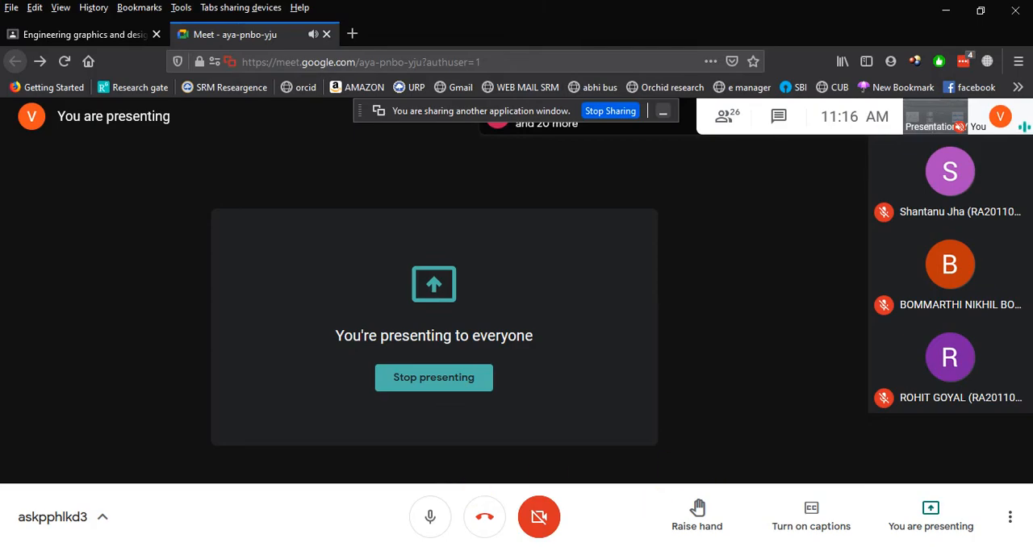
Switch to AutoCAD, start a new drawing and minimise the screen-sharing notice covering the ribbon.
{"action": "key", "text": "alt+Tab"}
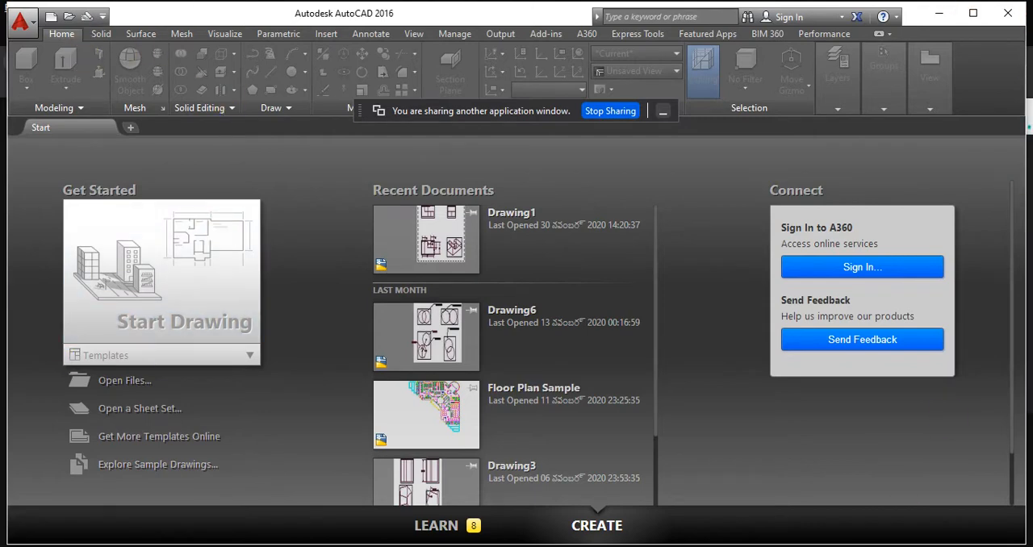
{"action": "left_click", "coordinate": [118, 234]}
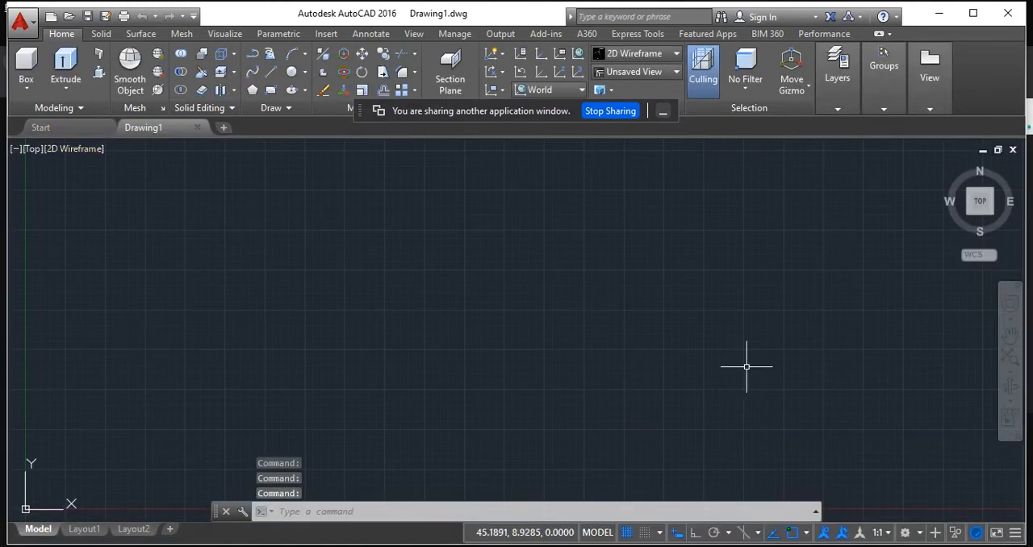
{"action": "left_click", "coordinate": [662, 112]}
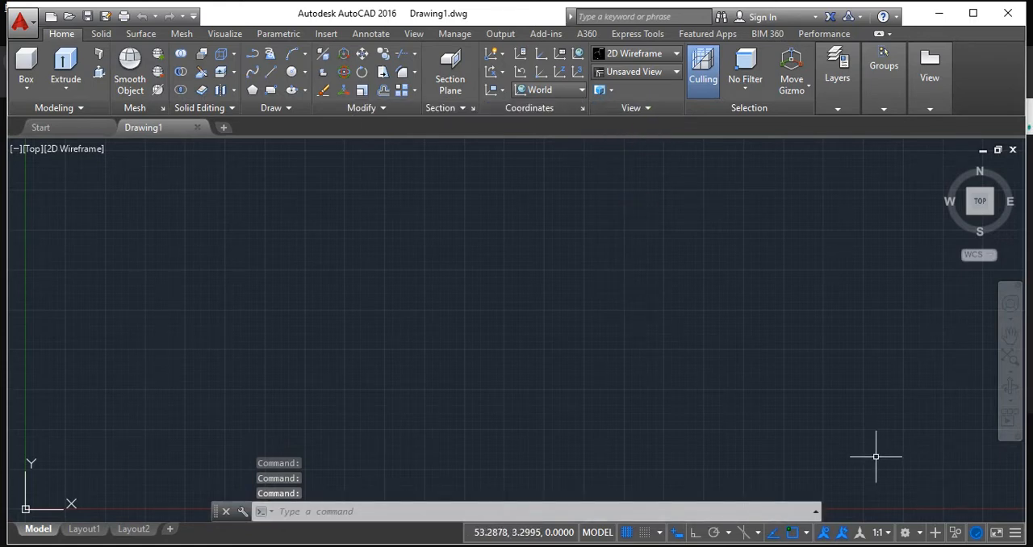
Switch the workspace to Drafting & Annotation and close the blank palette covering the drawing area.
{"action": "left_click", "coordinate": [907, 533]}
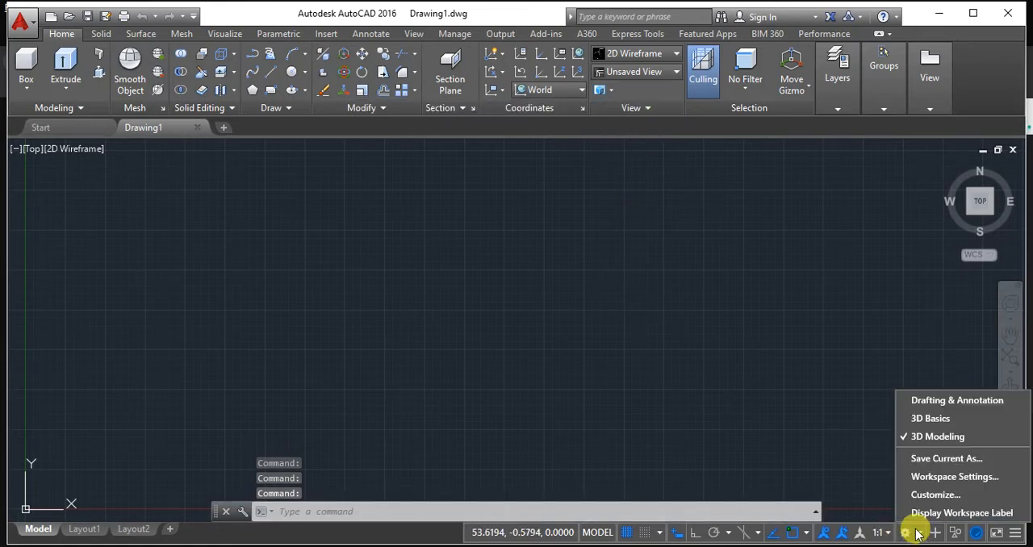
{"action": "left_click", "coordinate": [914, 533]}
{"action": "left_click", "coordinate": [916, 533]}
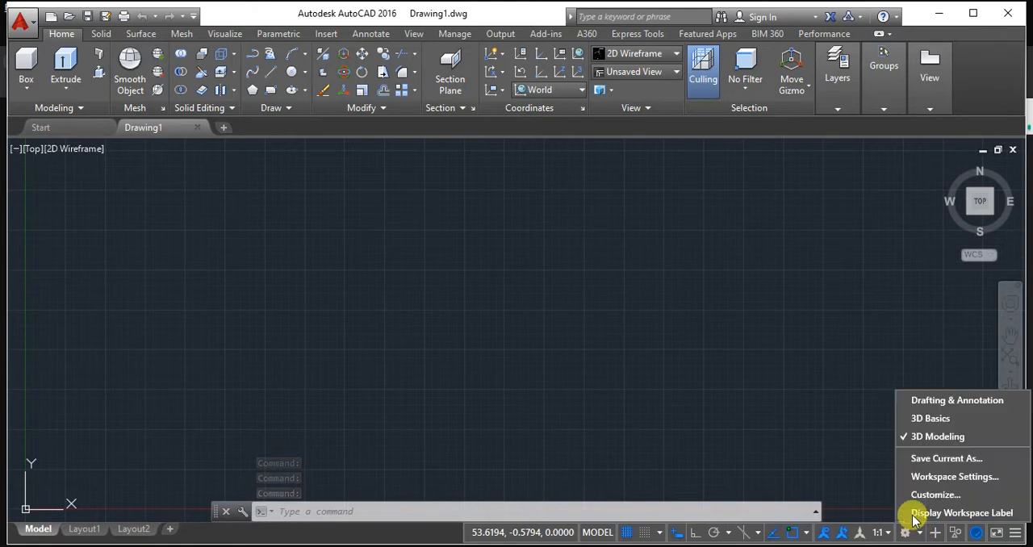
{"action": "left_click", "coordinate": [909, 399]}
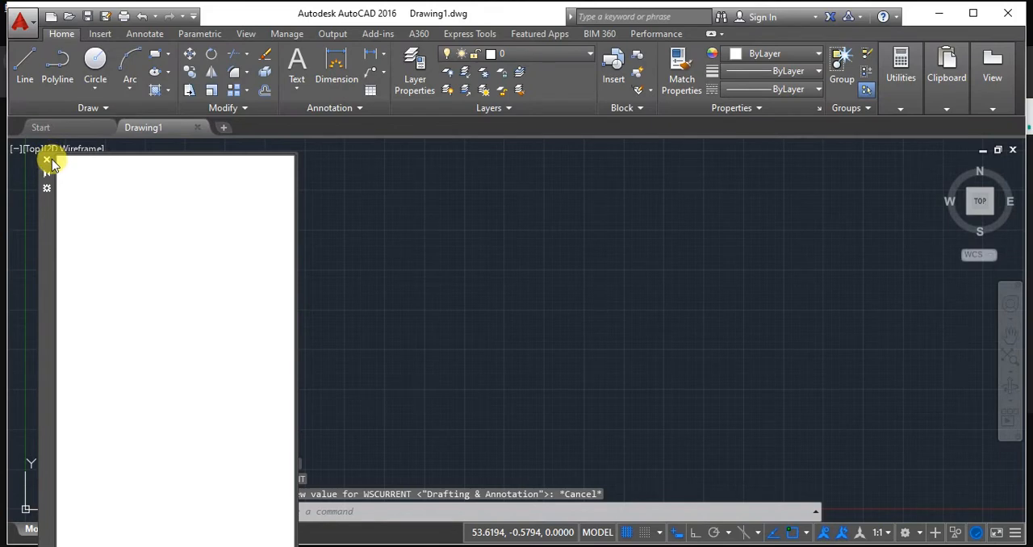
{"action": "left_click", "coordinate": [46, 160]}
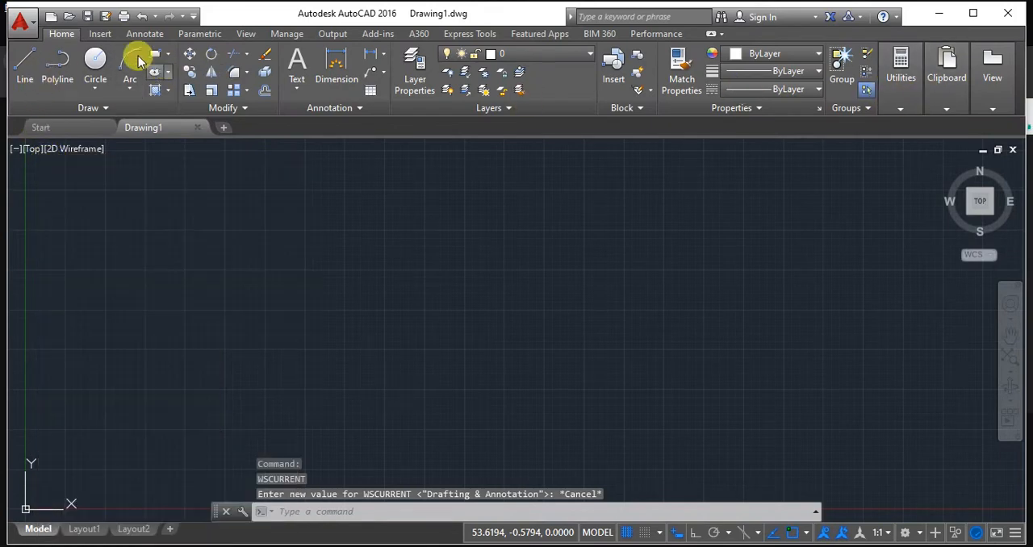
Examine the Insert, Annotate, Parametric, View, Manage, Output and Add-ins tool sets, and return to the Home tools.
{"action": "left_click", "coordinate": [99, 33]}
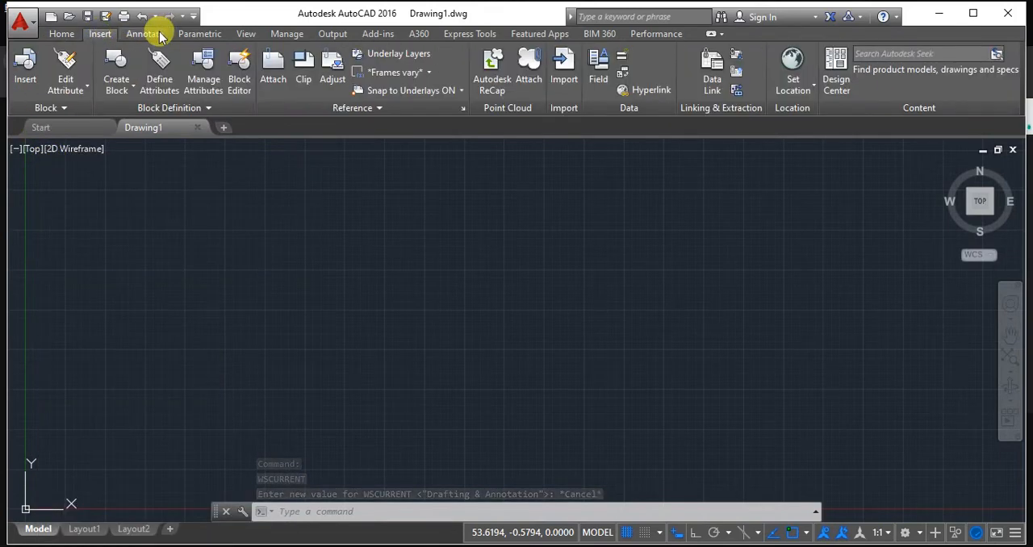
{"action": "left_click", "coordinate": [157, 35]}
{"action": "left_click", "coordinate": [204, 34]}
{"action": "left_click", "coordinate": [242, 35]}
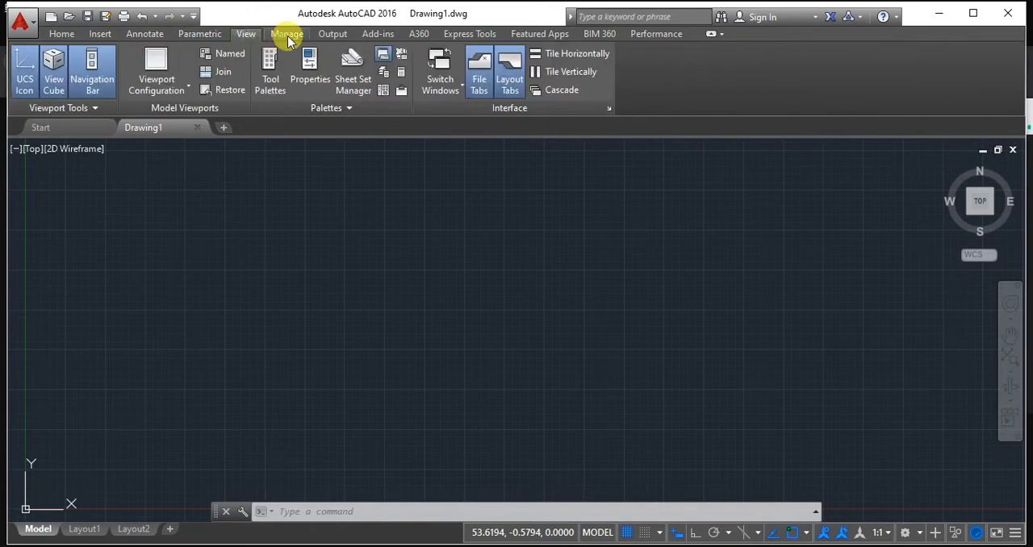
{"action": "left_click", "coordinate": [287, 35]}
{"action": "left_click", "coordinate": [332, 34]}
{"action": "left_click", "coordinate": [377, 34]}
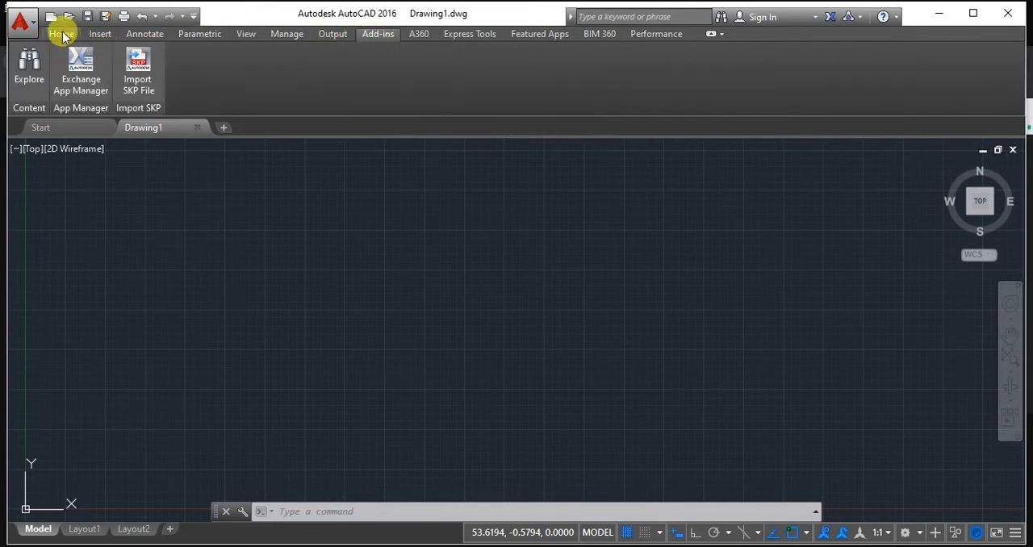
{"action": "left_click", "coordinate": [62, 33]}
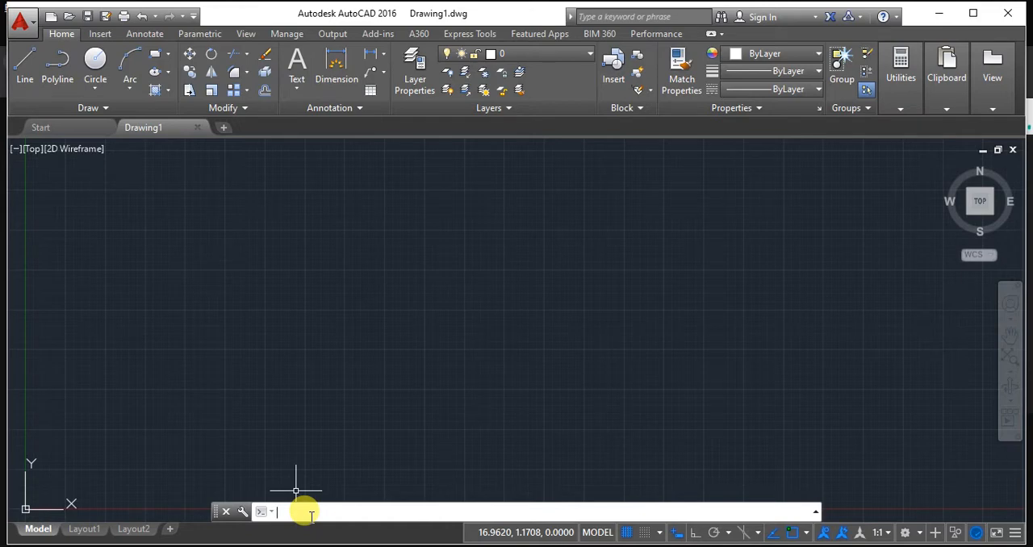
Configure the drawing units to length precision 0 and an insertion scale of millimeters.
{"action": "key", "text": "Escape"}
{"action": "key", "text": "Escape"}
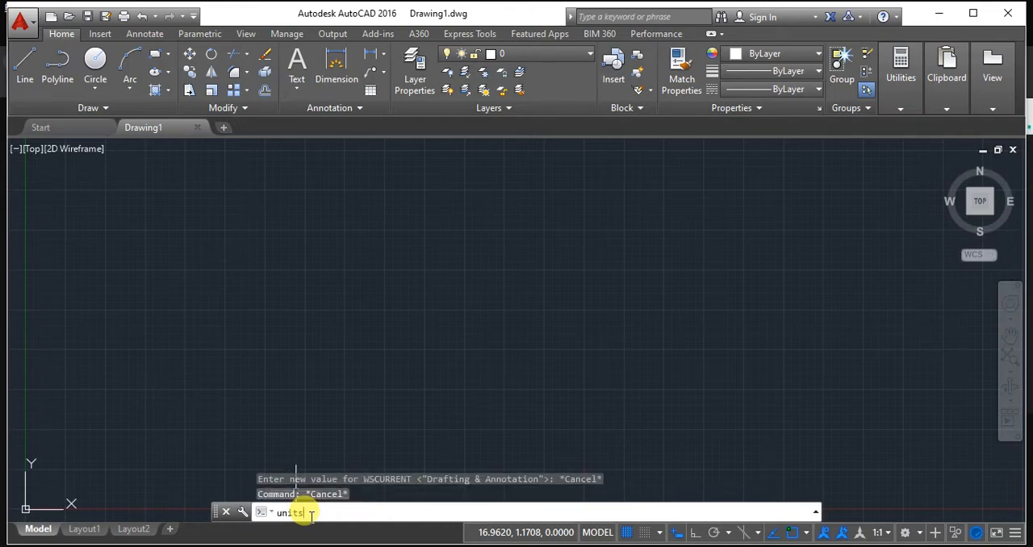
{"action": "type", "text": "units"}
{"action": "key", "text": "Return"}
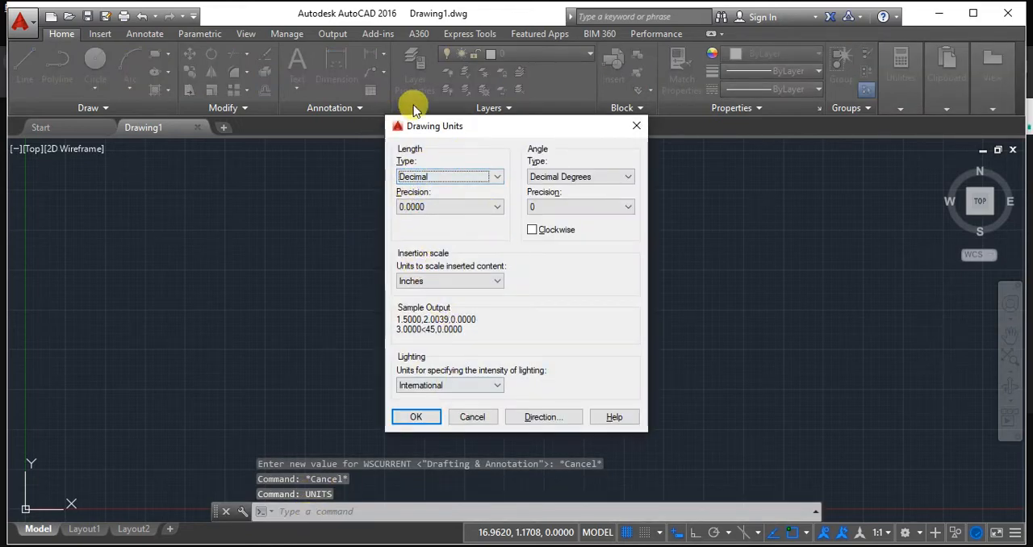
{"action": "left_click", "coordinate": [468, 208]}
{"action": "left_click", "coordinate": [450, 220]}
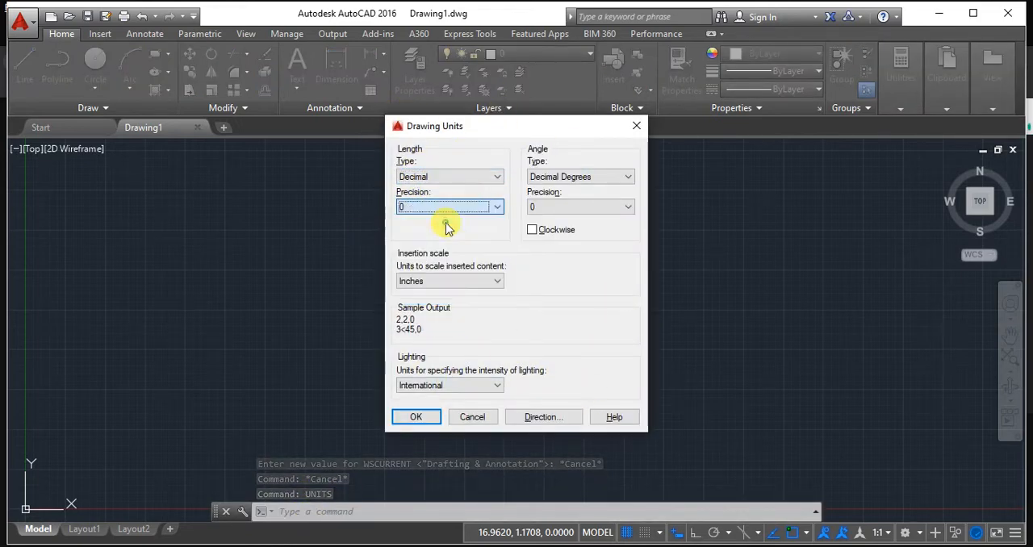
{"action": "left_click", "coordinate": [440, 281]}
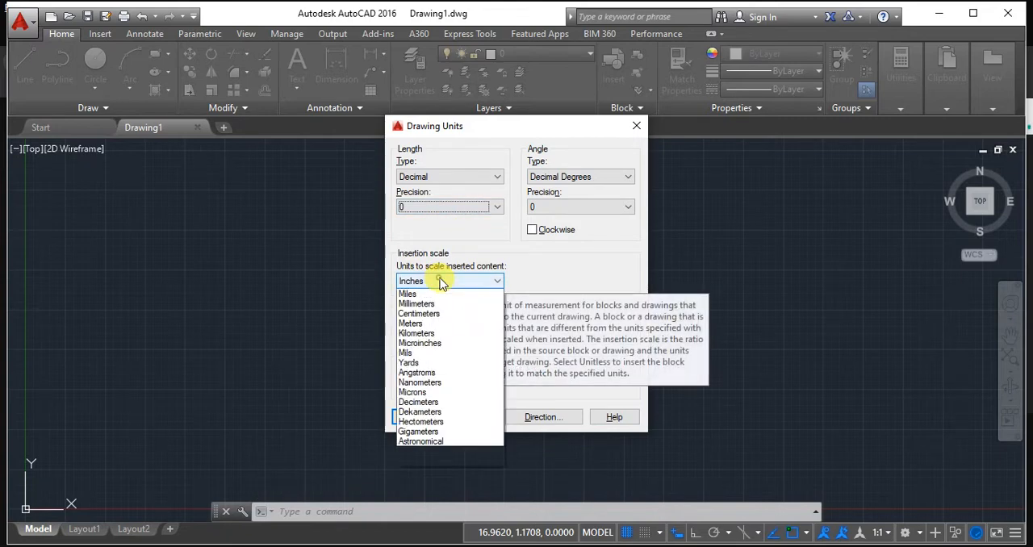
{"action": "left_click", "coordinate": [434, 336]}
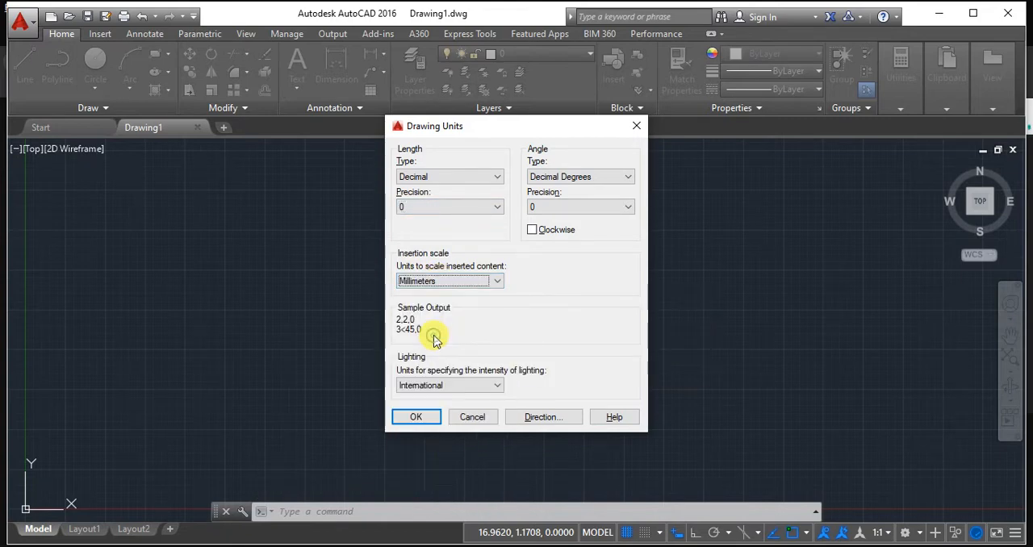
{"action": "left_click", "coordinate": [417, 417]}
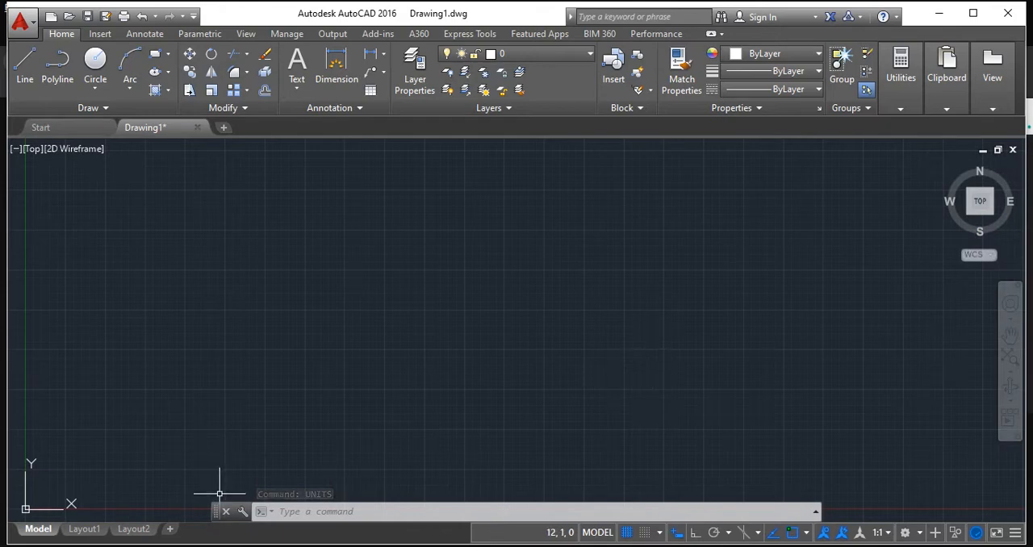
Move the floating command line up into the middle of the drawing area.
{"action": "left_click_drag", "start_coordinate": [214, 521], "coordinate": [214, 371]}
{"action": "left_click", "coordinate": [210, 456]}
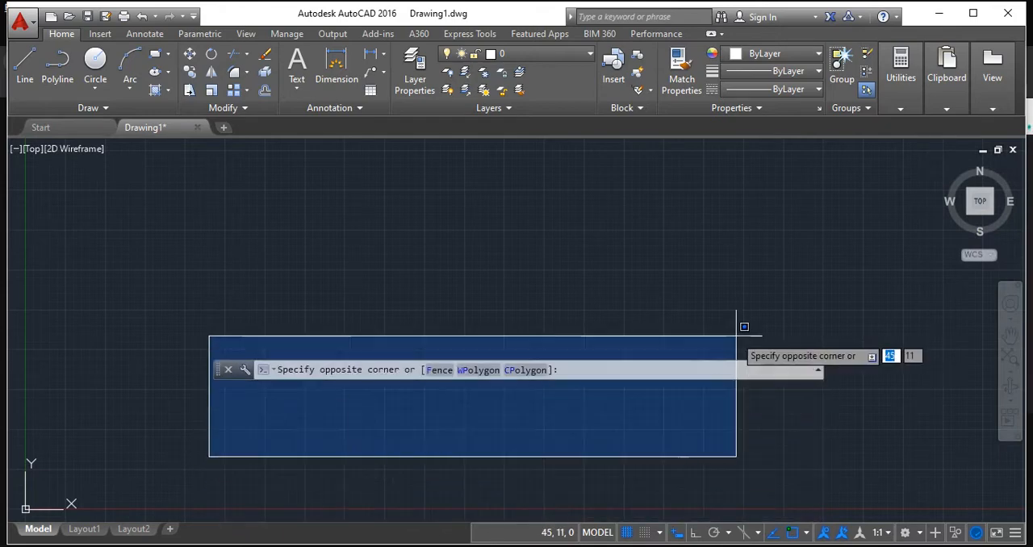
{"action": "left_click", "coordinate": [687, 353]}
{"action": "left_click", "coordinate": [664, 367]}
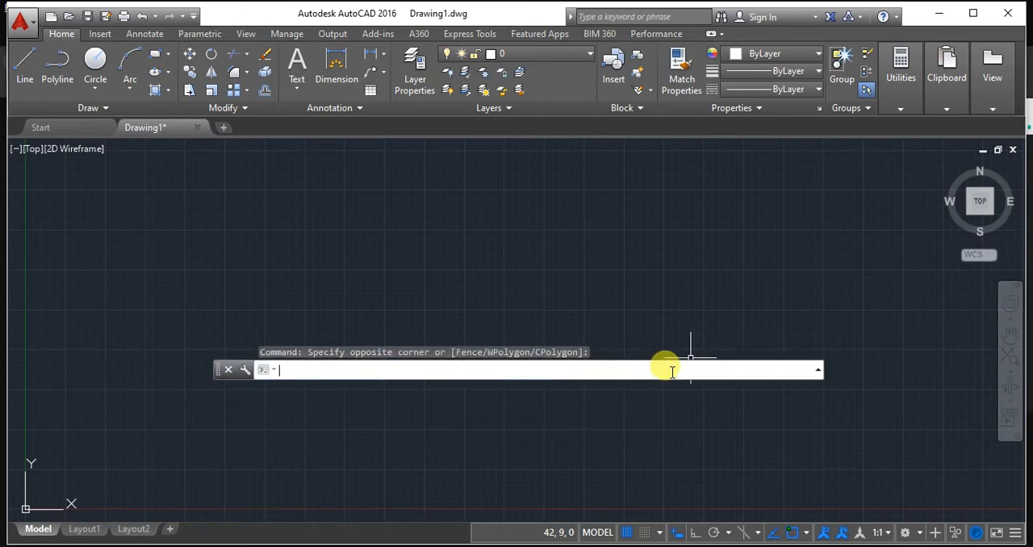
Reopen the Drawing Units settings and review the length precision, insertion scale and lighting units.
{"action": "key", "text": "Return"}
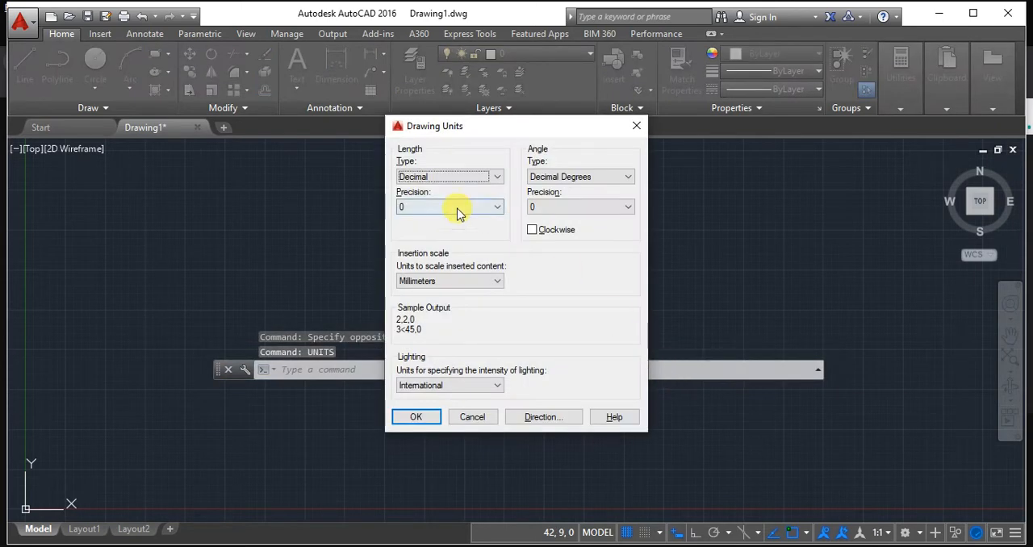
{"action": "left_click", "coordinate": [492, 207]}
{"action": "left_click", "coordinate": [452, 218]}
{"action": "left_click", "coordinate": [449, 280]}
{"action": "left_click", "coordinate": [449, 279]}
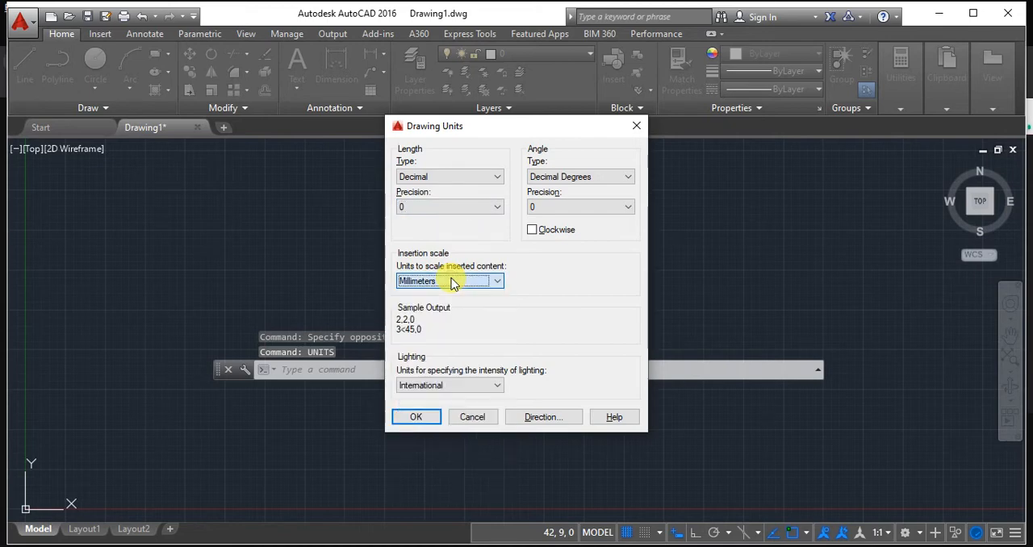
{"action": "left_click", "coordinate": [419, 385]}
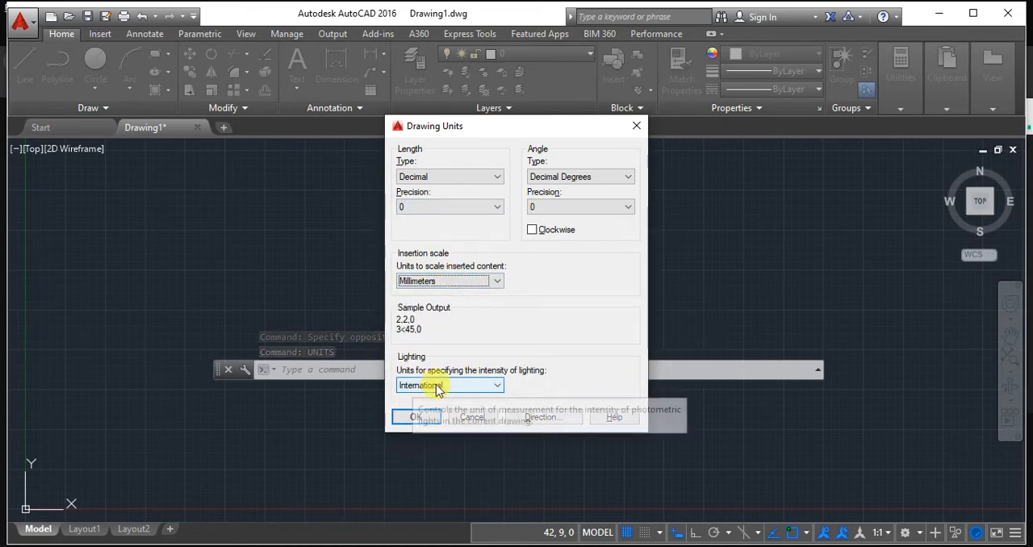
{"action": "left_click", "coordinate": [419, 385]}
{"action": "left_click", "coordinate": [416, 418]}
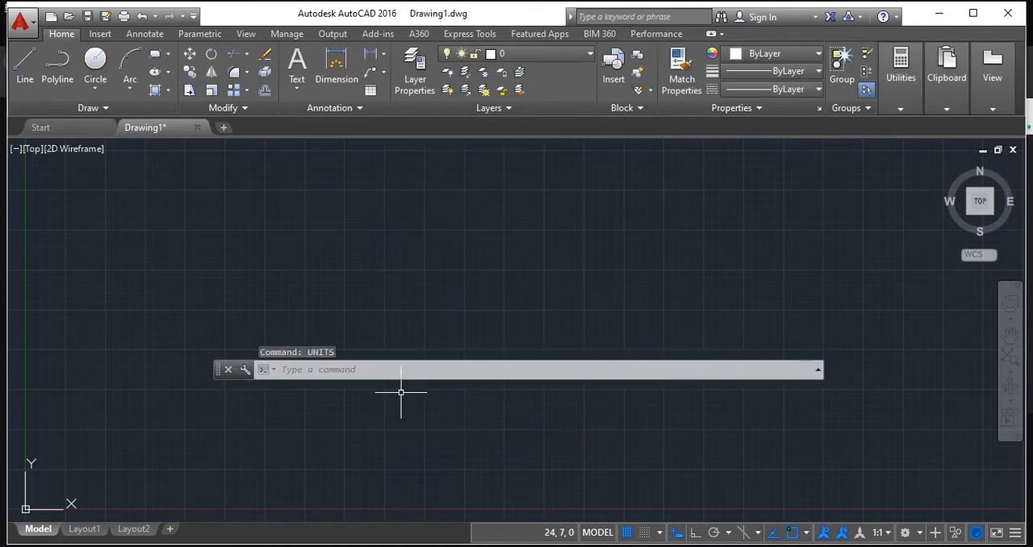
Reposition the floating command line just above the X axis of the drawing.
{"action": "left_click", "coordinate": [235, 372]}
{"action": "left_click_drag", "start_coordinate": [235, 379], "coordinate": [242, 445]}
{"action": "left_click", "coordinate": [645, 348]}
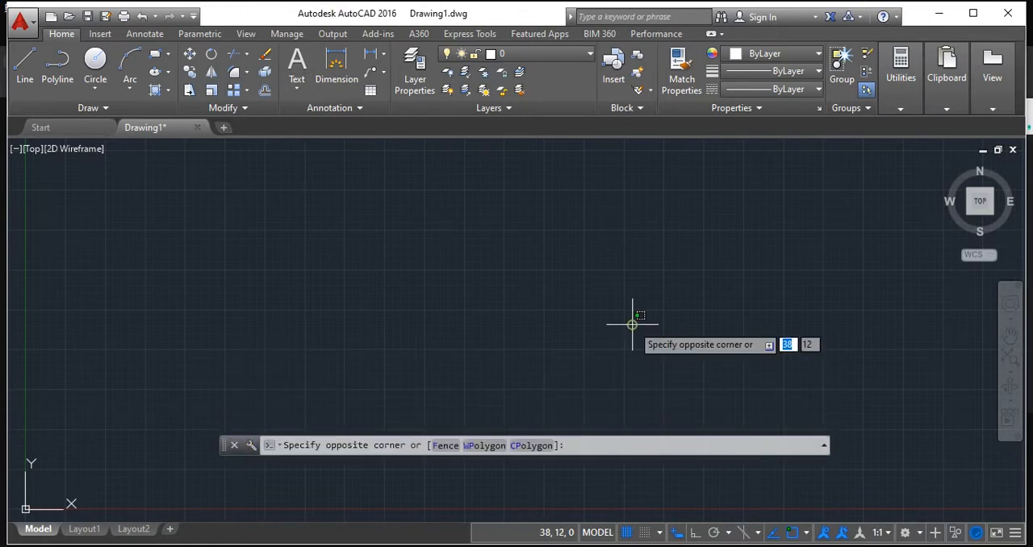
{"action": "left_click", "coordinate": [629, 311]}
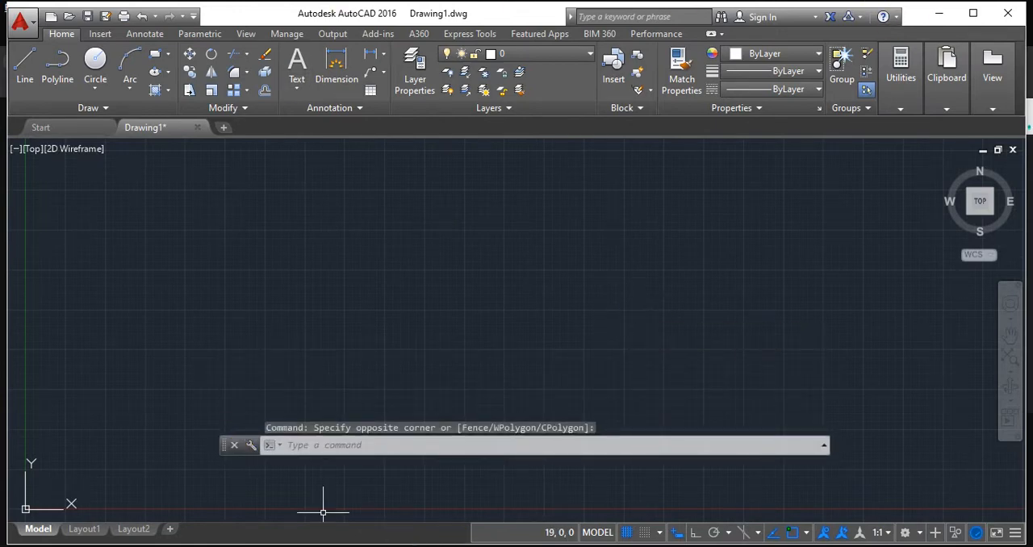
Switch to the Google Meet call and stop presenting the shared application window.
{"action": "left_click", "coordinate": [376, 483]}
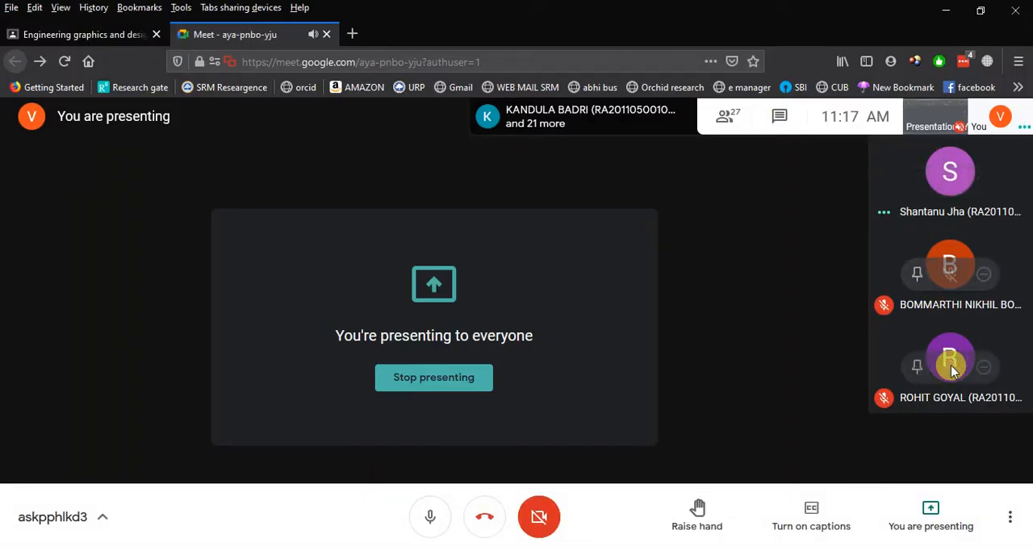
{"action": "key", "text": "alt+Tab"}
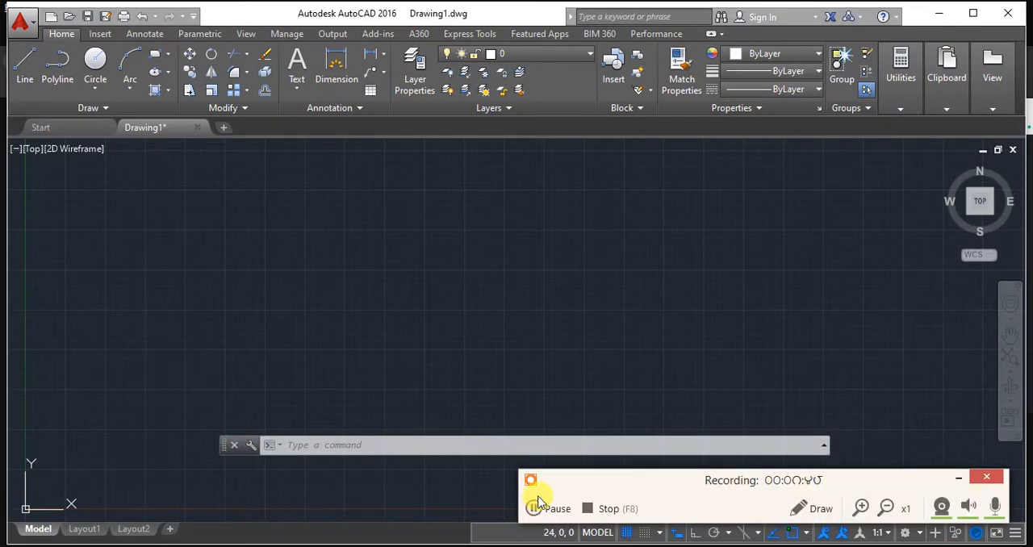
{"action": "key", "text": "alt+Tab"}
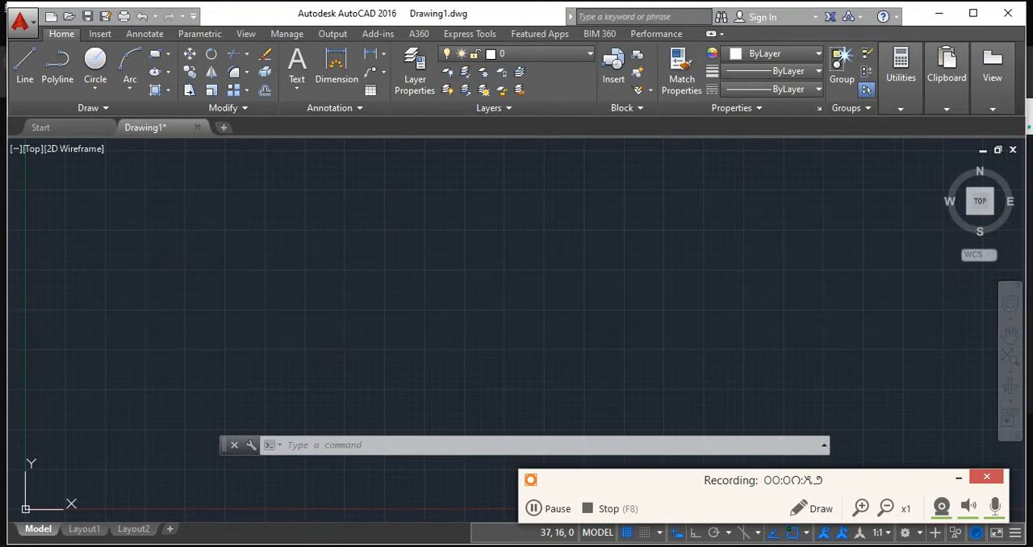
{"action": "left_click", "coordinate": [373, 417]}
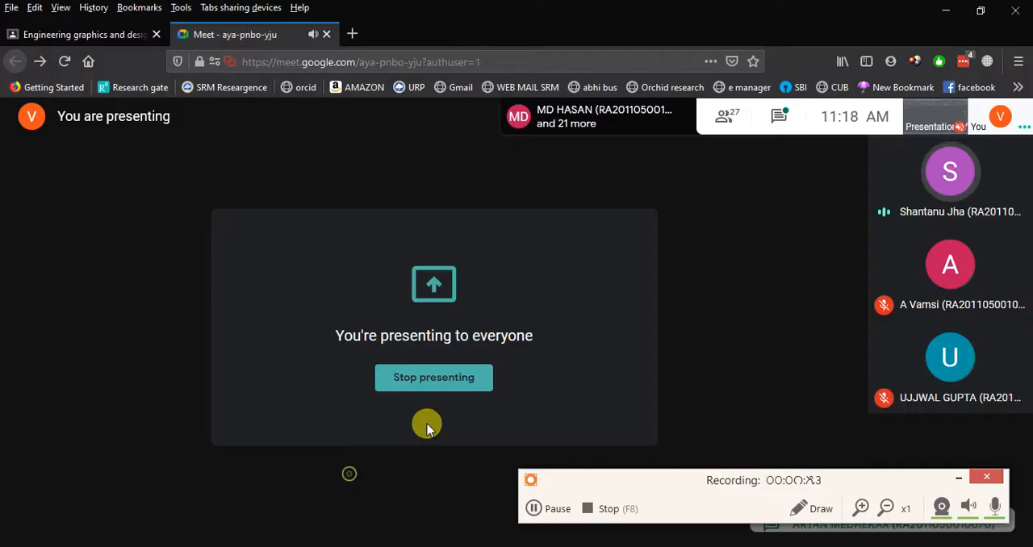
{"action": "left_click", "coordinate": [959, 483]}
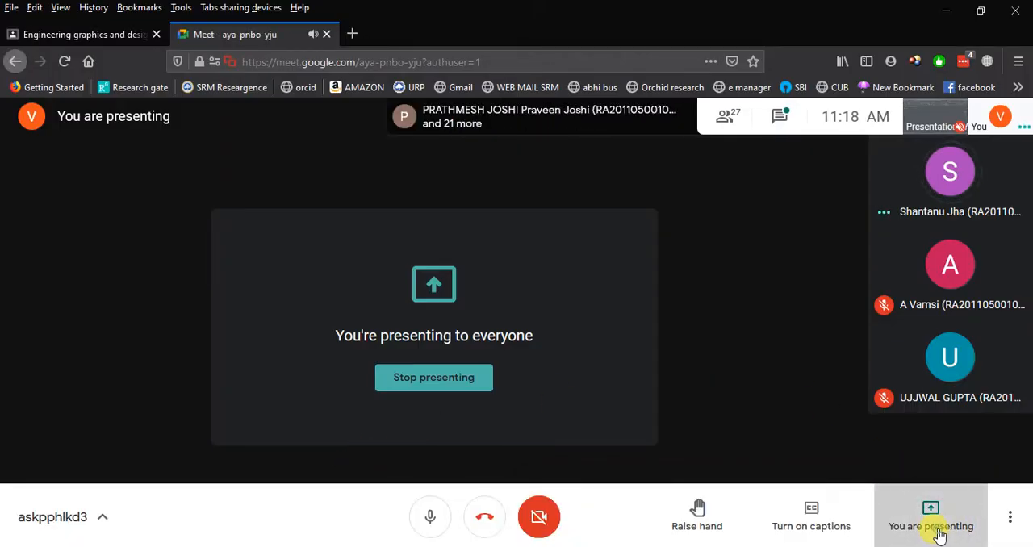
{"action": "left_click", "coordinate": [939, 536]}
{"action": "left_click", "coordinate": [930, 447]}
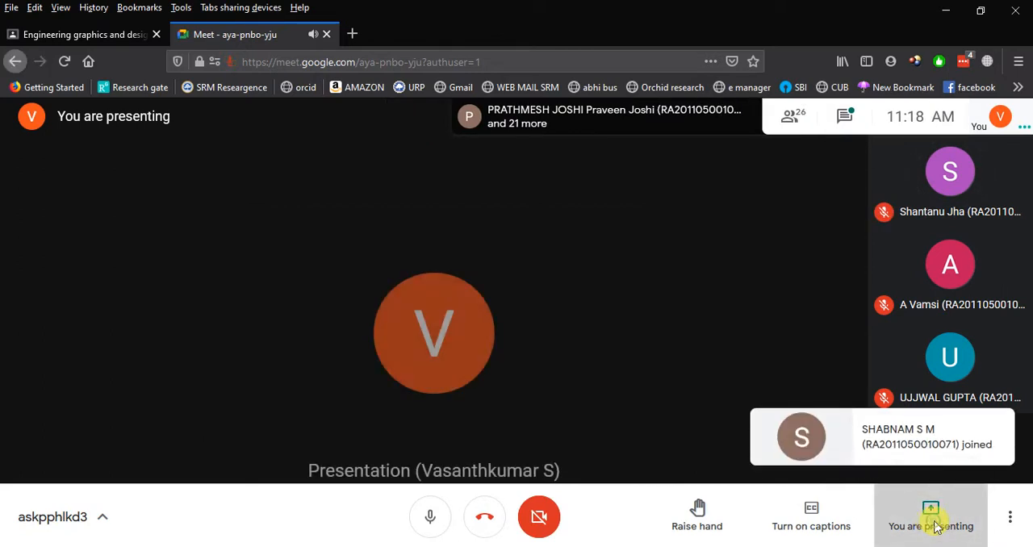
Present the entire screen in the Google Meet call and return to AutoCAD.
{"action": "left_click", "coordinate": [933, 525]}
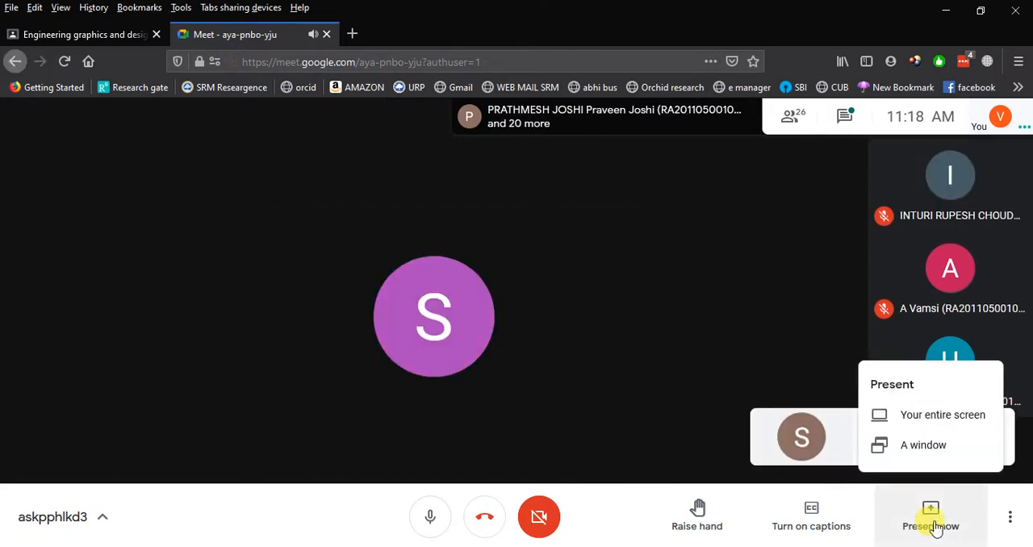
{"action": "left_click", "coordinate": [921, 446]}
{"action": "left_click", "coordinate": [334, 127]}
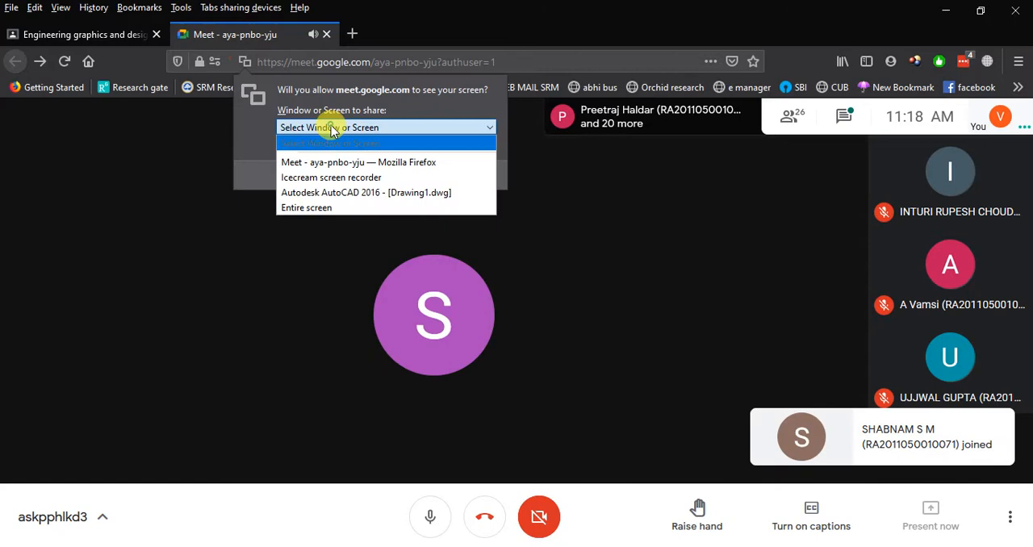
{"action": "left_click", "coordinate": [339, 208]}
{"action": "left_click", "coordinate": [321, 385]}
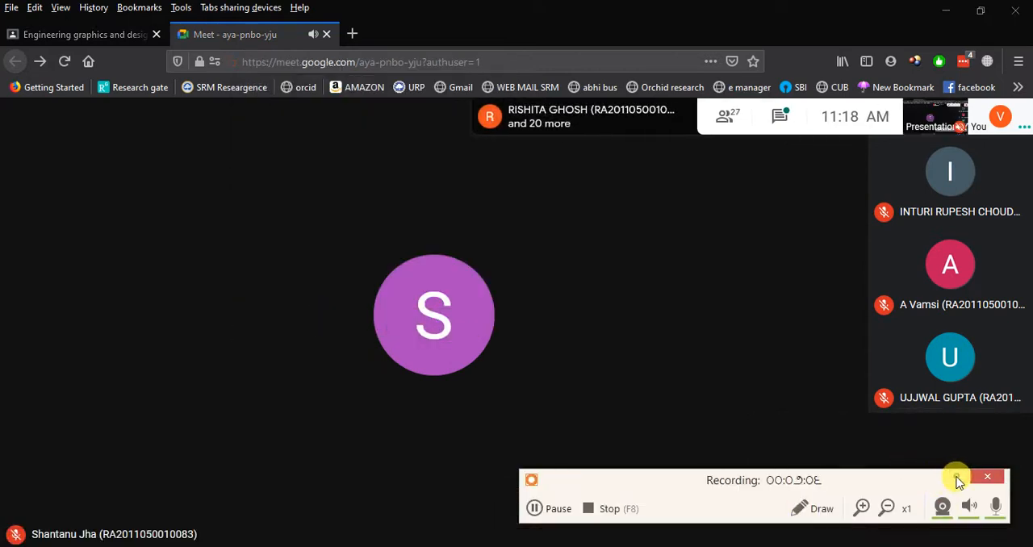
{"action": "left_click", "coordinate": [956, 477]}
{"action": "left_click", "coordinate": [469, 543]}
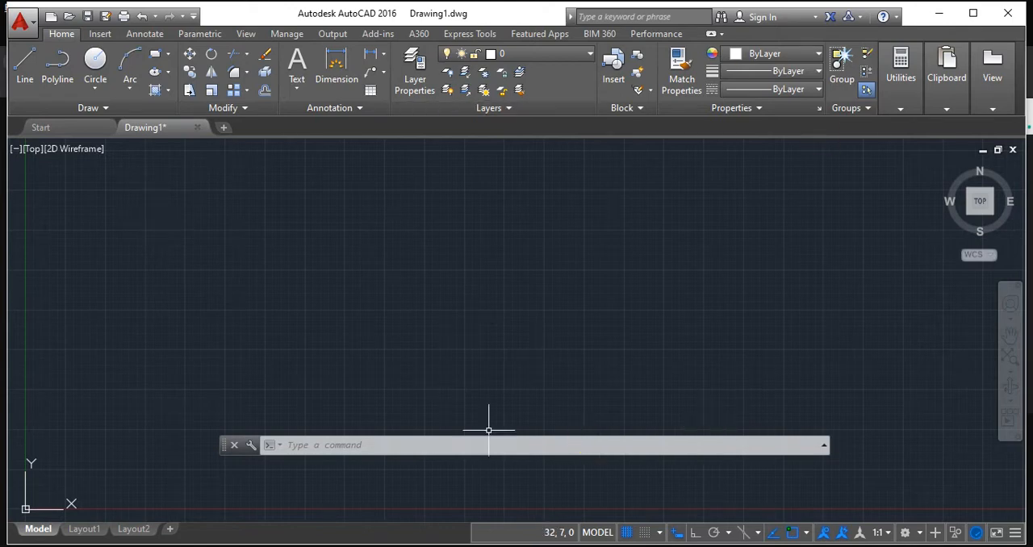
Reopen the Drawing Units settings with the UNITS command, review the length precision and accept the settings.
{"action": "left_click", "coordinate": [364, 444]}
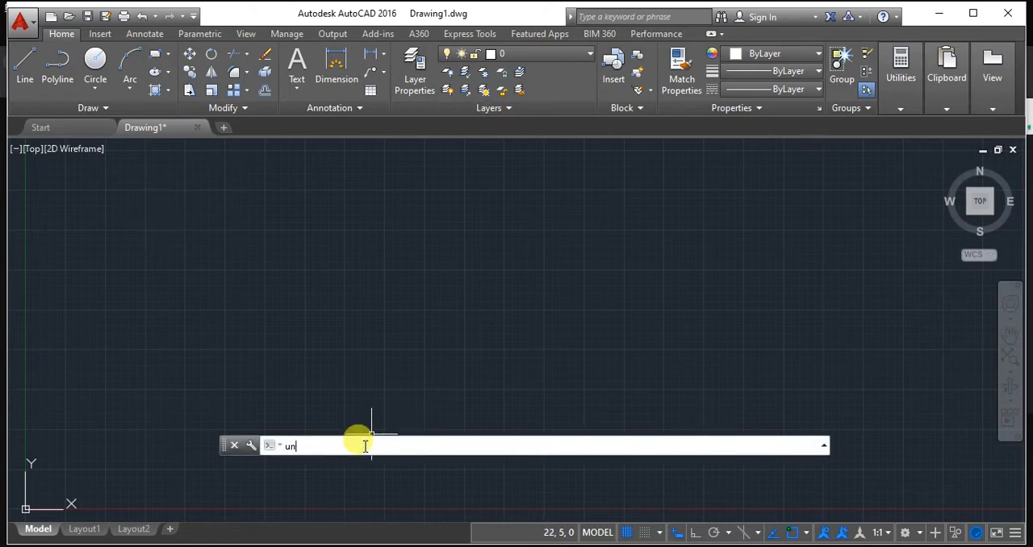
{"action": "type", "text": "UNITS"}
{"action": "key", "text": "Return"}
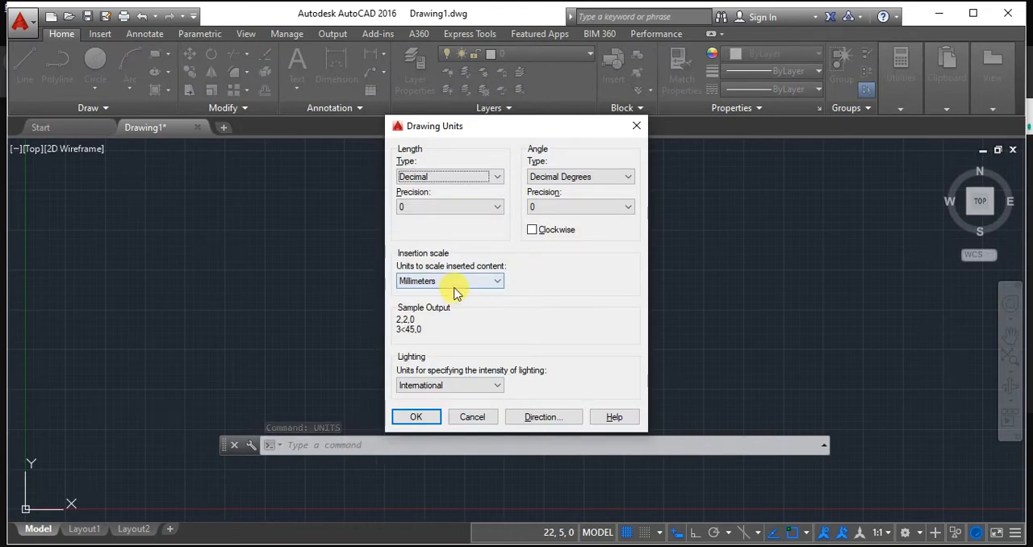
{"action": "left_click", "coordinate": [476, 206]}
{"action": "left_click", "coordinate": [468, 206]}
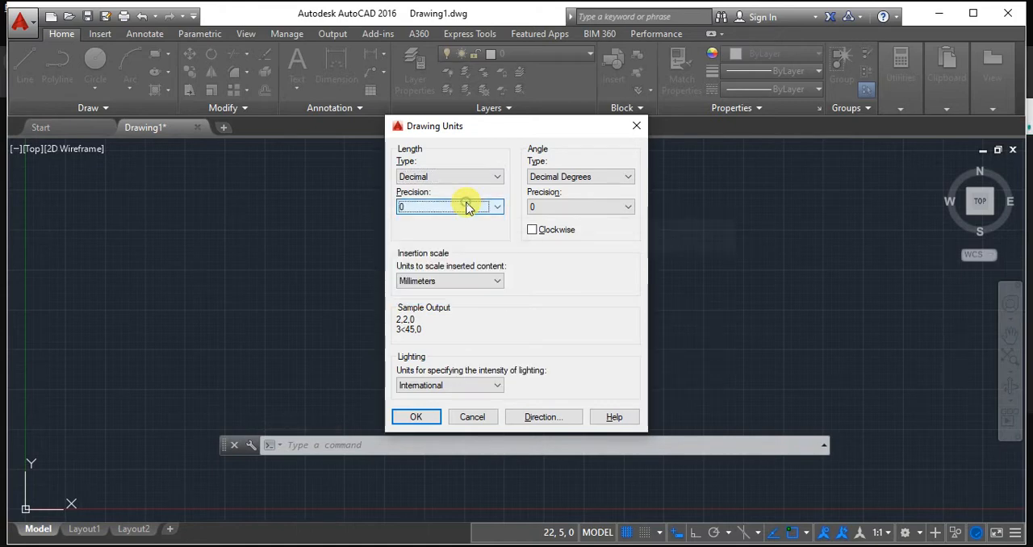
{"action": "left_click", "coordinate": [412, 417]}
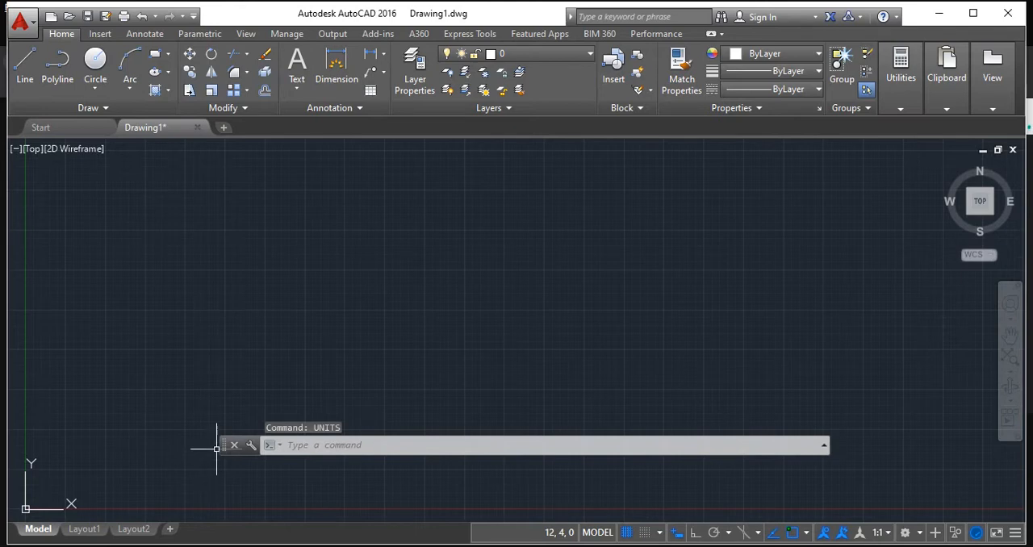
Move the floating command line down onto the X axis of the drawing.
{"action": "left_click_drag", "start_coordinate": [216, 447], "coordinate": [218, 514]}
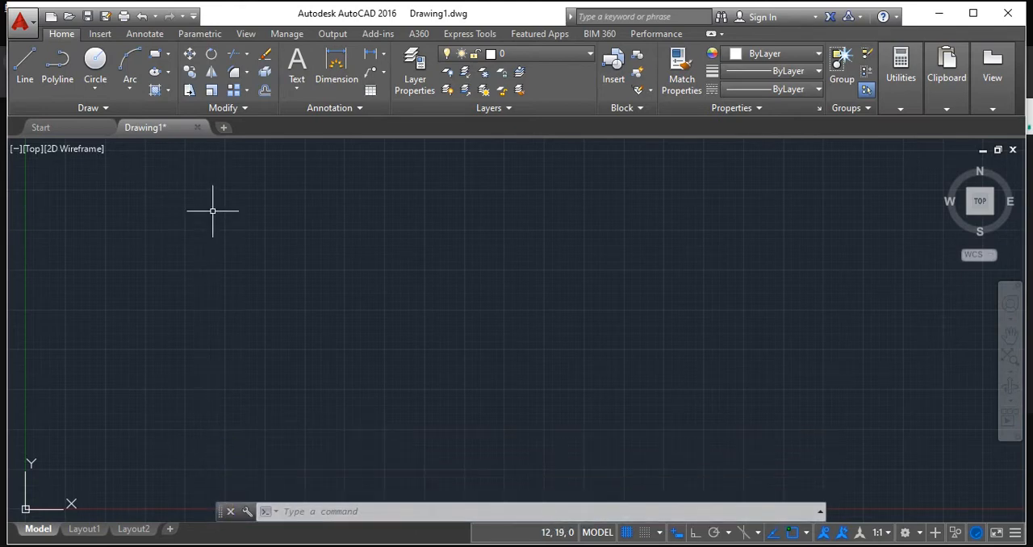
{"action": "left_click", "coordinate": [296, 88]}
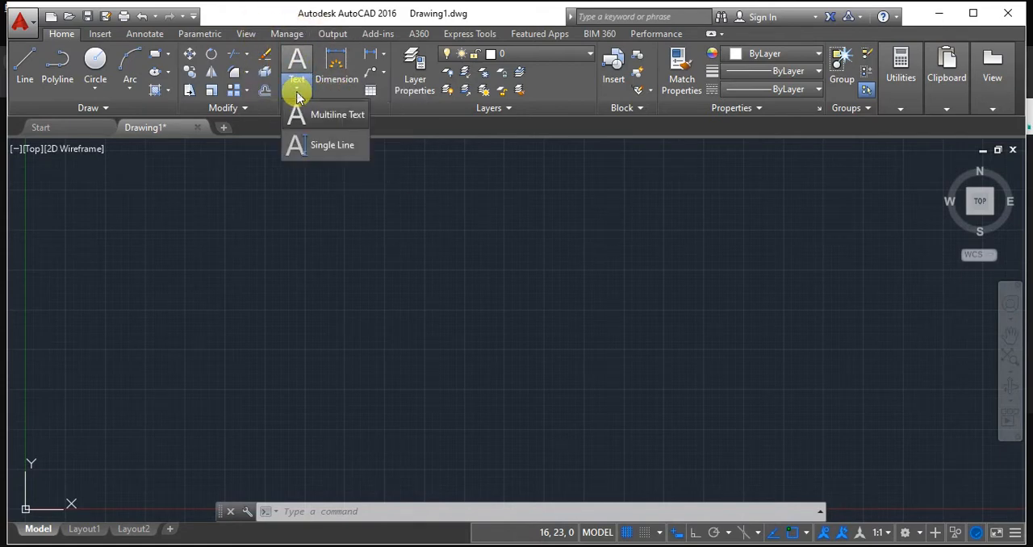
{"action": "left_click", "coordinate": [331, 147]}
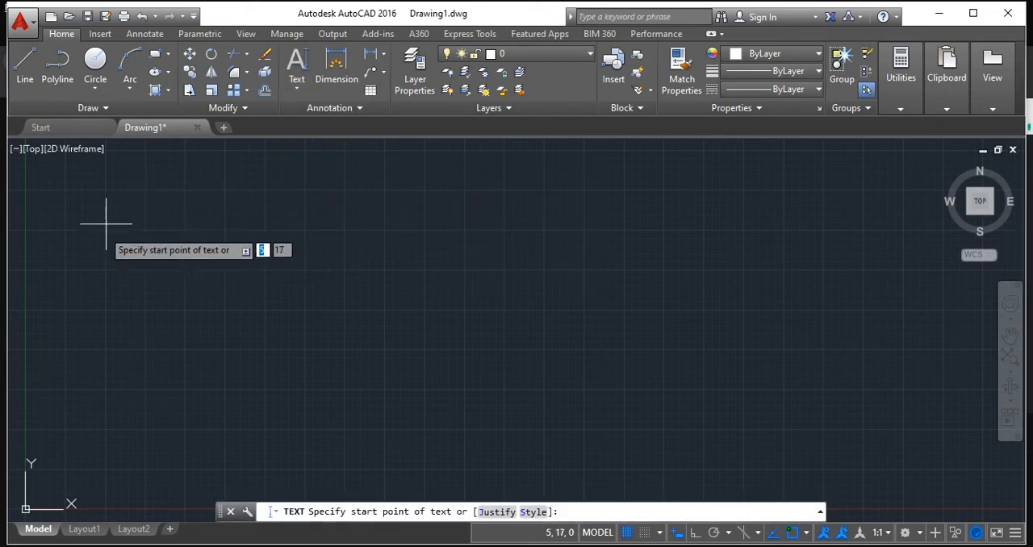
{"action": "left_click", "coordinate": [154, 210]}
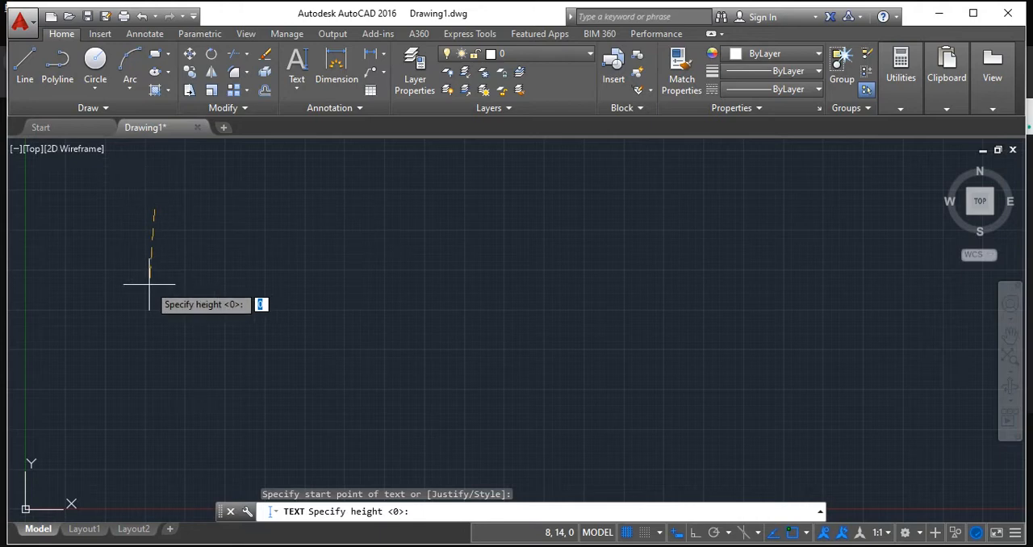
{"action": "key", "text": "Escape"}
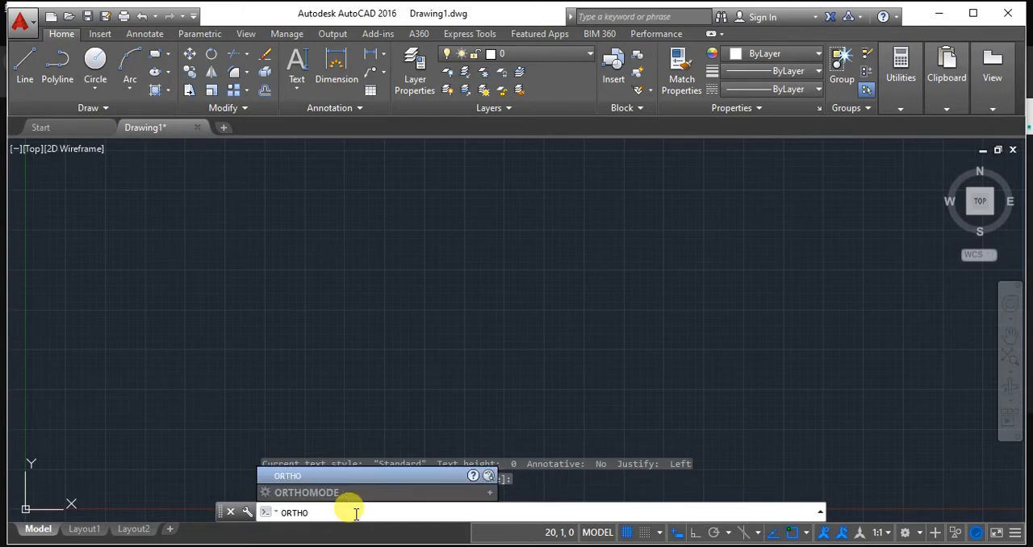
{"action": "left_click", "coordinate": [349, 493]}
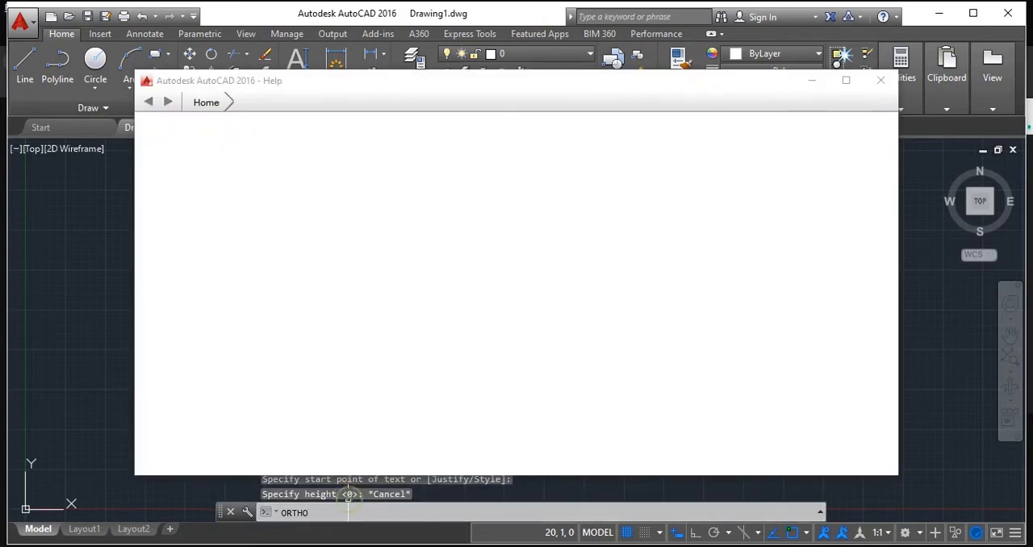
{"action": "left_click", "coordinate": [880, 81]}
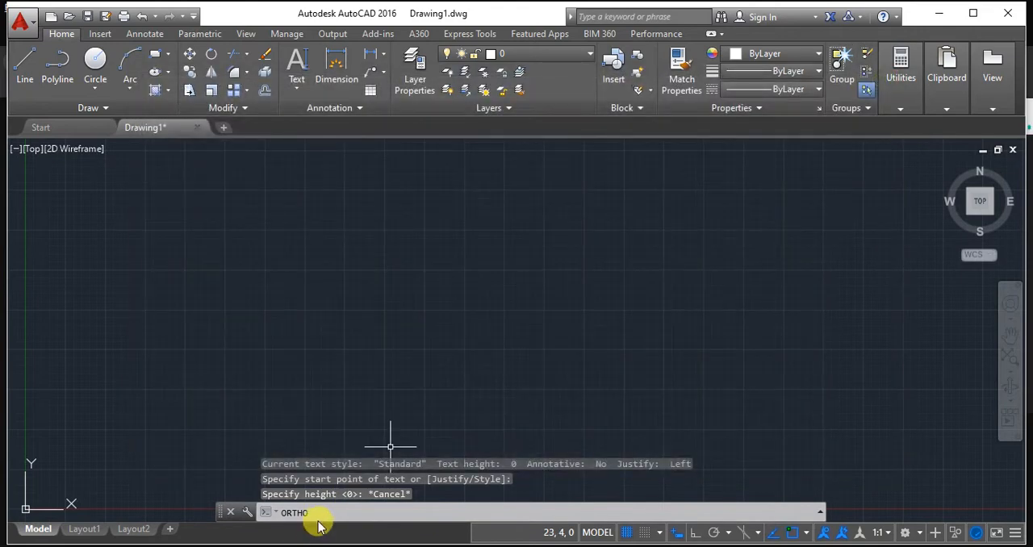
{"action": "key", "text": "Escape"}
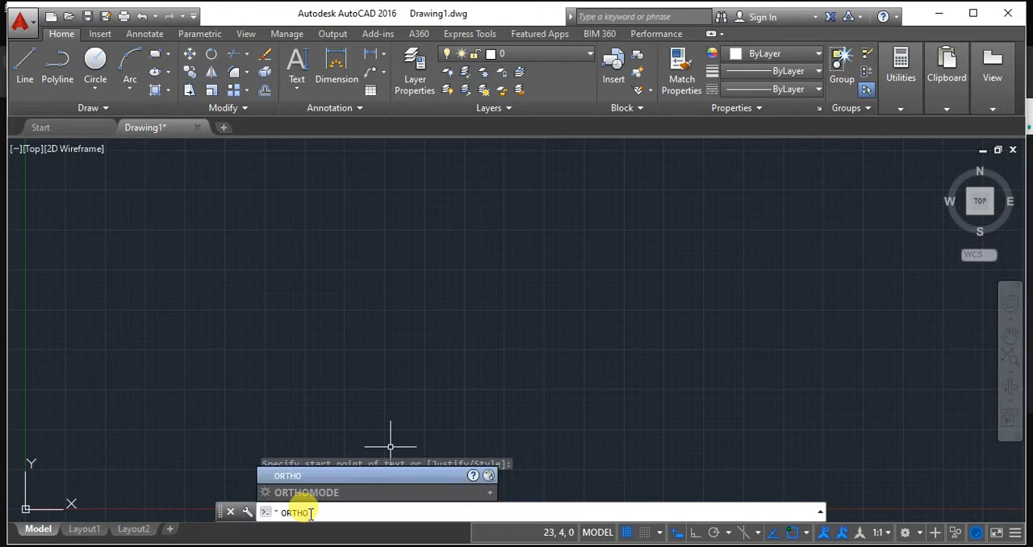
{"action": "left_click", "coordinate": [303, 491]}
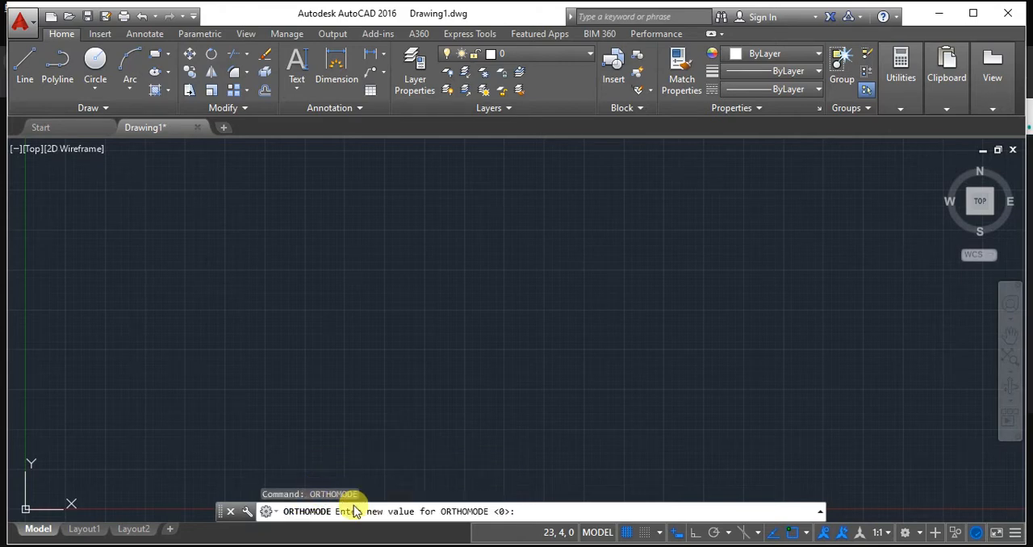
{"action": "key", "text": "Escape"}
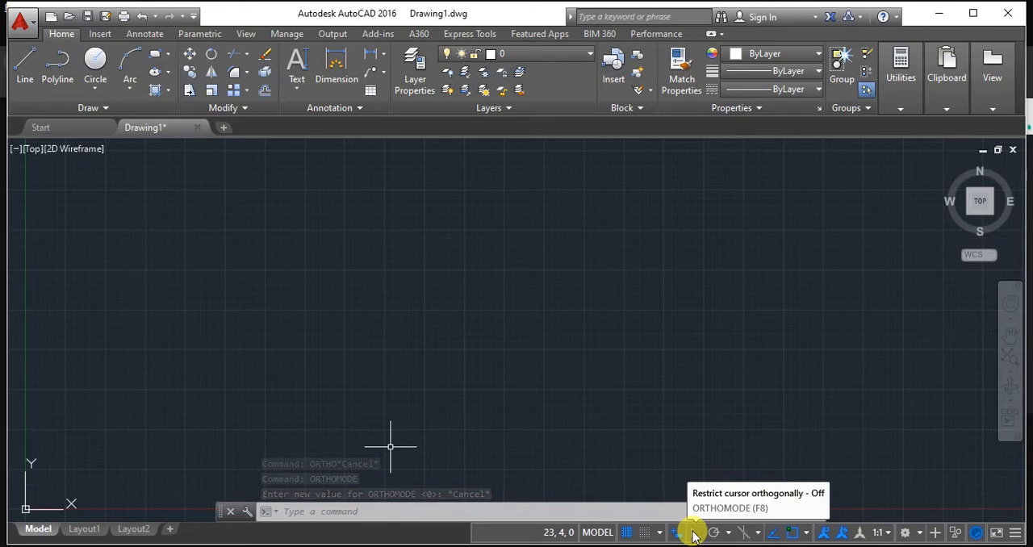
Turn on Ortho mode and start a single-line text with height 10 and rotation angle 0.
{"action": "left_click", "coordinate": [692, 533]}
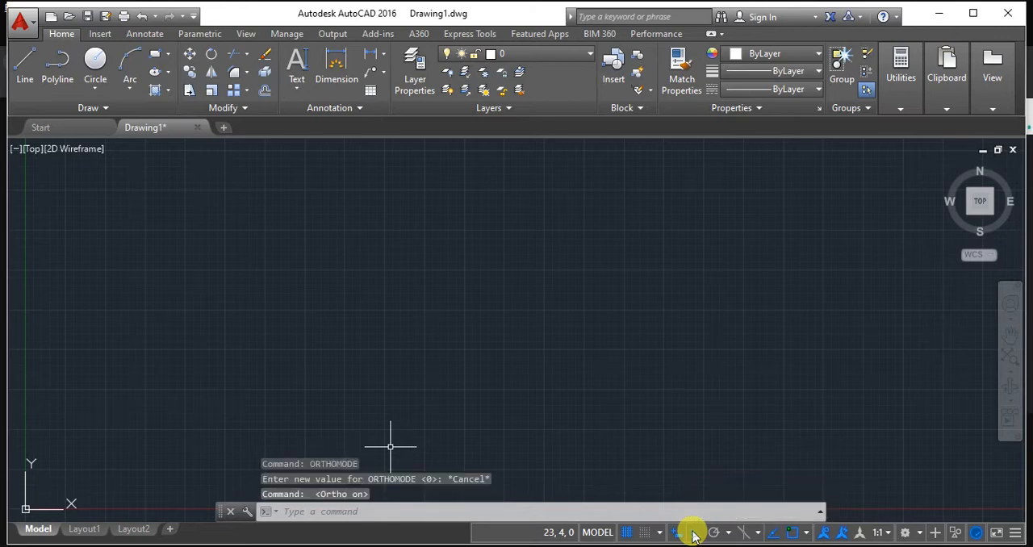
{"action": "left_click", "coordinate": [299, 94]}
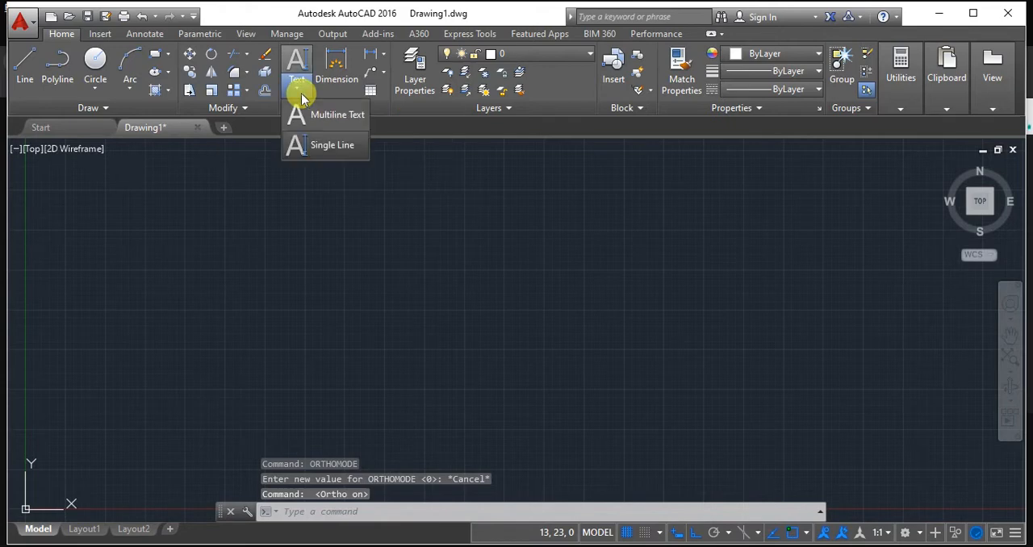
{"action": "left_click", "coordinate": [324, 147]}
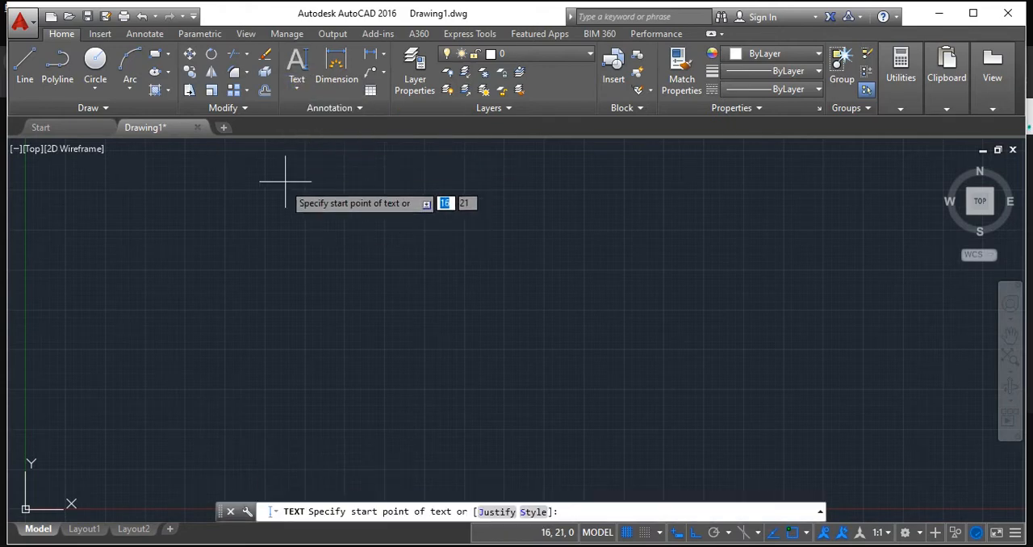
{"action": "left_click", "coordinate": [174, 184]}
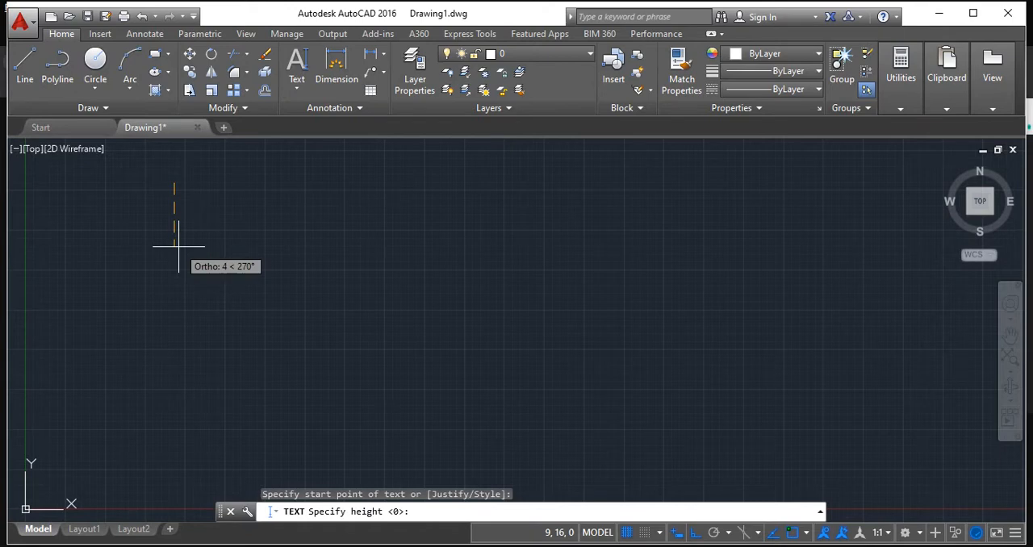
{"action": "type", "text": "10"}
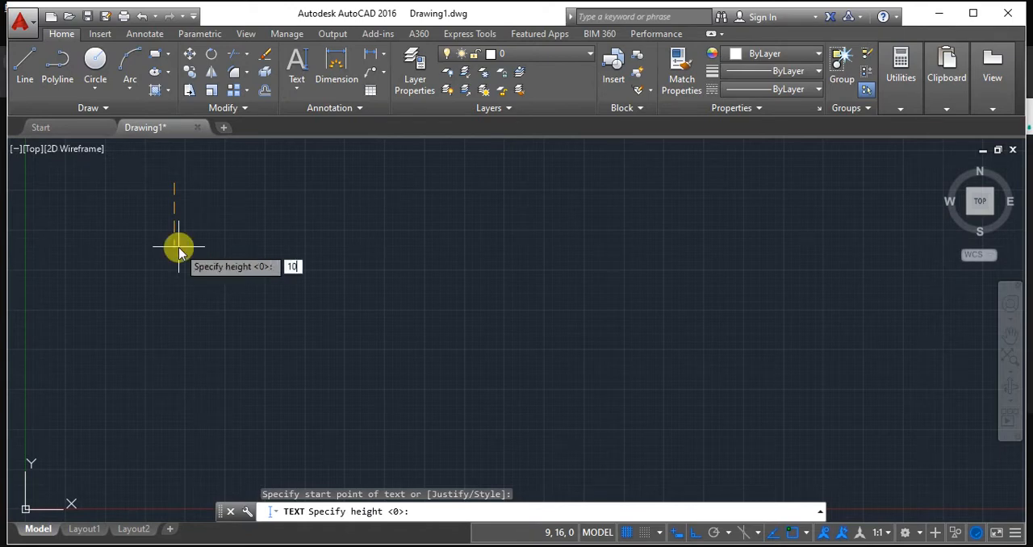
{"action": "key", "text": "Return"}
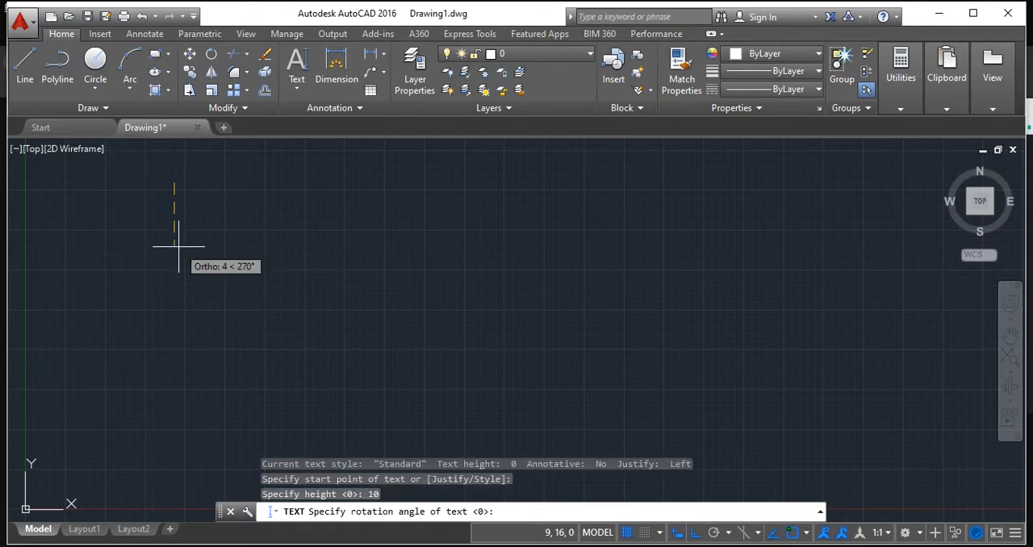
{"action": "key", "text": "Return"}
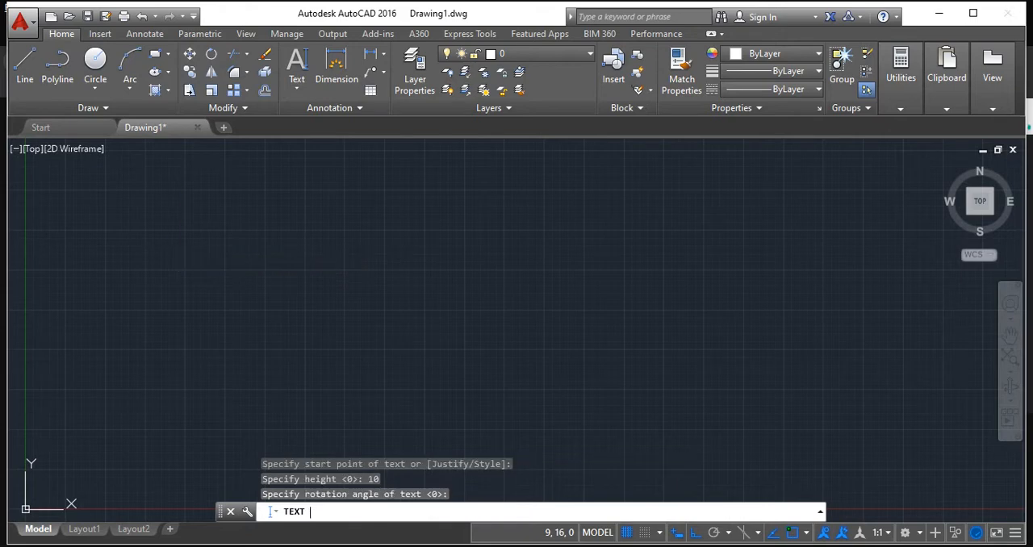
Shift the active single-line text's insertion point farther away from the origin, above the X axis.
{"action": "scroll", "coordinate": [247, 201], "scroll_direction": "down", "scroll_amount": 4}
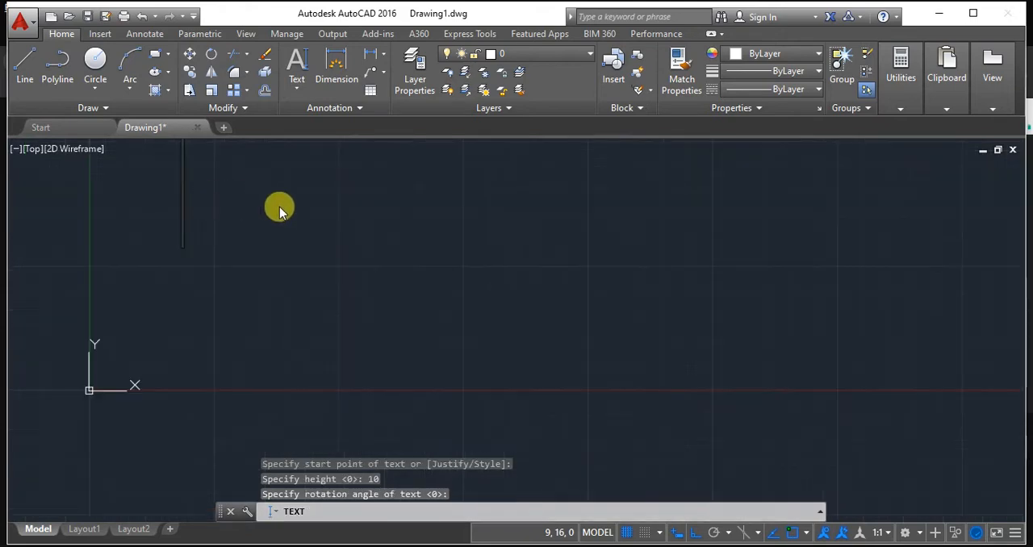
{"action": "middle_click_drag", "start_coordinate": [445, 201], "coordinate": [435, 313]}
{"action": "mouse_move", "coordinate": [402, 255]}
{"action": "middle_mouse_down"}
{"action": "mouse_move", "coordinate": [364, 276]}
{"action": "mouse_move", "coordinate": [353, 270]}
{"action": "middle_mouse_up"}
{"action": "middle_click_drag", "start_coordinate": [324, 307], "coordinate": [351, 296]}
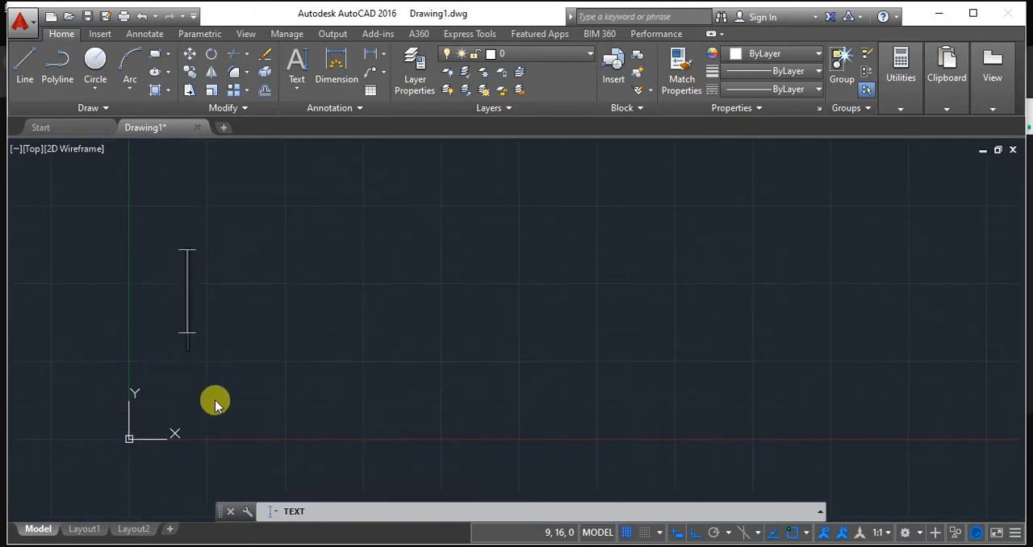
{"action": "left_click", "coordinate": [36, 152]}
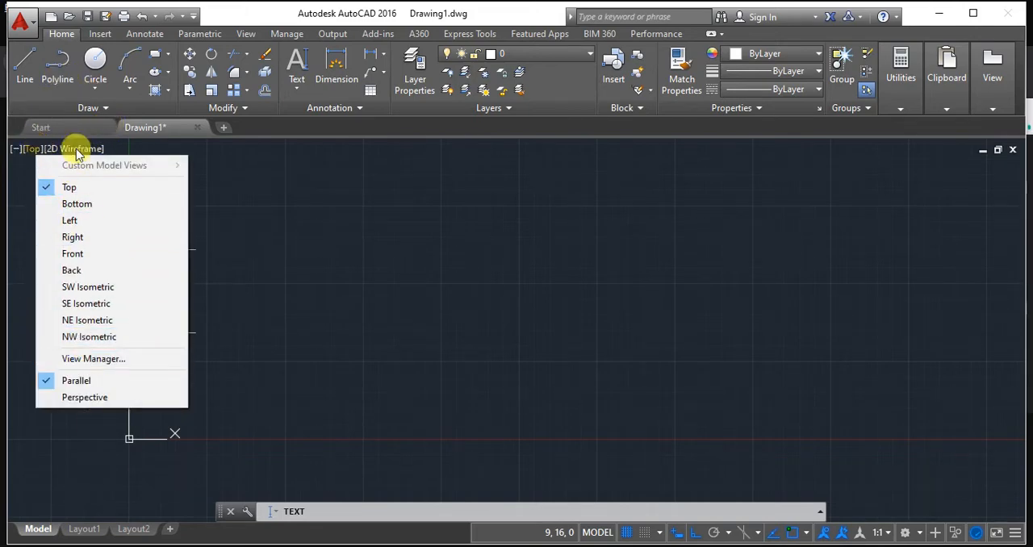
{"action": "left_click", "coordinate": [417, 228]}
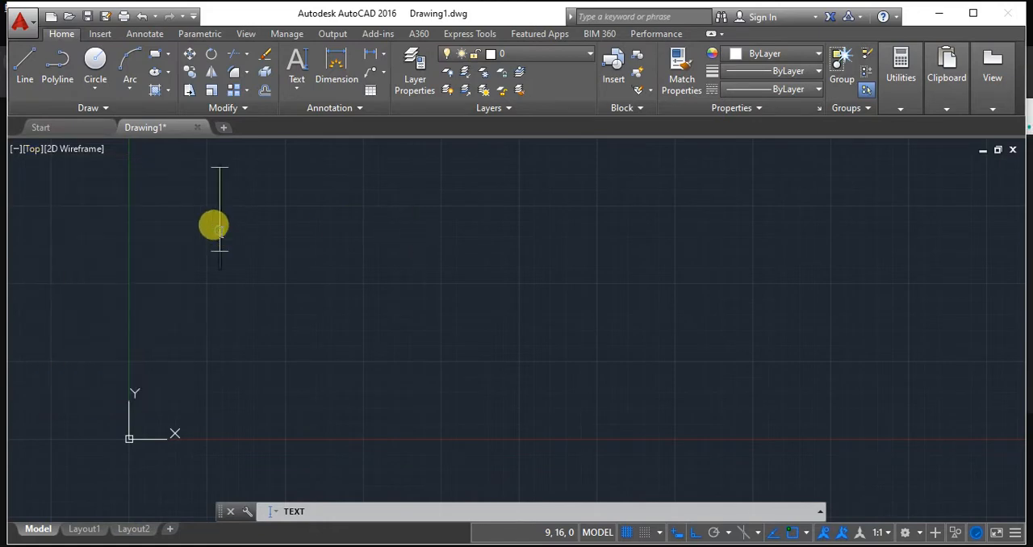
{"action": "left_click", "coordinate": [339, 220]}
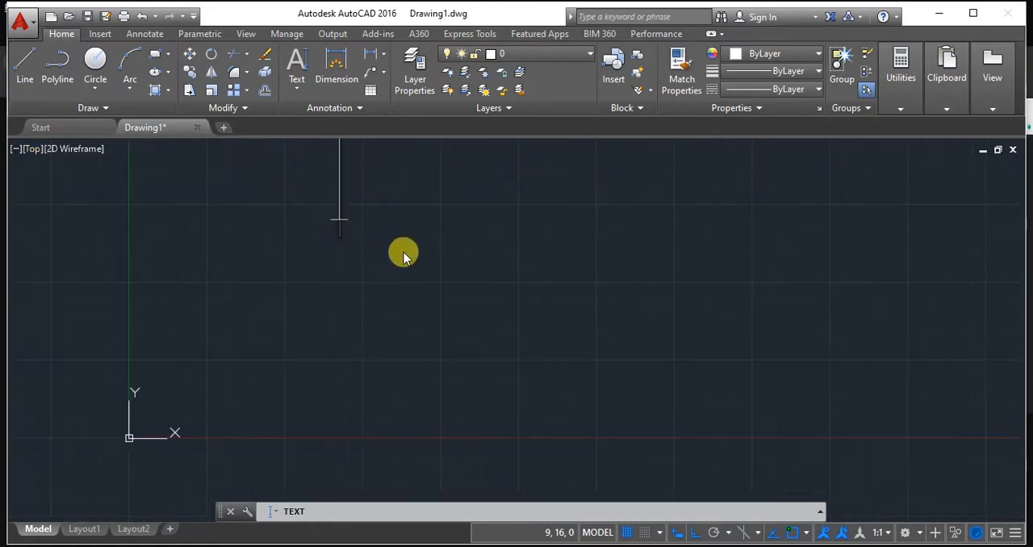
{"action": "middle_click_drag", "start_coordinate": [456, 226], "coordinate": [450, 314]}
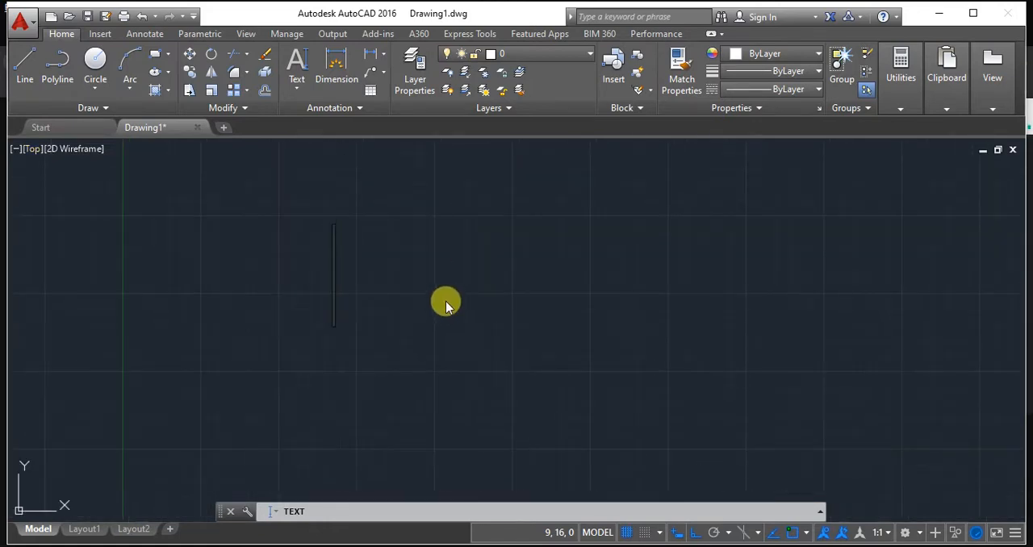
Enter "ABCEDEFGHIJKLMNOP" as the single-line text and end the Text command.
{"action": "type", "text": "ABCEDEF"}
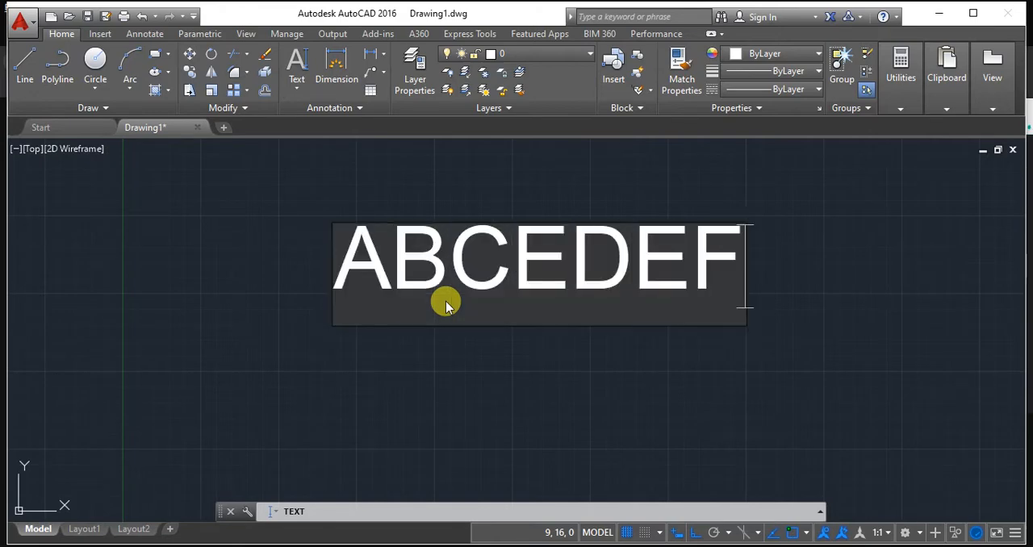
{"action": "type", "text": "GHIJKL"}
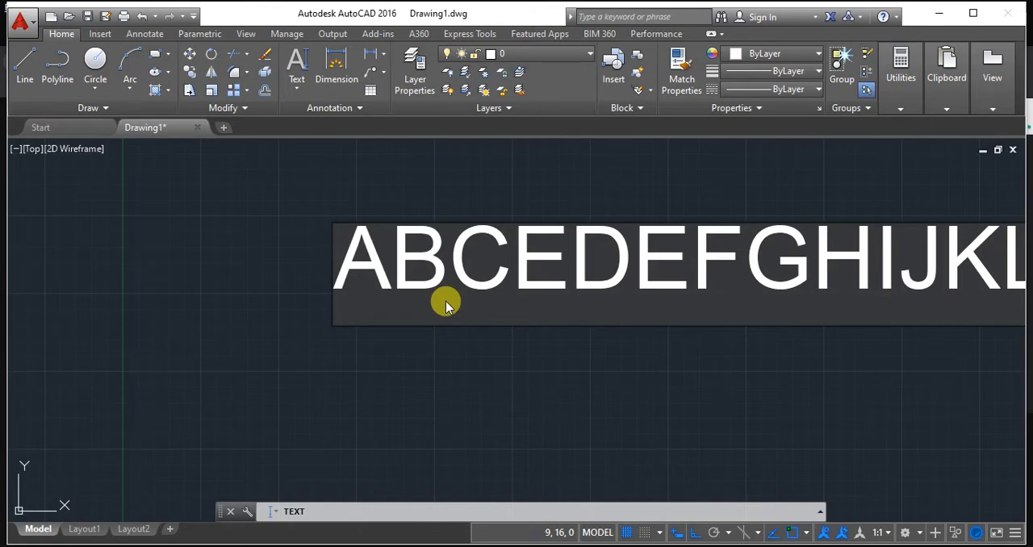
{"action": "scroll", "coordinate": [506, 370], "scroll_direction": "down", "scroll_amount": 1}
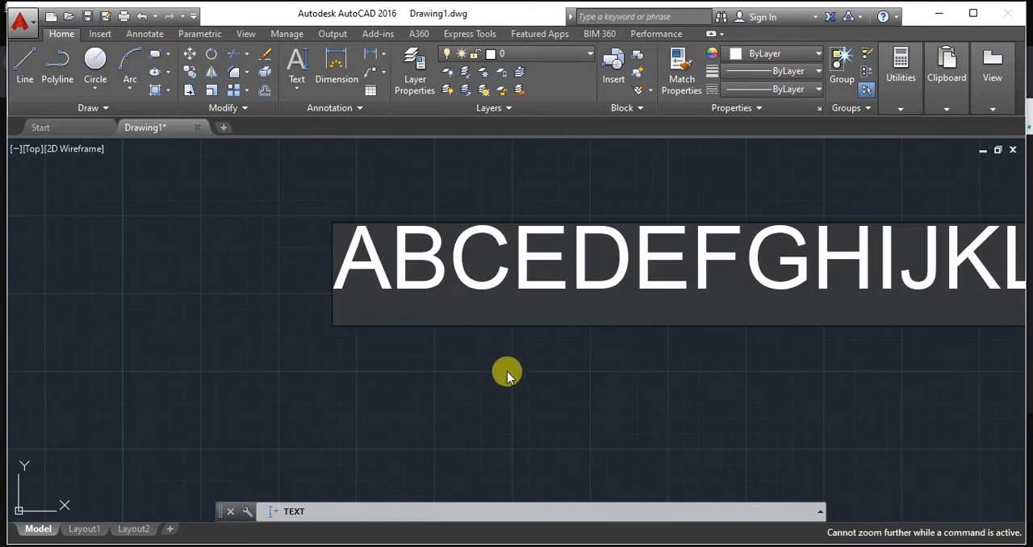
{"action": "key", "text": "Return"}
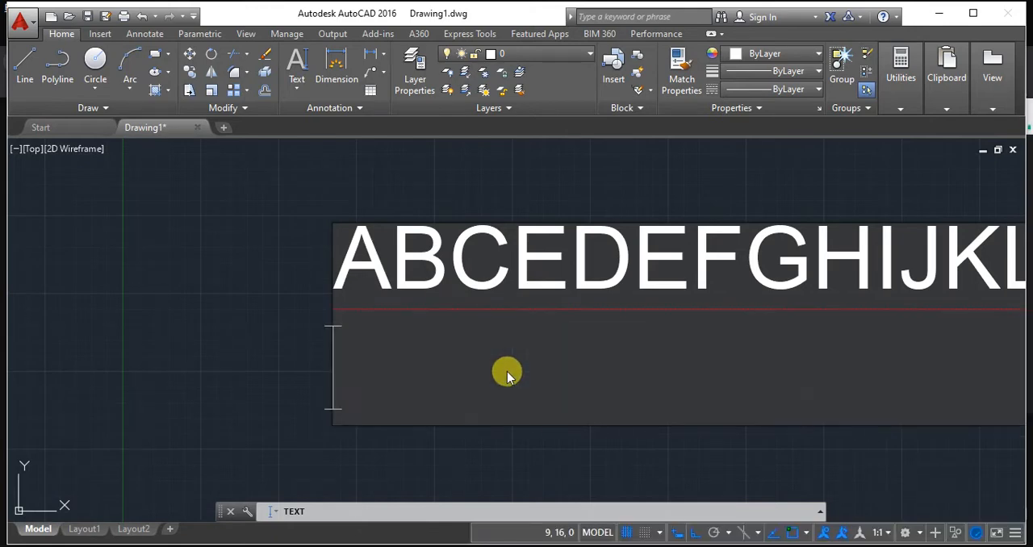
{"action": "left_click", "coordinate": [510, 441]}
{"action": "scroll", "coordinate": [525, 416], "scroll_direction": "down", "scroll_amount": 1}
{"action": "key", "text": "Escape"}
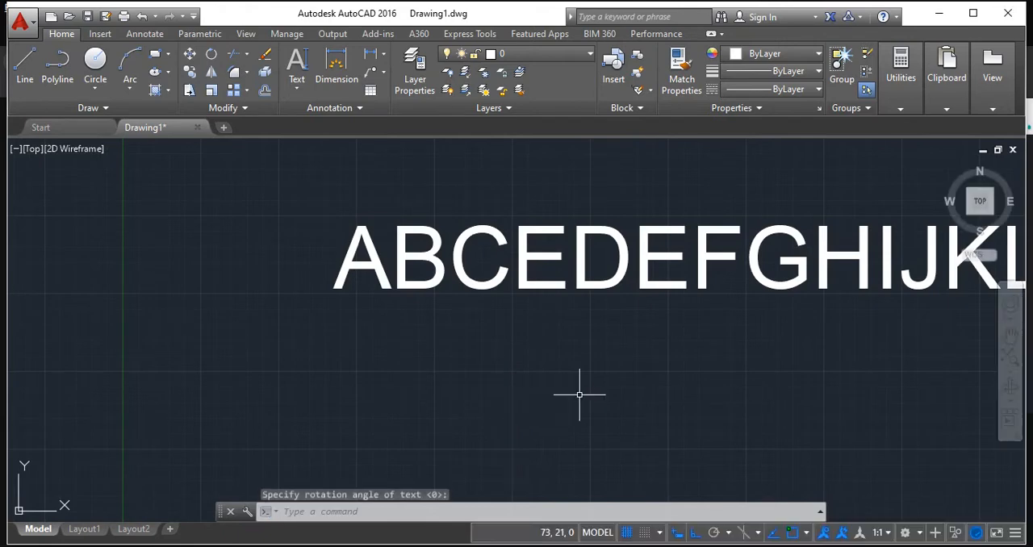
Start a single-line text just below the existing capital-letter line, at about 39,31, with height 5 and rotation angle 0.
{"action": "scroll", "coordinate": [576, 396], "scroll_direction": "down", "scroll_amount": 4}
{"action": "middle_click_drag", "start_coordinate": [622, 382], "coordinate": [464, 371]}
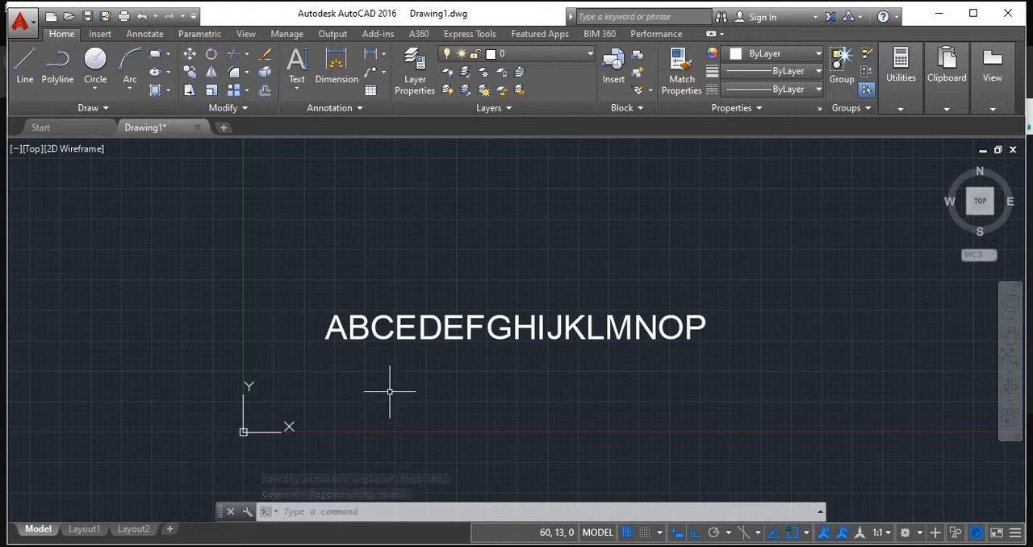
{"action": "type", "text": "dt"}
{"action": "key", "text": "Return"}
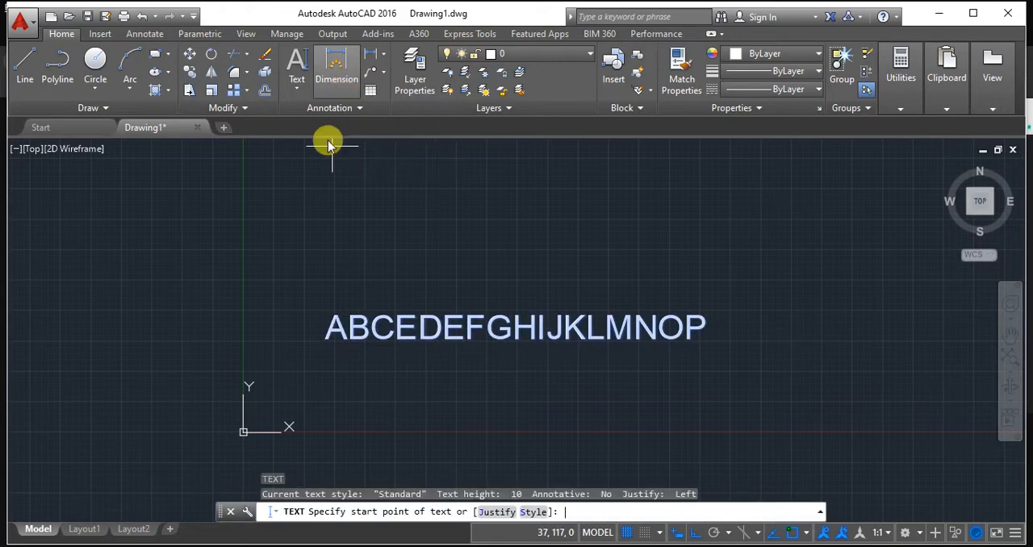
{"action": "left_click", "coordinate": [337, 355]}
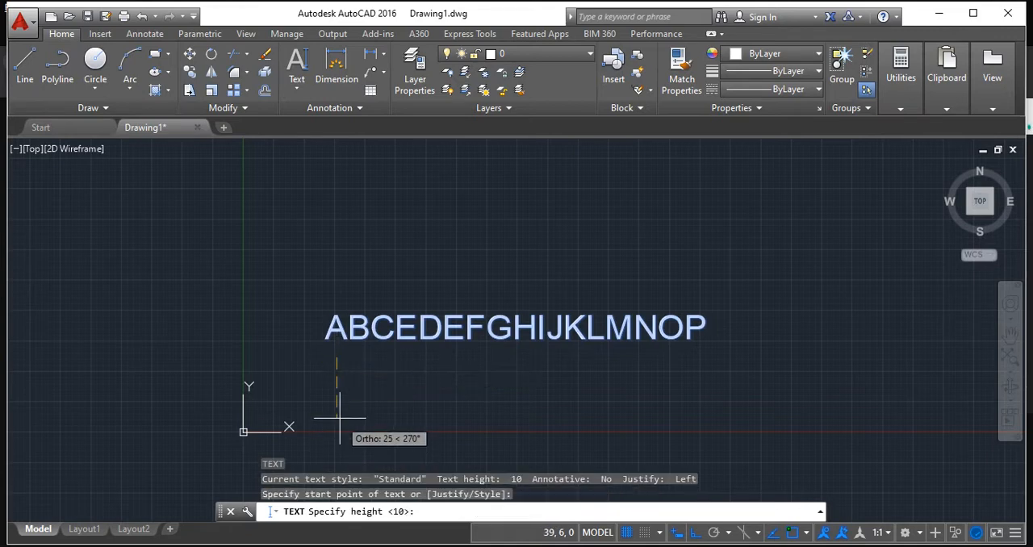
{"action": "type", "text": "5"}
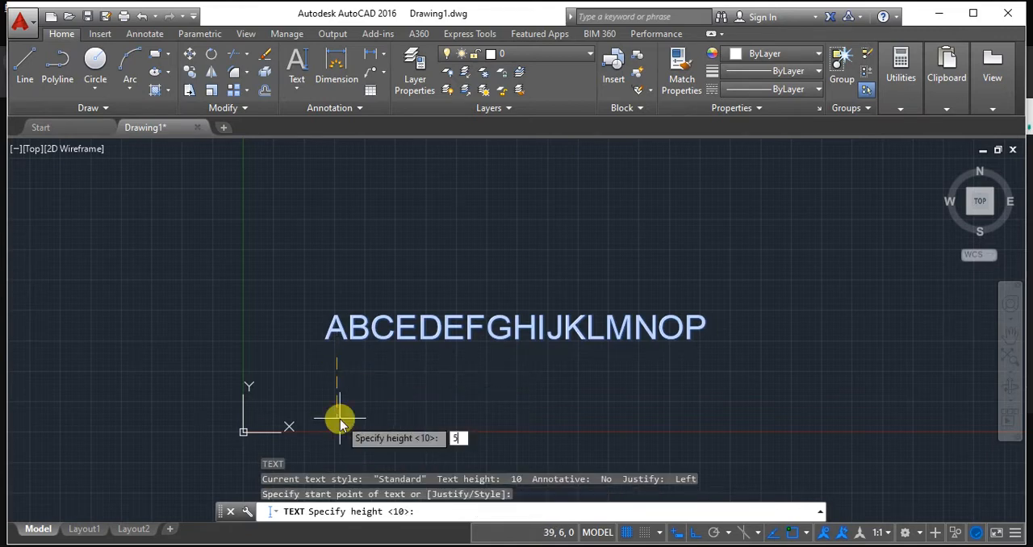
{"action": "key", "text": "Return"}
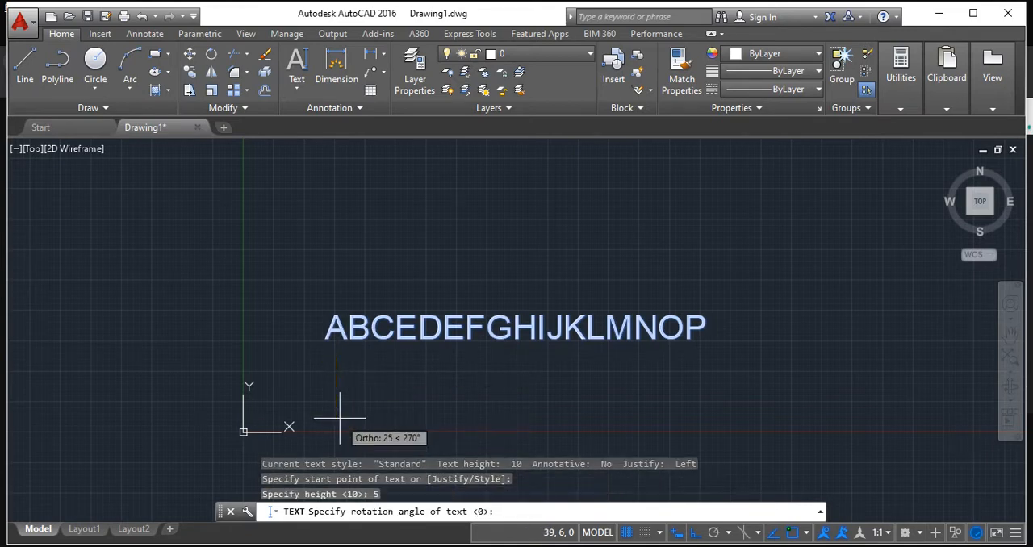
{"action": "key", "text": "Return"}
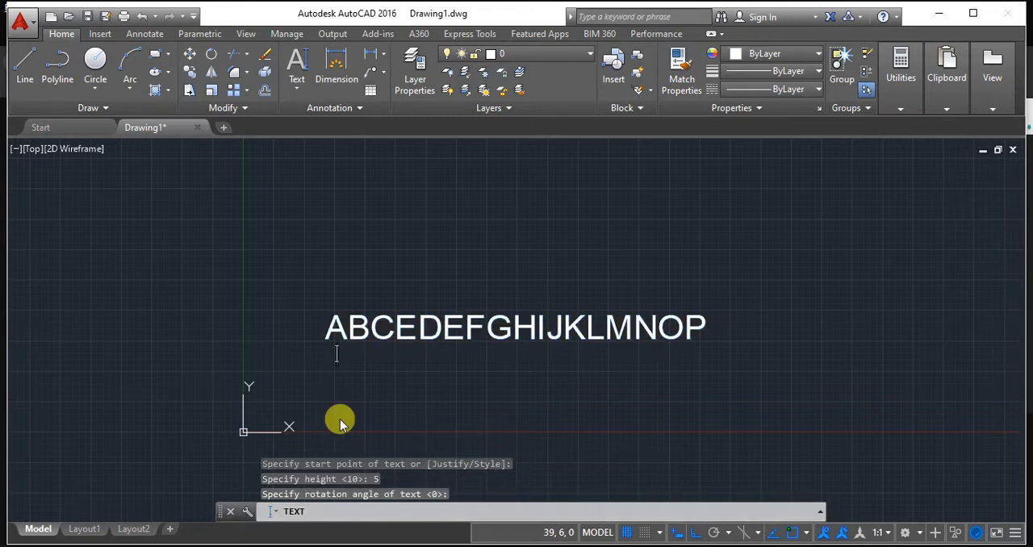
{"action": "type", "text": "abcde"}
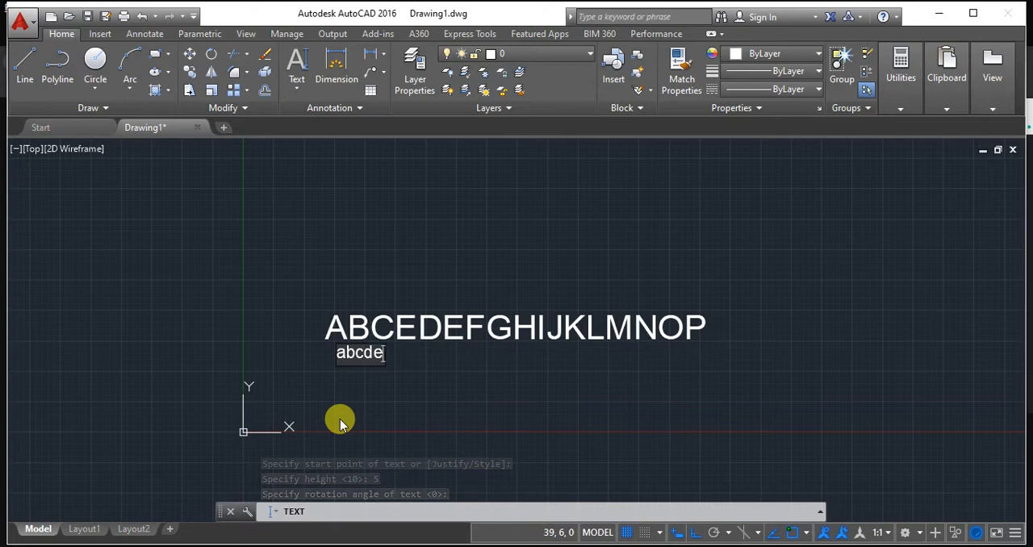
{"action": "type", "text": "fghijk"}
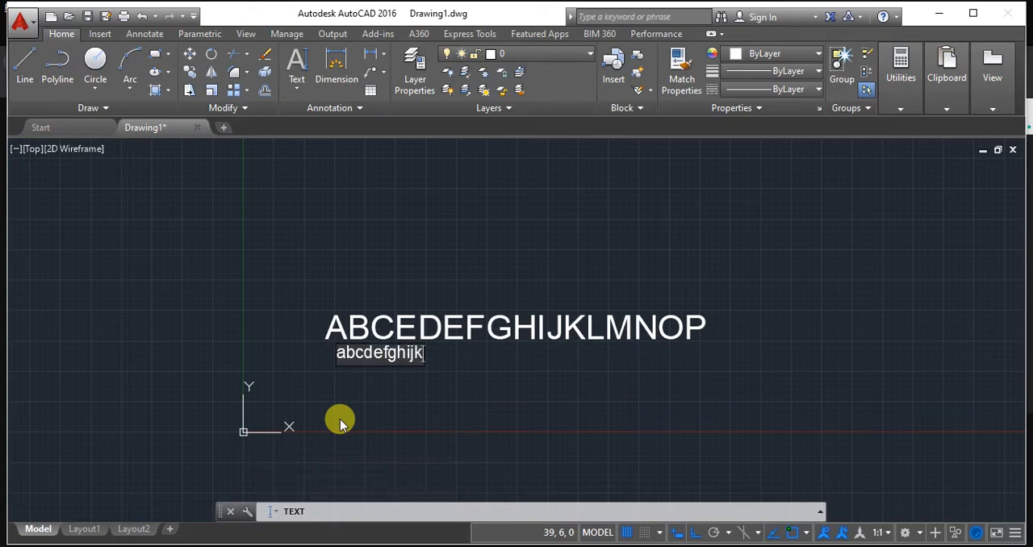
{"action": "type", "text": "lmnopqrst"}
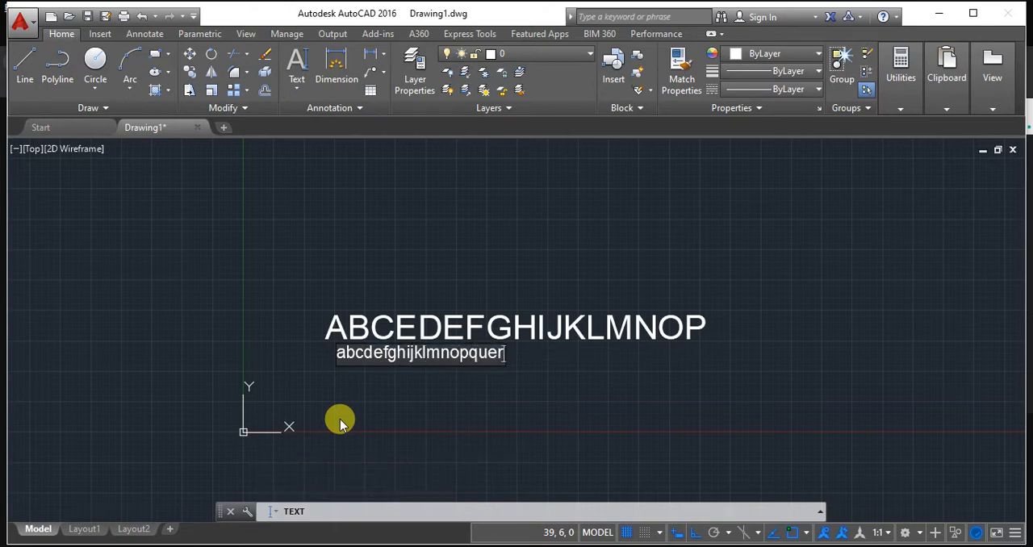
{"action": "key", "text": "BackSpace"}
{"action": "key", "text": "BackSpace"}
{"action": "key", "text": "BackSpace"}
{"action": "type", "text": "rstuvuw"}
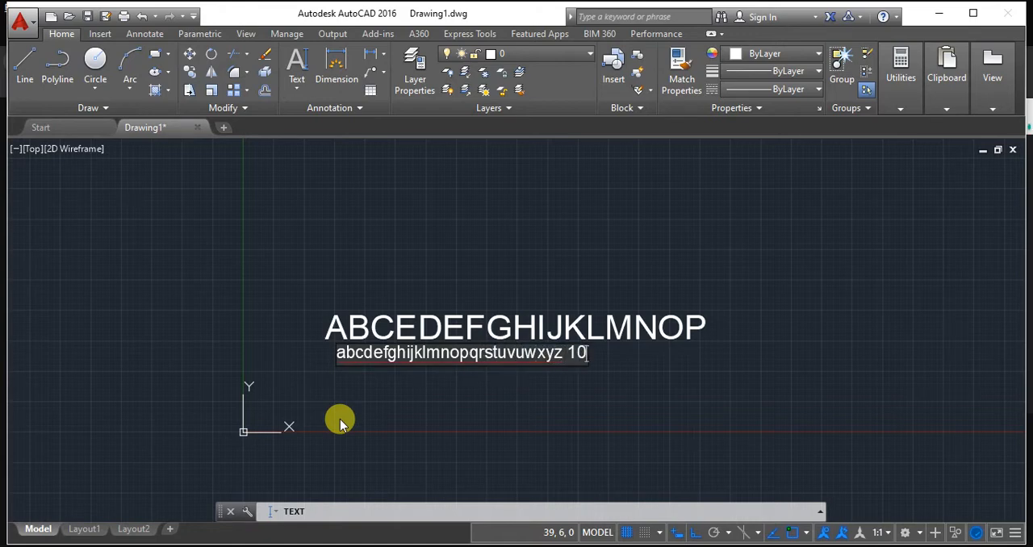
{"action": "type", "text": "xyz 0123456789a"}
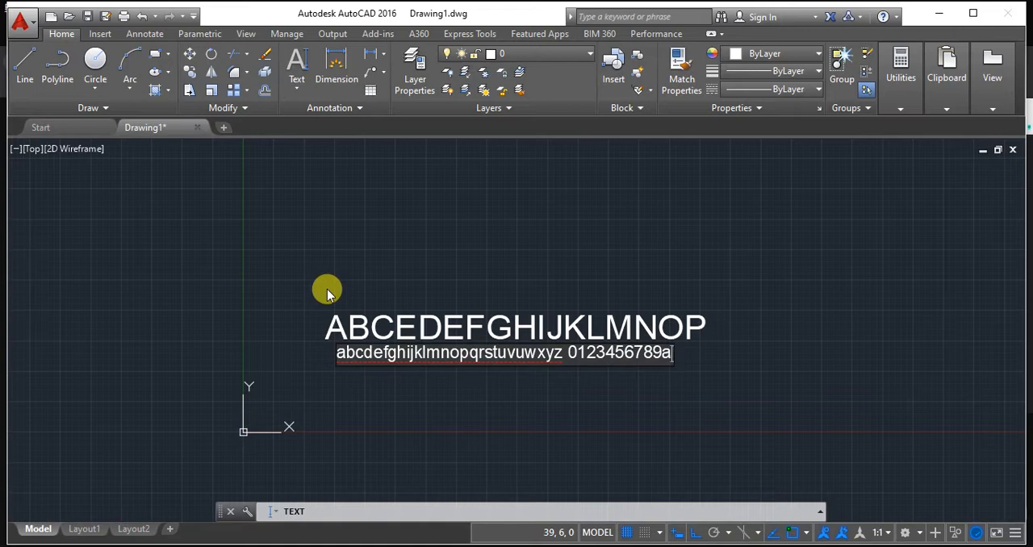
{"action": "left_click", "coordinate": [403, 243]}
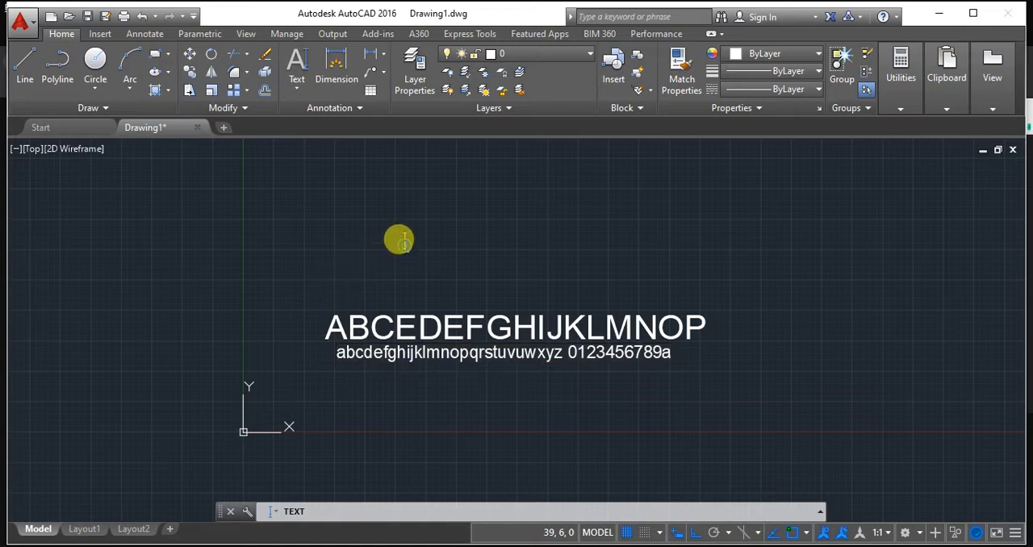
Erase the capital-letter text line and the smaller lowercase text line from the drawing.
{"action": "left_click", "coordinate": [400, 329]}
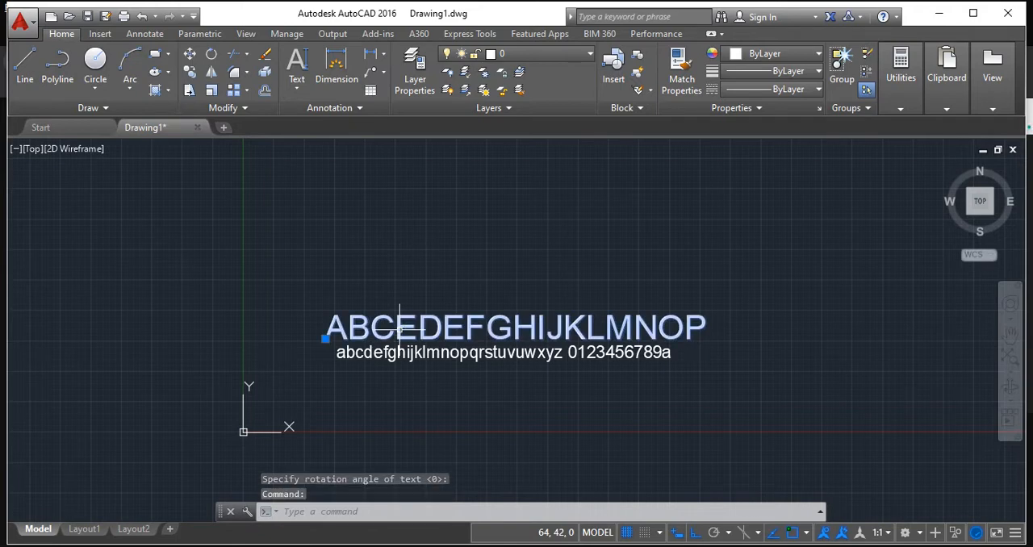
{"action": "key", "text": "Delete"}
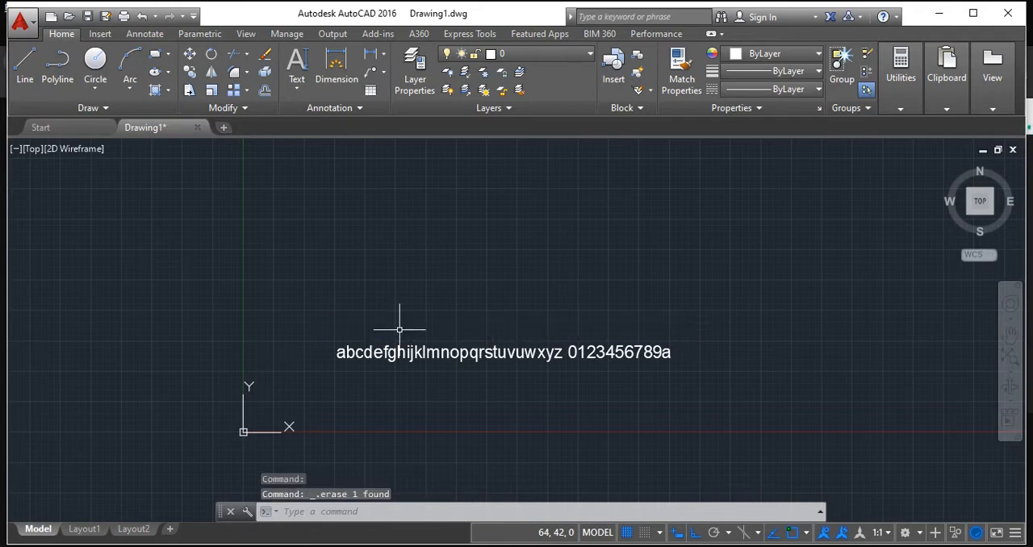
{"action": "left_click", "coordinate": [397, 352]}
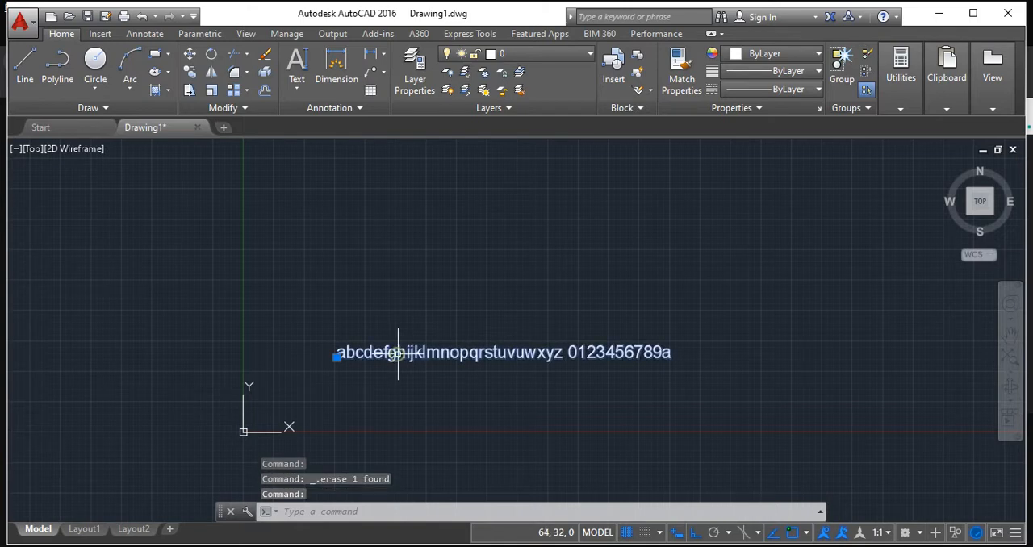
{"action": "key", "text": "Delete"}
{"action": "mouse_move", "coordinate": [402, 354]}
{"action": "middle_mouse_down"}
{"action": "mouse_move", "coordinate": [392, 307]}
{"action": "mouse_move", "coordinate": [228, 331]}
{"action": "middle_mouse_up"}
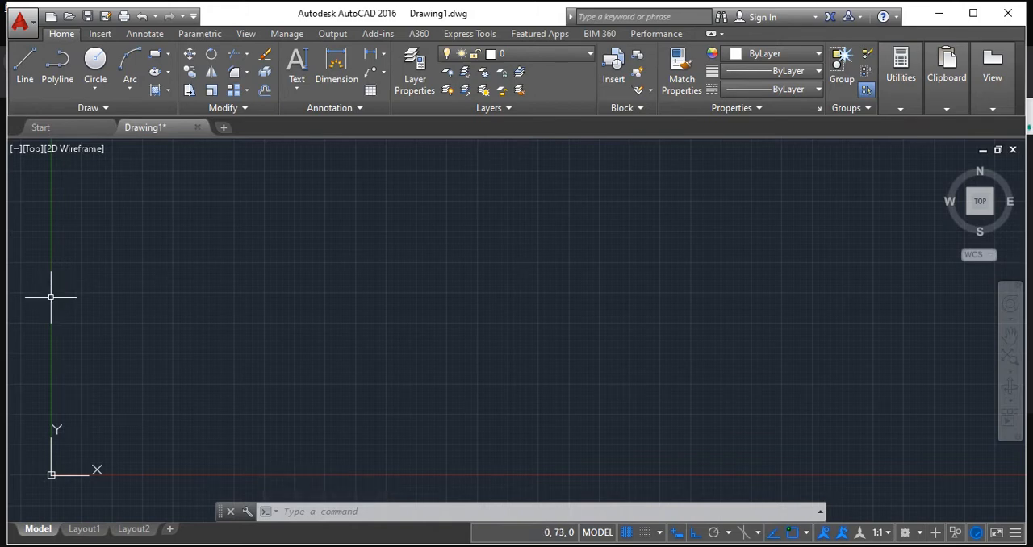
Draw a 20 mm square with the Line tool, starting from its upper-left corner at about 58,111.
{"action": "left_click", "coordinate": [31, 71]}
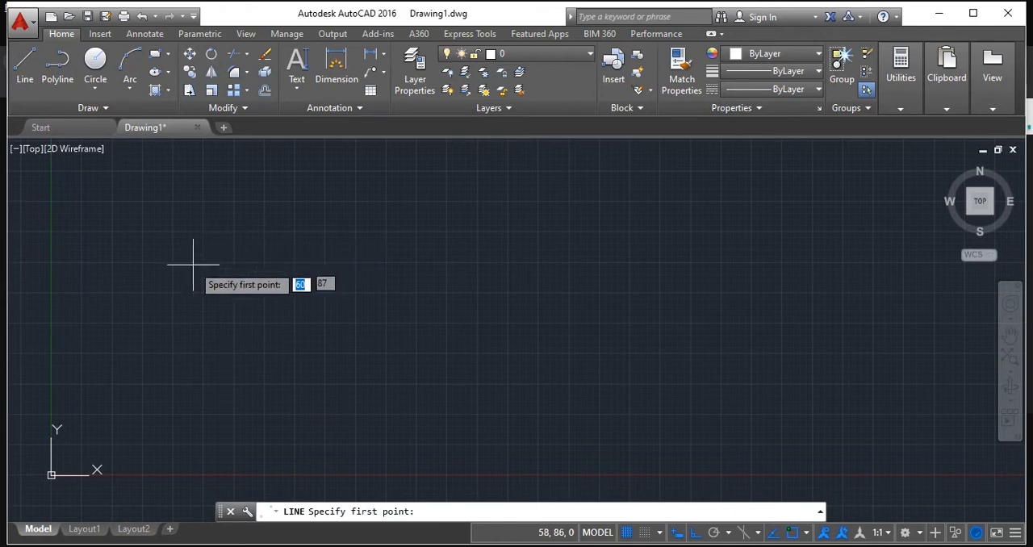
{"action": "left_click", "coordinate": [192, 204]}
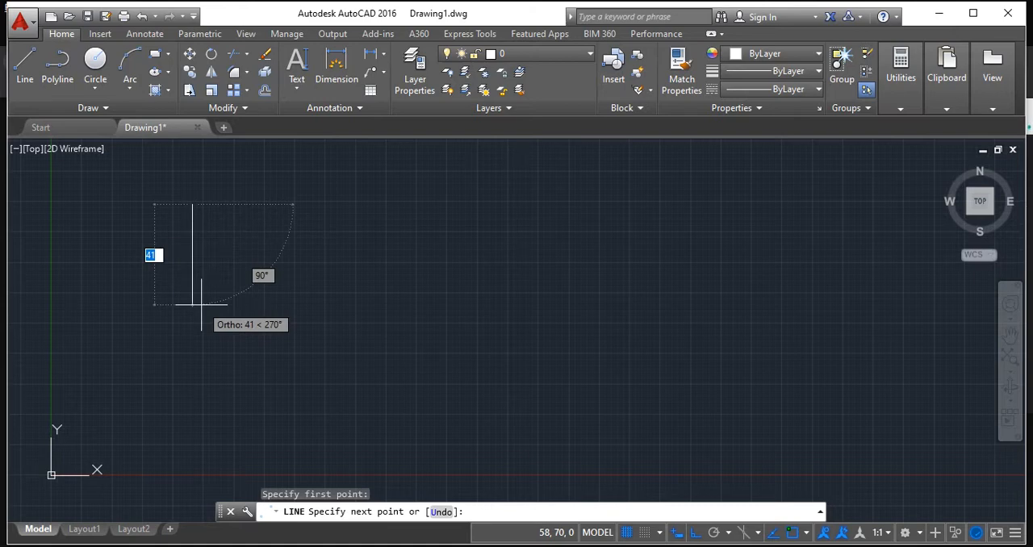
{"action": "type", "text": "20"}
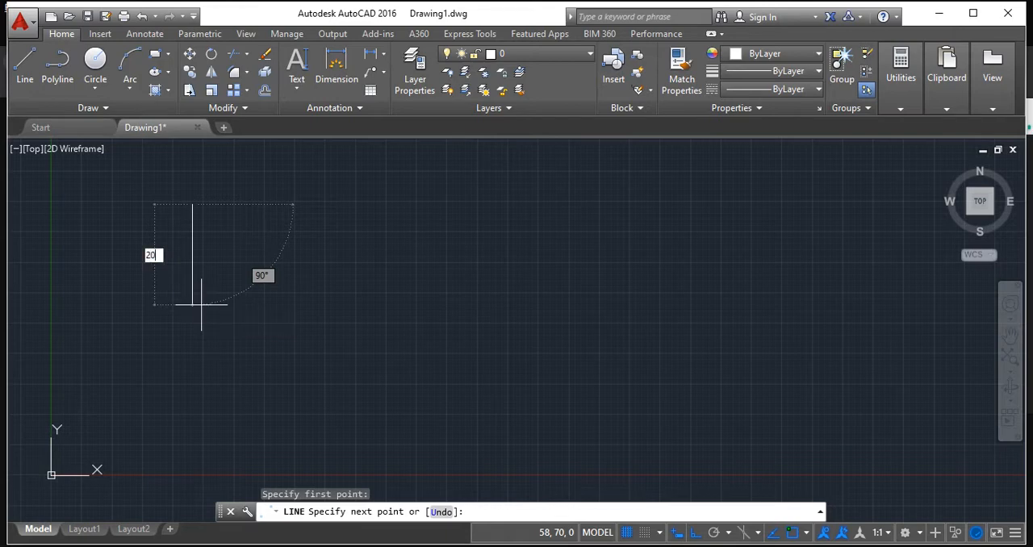
{"action": "key", "text": "Return"}
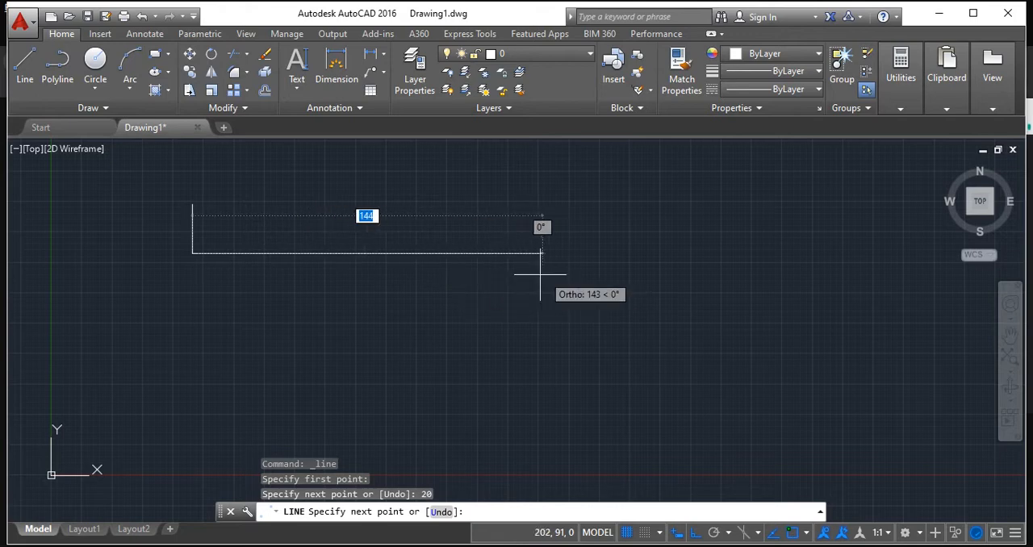
{"action": "type", "text": "20"}
{"action": "key", "text": "Return"}
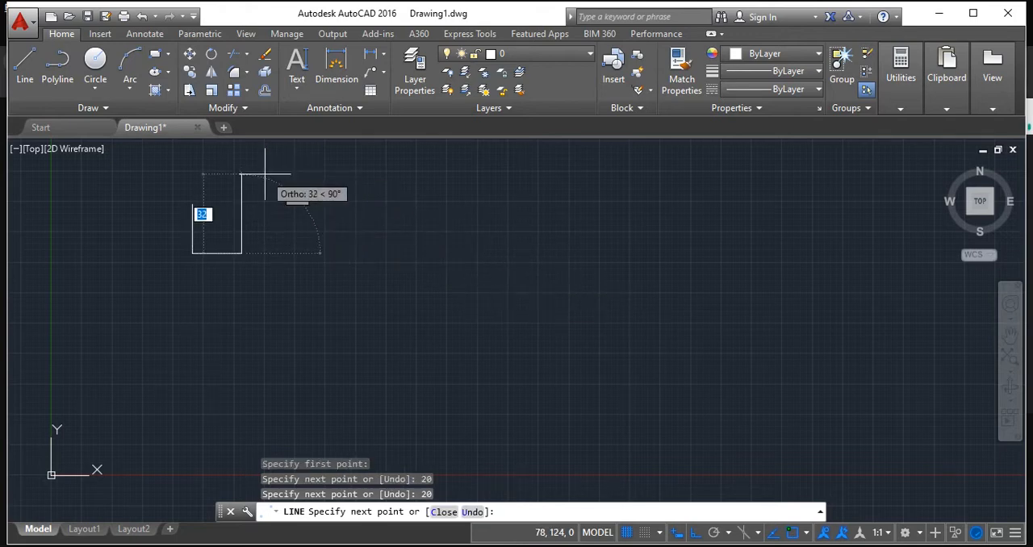
{"action": "type", "text": "20"}
{"action": "key", "text": "Return"}
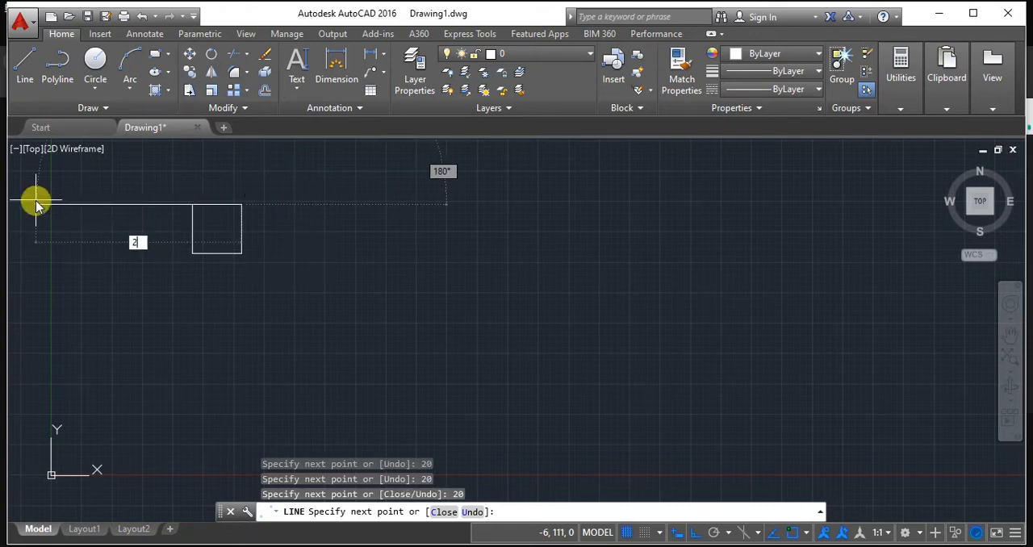
{"action": "key", "text": "Return"}
Add a linear dimension to the square's bottom edge, placing the dimension line about 6 mm below it.
{"action": "scroll", "coordinate": [241, 204], "scroll_direction": "up", "scroll_amount": 2}
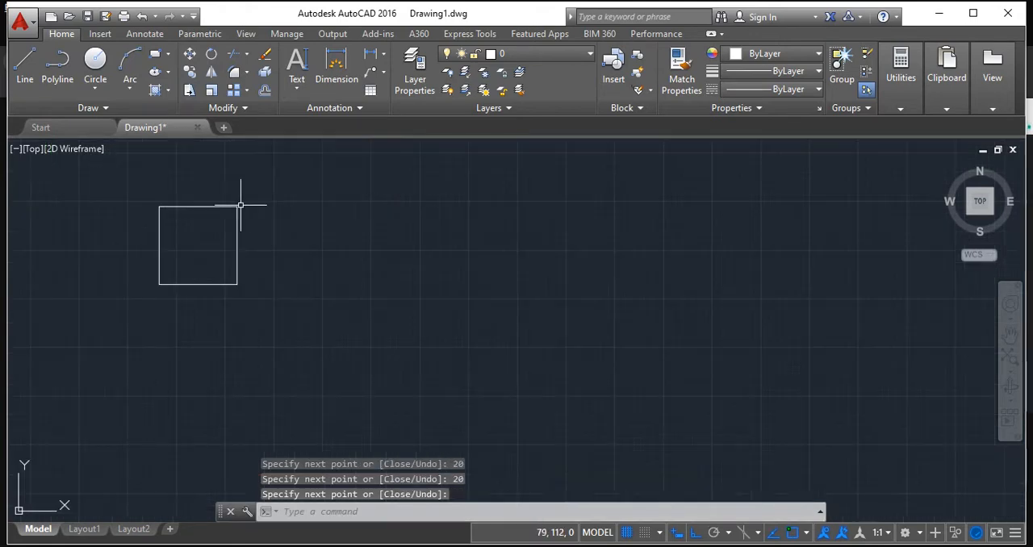
{"action": "scroll", "coordinate": [294, 204], "scroll_direction": "up", "scroll_amount": 2}
{"action": "middle_click_drag", "start_coordinate": [326, 205], "coordinate": [479, 253]}
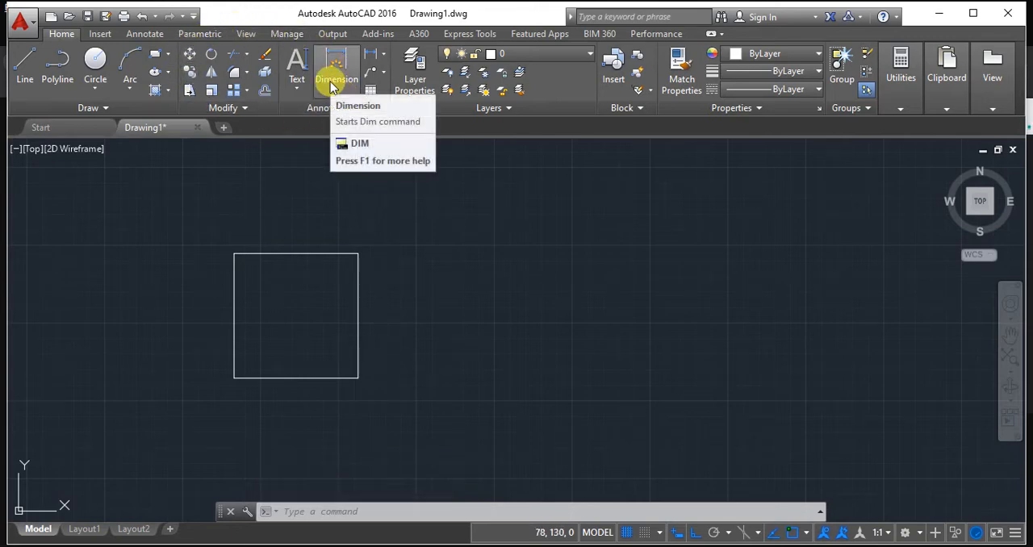
{"action": "left_click", "coordinate": [156, 35]}
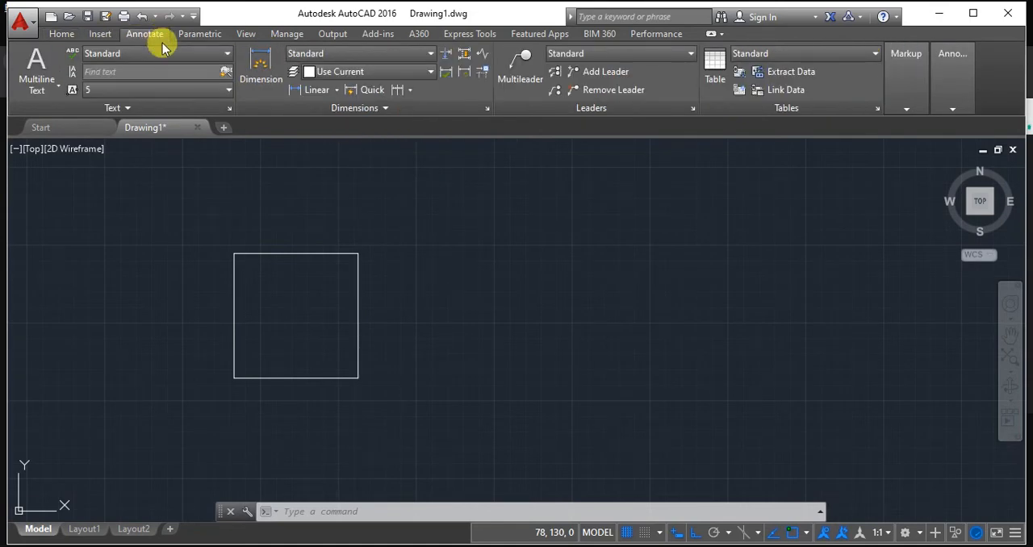
{"action": "left_click", "coordinate": [337, 90]}
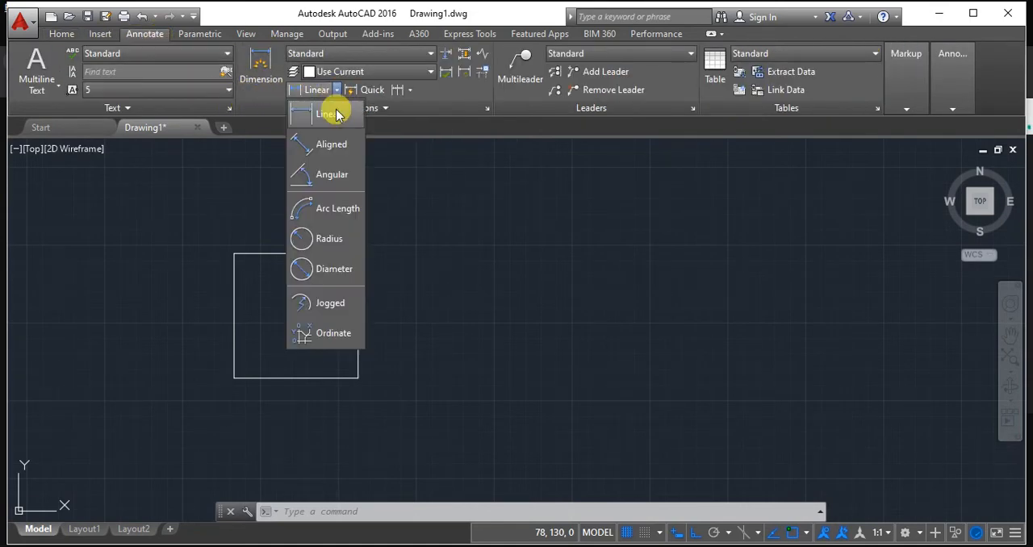
{"action": "left_click", "coordinate": [335, 110]}
{"action": "scroll", "coordinate": [347, 305], "scroll_direction": "down", "scroll_amount": 2}
{"action": "middle_click_drag", "start_coordinate": [405, 303], "coordinate": [427, 260]}
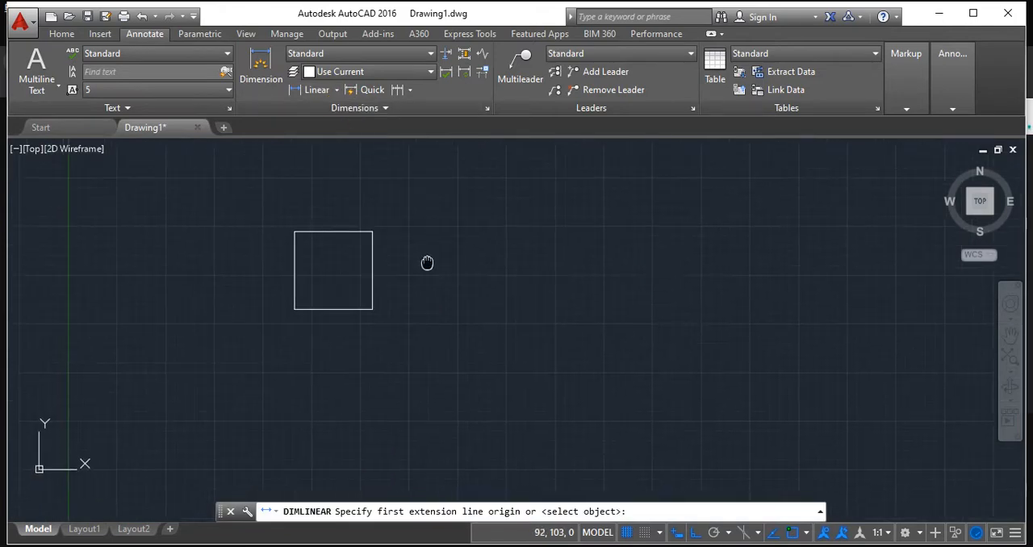
{"action": "scroll", "coordinate": [294, 309], "scroll_direction": "up", "scroll_amount": 2}
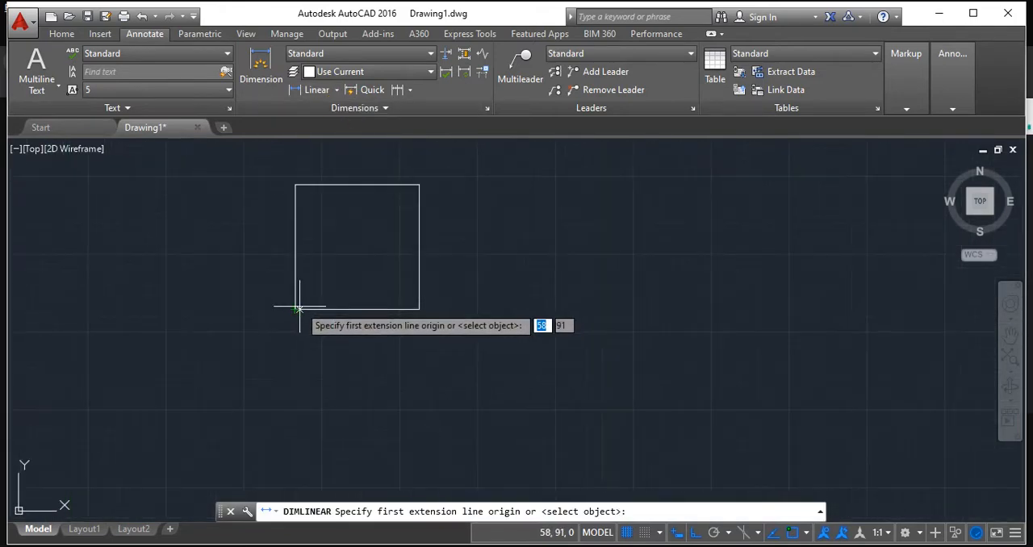
{"action": "left_click", "coordinate": [295, 309]}
{"action": "left_click", "coordinate": [419, 309]}
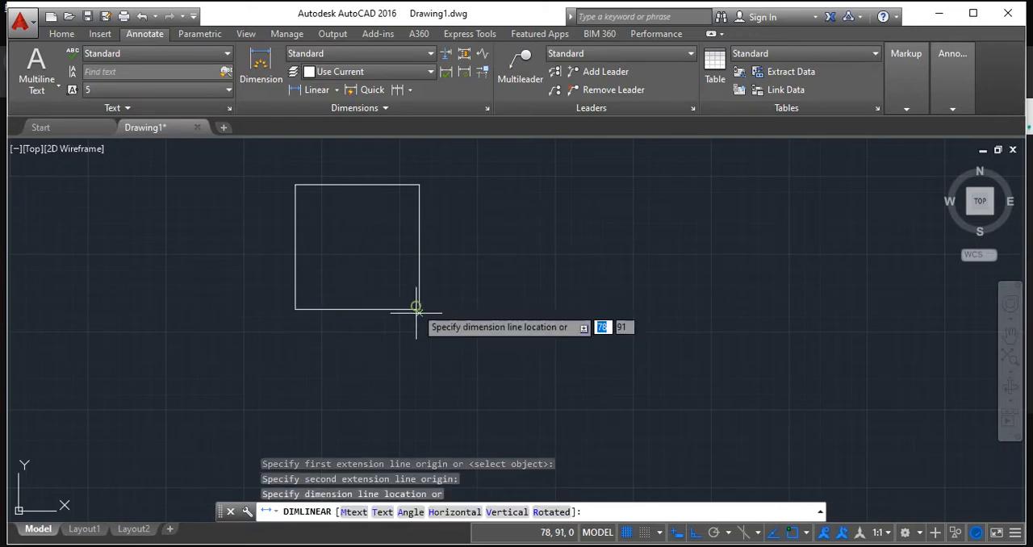
{"action": "left_click", "coordinate": [353, 350]}
{"action": "scroll", "coordinate": [350, 348], "scroll_direction": "up", "scroll_amount": 3}
{"action": "scroll", "coordinate": [350, 349], "scroll_direction": "up", "scroll_amount": 3}
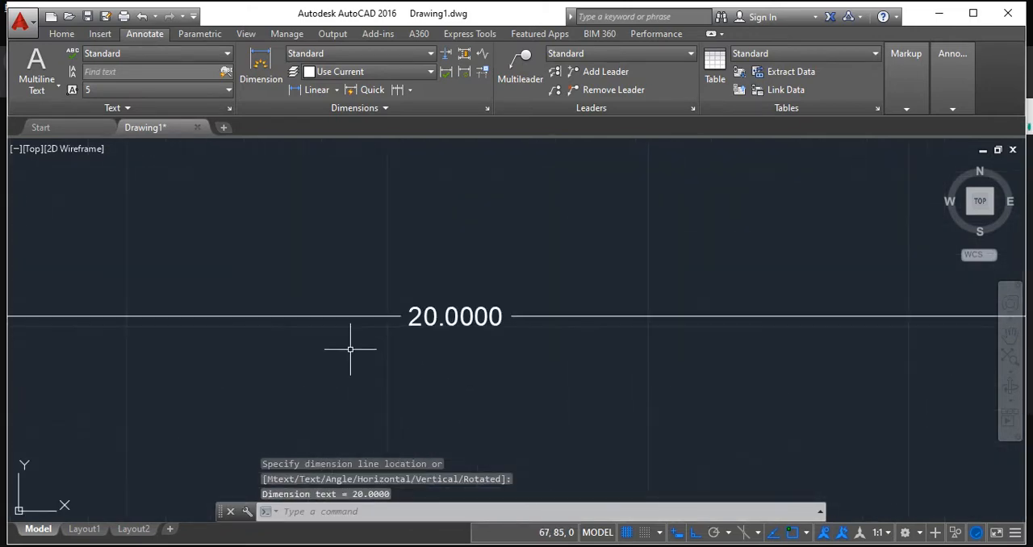
{"action": "scroll", "coordinate": [353, 351], "scroll_direction": "down", "scroll_amount": 5}
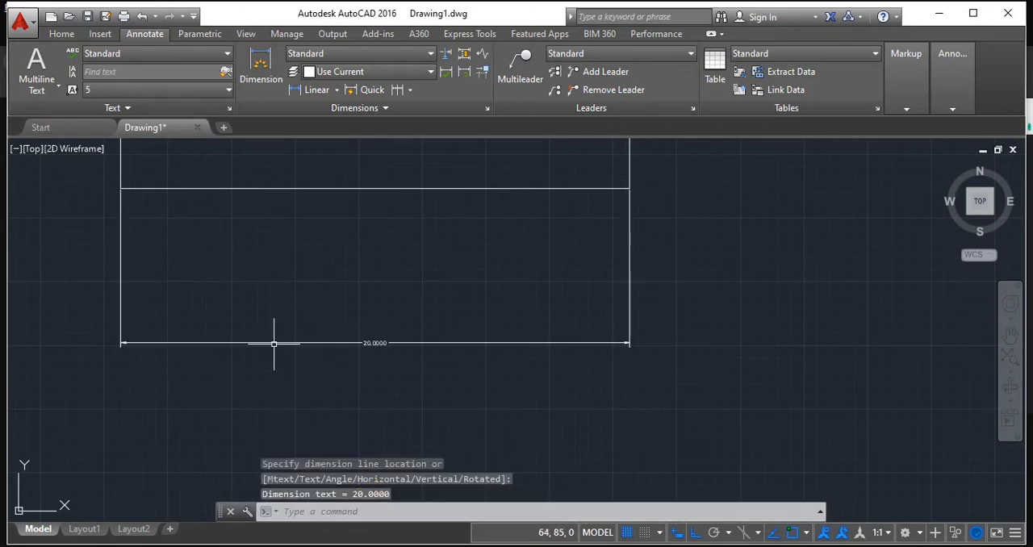
Open the Standard dimension style for modification using the DIMSTYLE command.
{"action": "left_click", "coordinate": [308, 512]}
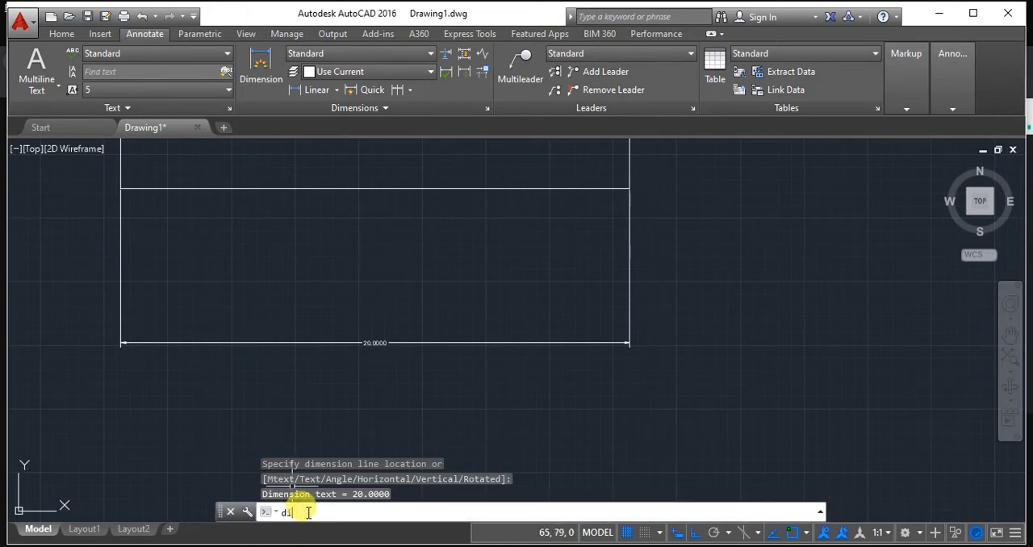
{"action": "type", "text": "dimsty"}
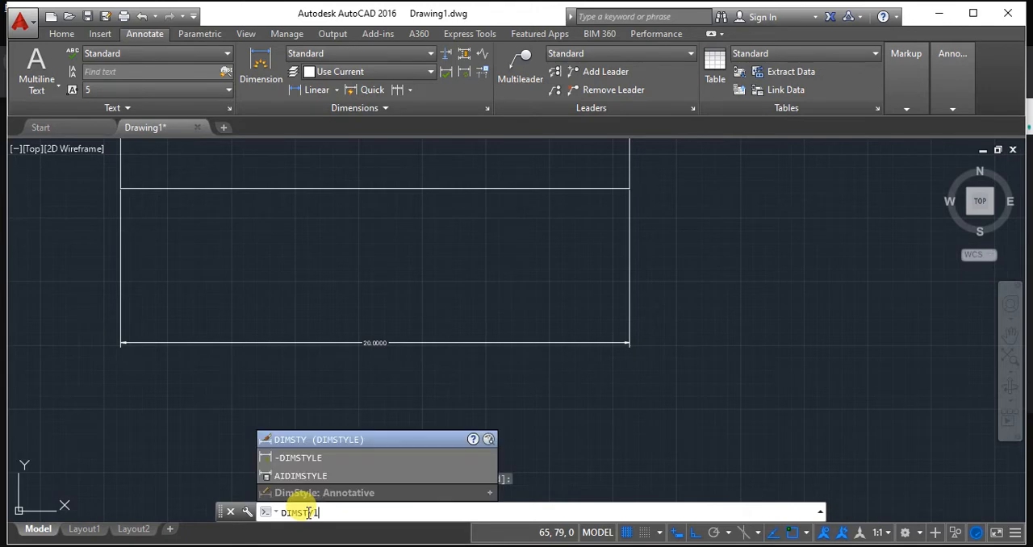
{"action": "key", "text": "Return"}
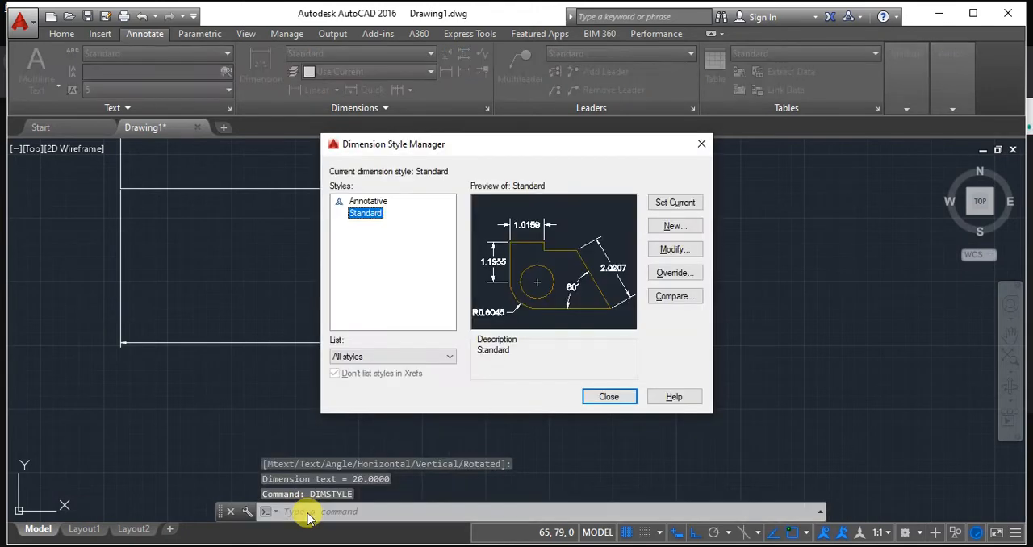
{"action": "left_click", "coordinate": [674, 249]}
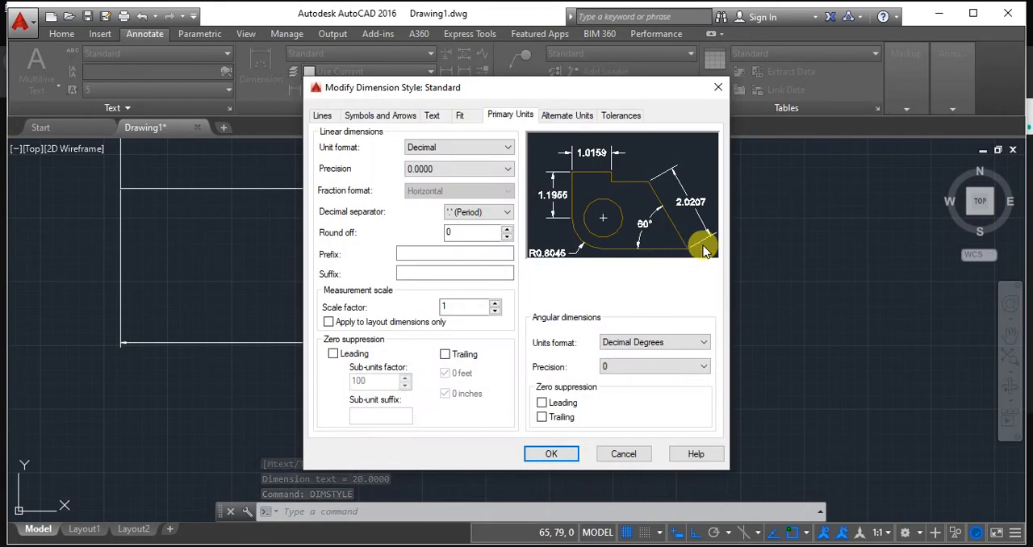
Set the Standard style's dimension line colour to ByLayer and its extension line colour to Yellow.
{"action": "left_click", "coordinate": [322, 116]}
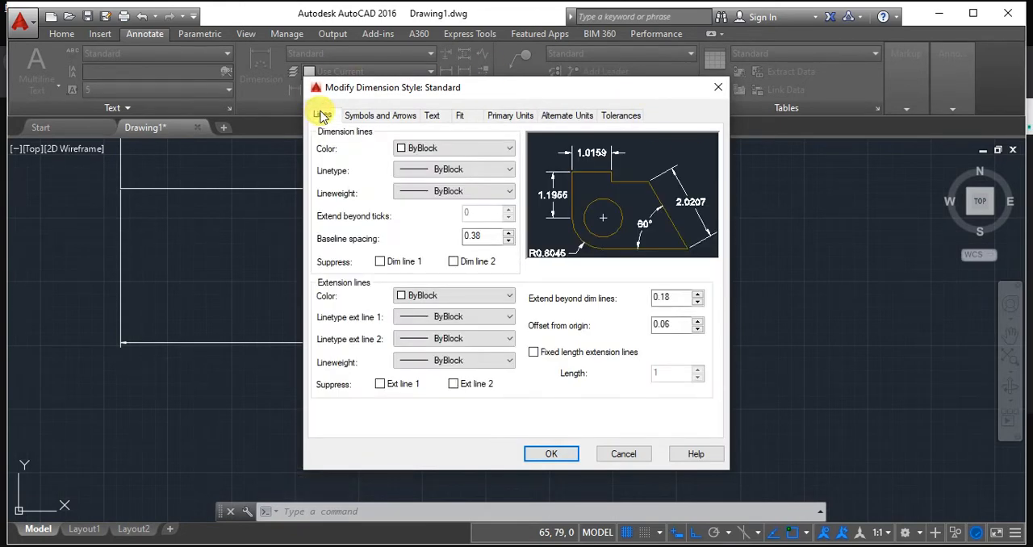
{"action": "left_click", "coordinate": [446, 149]}
{"action": "left_click", "coordinate": [450, 200]}
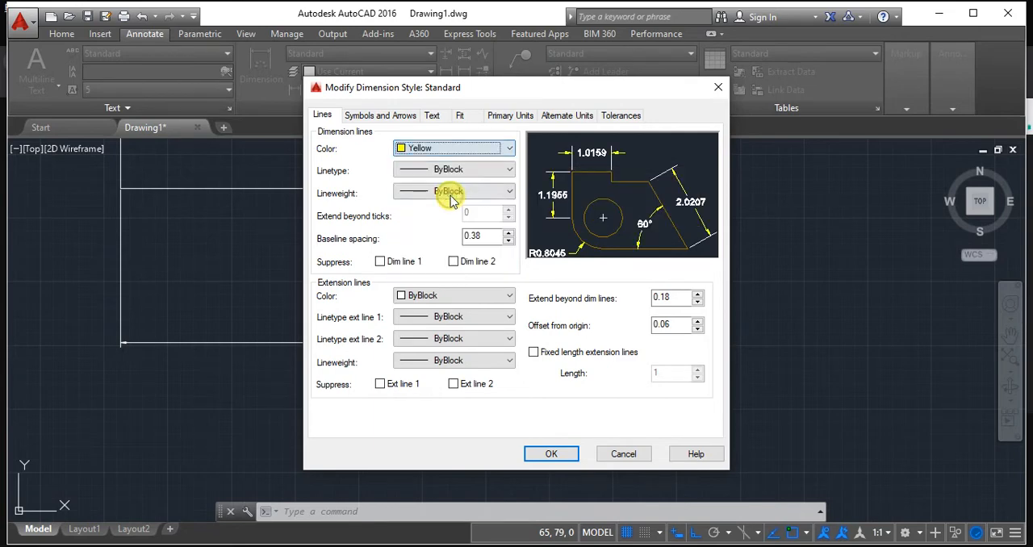
{"action": "left_click", "coordinate": [443, 297]}
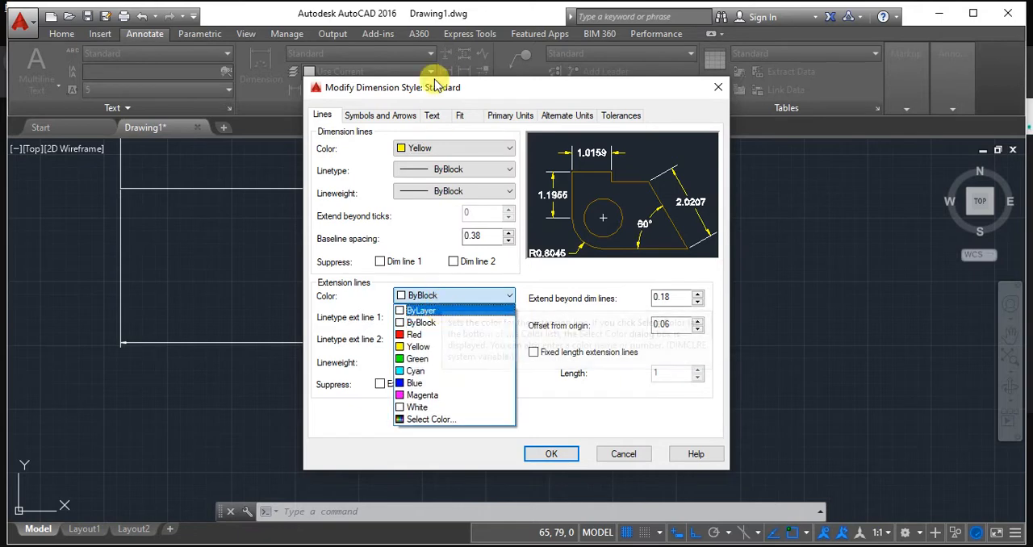
{"action": "left_click", "coordinate": [422, 145]}
{"action": "left_click", "coordinate": [422, 148]}
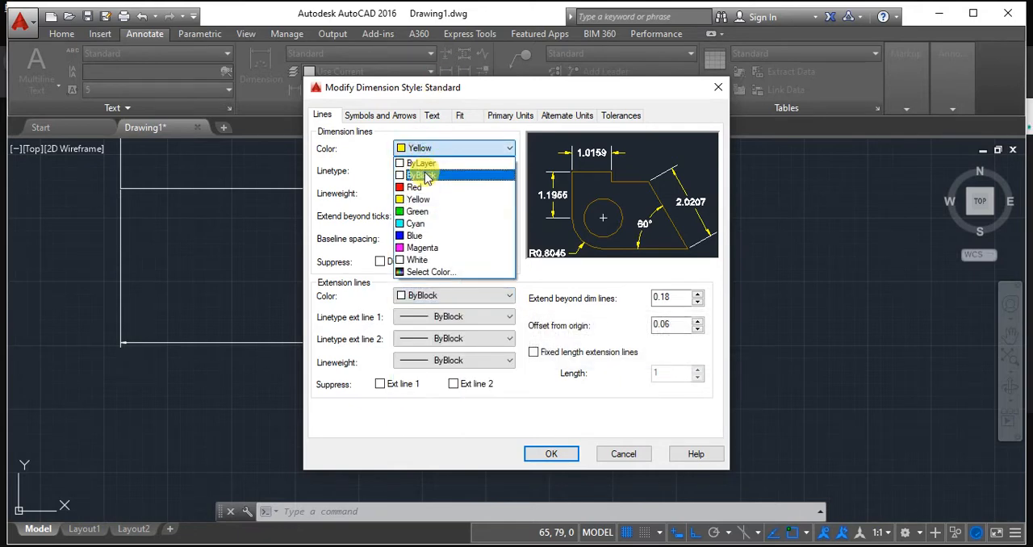
{"action": "left_click", "coordinate": [419, 163]}
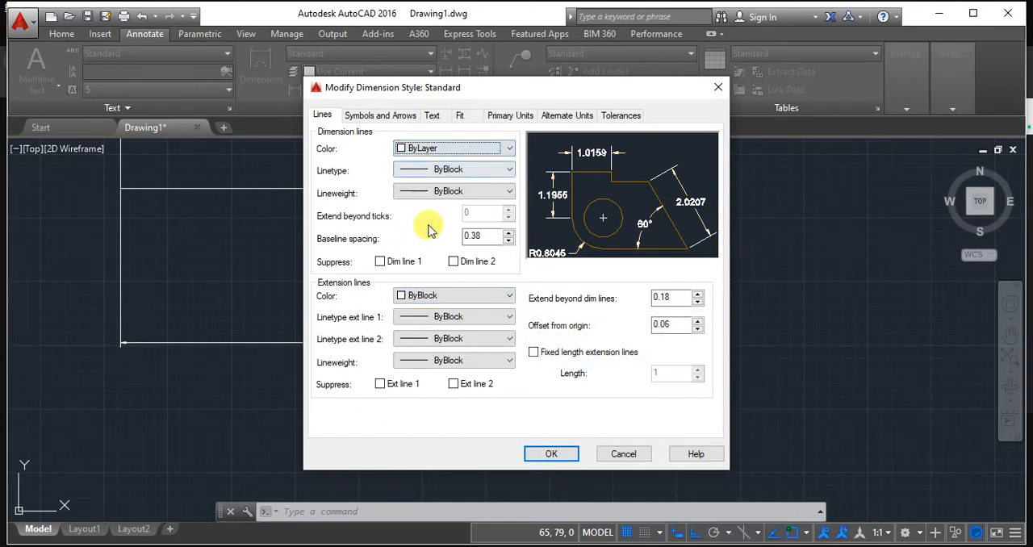
{"action": "left_click", "coordinate": [456, 298]}
{"action": "left_click", "coordinate": [442, 345]}
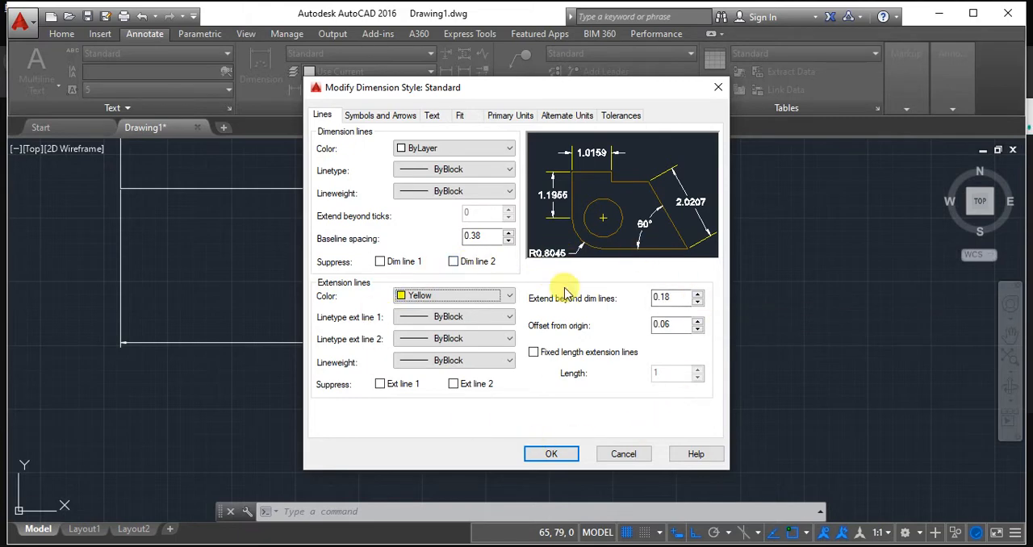
Set both the arrow size and the text height of the Standard dimension style to 3.
{"action": "left_click", "coordinate": [375, 115]}
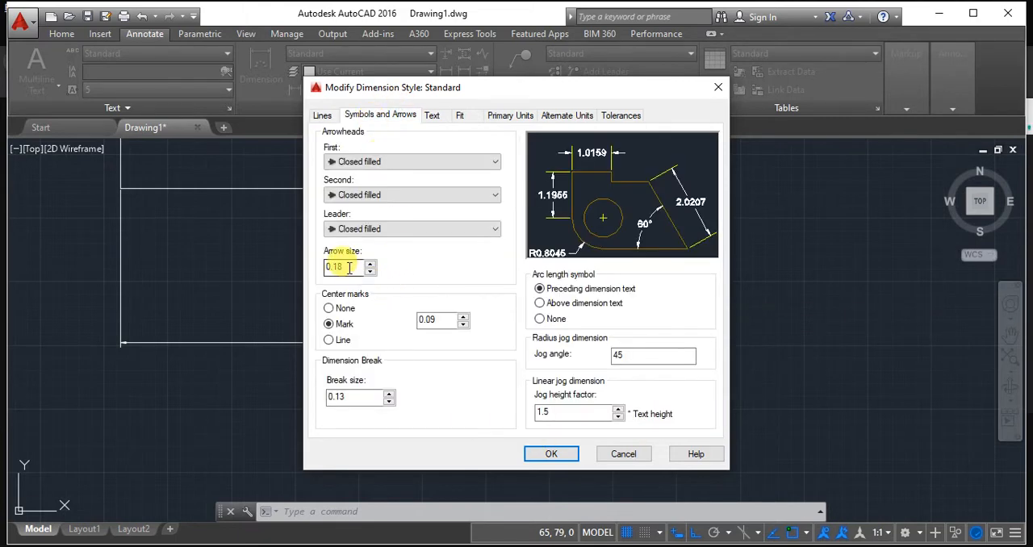
{"action": "left_click_drag", "start_coordinate": [349, 268], "coordinate": [285, 267]}
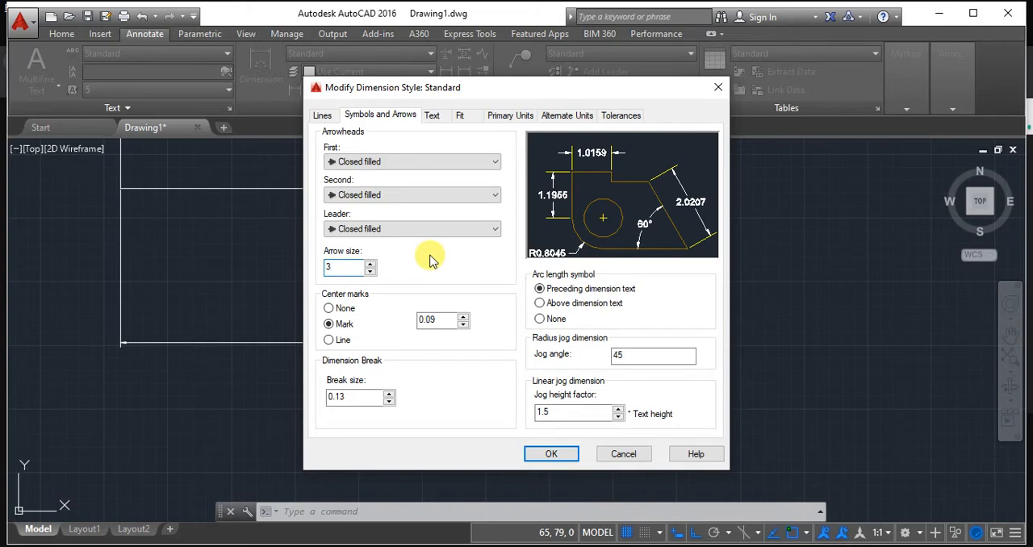
{"action": "left_click", "coordinate": [432, 116]}
{"action": "left_click", "coordinate": [490, 225]}
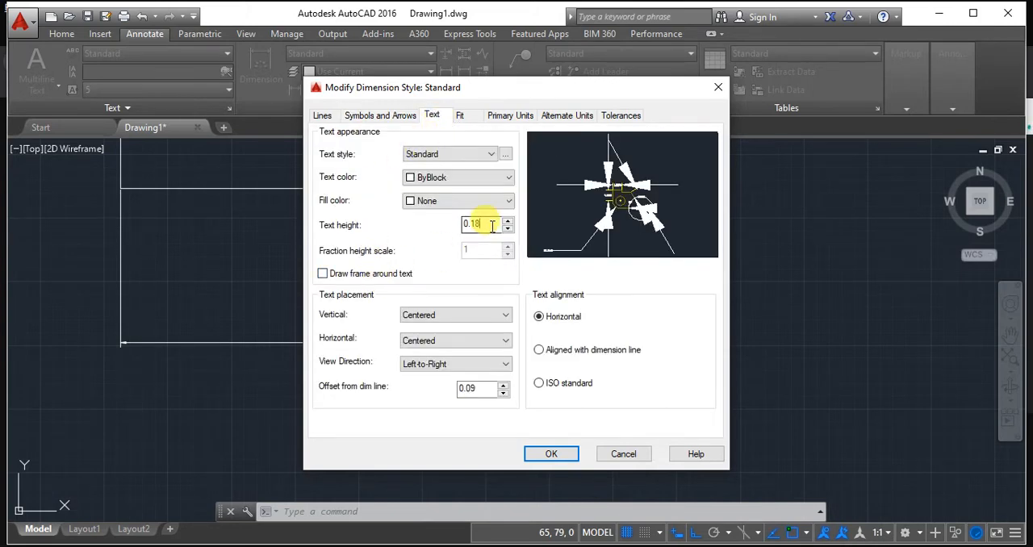
{"action": "left_click_drag", "start_coordinate": [490, 225], "coordinate": [373, 221]}
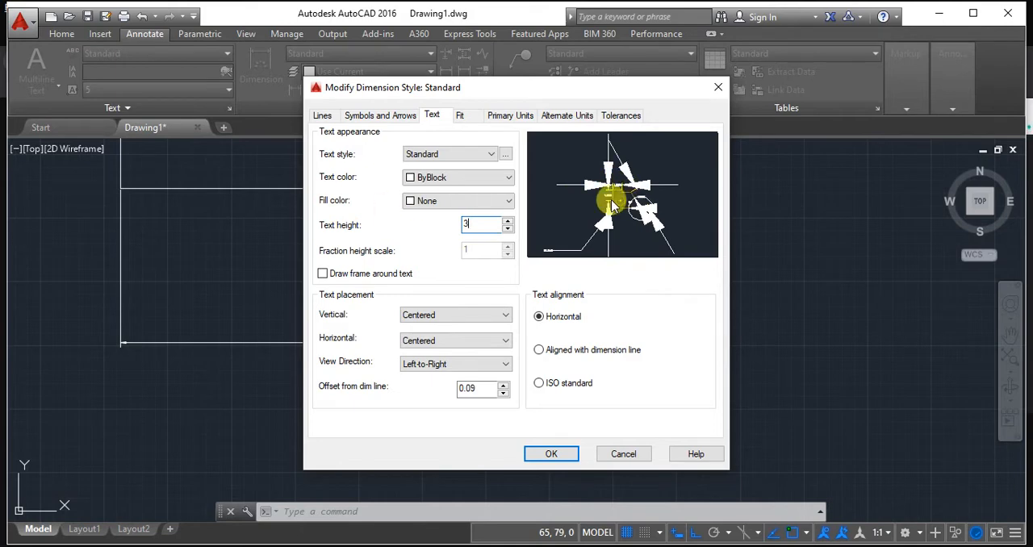
Set the linear dimension precision to 0, save the style changes and make the Standard style current.
{"action": "left_click", "coordinate": [465, 117]}
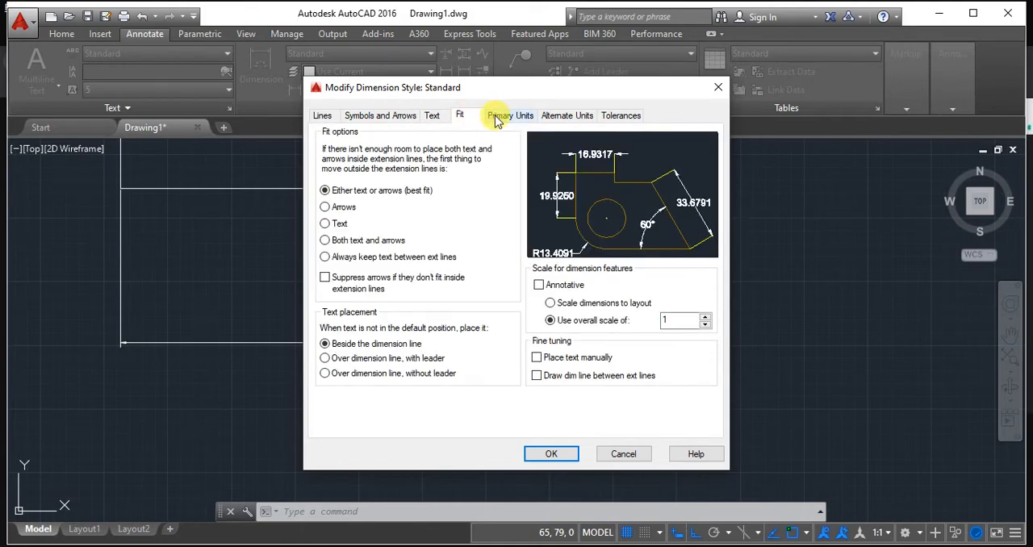
{"action": "left_click", "coordinate": [502, 117]}
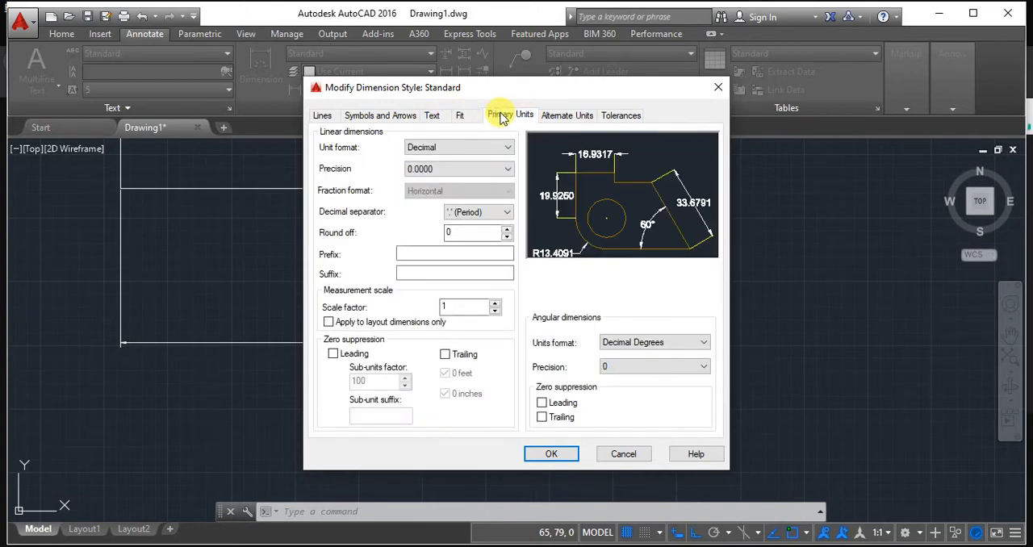
{"action": "left_click", "coordinate": [486, 166]}
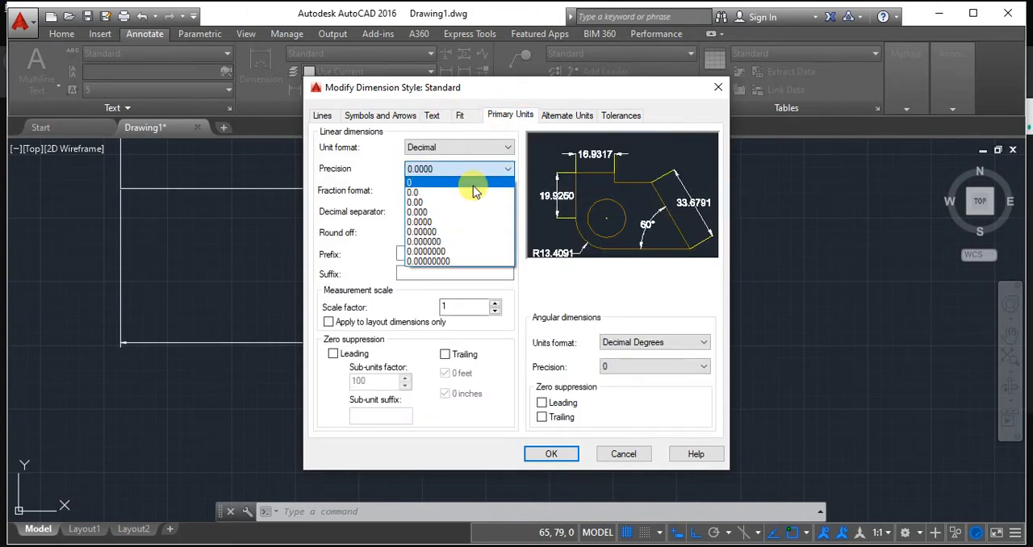
{"action": "left_click", "coordinate": [472, 185]}
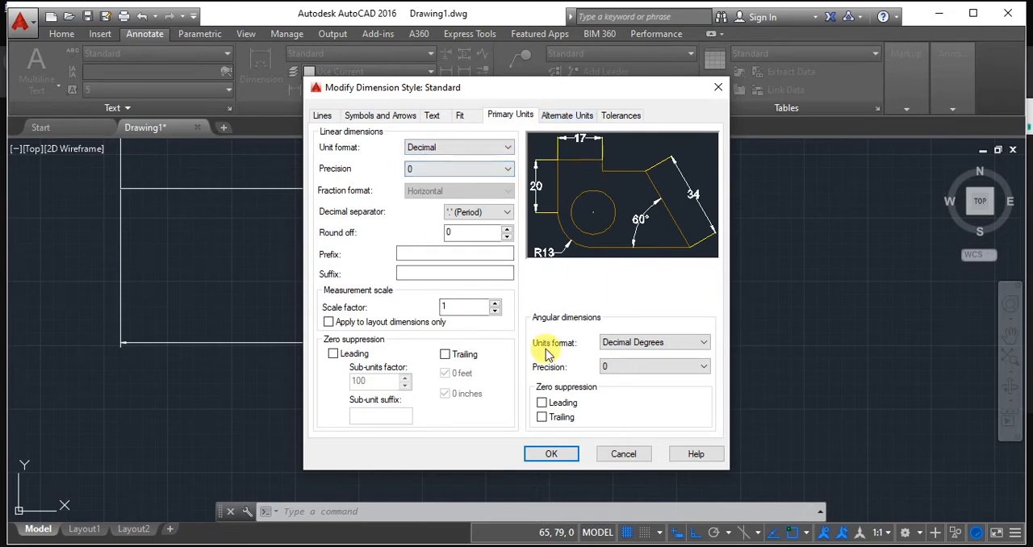
{"action": "left_click", "coordinate": [545, 455]}
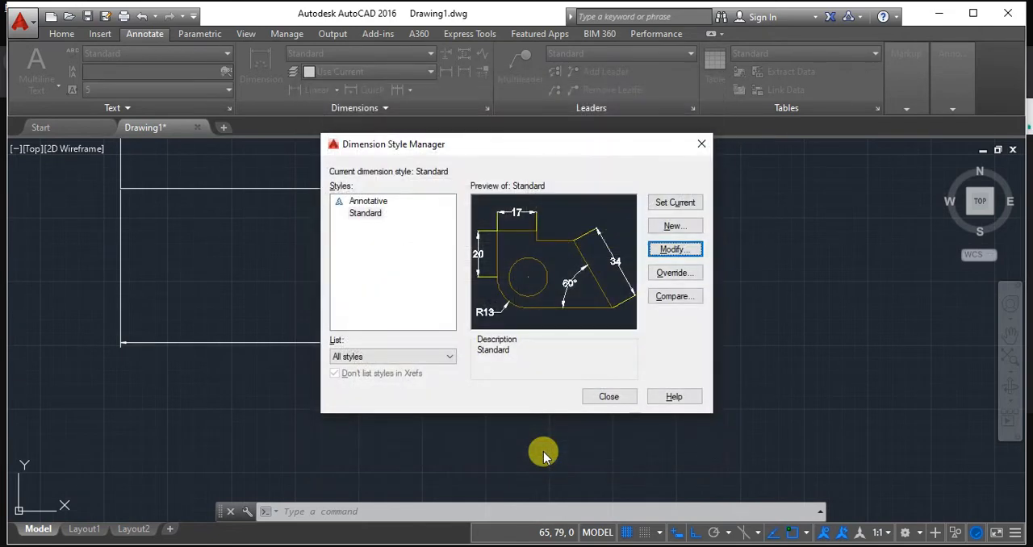
{"action": "left_click", "coordinate": [654, 204]}
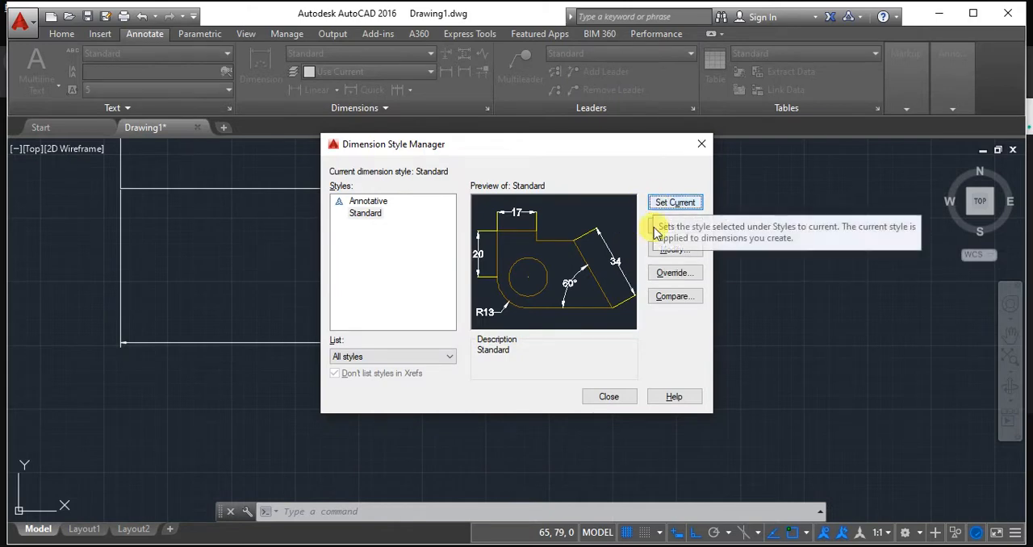
Change the Standard style's dimension text colour to Red, set the style current and close the Dimension Style Manager.
{"action": "left_click", "coordinate": [660, 251]}
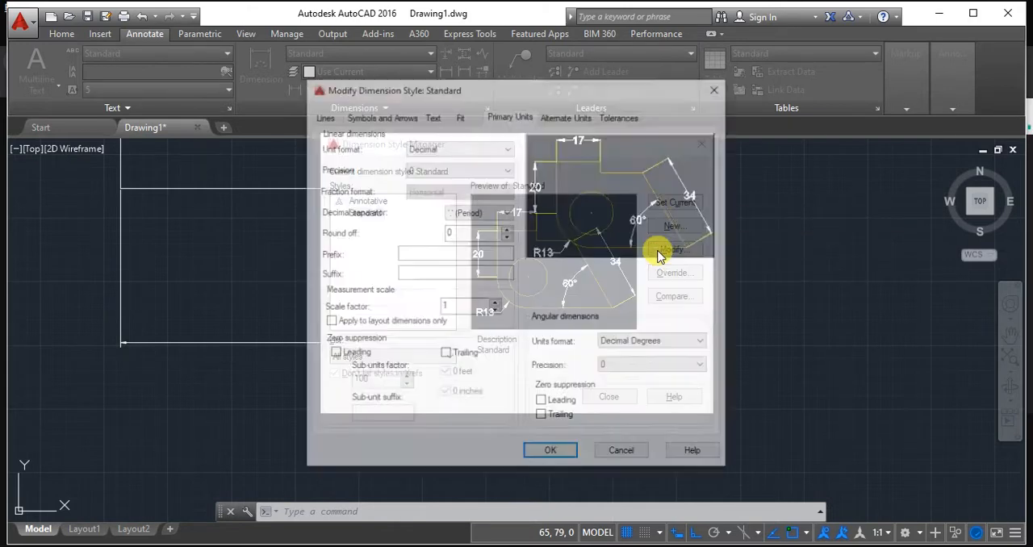
{"action": "left_click", "coordinate": [441, 115]}
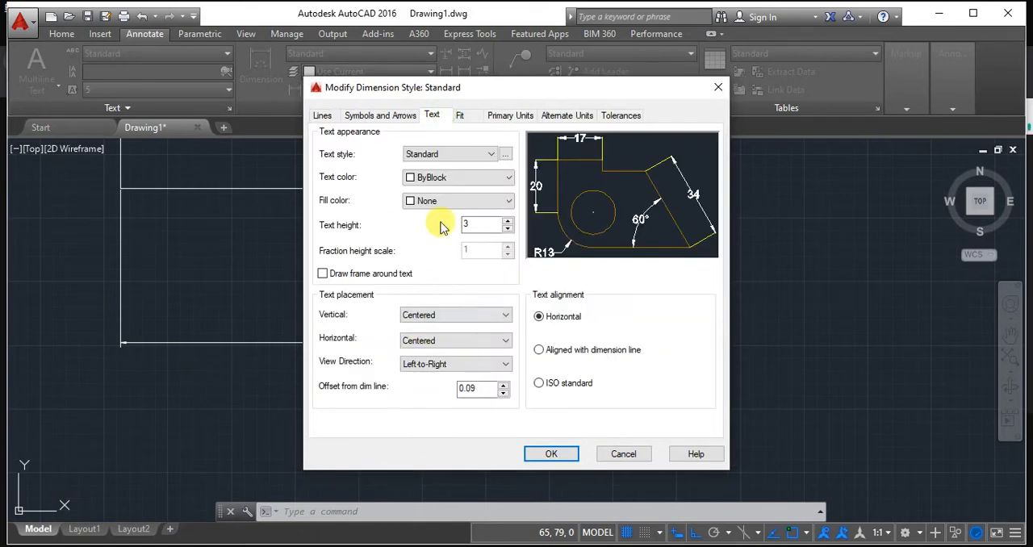
{"action": "left_click", "coordinate": [436, 179]}
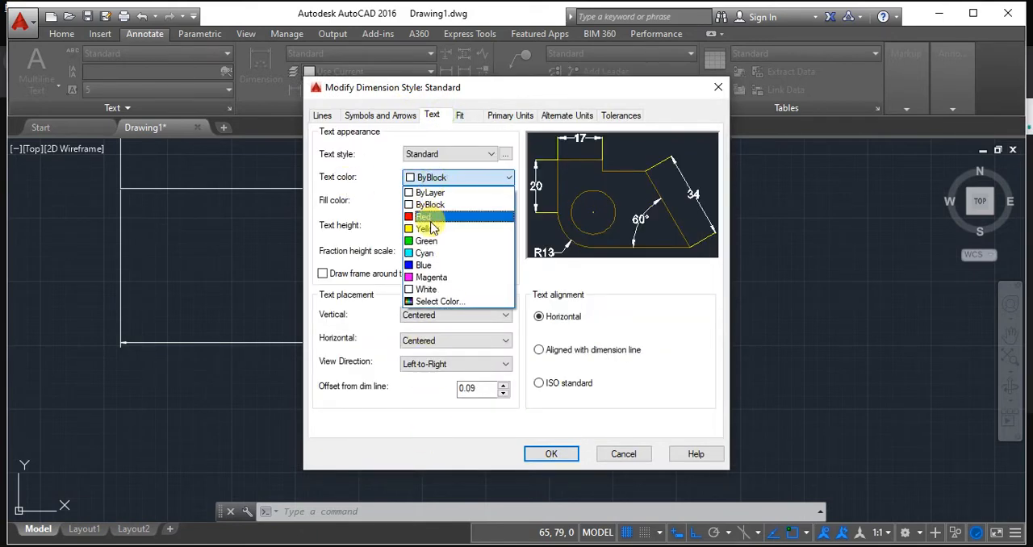
{"action": "left_click", "coordinate": [433, 217]}
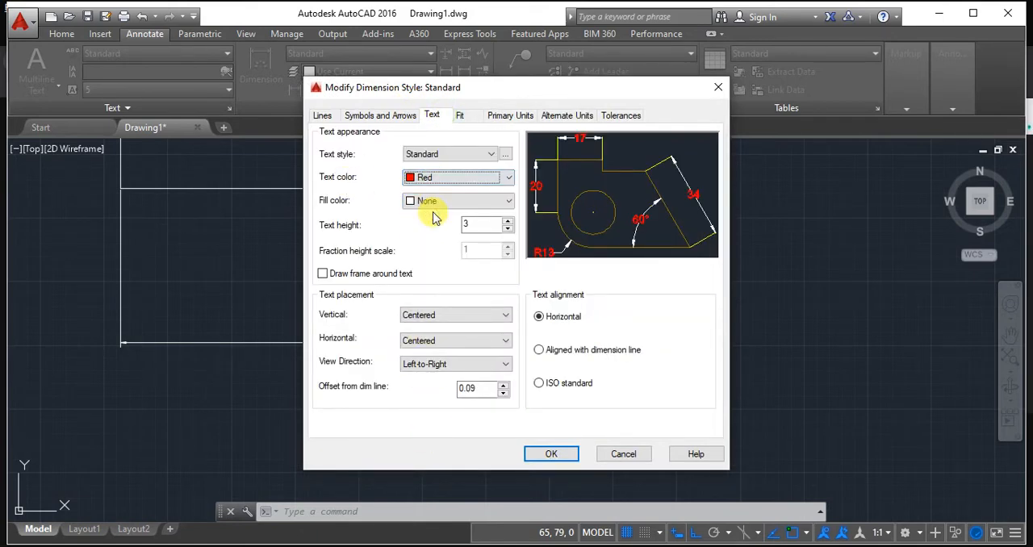
{"action": "left_click", "coordinate": [557, 456]}
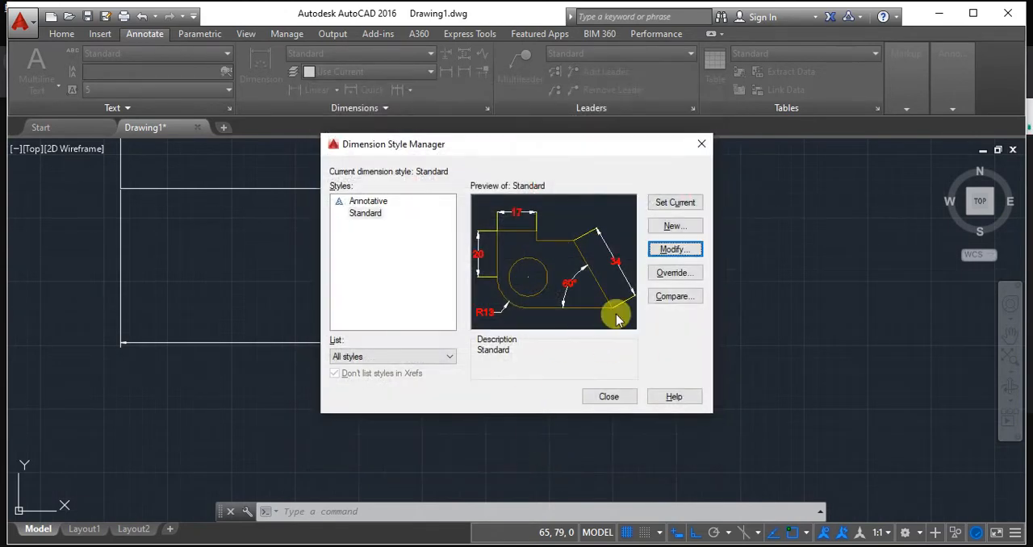
{"action": "left_click", "coordinate": [675, 202]}
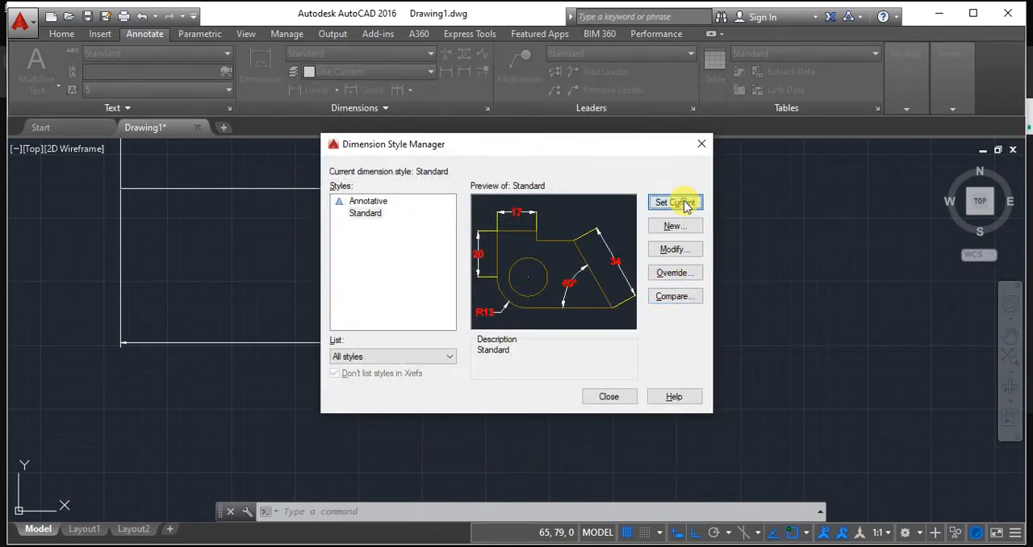
{"action": "left_click", "coordinate": [610, 396]}
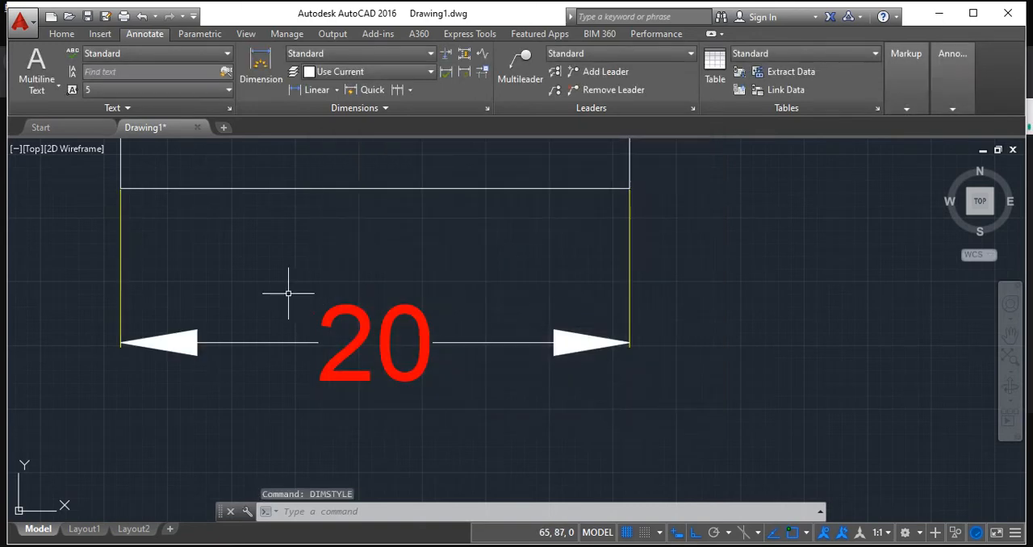
Examine the restyled dimension and the offset between its extension line and the square's lower-right corner.
{"action": "scroll", "coordinate": [288, 289], "scroll_direction": "down", "scroll_amount": 3}
{"action": "middle_click_drag", "start_coordinate": [316, 289], "coordinate": [373, 367]}
{"action": "scroll", "coordinate": [346, 378], "scroll_direction": "down", "scroll_amount": 2}
{"action": "scroll", "coordinate": [347, 378], "scroll_direction": "up", "scroll_amount": 2}
{"action": "scroll", "coordinate": [461, 333], "scroll_direction": "up", "scroll_amount": 9}
{"action": "scroll", "coordinate": [457, 371], "scroll_direction": "up", "scroll_amount": 3}
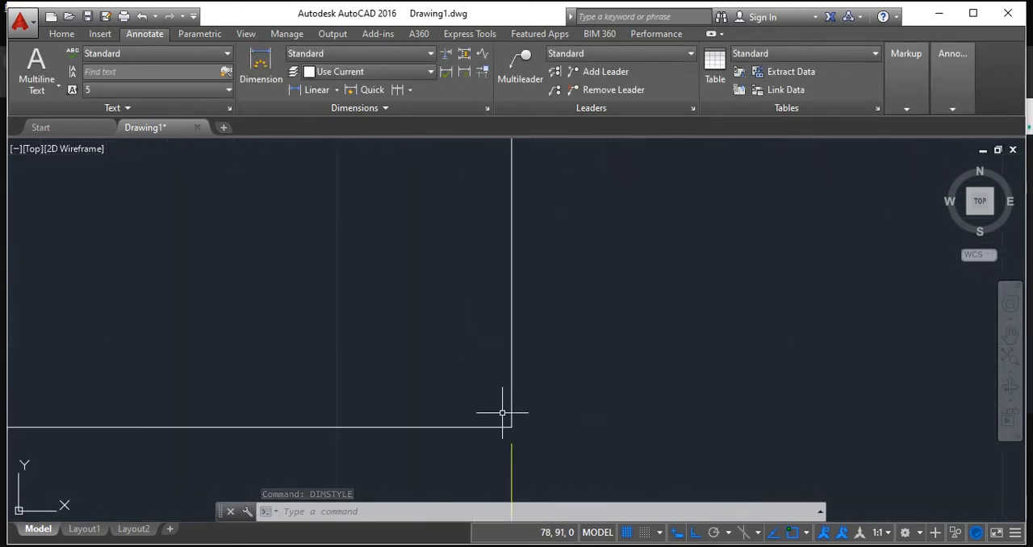
{"action": "middle_click_drag", "start_coordinate": [544, 430], "coordinate": [589, 345]}
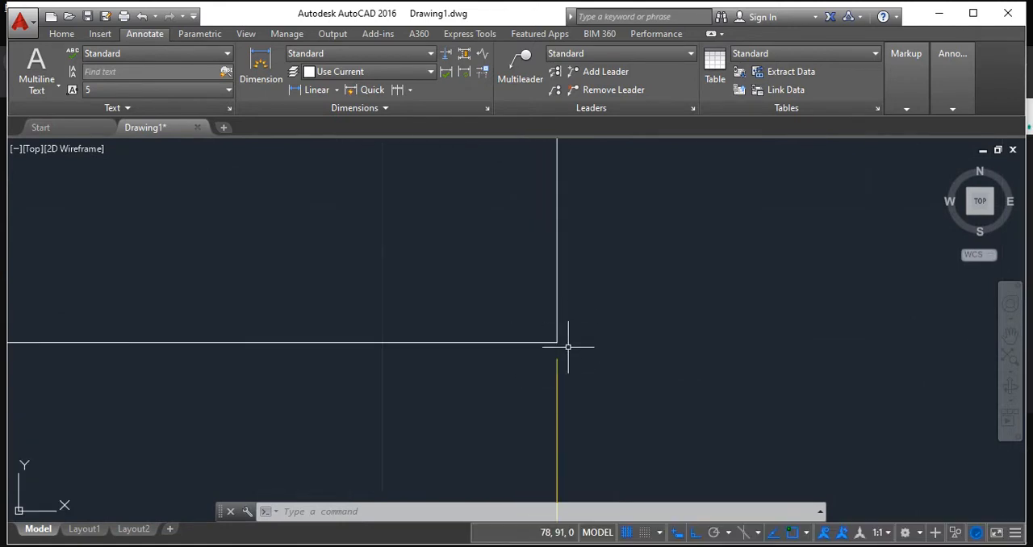
{"action": "scroll", "coordinate": [566, 350], "scroll_direction": "down", "scroll_amount": 10}
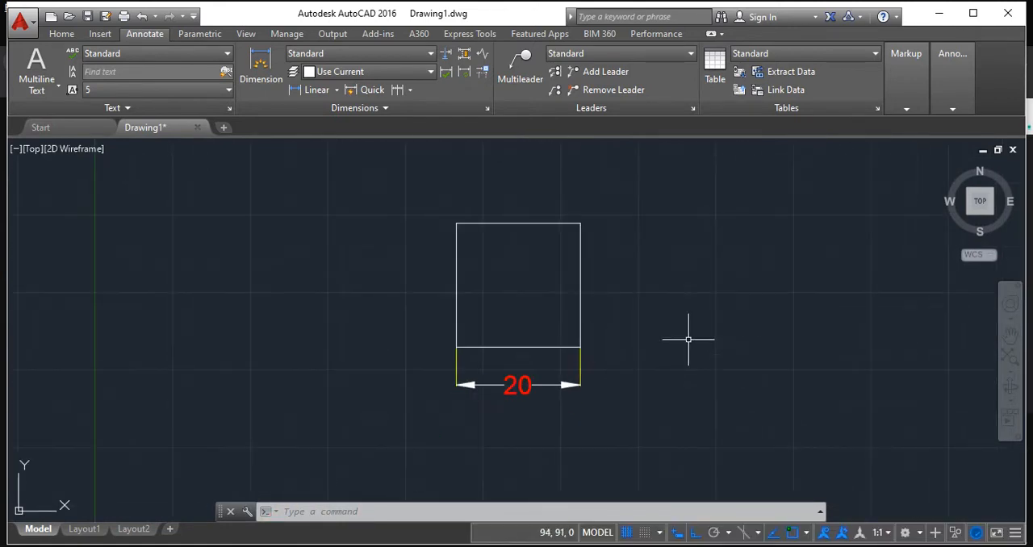
{"action": "middle_click_drag", "start_coordinate": [687, 338], "coordinate": [553, 334]}
{"action": "scroll", "coordinate": [348, 308], "scroll_direction": "up", "scroll_amount": 2}
{"action": "scroll", "coordinate": [393, 305], "scroll_direction": "down", "scroll_amount": 2}
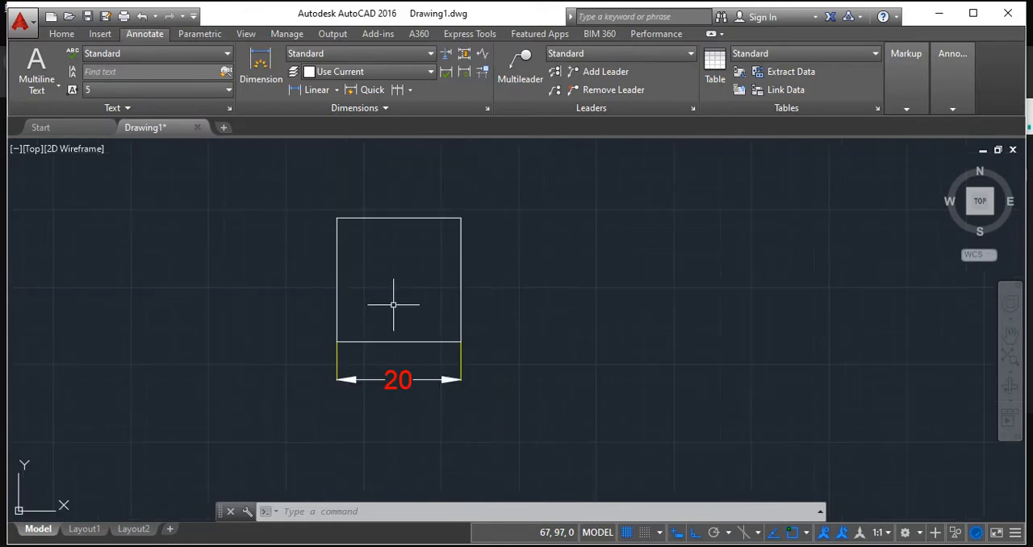
Add a linear dimension to the square's right edge, placing the dimension line about 16 mm to its right.
{"action": "left_click", "coordinate": [335, 90]}
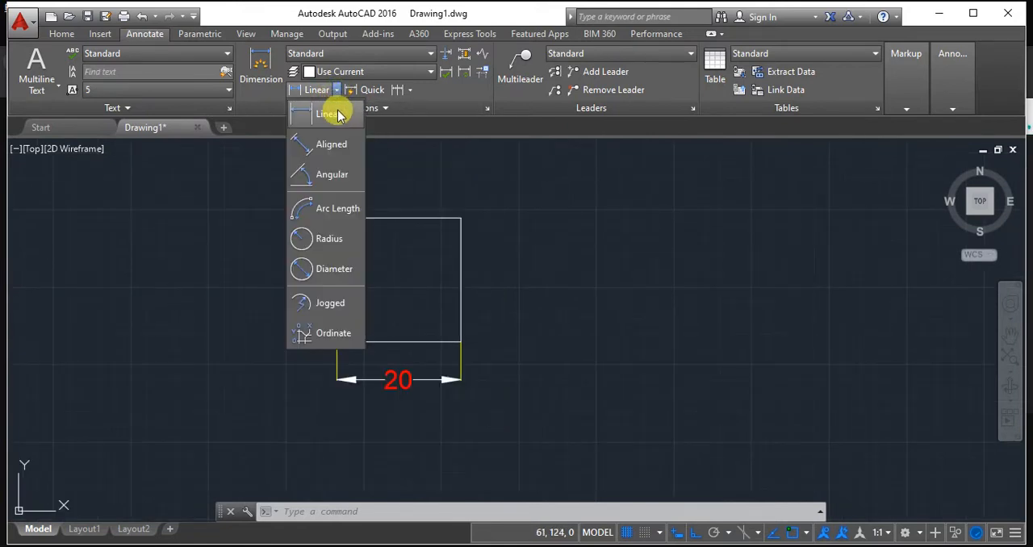
{"action": "left_click", "coordinate": [335, 107]}
{"action": "left_click", "coordinate": [460, 218]}
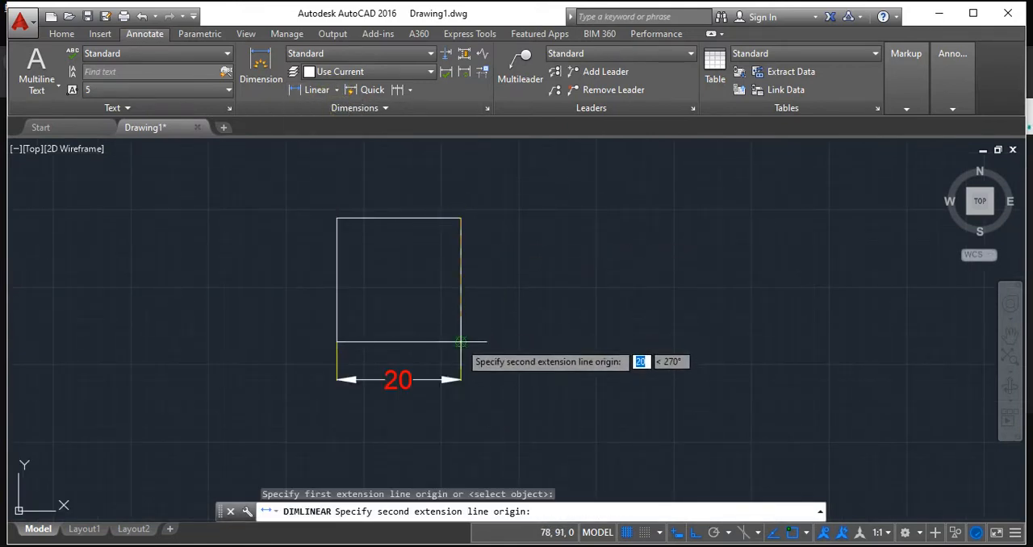
{"action": "left_click", "coordinate": [460, 342]}
{"action": "left_click", "coordinate": [565, 342]}
{"action": "scroll", "coordinate": [666, 250], "scroll_direction": "up", "scroll_amount": 3}
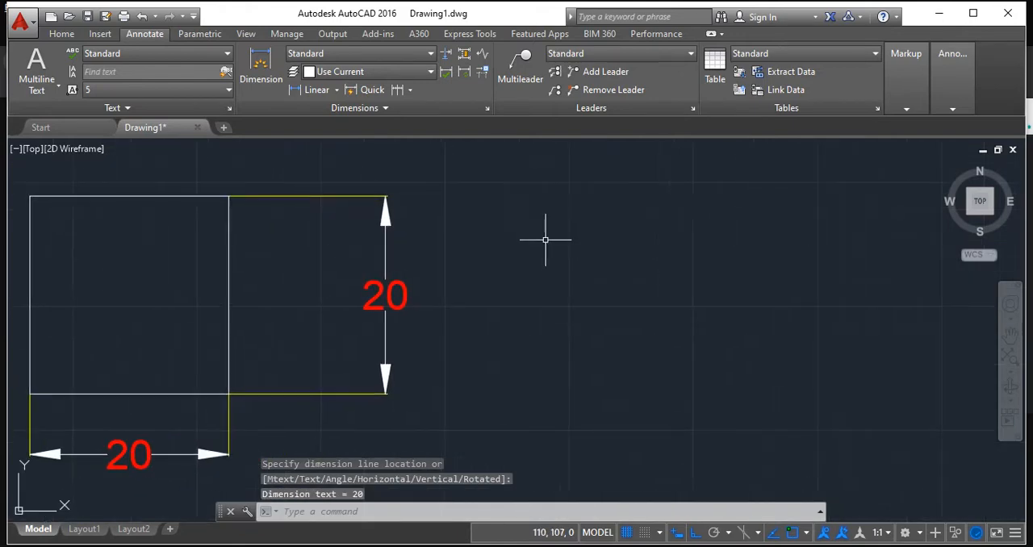
{"action": "scroll", "coordinate": [468, 145], "scroll_direction": "down", "scroll_amount": 2}
Turn off orthogonal drawing by setting the ORTHOMODE system variable to 0.
{"action": "left_click", "coordinate": [61, 34]}
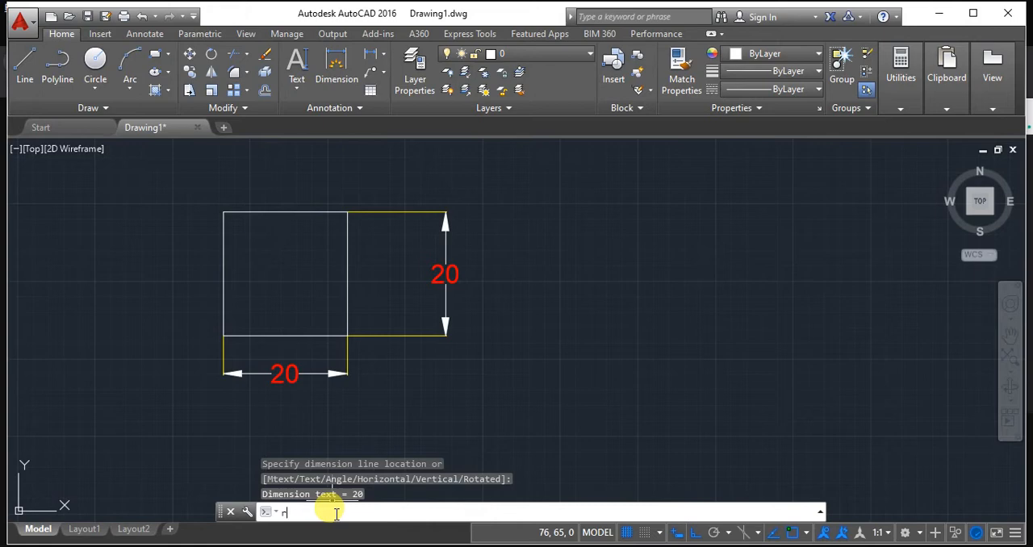
{"action": "type", "text": "e"}
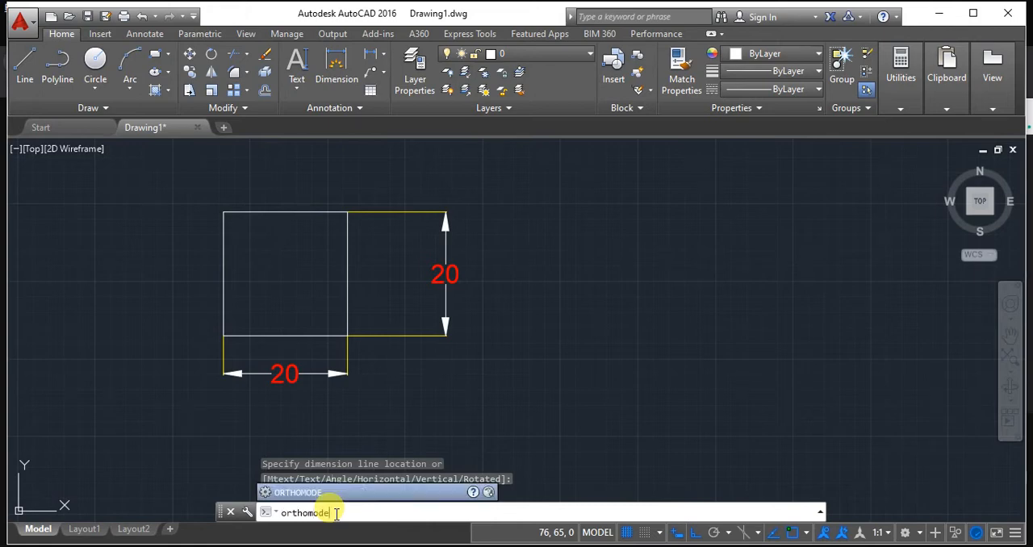
{"action": "key", "text": "Return"}
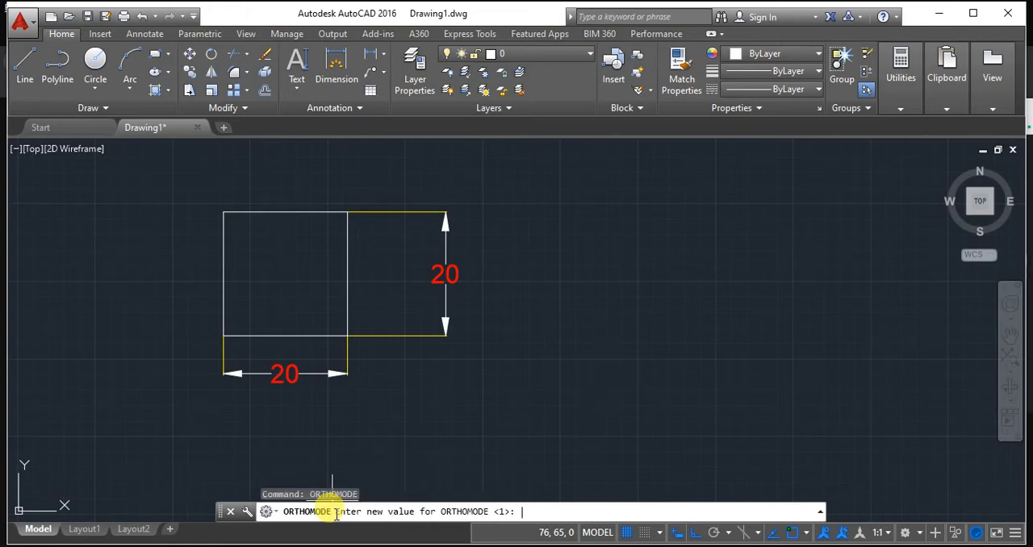
{"action": "key", "text": "Return"}
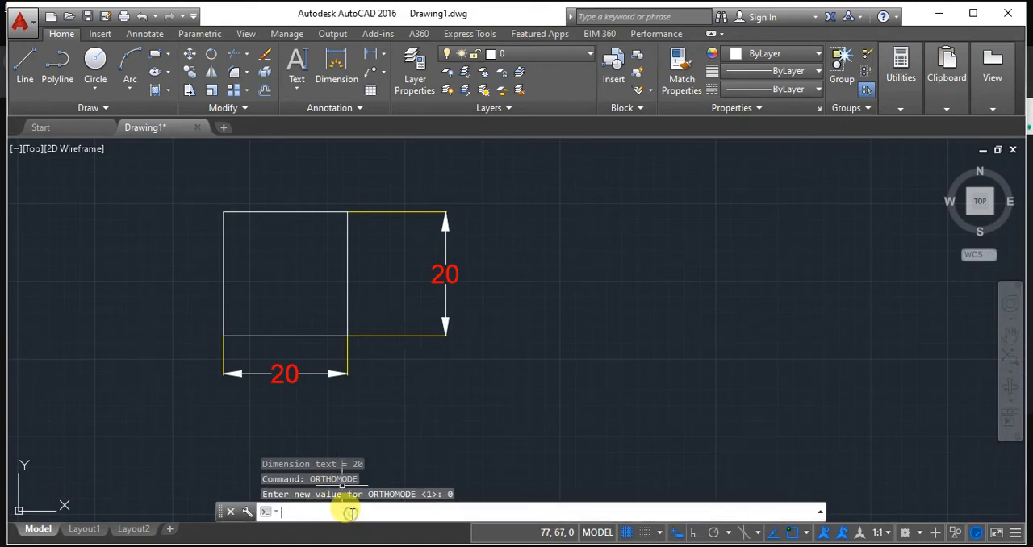
Set orthogonal drawing to OFF with the ORTHO command.
{"action": "type", "text": "ortho"}
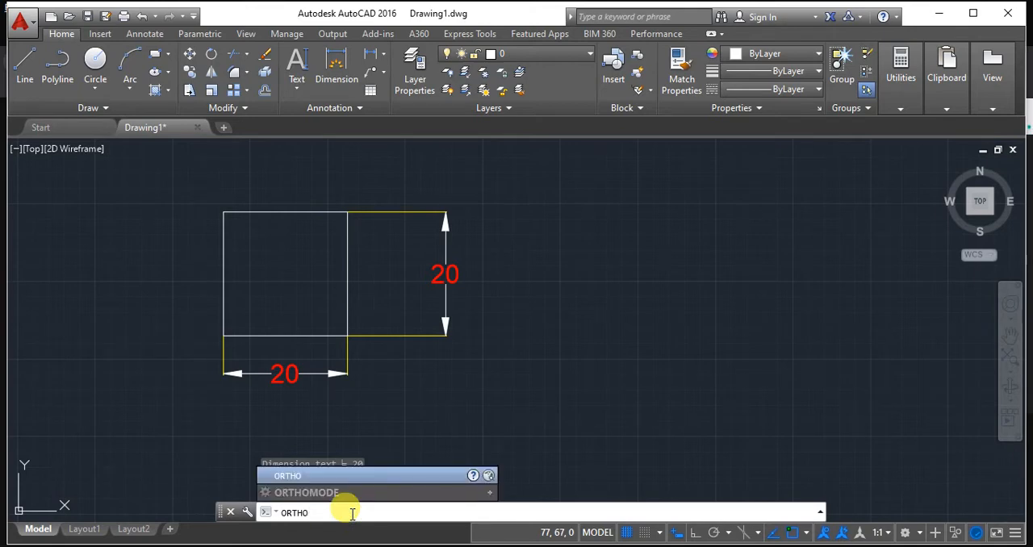
{"action": "key", "text": "Return"}
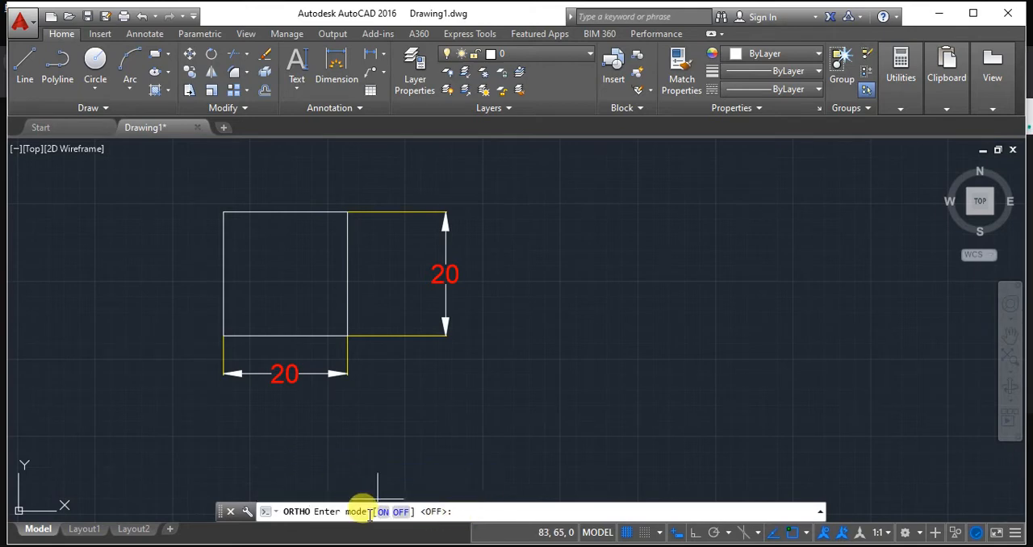
{"action": "left_click", "coordinate": [398, 512]}
Draw a horizontal line 30 mm long at 0° in the empty area to the right of the dimensioned square.
{"action": "scroll", "coordinate": [622, 329], "scroll_direction": "down", "scroll_amount": 2}
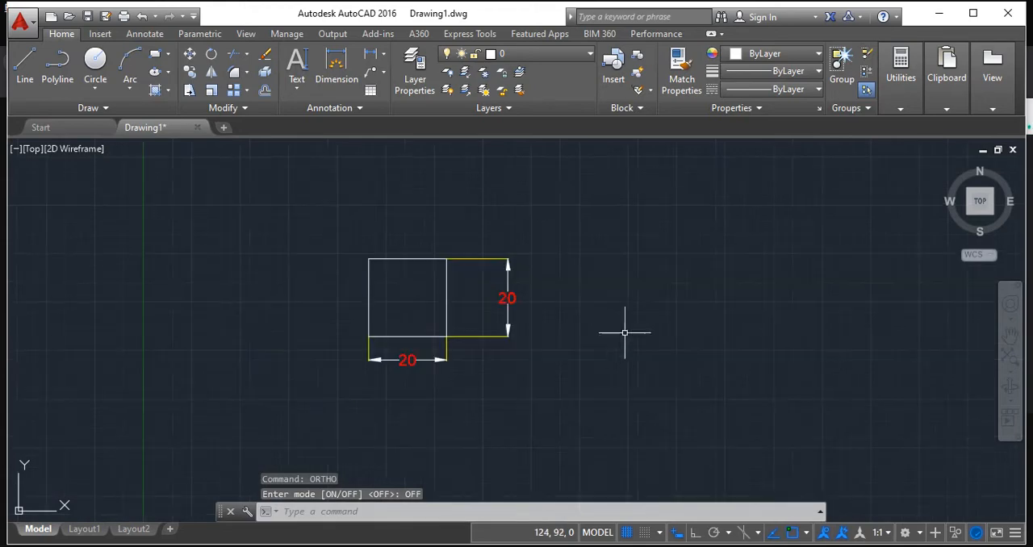
{"action": "middle_click_drag", "start_coordinate": [622, 330], "coordinate": [417, 360]}
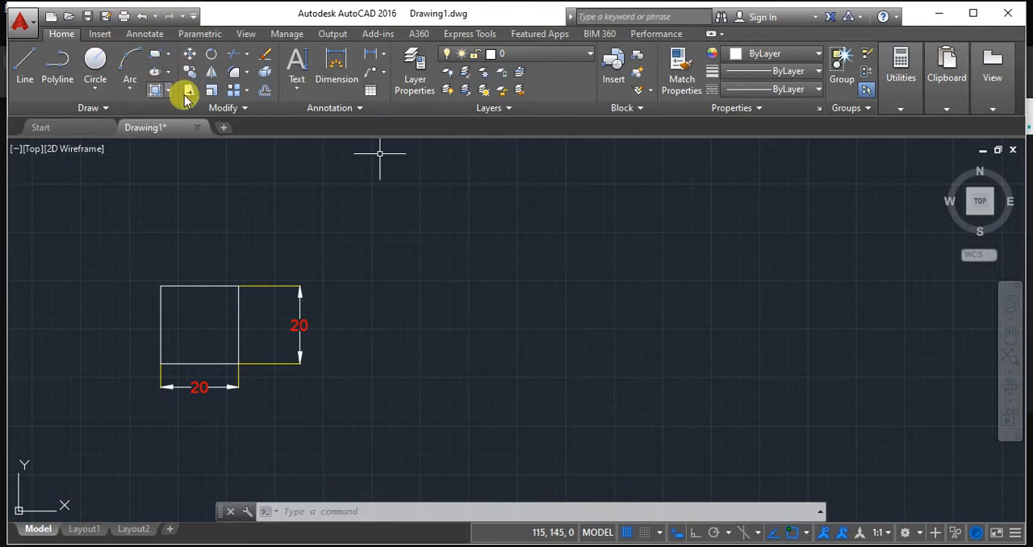
{"action": "left_click", "coordinate": [25, 66]}
{"action": "left_click", "coordinate": [429, 332]}
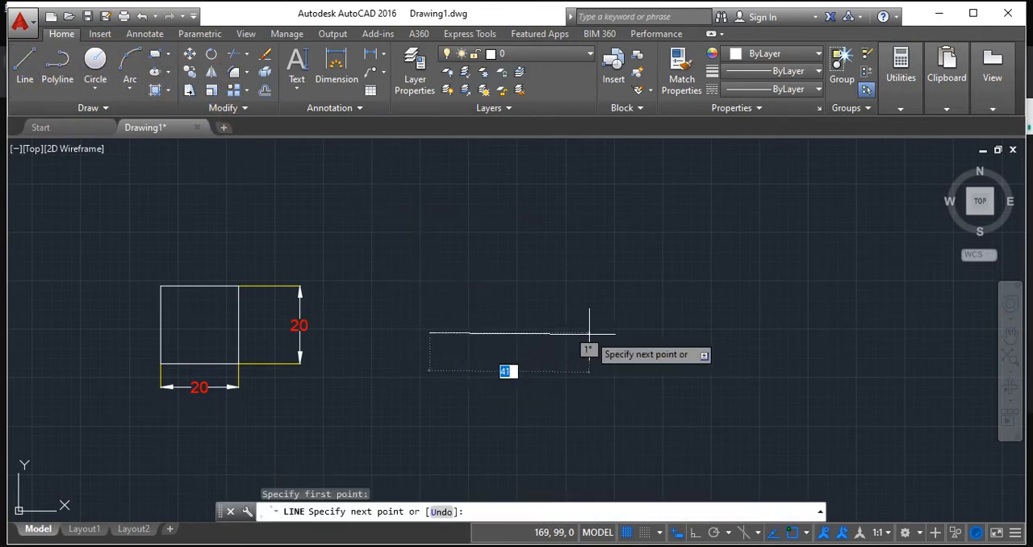
{"action": "type", "text": "3"}
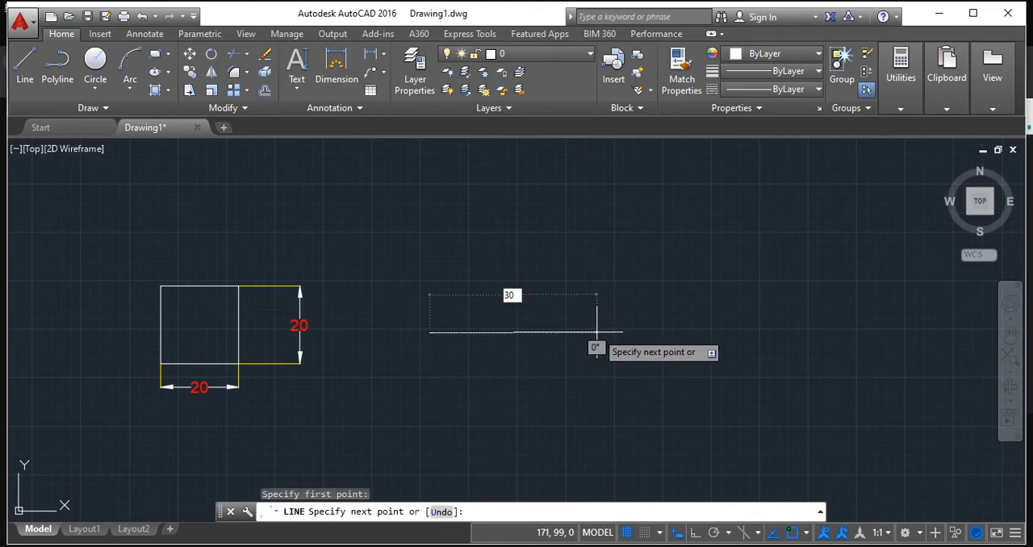
{"action": "type", "text": "0"}
{"action": "key", "text": "Tab"}
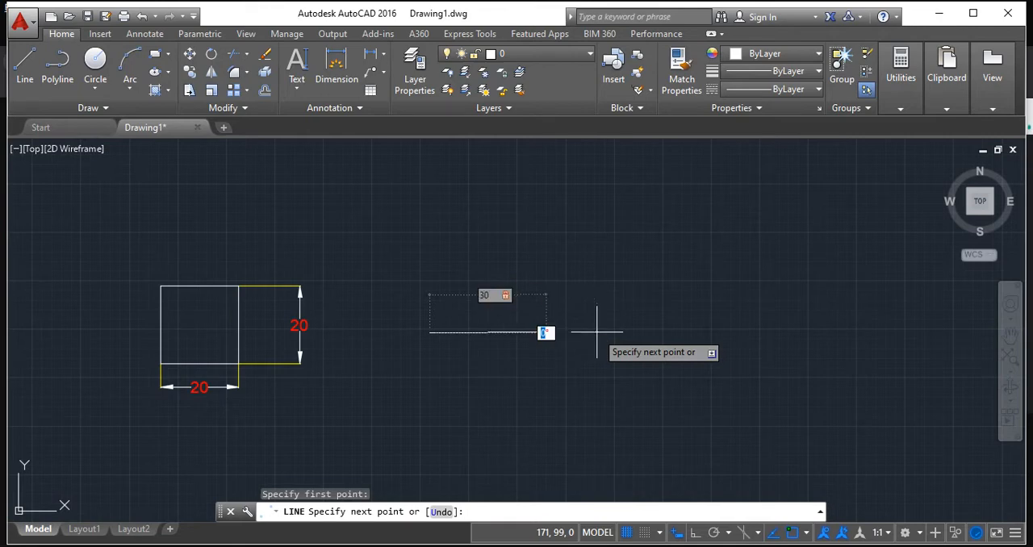
{"action": "type", "text": "0"}
{"action": "key", "text": "Return"}
{"action": "key", "text": "Return"}
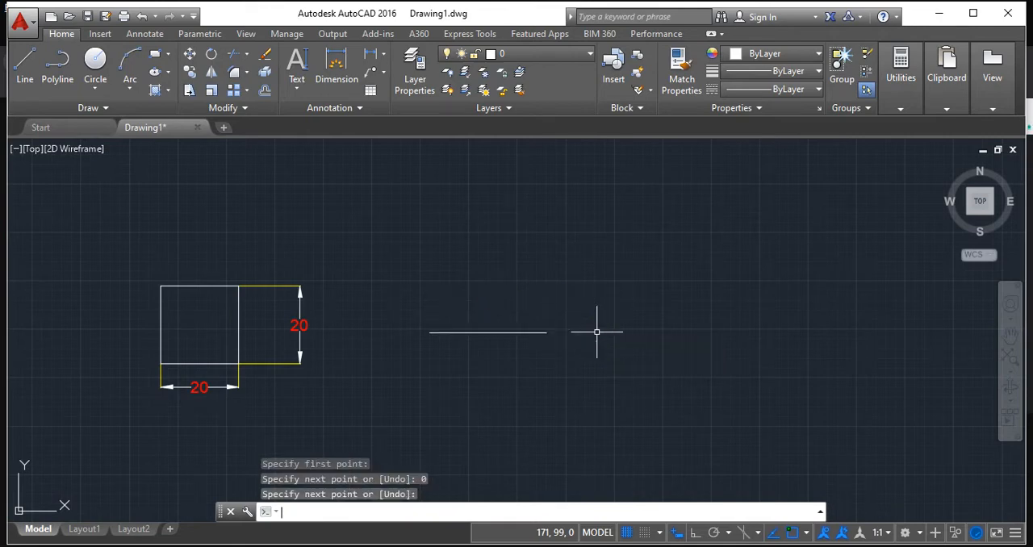
Draw a vertical line 30 mm long at 90° upward from the midpoint of the horizontal line.
{"action": "scroll", "coordinate": [597, 332], "scroll_direction": "down", "scroll_amount": 2}
{"action": "middle_click_drag", "start_coordinate": [497, 281], "coordinate": [422, 279]}
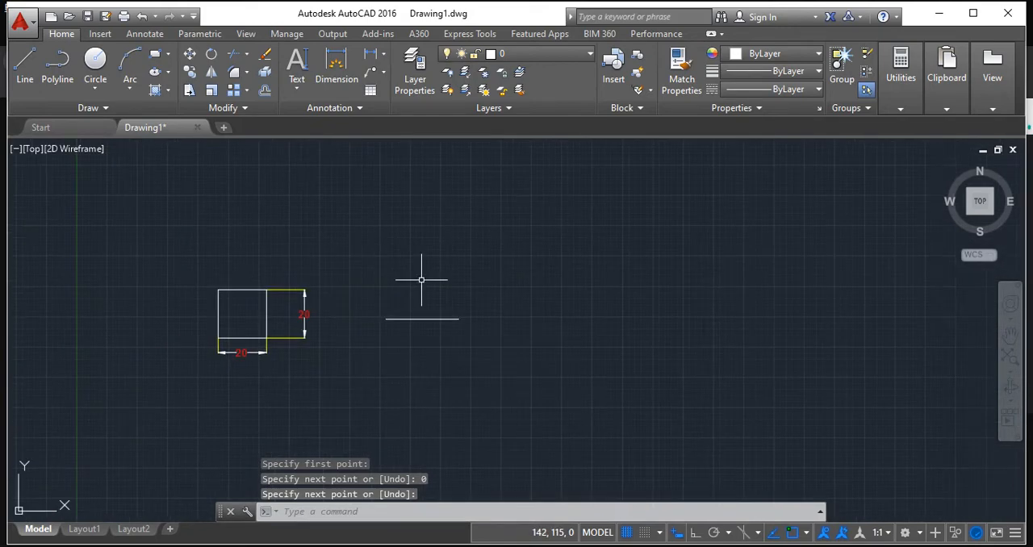
{"action": "scroll", "coordinate": [422, 280], "scroll_direction": "up", "scroll_amount": 2}
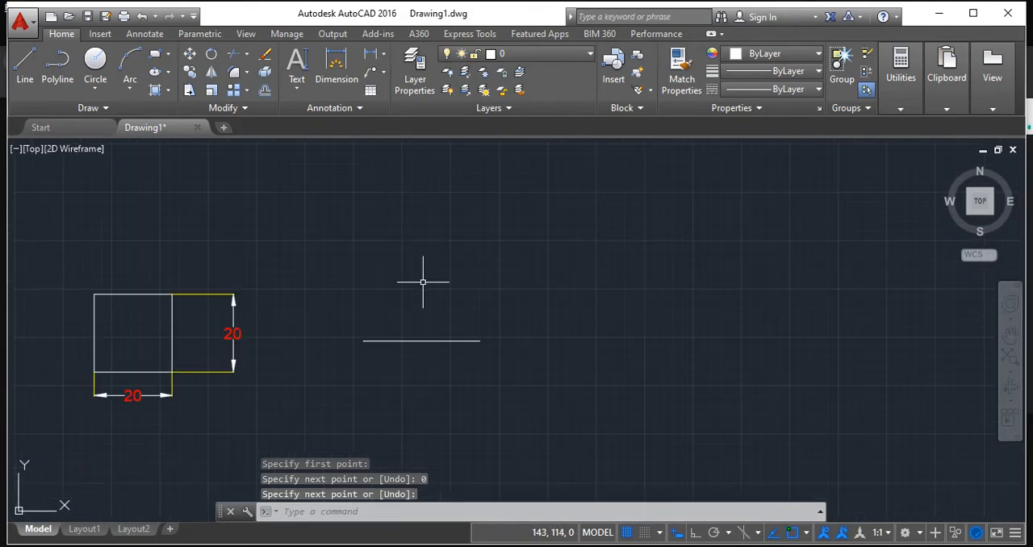
{"action": "left_click", "coordinate": [29, 65]}
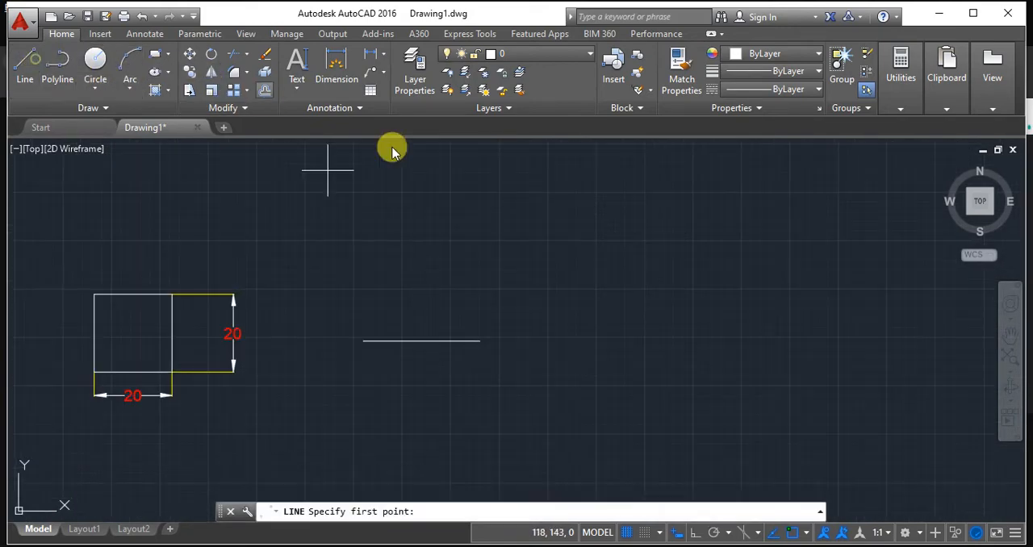
{"action": "left_click", "coordinate": [420, 340]}
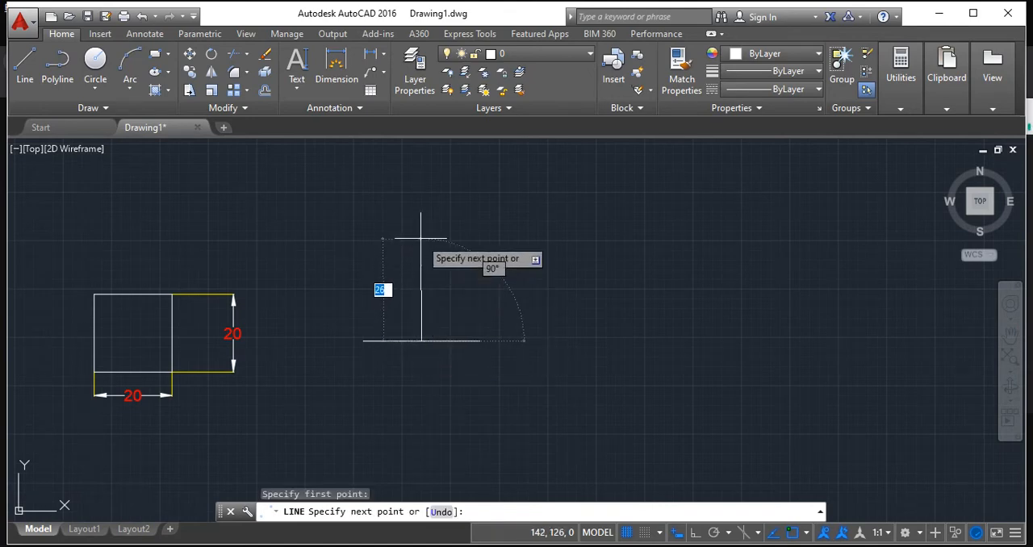
{"action": "type", "text": "30"}
{"action": "key", "text": "Tab"}
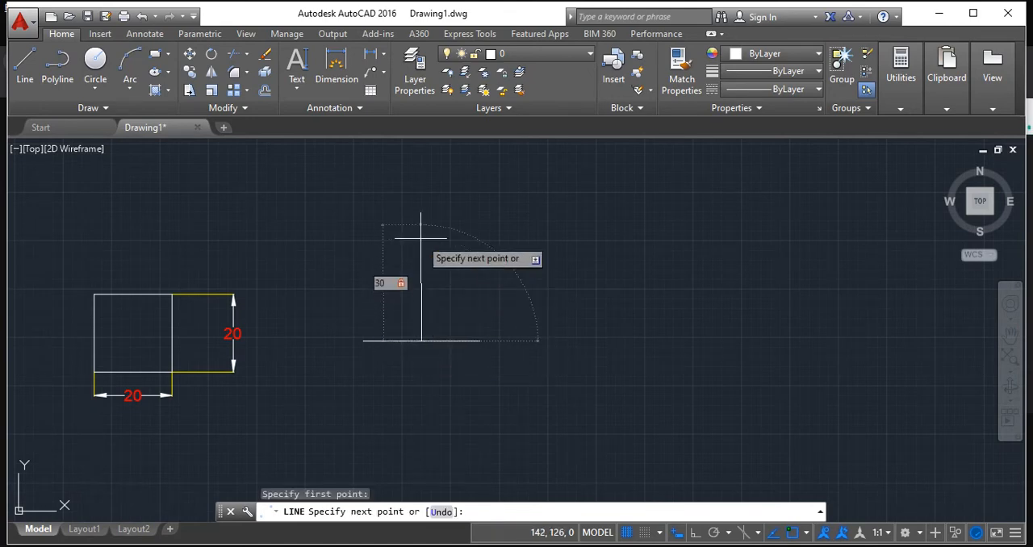
{"action": "type", "text": "90"}
{"action": "key", "text": "Return"}
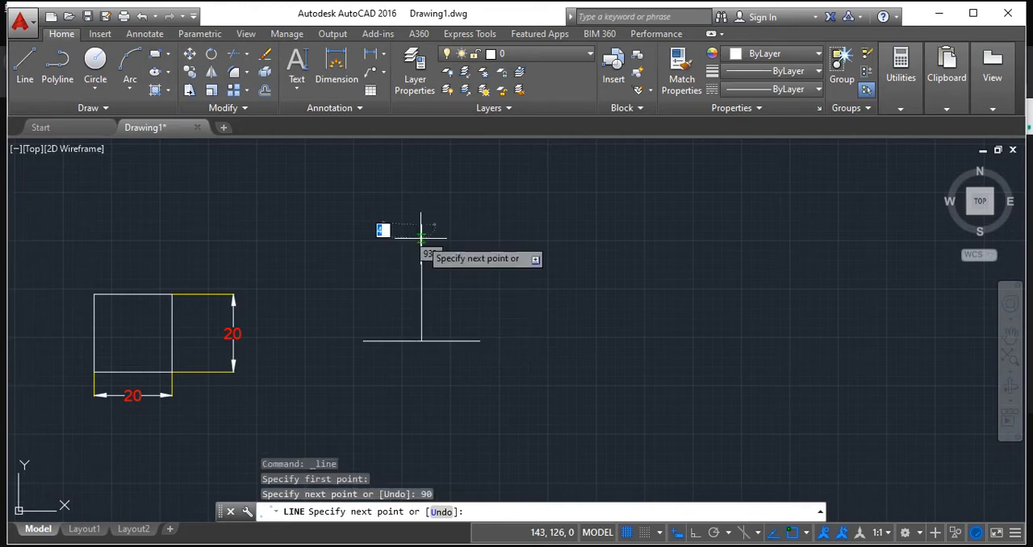
{"action": "key", "text": "Return"}
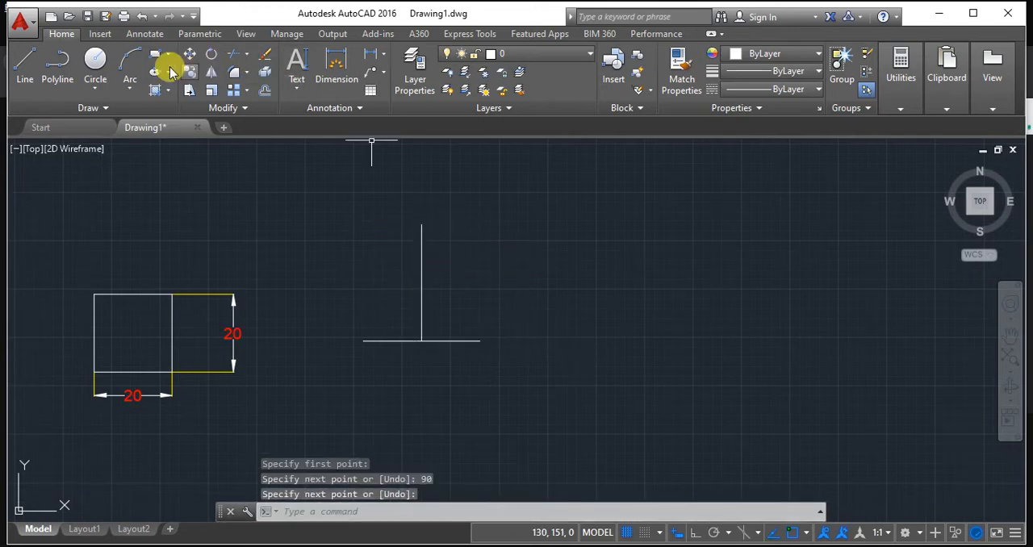
Draw two sloping lines joining the horizontal line's ends to the vertical line's upper end, and erase the vertical line to leave a triangle.
{"action": "left_click", "coordinate": [26, 71]}
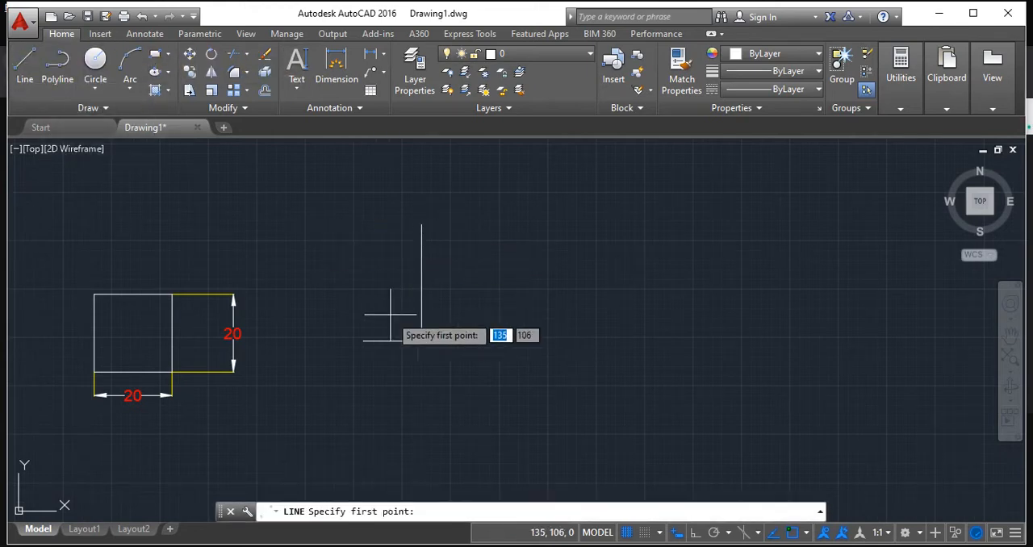
{"action": "left_click", "coordinate": [365, 340]}
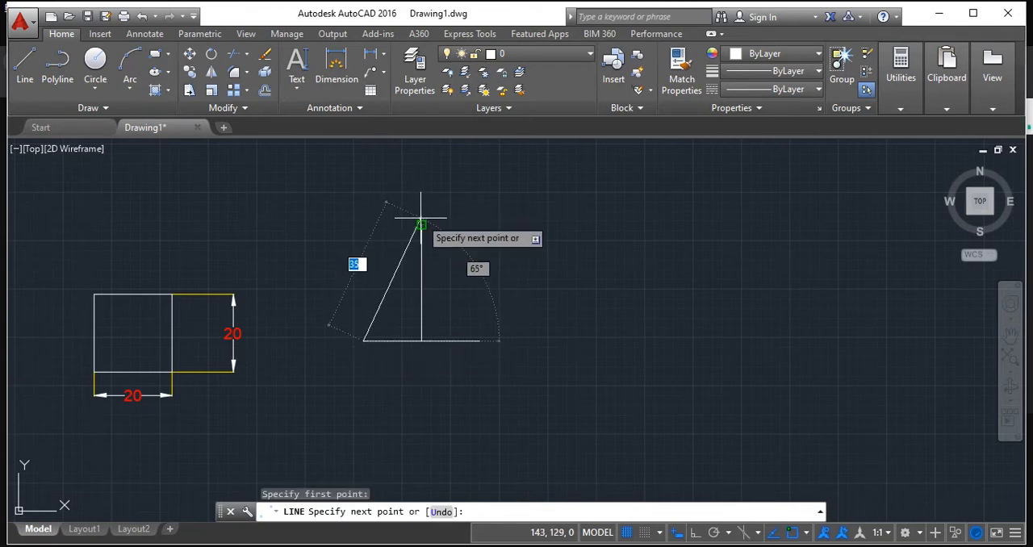
{"action": "left_click", "coordinate": [421, 226]}
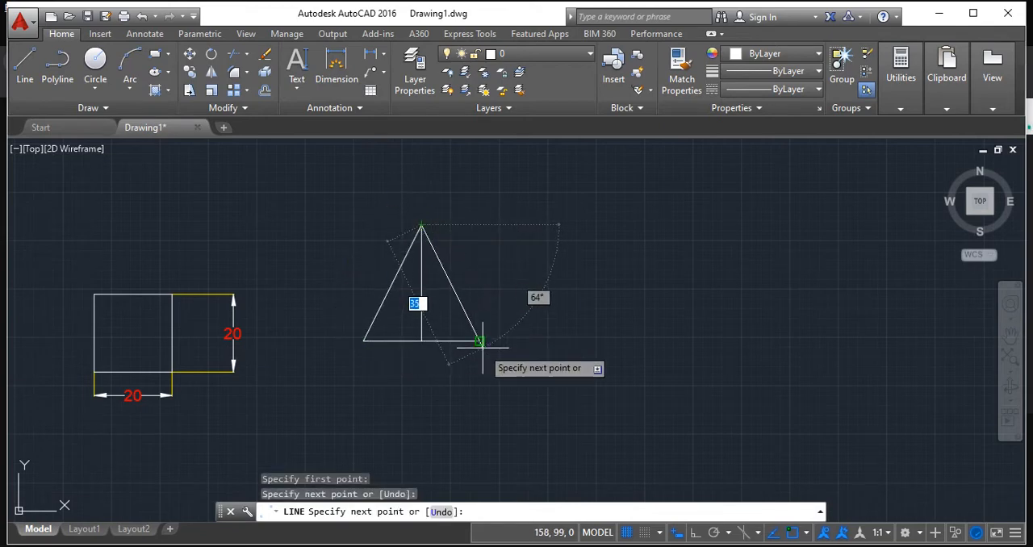
{"action": "left_click", "coordinate": [478, 339]}
{"action": "key", "text": "Return"}
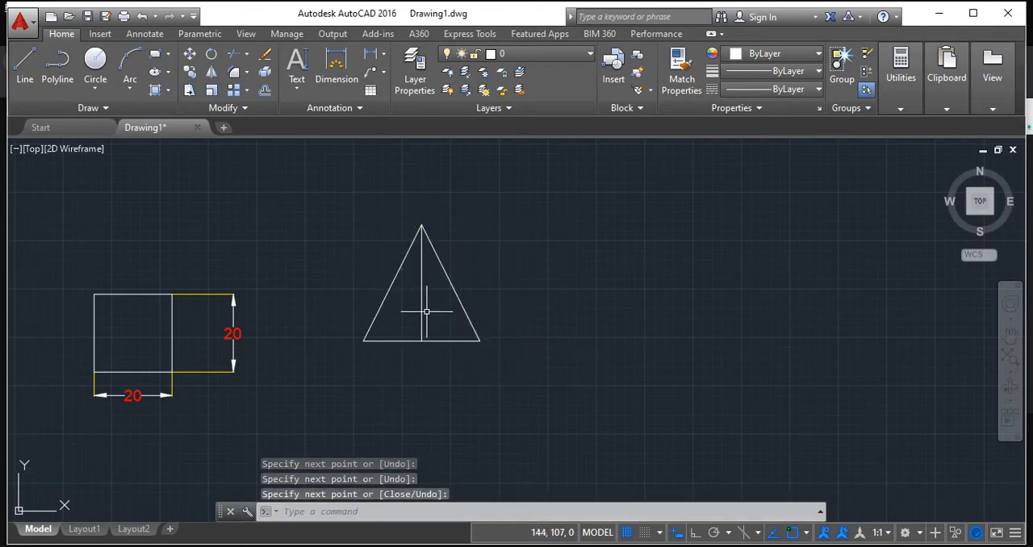
{"action": "left_click", "coordinate": [420, 309]}
{"action": "key", "text": "Delete"}
{"action": "middle_click_drag", "start_coordinate": [361, 341], "coordinate": [444, 357]}
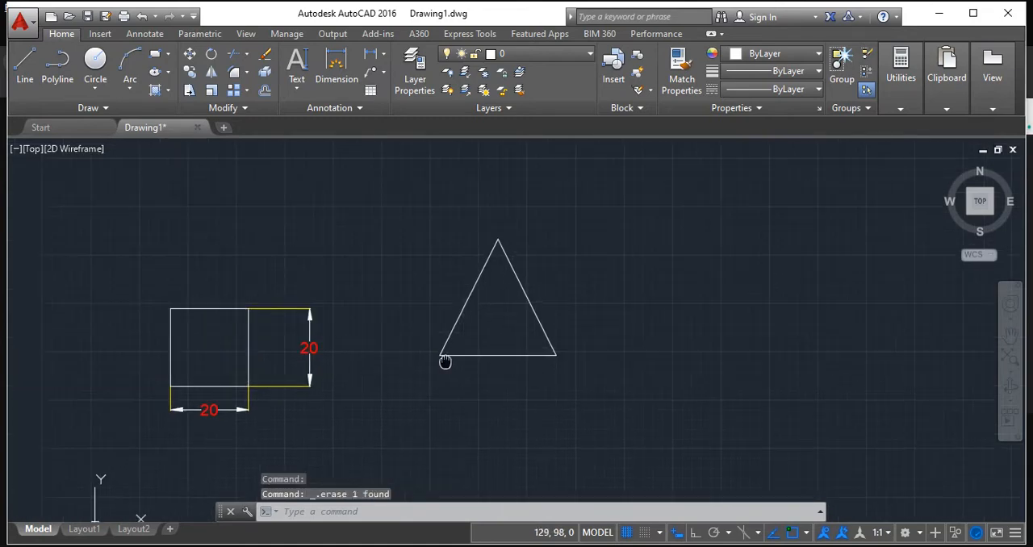
{"action": "scroll", "coordinate": [307, 349], "scroll_direction": "up", "scroll_amount": 2}
{"action": "middle_click_drag", "start_coordinate": [307, 349], "coordinate": [529, 333]}
{"action": "scroll", "coordinate": [528, 333], "scroll_direction": "down", "scroll_amount": 4}
{"action": "scroll", "coordinate": [577, 318], "scroll_direction": "up", "scroll_amount": 2}
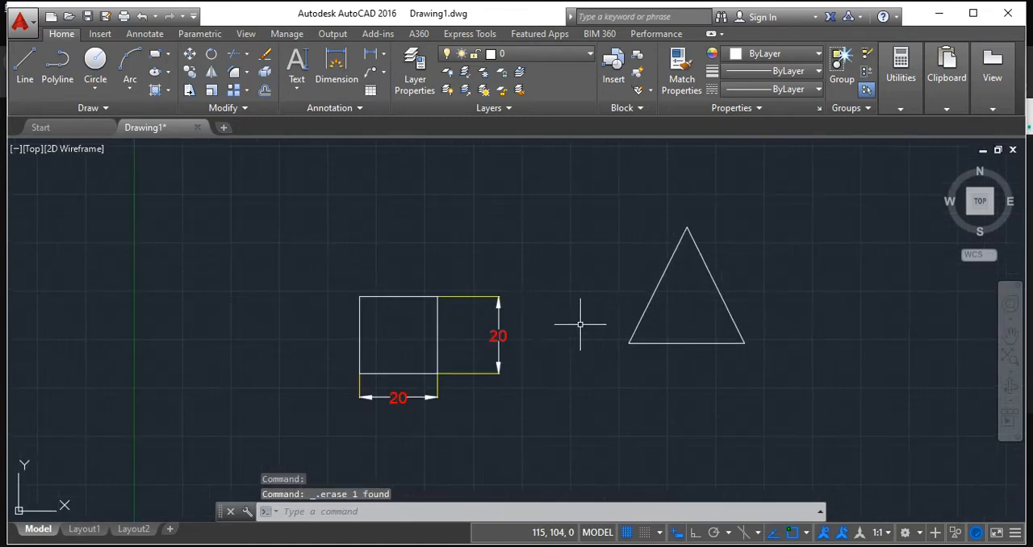
{"action": "middle_click_drag", "start_coordinate": [493, 208], "coordinate": [367, 192]}
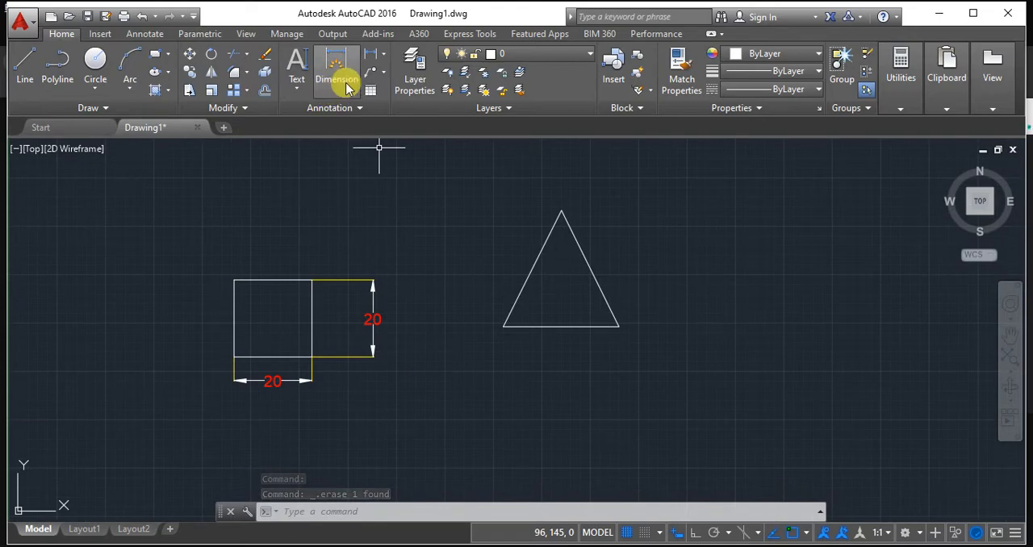
{"action": "left_click", "coordinate": [144, 34]}
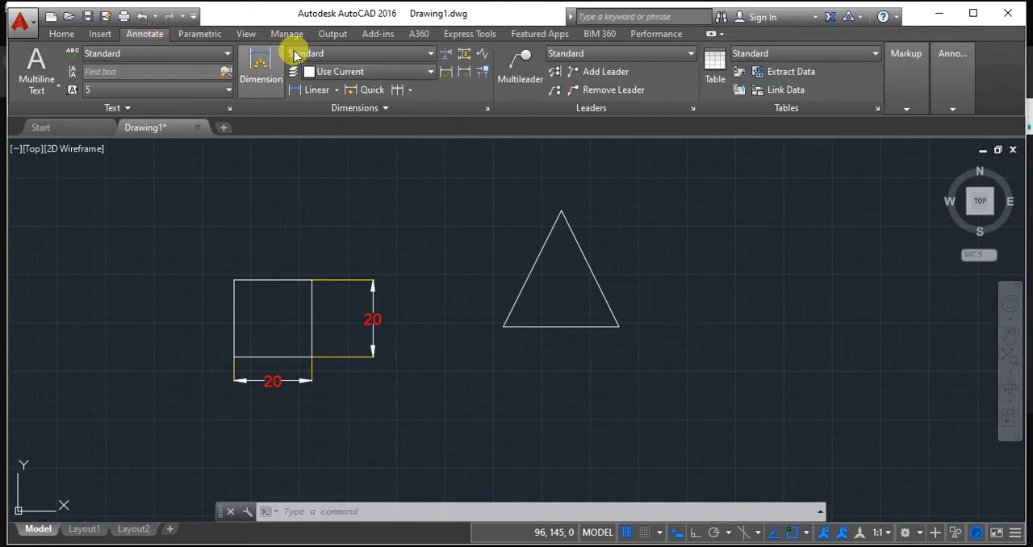
{"action": "left_click", "coordinate": [336, 91]}
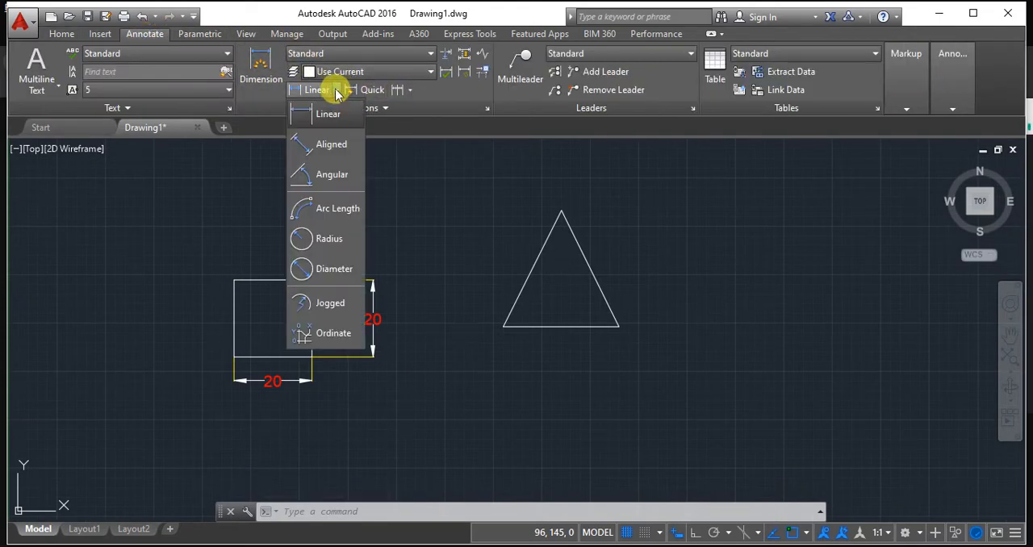
{"action": "left_click", "coordinate": [310, 143]}
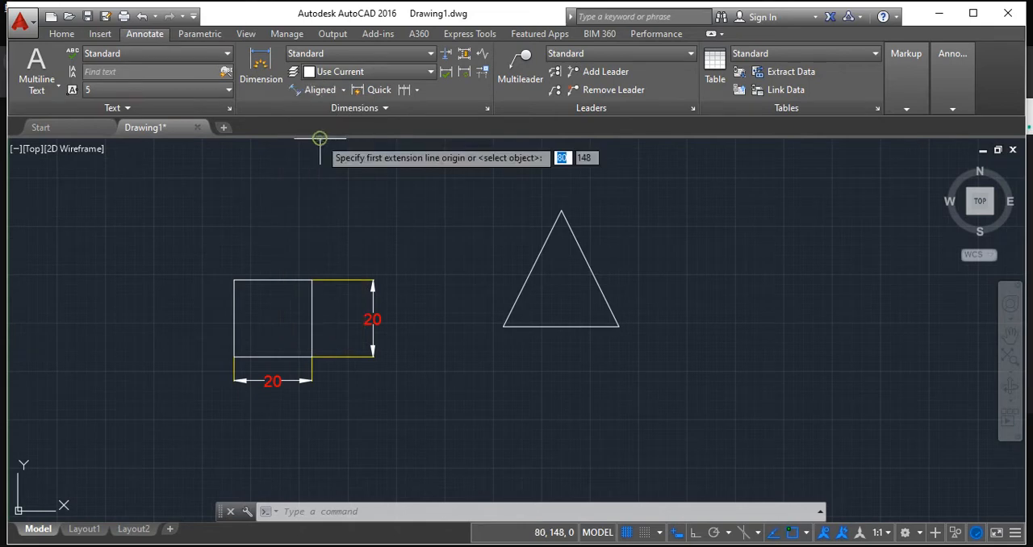
{"action": "left_click", "coordinate": [561, 212]}
{"action": "left_click", "coordinate": [503, 326]}
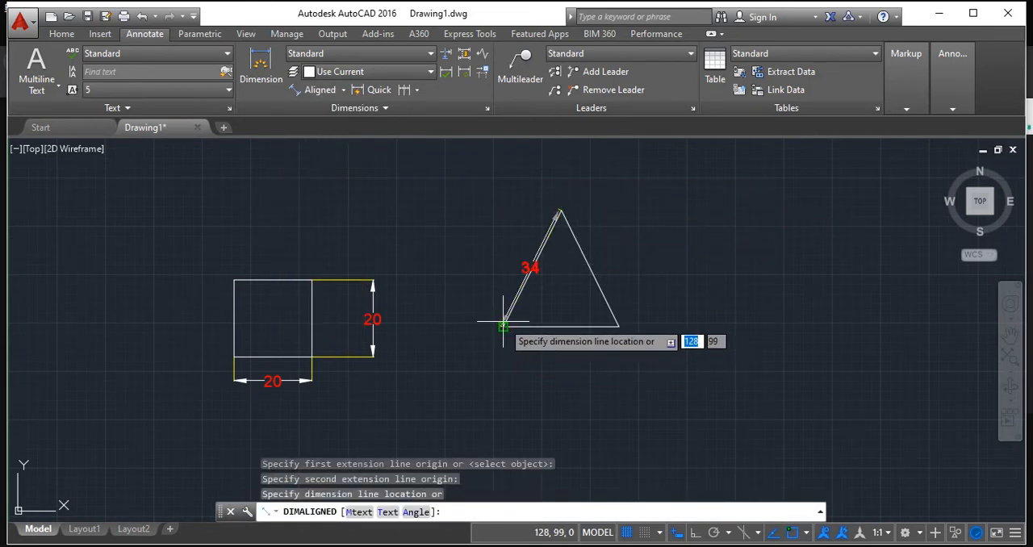
{"action": "key", "text": "Escape"}
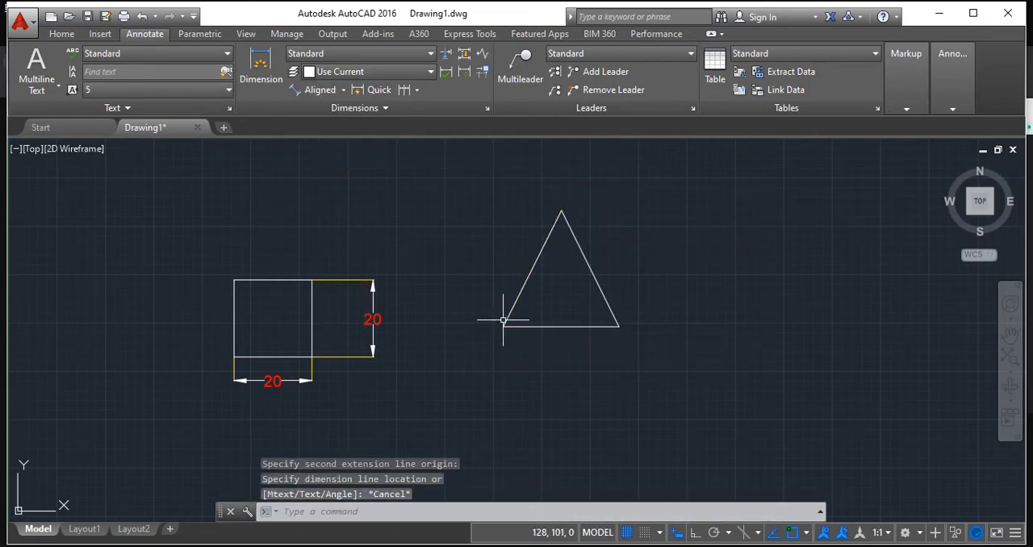
Add an aligned dimension to the triangle's left sloping side, from apex to lower-left corner, placing the dimension line outside the triangle.
{"action": "left_click", "coordinate": [317, 90]}
{"action": "left_click", "coordinate": [560, 210]}
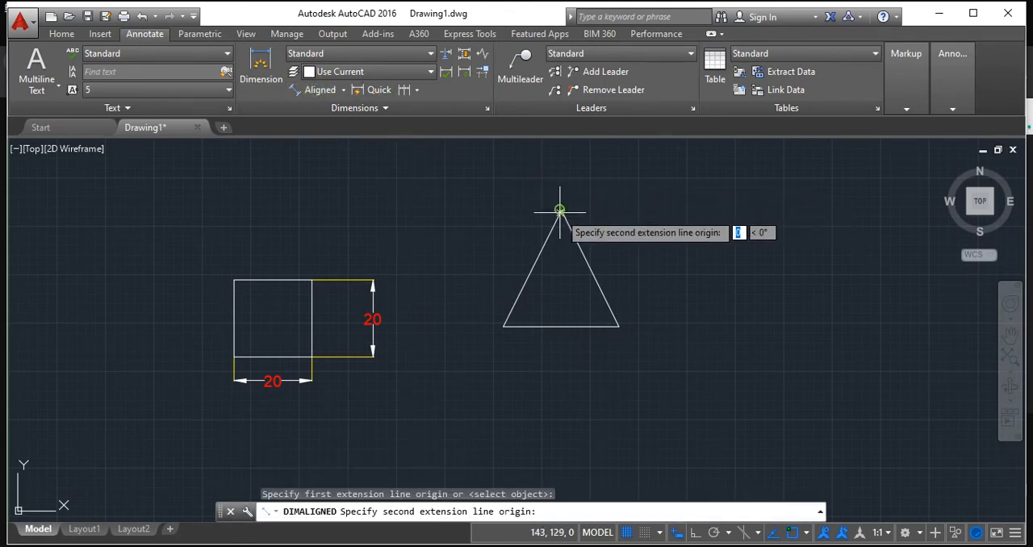
{"action": "left_click", "coordinate": [500, 324]}
{"action": "left_click", "coordinate": [467, 275]}
{"action": "scroll", "coordinate": [522, 250], "scroll_direction": "up", "scroll_amount": 4}
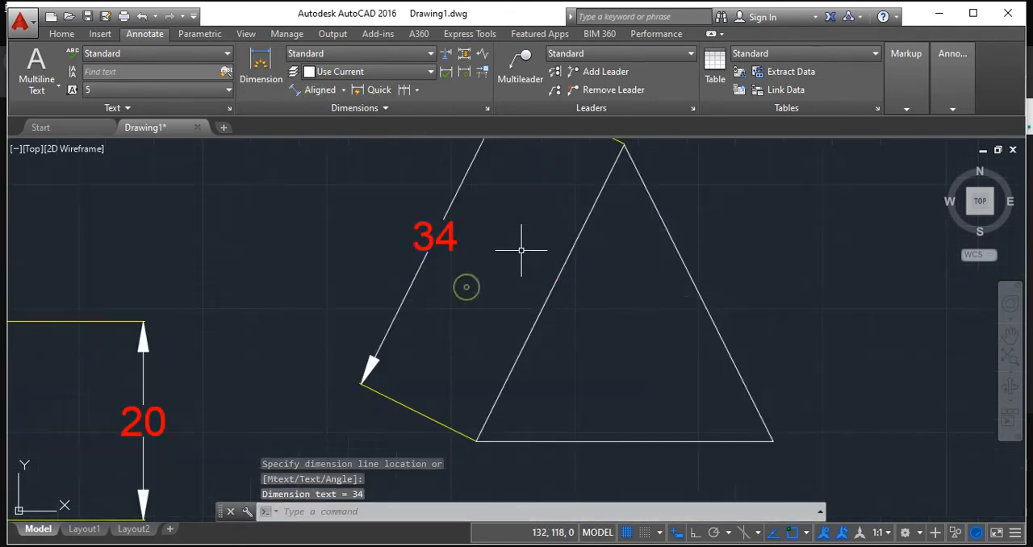
{"action": "scroll", "coordinate": [521, 251], "scroll_direction": "down", "scroll_amount": 3}
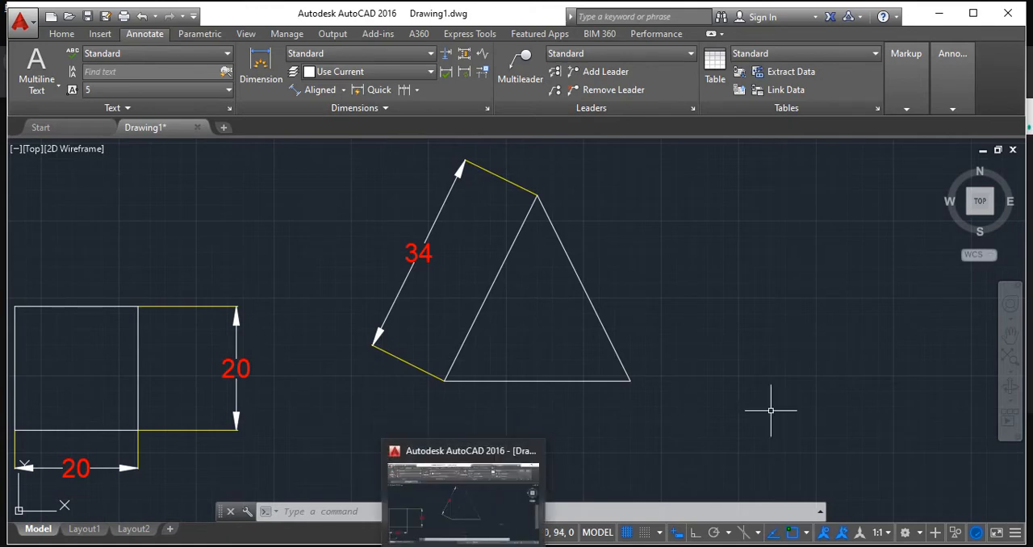
Erase the aligned dimension and both sloping sides of the triangle, leaving only its horizontal base line.
{"action": "left_click", "coordinate": [412, 263]}
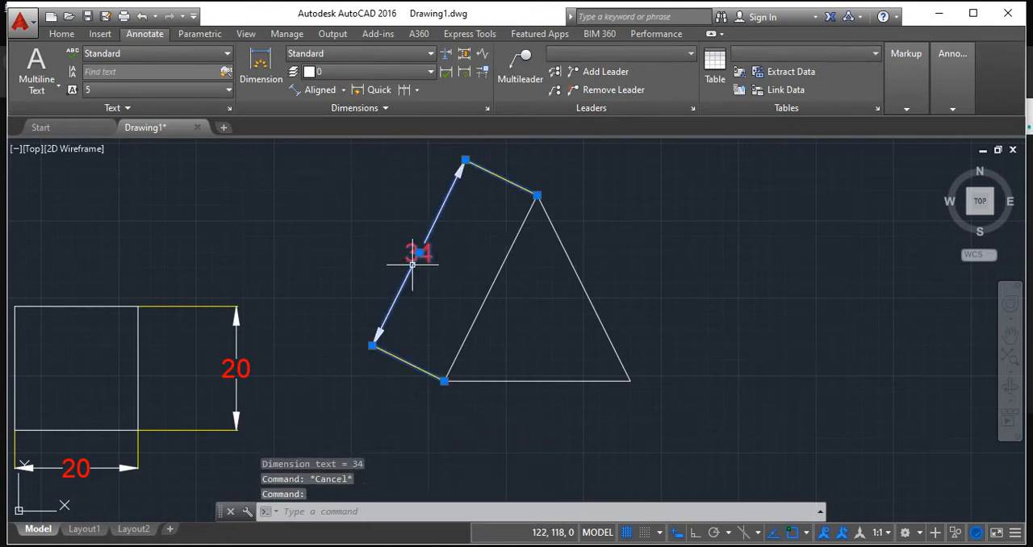
{"action": "key", "text": "Delete"}
{"action": "left_click", "coordinate": [503, 262]}
{"action": "key", "text": "Delete"}
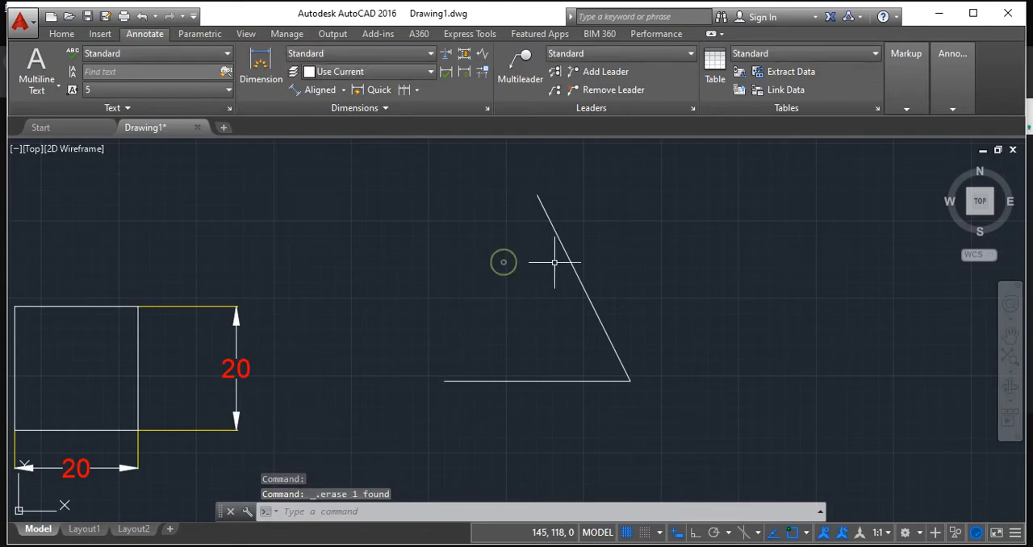
{"action": "left_click", "coordinate": [565, 259]}
{"action": "key", "text": "Delete"}
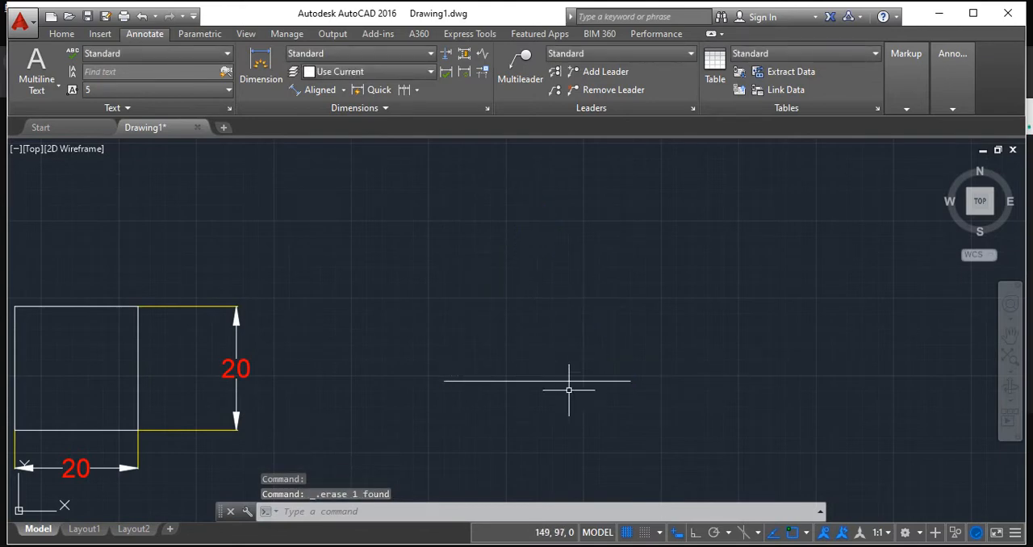
Add a linear dimension to the horizontal base line, placing the dimension line below it.
{"action": "left_click", "coordinate": [343, 90]}
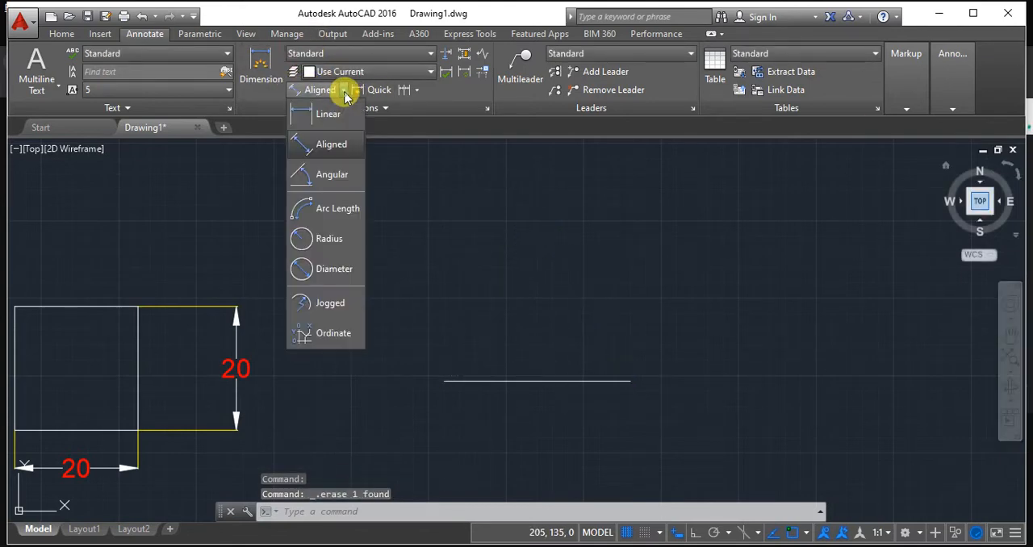
{"action": "left_click", "coordinate": [331, 114]}
{"action": "left_click", "coordinate": [444, 380]}
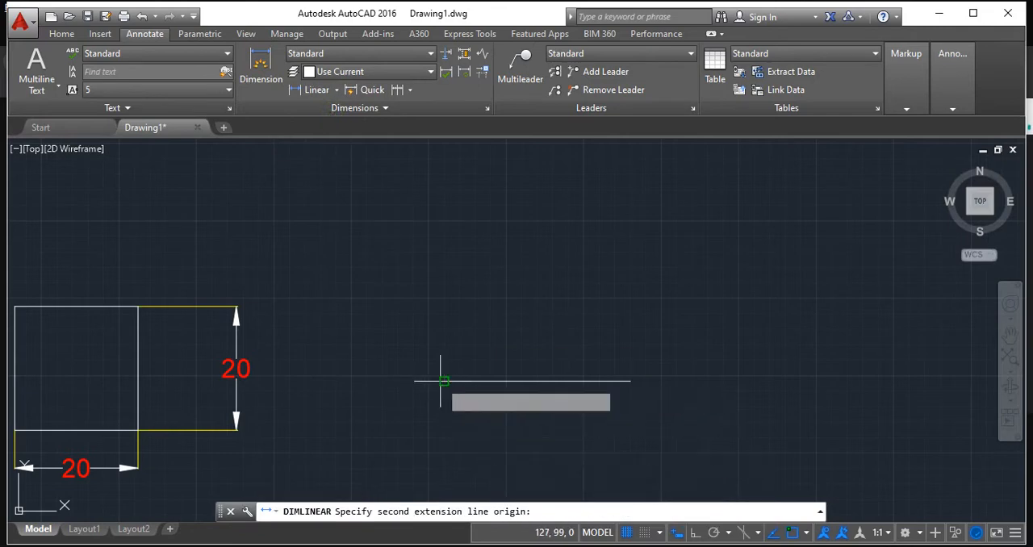
{"action": "left_click", "coordinate": [628, 380]}
{"action": "left_click", "coordinate": [618, 425]}
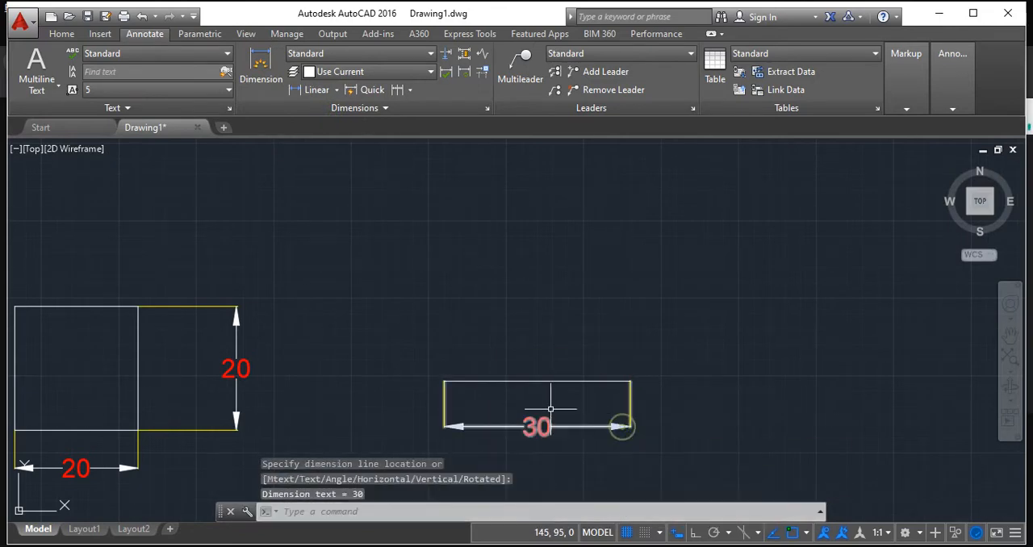
Draw a sloping line 30 mm long at 60° upward from the left end of the horizontal base line.
{"action": "scroll", "coordinate": [548, 404], "scroll_direction": "up", "scroll_amount": 4}
{"action": "scroll", "coordinate": [504, 352], "scroll_direction": "down", "scroll_amount": 3}
{"action": "middle_click_drag", "start_coordinate": [522, 340], "coordinate": [524, 353]}
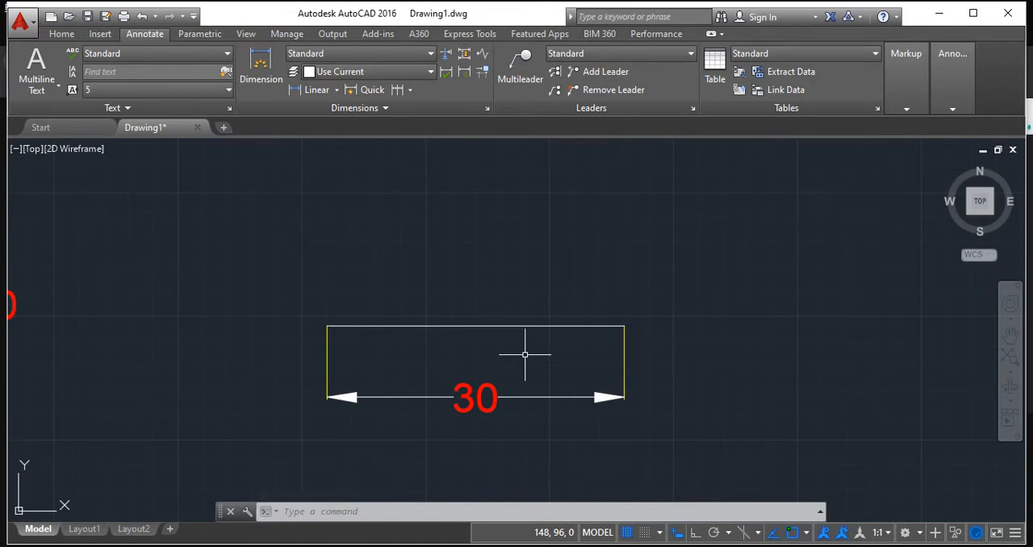
{"action": "left_click", "coordinate": [63, 34]}
{"action": "left_click", "coordinate": [24, 63]}
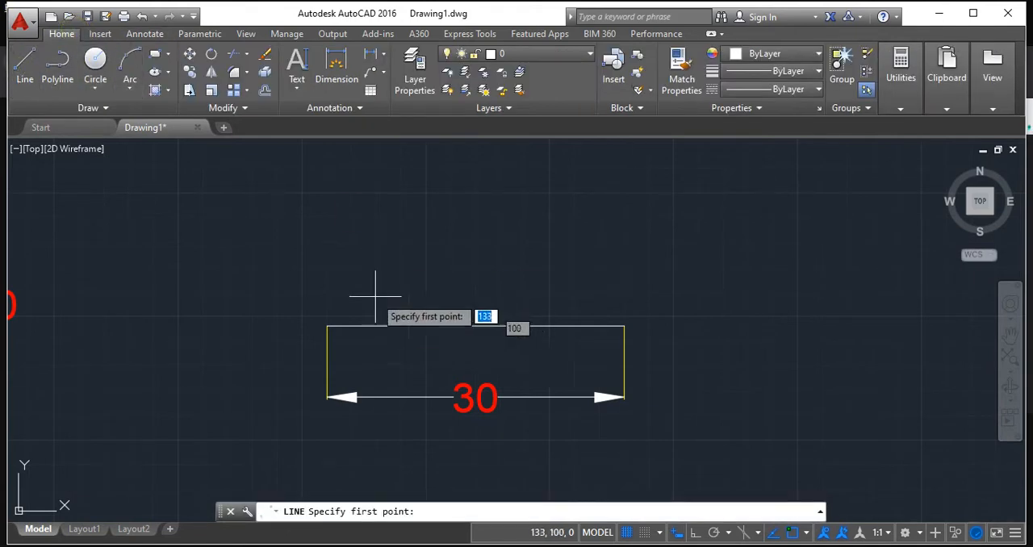
{"action": "scroll", "coordinate": [361, 339], "scroll_direction": "down", "scroll_amount": 2}
{"action": "left_click", "coordinate": [340, 339]}
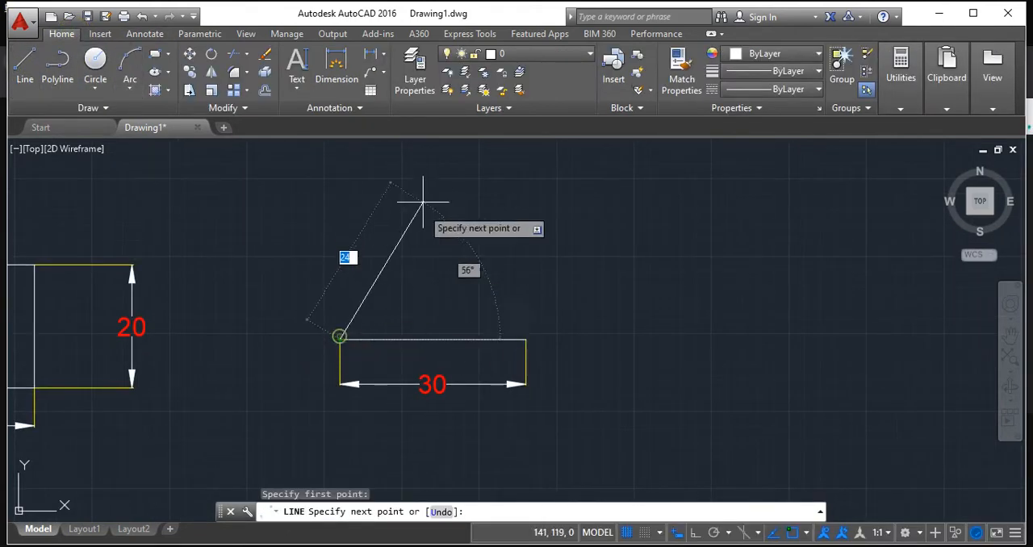
{"action": "key", "text": "Tab"}
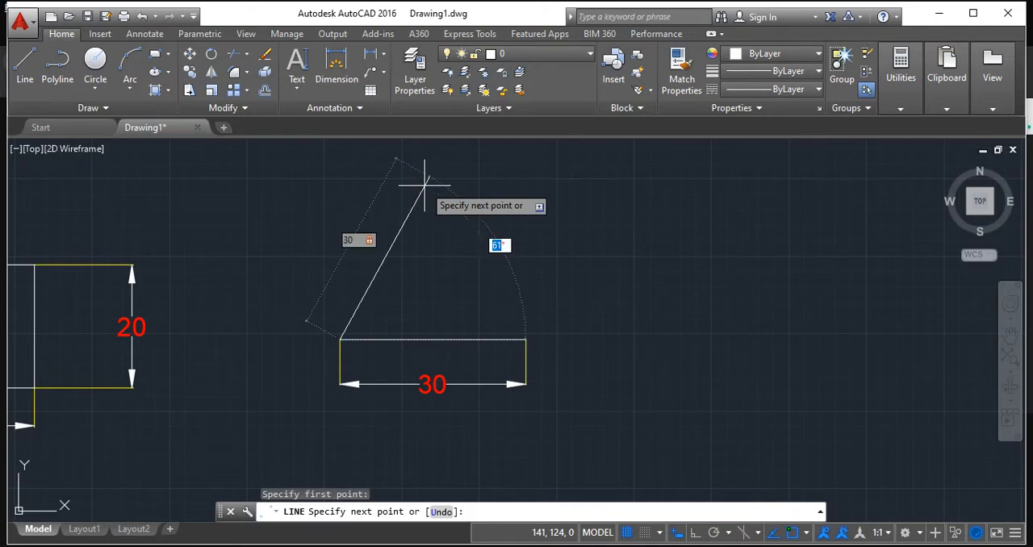
{"action": "type", "text": "60"}
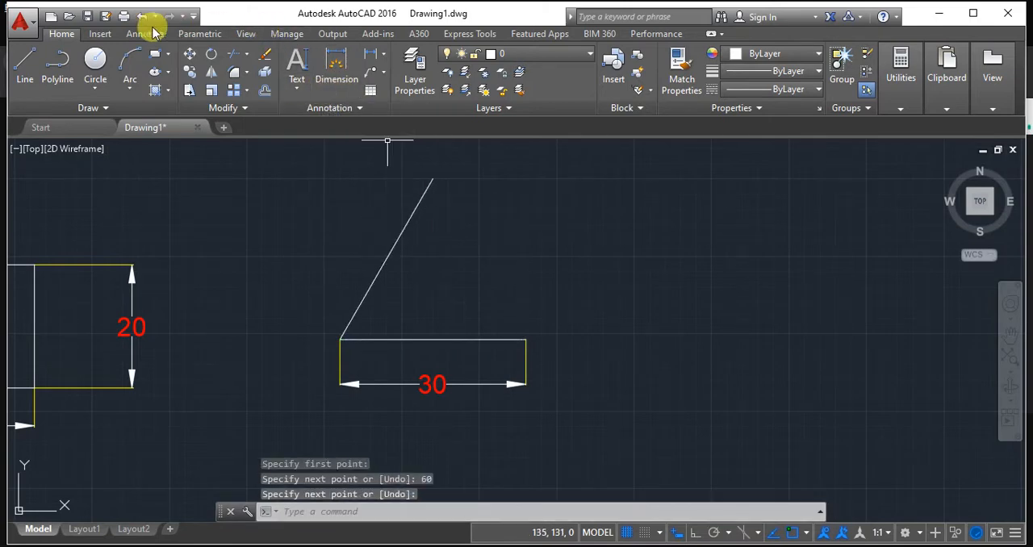
Add an aligned dimension to the sloping line from its upper end to its lower end, placing it outside on the upper-left side.
{"action": "left_click", "coordinate": [145, 32]}
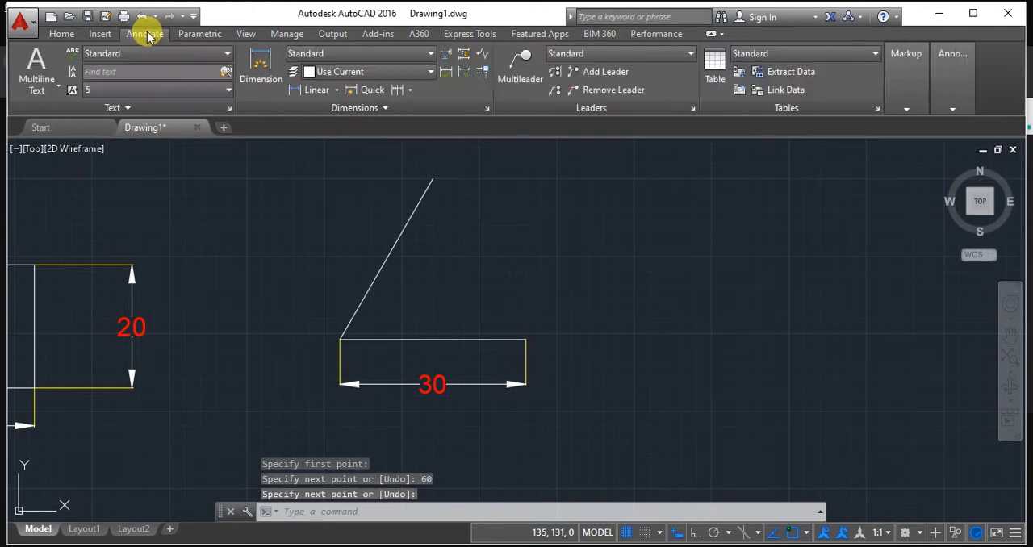
{"action": "left_click", "coordinate": [337, 89]}
{"action": "left_click", "coordinate": [342, 145]}
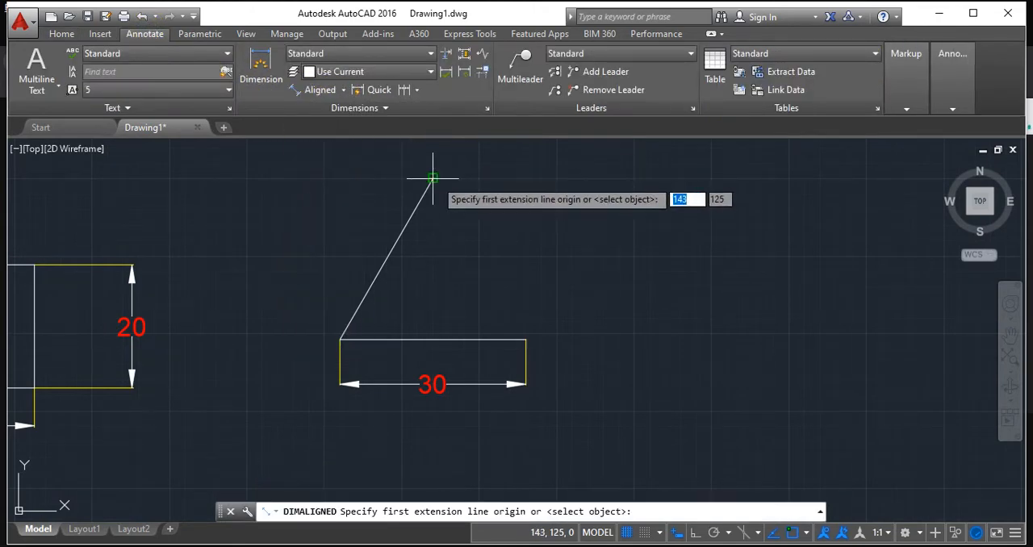
{"action": "left_click", "coordinate": [430, 177]}
{"action": "left_click", "coordinate": [340, 339]}
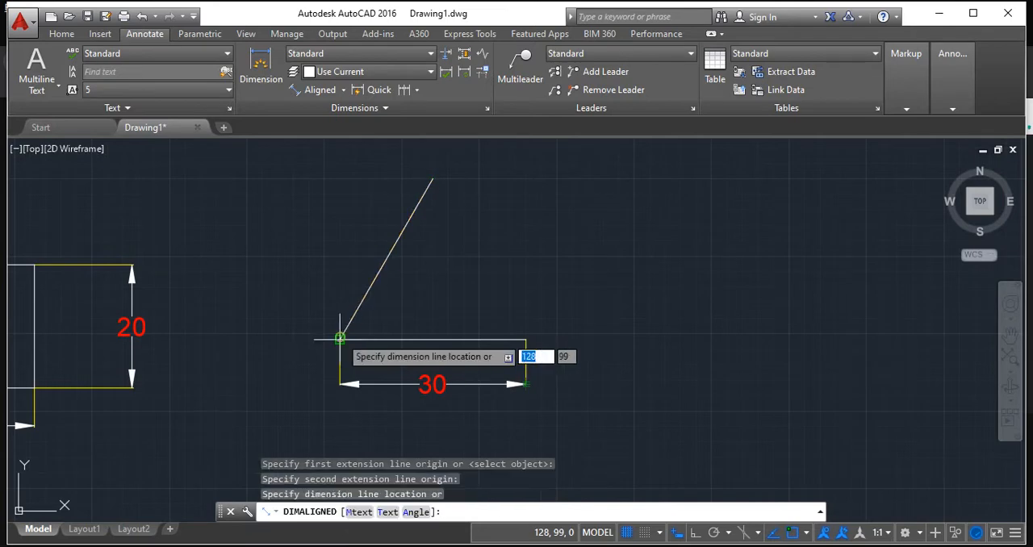
{"action": "left_click", "coordinate": [277, 258]}
Draw a line from the sloping line's upper end to the right end of the base line, closing the triangle.
{"action": "middle_click_drag", "start_coordinate": [432, 141], "coordinate": [402, 175]}
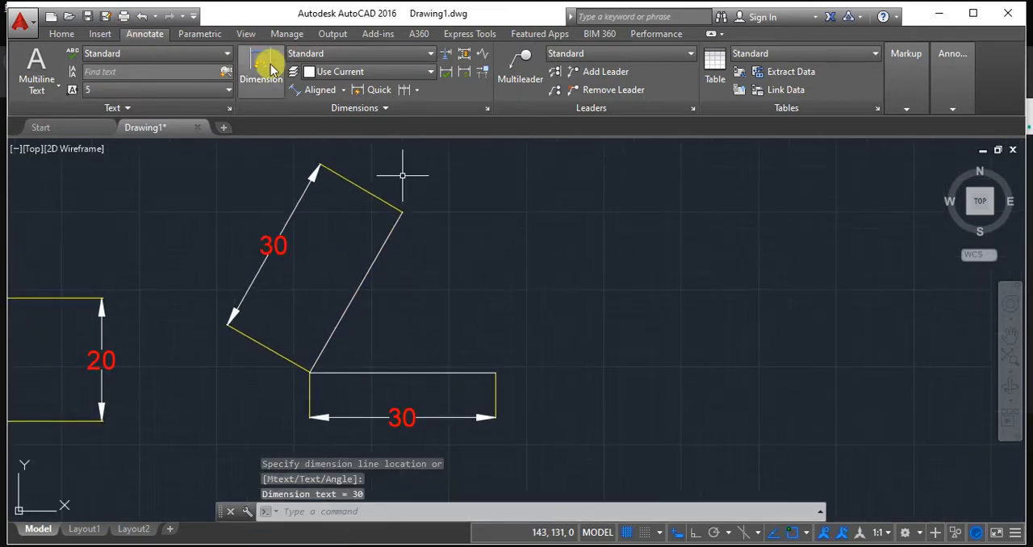
{"action": "left_click", "coordinate": [62, 33]}
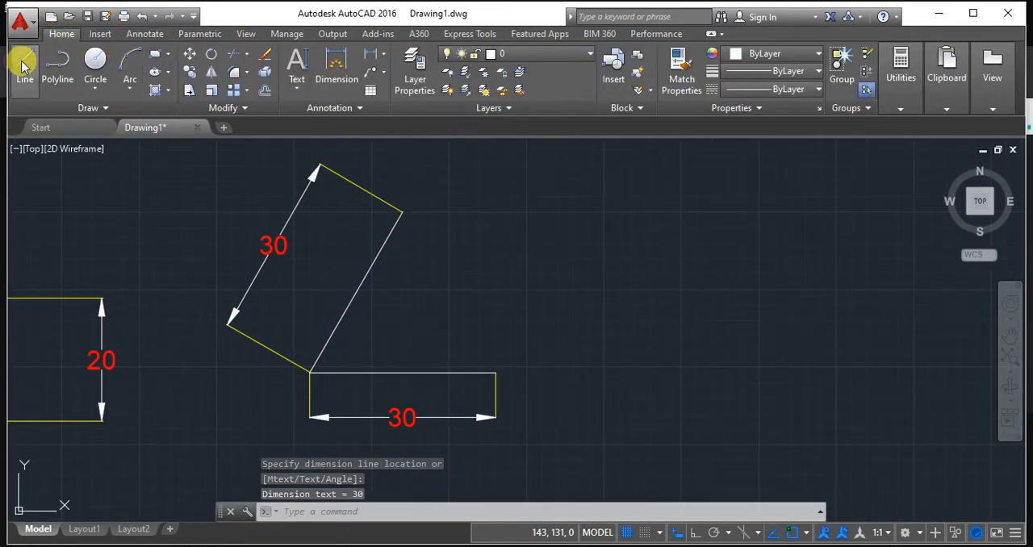
{"action": "left_click", "coordinate": [25, 58]}
{"action": "left_click", "coordinate": [402, 211]}
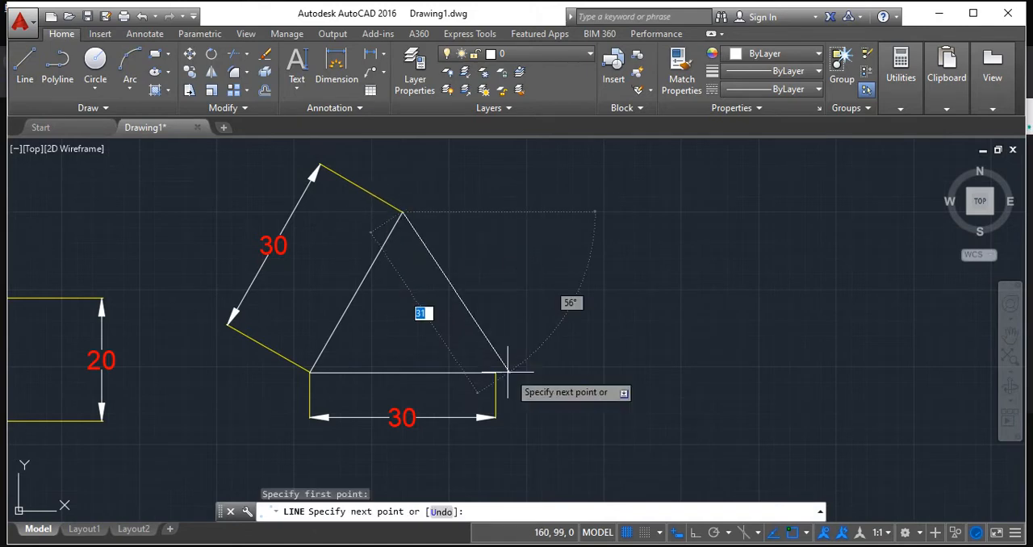
{"action": "left_click", "coordinate": [494, 373]}
{"action": "key", "text": "Return"}
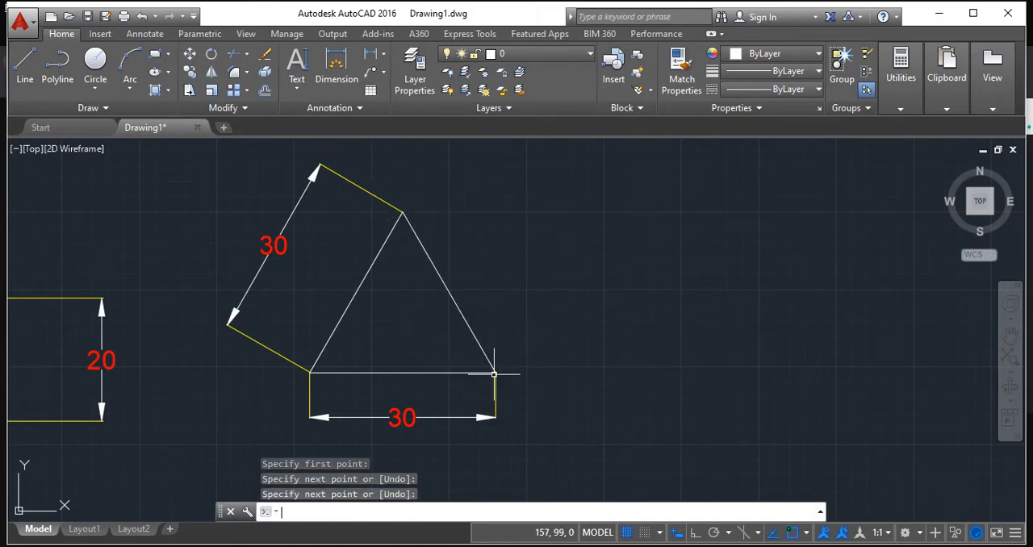
Add an angular dimension between the triangle's left side and its base, placing the angle text inside the triangle.
{"action": "scroll", "coordinate": [594, 346], "scroll_direction": "down", "scroll_amount": 3}
{"action": "scroll", "coordinate": [517, 348], "scroll_direction": "up", "scroll_amount": 5}
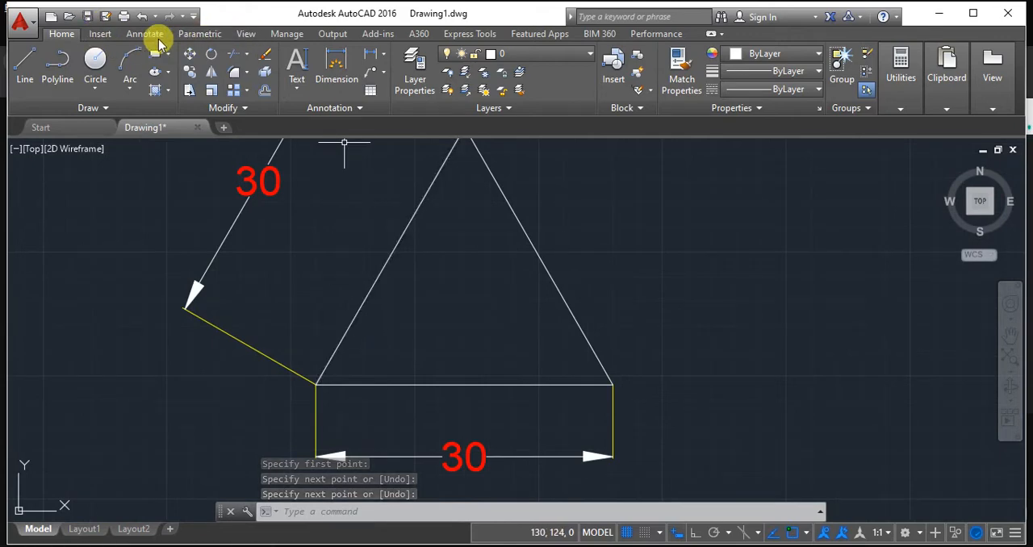
{"action": "left_click", "coordinate": [146, 34]}
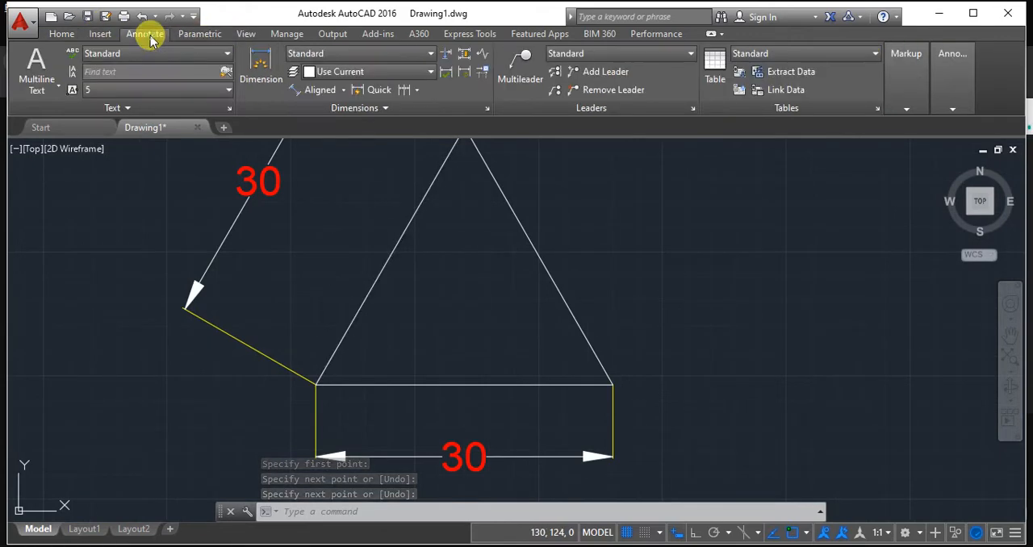
{"action": "left_click", "coordinate": [343, 90]}
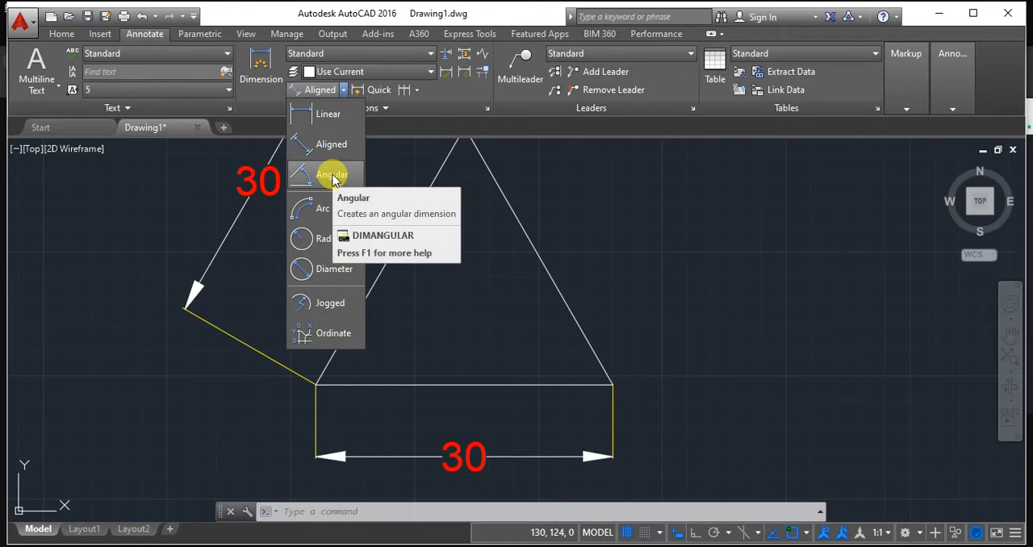
{"action": "left_click", "coordinate": [333, 177]}
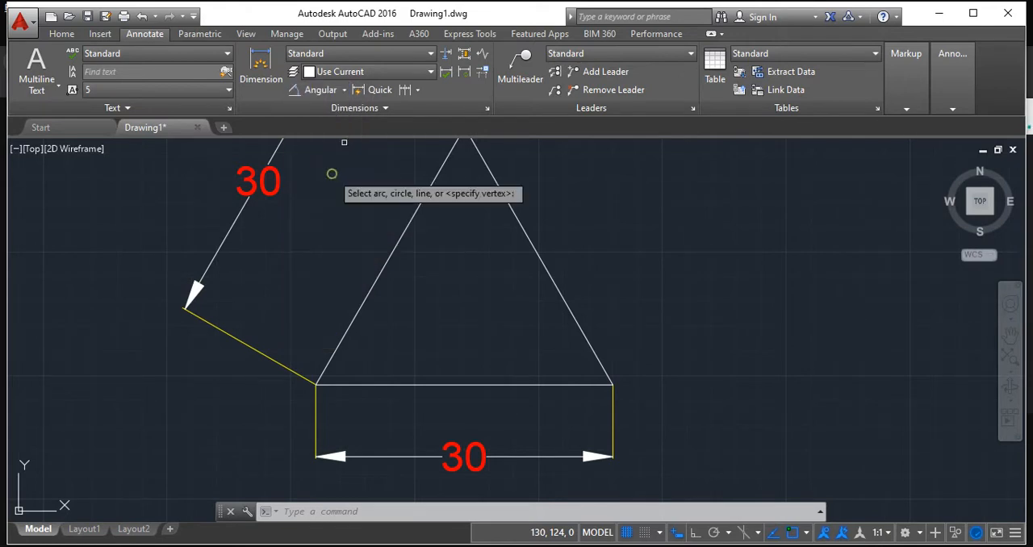
{"action": "left_click", "coordinate": [370, 290]}
{"action": "left_click", "coordinate": [407, 385]}
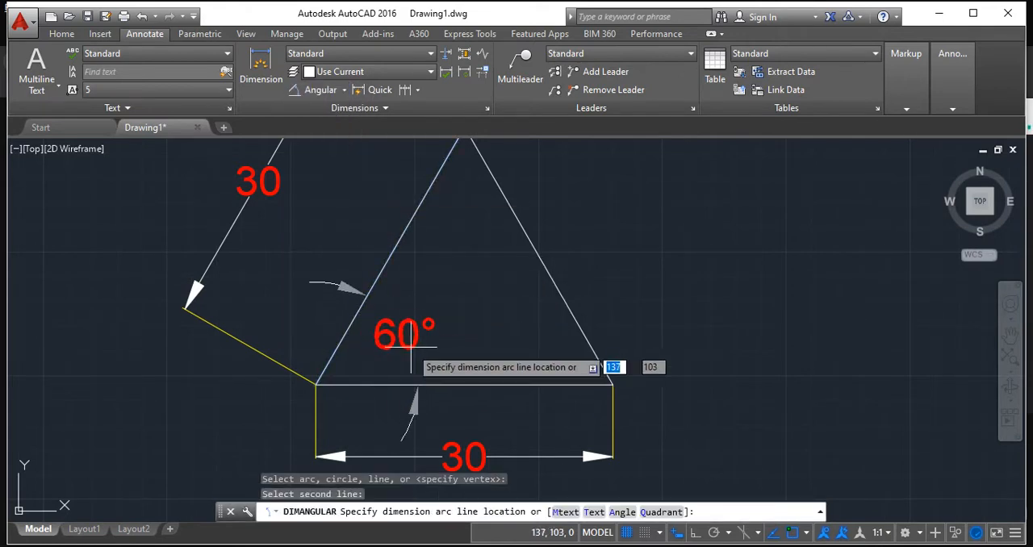
{"action": "left_click", "coordinate": [407, 338]}
Add an angular dimension between the triangle's right side and its base, with the angle text inside the triangle.
{"action": "scroll", "coordinate": [492, 304], "scroll_direction": "down", "scroll_amount": 2}
{"action": "middle_click_drag", "start_coordinate": [491, 304], "coordinate": [520, 300]}
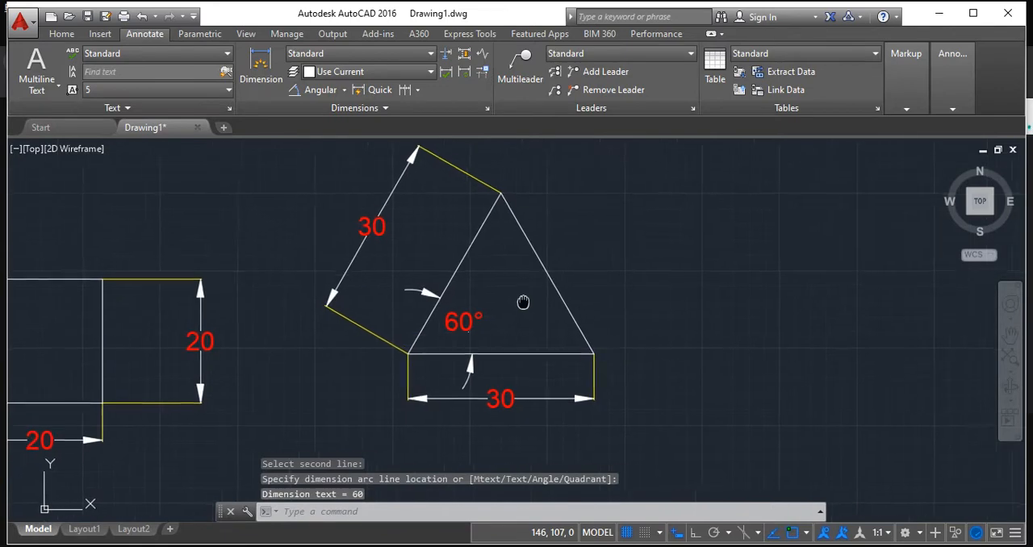
{"action": "left_click", "coordinate": [320, 91]}
{"action": "left_click", "coordinate": [572, 309]}
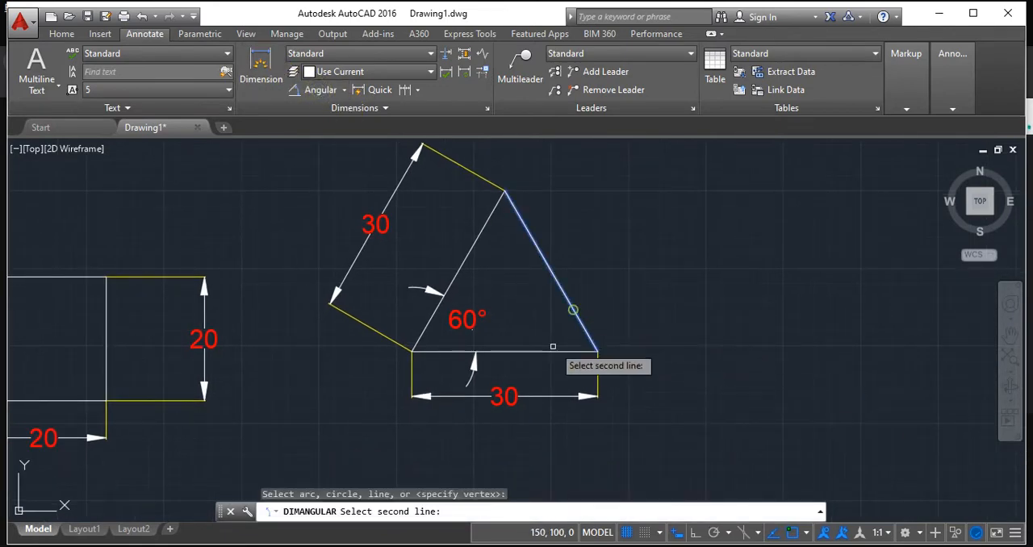
{"action": "left_click", "coordinate": [548, 352]}
{"action": "left_click", "coordinate": [552, 334]}
Label the square's corners a, b, c, d and the triangle's corners a, b, c with single-line text, height 2, rotation 0.
{"action": "mouse_move", "coordinate": [615, 270]}
{"action": "middle_mouse_down"}
{"action": "mouse_move", "coordinate": [592, 309]}
{"action": "mouse_move", "coordinate": [698, 260]}
{"action": "middle_mouse_up"}
{"action": "scroll", "coordinate": [592, 307], "scroll_direction": "down", "scroll_amount": 2}
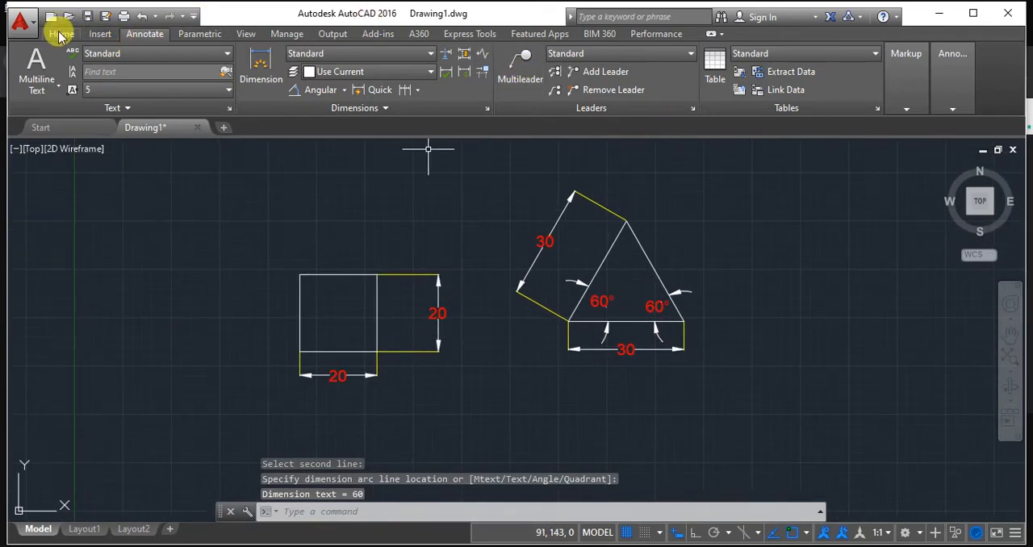
{"action": "left_click", "coordinate": [60, 35]}
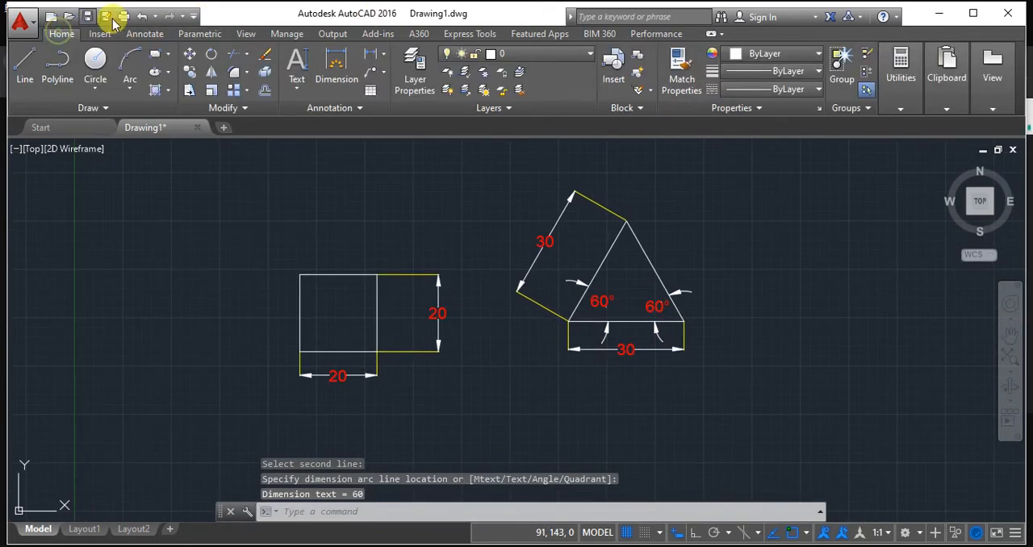
{"action": "left_click", "coordinate": [298, 84]}
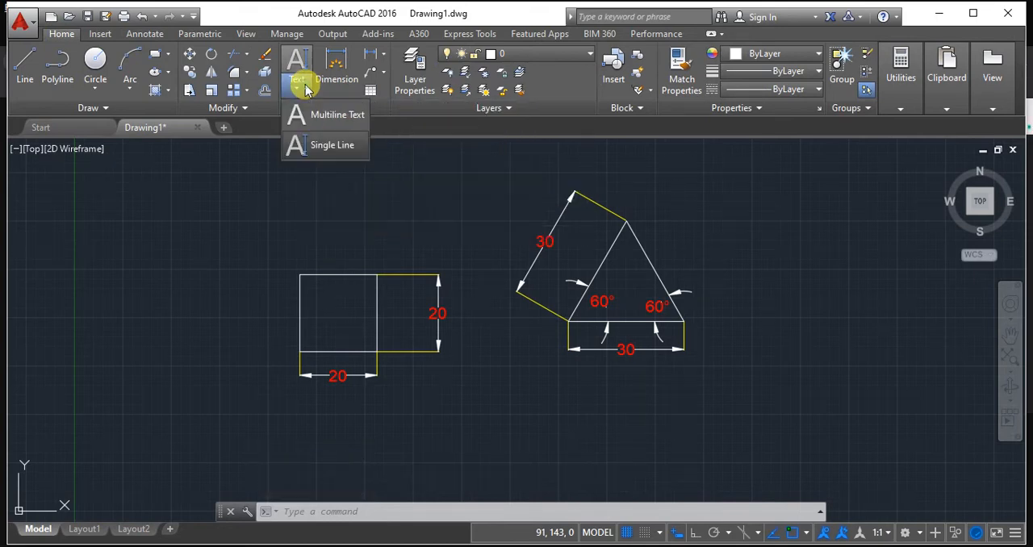
{"action": "left_click", "coordinate": [317, 150]}
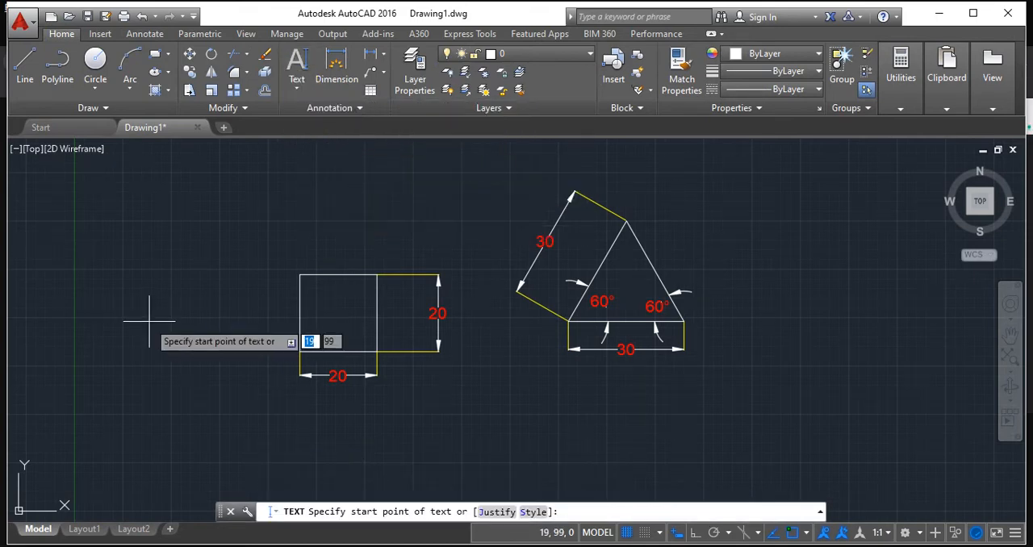
{"action": "left_click", "coordinate": [182, 367]}
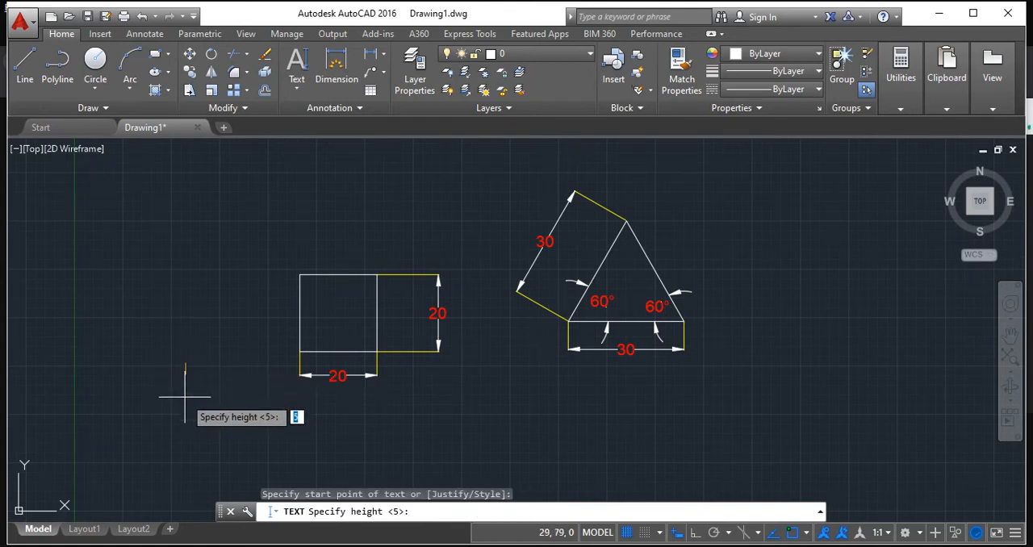
{"action": "type", "text": "2"}
{"action": "key", "text": "Return"}
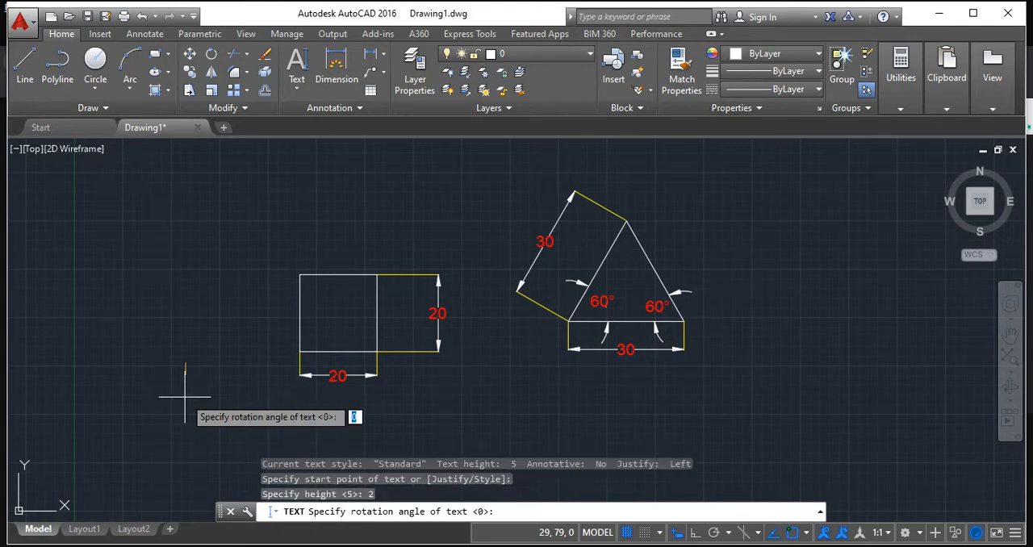
{"action": "key", "text": "Return"}
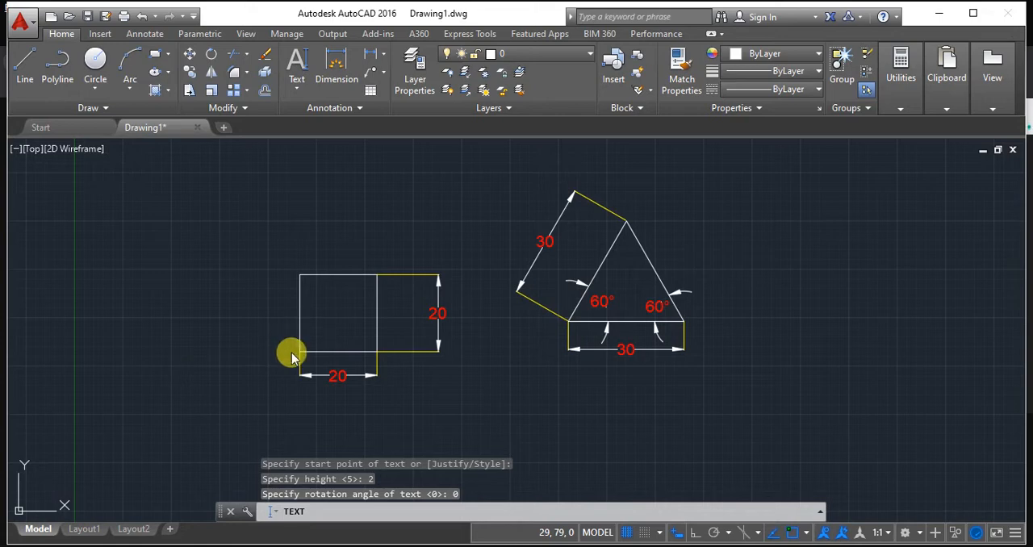
{"action": "type", "text": "a"}
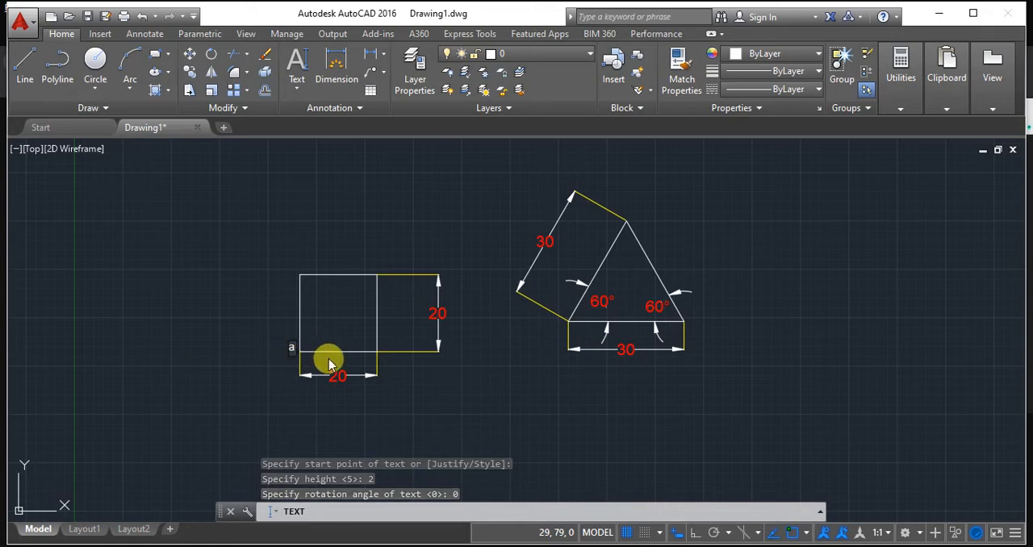
{"action": "left_click", "coordinate": [390, 342]}
{"action": "type", "text": "a"}
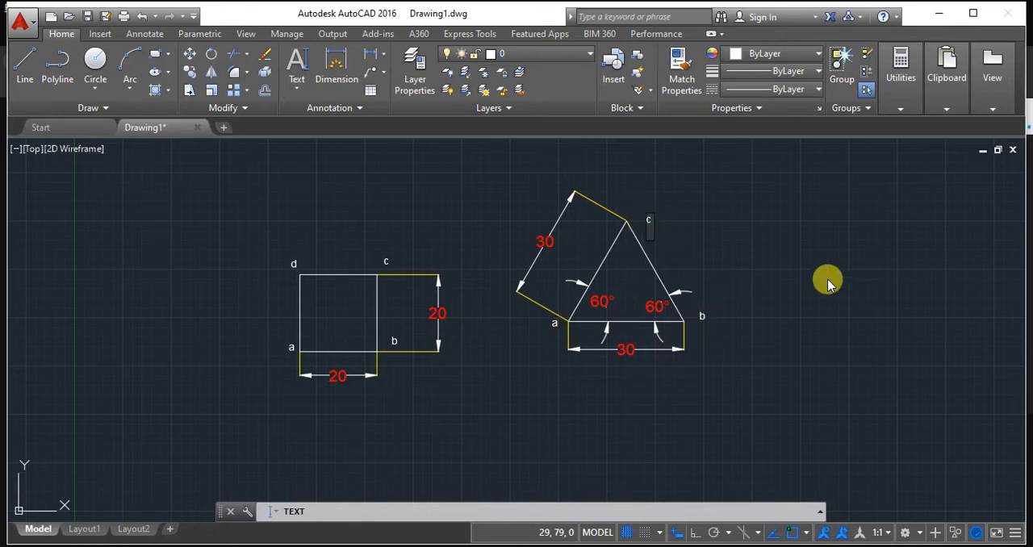
{"action": "key", "text": "Escape"}
Change the color of the triangle's corner labels c and b to red 237,31,36.
{"action": "scroll", "coordinate": [738, 262], "scroll_direction": "up", "scroll_amount": 4}
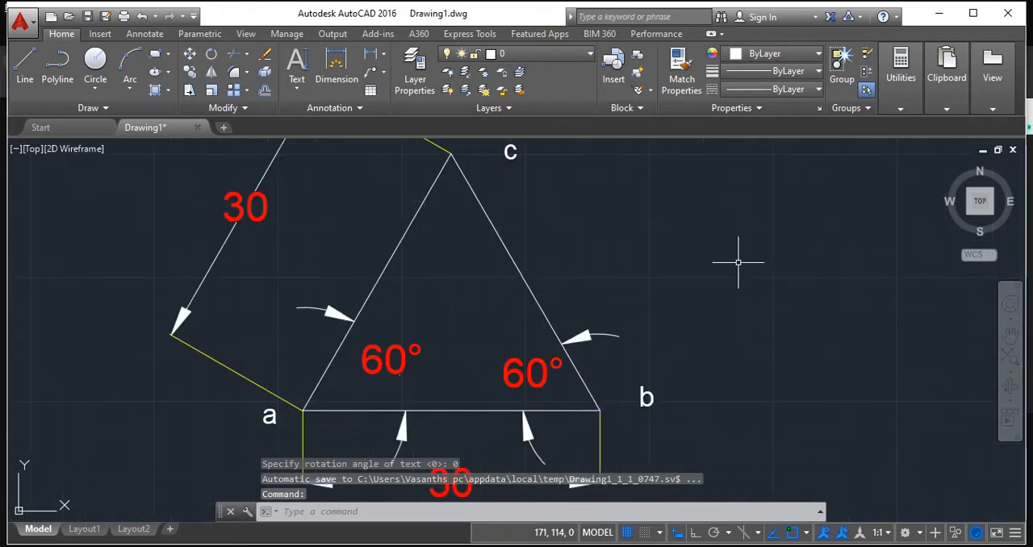
{"action": "scroll", "coordinate": [737, 263], "scroll_direction": "down", "scroll_amount": 3}
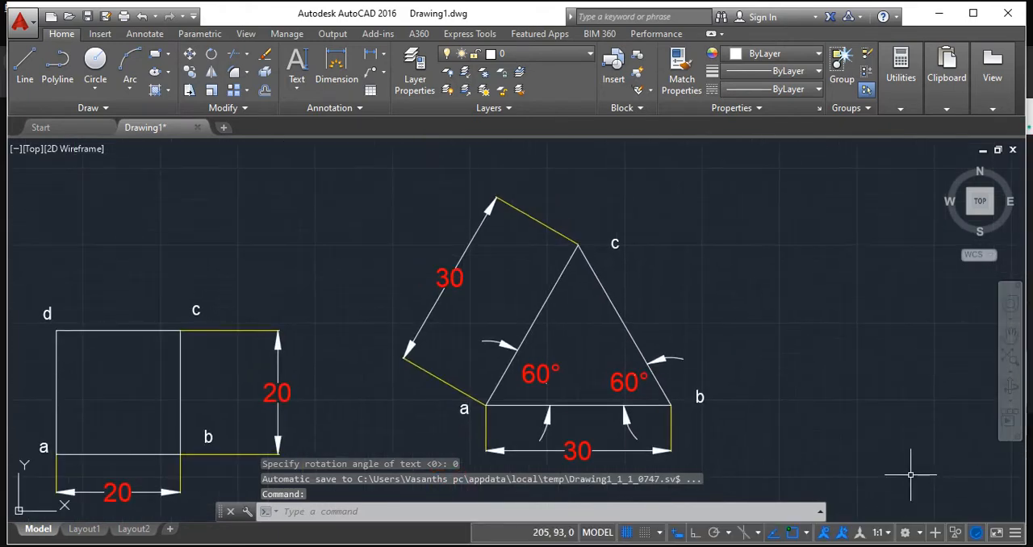
{"action": "double_click", "coordinate": [615, 243]}
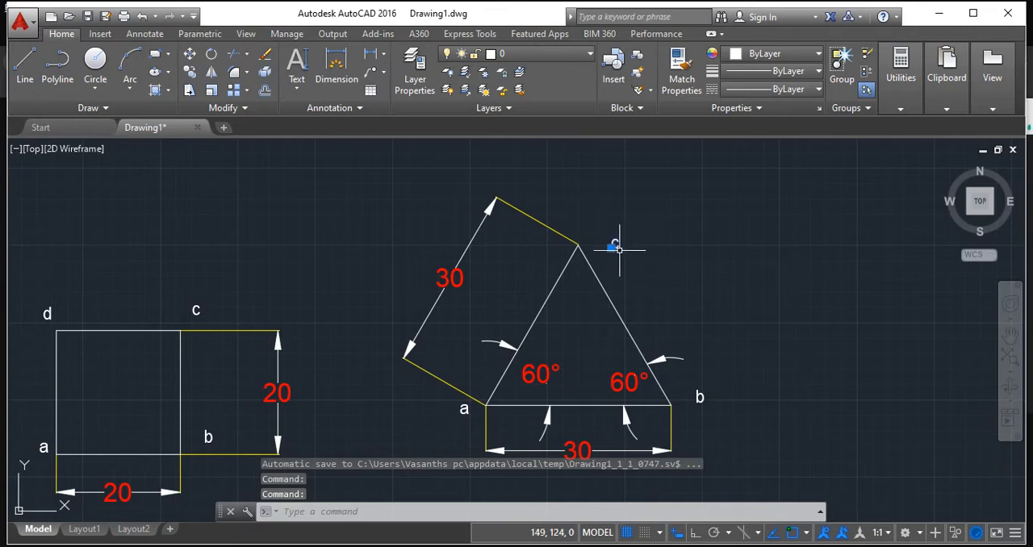
{"action": "left_click", "coordinate": [762, 58]}
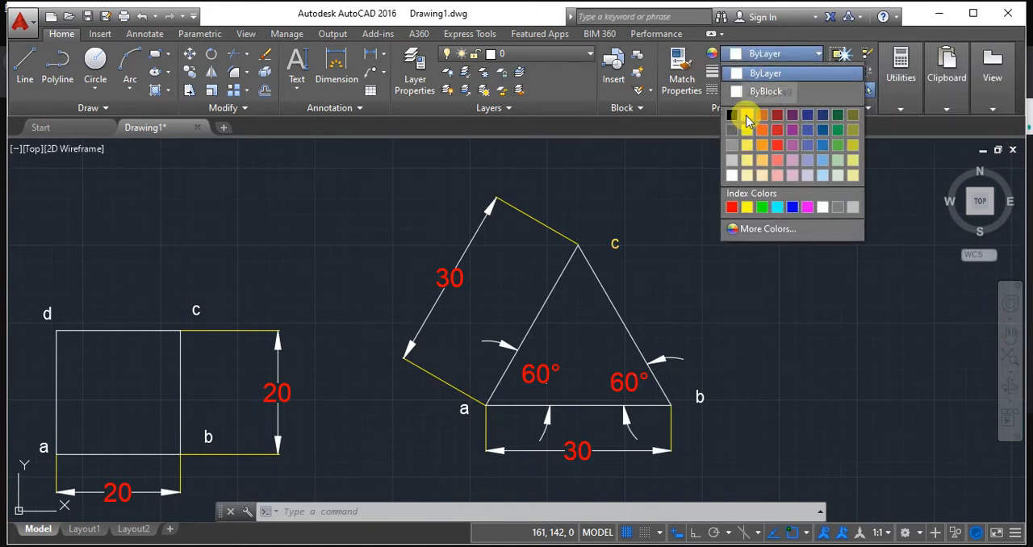
{"action": "left_click", "coordinate": [778, 146]}
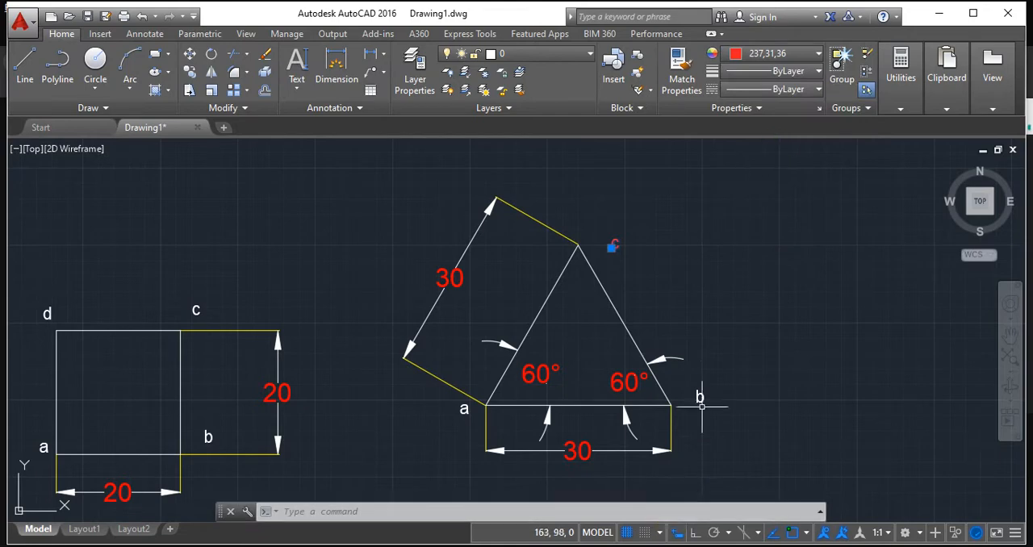
{"action": "left_click", "coordinate": [741, 54]}
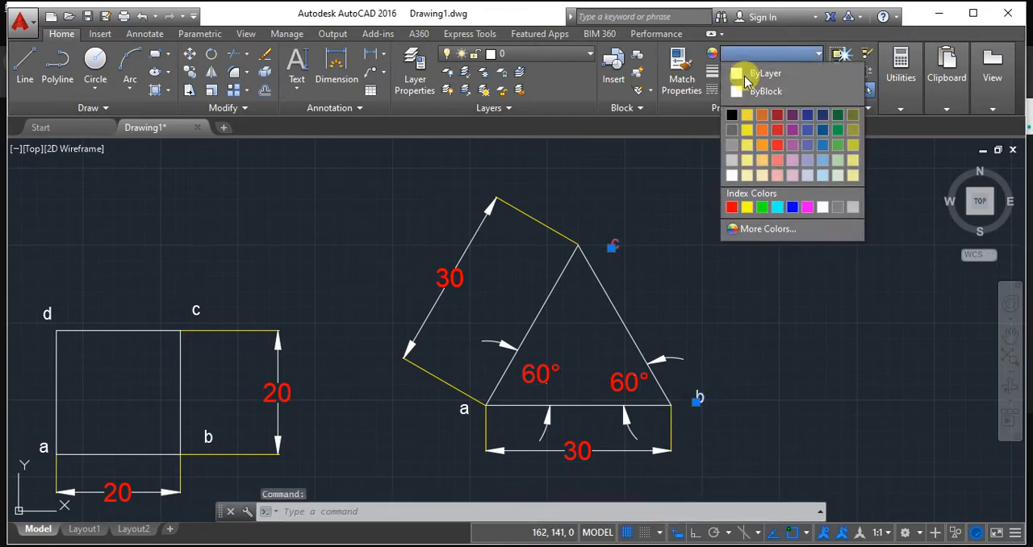
{"action": "left_click", "coordinate": [779, 146]}
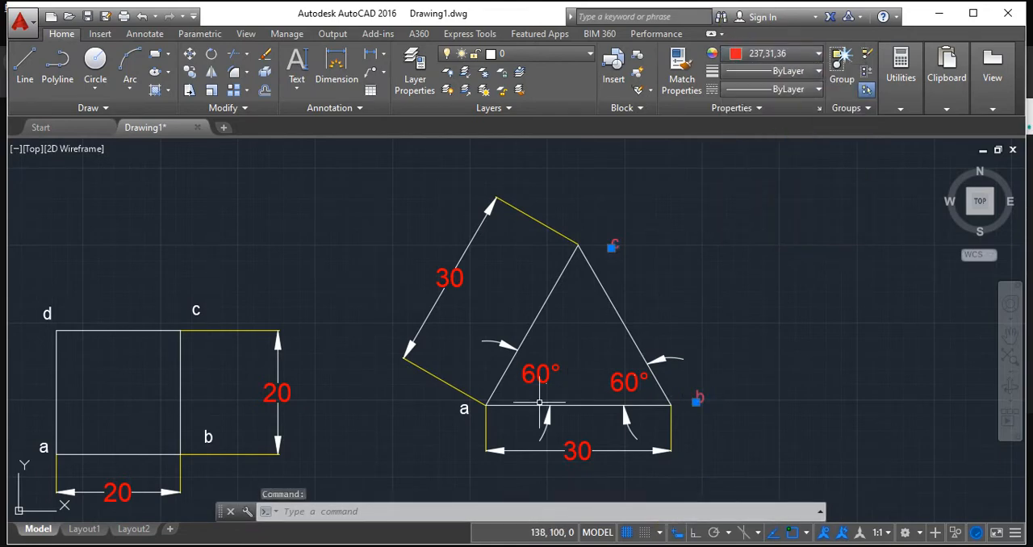
With Ortho on, draw a horizontal line 40 long beside the triangle and erase it again.
{"action": "scroll", "coordinate": [264, 297], "scroll_direction": "down", "scroll_amount": 2}
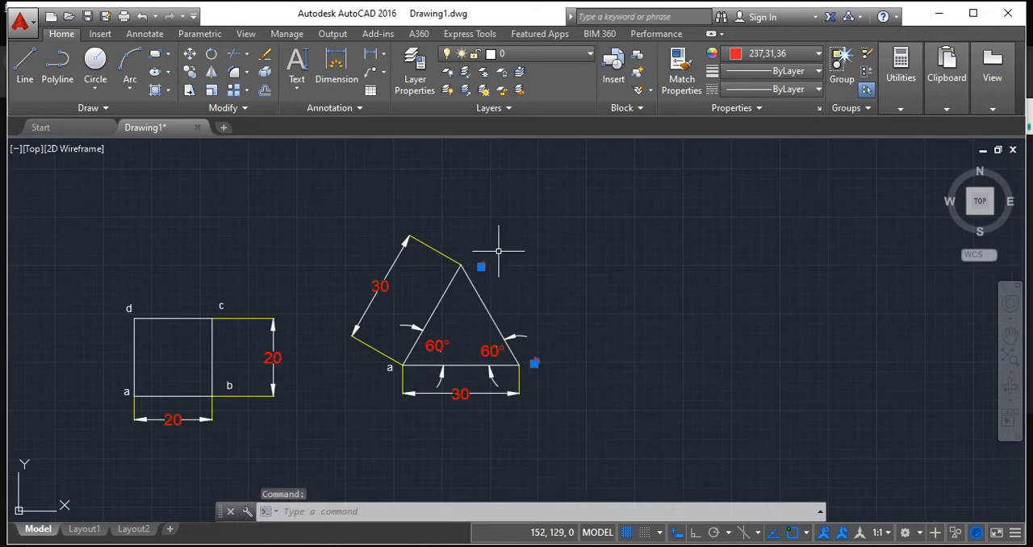
{"action": "middle_click_drag", "start_coordinate": [597, 298], "coordinate": [510, 301]}
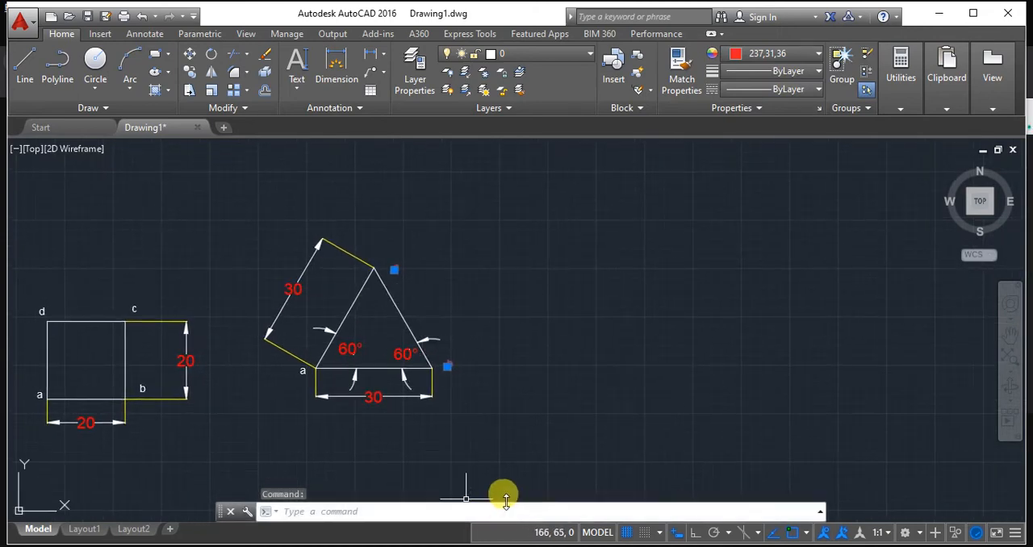
{"action": "left_click", "coordinate": [97, 84]}
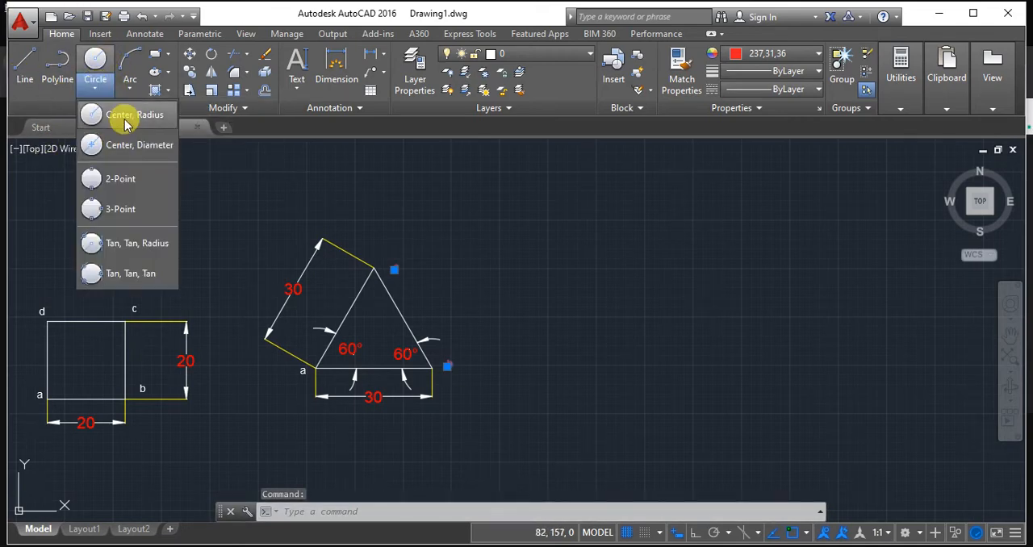
{"action": "left_click", "coordinate": [96, 91]}
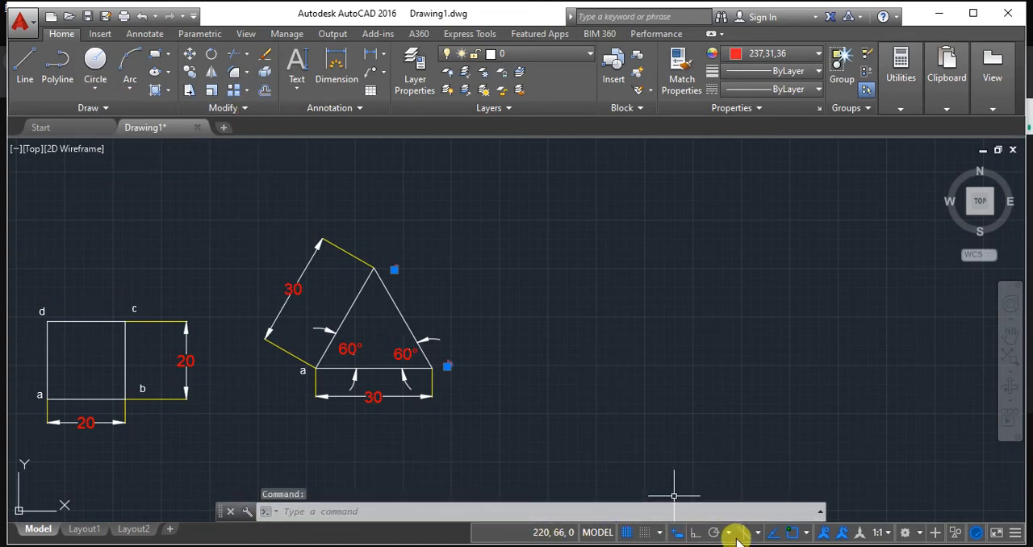
{"action": "left_click", "coordinate": [694, 533]}
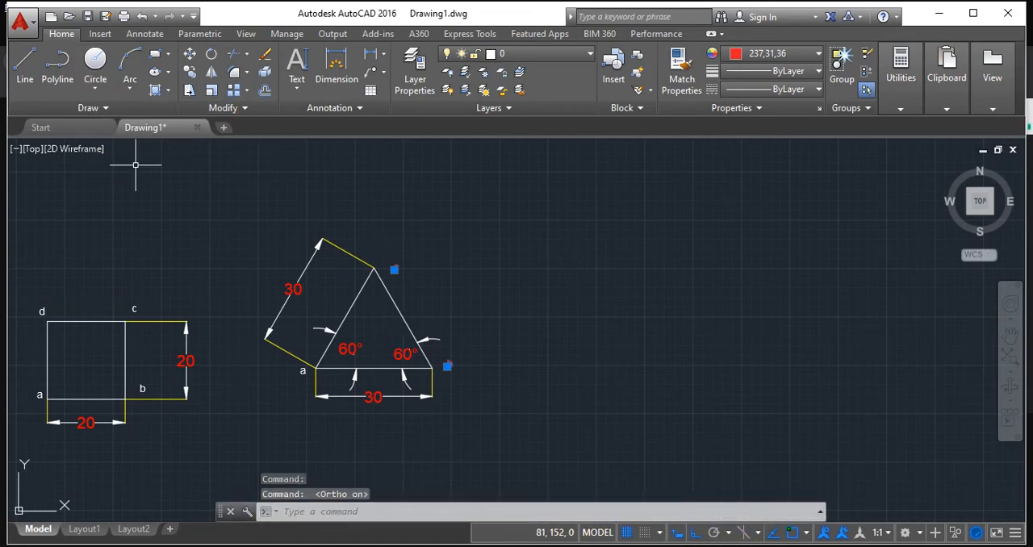
{"action": "left_click", "coordinate": [25, 70]}
{"action": "left_click", "coordinate": [579, 321]}
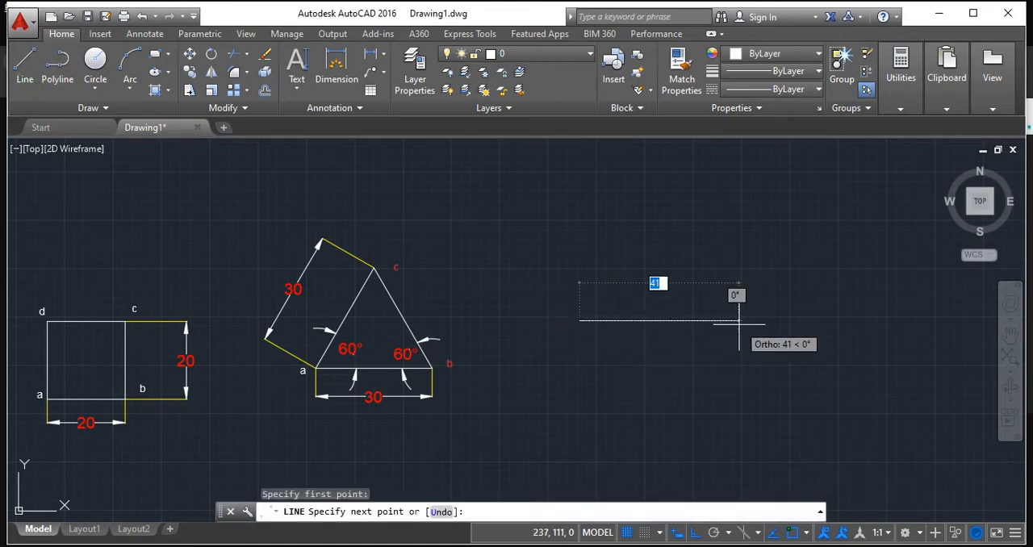
{"action": "type", "text": "40"}
{"action": "key", "text": "Return"}
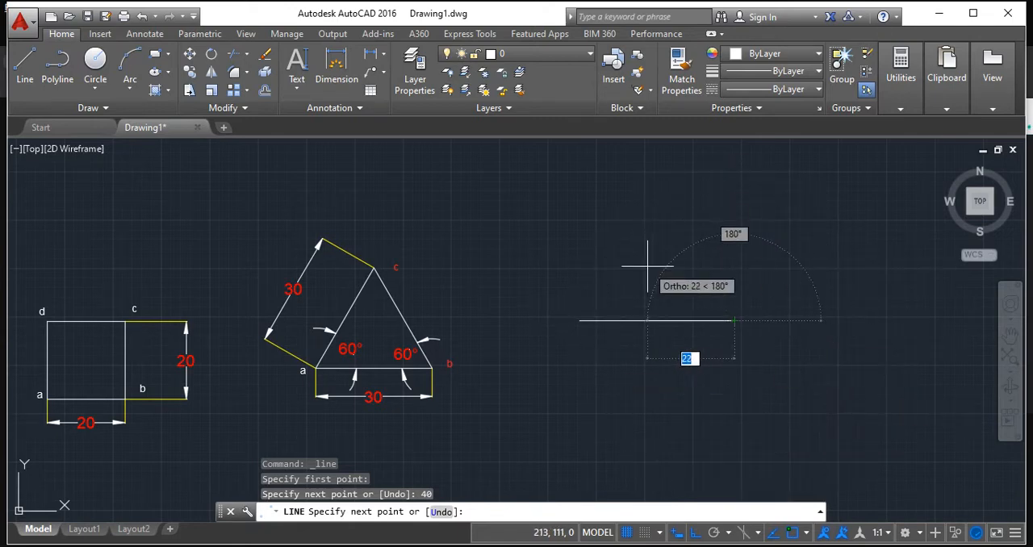
{"action": "key", "text": "Escape"}
{"action": "left_click", "coordinate": [650, 321]}
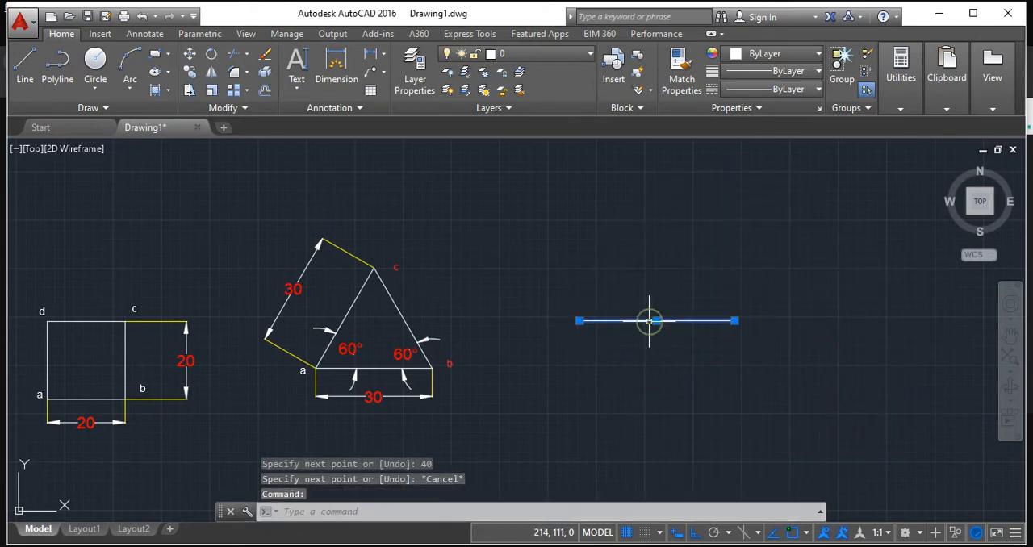
{"action": "key", "text": "Delete"}
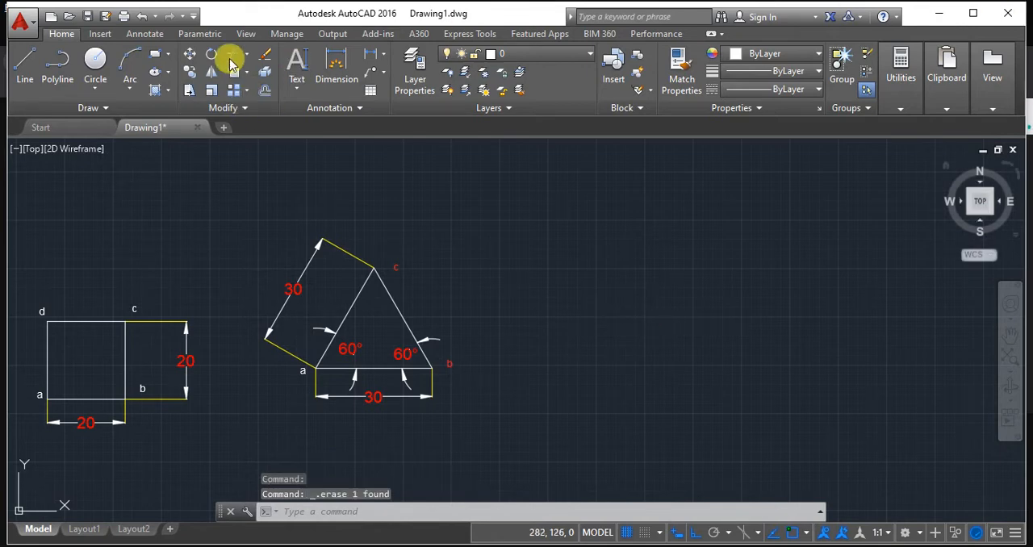
Draw a circle of radius 20 by its center in the empty area beside the triangle.
{"action": "left_click", "coordinate": [94, 86]}
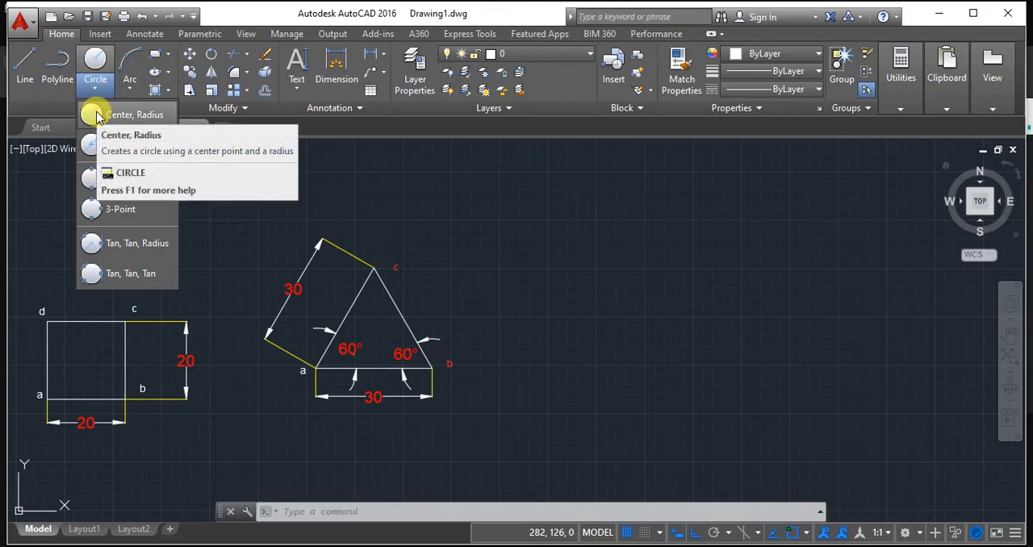
{"action": "left_click", "coordinate": [95, 115]}
{"action": "left_click", "coordinate": [611, 279]}
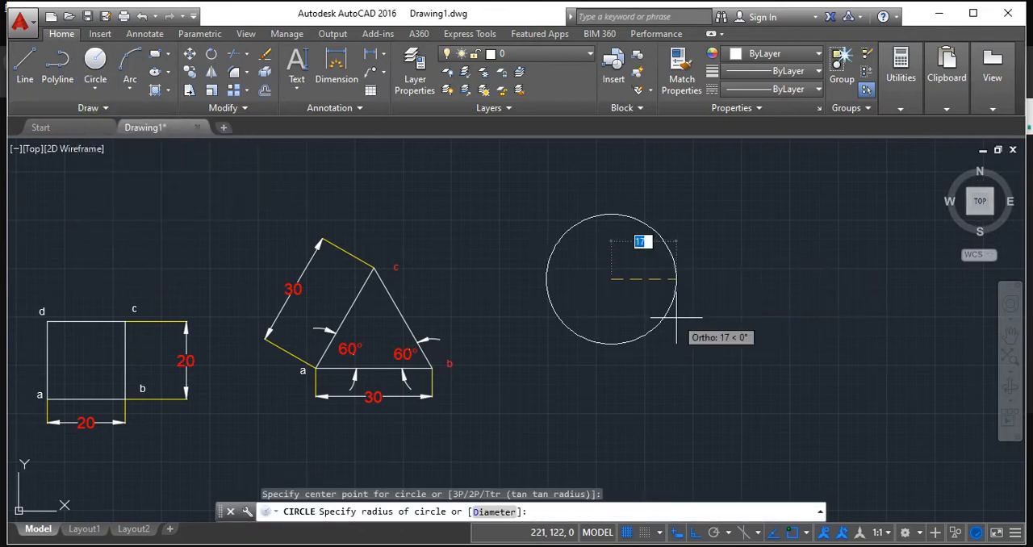
{"action": "type", "text": "20"}
{"action": "key", "text": "Return"}
{"action": "key", "text": "Return"}
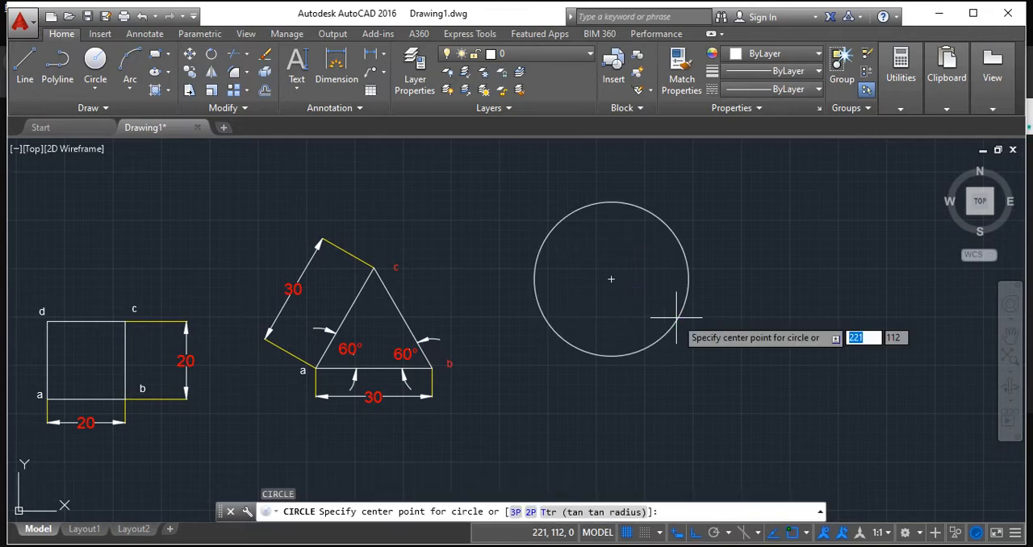
Add a radius dimension to the circle, placing its text outside the circle, above and to the right.
{"action": "scroll", "coordinate": [676, 318], "scroll_direction": "up", "scroll_amount": 2}
{"action": "scroll", "coordinate": [675, 319], "scroll_direction": "down", "scroll_amount": 2}
{"action": "middle_click_drag", "start_coordinate": [685, 275], "coordinate": [634, 323]}
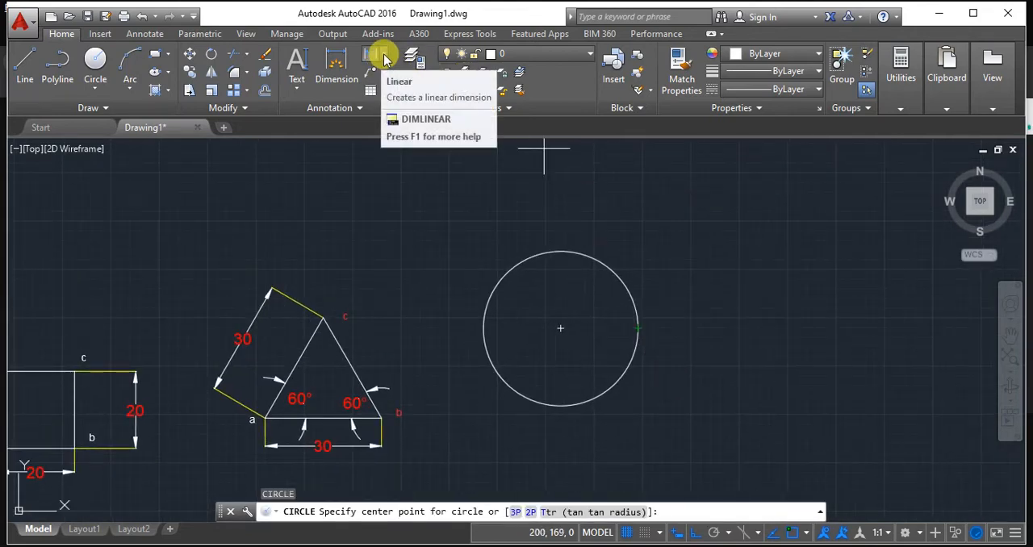
{"action": "left_click", "coordinate": [147, 34]}
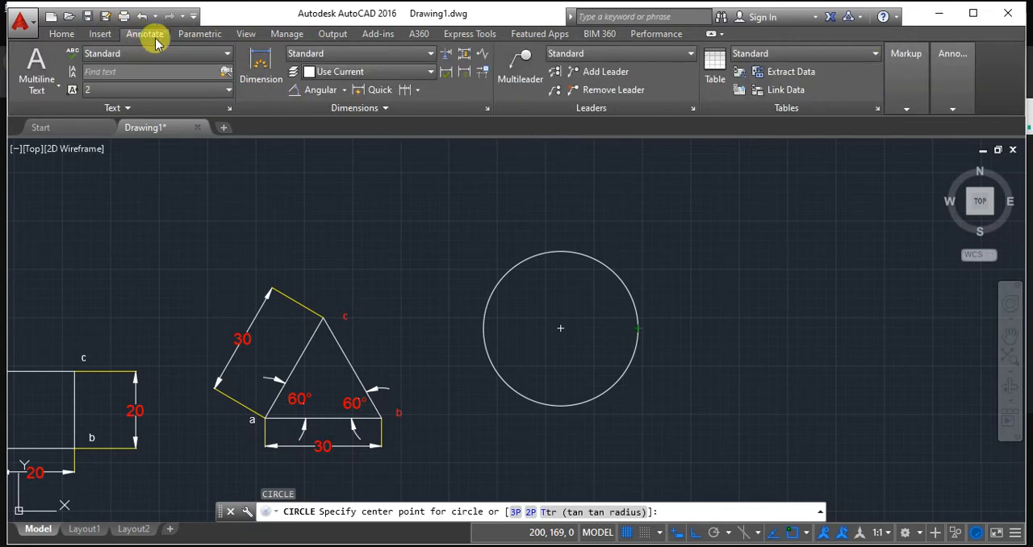
{"action": "left_click", "coordinate": [344, 92]}
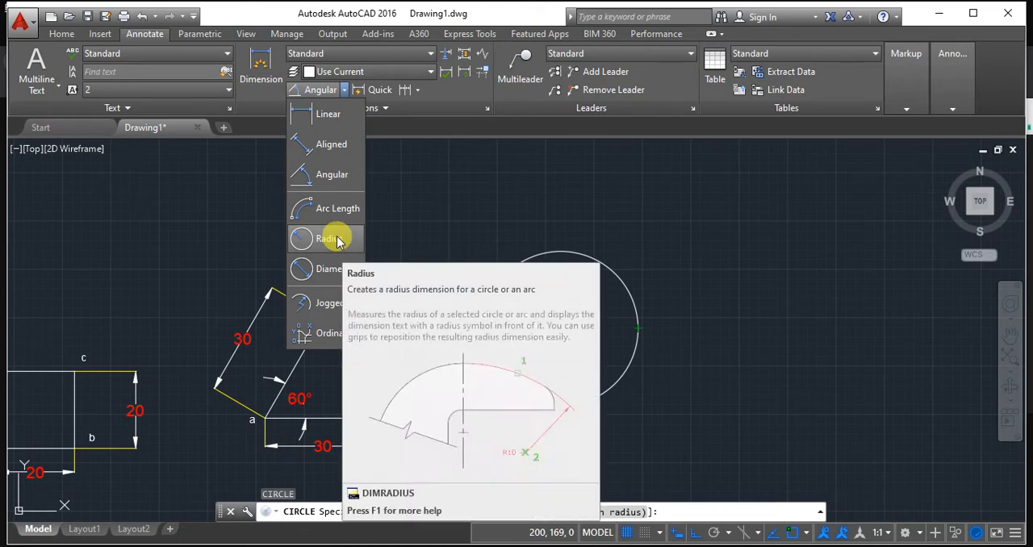
{"action": "left_click", "coordinate": [333, 239]}
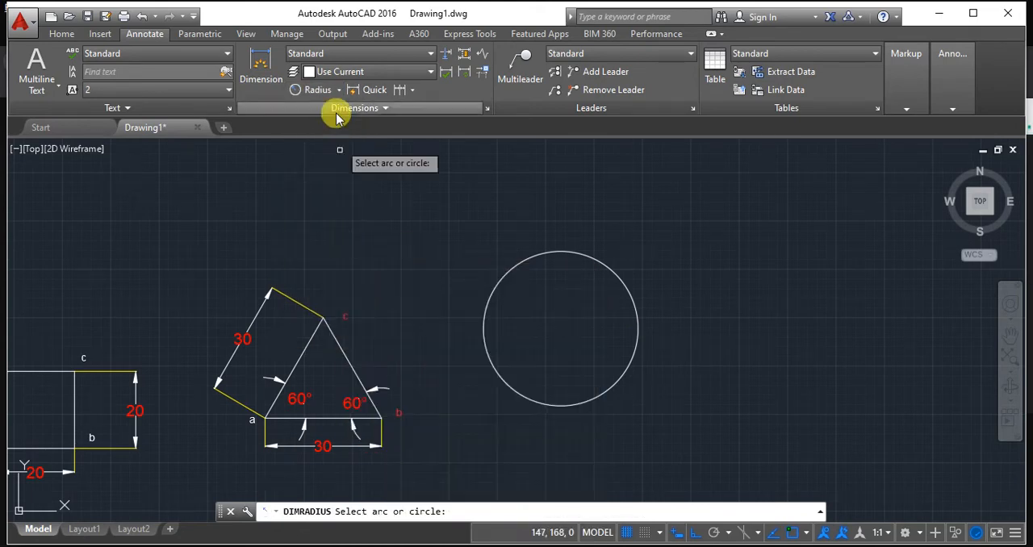
{"action": "left_click", "coordinate": [567, 250]}
{"action": "left_click", "coordinate": [731, 199]}
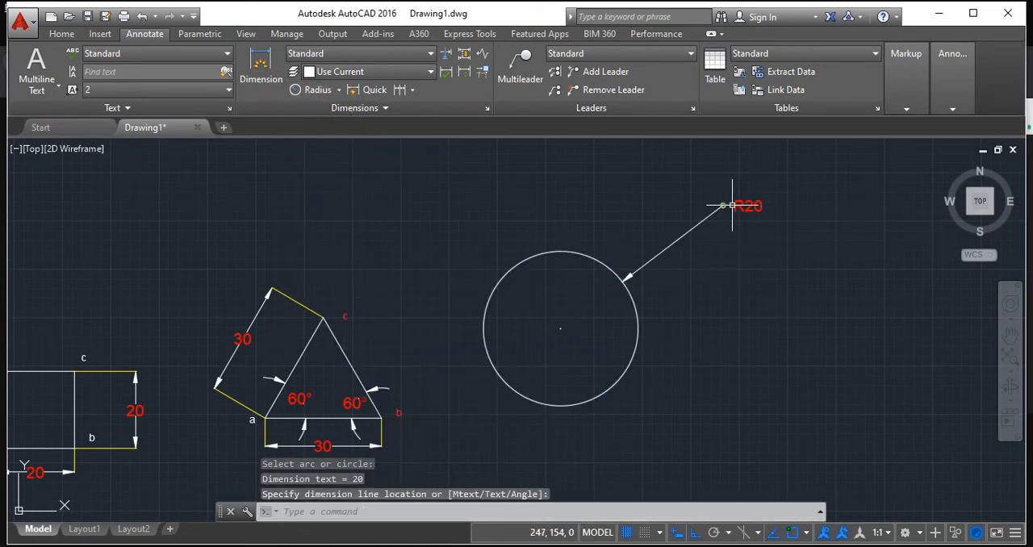
{"action": "scroll", "coordinate": [779, 202], "scroll_direction": "up", "scroll_amount": 4}
{"action": "scroll", "coordinate": [673, 240], "scroll_direction": "down", "scroll_amount": 4}
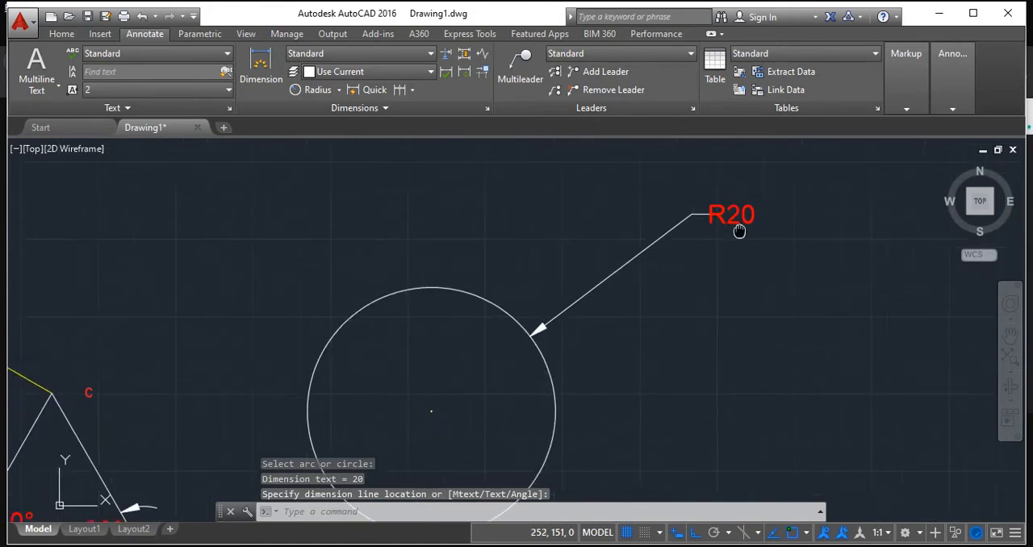
{"action": "scroll", "coordinate": [696, 369], "scroll_direction": "down", "scroll_amount": 4}
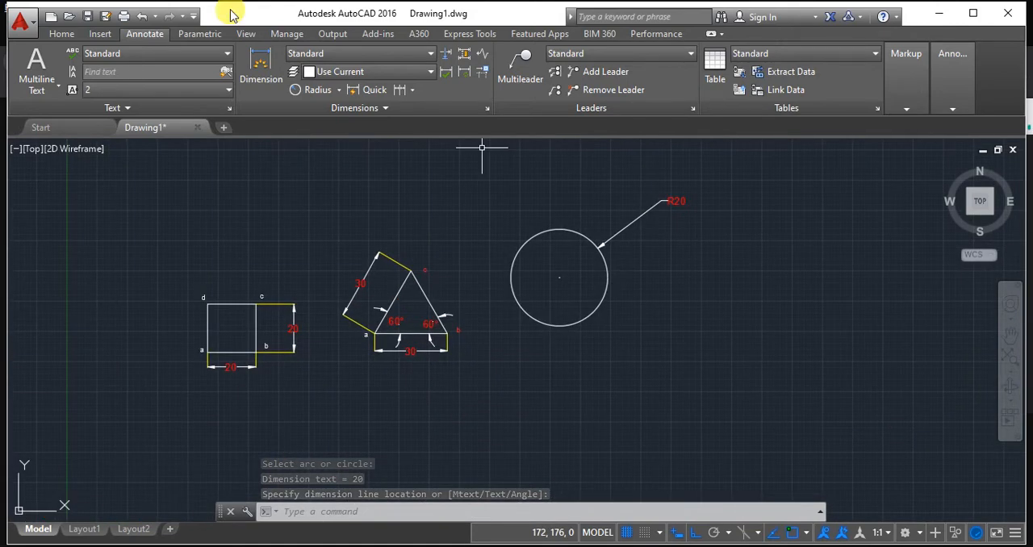
Draw a second circle by center and diameter, with diameter 40, to the right of the first circle.
{"action": "left_click", "coordinate": [61, 34]}
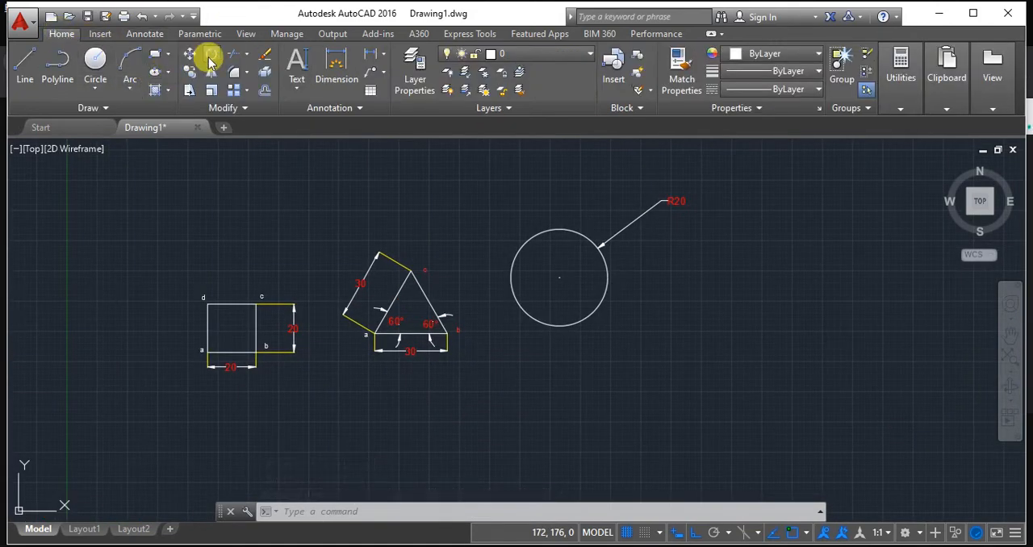
{"action": "left_click", "coordinate": [104, 91]}
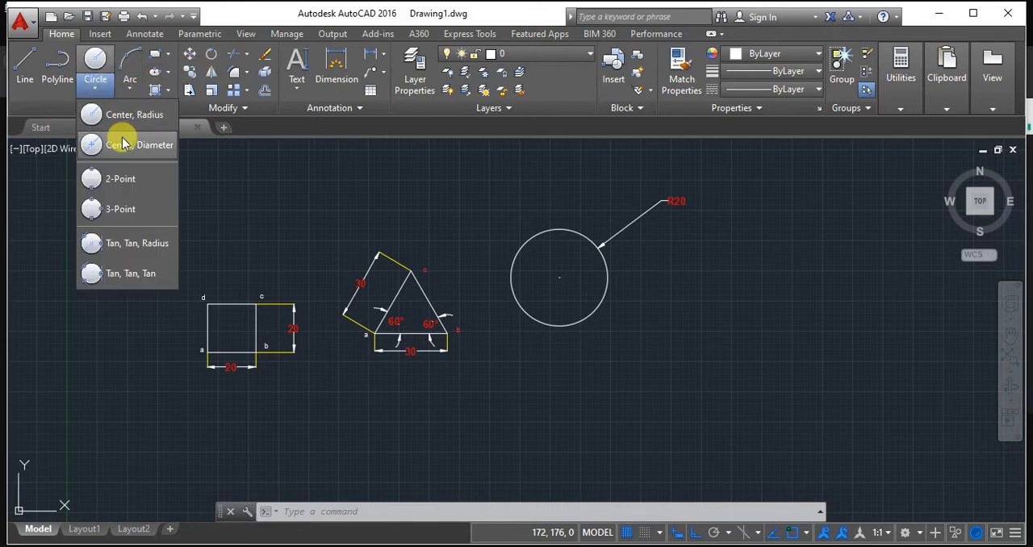
{"action": "left_click", "coordinate": [121, 138]}
{"action": "left_click", "coordinate": [755, 265]}
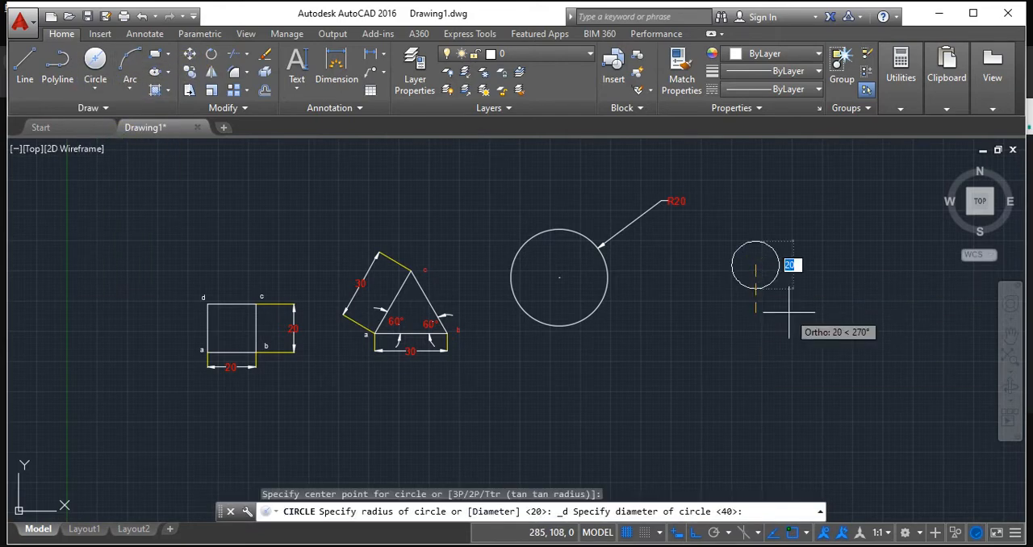
{"action": "type", "text": "1"}
{"action": "right_click", "coordinate": [789, 317]}
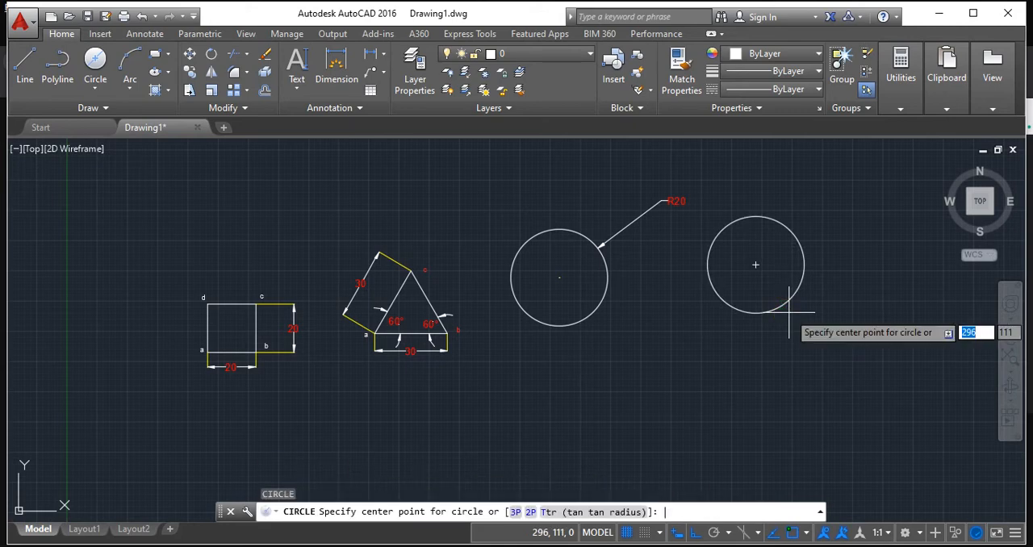
Add a diameter dimension to the second circle, placing its text outside the circle, above and to the right.
{"action": "scroll", "coordinate": [721, 215], "scroll_direction": "up", "scroll_amount": 3}
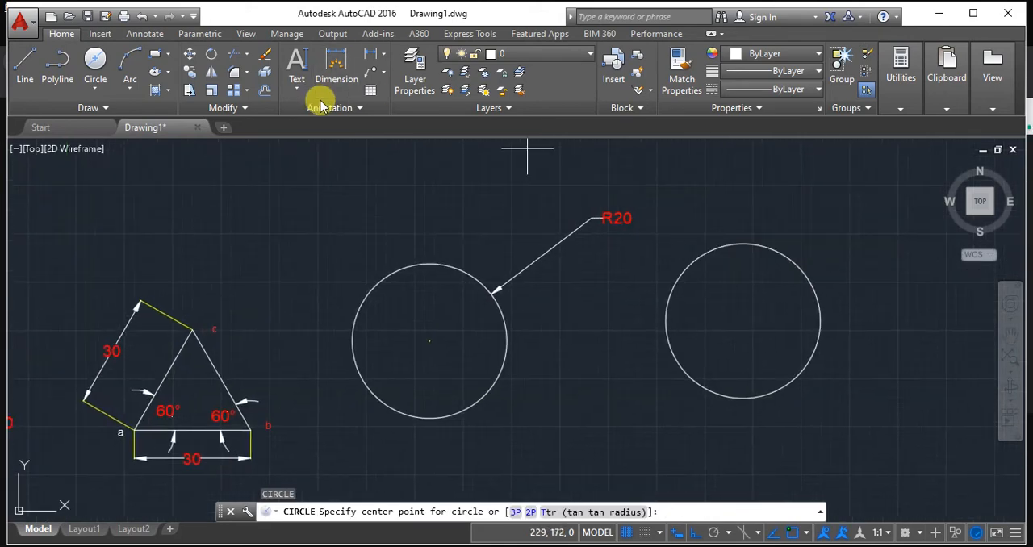
{"action": "left_click", "coordinate": [147, 34]}
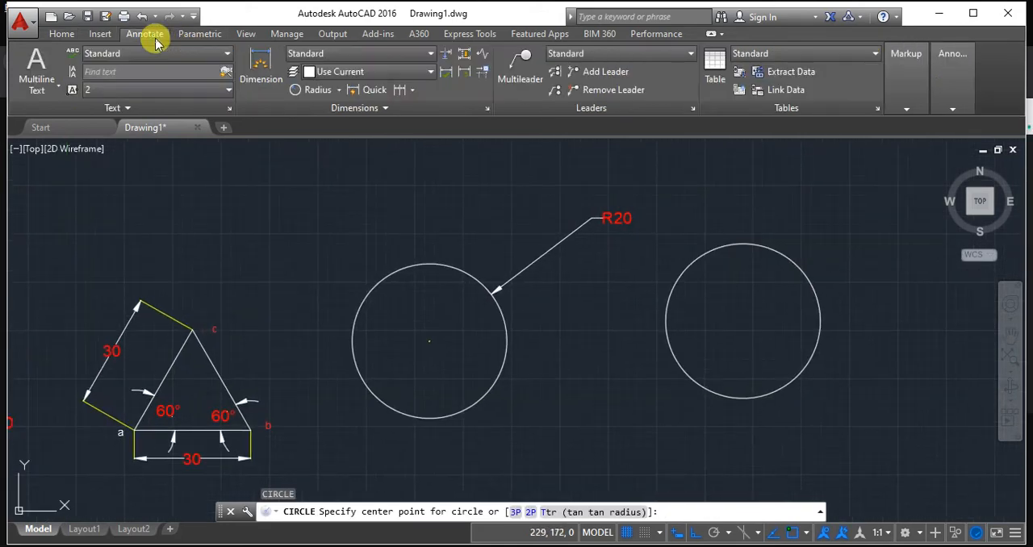
{"action": "left_click", "coordinate": [340, 92]}
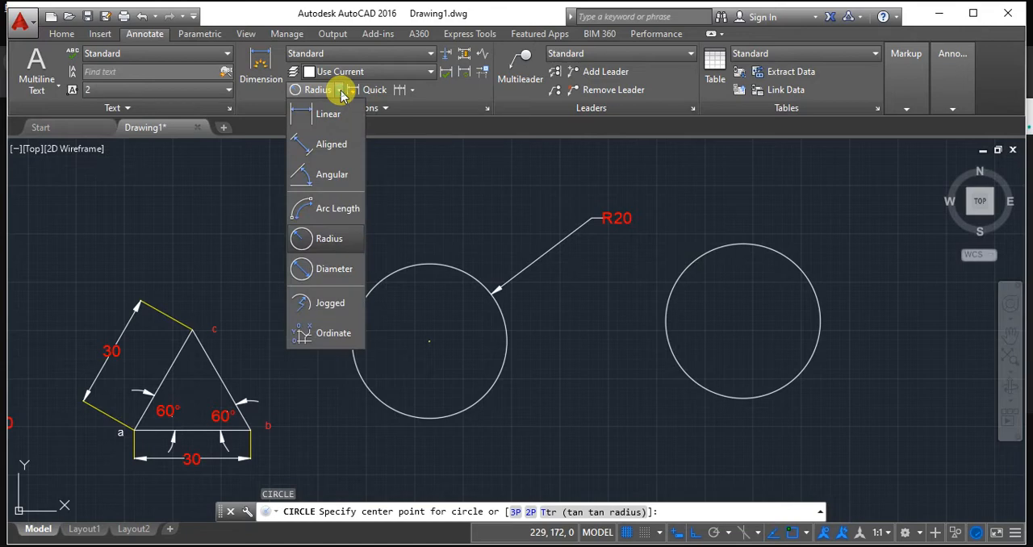
{"action": "left_click", "coordinate": [324, 267]}
{"action": "left_click", "coordinate": [739, 240]}
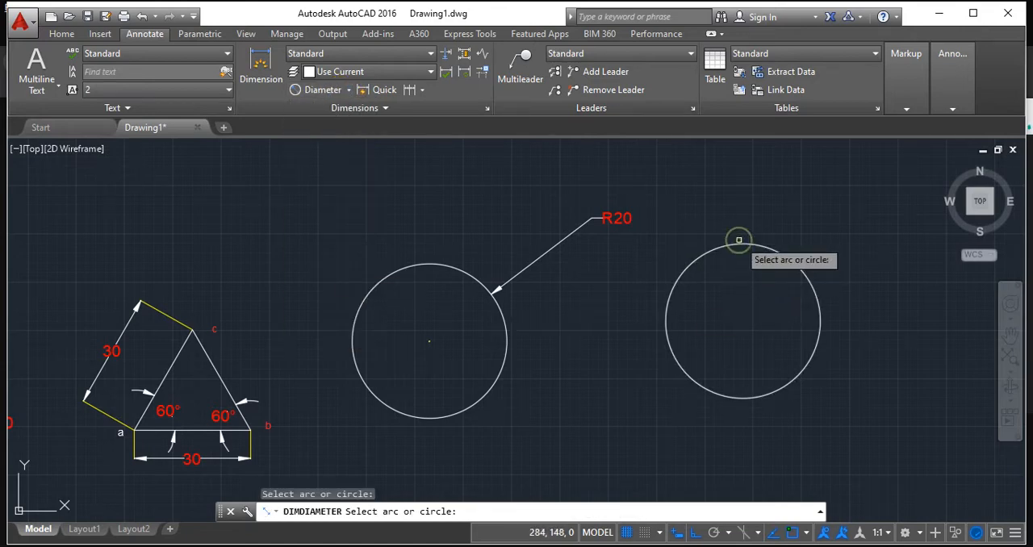
{"action": "left_click", "coordinate": [736, 244]}
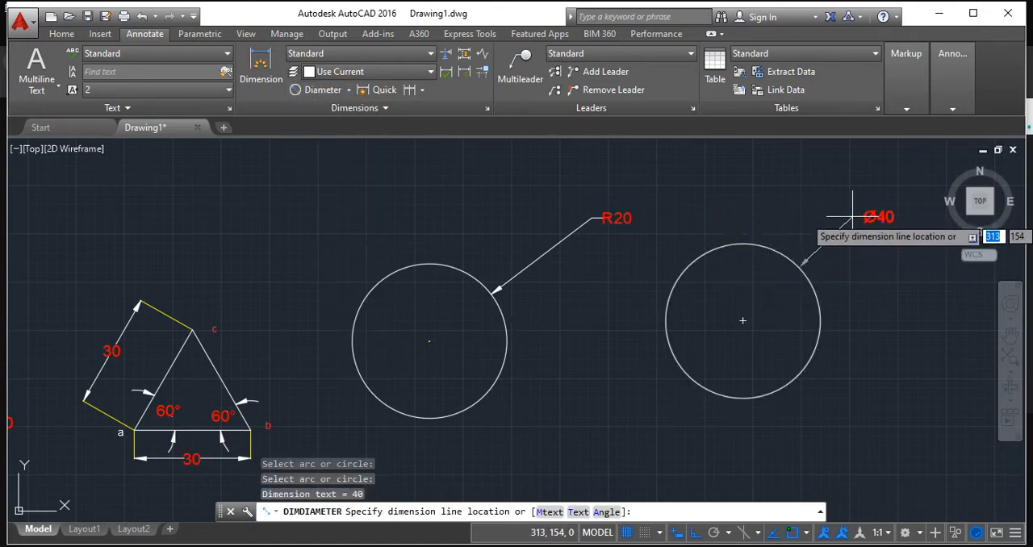
{"action": "left_click", "coordinate": [886, 216]}
{"action": "scroll", "coordinate": [885, 216], "scroll_direction": "up", "scroll_amount": 2}
{"action": "scroll", "coordinate": [886, 216], "scroll_direction": "up", "scroll_amount": 1}
{"action": "scroll", "coordinate": [887, 214], "scroll_direction": "down", "scroll_amount": 1}
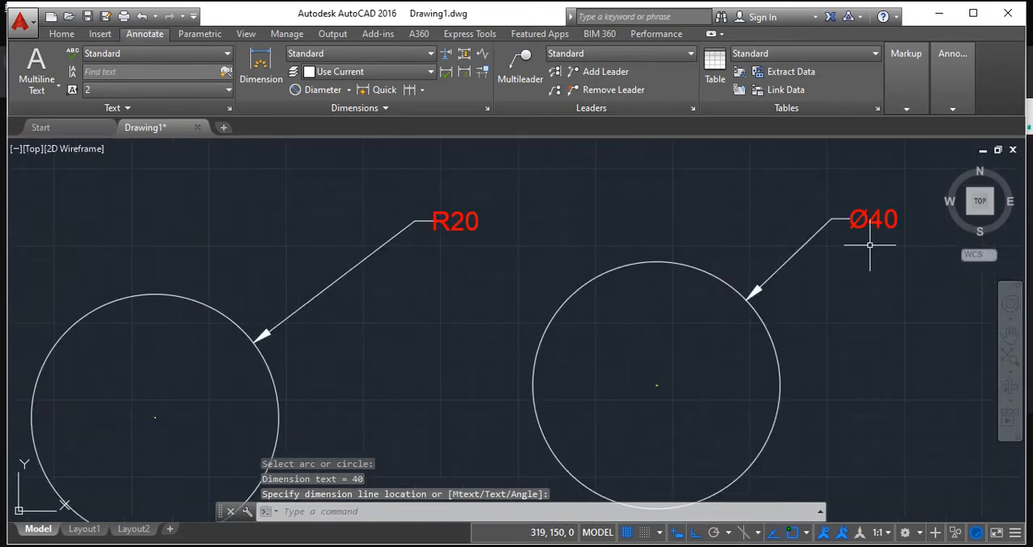
Open the list of ellipse drawing methods.
{"action": "scroll", "coordinate": [871, 247], "scroll_direction": "down", "scroll_amount": 1}
{"action": "mouse_move", "coordinate": [847, 331]}
{"action": "middle_mouse_down"}
{"action": "mouse_move", "coordinate": [799, 330]}
{"action": "mouse_move", "coordinate": [850, 332]}
{"action": "mouse_move", "coordinate": [758, 301]}
{"action": "middle_mouse_up"}
{"action": "scroll", "coordinate": [797, 331], "scroll_direction": "down", "scroll_amount": 1}
{"action": "scroll", "coordinate": [759, 282], "scroll_direction": "down", "scroll_amount": 2}
{"action": "left_click", "coordinate": [69, 36]}
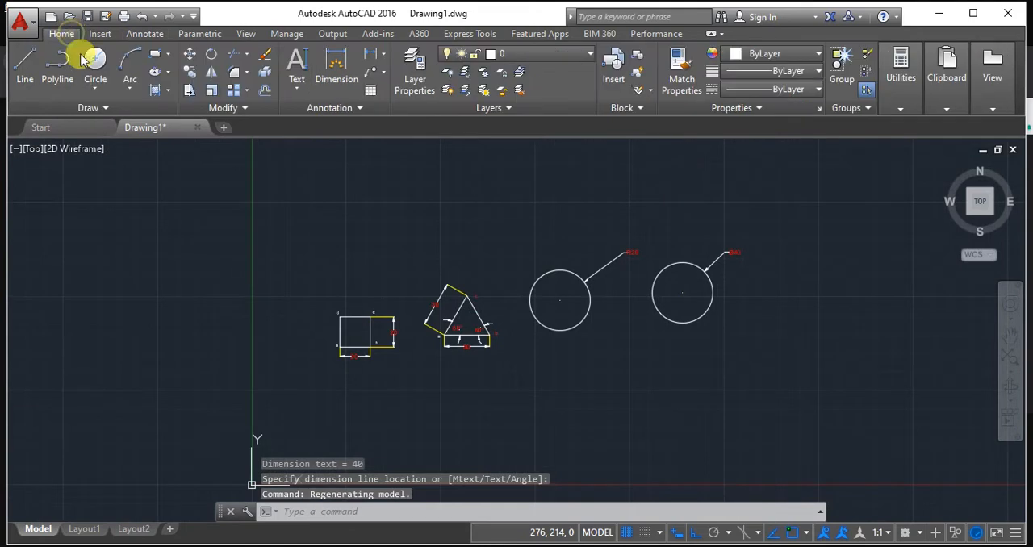
{"action": "left_click", "coordinate": [169, 72]}
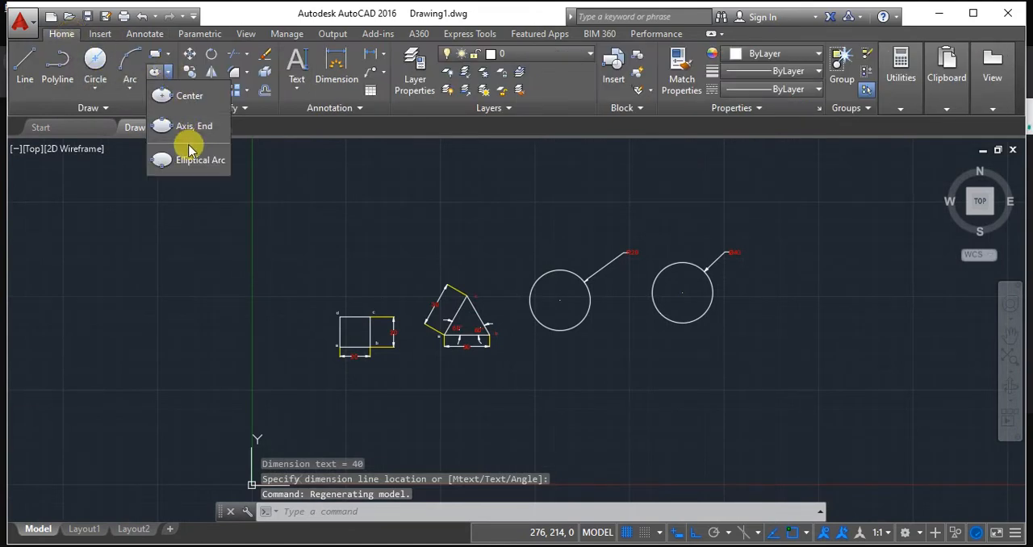
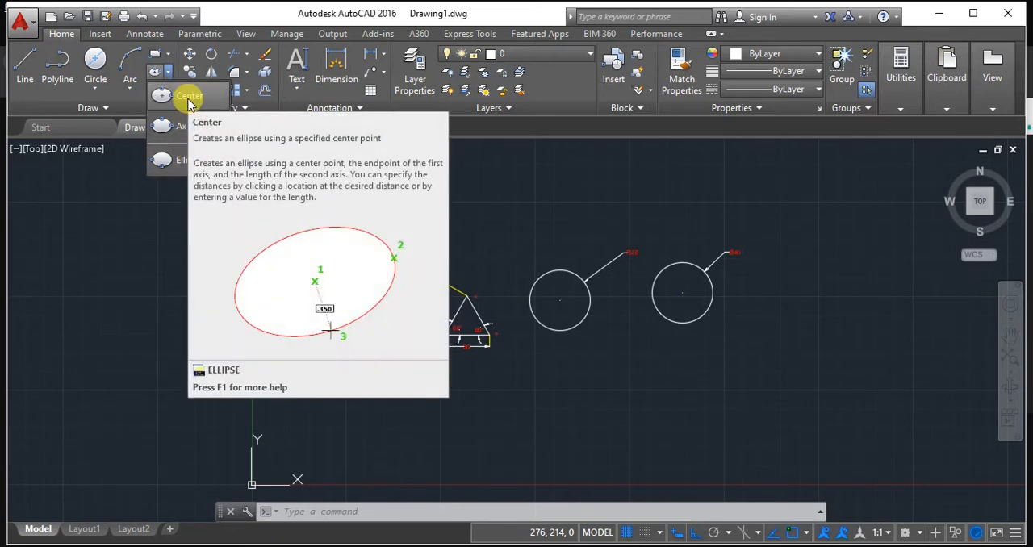
Draw an ellipse by center to the right of the circles, with a horizontal half-axis of 150 and a vertical half-axis of 70.
{"action": "left_click", "coordinate": [188, 98]}
{"action": "middle_click_drag", "start_coordinate": [707, 382], "coordinate": [424, 360]}
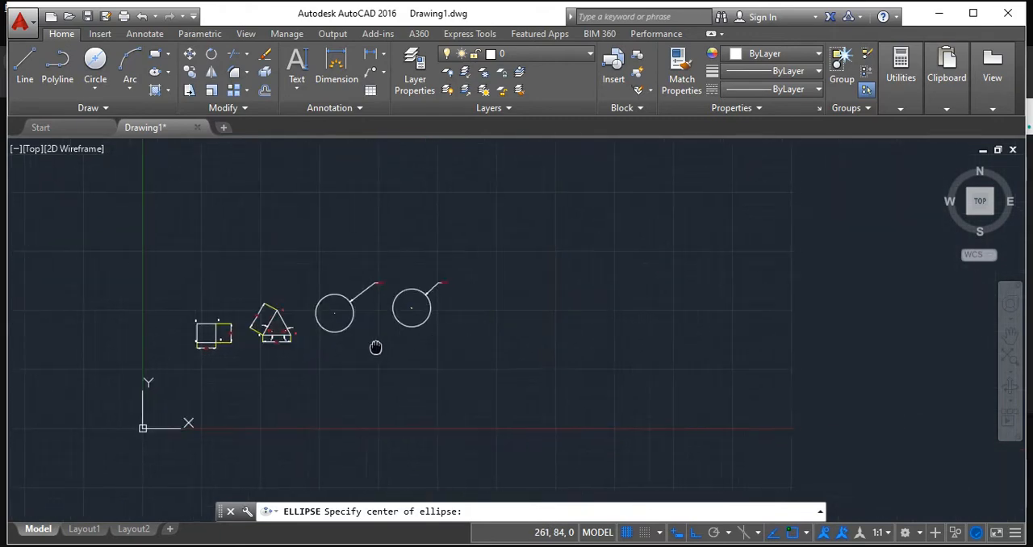
{"action": "left_click", "coordinate": [621, 274]}
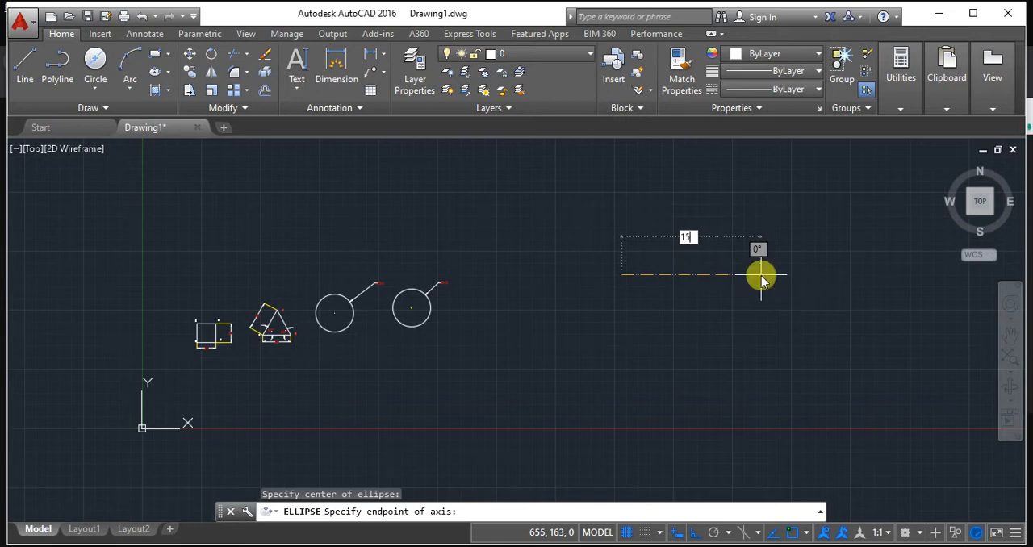
{"action": "type", "text": "150"}
{"action": "key", "text": "Return"}
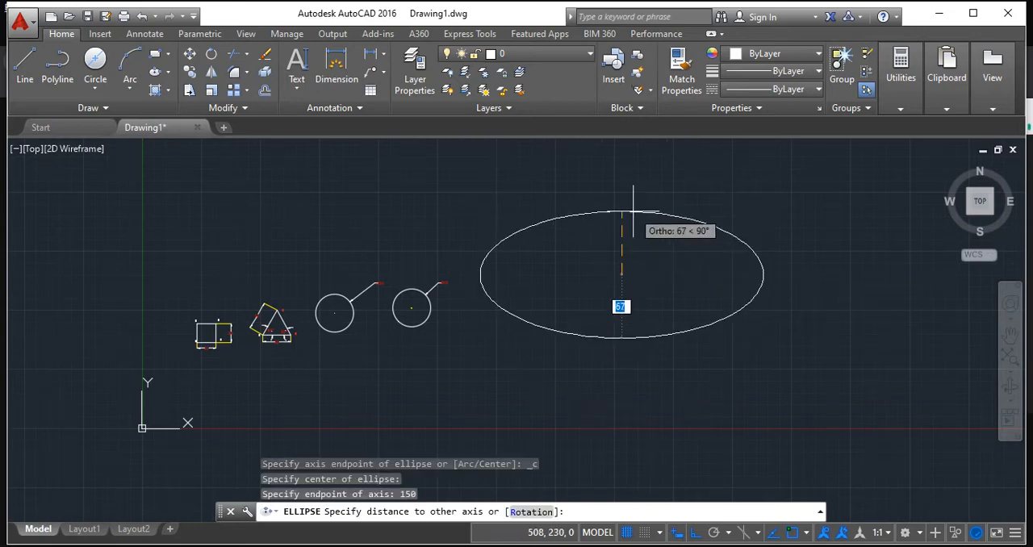
{"action": "type", "text": "70"}
{"action": "key", "text": "Return"}
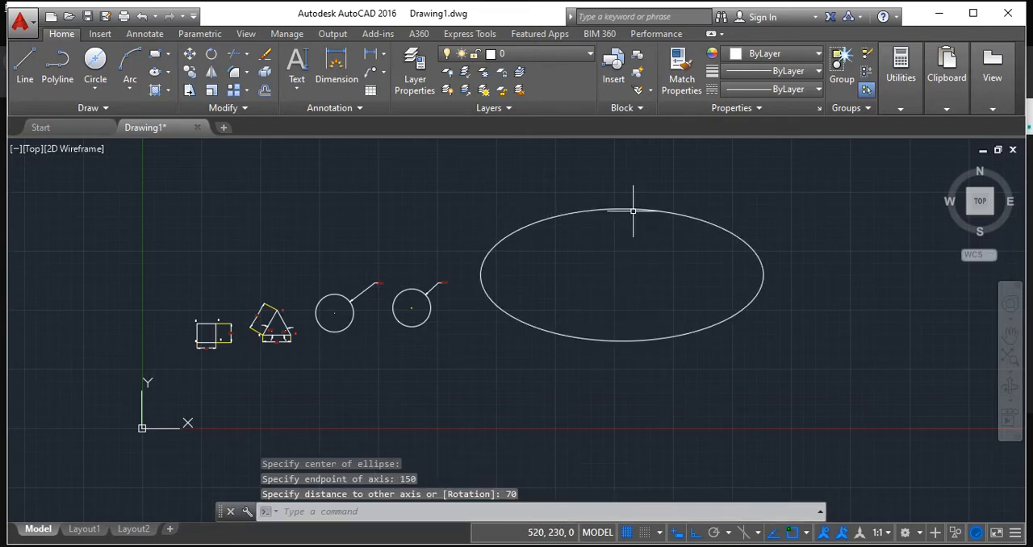
{"action": "scroll", "coordinate": [633, 211], "scroll_direction": "up", "scroll_amount": 4}
{"action": "scroll", "coordinate": [680, 282], "scroll_direction": "down", "scroll_amount": 5}
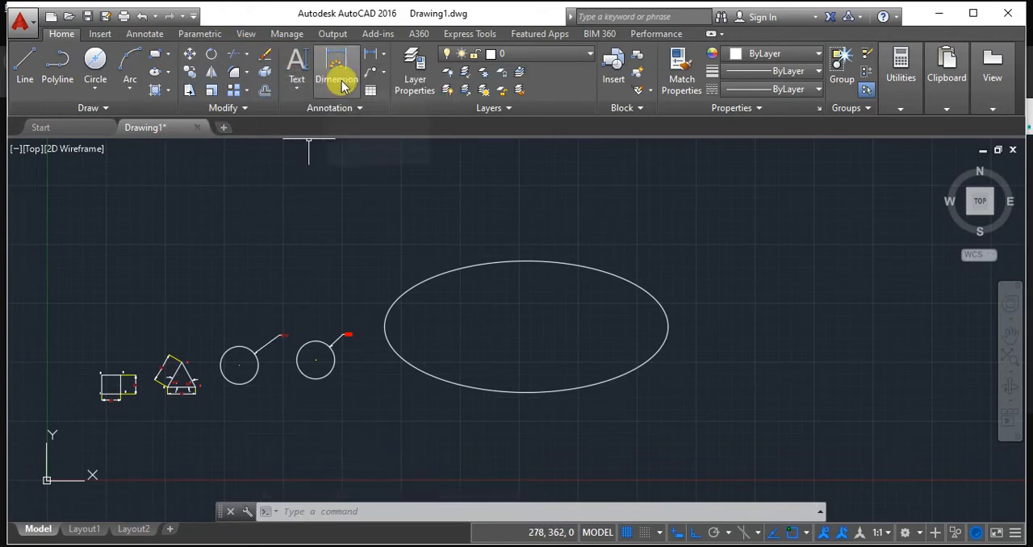
Add a linear dimension for the ellipse's full width between its left and right quadrants, placed below the ellipse.
{"action": "left_click", "coordinate": [383, 55]}
{"action": "left_click", "coordinate": [388, 75]}
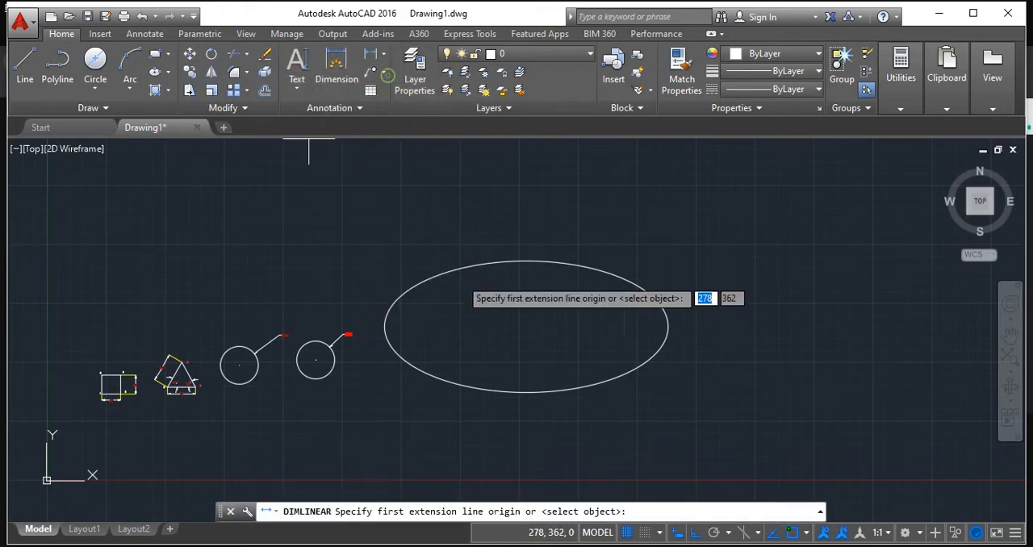
{"action": "left_click", "coordinate": [381, 326]}
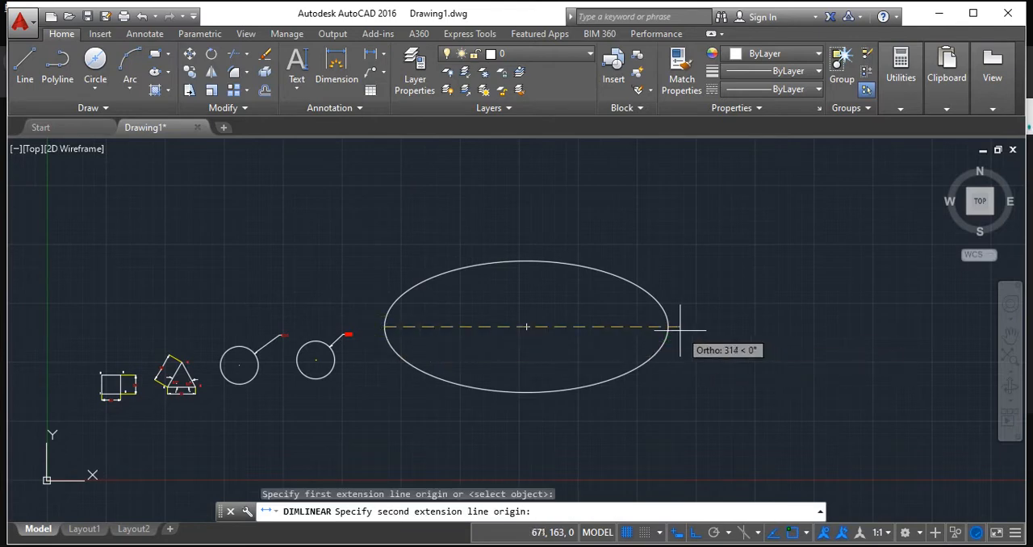
{"action": "left_click", "coordinate": [668, 327]}
{"action": "left_click", "coordinate": [670, 438]}
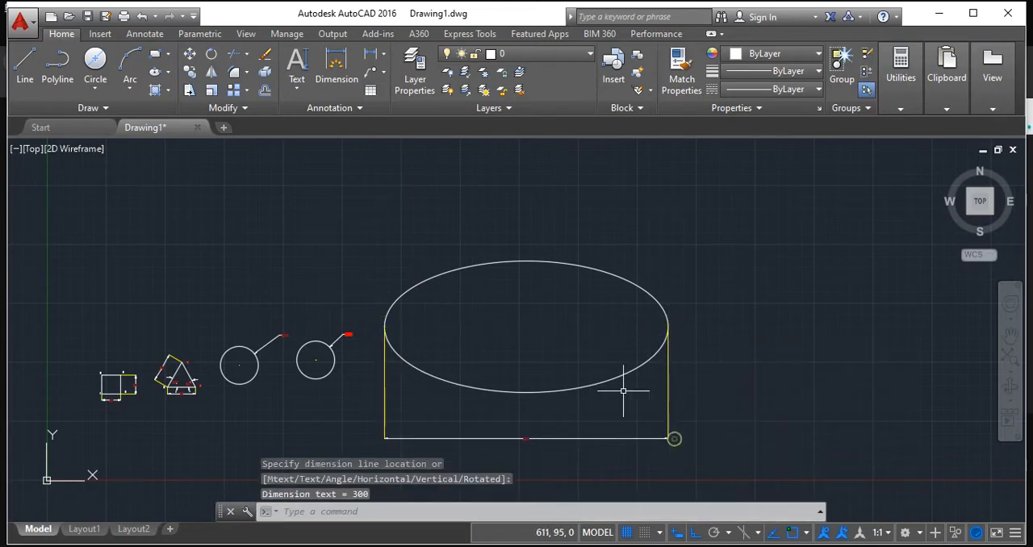
{"action": "scroll", "coordinate": [623, 391], "scroll_direction": "up", "scroll_amount": 2}
{"action": "mouse_move", "coordinate": [620, 386]}
{"action": "middle_mouse_down"}
{"action": "mouse_move", "coordinate": [723, 374]}
{"action": "mouse_move", "coordinate": [637, 359]}
{"action": "middle_mouse_up"}
{"action": "scroll", "coordinate": [723, 367], "scroll_direction": "down", "scroll_amount": 2}
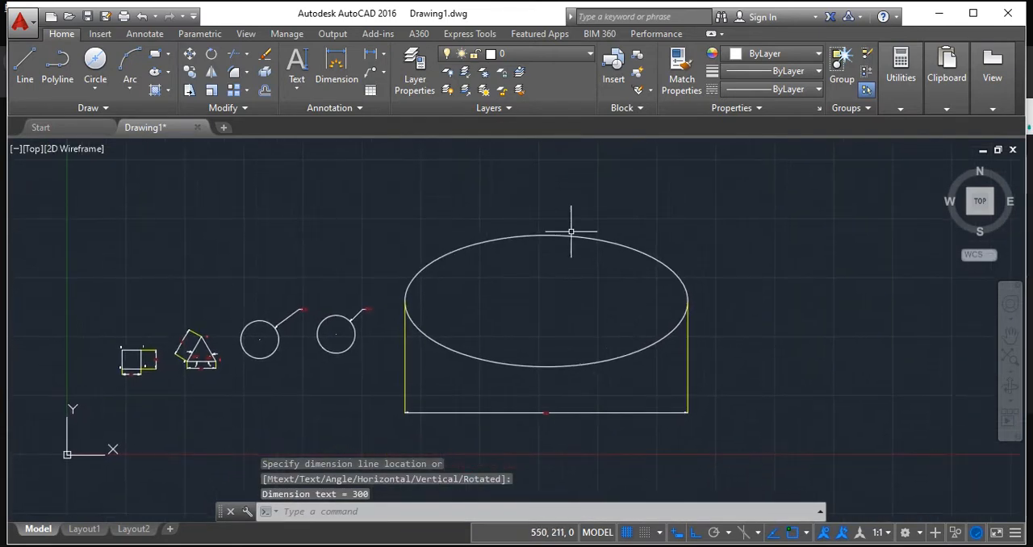
Add a linear dimension for the ellipse's full height between its top and bottom quadrants, placed to its right.
{"action": "left_click", "coordinate": [385, 55]}
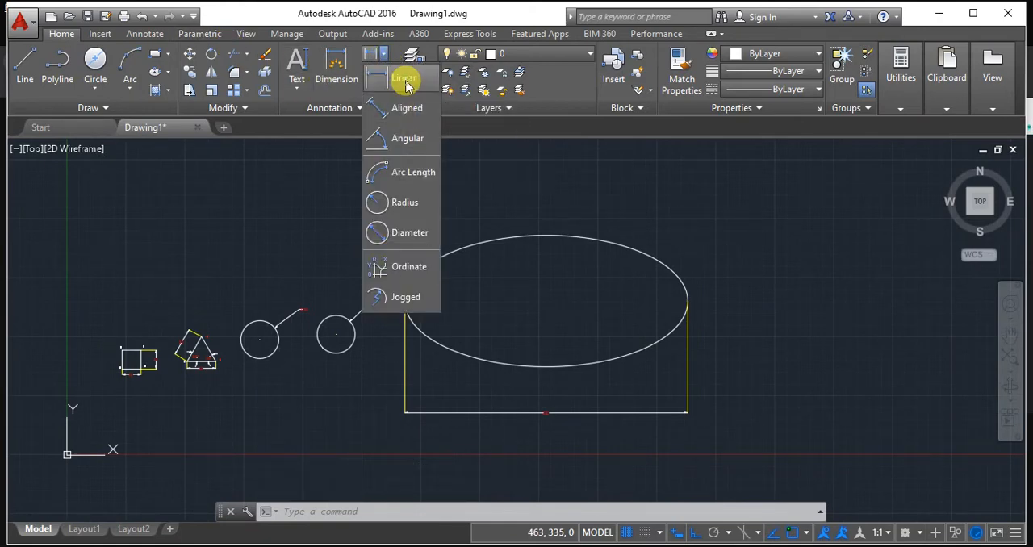
{"action": "left_click", "coordinate": [395, 81]}
{"action": "left_click", "coordinate": [545, 235]}
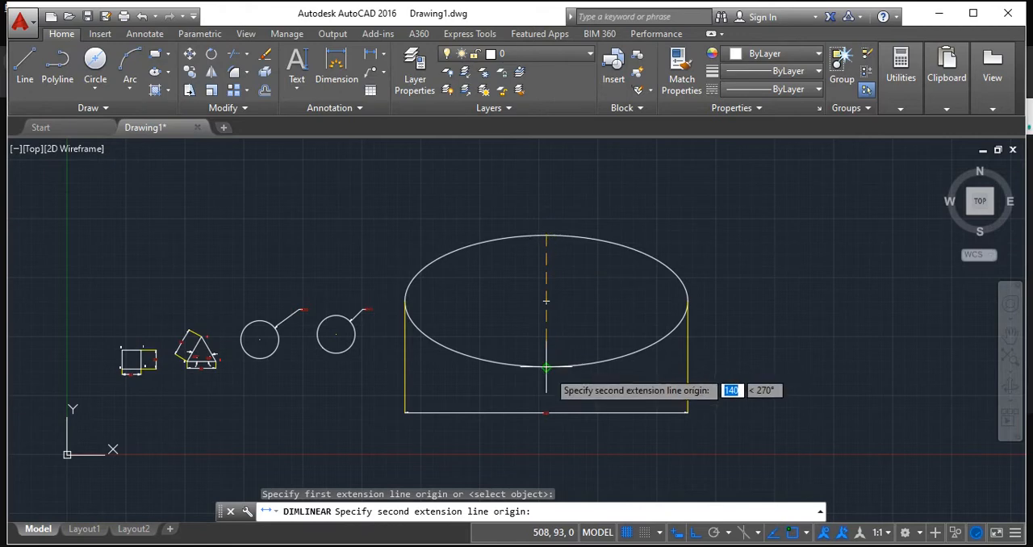
{"action": "left_click", "coordinate": [545, 367]}
{"action": "left_click", "coordinate": [762, 363]}
{"action": "scroll", "coordinate": [721, 350], "scroll_direction": "up", "scroll_amount": 5}
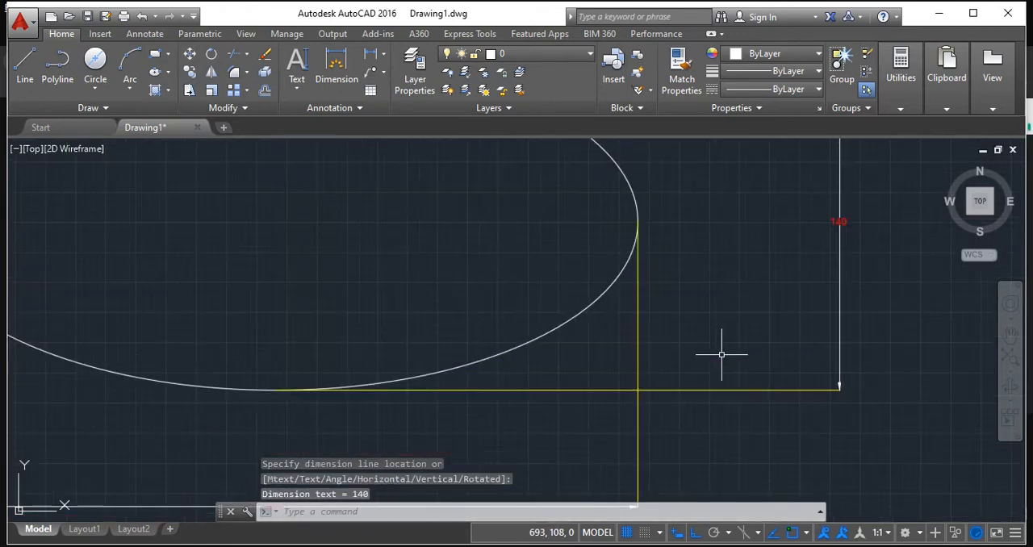
Examine the ellipse's width and height dimensions up close.
{"action": "scroll", "coordinate": [803, 361], "scroll_direction": "down", "scroll_amount": 5}
{"action": "scroll", "coordinate": [774, 346], "scroll_direction": "up", "scroll_amount": 10}
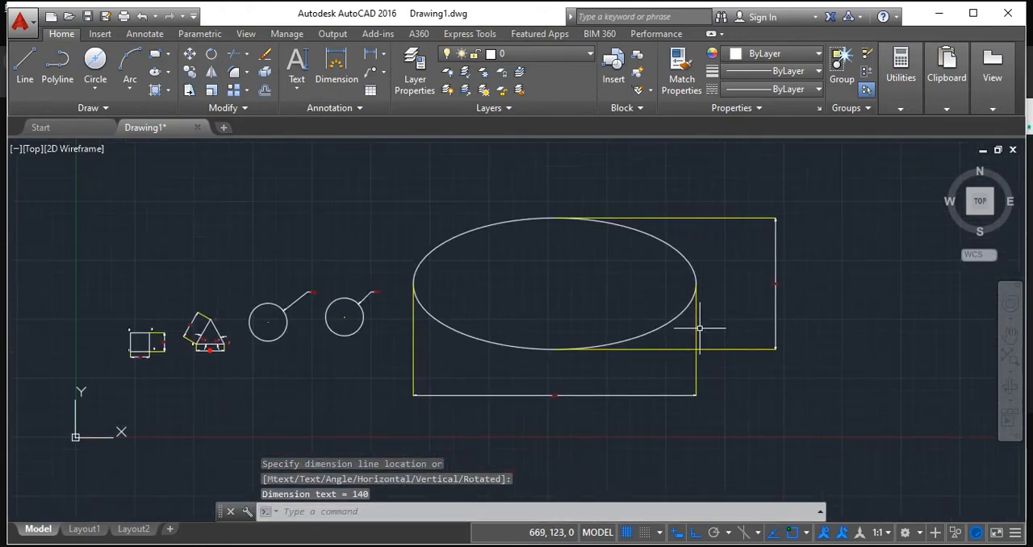
{"action": "scroll", "coordinate": [581, 343], "scroll_direction": "down", "scroll_amount": 8}
{"action": "scroll", "coordinate": [379, 413], "scroll_direction": "up", "scroll_amount": 3}
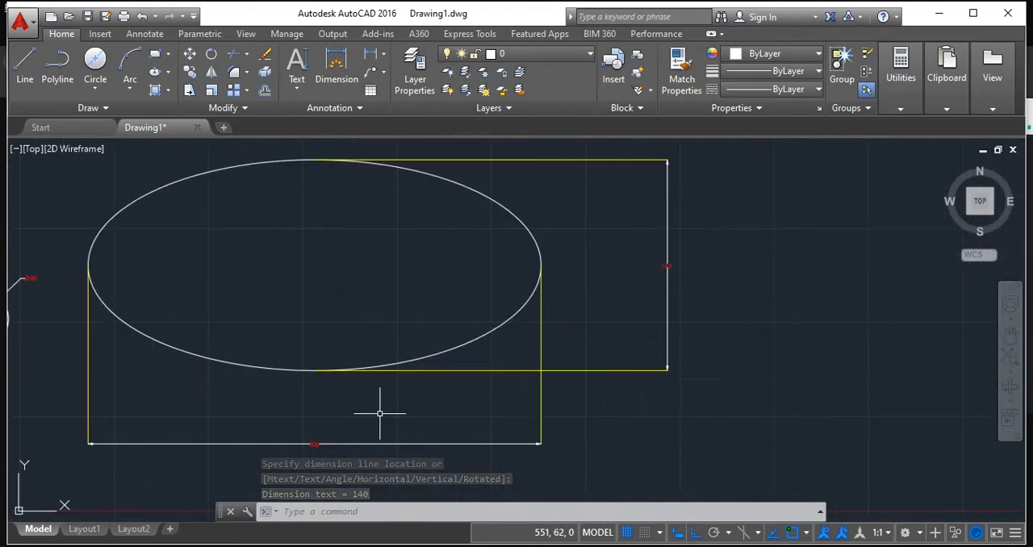
{"action": "scroll", "coordinate": [663, 276], "scroll_direction": "up", "scroll_amount": 2}
{"action": "scroll", "coordinate": [489, 321], "scroll_direction": "down", "scroll_amount": 2}
{"action": "middle_click_drag", "start_coordinate": [674, 344], "coordinate": [769, 343]}
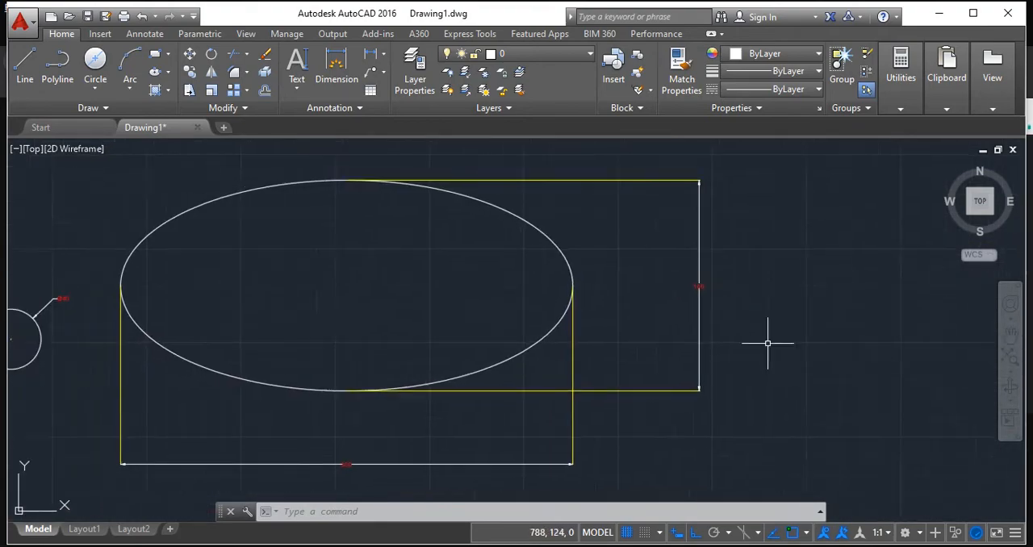
{"action": "scroll", "coordinate": [740, 326], "scroll_direction": "up", "scroll_amount": 4}
{"action": "scroll", "coordinate": [710, 304], "scroll_direction": "down", "scroll_amount": 4}
{"action": "middle_click_drag", "start_coordinate": [718, 302], "coordinate": [795, 304]}
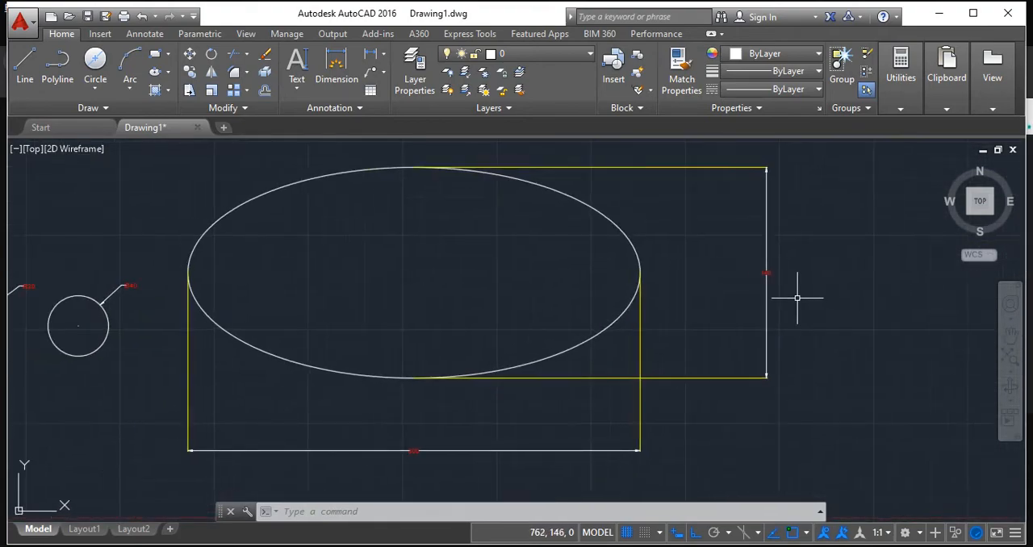
{"action": "scroll", "coordinate": [797, 297], "scroll_direction": "down", "scroll_amount": 2}
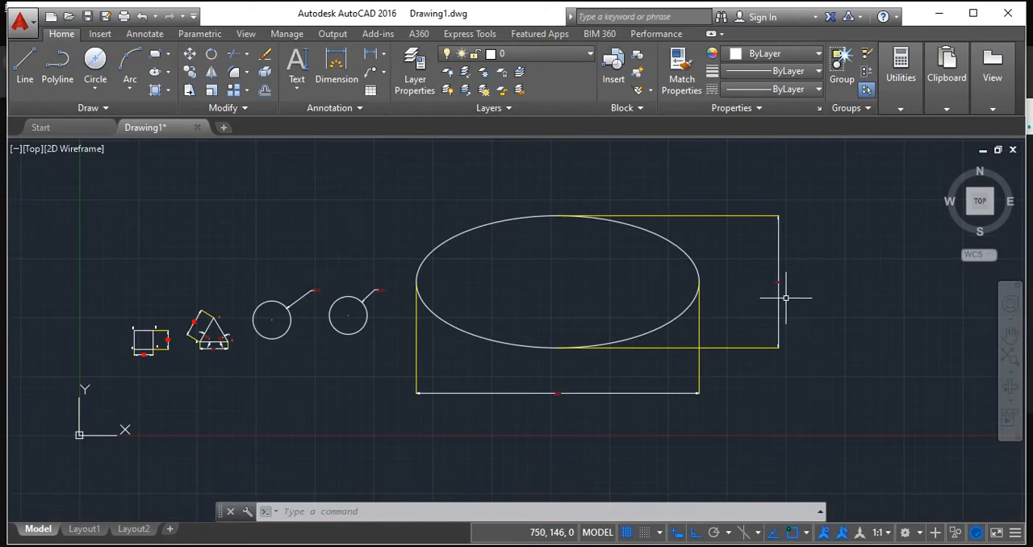
Draw a rectangle about 468 wide in the empty area to the right of the dimensioned ellipse.
{"action": "middle_click_drag", "start_coordinate": [361, 294], "coordinate": [594, 273]}
{"action": "scroll", "coordinate": [428, 319], "scroll_direction": "up", "scroll_amount": 10}
{"action": "mouse_move", "coordinate": [510, 316]}
{"action": "middle_mouse_down"}
{"action": "mouse_move", "coordinate": [630, 252]}
{"action": "mouse_move", "coordinate": [244, 251]}
{"action": "middle_mouse_up"}
{"action": "scroll", "coordinate": [630, 251], "scroll_direction": "down", "scroll_amount": 10}
{"action": "middle_click_drag", "start_coordinate": [365, 265], "coordinate": [145, 255]}
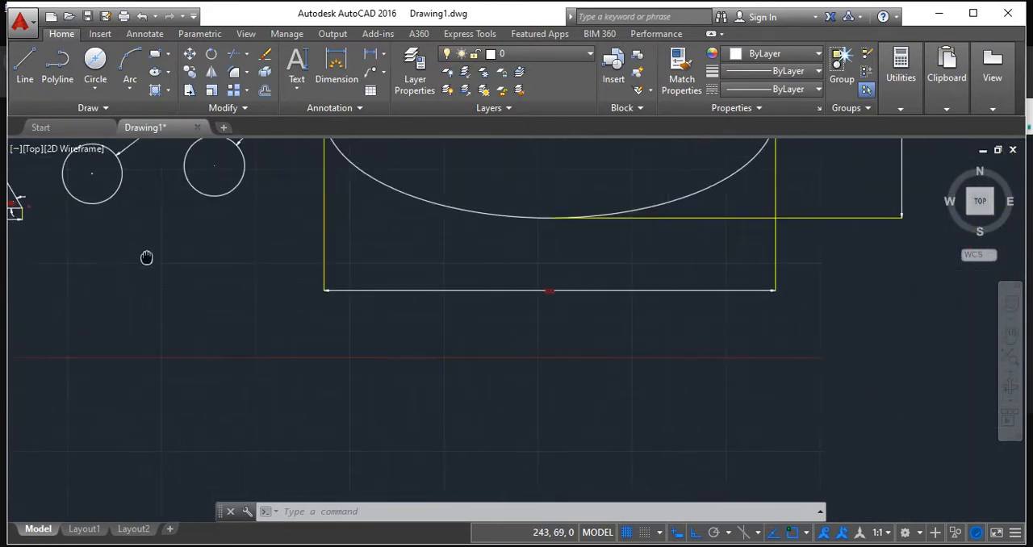
{"action": "scroll", "coordinate": [242, 290], "scroll_direction": "down", "scroll_amount": 3}
{"action": "middle_click_drag", "start_coordinate": [421, 245], "coordinate": [157, 301]}
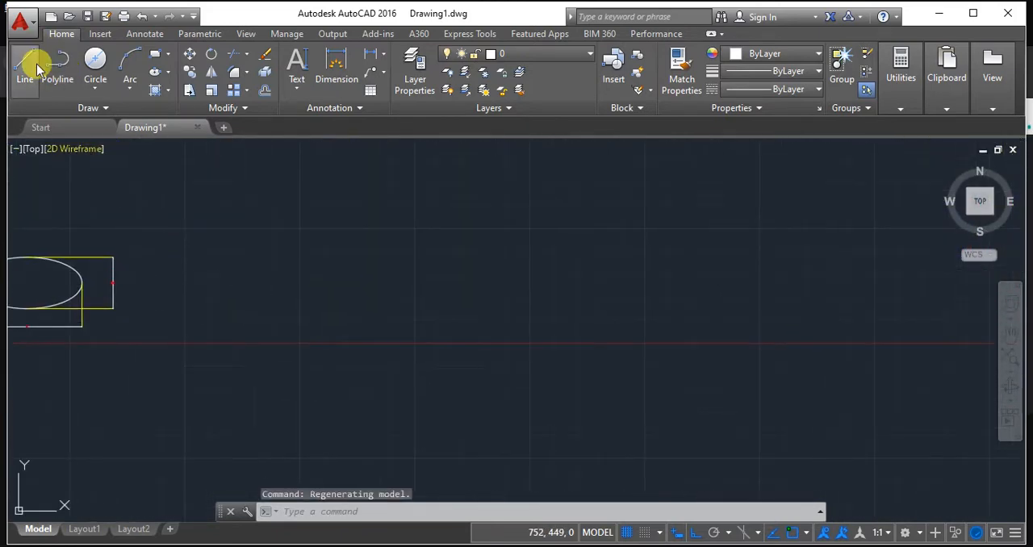
{"action": "left_click", "coordinate": [159, 56]}
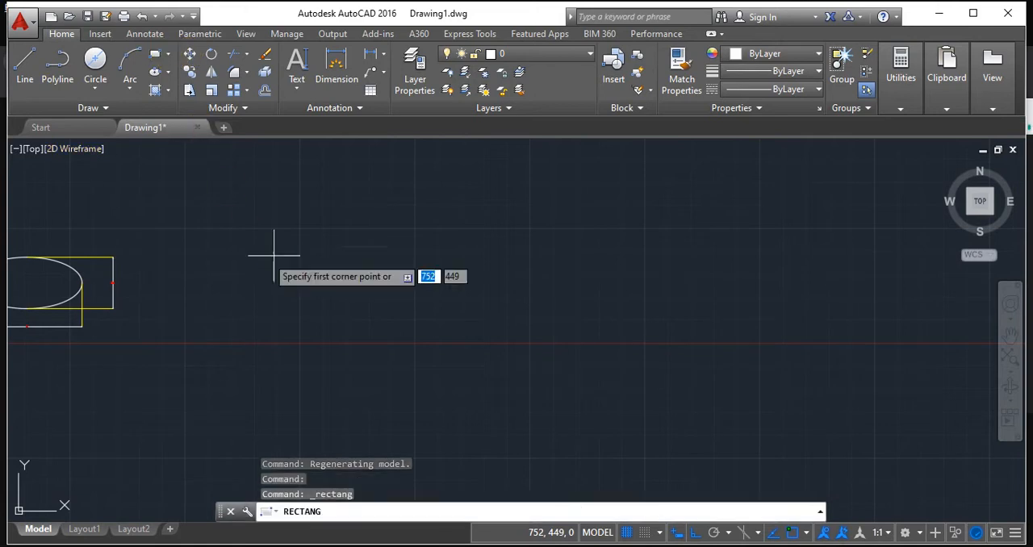
{"action": "left_click", "coordinate": [241, 216]}
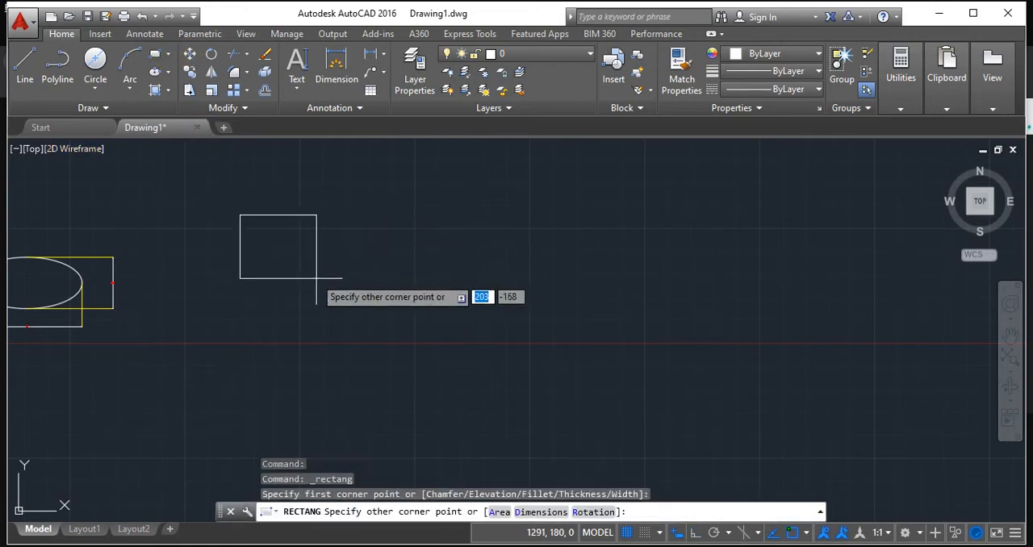
{"action": "left_click", "coordinate": [412, 314]}
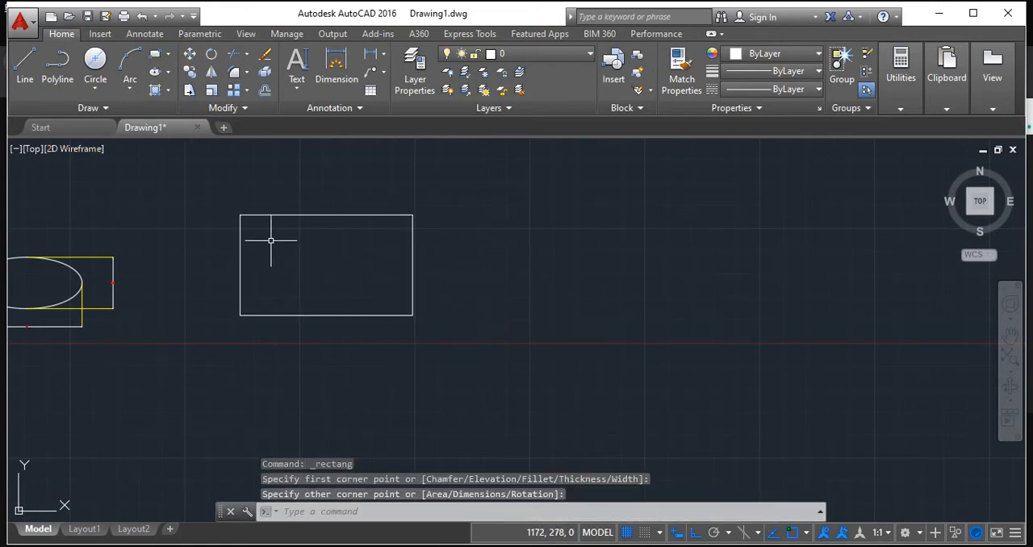
Draw a second rectangle about 382 wide inside the first one, leaving a margin on all sides.
{"action": "key", "text": "Return"}
{"action": "left_click", "coordinate": [273, 237]}
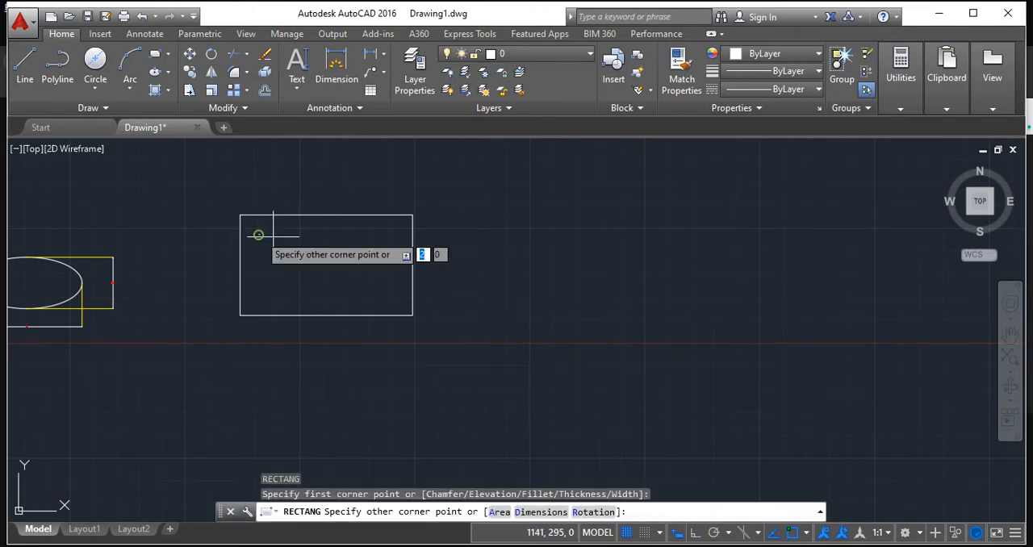
{"action": "left_click", "coordinate": [399, 297]}
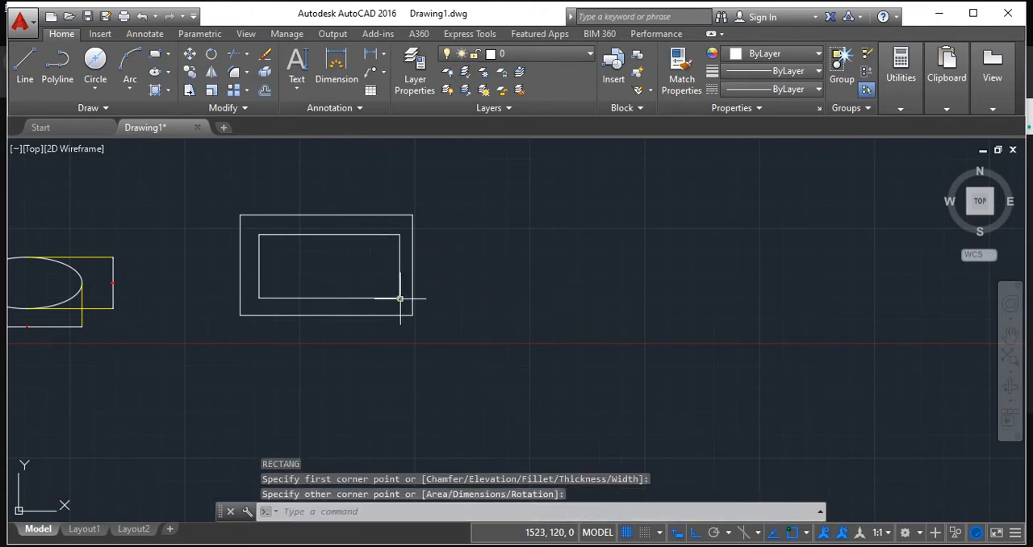
{"action": "scroll", "coordinate": [426, 295], "scroll_direction": "up", "scroll_amount": 2}
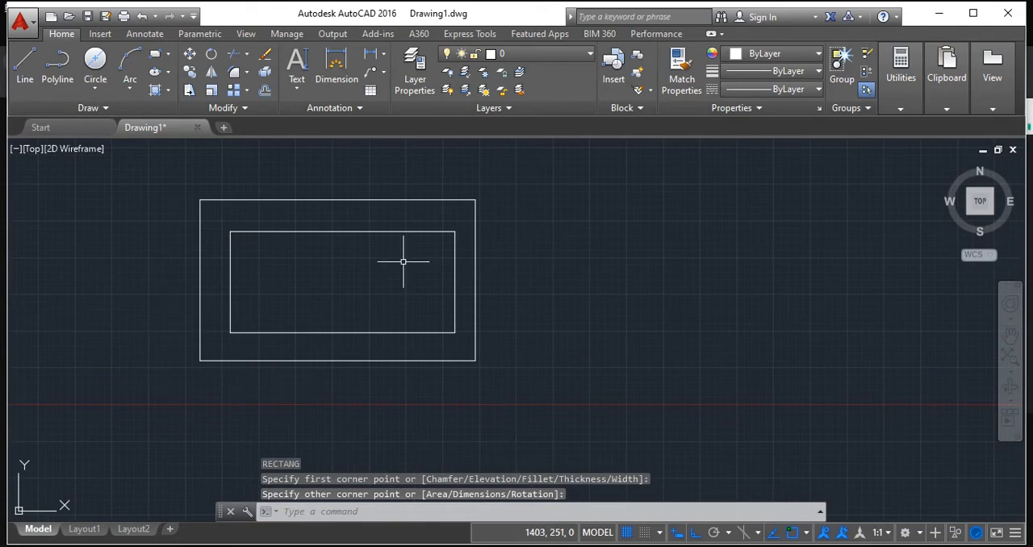
{"action": "scroll", "coordinate": [445, 338], "scroll_direction": "up", "scroll_amount": 2}
{"action": "middle_click_drag", "start_coordinate": [530, 344], "coordinate": [579, 326]}
{"action": "scroll", "coordinate": [579, 324], "scroll_direction": "down", "scroll_amount": 2}
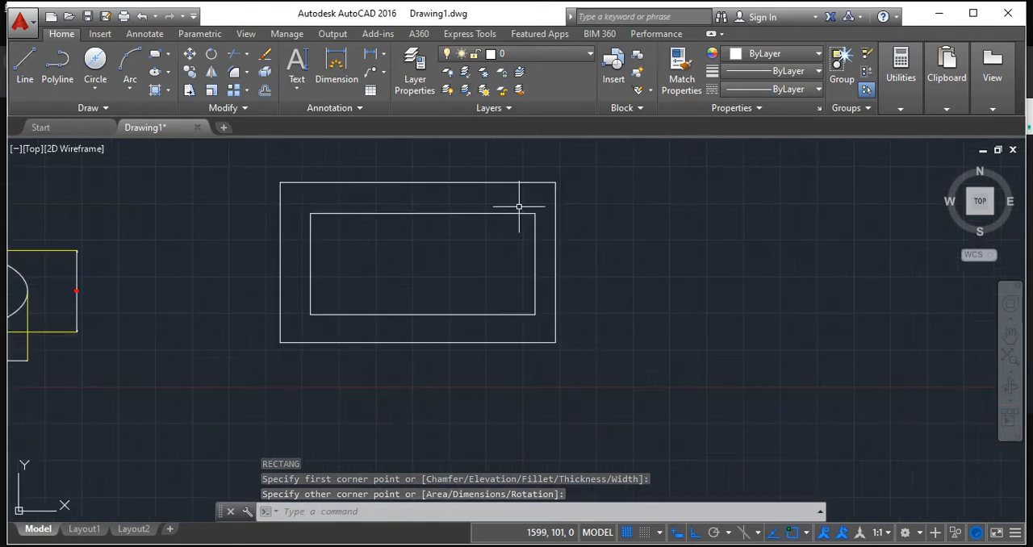
Add a linear dimension for the inner rectangle's bottom edge, placed below both rectangles.
{"action": "left_click", "coordinate": [383, 53]}
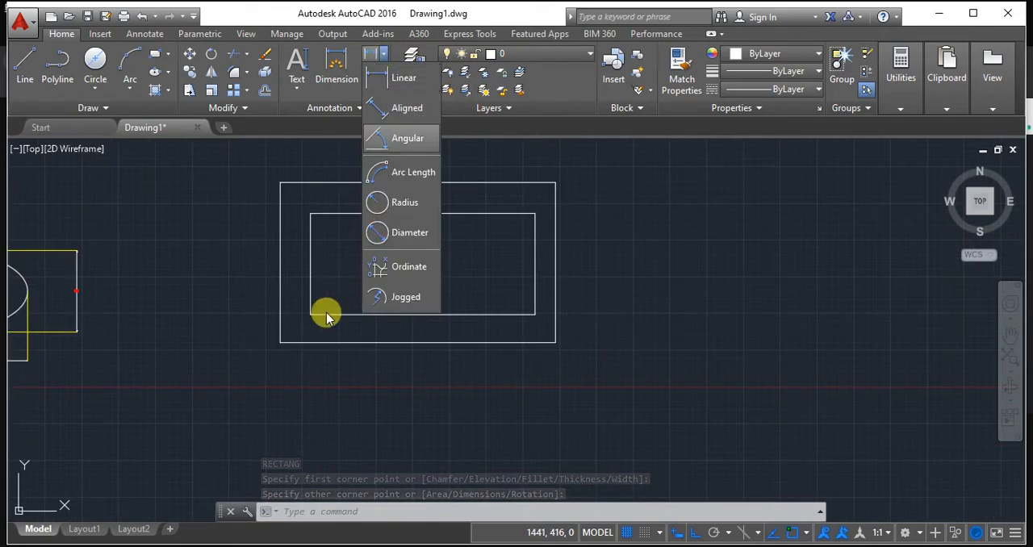
{"action": "left_click", "coordinate": [395, 85]}
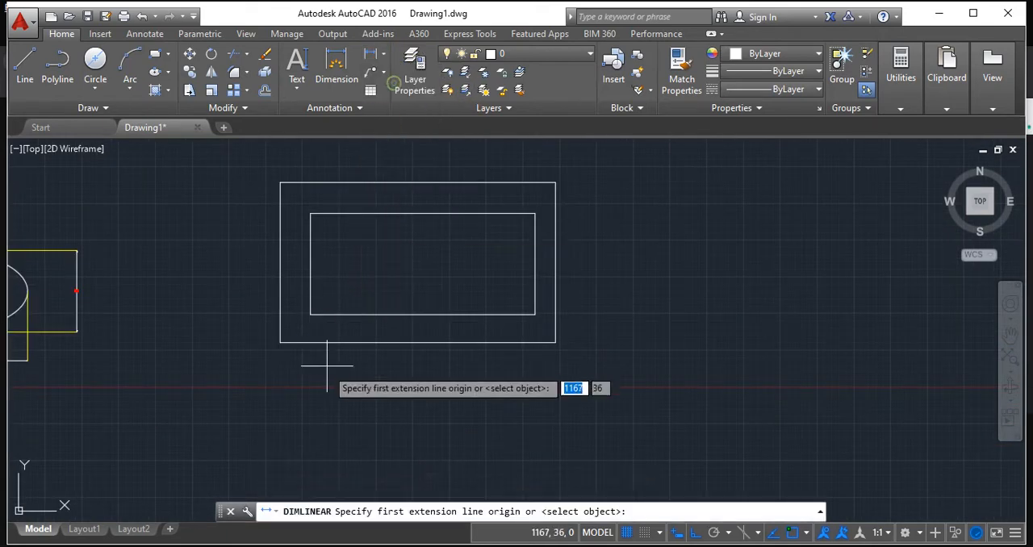
{"action": "left_click", "coordinate": [310, 314]}
{"action": "left_click", "coordinate": [535, 314]}
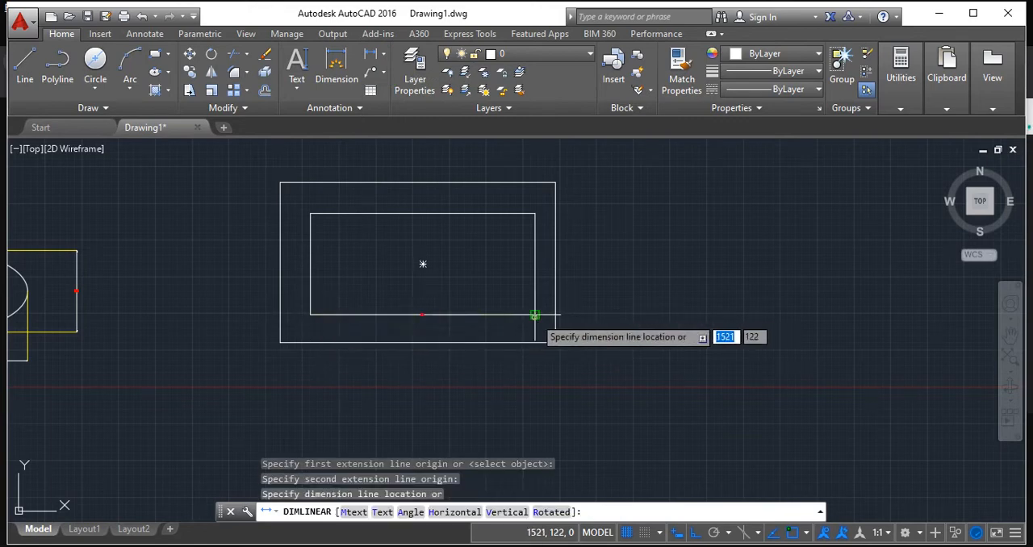
{"action": "left_click", "coordinate": [539, 387]}
{"action": "scroll", "coordinate": [572, 386], "scroll_direction": "up", "scroll_amount": 2}
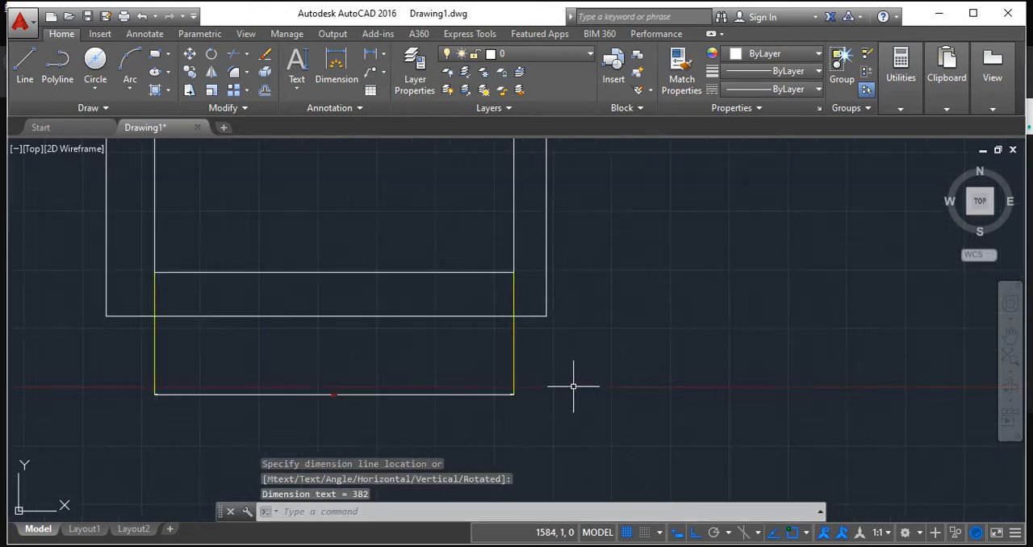
{"action": "scroll", "coordinate": [573, 387], "scroll_direction": "up", "scroll_amount": 2}
{"action": "scroll", "coordinate": [193, 400], "scroll_direction": "up", "scroll_amount": 6}
{"action": "middle_click_drag", "start_coordinate": [194, 401], "coordinate": [459, 345]}
{"action": "scroll", "coordinate": [459, 345], "scroll_direction": "down", "scroll_amount": 6}
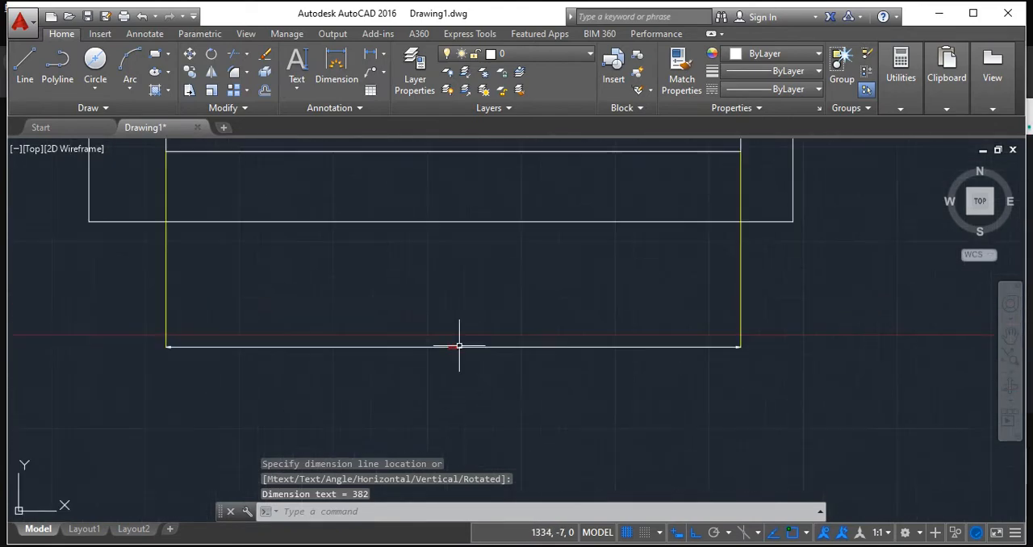
{"action": "scroll", "coordinate": [459, 346], "scroll_direction": "down", "scroll_amount": 2}
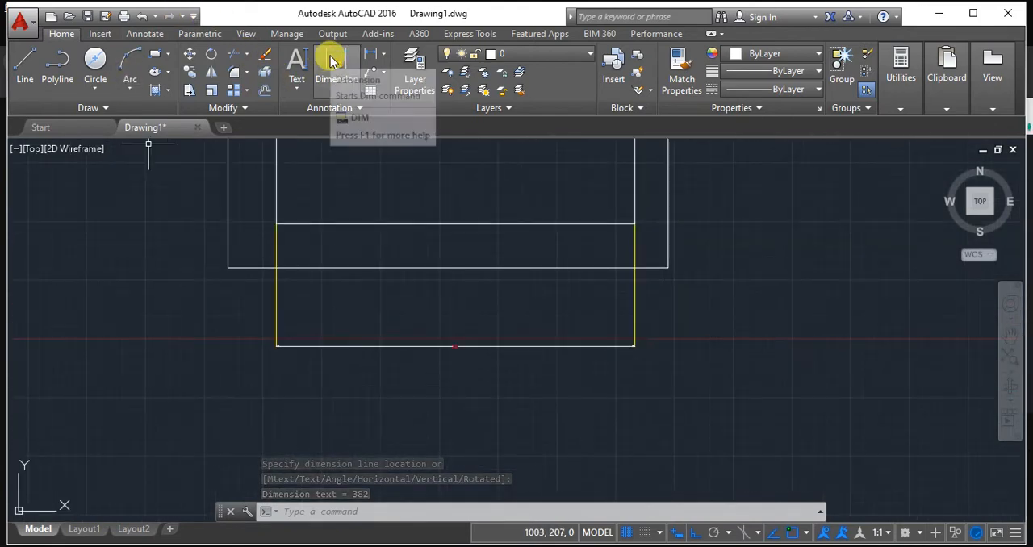
Add a linear dimension for the outer rectangle's bottom edge, placed below the inner rectangle's width dimension.
{"action": "left_click", "coordinate": [370, 54]}
{"action": "left_click", "coordinate": [228, 267]}
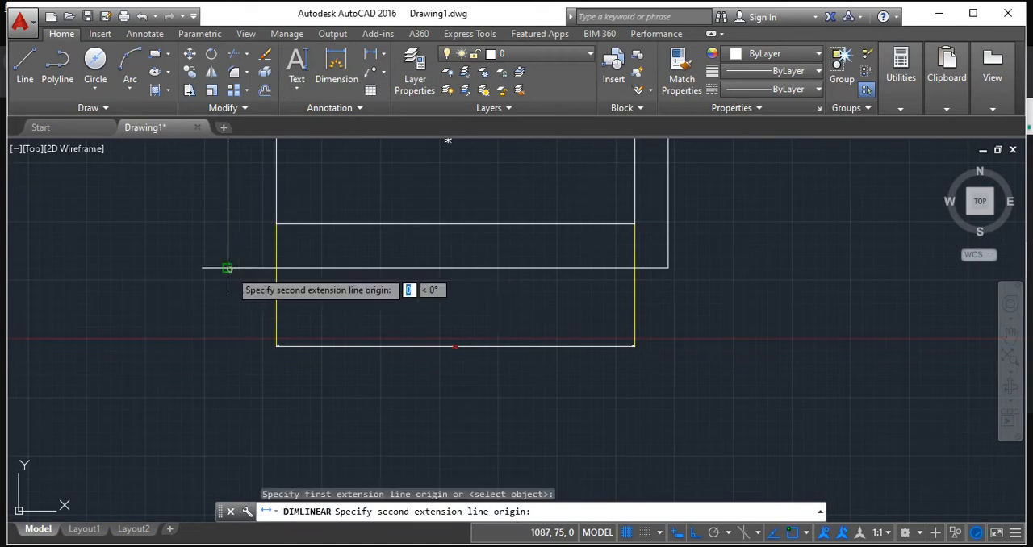
{"action": "left_click", "coordinate": [668, 267]}
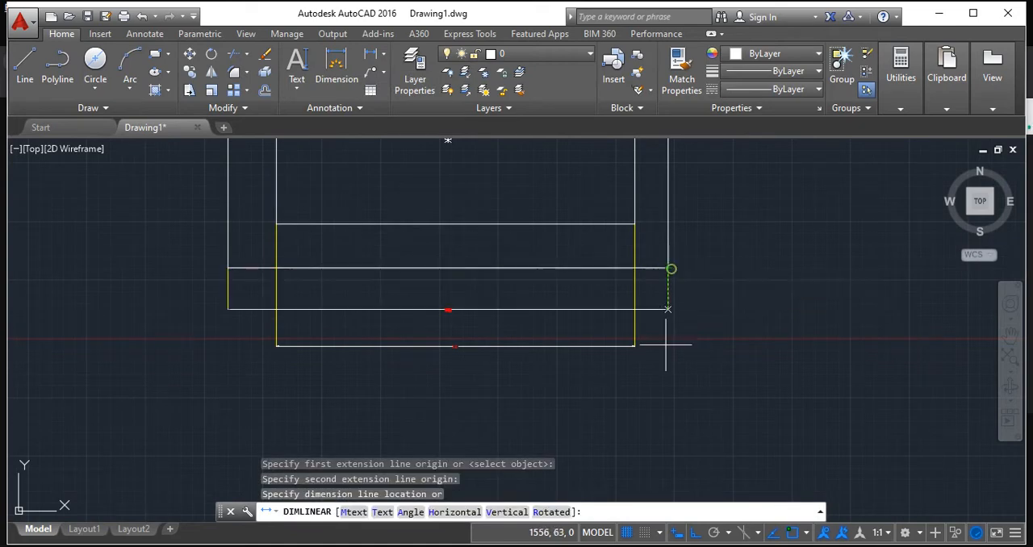
{"action": "left_click", "coordinate": [654, 403]}
{"action": "scroll", "coordinate": [410, 358], "scroll_direction": "up", "scroll_amount": 4}
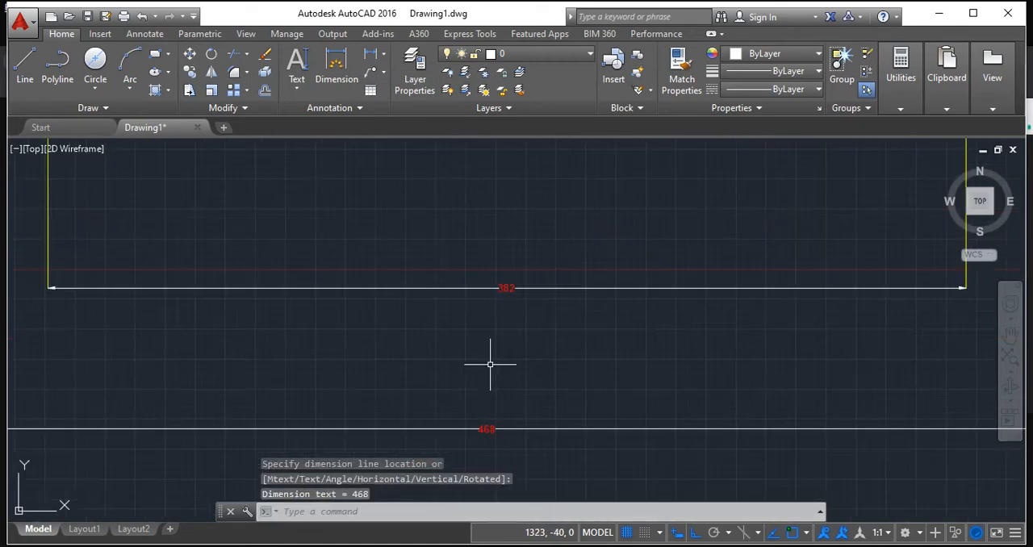
Add a linear dimension for the outer rectangle's right edge, placed well to the right of both rectangles.
{"action": "scroll", "coordinate": [525, 371], "scroll_direction": "down", "scroll_amount": 5}
{"action": "middle_click_drag", "start_coordinate": [571, 376], "coordinate": [473, 338]}
{"action": "scroll", "coordinate": [414, 339], "scroll_direction": "down", "scroll_amount": 2}
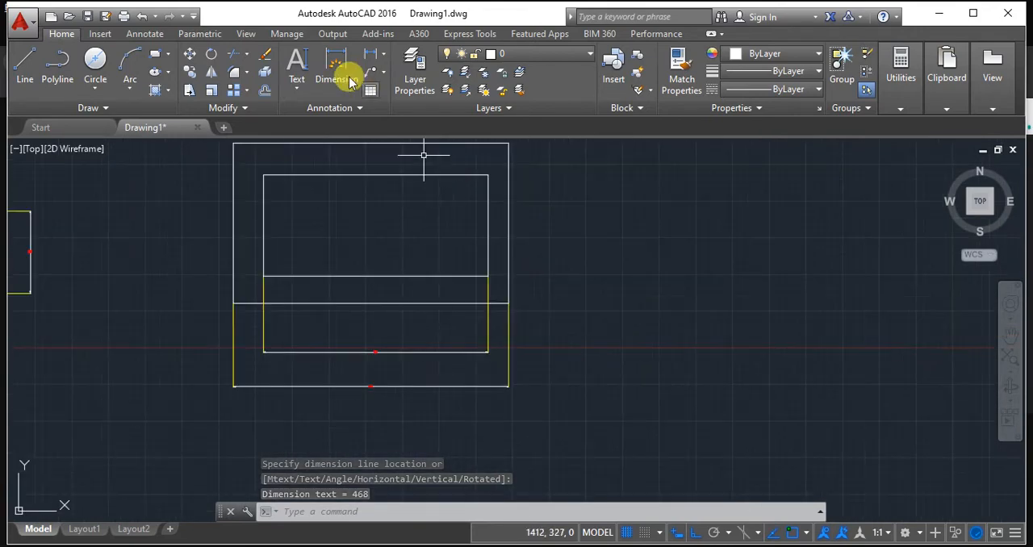
{"action": "left_click", "coordinate": [371, 54]}
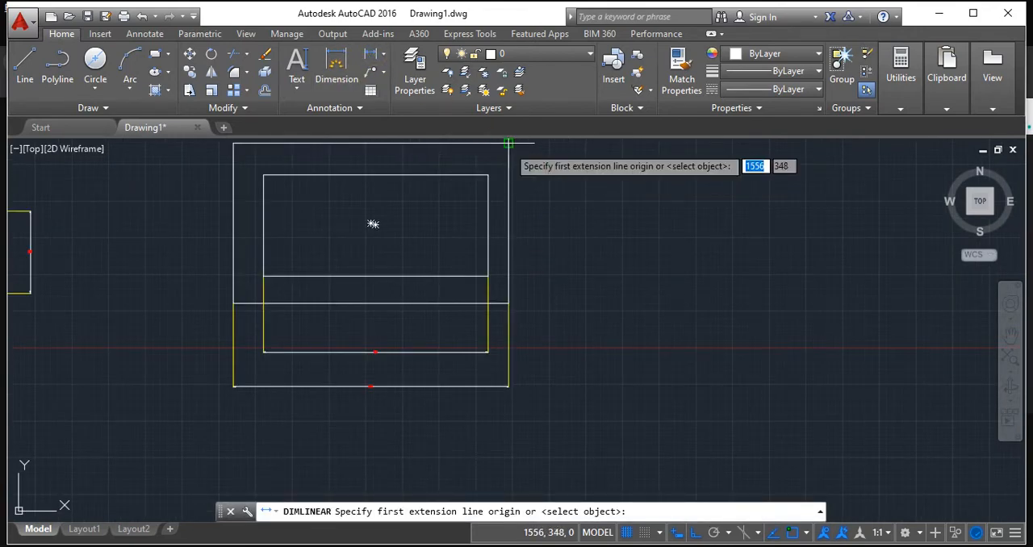
{"action": "left_click", "coordinate": [508, 143]}
{"action": "left_click", "coordinate": [508, 303]}
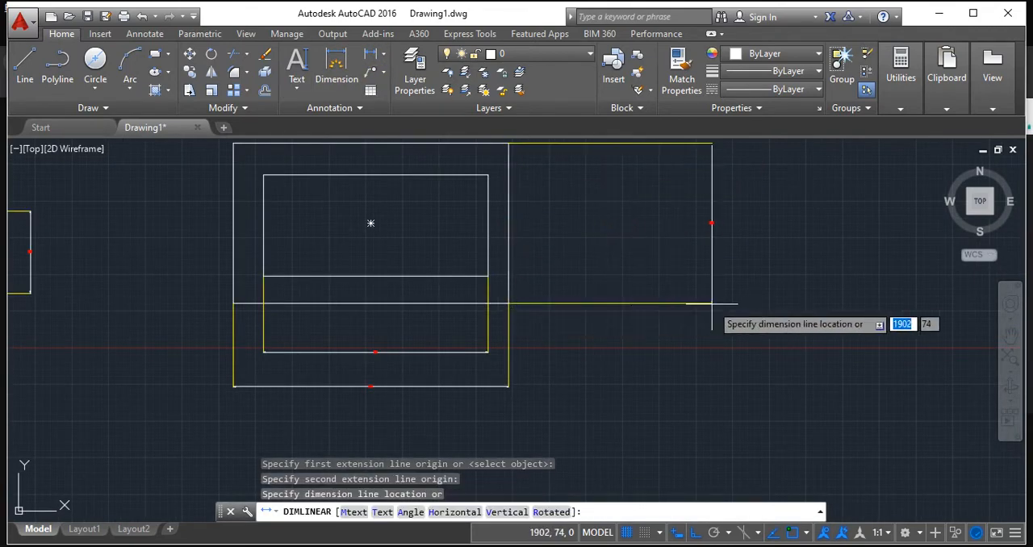
{"action": "left_click", "coordinate": [681, 304]}
{"action": "left_click", "coordinate": [372, 53]}
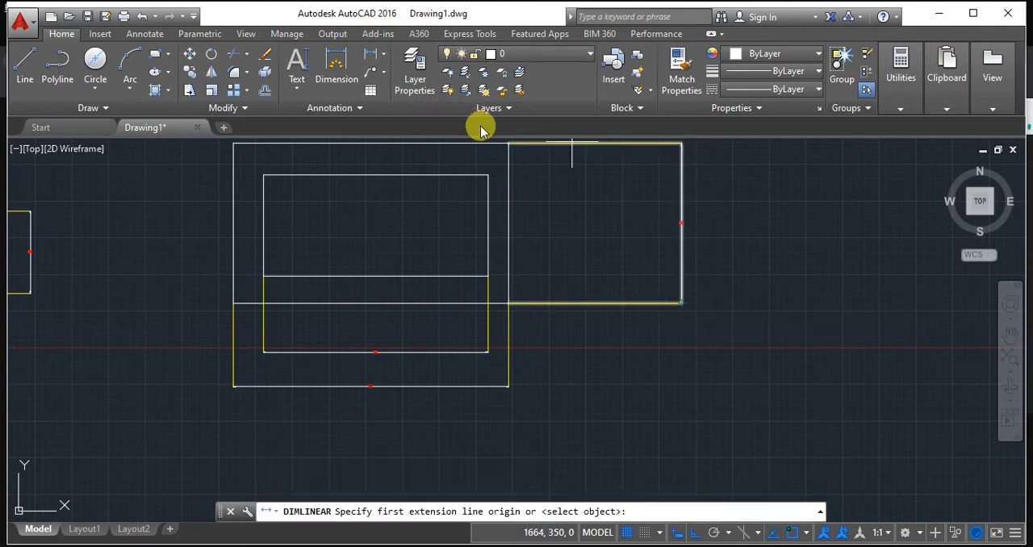
{"action": "left_click", "coordinate": [508, 143]}
{"action": "left_click", "coordinate": [508, 304]}
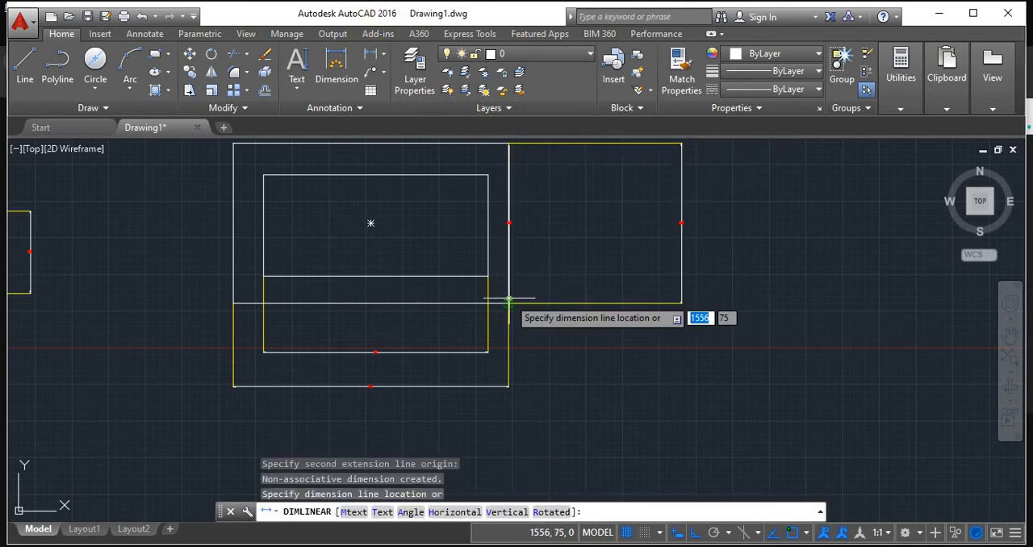
{"action": "left_click", "coordinate": [589, 278]}
{"action": "scroll", "coordinate": [613, 194], "scroll_direction": "down", "scroll_amount": 2}
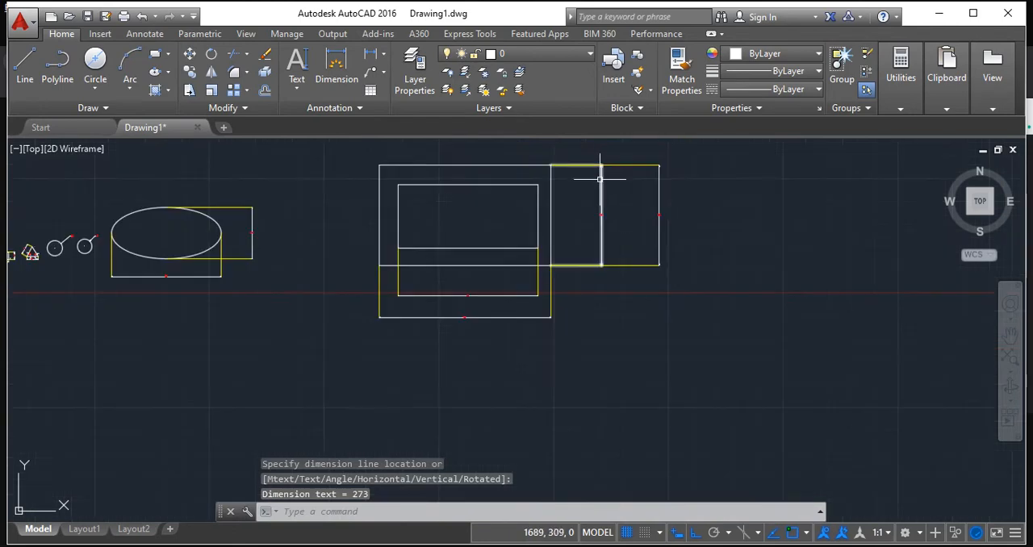
{"action": "scroll", "coordinate": [637, 186], "scroll_direction": "up", "scroll_amount": 8}
{"action": "scroll", "coordinate": [655, 232], "scroll_direction": "down", "scroll_amount": 1}
{"action": "scroll", "coordinate": [655, 232], "scroll_direction": "down", "scroll_amount": 3}
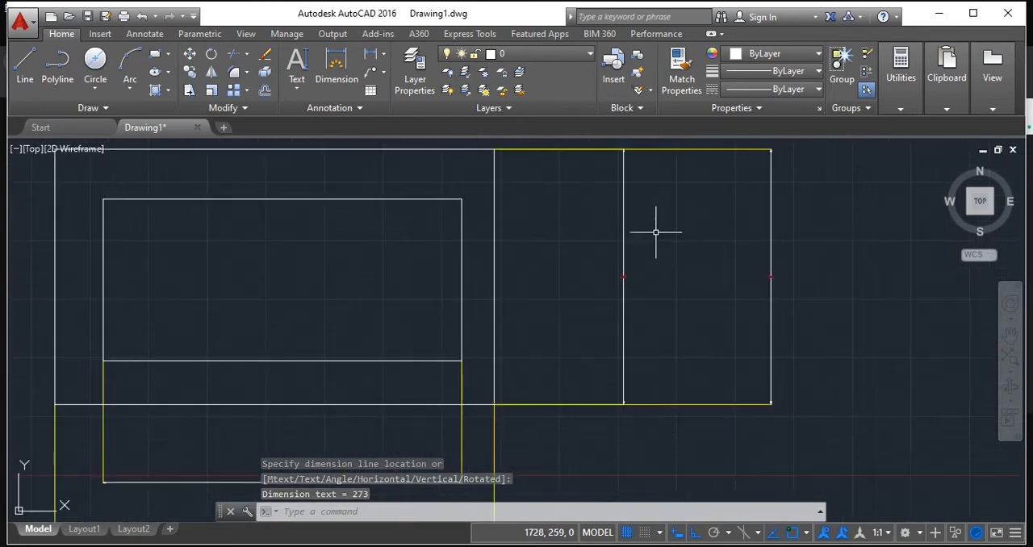
{"action": "key", "text": "ctrl+z"}
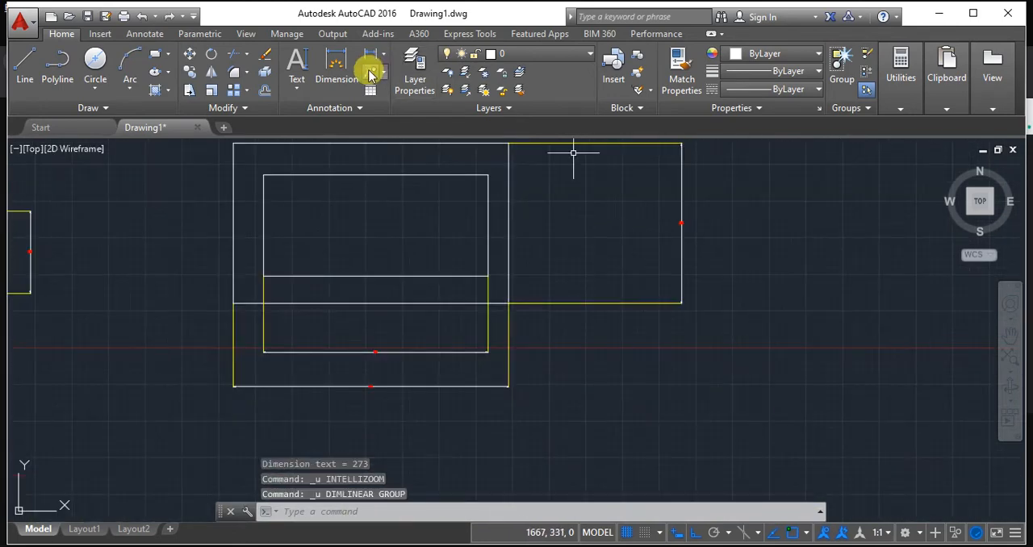
Add a linear dimension for the inner rectangle's right edge, placed between the rectangles and the outer height dimension.
{"action": "left_click", "coordinate": [374, 53]}
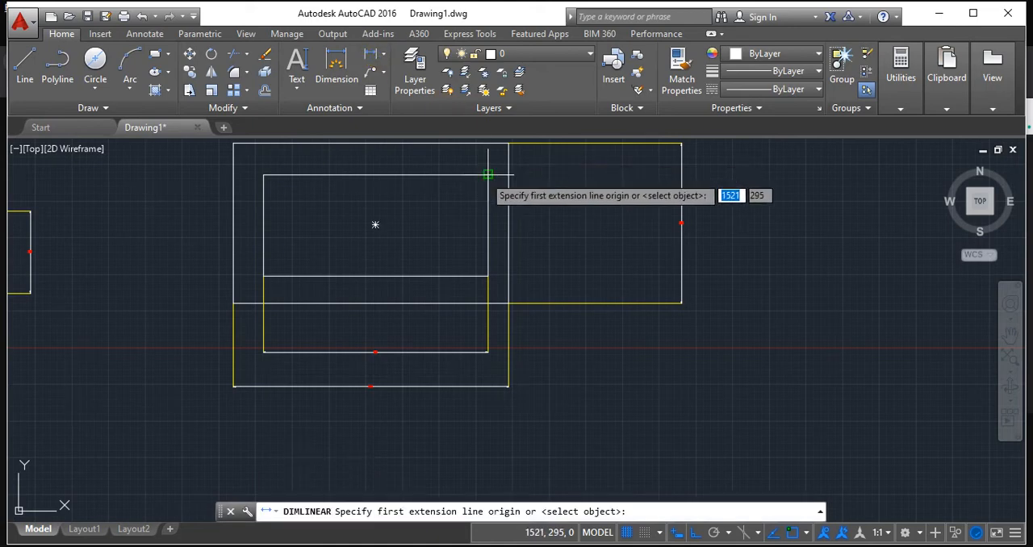
{"action": "left_click", "coordinate": [487, 174]}
{"action": "left_click", "coordinate": [487, 276]}
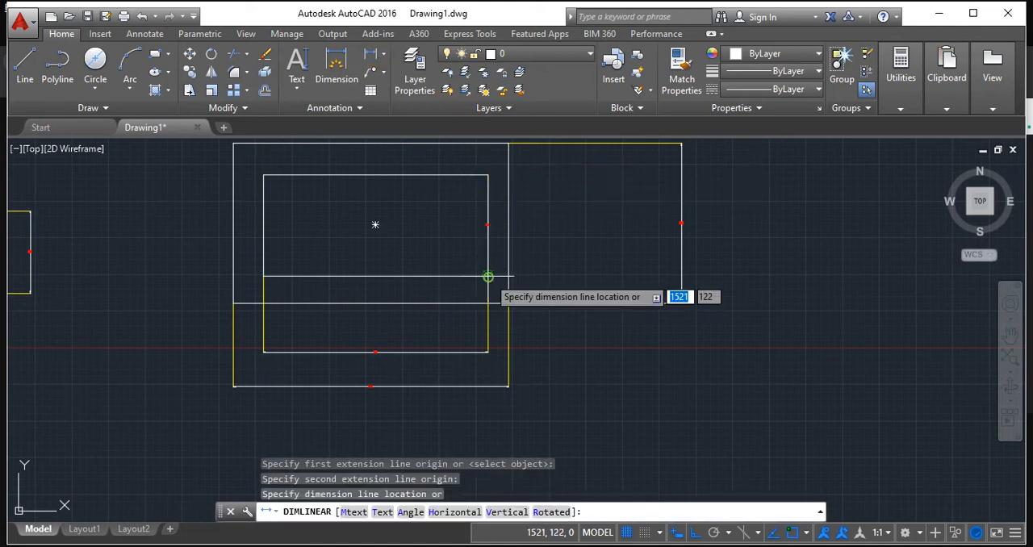
{"action": "left_click", "coordinate": [601, 258]}
Examine the dimensioned nested rectangles and the earlier square, triangle, circles and ellipse with their dimensions.
{"action": "scroll", "coordinate": [593, 242], "scroll_direction": "up", "scroll_amount": 2}
{"action": "scroll", "coordinate": [521, 204], "scroll_direction": "up", "scroll_amount": 2}
{"action": "mouse_move", "coordinate": [521, 205]}
{"action": "middle_mouse_down"}
{"action": "mouse_move", "coordinate": [594, 233]}
{"action": "mouse_move", "coordinate": [585, 233]}
{"action": "middle_mouse_up"}
{"action": "scroll", "coordinate": [594, 233], "scroll_direction": "down", "scroll_amount": 4}
{"action": "scroll", "coordinate": [585, 233], "scroll_direction": "down", "scroll_amount": 2}
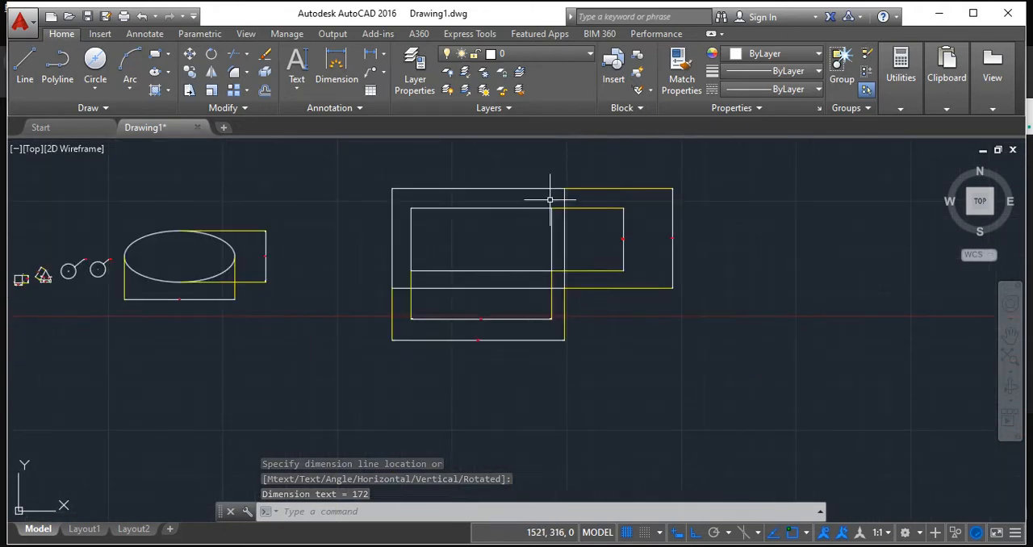
{"action": "scroll", "coordinate": [468, 200], "scroll_direction": "up", "scroll_amount": 2}
{"action": "scroll", "coordinate": [637, 254], "scroll_direction": "up", "scroll_amount": 4}
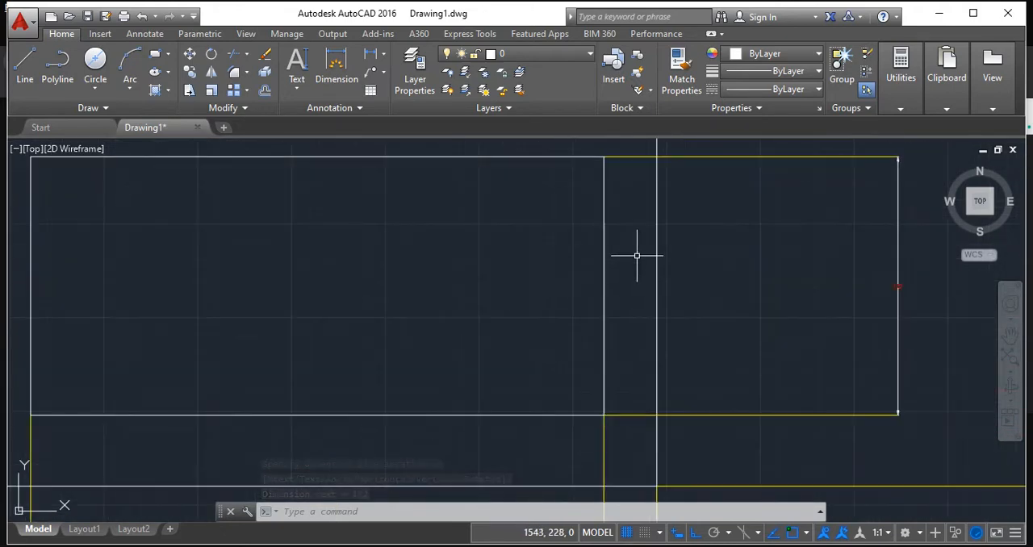
{"action": "scroll", "coordinate": [637, 253], "scroll_direction": "down", "scroll_amount": 8}
{"action": "scroll", "coordinate": [358, 288], "scroll_direction": "up", "scroll_amount": 5}
{"action": "scroll", "coordinate": [565, 270], "scroll_direction": "up", "scroll_amount": 4}
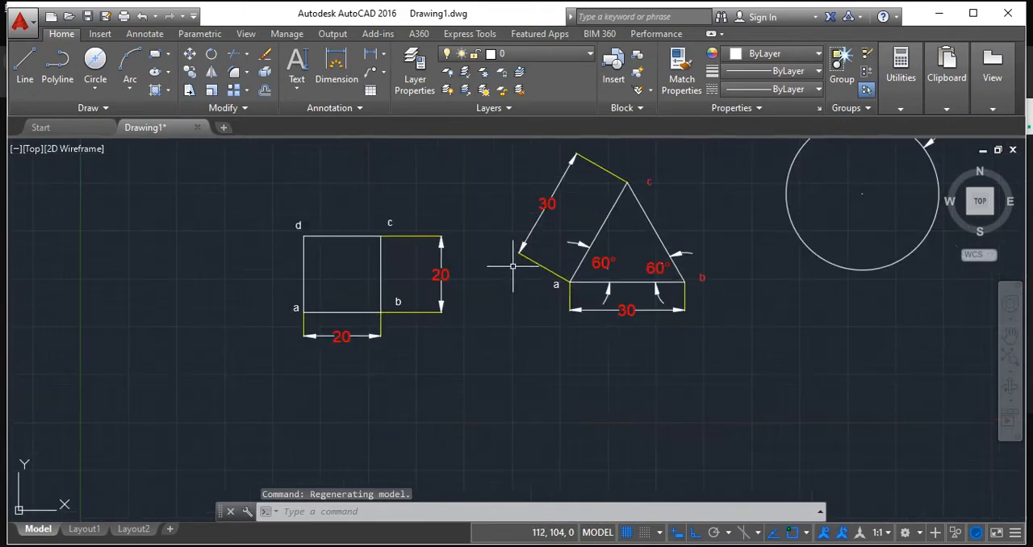
{"action": "mouse_move", "coordinate": [615, 343]}
{"action": "middle_mouse_down"}
{"action": "mouse_move", "coordinate": [408, 364]}
{"action": "mouse_move", "coordinate": [392, 341]}
{"action": "middle_mouse_up"}
{"action": "scroll", "coordinate": [411, 311], "scroll_direction": "down", "scroll_amount": 4}
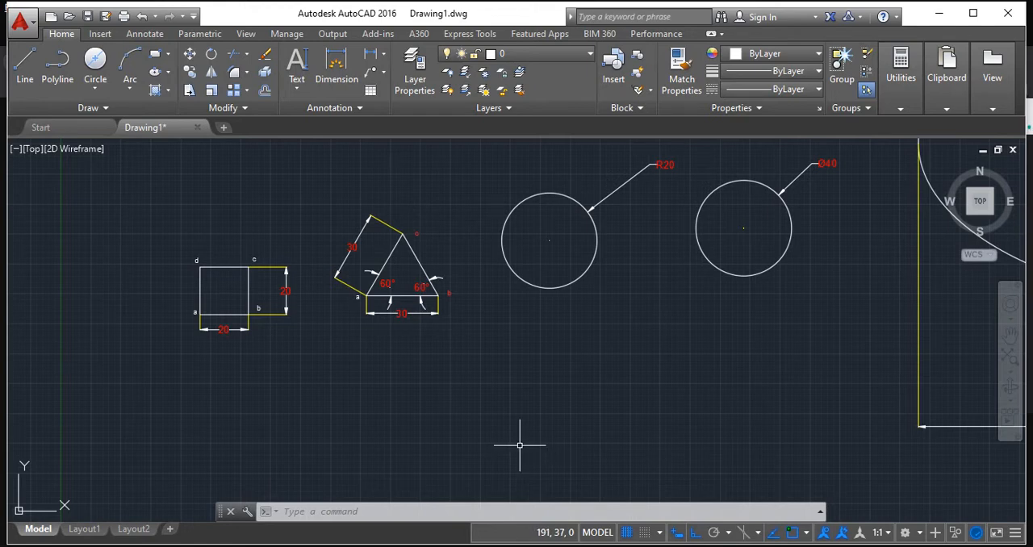
{"action": "scroll", "coordinate": [872, 491], "scroll_direction": "down", "scroll_amount": 4}
{"action": "middle_click_drag", "start_coordinate": [783, 428], "coordinate": [339, 380]}
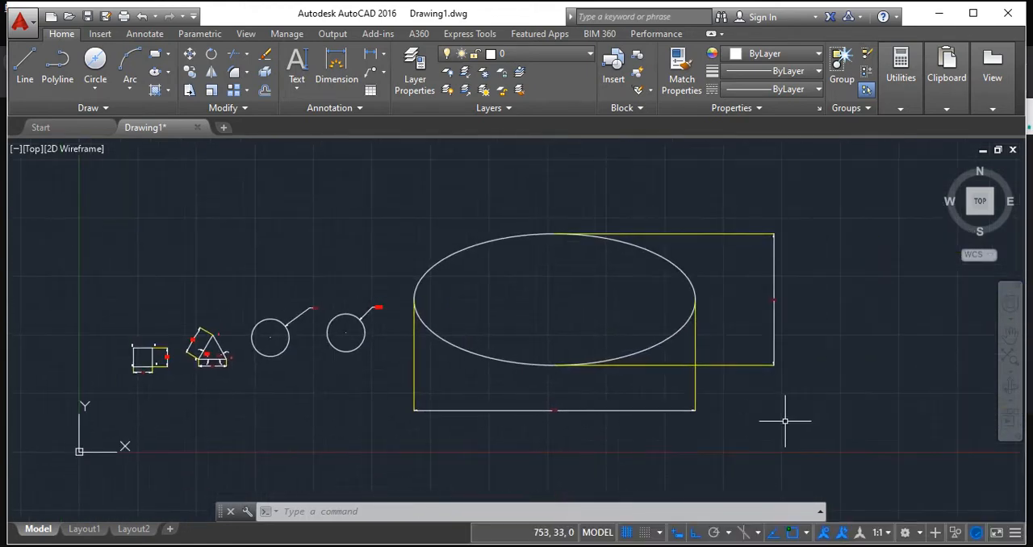
{"action": "left_click", "coordinate": [552, 365]}
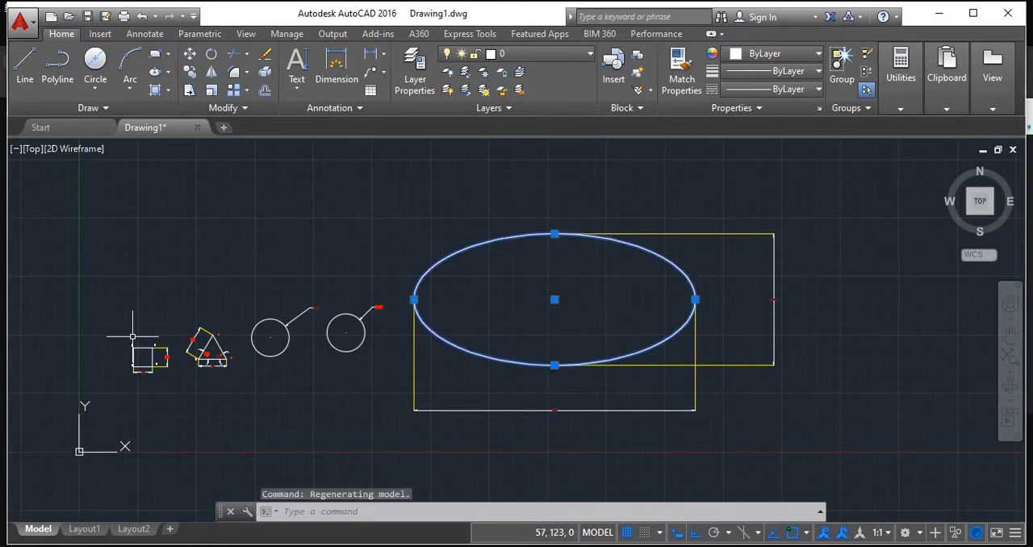
{"action": "scroll", "coordinate": [143, 334], "scroll_direction": "up", "scroll_amount": 4}
{"action": "key", "text": "ctrl+a"}
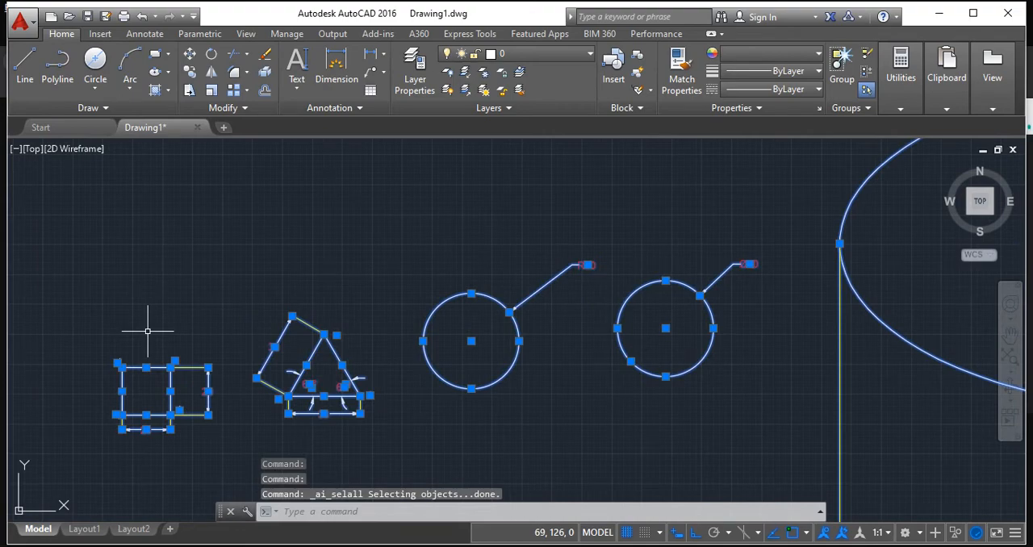
{"action": "scroll", "coordinate": [297, 249], "scroll_direction": "down", "scroll_amount": 4}
{"action": "key", "text": "Escape"}
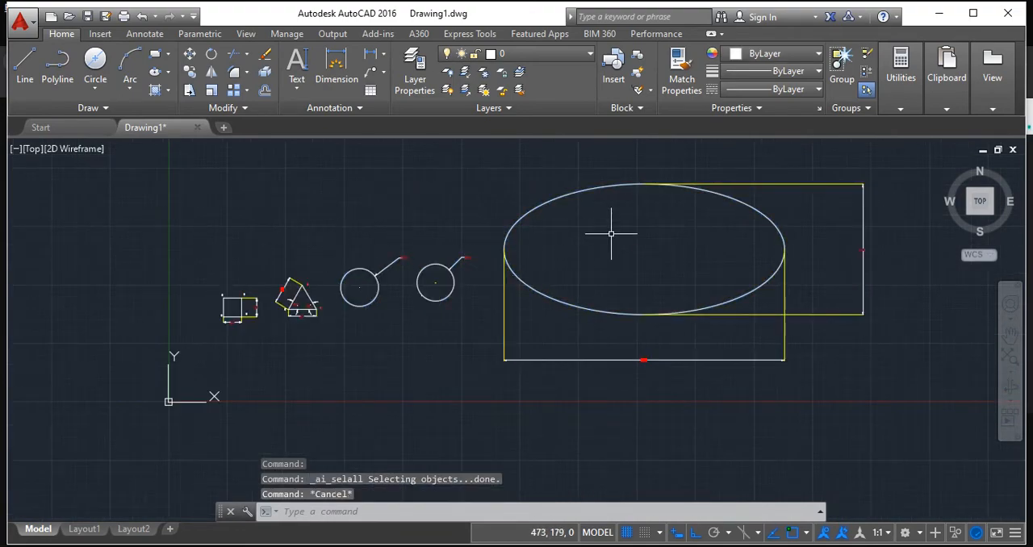
{"action": "scroll", "coordinate": [610, 234], "scroll_direction": "up", "scroll_amount": 4}
{"action": "scroll", "coordinate": [539, 270], "scroll_direction": "down", "scroll_amount": 4}
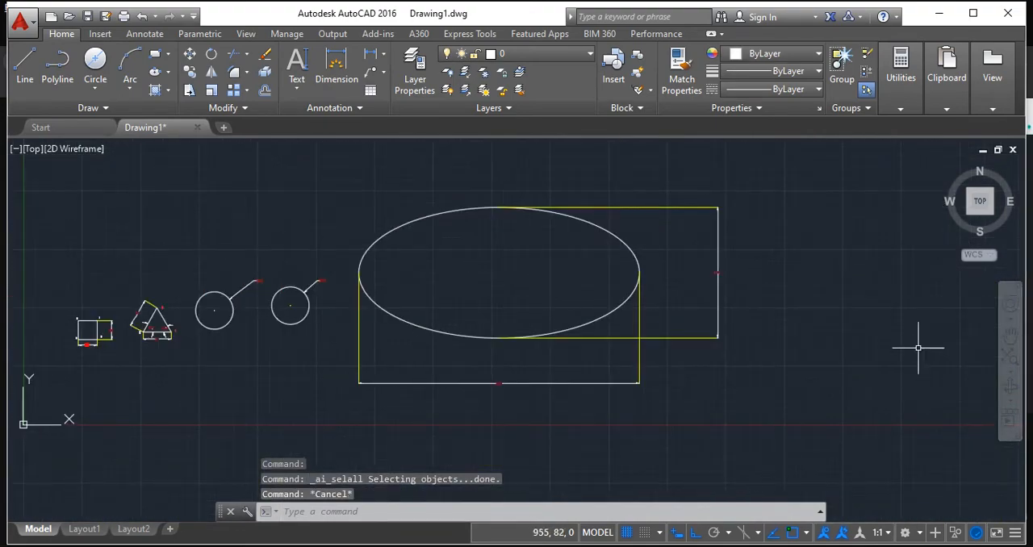
{"action": "key", "text": "ctrl+a"}
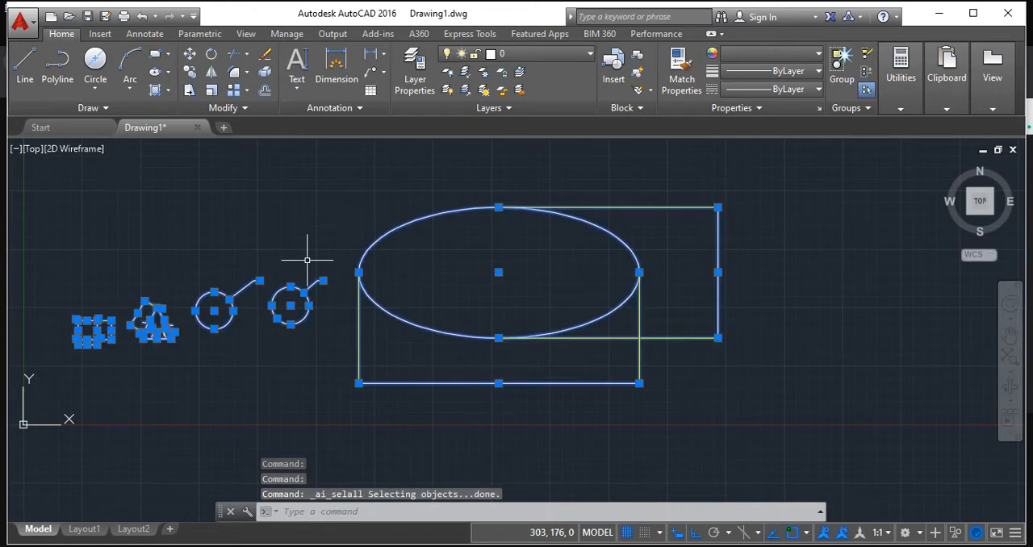
{"action": "key", "text": "Escape"}
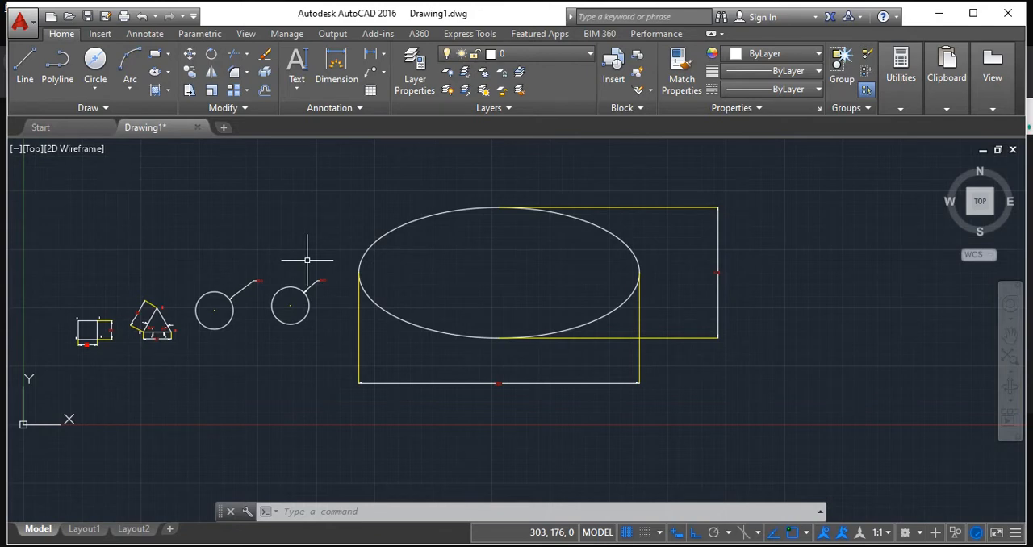
Erase all objects from the drawing, leaving an empty model space for new work.
{"action": "key", "text": "ctrl+a"}
{"action": "key", "text": "Delete"}
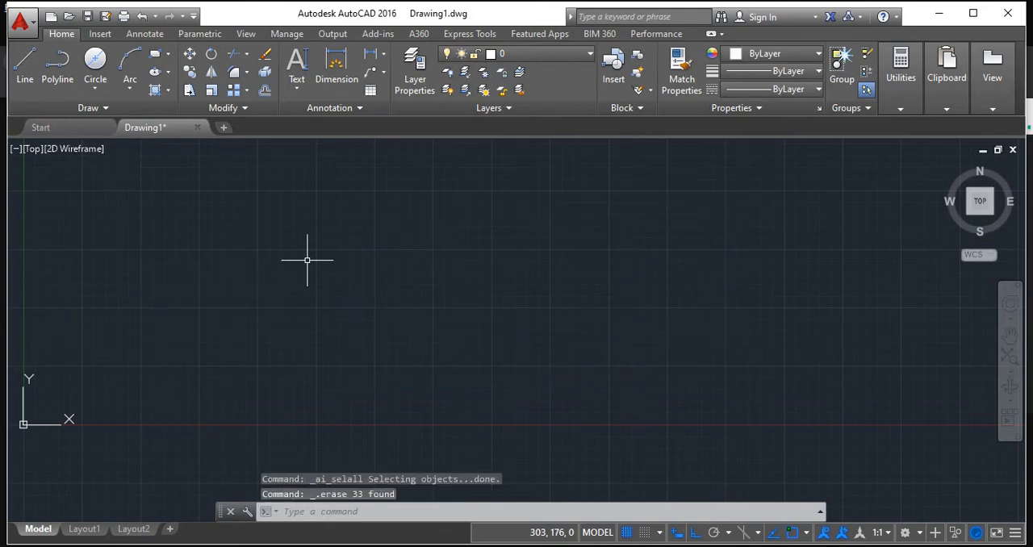
{"action": "middle_click_drag", "start_coordinate": [434, 324], "coordinate": [436, 325]}
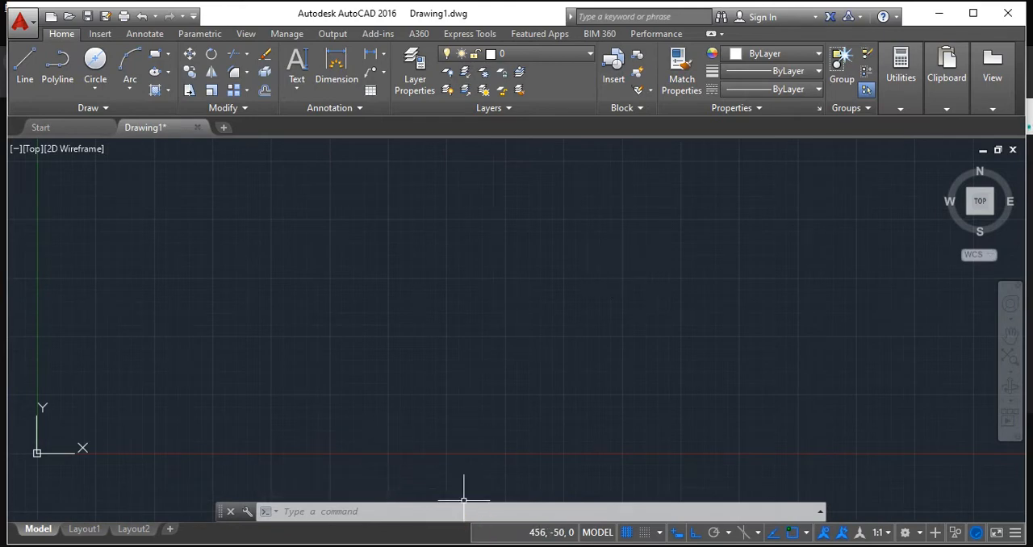
Switch to the browser and show the Engineering graphics and design class page in Google Classroom.
{"action": "mouse_move", "coordinate": [425, 546]}
{"action": "left_click", "coordinate": [347, 520]}
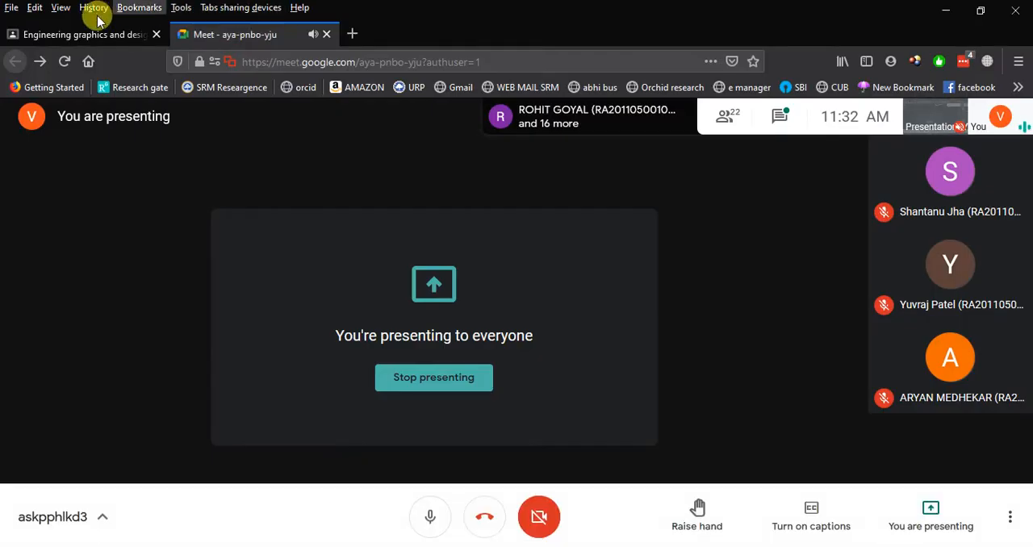
{"action": "left_click", "coordinate": [80, 33]}
Look through the Google Classroom stream from the November posts down to the oldest post from September.
{"action": "scroll", "coordinate": [553, 302], "scroll_direction": "down", "scroll_amount": 10}
{"action": "scroll", "coordinate": [553, 306], "scroll_direction": "down", "scroll_amount": 6}
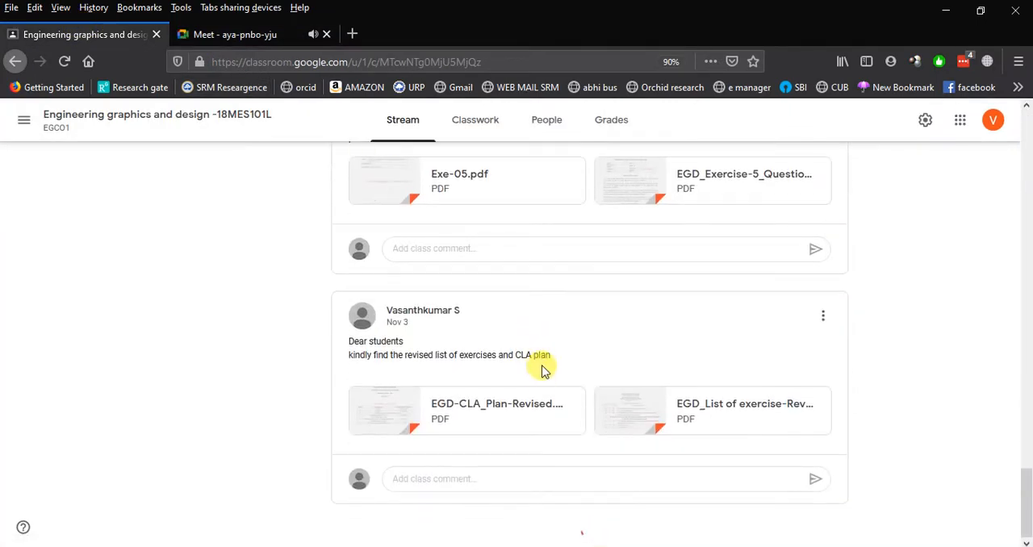
{"action": "scroll", "coordinate": [541, 386], "scroll_direction": "down", "scroll_amount": 15}
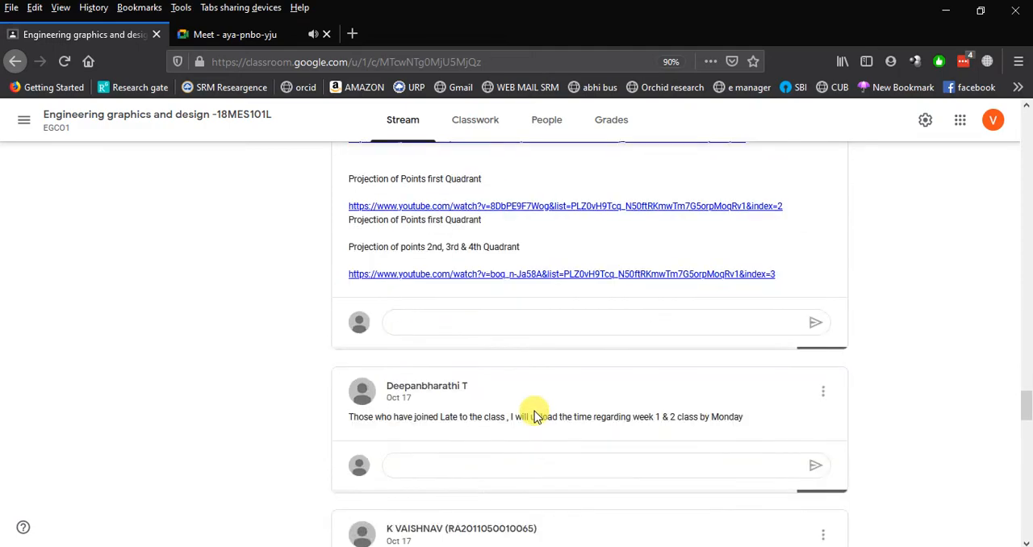
{"action": "scroll", "coordinate": [539, 409], "scroll_direction": "up", "scroll_amount": 4}
{"action": "scroll", "coordinate": [539, 410], "scroll_direction": "down", "scroll_amount": 10}
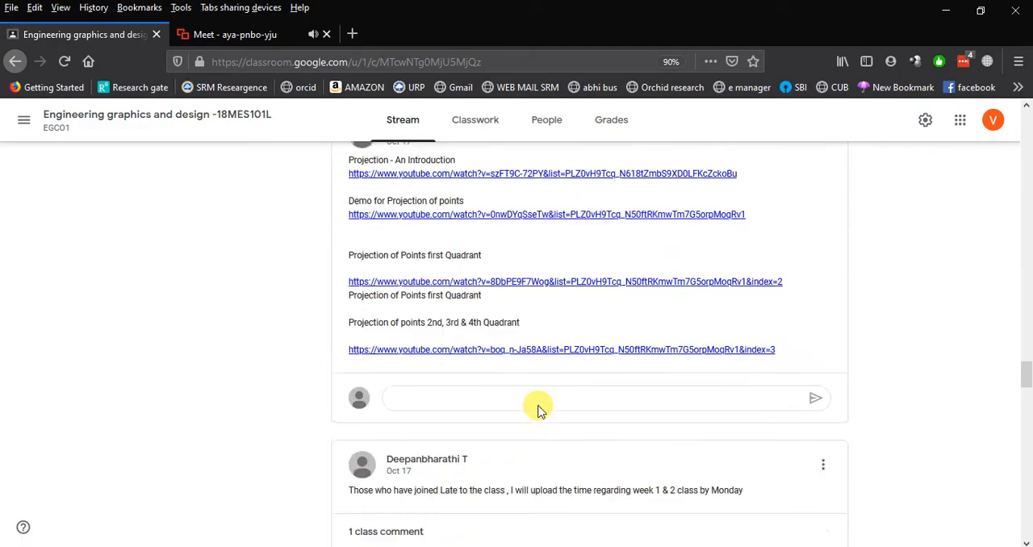
{"action": "scroll", "coordinate": [539, 410], "scroll_direction": "down", "scroll_amount": 12}
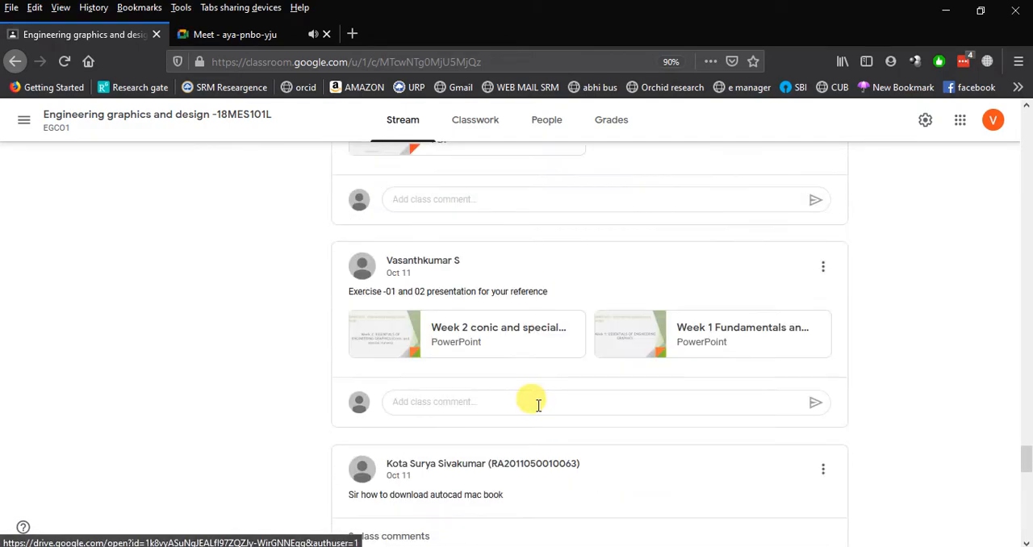
{"action": "scroll", "coordinate": [497, 304], "scroll_direction": "down", "scroll_amount": 8}
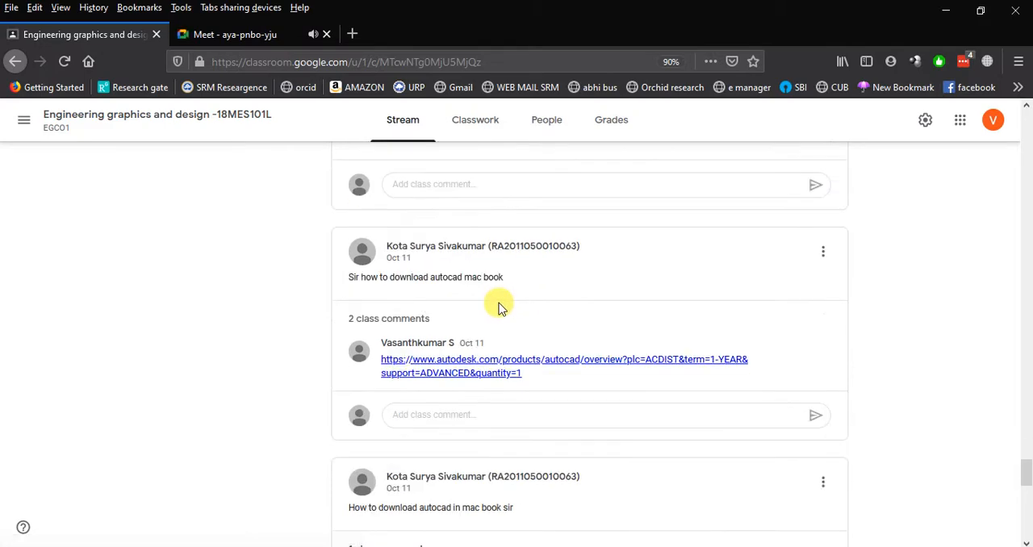
{"action": "scroll", "coordinate": [498, 304], "scroll_direction": "down", "scroll_amount": 4}
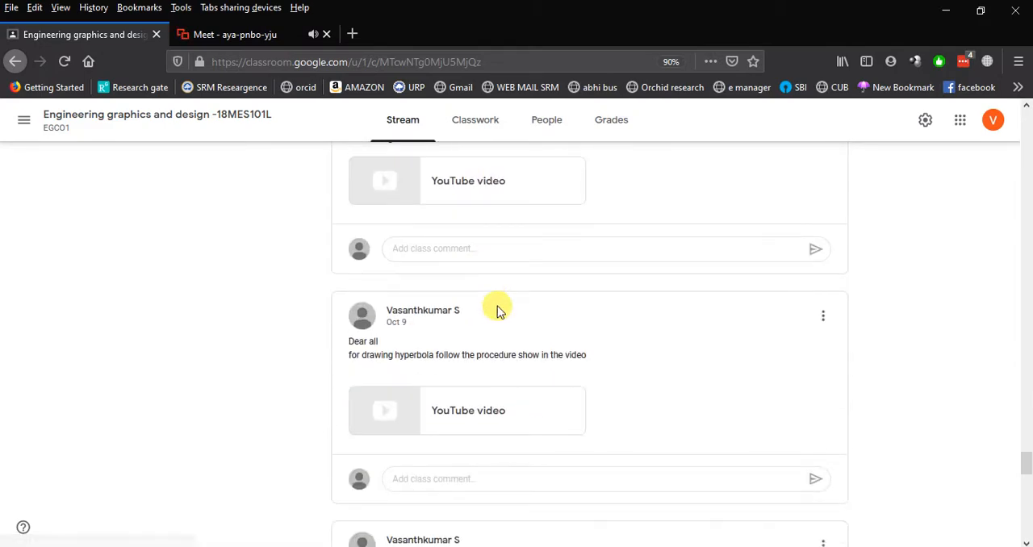
{"action": "scroll", "coordinate": [498, 312], "scroll_direction": "down", "scroll_amount": 12}
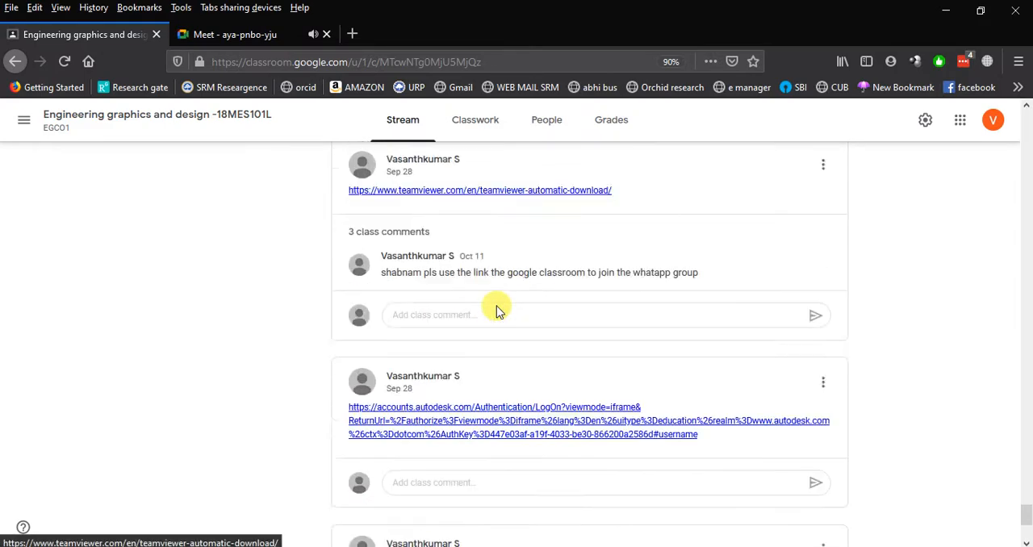
{"action": "scroll", "coordinate": [497, 312], "scroll_direction": "down", "scroll_amount": 3}
{"action": "scroll", "coordinate": [492, 303], "scroll_direction": "up", "scroll_amount": 1}
{"action": "scroll", "coordinate": [497, 313], "scroll_direction": "down", "scroll_amount": 1}
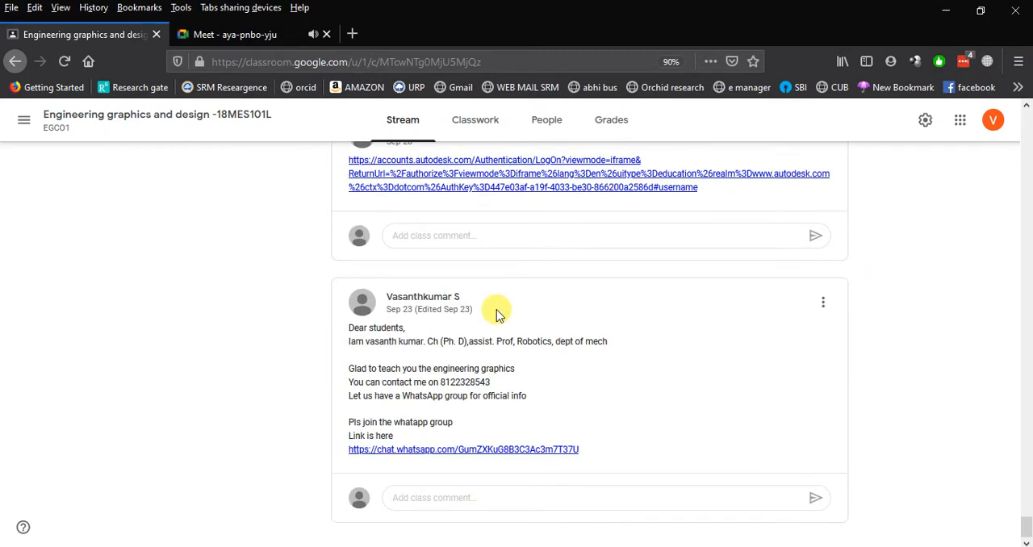
Look back through the October stream posts, from the AutoCAD fundamentals links to the EXERCISE -02 assignment and week 3 and 4 material.
{"action": "scroll", "coordinate": [498, 314], "scroll_direction": "up", "scroll_amount": 15}
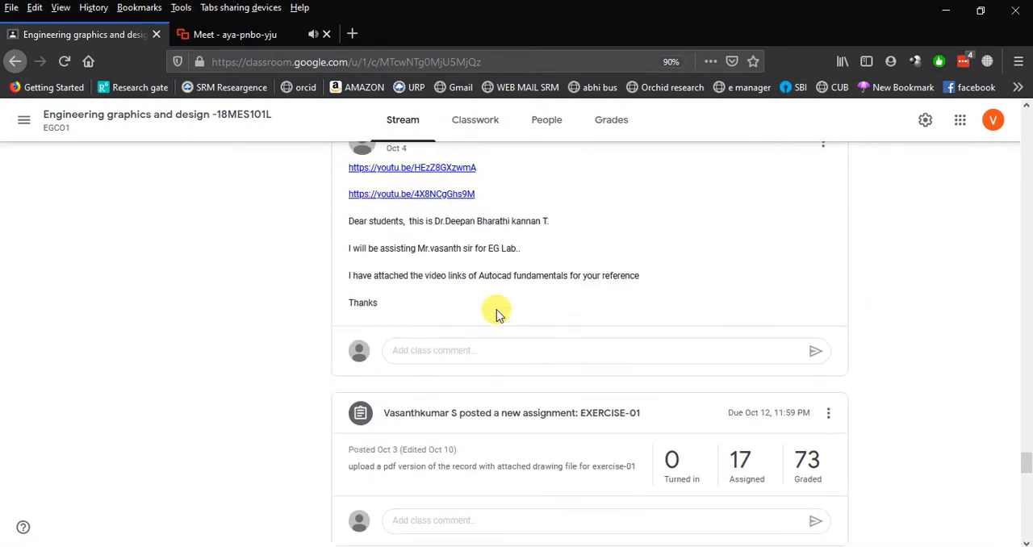
{"action": "scroll", "coordinate": [496, 315], "scroll_direction": "up", "scroll_amount": 6}
{"action": "scroll", "coordinate": [496, 311], "scroll_direction": "down", "scroll_amount": 2}
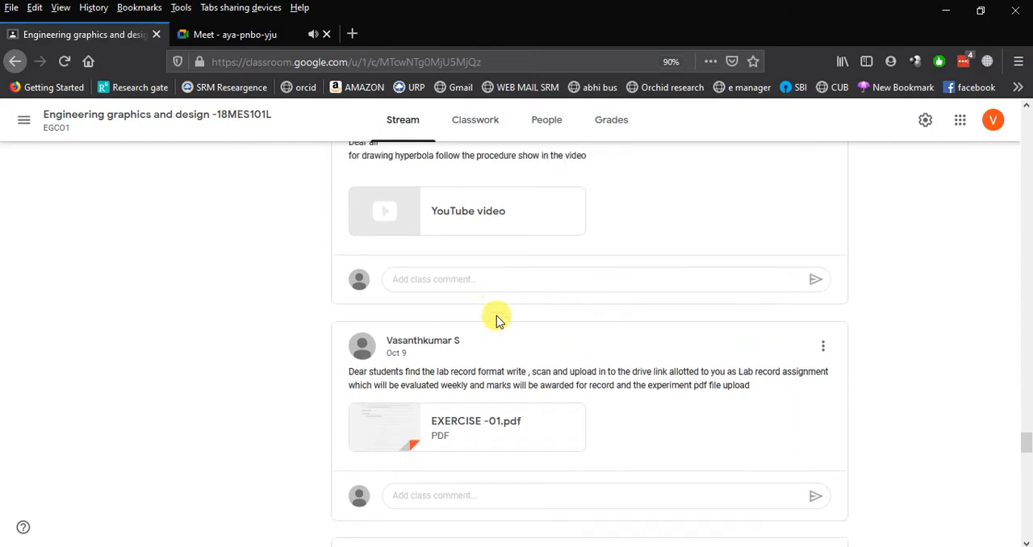
{"action": "scroll", "coordinate": [496, 315], "scroll_direction": "up", "scroll_amount": 2}
{"action": "scroll", "coordinate": [497, 321], "scroll_direction": "up", "scroll_amount": 5}
{"action": "scroll", "coordinate": [496, 321], "scroll_direction": "up", "scroll_amount": 10}
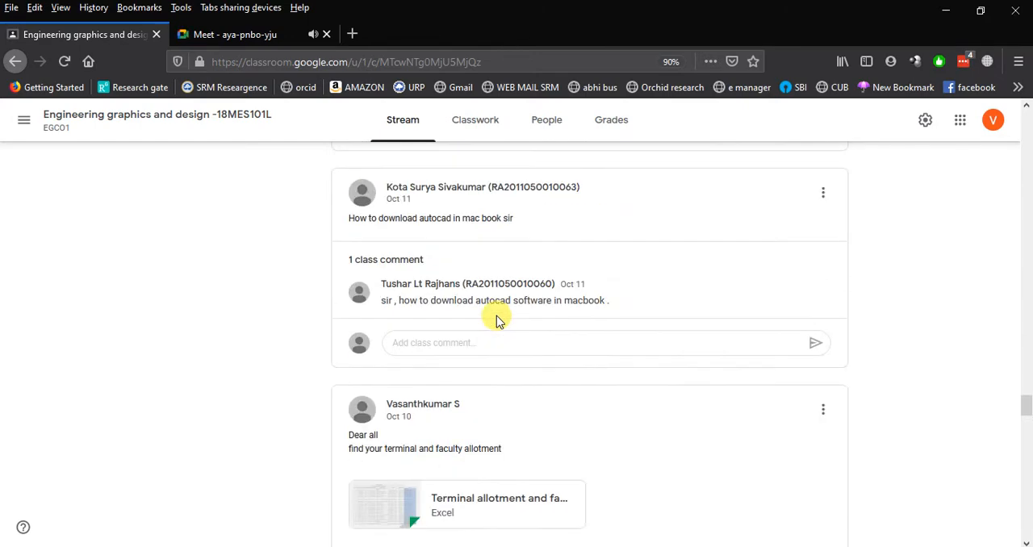
{"action": "scroll", "coordinate": [496, 321], "scroll_direction": "up", "scroll_amount": 3}
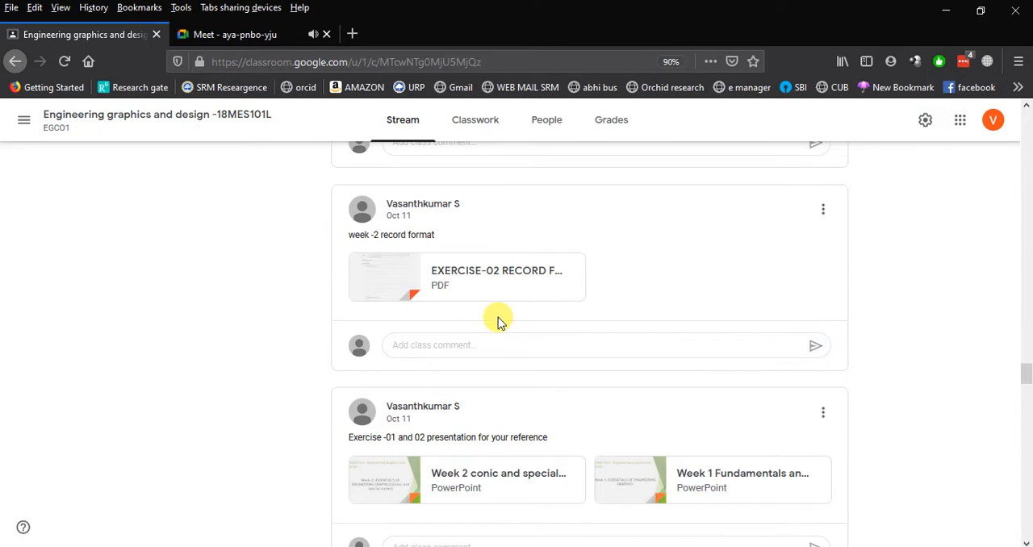
{"action": "scroll", "coordinate": [497, 321], "scroll_direction": "up", "scroll_amount": 6}
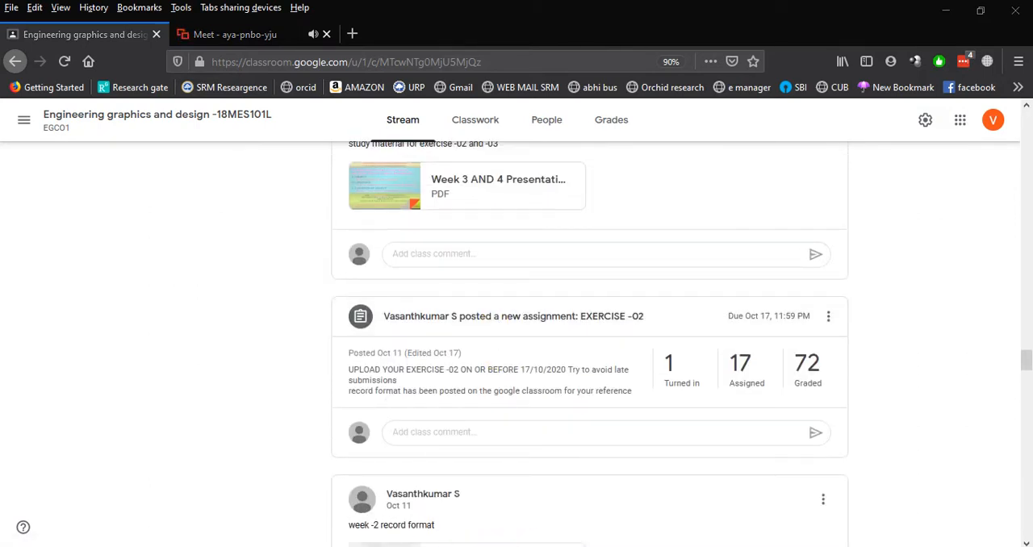
Return to the Google Meet call and stop presenting the screen.
{"action": "left_click", "coordinate": [261, 35]}
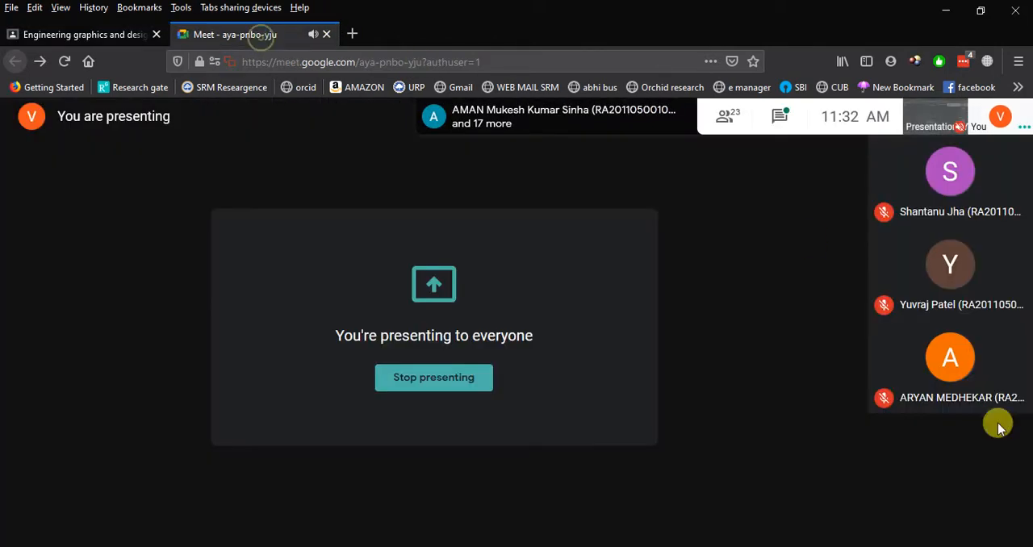
{"action": "left_click", "coordinate": [943, 528]}
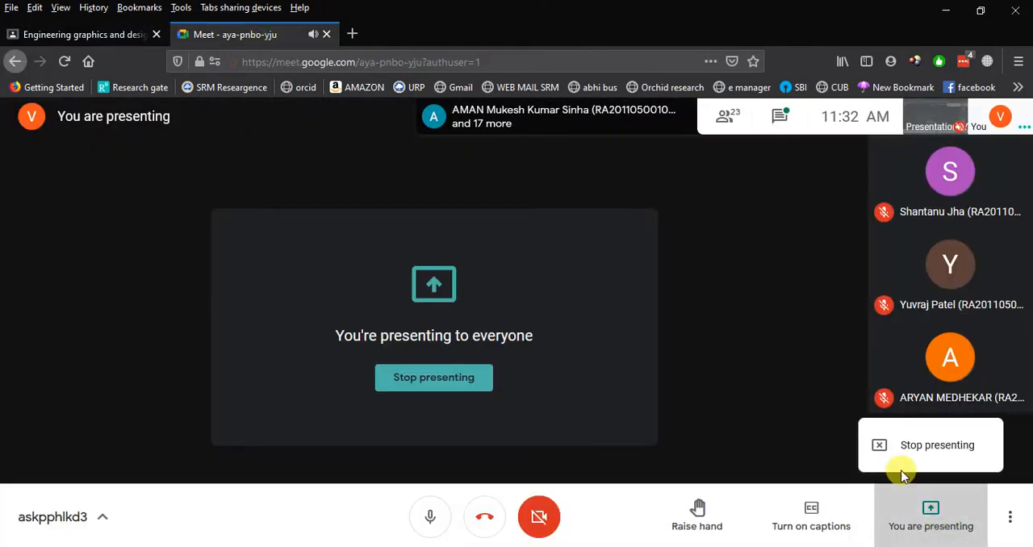
{"action": "left_click", "coordinate": [907, 456]}
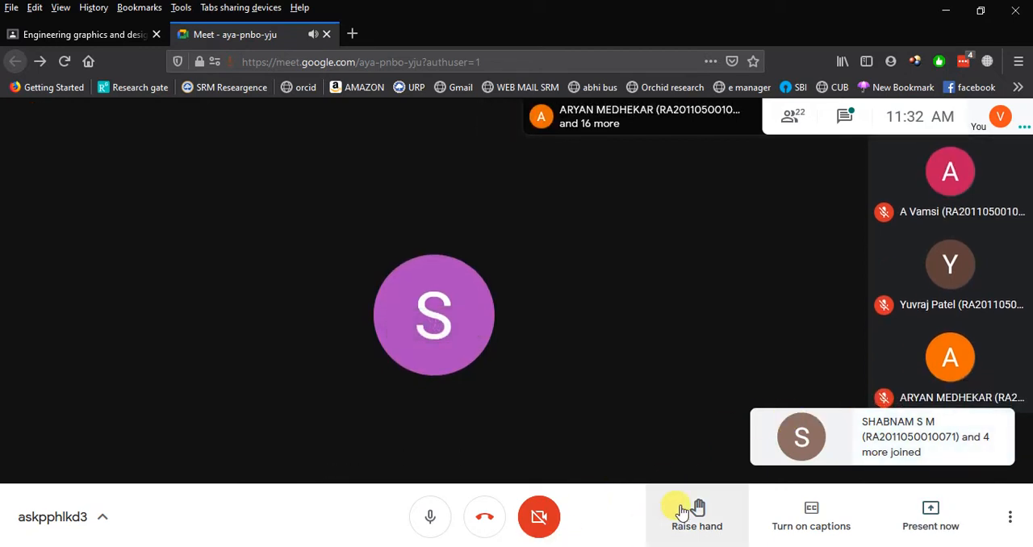
Switch to the Word exercise question paper and review the Week 1 lettering table and 2D geometric entities, up to the Week 2 page.
{"action": "left_click", "coordinate": [678, 546]}
{"action": "scroll", "coordinate": [530, 359], "scroll_direction": "up", "scroll_amount": 4}
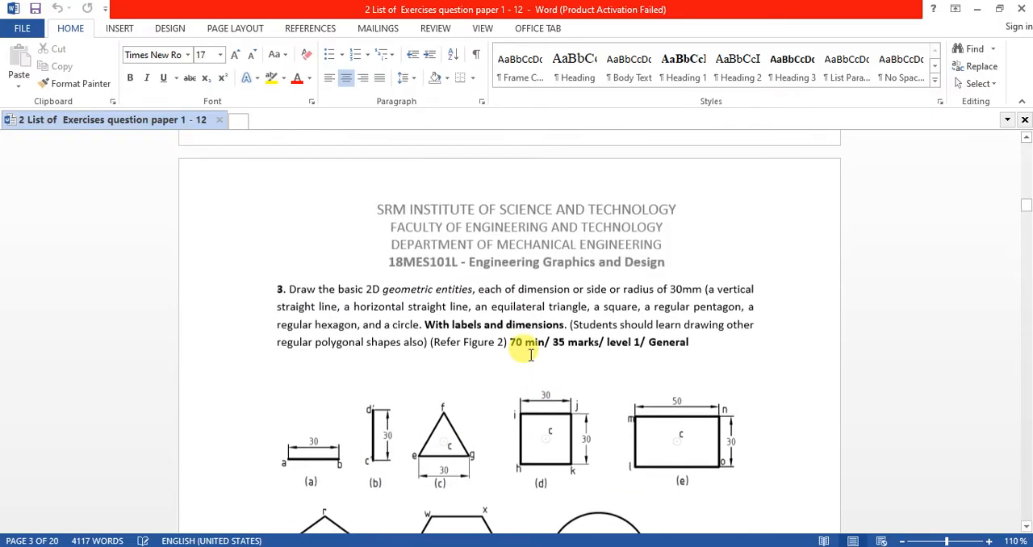
{"action": "scroll", "coordinate": [530, 352], "scroll_direction": "up", "scroll_amount": 15}
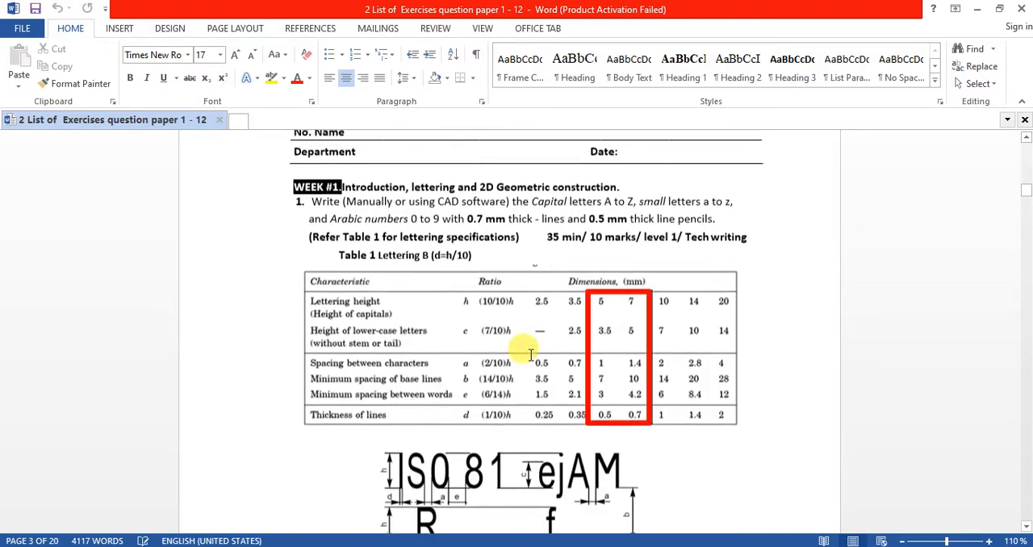
{"action": "scroll", "coordinate": [534, 360], "scroll_direction": "down", "scroll_amount": 8}
{"action": "scroll", "coordinate": [530, 351], "scroll_direction": "down", "scroll_amount": 15}
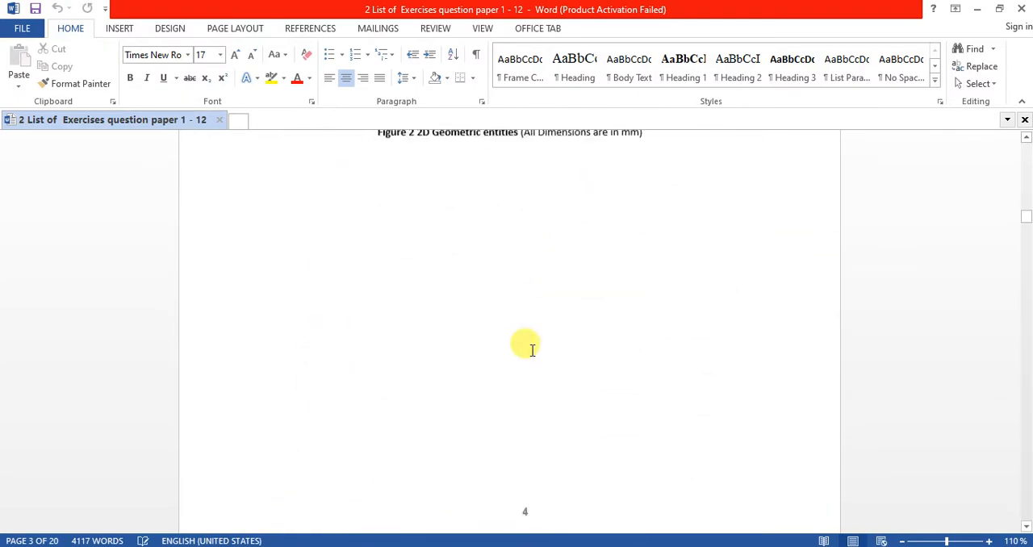
{"action": "scroll", "coordinate": [529, 354], "scroll_direction": "up", "scroll_amount": 5}
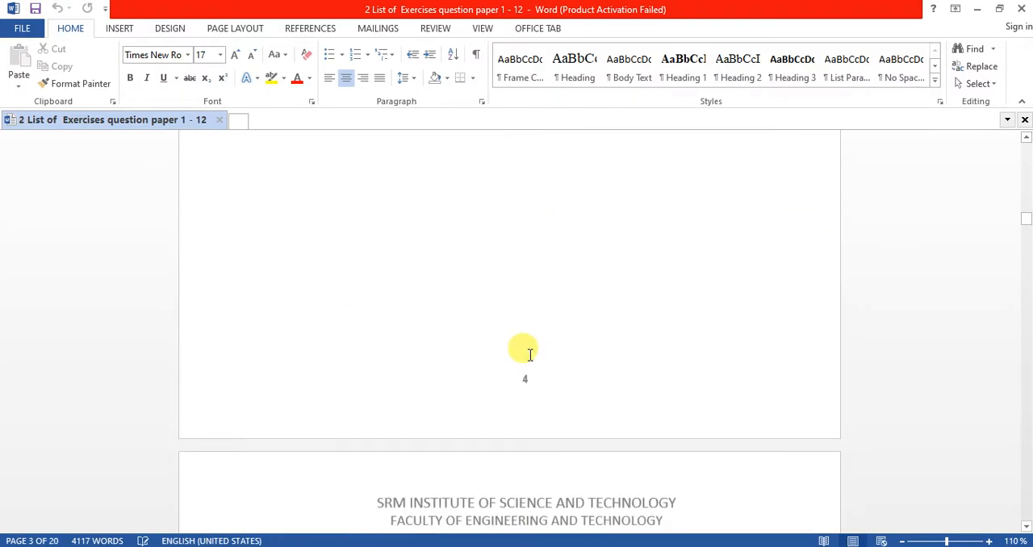
{"action": "scroll", "coordinate": [529, 354], "scroll_direction": "down", "scroll_amount": 7}
{"action": "scroll", "coordinate": [530, 355], "scroll_direction": "up", "scroll_amount": 15}
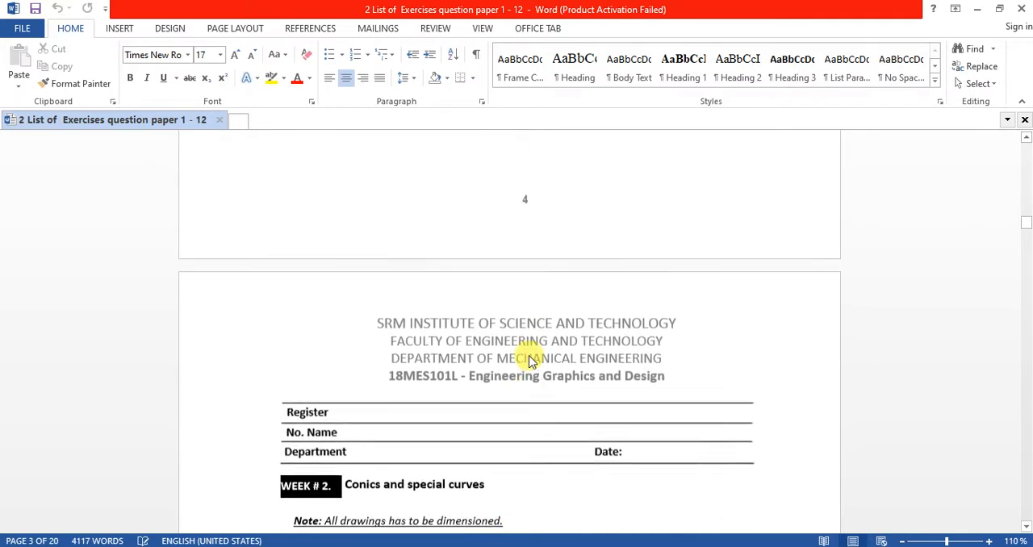
{"action": "scroll", "coordinate": [529, 353], "scroll_direction": "down", "scroll_amount": 4}
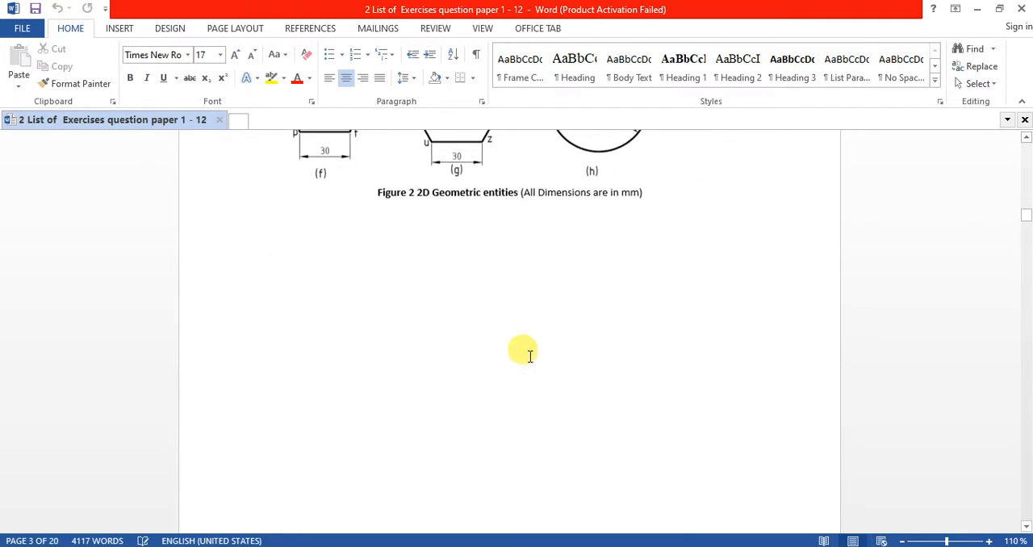
{"action": "scroll", "coordinate": [528, 355], "scroll_direction": "down", "scroll_amount": 3}
{"action": "scroll", "coordinate": [528, 361], "scroll_direction": "down", "scroll_amount": 3}
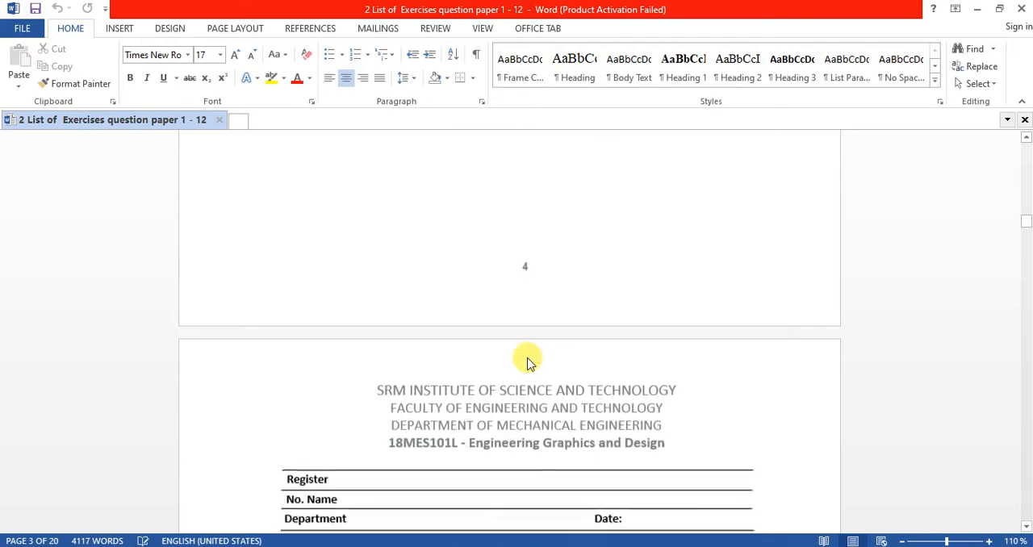
Examine the Week 2 conics and special curves problems, from the parabola to the Archimedean spiral.
{"action": "scroll", "coordinate": [529, 357], "scroll_direction": "down", "scroll_amount": 8}
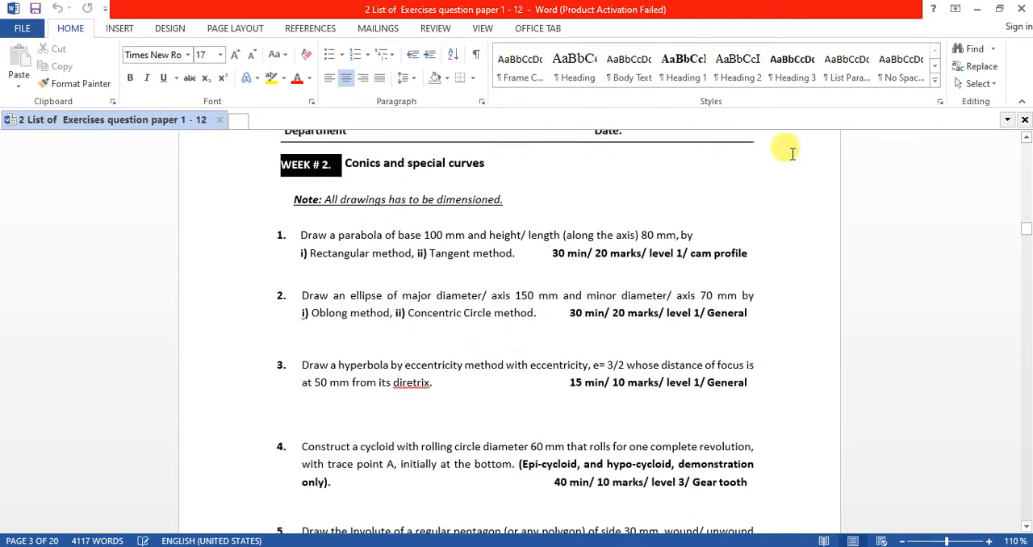
{"action": "scroll", "coordinate": [468, 258], "scroll_direction": "down", "scroll_amount": 3}
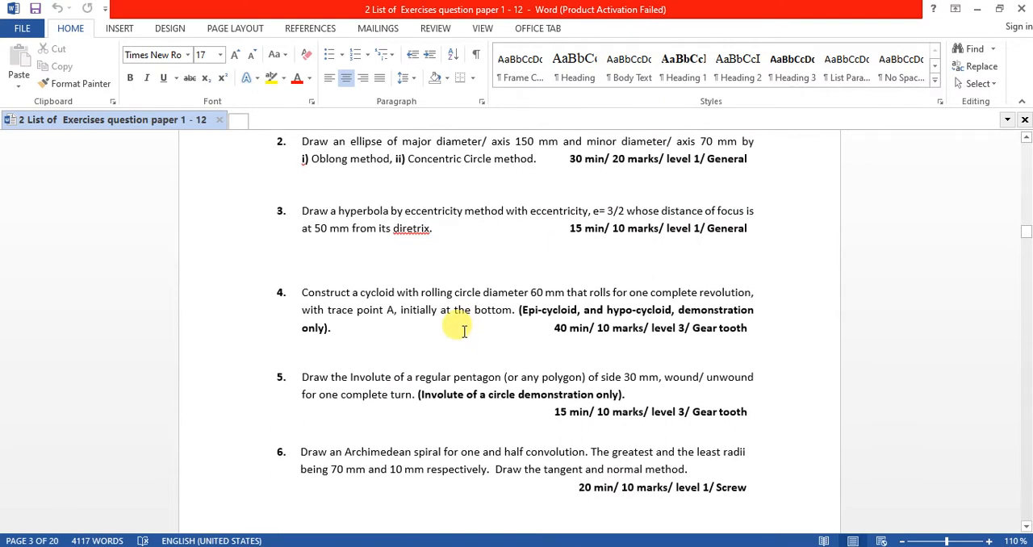
{"action": "scroll", "coordinate": [464, 331], "scroll_direction": "up", "scroll_amount": 2}
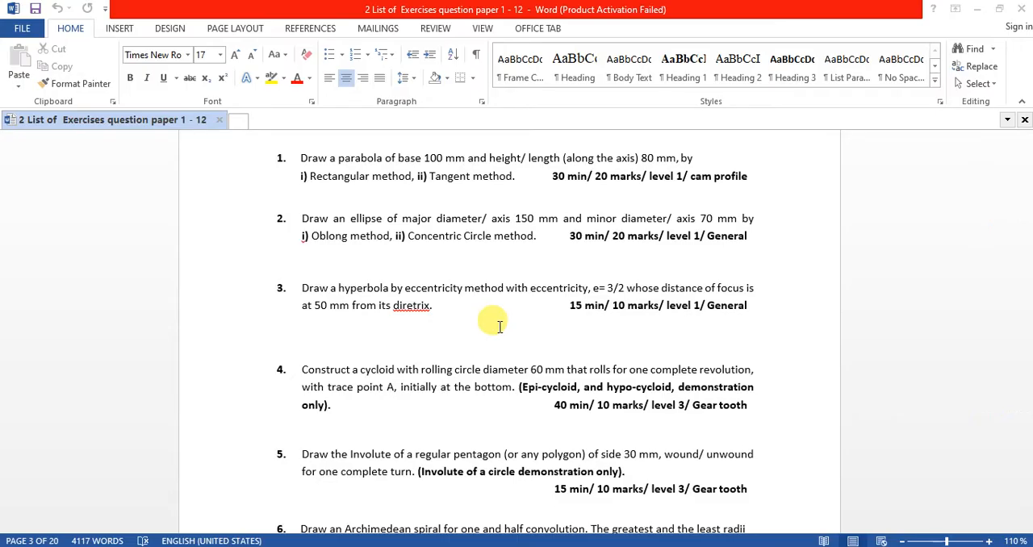
{"action": "scroll", "coordinate": [488, 324], "scroll_direction": "up", "scroll_amount": 3}
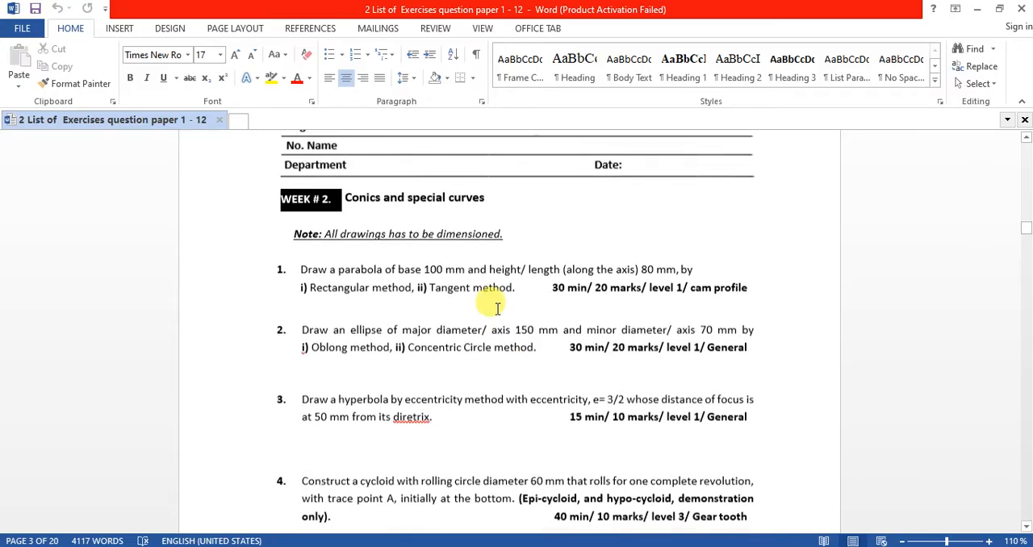
{"action": "scroll", "coordinate": [692, 422], "scroll_direction": "up", "scroll_amount": 2}
{"action": "scroll", "coordinate": [652, 417], "scroll_direction": "down", "scroll_amount": 5}
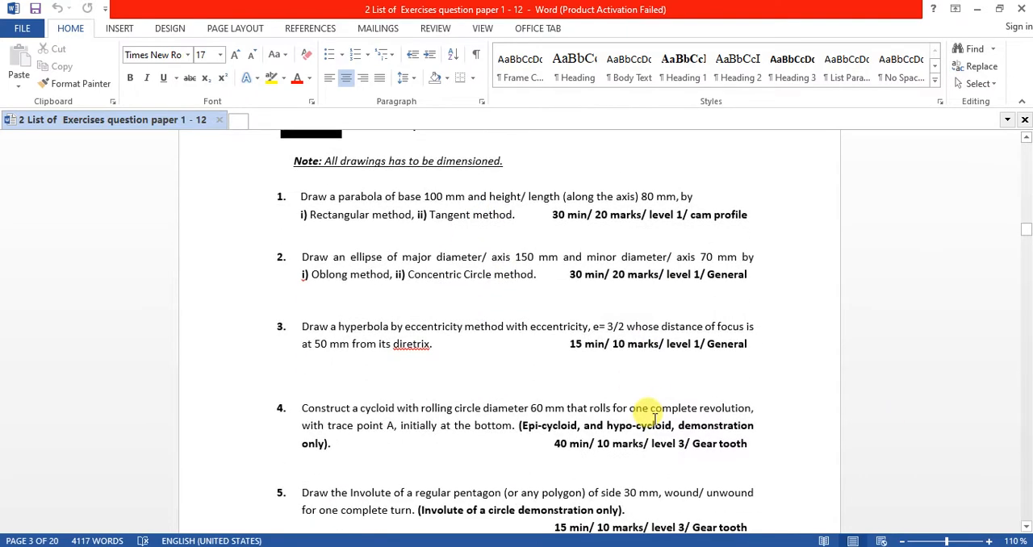
{"action": "scroll", "coordinate": [661, 426], "scroll_direction": "up", "scroll_amount": 1}
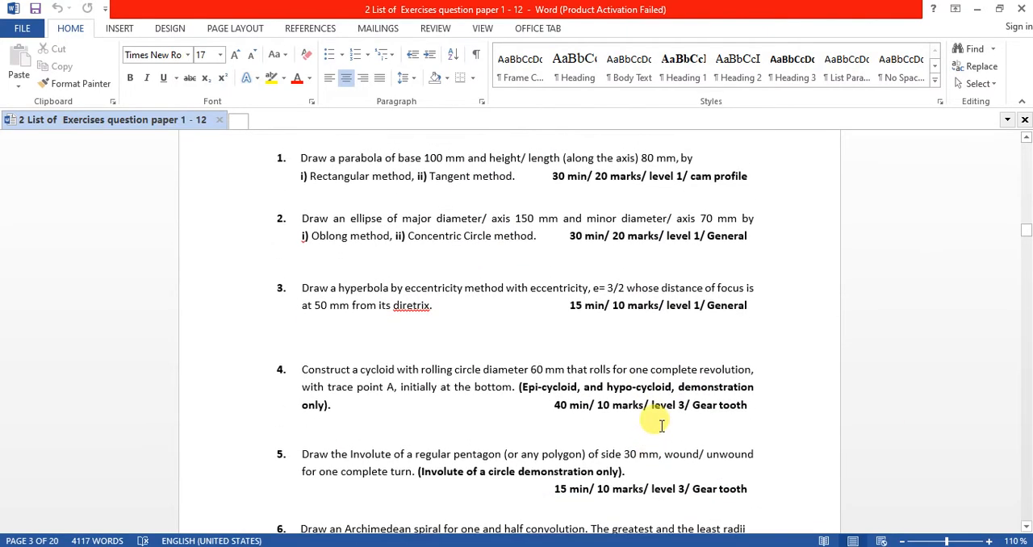
{"action": "scroll", "coordinate": [660, 426], "scroll_direction": "up", "scroll_amount": 1}
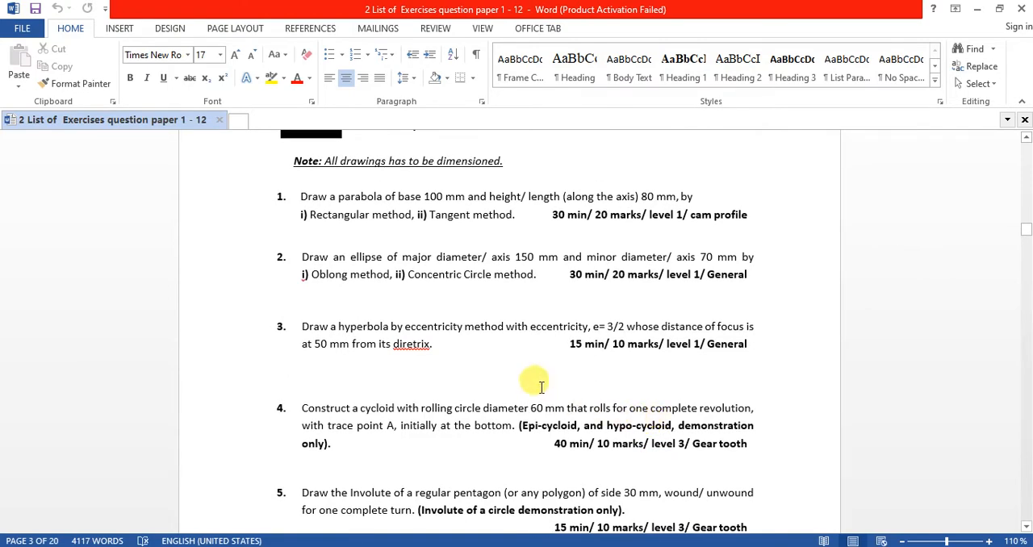
{"action": "scroll", "coordinate": [528, 379], "scroll_direction": "down", "scroll_amount": 4}
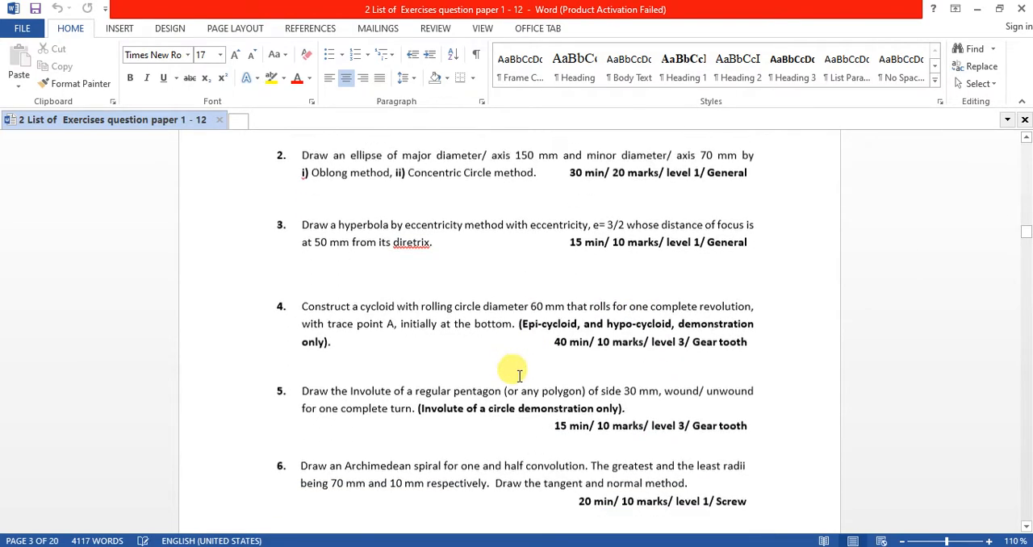
Switch to the AutoCAD drawing and draw a horizontal line 100 units long.
{"action": "key", "text": "alt+Tab"}
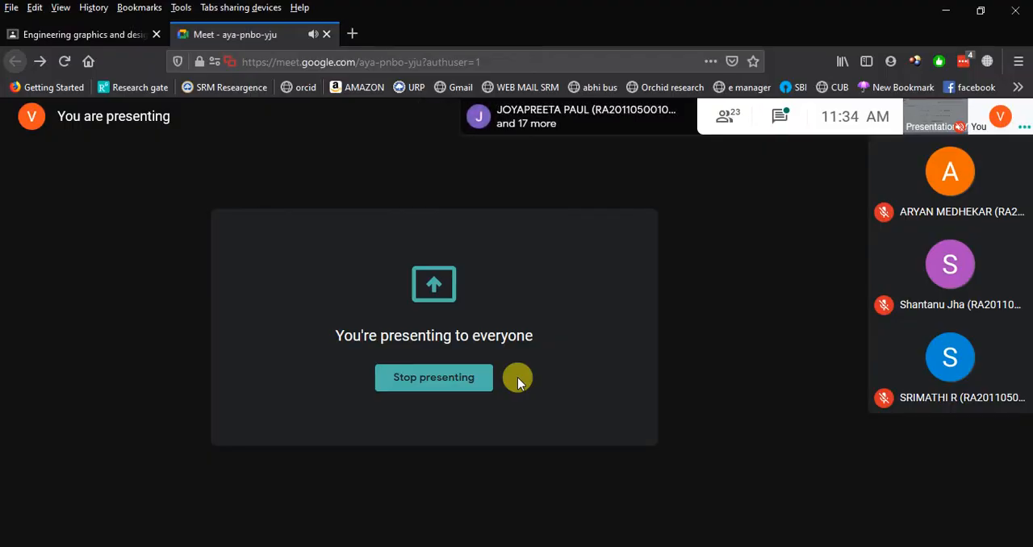
{"action": "key", "text": "alt+Tab"}
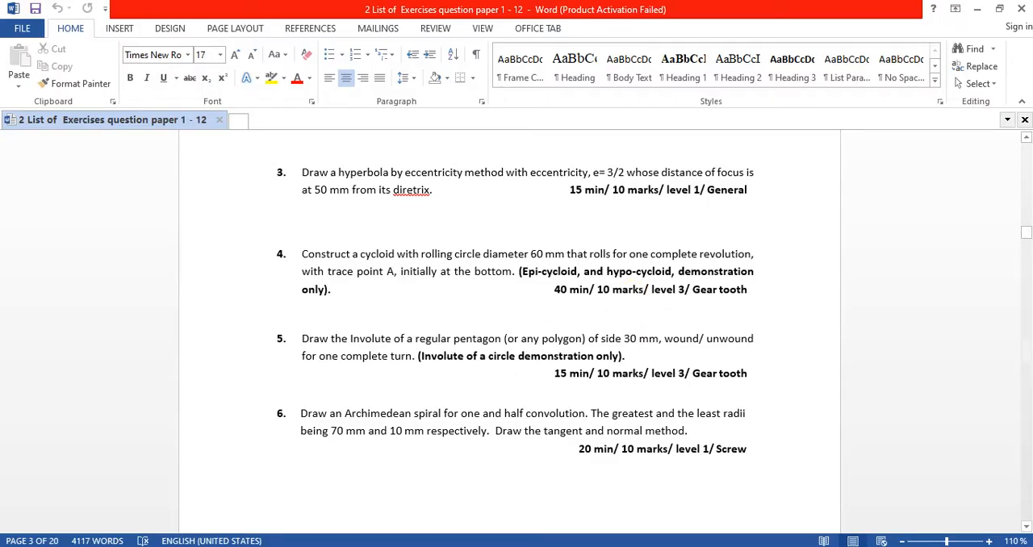
{"action": "key", "text": "alt+Tab"}
{"action": "scroll", "coordinate": [504, 278], "scroll_direction": "down", "scroll_amount": 2}
{"action": "middle_click_drag", "start_coordinate": [552, 266], "coordinate": [447, 349]}
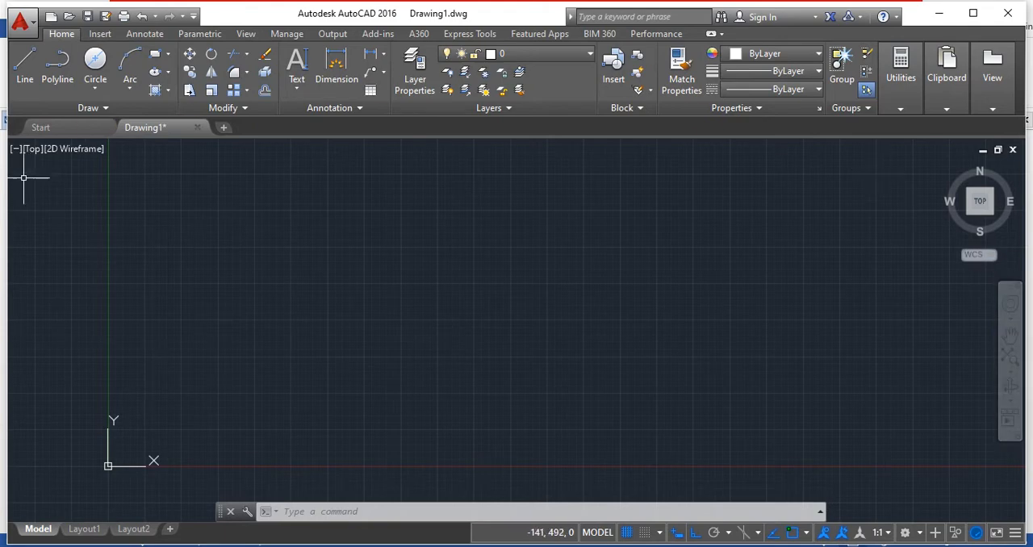
{"action": "left_click", "coordinate": [24, 69]}
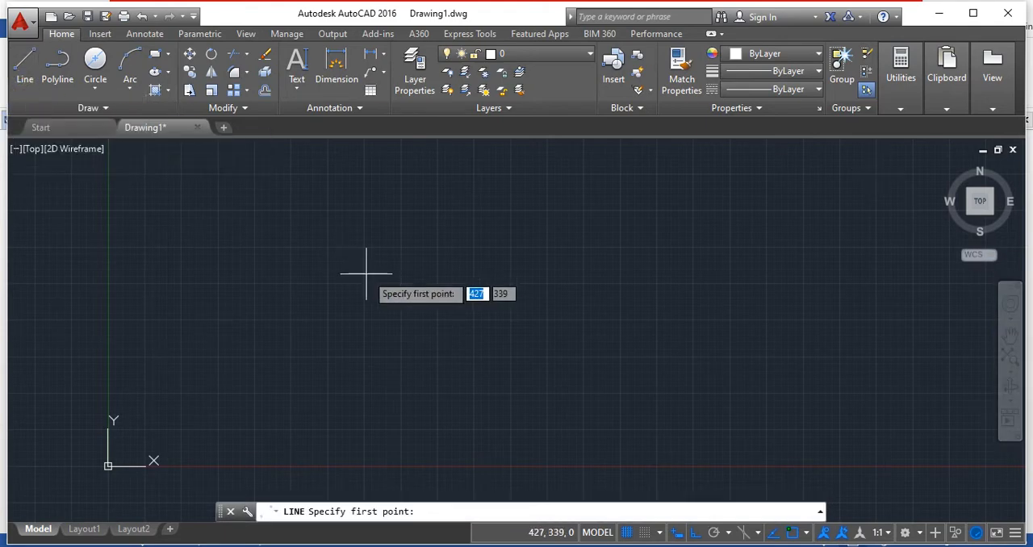
{"action": "left_click", "coordinate": [270, 253]}
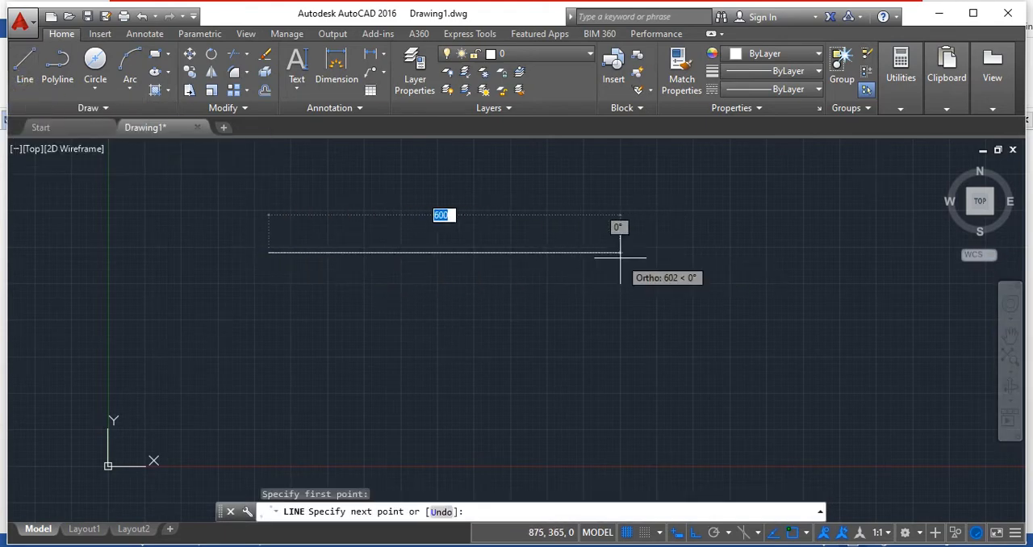
{"action": "type", "text": "100"}
{"action": "key", "text": "Return"}
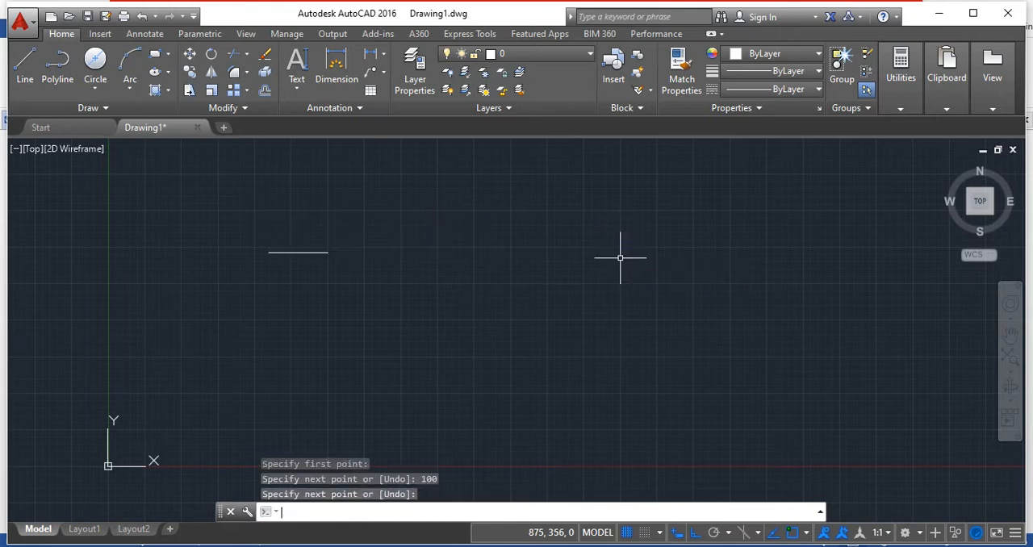
{"action": "key", "text": "Return"}
{"action": "scroll", "coordinate": [264, 215], "scroll_direction": "up", "scroll_amount": 5}
{"action": "mouse_move", "coordinate": [377, 252]}
{"action": "middle_mouse_down"}
{"action": "mouse_move", "coordinate": [445, 272]}
{"action": "mouse_move", "coordinate": [466, 217]}
{"action": "middle_mouse_up"}
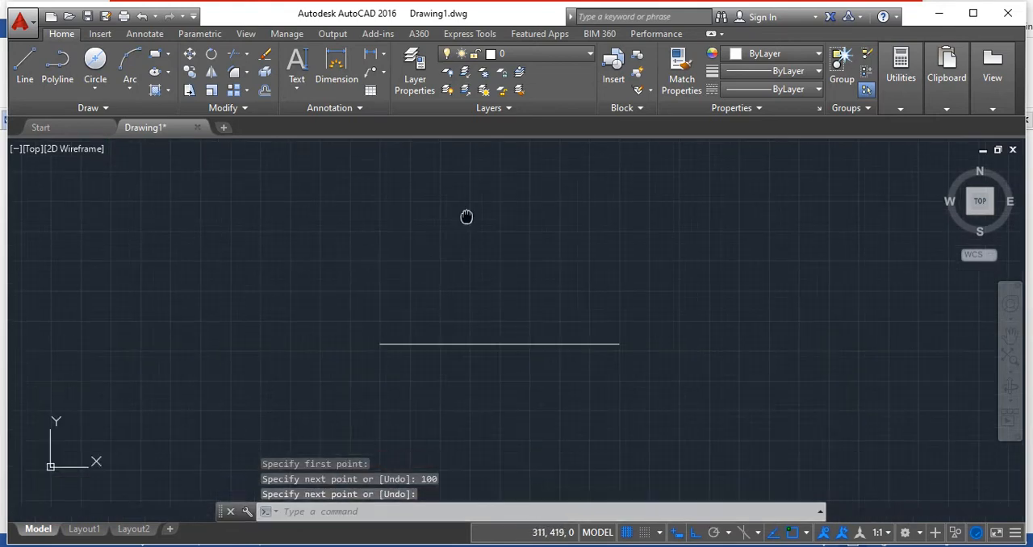
{"action": "left_click", "coordinate": [341, 512]}
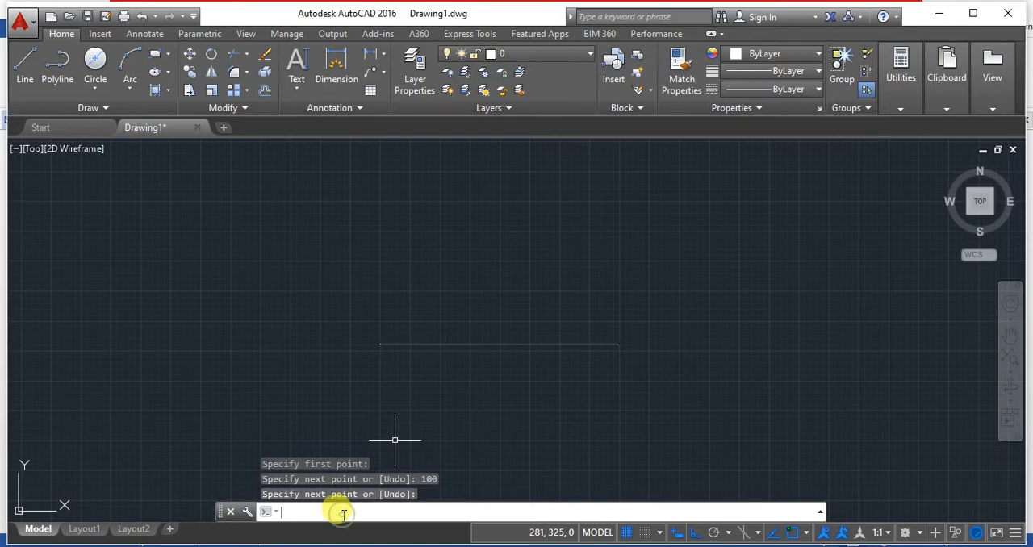
Switch to the Google Meet call and stop the current presentation.
{"action": "mouse_move", "coordinate": [427, 546]}
{"action": "left_click", "coordinate": [363, 501]}
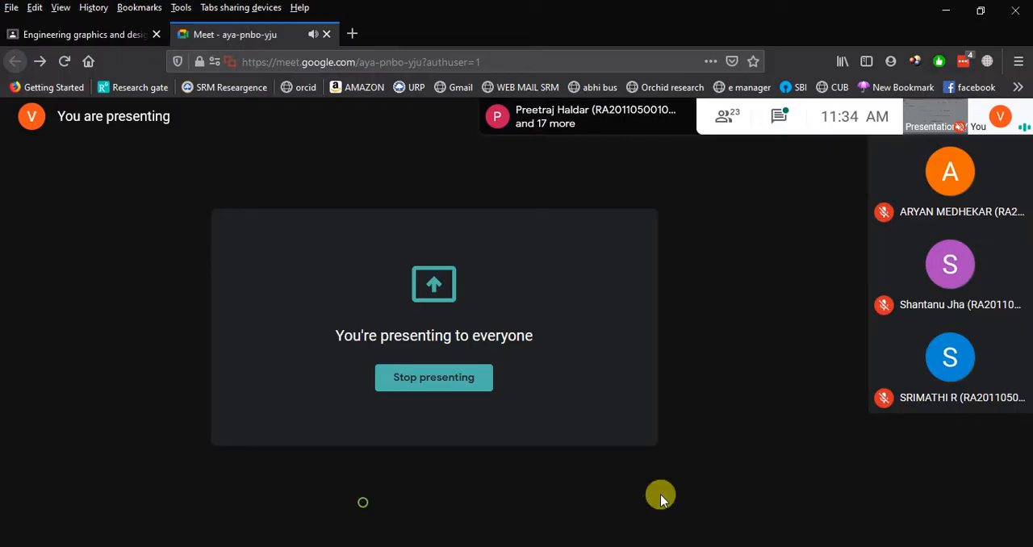
{"action": "left_click", "coordinate": [900, 518]}
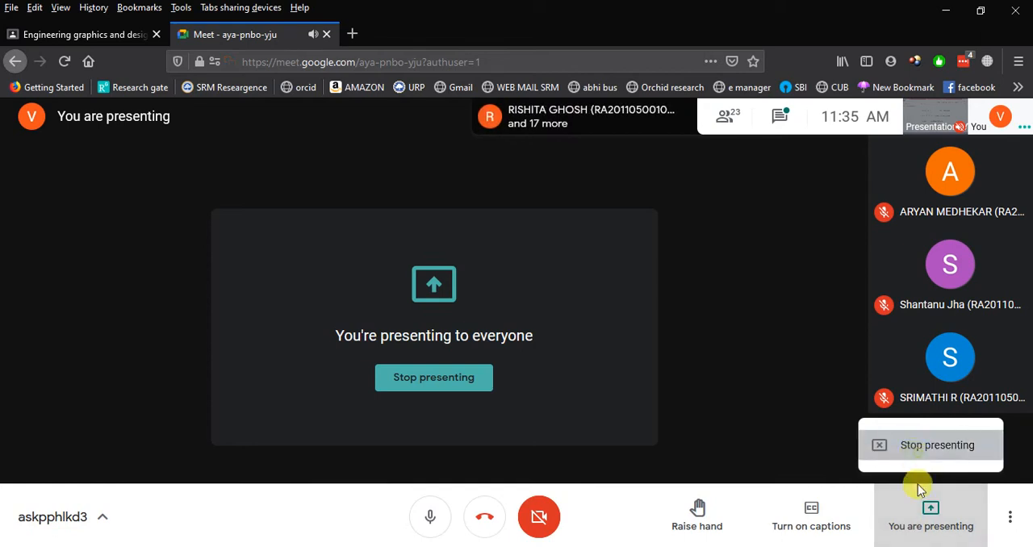
{"action": "left_click", "coordinate": [918, 525]}
{"action": "left_click", "coordinate": [916, 520]}
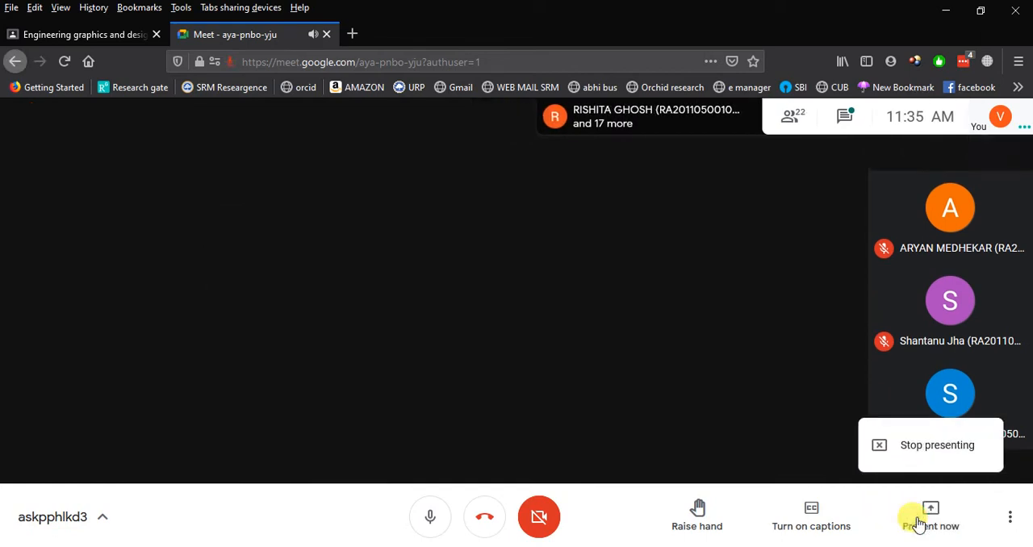
{"action": "left_click", "coordinate": [915, 447]}
Present the entire screen to the participants of the Meet call.
{"action": "left_click", "coordinate": [922, 509]}
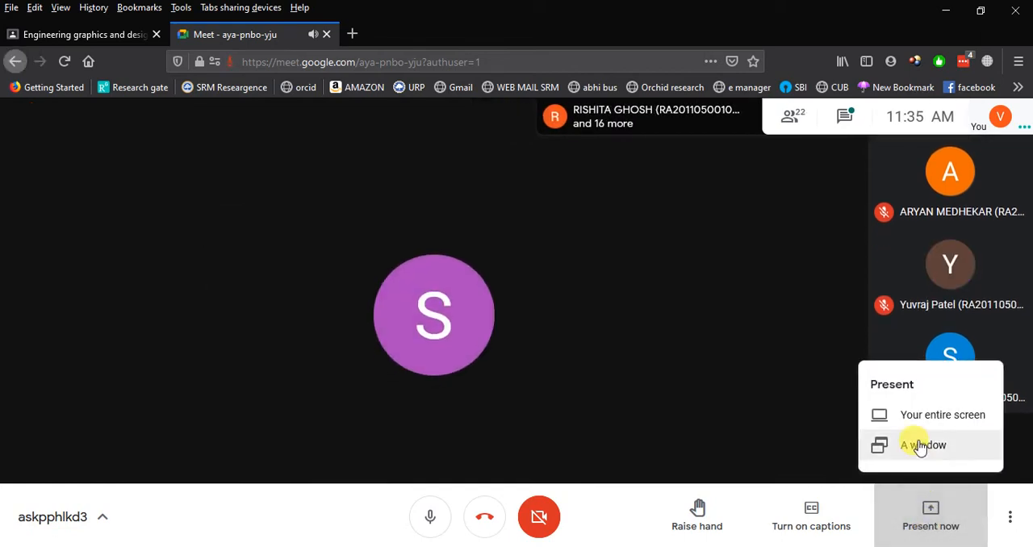
{"action": "left_click", "coordinate": [914, 442]}
{"action": "left_click", "coordinate": [327, 128]}
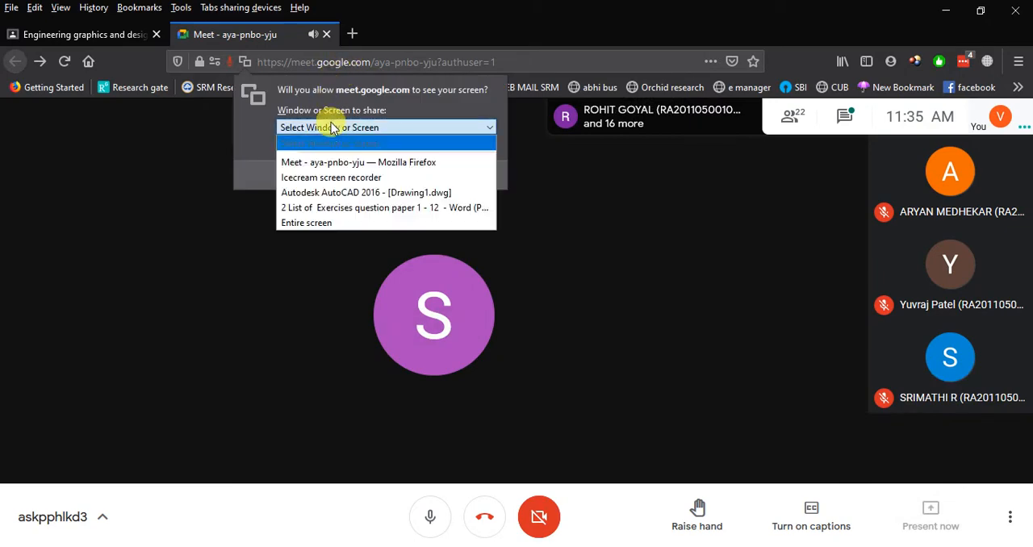
{"action": "left_click", "coordinate": [317, 222]}
{"action": "left_click", "coordinate": [301, 319]}
Switch back to AutoCAD and replace the existing line with a new horizontal line 100 units long.
{"action": "key", "text": "alt+Tab"}
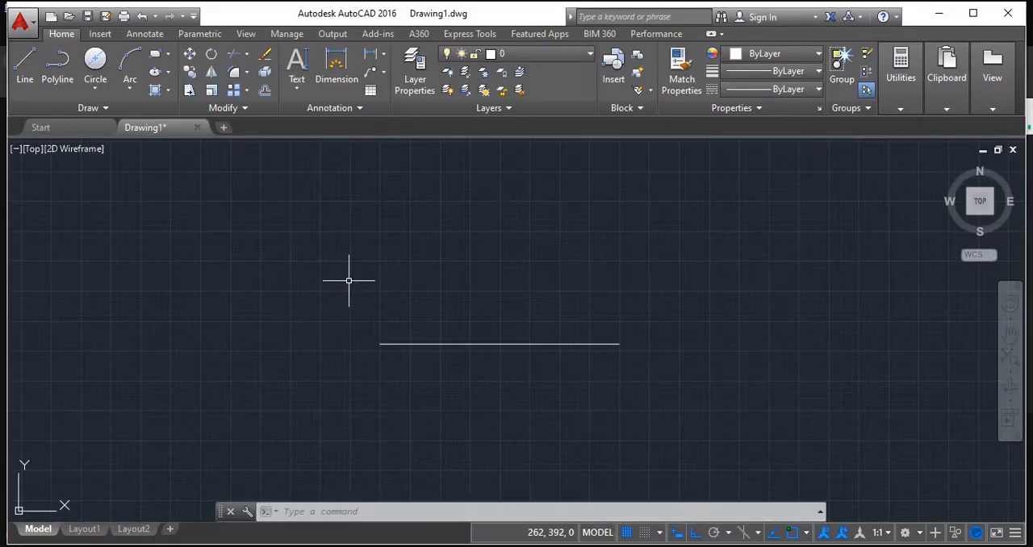
{"action": "left_click", "coordinate": [520, 345]}
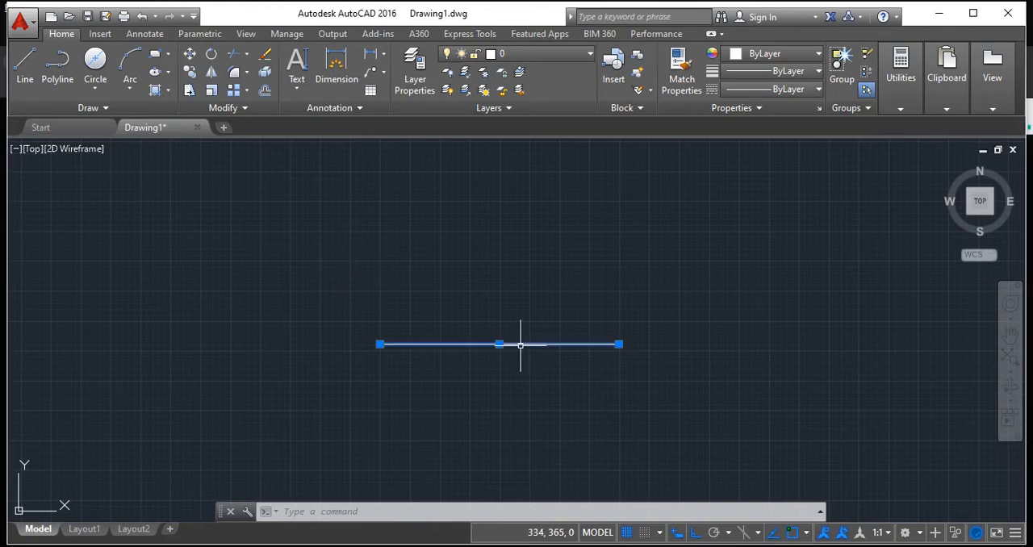
{"action": "key", "text": "Delete"}
{"action": "left_click", "coordinate": [24, 60]}
{"action": "left_click", "coordinate": [233, 309]}
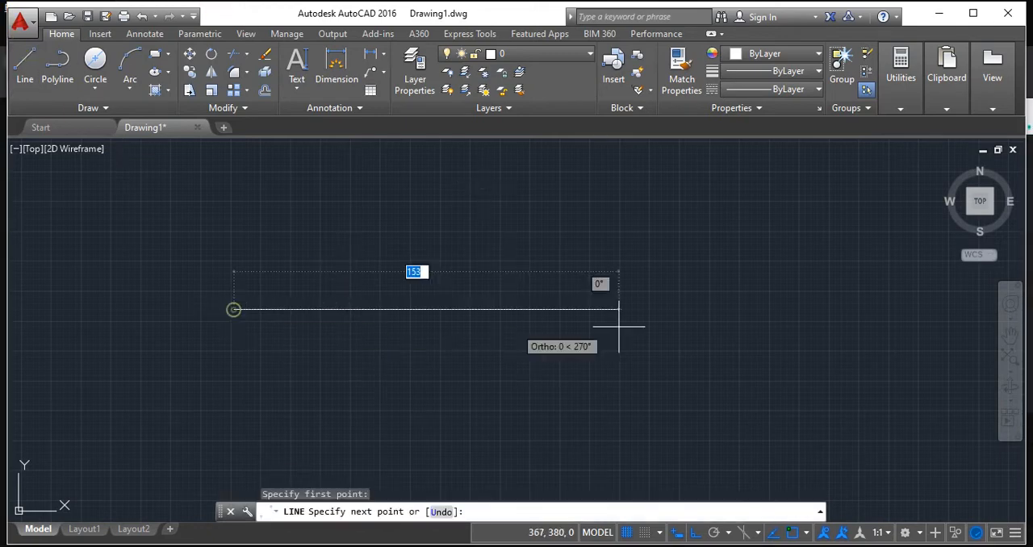
{"action": "type", "text": "100"}
{"action": "key", "text": "Return"}
{"action": "key", "text": "Return"}
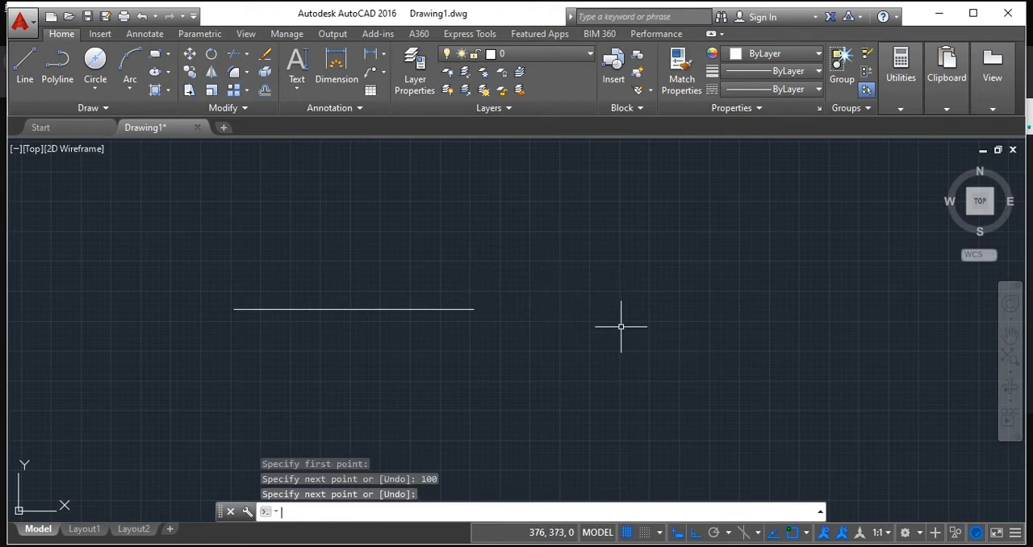
Divide the horizontal line into 10 equal segments with the Divide command.
{"action": "scroll", "coordinate": [347, 281], "scroll_direction": "up", "scroll_amount": 4}
{"action": "middle_click_drag", "start_coordinate": [352, 281], "coordinate": [427, 254]}
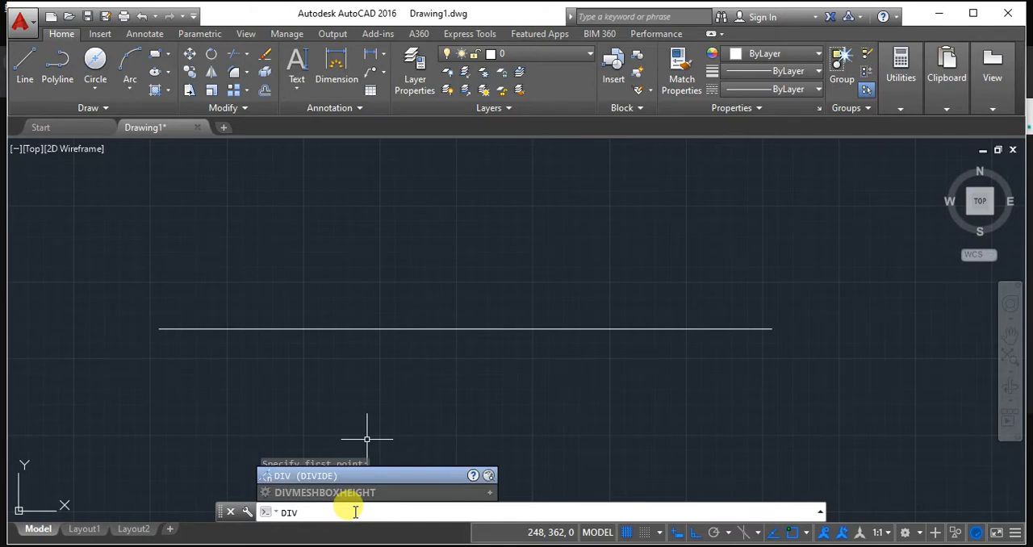
{"action": "key", "text": "Return"}
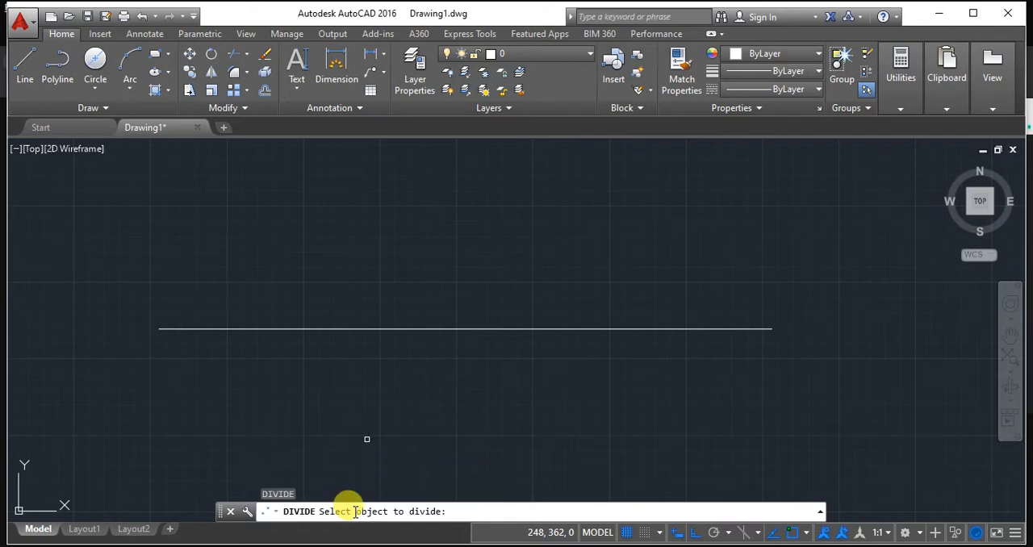
{"action": "left_click", "coordinate": [372, 329]}
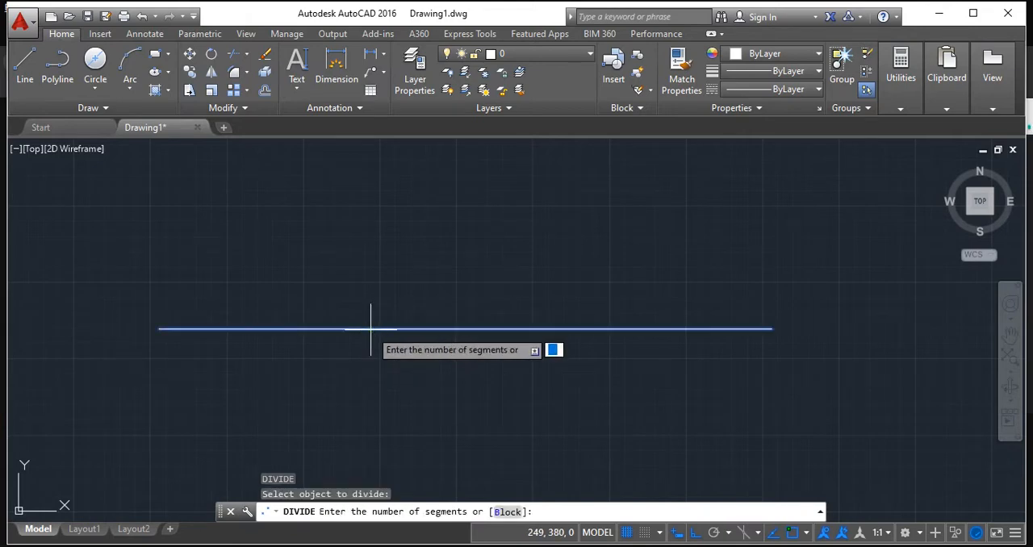
{"action": "type", "text": "10"}
{"action": "key", "text": "Return"}
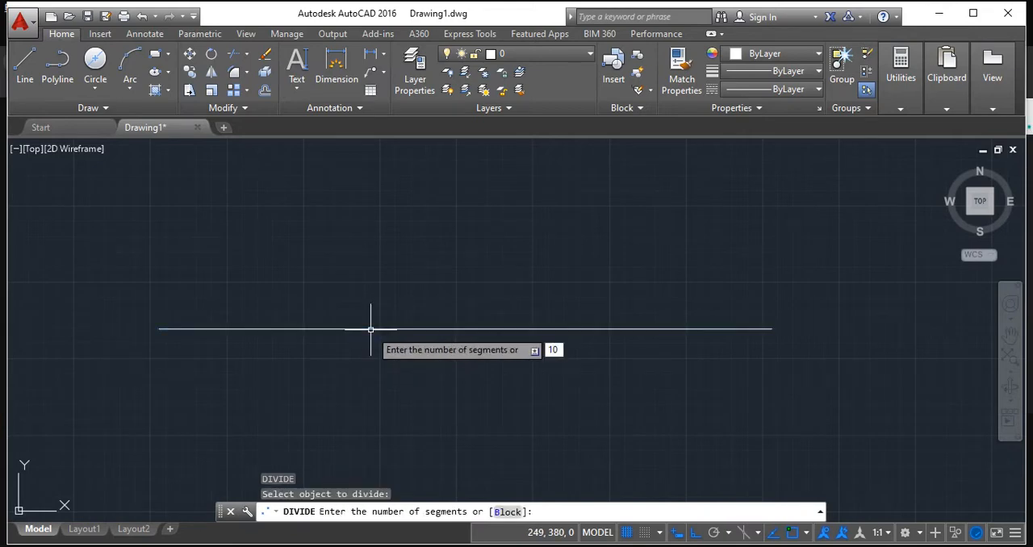
{"action": "left_click", "coordinate": [370, 329]}
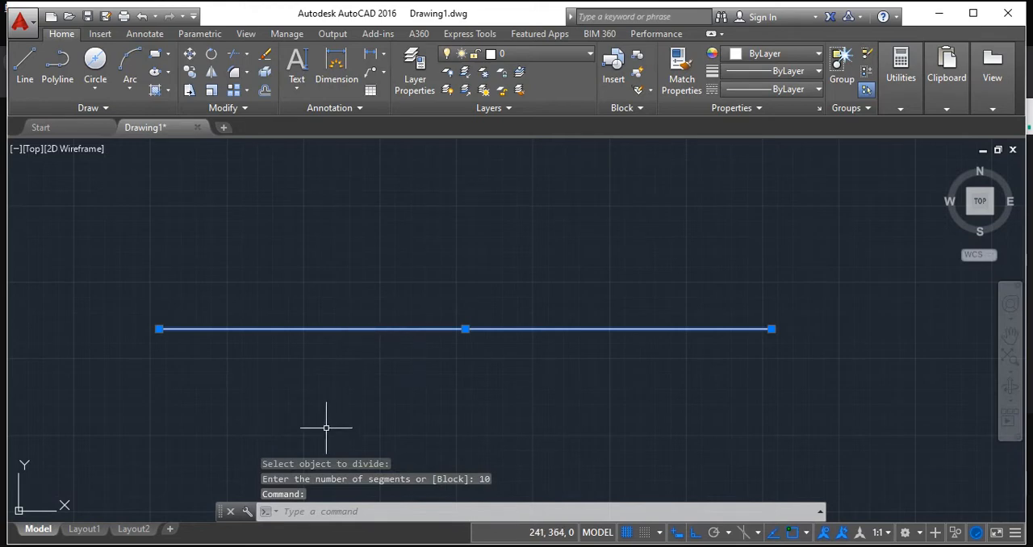
{"action": "key", "text": "Escape"}
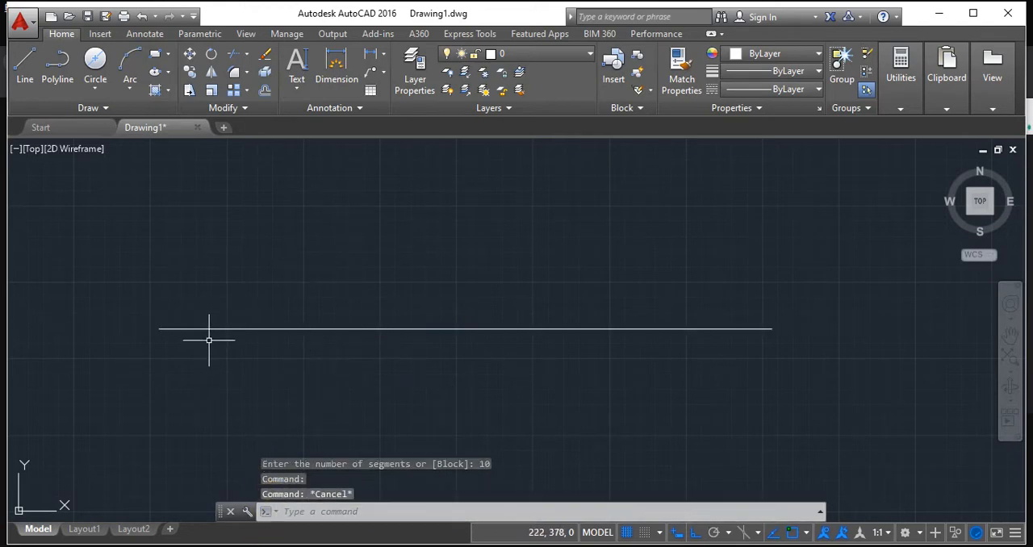
Set the point style to the circle with a cross, sized in absolute units, using DDPTYPE.
{"action": "left_click", "coordinate": [293, 511]}
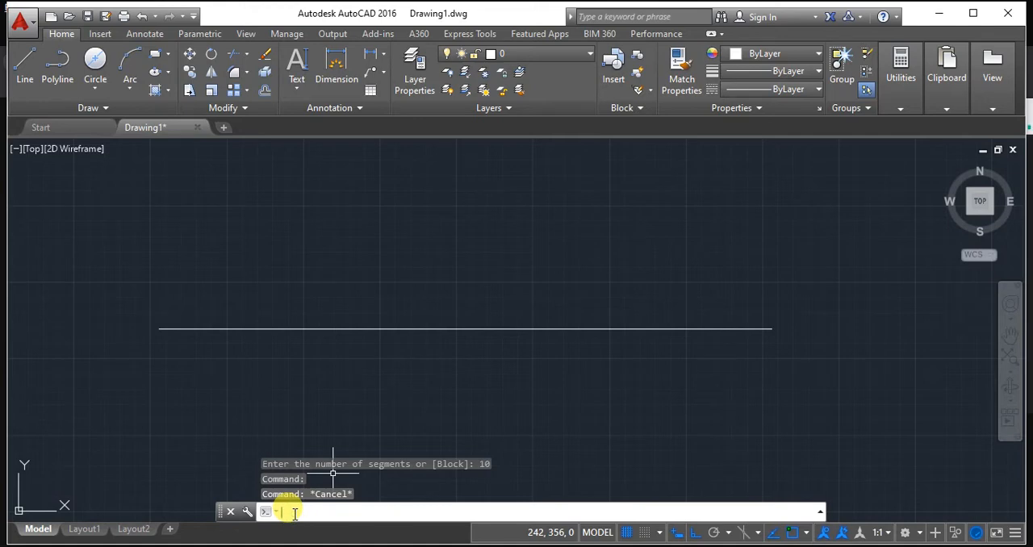
{"action": "type", "text": "ddp"}
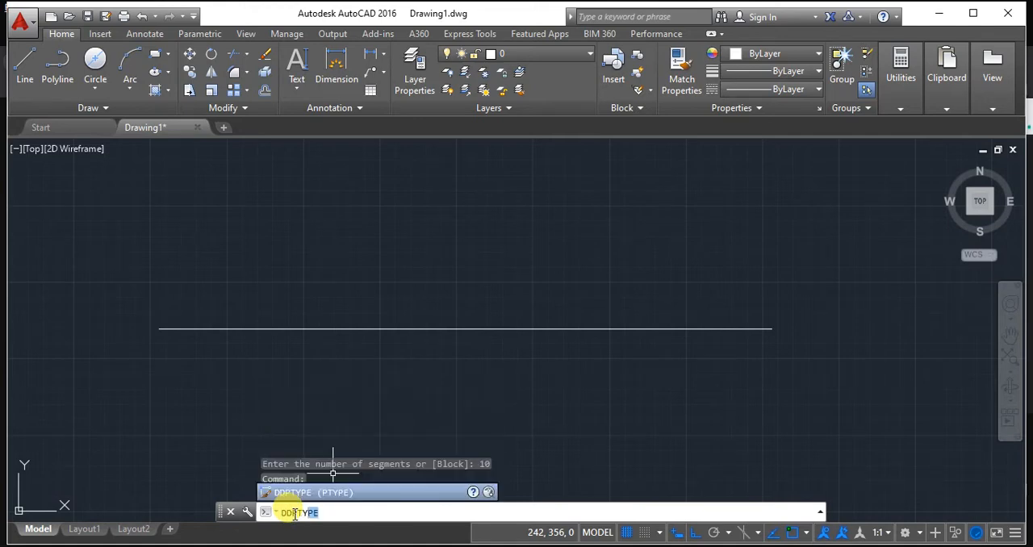
{"action": "left_click", "coordinate": [312, 492]}
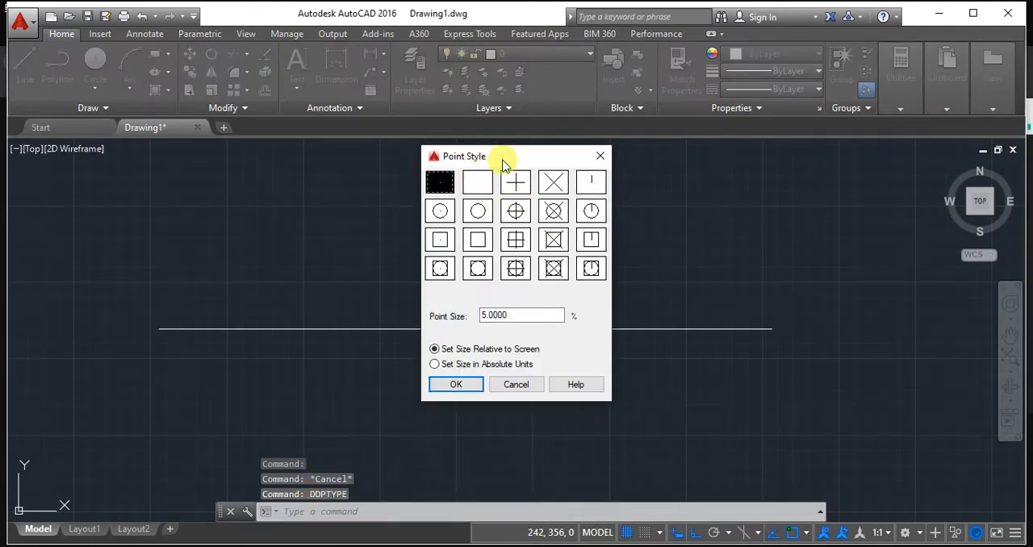
{"action": "left_click", "coordinate": [514, 209]}
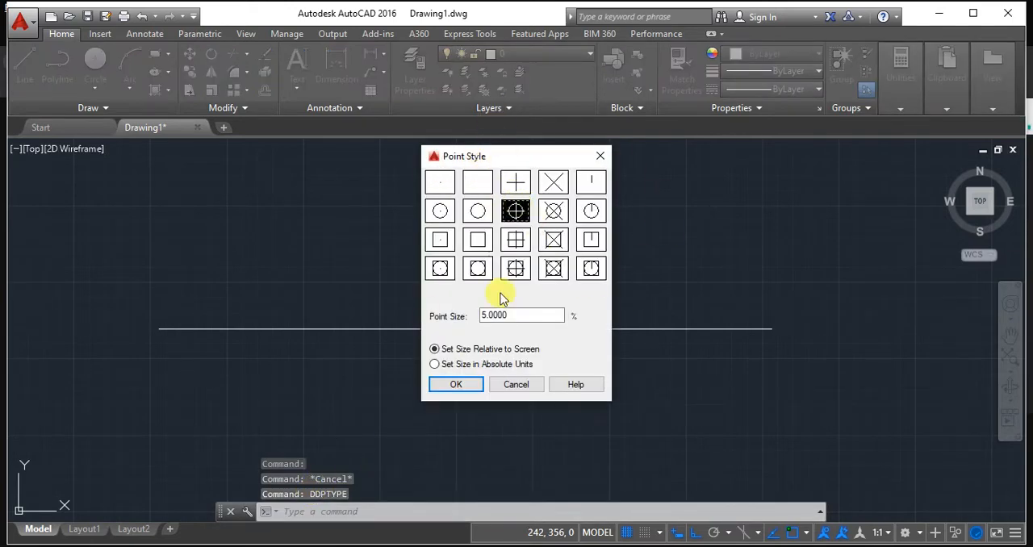
{"action": "left_click", "coordinate": [434, 365]}
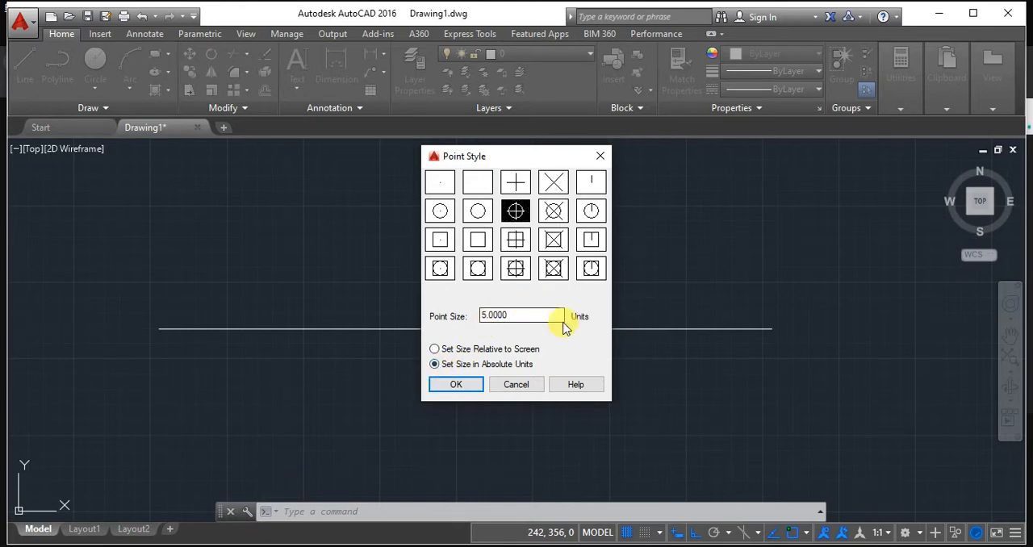
{"action": "left_click", "coordinate": [474, 388]}
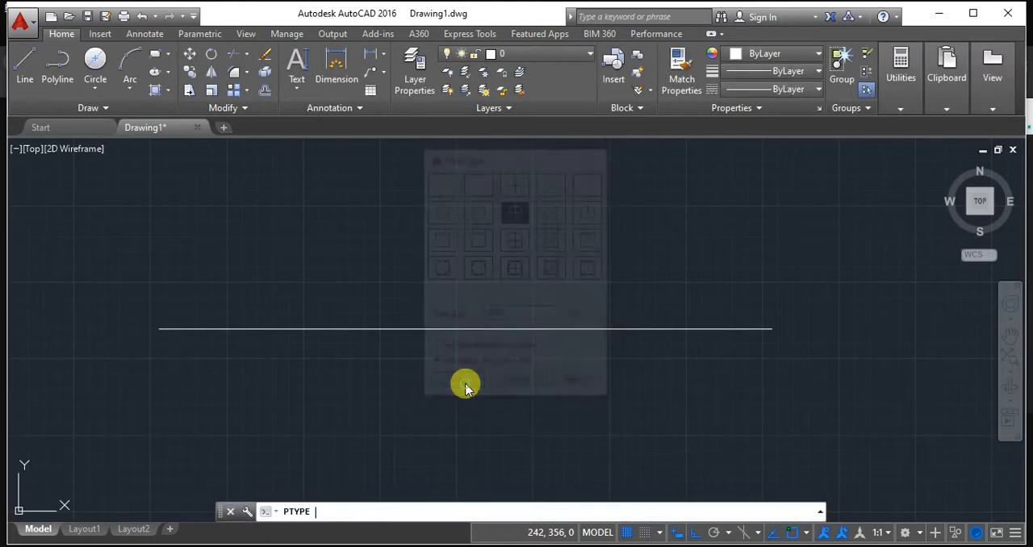
{"action": "scroll", "coordinate": [202, 302], "scroll_direction": "down", "scroll_amount": 5}
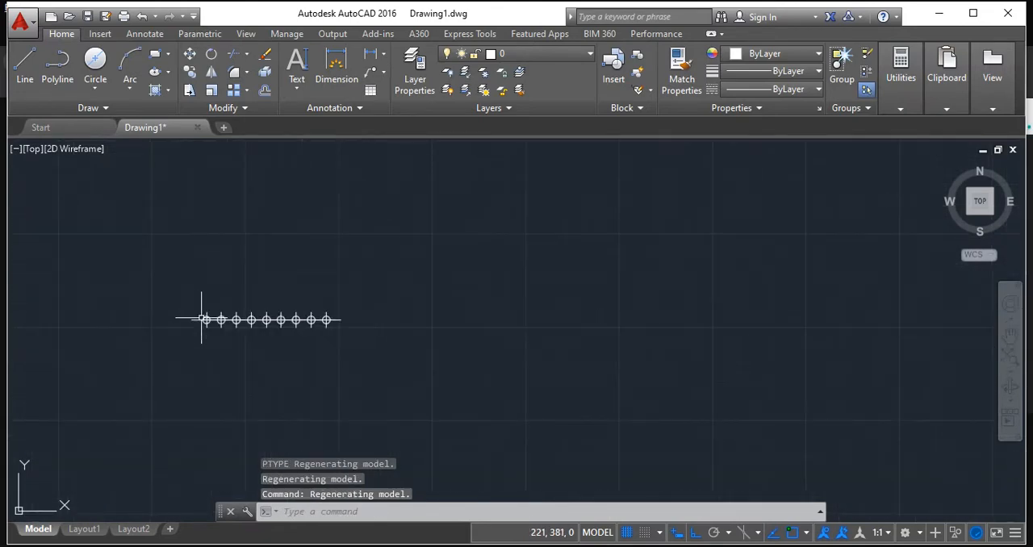
{"action": "scroll", "coordinate": [166, 307], "scroll_direction": "up", "scroll_amount": 4}
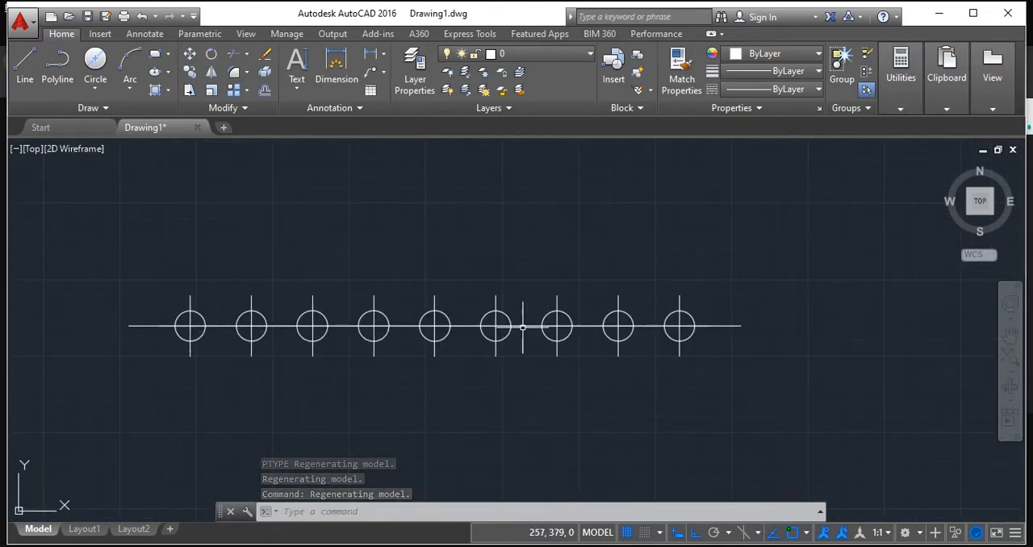
{"action": "scroll", "coordinate": [743, 331], "scroll_direction": "down", "scroll_amount": 2}
{"action": "middle_click_drag", "start_coordinate": [747, 332], "coordinate": [661, 363]}
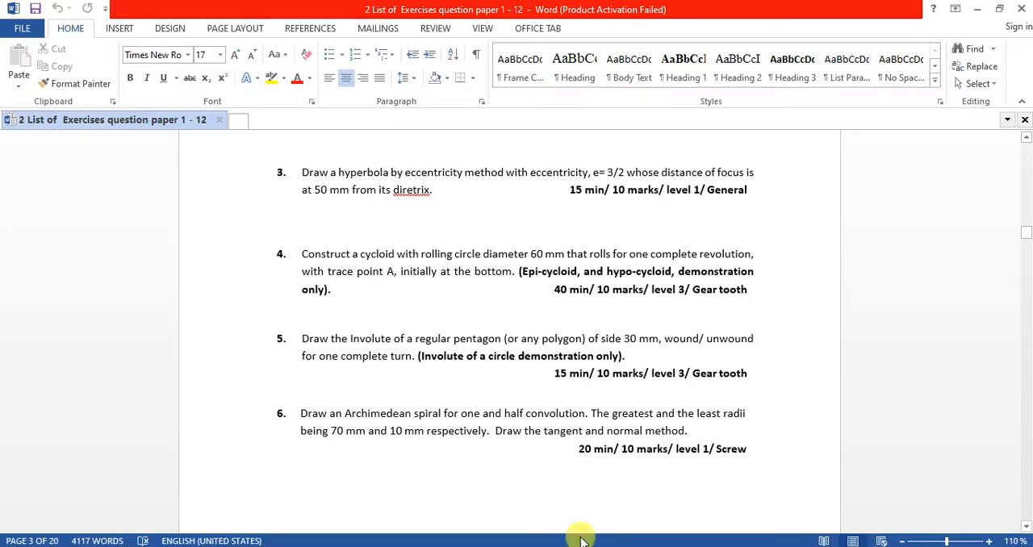
Place five separate points in a wide arch above the divided line with the Point command.
{"action": "scroll", "coordinate": [508, 331], "scroll_direction": "up", "scroll_amount": 4}
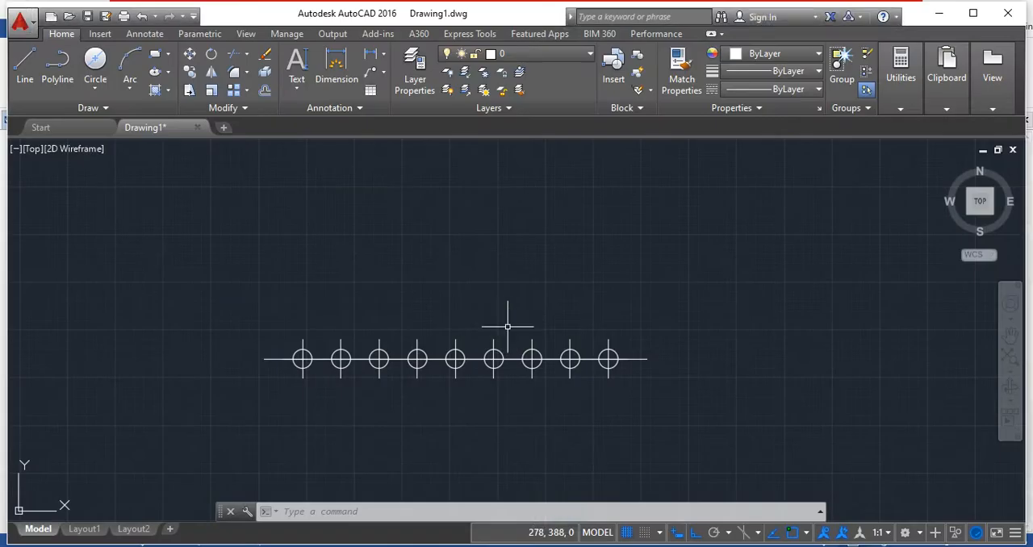
{"action": "scroll", "coordinate": [509, 263], "scroll_direction": "down", "scroll_amount": 3}
{"action": "middle_click_drag", "start_coordinate": [509, 263], "coordinate": [378, 346]}
{"action": "scroll", "coordinate": [378, 346], "scroll_direction": "down", "scroll_amount": 2}
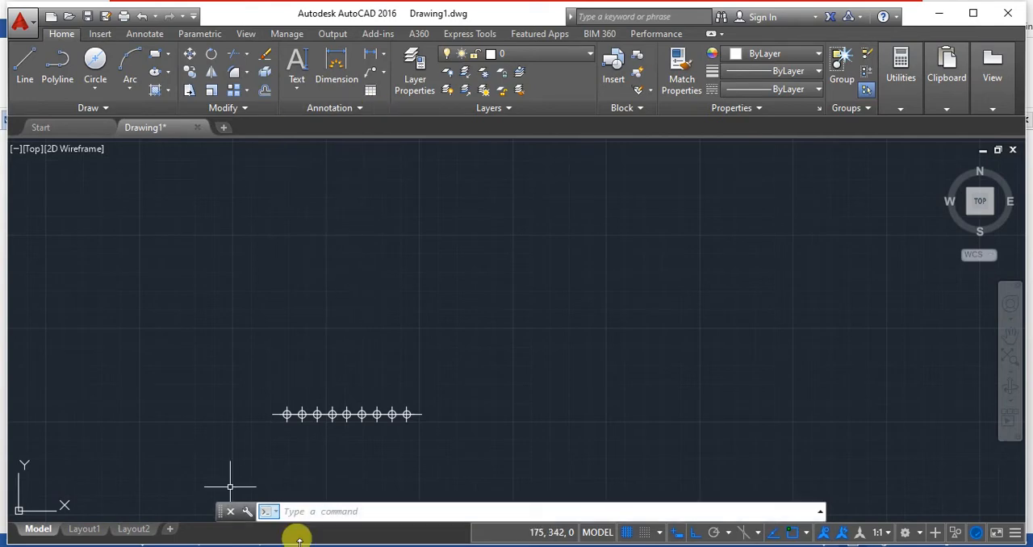
{"action": "left_click", "coordinate": [345, 506]}
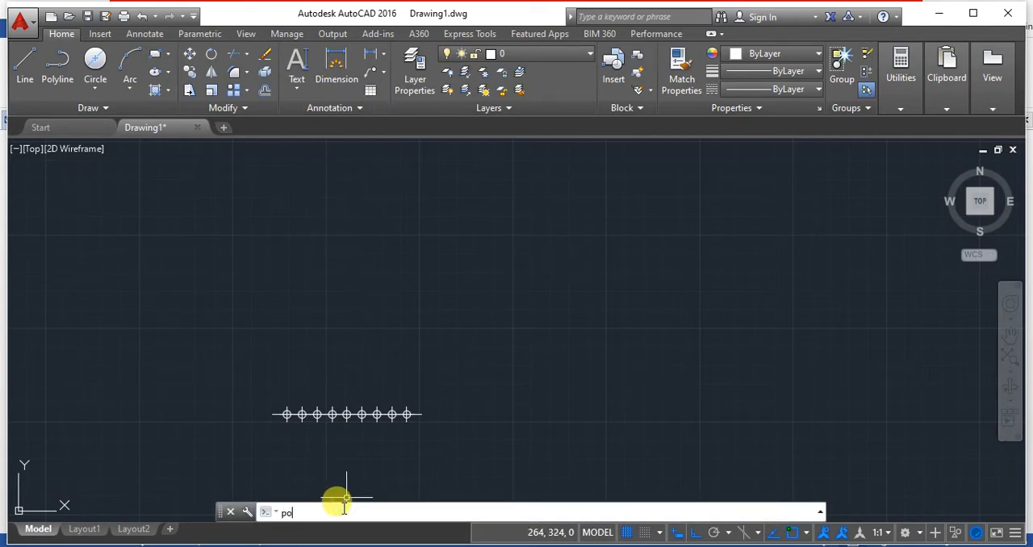
{"action": "type", "text": "point"}
{"action": "key", "text": "Return"}
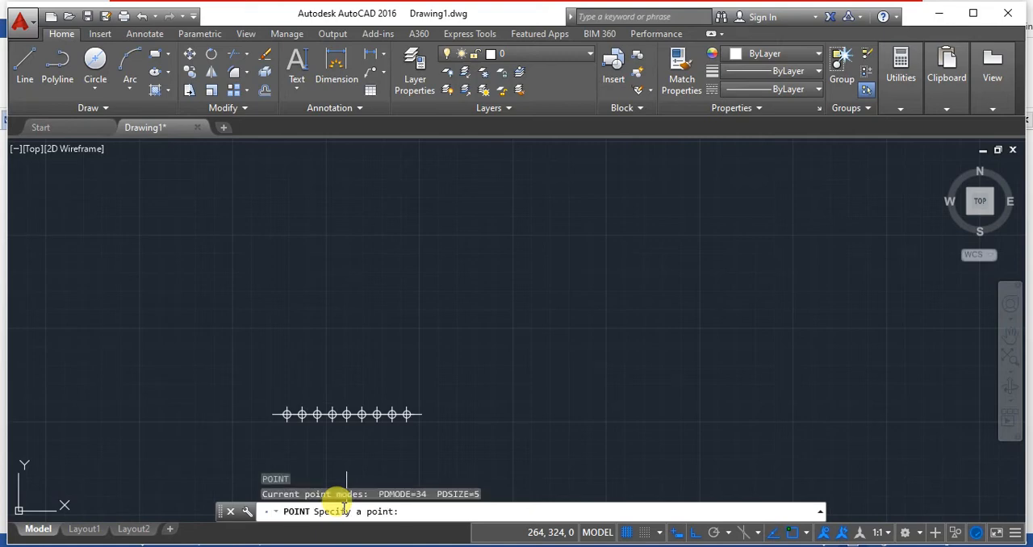
{"action": "left_click", "coordinate": [225, 258]}
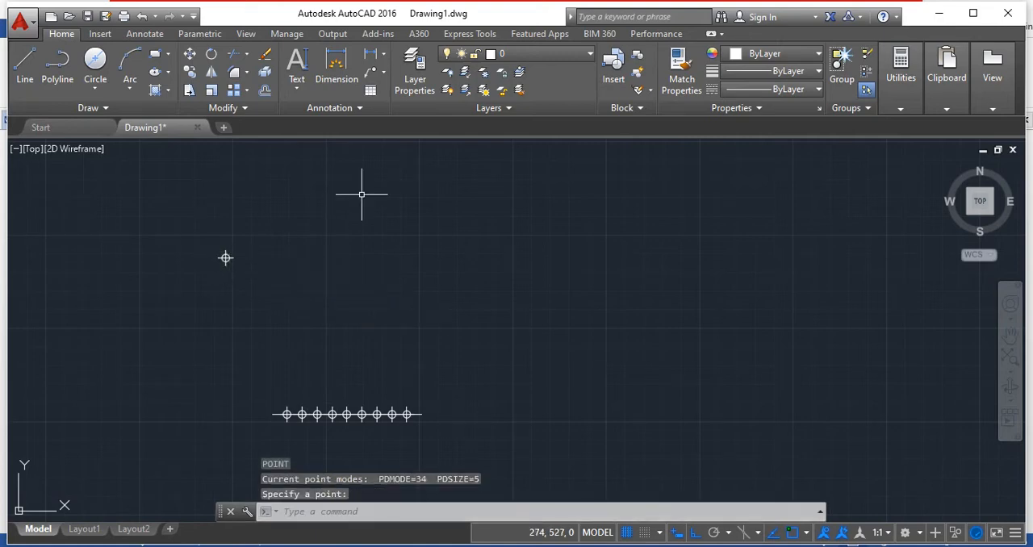
{"action": "key", "text": "Return"}
{"action": "left_click", "coordinate": [327, 188]}
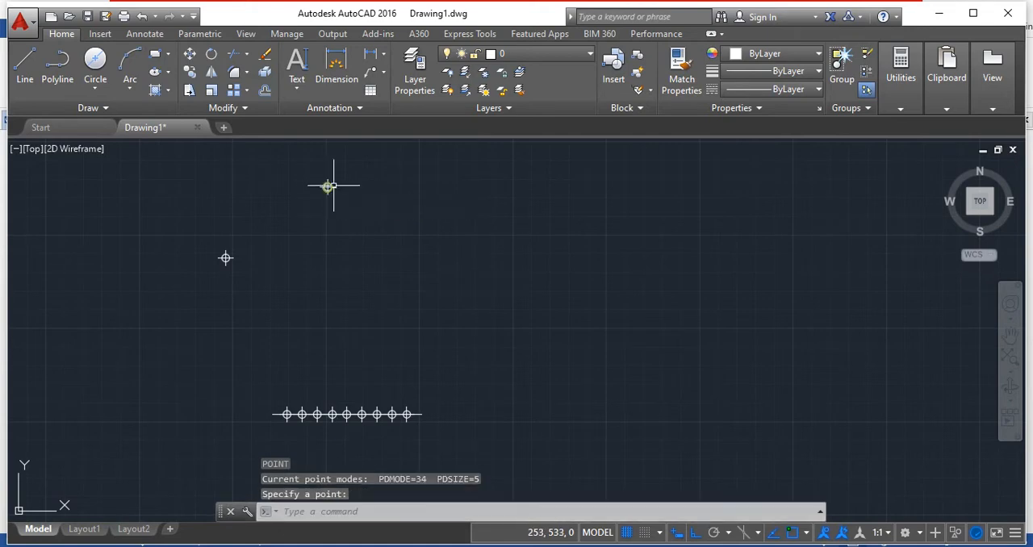
{"action": "key", "text": "Return"}
{"action": "left_click", "coordinate": [462, 170]}
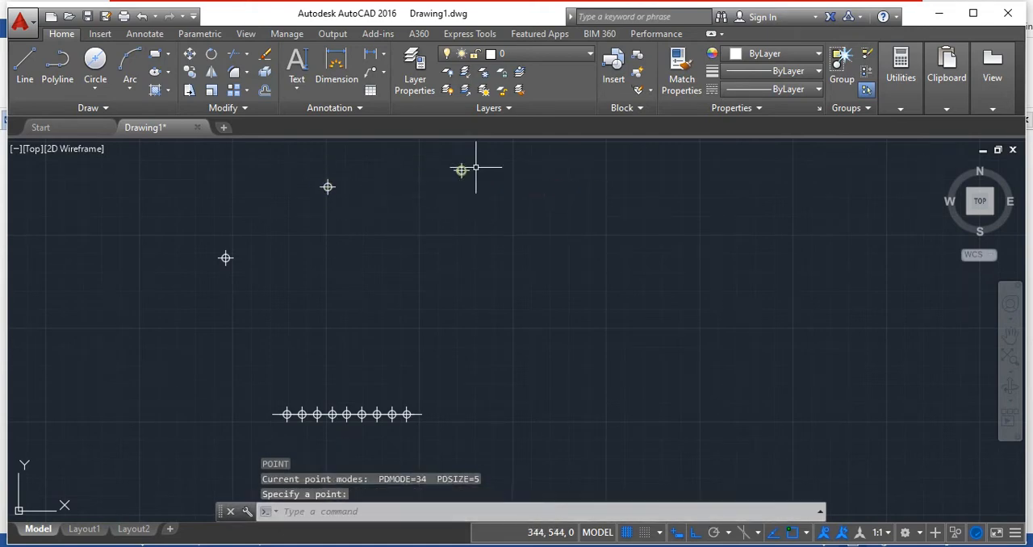
{"action": "key", "text": "Return"}
{"action": "left_click", "coordinate": [581, 170]}
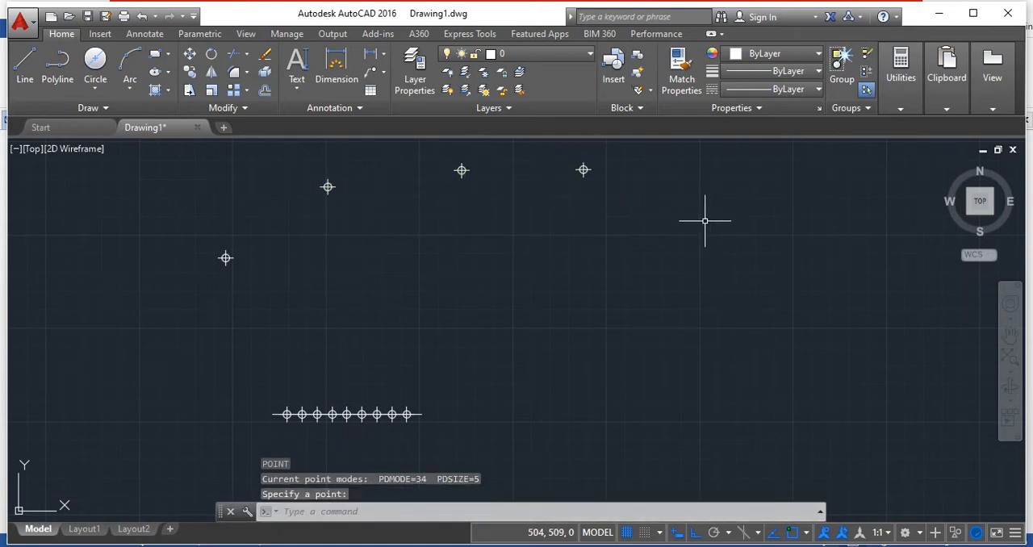
{"action": "key", "text": "Return"}
{"action": "left_click", "coordinate": [724, 244]}
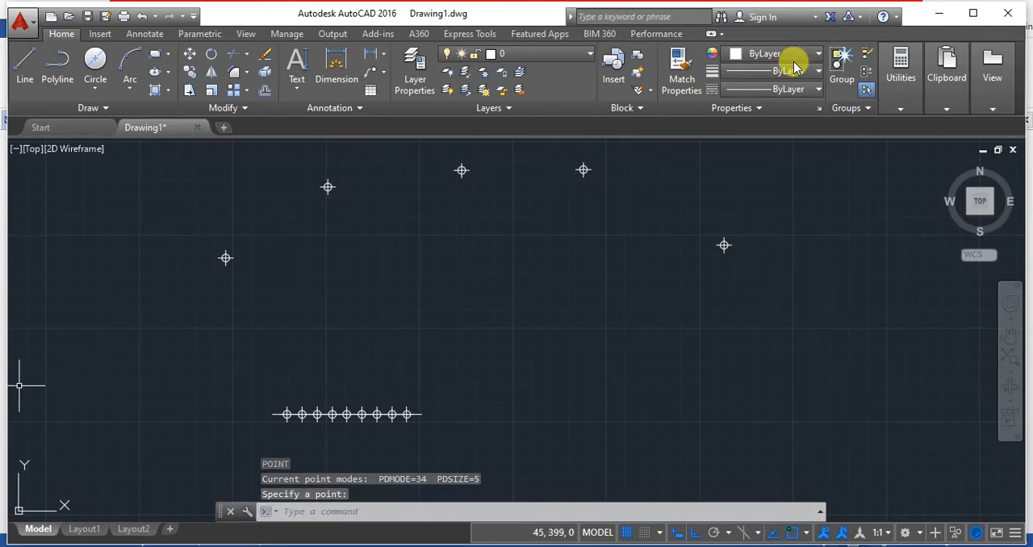
Draw a spline through the five arched points, ending at an extra point about 49 units below the fifth one.
{"action": "scroll", "coordinate": [523, 250], "scroll_direction": "up", "scroll_amount": 2}
{"action": "scroll", "coordinate": [522, 253], "scroll_direction": "down", "scroll_amount": 2}
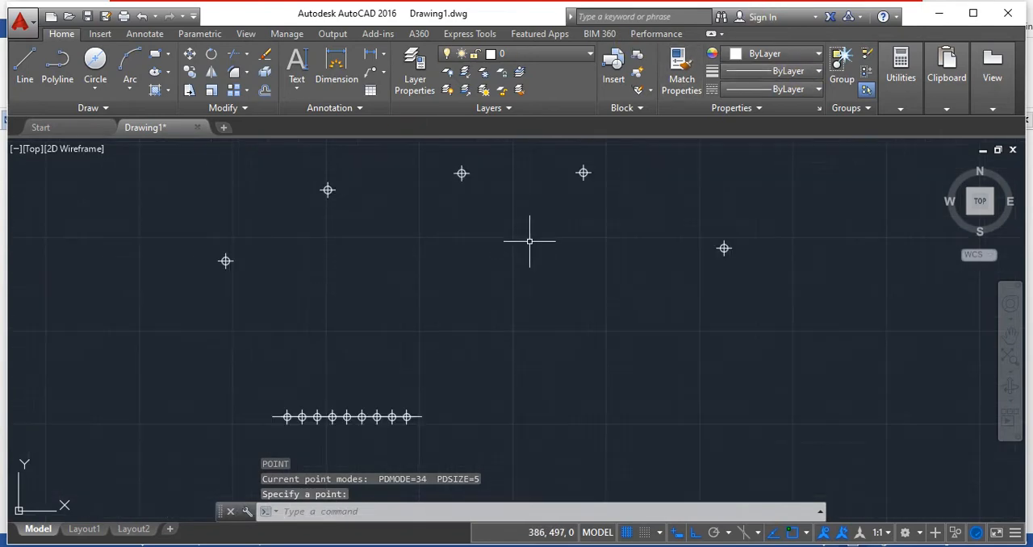
{"action": "middle_click_drag", "start_coordinate": [530, 237], "coordinate": [530, 268]}
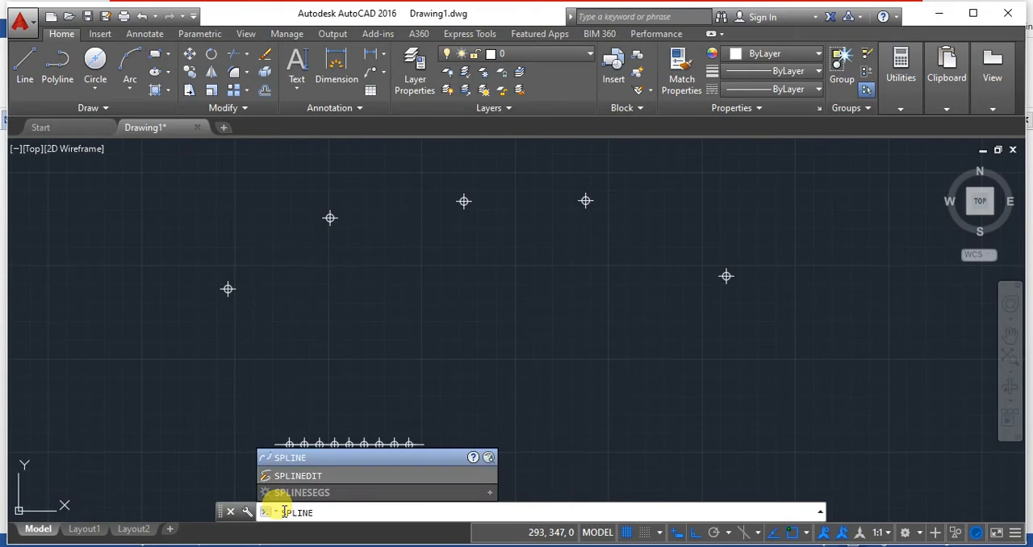
{"action": "key", "text": "Return"}
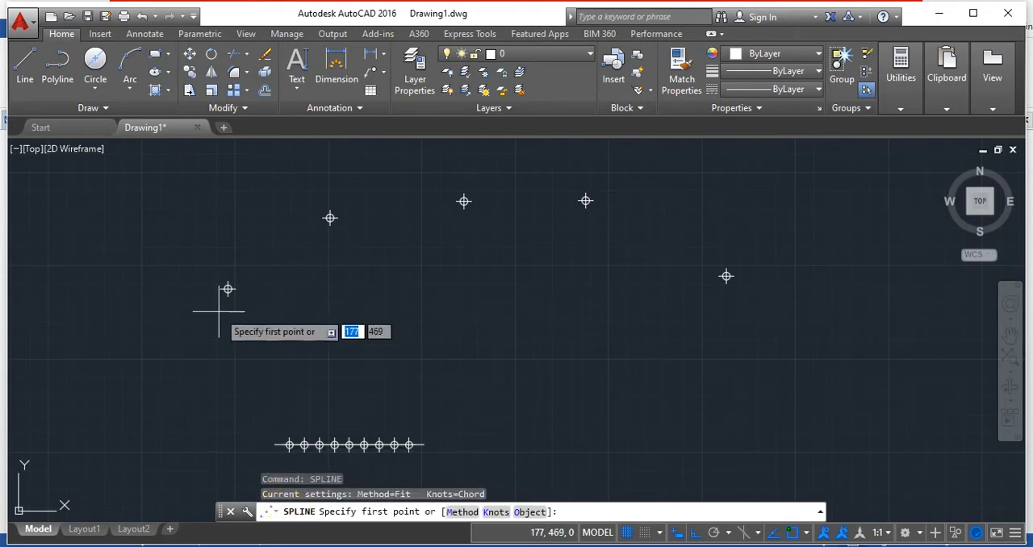
{"action": "left_click", "coordinate": [229, 289]}
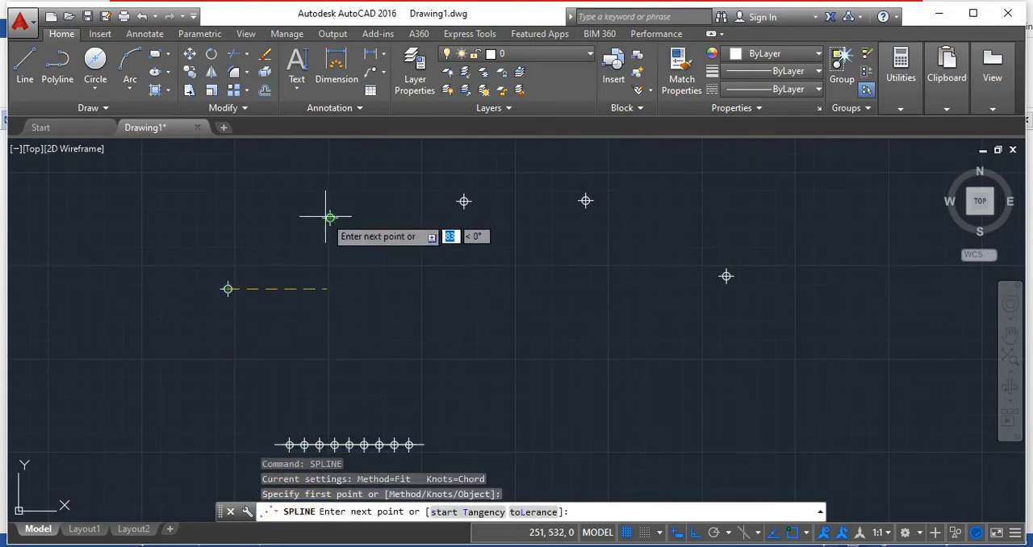
{"action": "left_click", "coordinate": [329, 217]}
{"action": "left_click", "coordinate": [463, 201]}
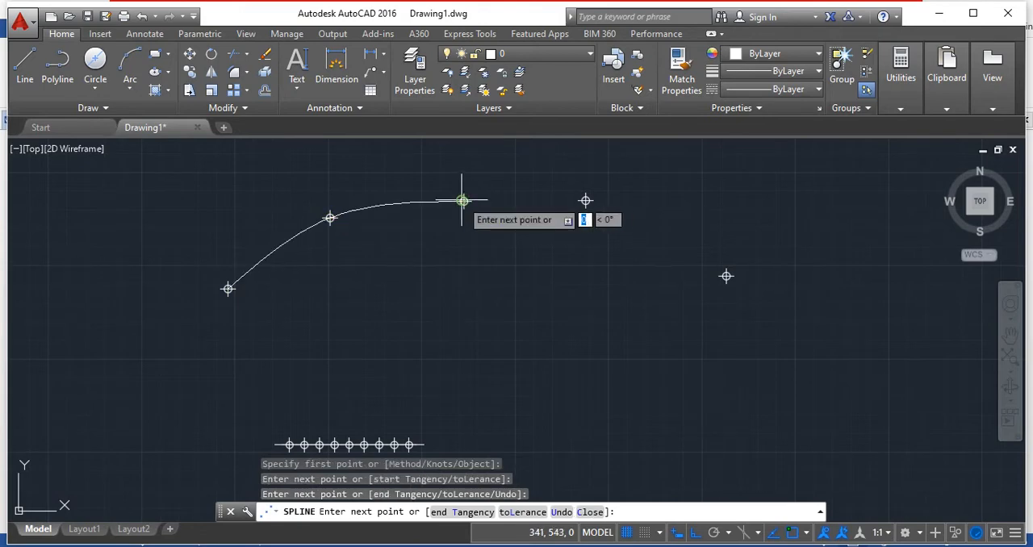
{"action": "left_click", "coordinate": [585, 200]}
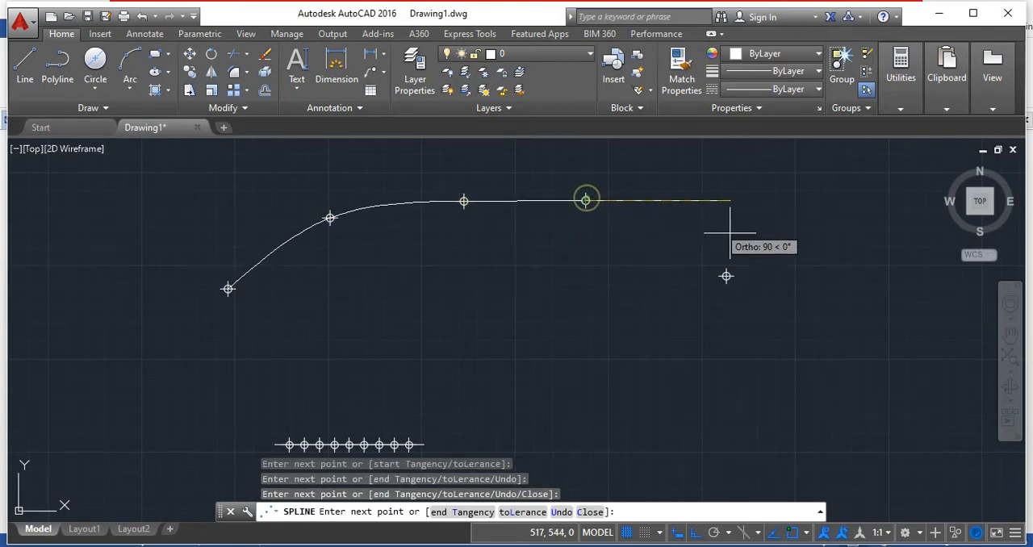
{"action": "left_click", "coordinate": [726, 276]}
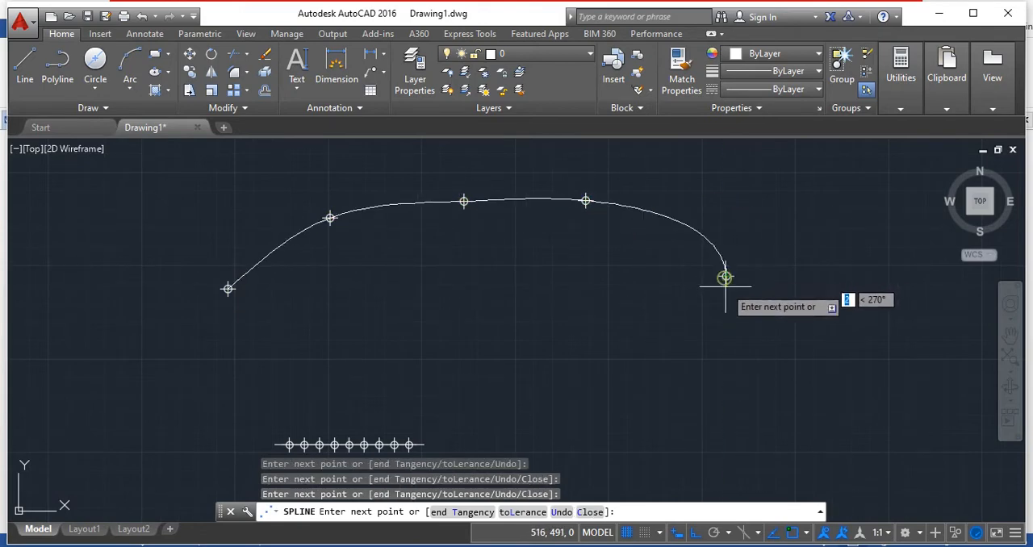
{"action": "left_click", "coordinate": [710, 348]}
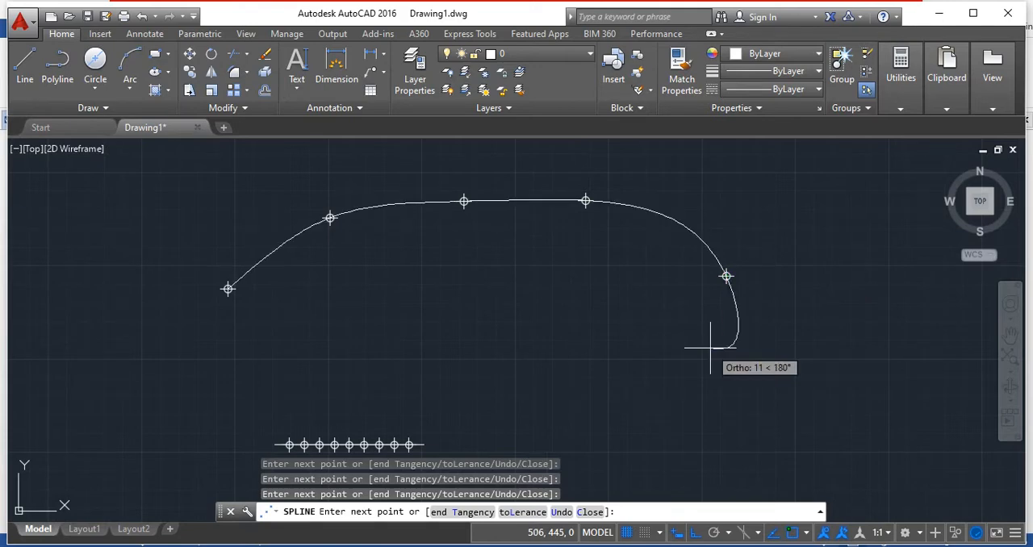
{"action": "key", "text": "Return"}
Shorten the spline by its extra end segment so the curve finishes at the fifth point.
{"action": "scroll", "coordinate": [429, 273], "scroll_direction": "up", "scroll_amount": 2}
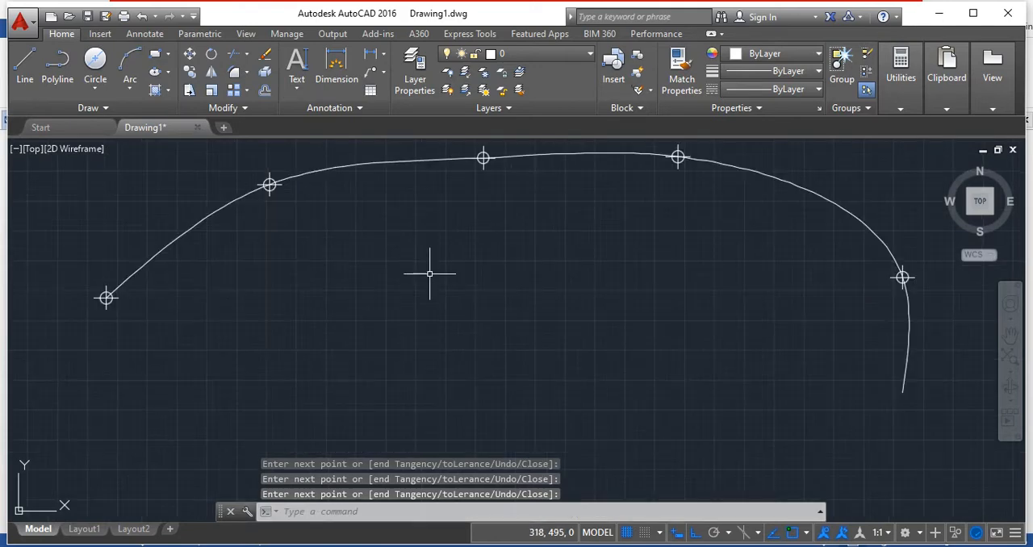
{"action": "scroll", "coordinate": [436, 274], "scroll_direction": "down", "scroll_amount": 4}
{"action": "scroll", "coordinate": [658, 313], "scroll_direction": "up", "scroll_amount": 2}
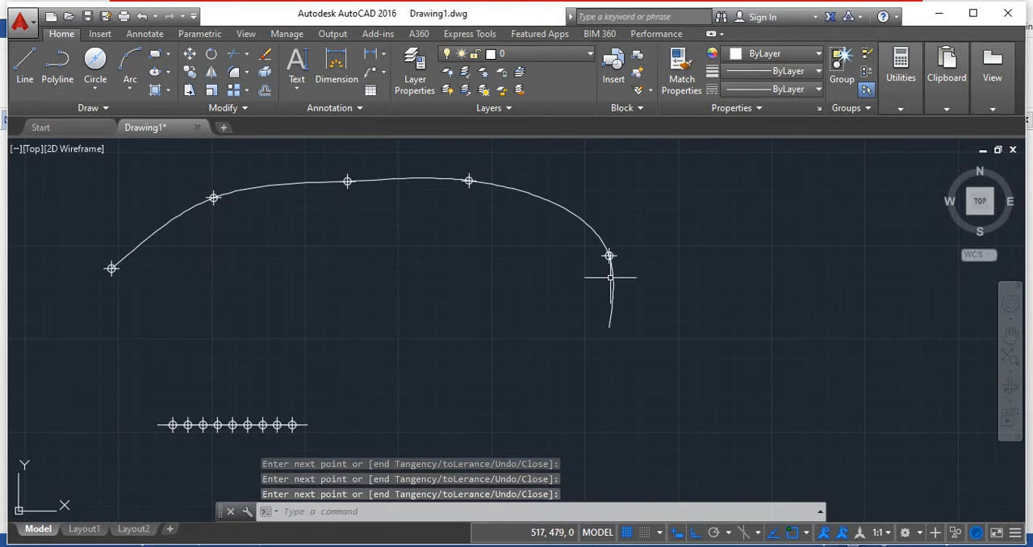
{"action": "left_click", "coordinate": [609, 308]}
{"action": "left_click", "coordinate": [609, 326]}
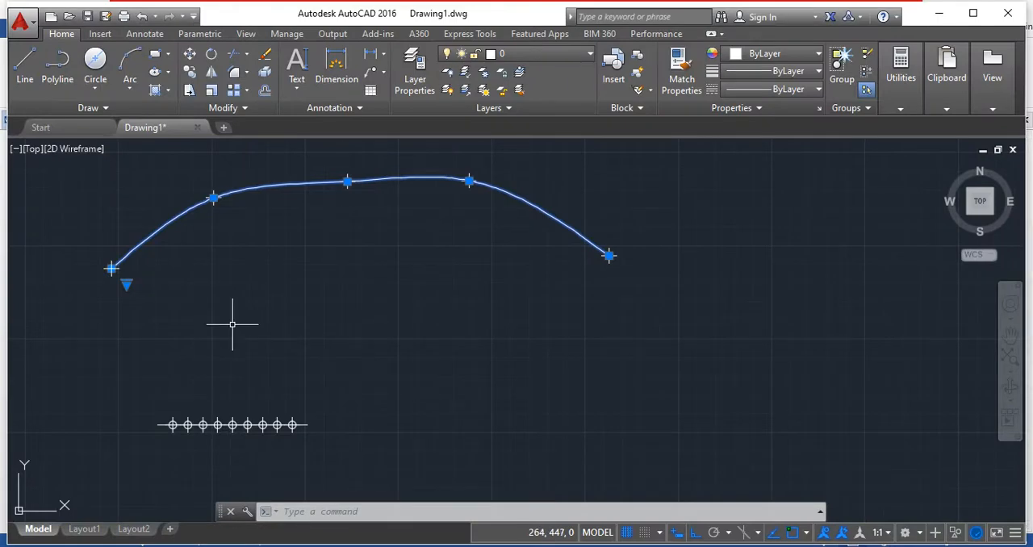
Switch to the Word exercise list and examine the remaining Week 2 problems and the Week 3 Fundamentals of Projection problems.
{"action": "middle_click_drag", "start_coordinate": [175, 309], "coordinate": [270, 341]}
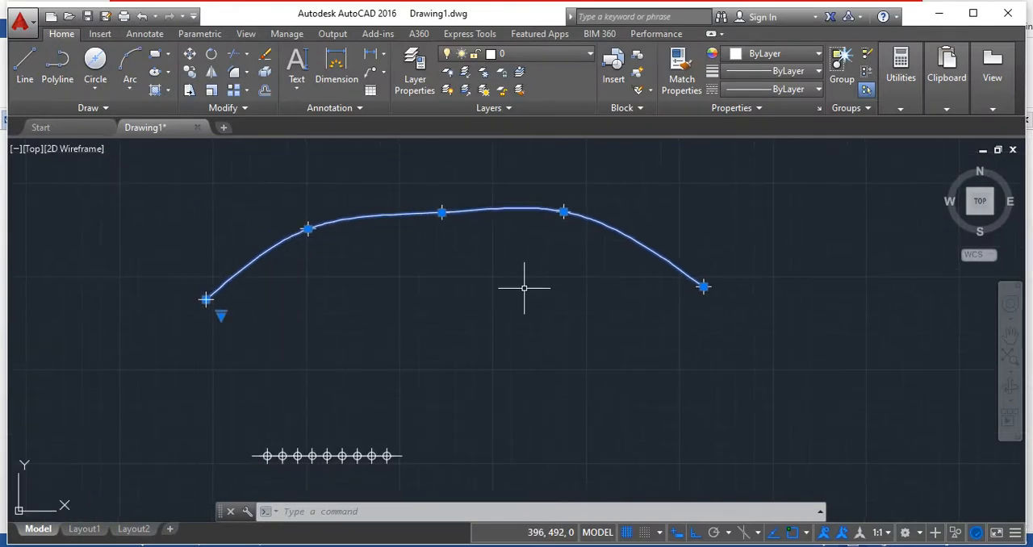
{"action": "scroll", "coordinate": [521, 290], "scroll_direction": "up", "scroll_amount": 2}
{"action": "scroll", "coordinate": [511, 298], "scroll_direction": "down", "scroll_amount": 2}
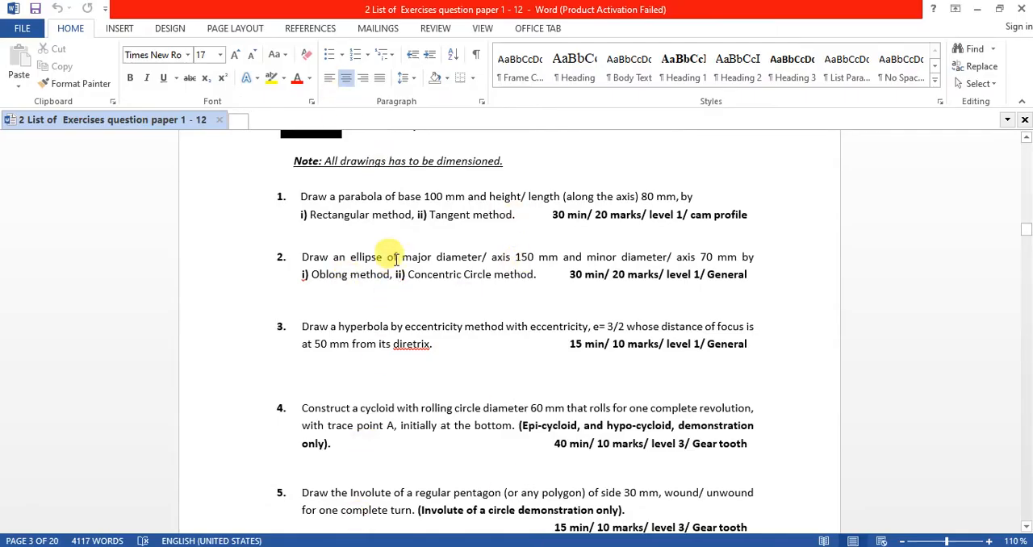
{"action": "scroll", "coordinate": [387, 242], "scroll_direction": "down", "scroll_amount": 1}
{"action": "scroll", "coordinate": [383, 282], "scroll_direction": "down", "scroll_amount": 5}
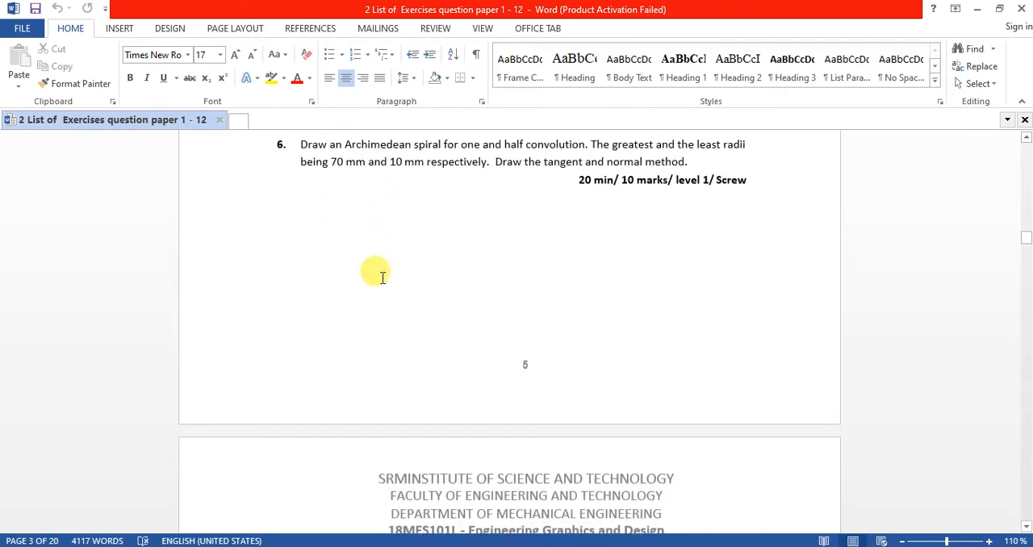
{"action": "scroll", "coordinate": [383, 270], "scroll_direction": "down", "scroll_amount": 5}
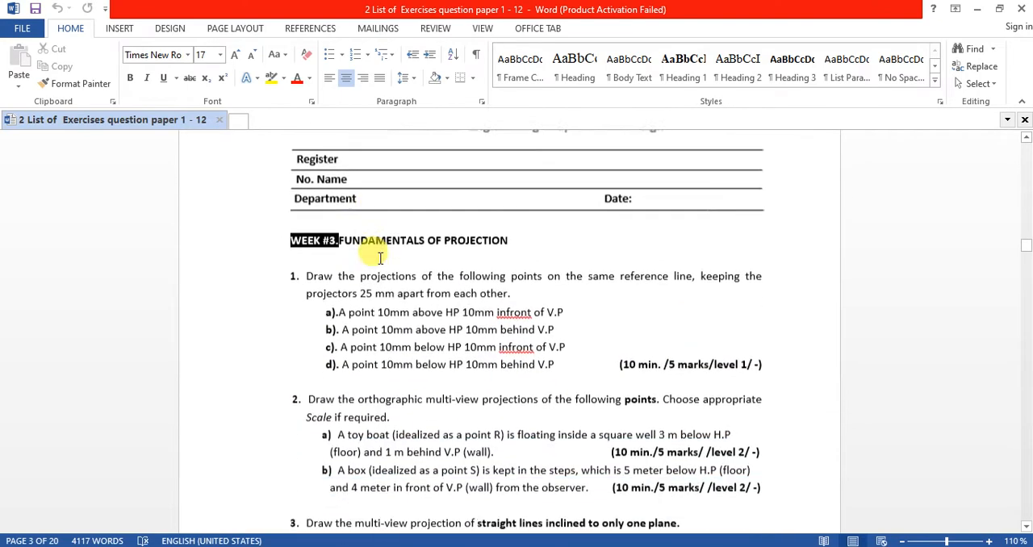
{"action": "scroll", "coordinate": [380, 258], "scroll_direction": "down", "scroll_amount": 1}
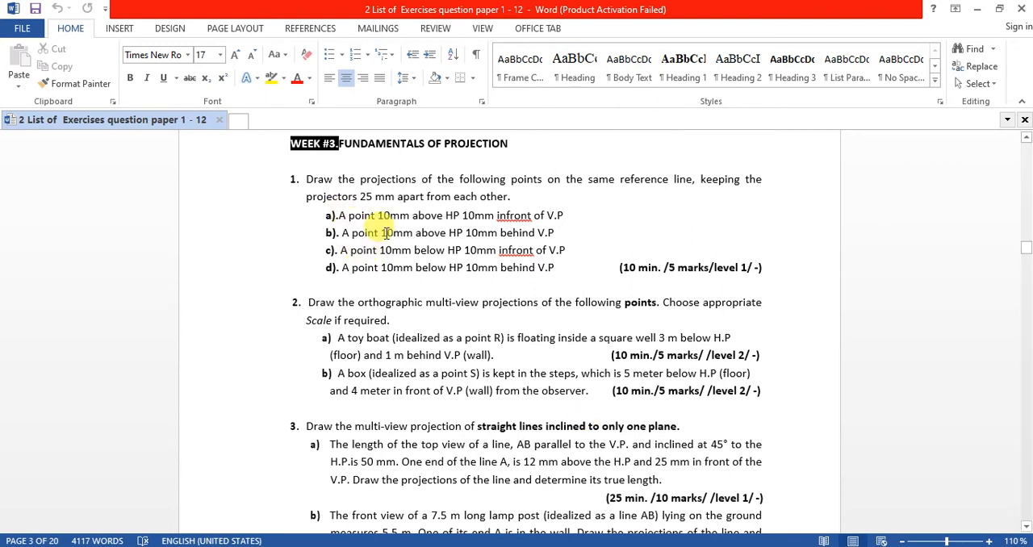
Switch back to AutoCAD and erase the spline and all remaining objects from the drawing.
{"action": "key", "text": "alt+Tab"}
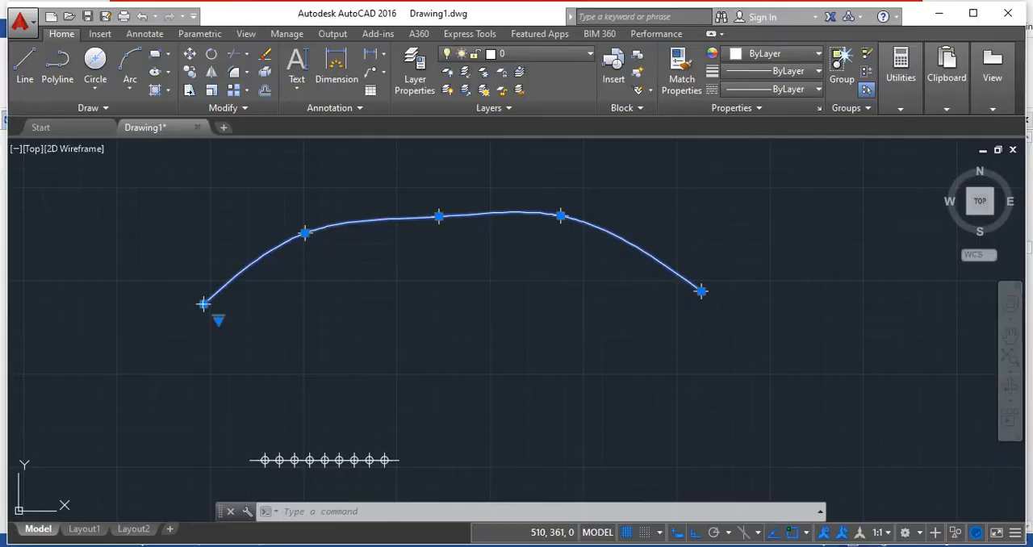
{"action": "key", "text": "Delete"}
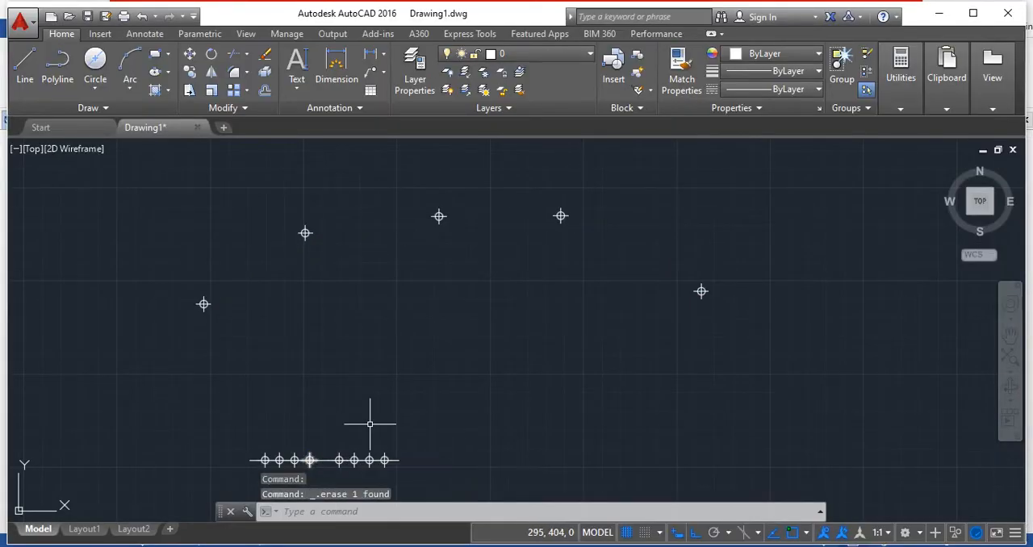
{"action": "key", "text": "ctrl+a"}
{"action": "key", "text": "Delete"}
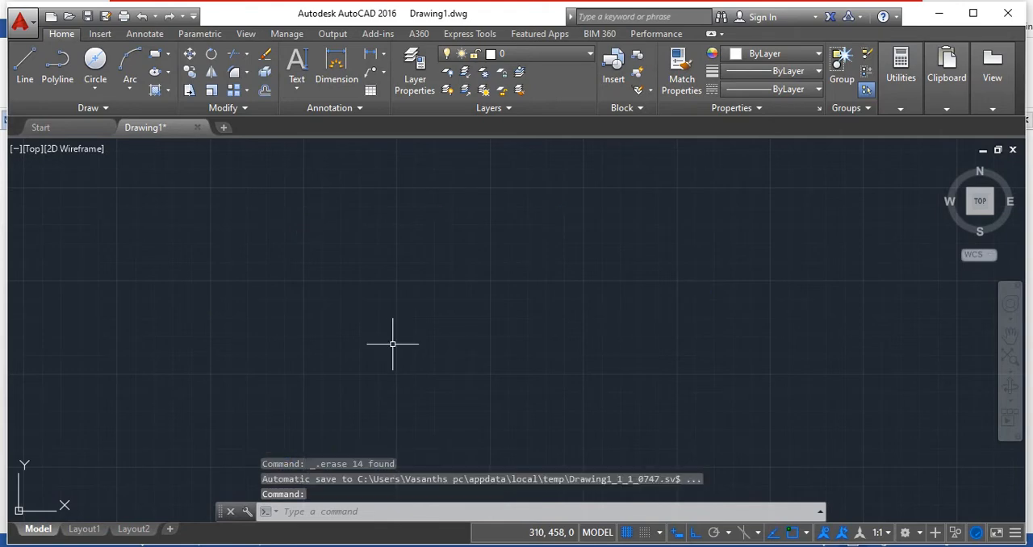
Switch to the orthographic projections slides in Foxit Reader and examine the required information, view notations and quadrant pattern on pages 1 to 3.
{"action": "scroll", "coordinate": [396, 343], "scroll_direction": "down", "scroll_amount": 5}
{"action": "middle_click_drag", "start_coordinate": [563, 269], "coordinate": [403, 332]}
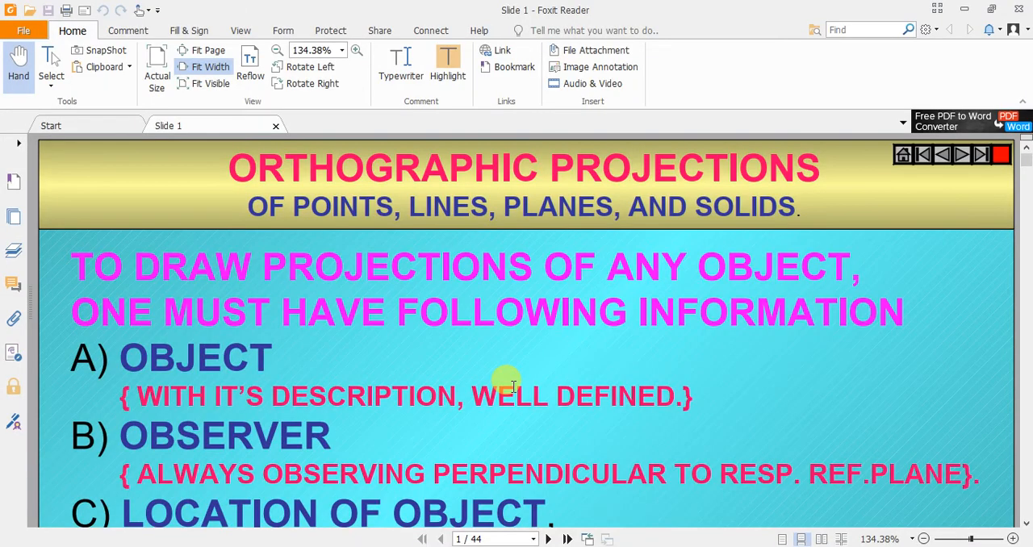
{"action": "scroll", "coordinate": [513, 387], "scroll_direction": "down", "scroll_amount": 10}
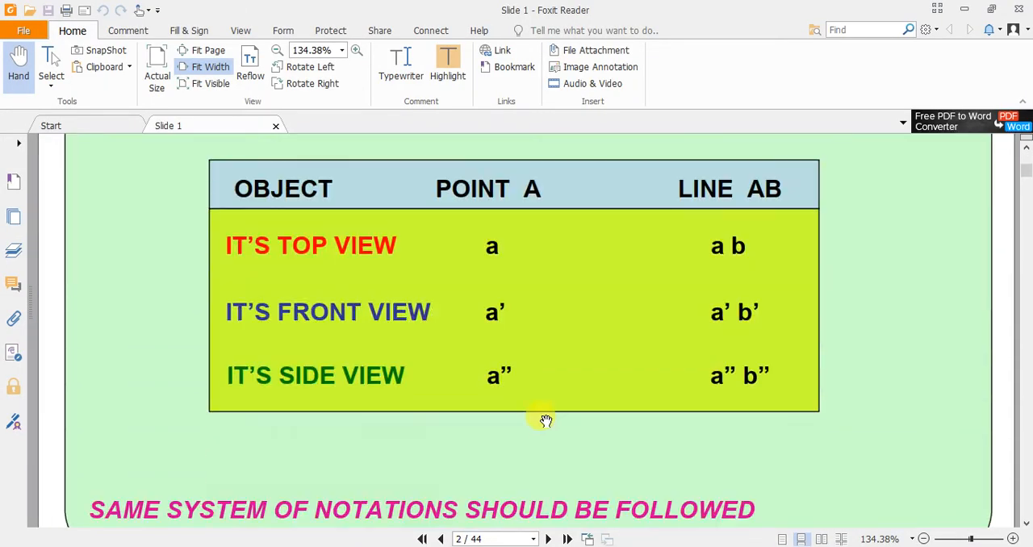
{"action": "scroll", "coordinate": [525, 353], "scroll_direction": "down", "scroll_amount": 10}
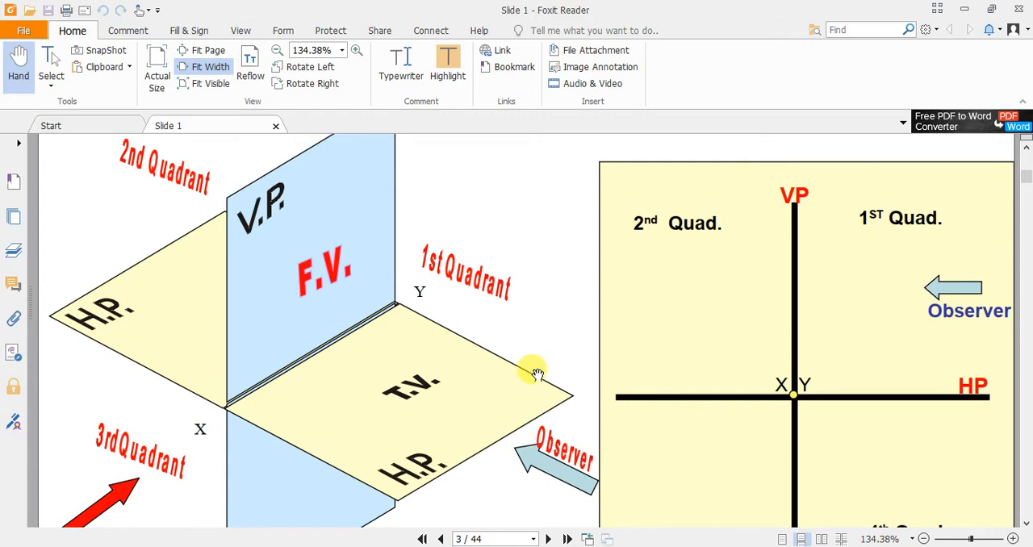
{"action": "scroll", "coordinate": [423, 280], "scroll_direction": "down", "scroll_amount": 1}
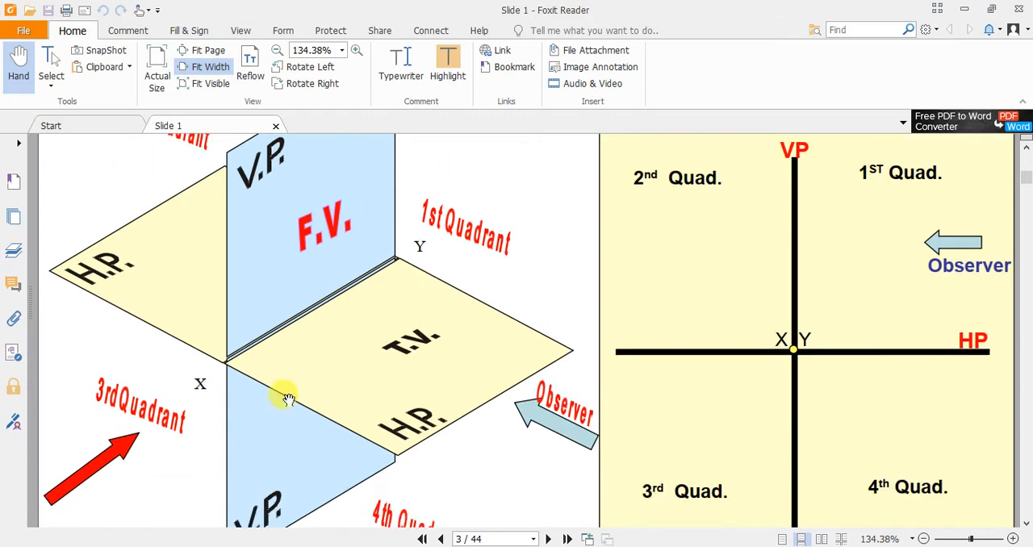
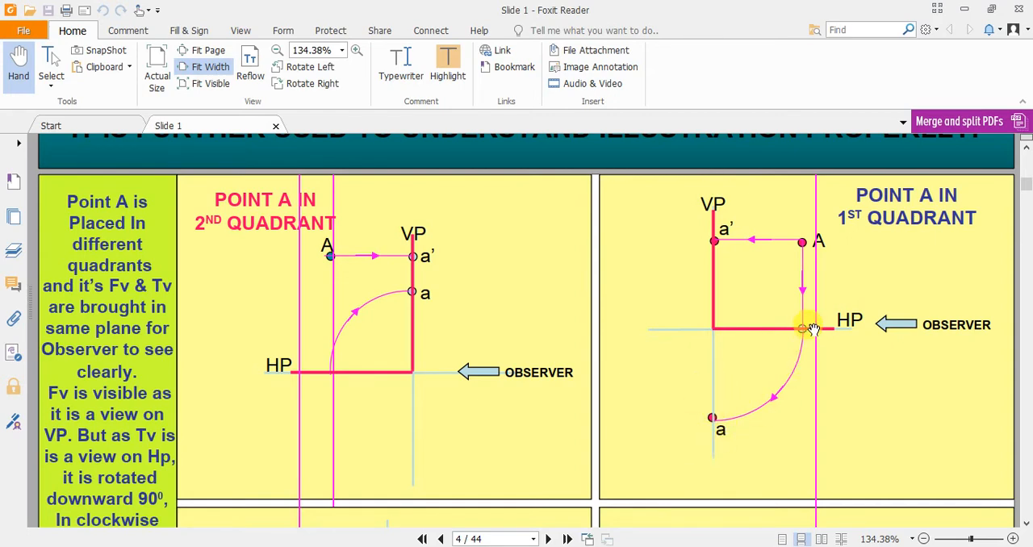
Compare the quadrant pattern on page 3 with the page 4 illustrations of point A in the 1st and 2nd quadrants.
{"action": "scroll", "coordinate": [814, 329], "scroll_direction": "up", "scroll_amount": 2}
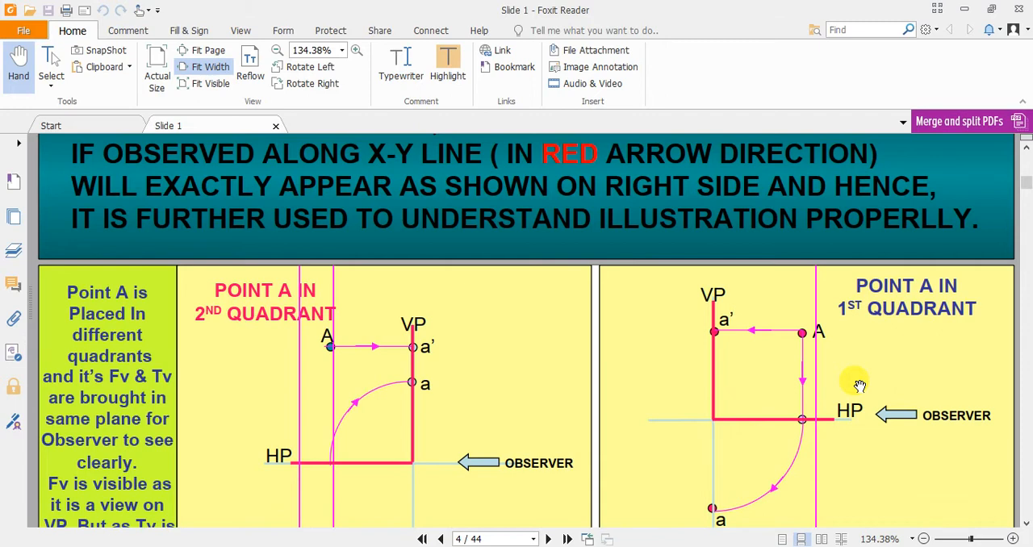
{"action": "scroll", "coordinate": [859, 385], "scroll_direction": "down", "scroll_amount": 1}
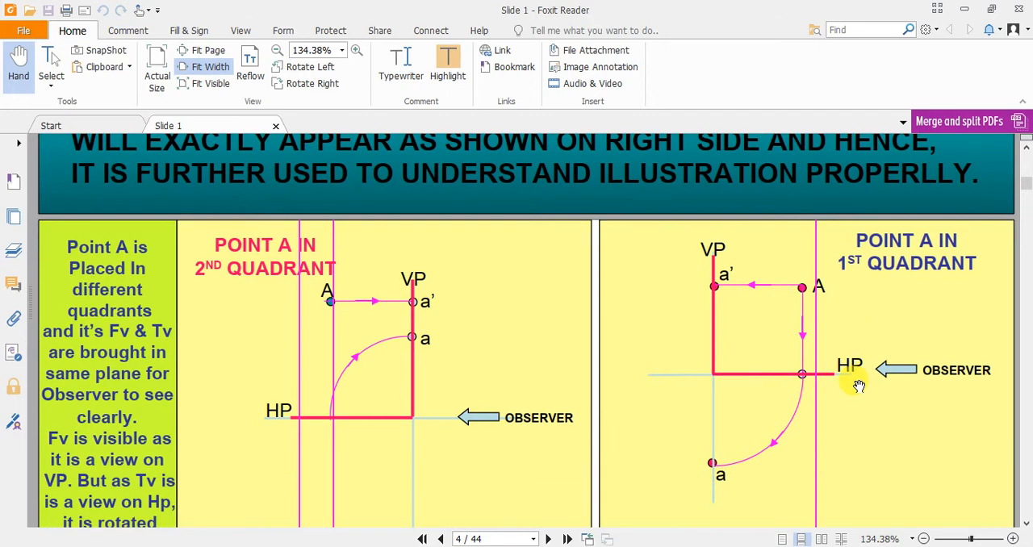
{"action": "scroll", "coordinate": [859, 387], "scroll_direction": "up", "scroll_amount": 10}
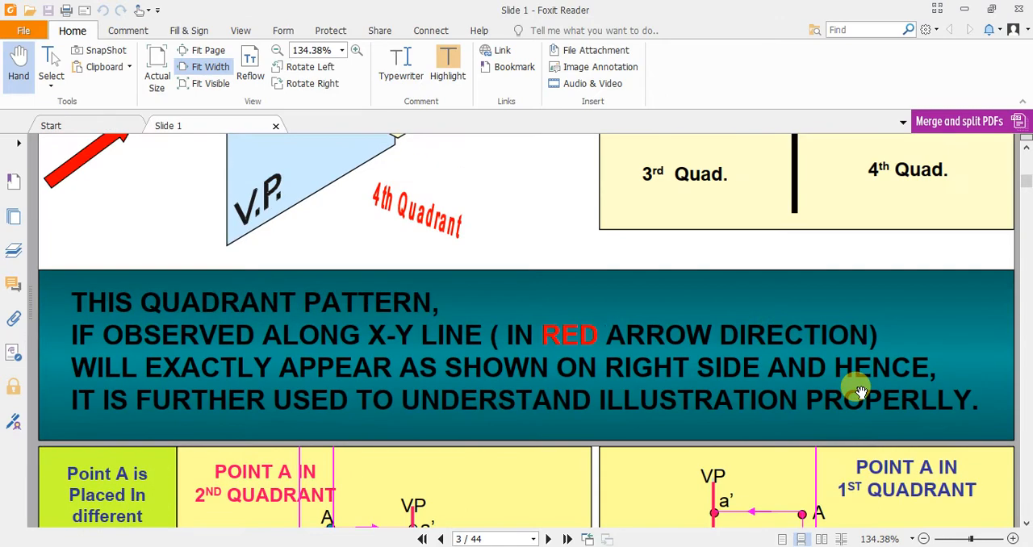
{"action": "scroll", "coordinate": [347, 343], "scroll_direction": "down", "scroll_amount": 3}
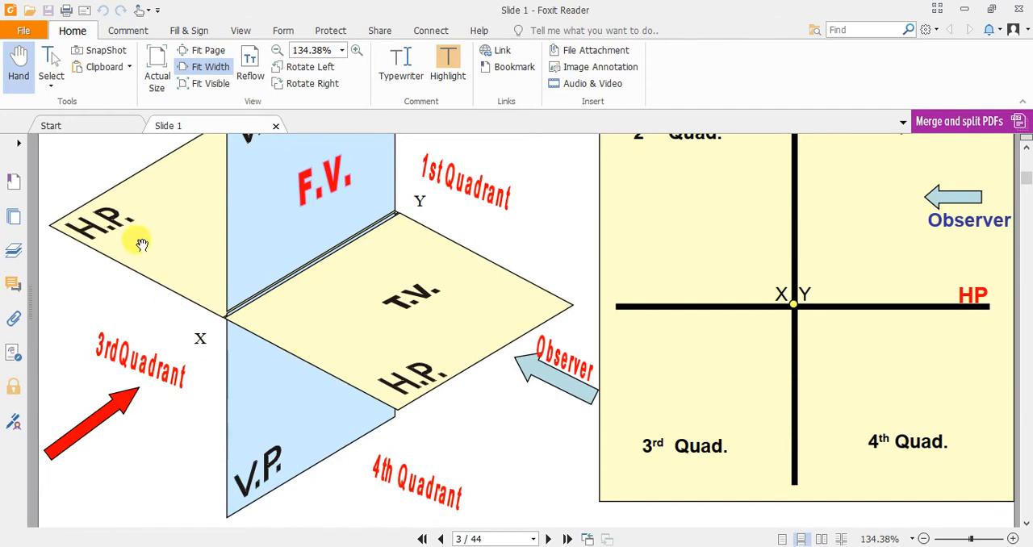
{"action": "scroll", "coordinate": [258, 254], "scroll_direction": "up", "scroll_amount": 1}
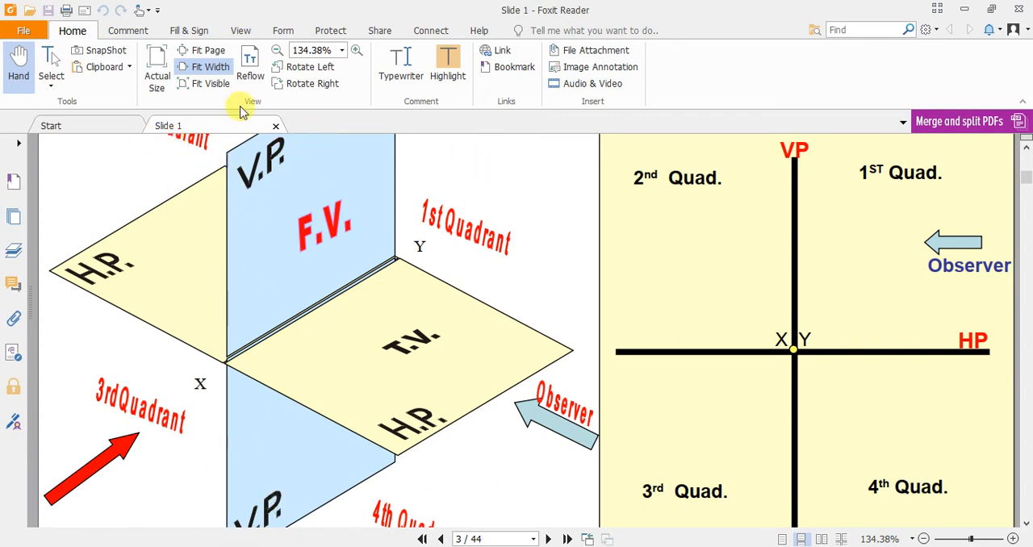
{"action": "scroll", "coordinate": [431, 460], "scroll_direction": "down", "scroll_amount": 1}
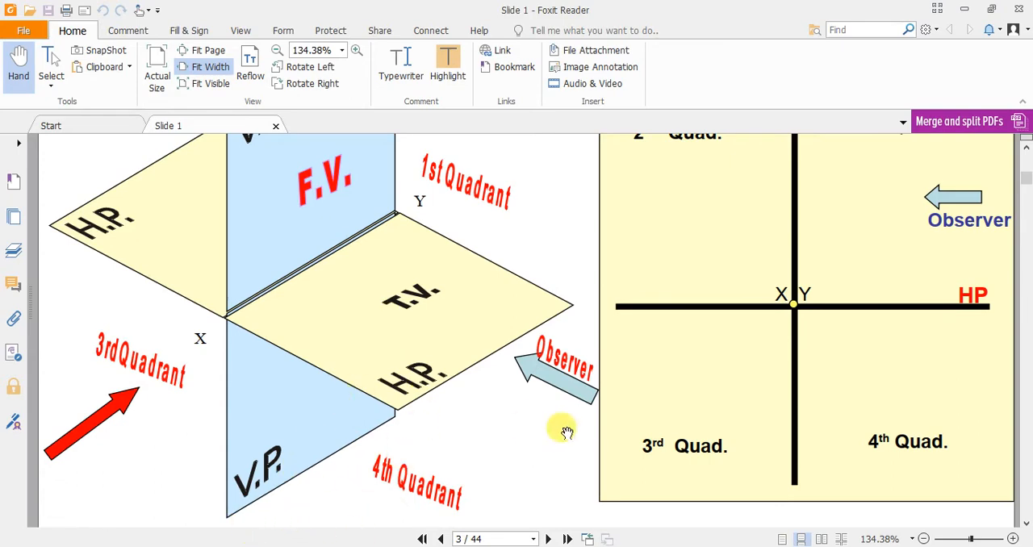
{"action": "scroll", "coordinate": [559, 429], "scroll_direction": "down", "scroll_amount": 8}
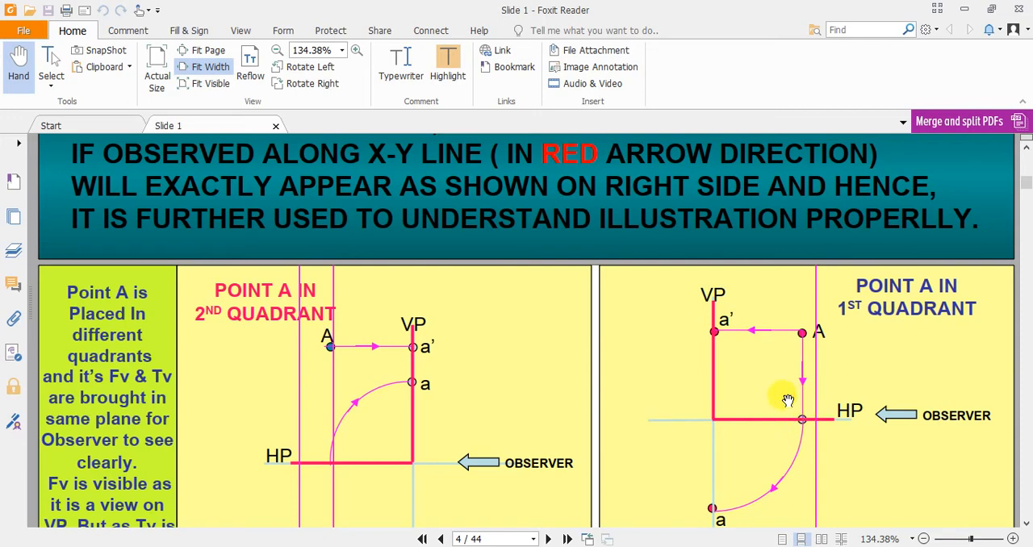
{"action": "scroll", "coordinate": [799, 429], "scroll_direction": "down", "scroll_amount": 2}
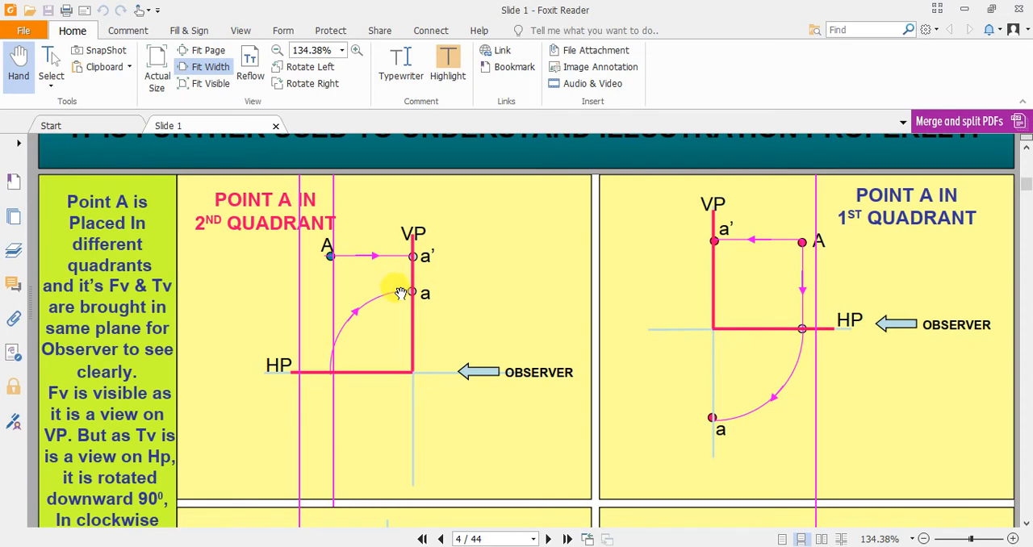
Examine the page 4 illustrations of point A in the 3rd and 4th quadrants against the 1st and 2nd quadrant cases and the page 3 pattern.
{"action": "scroll", "coordinate": [400, 293], "scroll_direction": "down", "scroll_amount": 5}
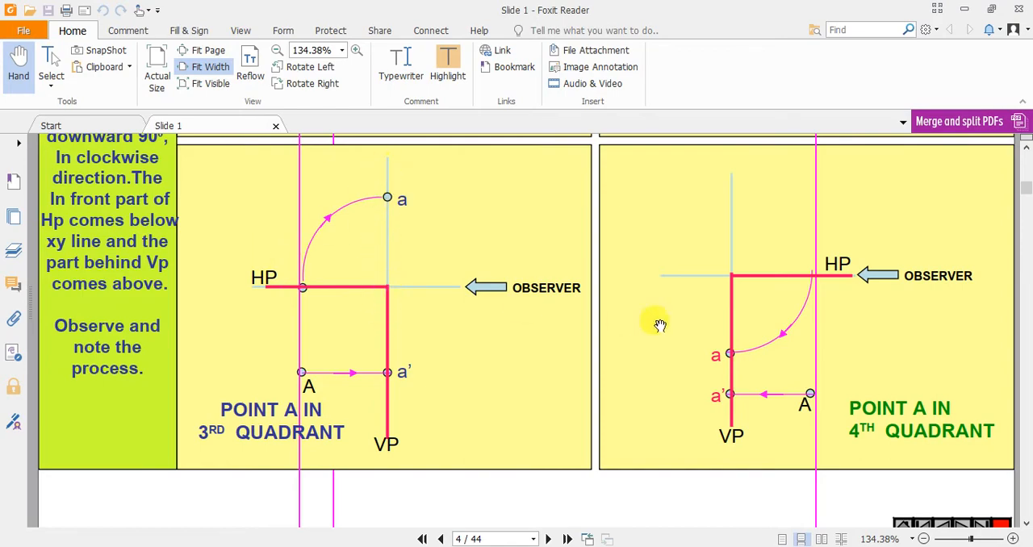
{"action": "scroll", "coordinate": [440, 298], "scroll_direction": "up", "scroll_amount": 10}
{"action": "scroll", "coordinate": [444, 299], "scroll_direction": "down", "scroll_amount": 2}
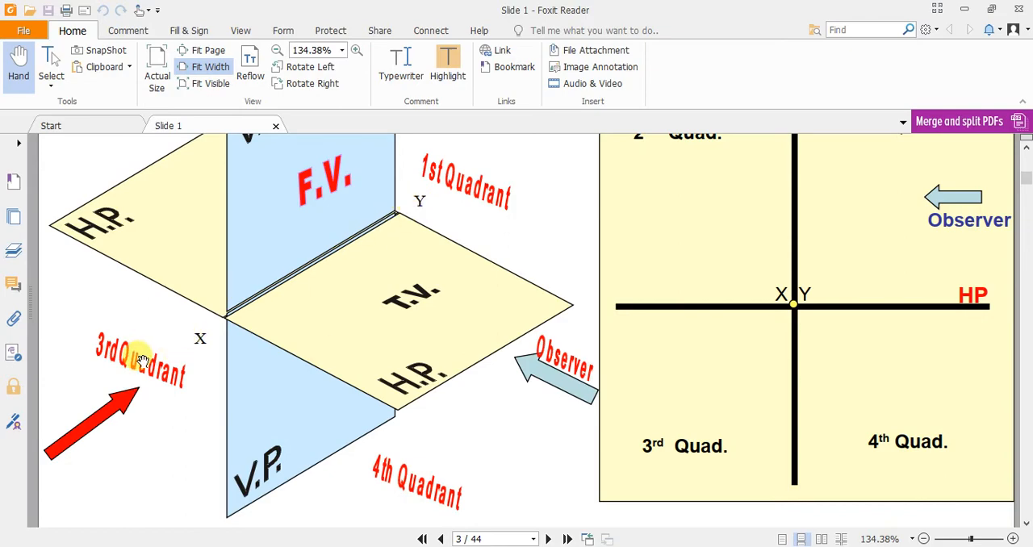
{"action": "scroll", "coordinate": [379, 214], "scroll_direction": "down", "scroll_amount": 10}
{"action": "scroll", "coordinate": [371, 232], "scroll_direction": "down", "scroll_amount": 5}
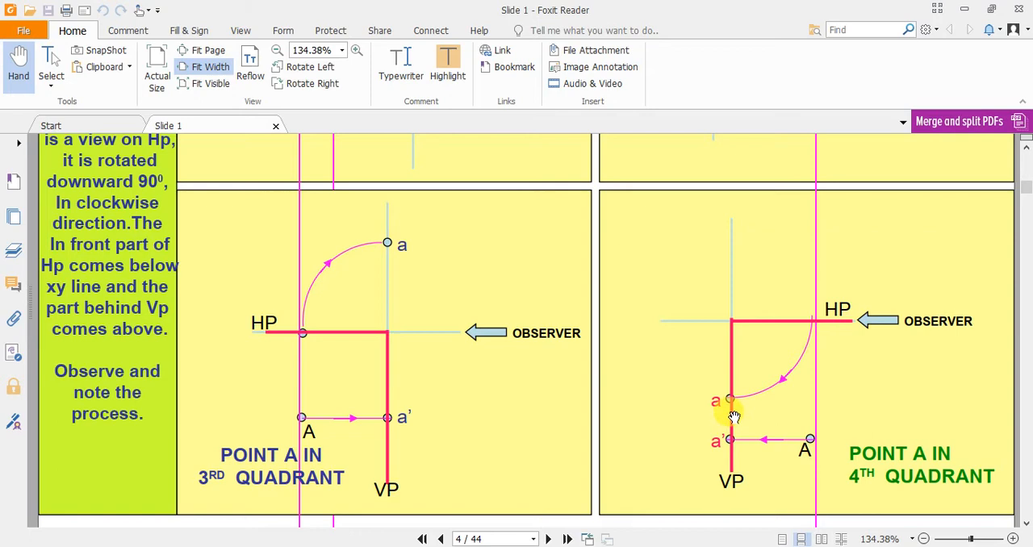
{"action": "scroll", "coordinate": [731, 434], "scroll_direction": "up", "scroll_amount": 4}
{"action": "scroll", "coordinate": [738, 434], "scroll_direction": "down", "scroll_amount": 1}
{"action": "scroll", "coordinate": [746, 432], "scroll_direction": "up", "scroll_amount": 1}
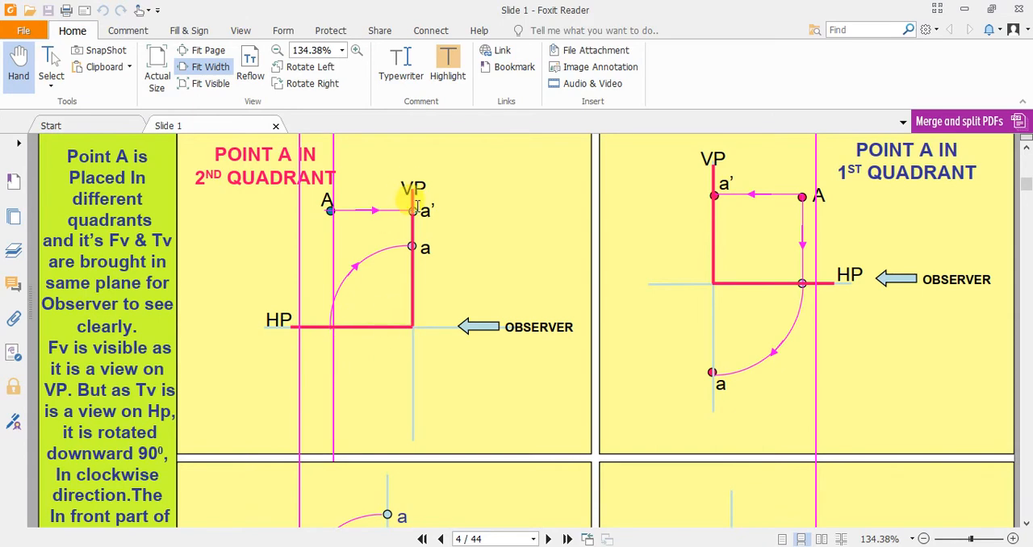
{"action": "scroll", "coordinate": [415, 214], "scroll_direction": "down", "scroll_amount": 5}
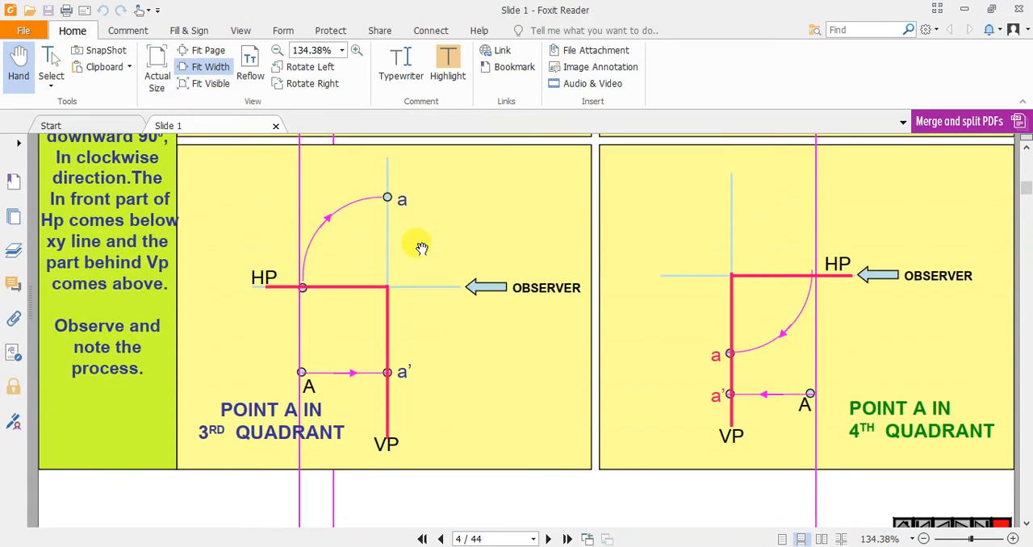
{"action": "scroll", "coordinate": [421, 248], "scroll_direction": "up", "scroll_amount": 5}
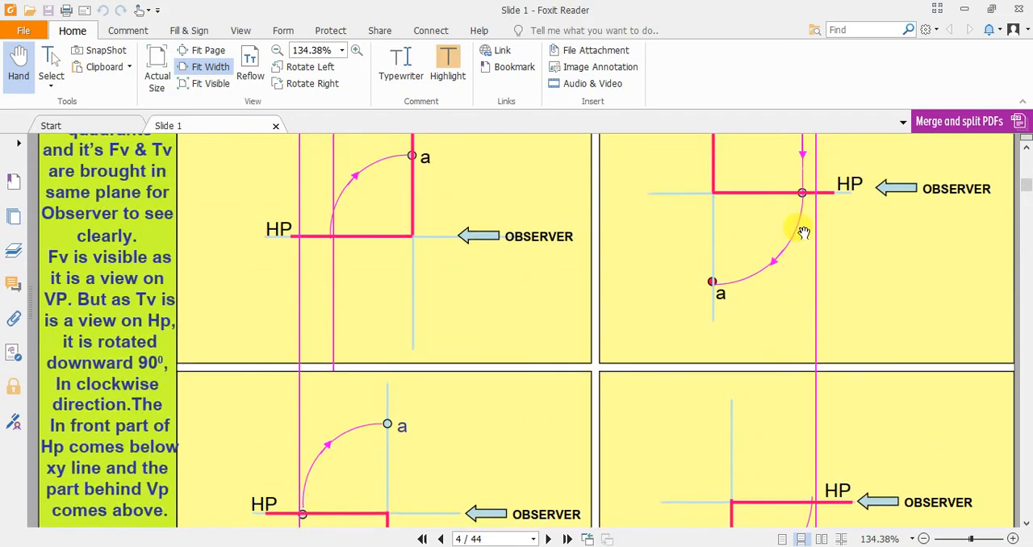
{"action": "scroll", "coordinate": [803, 232], "scroll_direction": "down", "scroll_amount": 4}
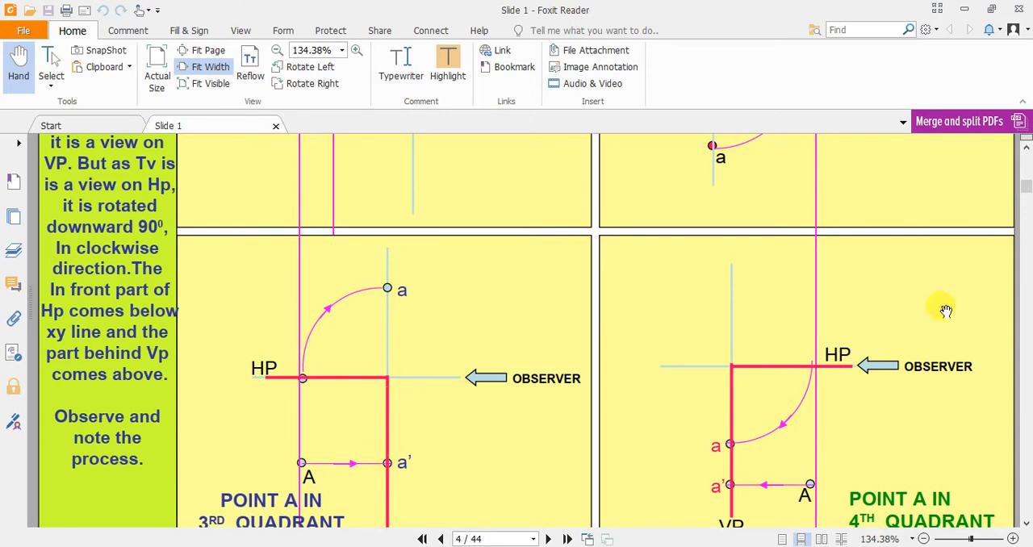
{"action": "scroll", "coordinate": [976, 355], "scroll_direction": "down", "scroll_amount": 2}
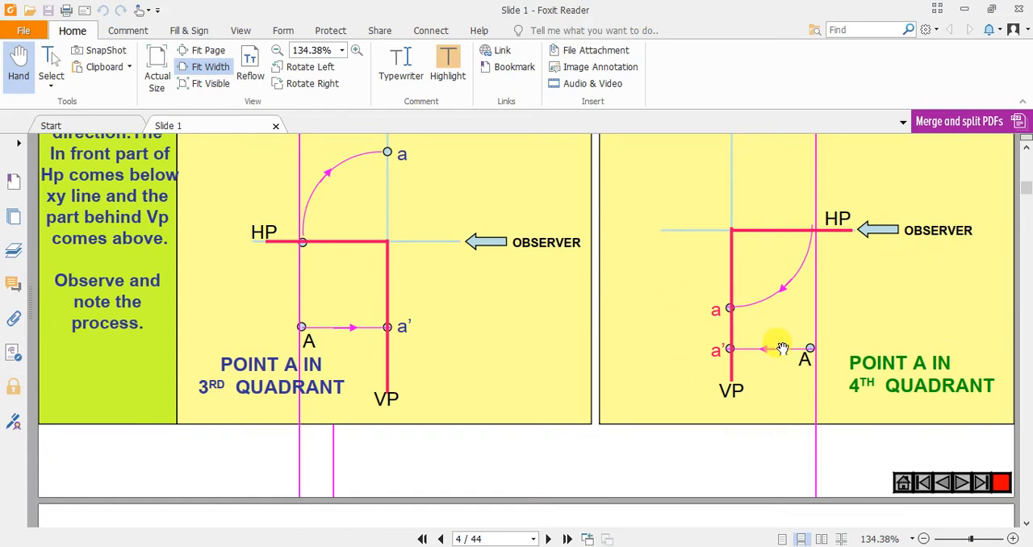
{"action": "scroll", "coordinate": [678, 291], "scroll_direction": "up", "scroll_amount": 5}
{"action": "scroll", "coordinate": [404, 220], "scroll_direction": "up", "scroll_amount": 1}
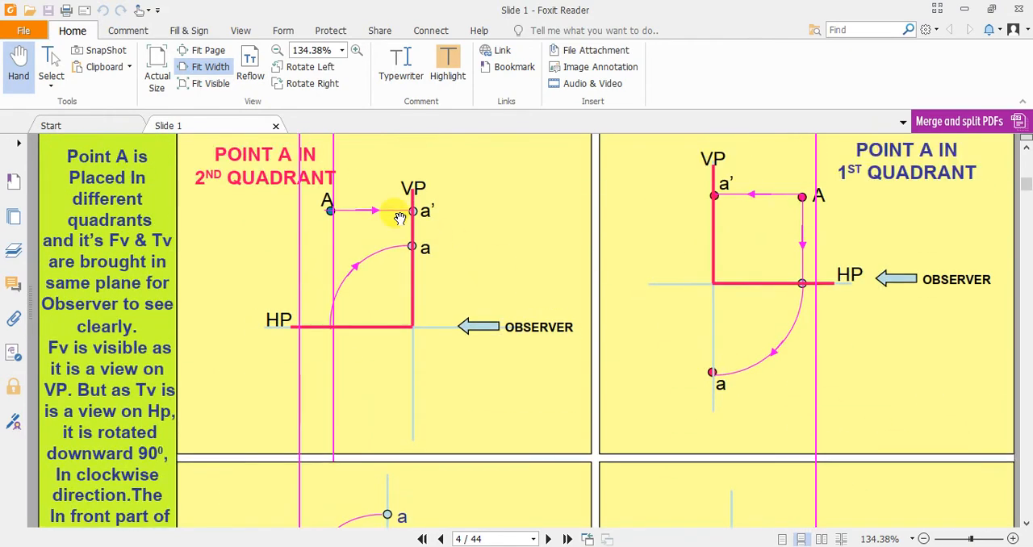
{"action": "scroll", "coordinate": [484, 257], "scroll_direction": "down", "scroll_amount": 5}
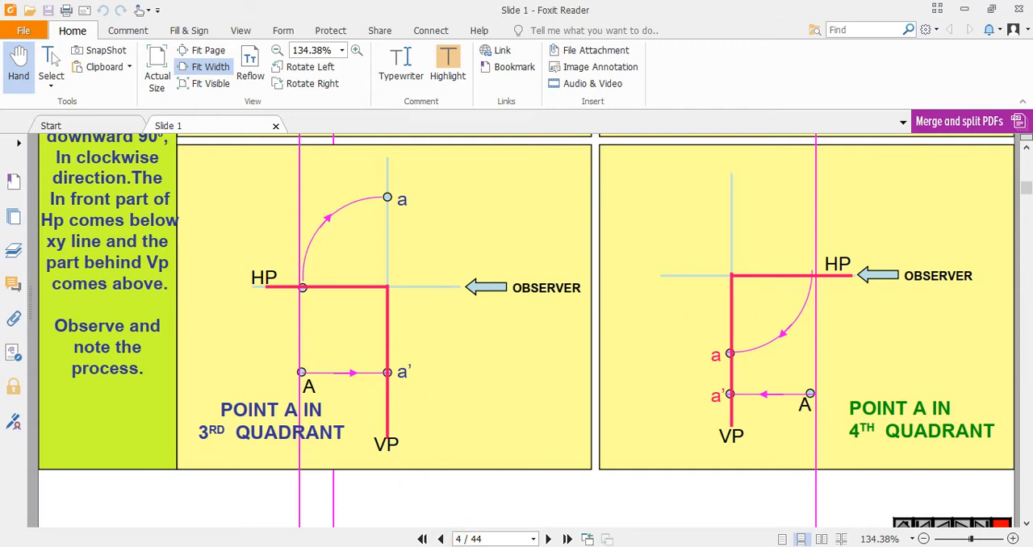
Switch to File Explorer and open "2 List of Exercises question paper 1 - 12" from the 2020 folder's "4 List of Exercises question paper 1 - 12_" subfolder.
{"action": "left_click", "coordinate": [546, 528]}
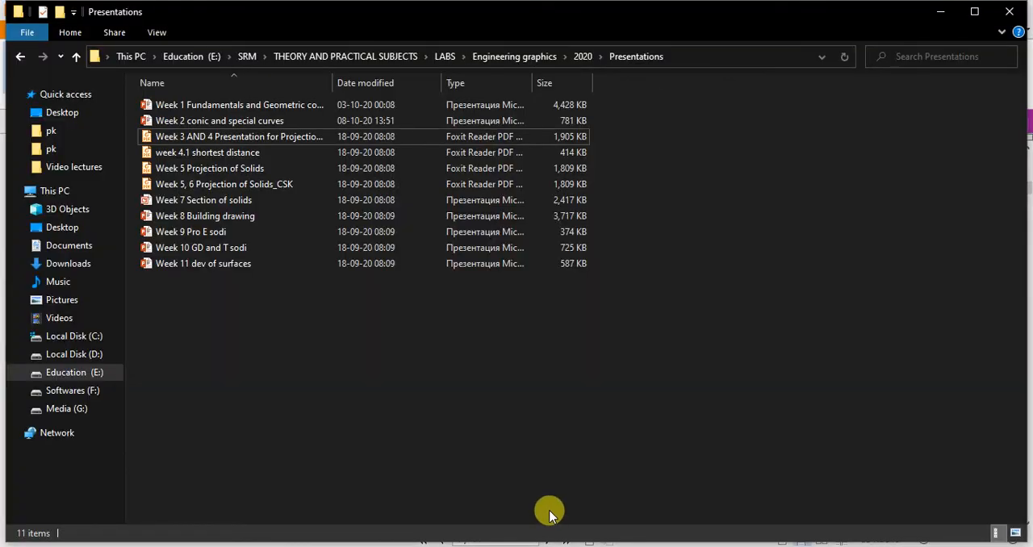
{"action": "left_click", "coordinate": [76, 56]}
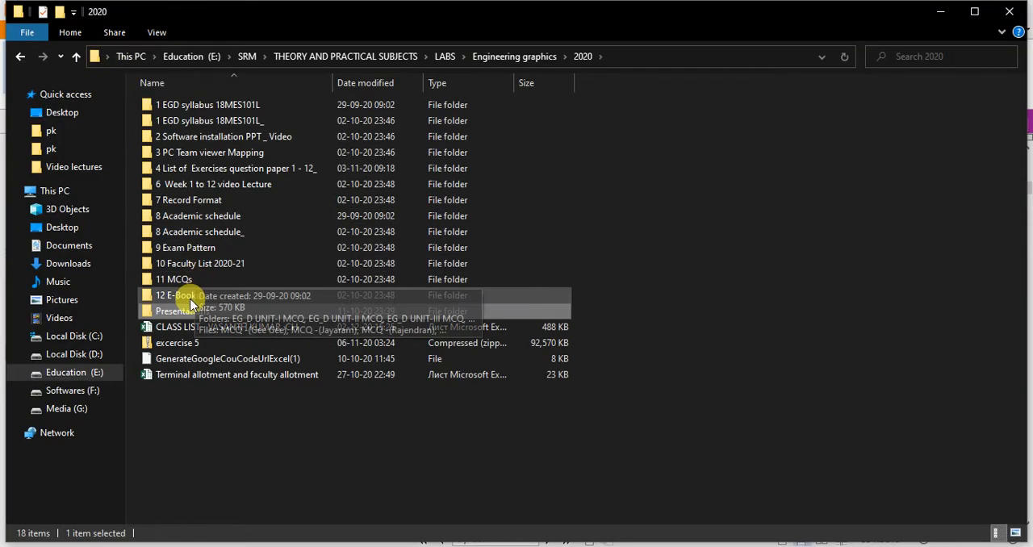
{"action": "double_click", "coordinate": [199, 167]}
{"action": "left_click", "coordinate": [212, 106]}
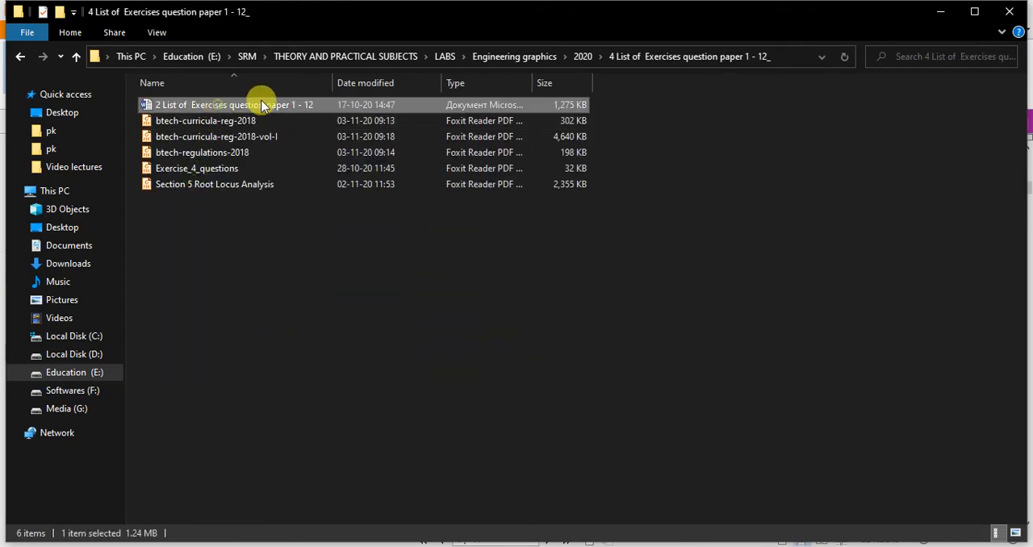
{"action": "double_click", "coordinate": [218, 109]}
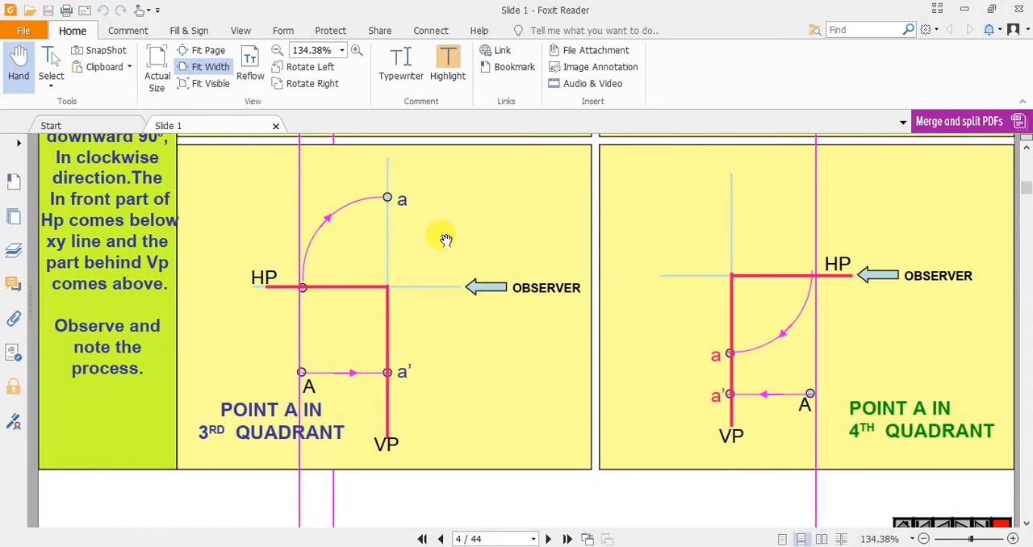
Switch to the Google Meet call and check its participant list.
{"action": "mouse_move", "coordinate": [426, 535]}
{"action": "left_click", "coordinate": [348, 514]}
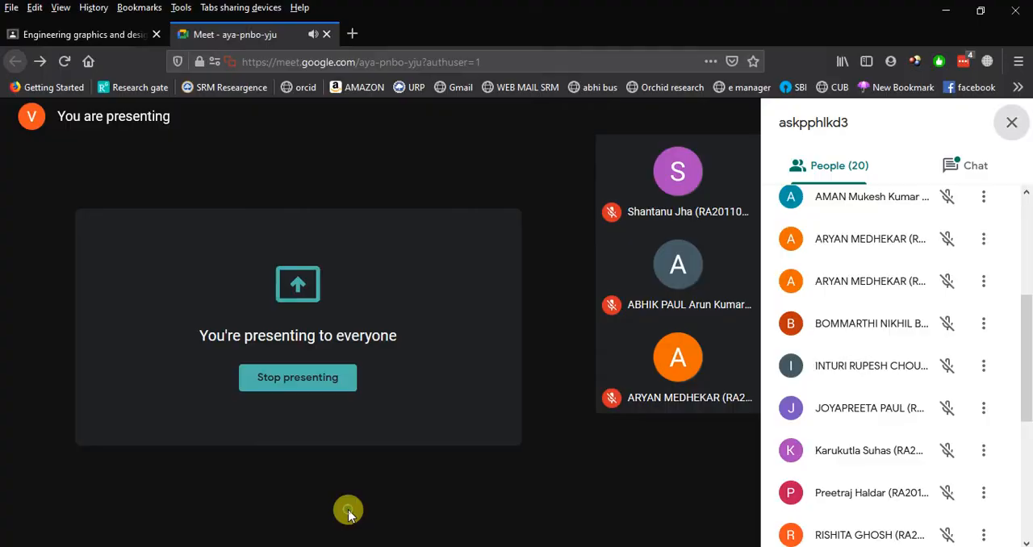
{"action": "scroll", "coordinate": [488, 320], "scroll_direction": "down", "scroll_amount": 15}
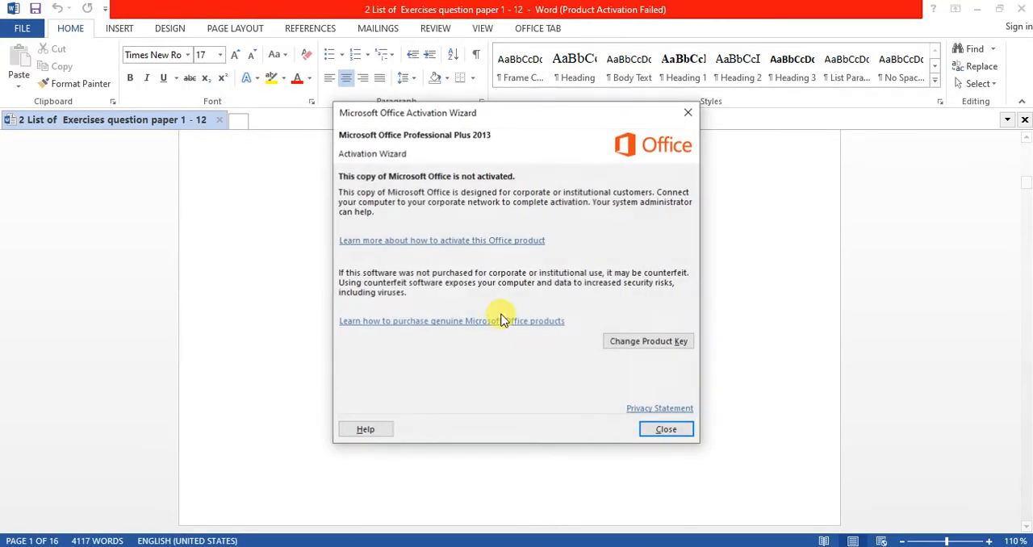
Dismiss the Office activation notice in Word and find problem 1 on projections of points on the same reference line.
{"action": "left_click", "coordinate": [667, 428]}
{"action": "scroll", "coordinate": [656, 373], "scroll_direction": "down", "scroll_amount": 10}
{"action": "scroll", "coordinate": [655, 367], "scroll_direction": "down", "scroll_amount": 20}
{"action": "scroll", "coordinate": [649, 360], "scroll_direction": "down", "scroll_amount": 20}
{"action": "scroll", "coordinate": [595, 319], "scroll_direction": "up", "scroll_amount": 5}
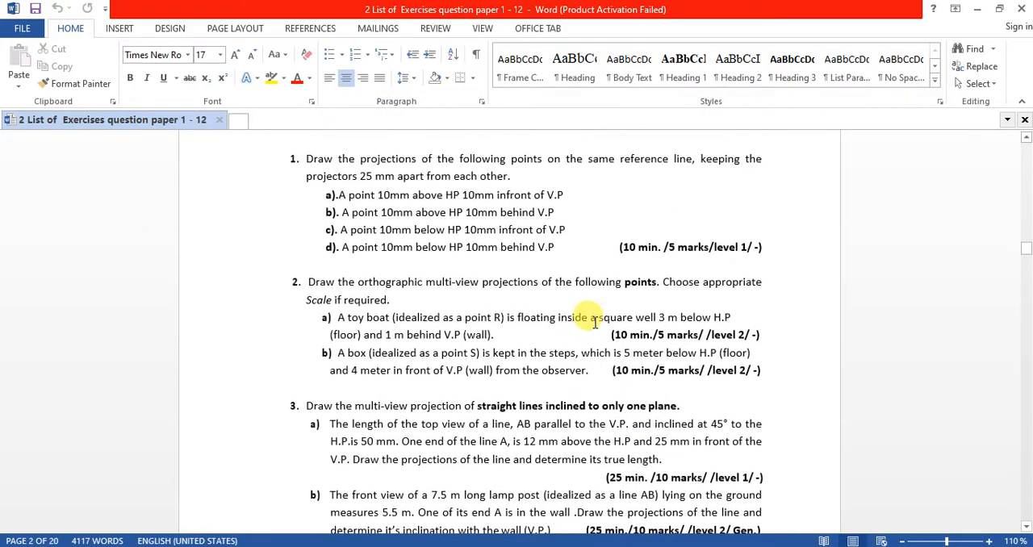
Read problem 1, marking its statement about projectors 25 mm apart and part a's "10mm infront of" wording.
{"action": "left_click_drag", "start_coordinate": [380, 159], "coordinate": [724, 173]}
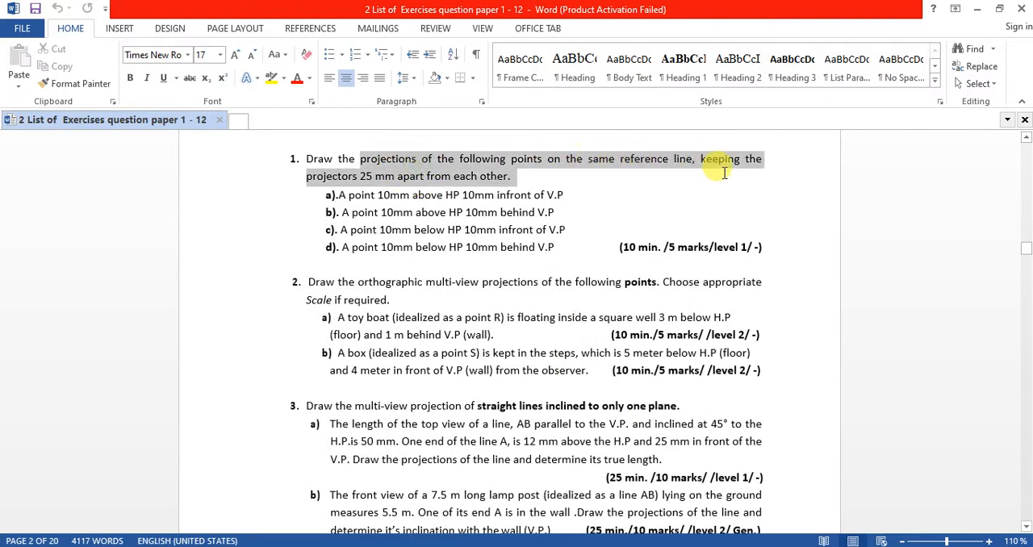
{"action": "left_click", "coordinate": [672, 195]}
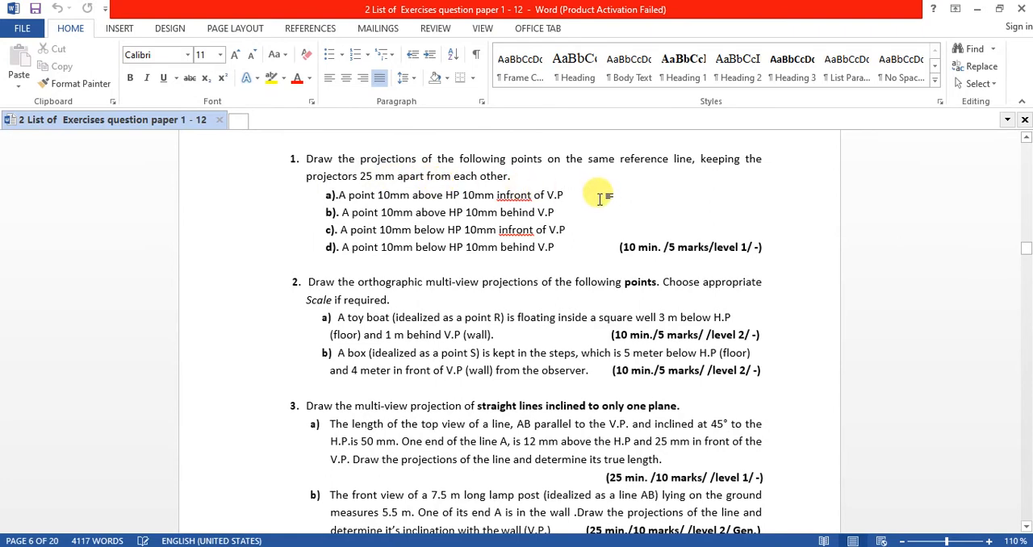
{"action": "left_click_drag", "start_coordinate": [350, 195], "coordinate": [540, 195]}
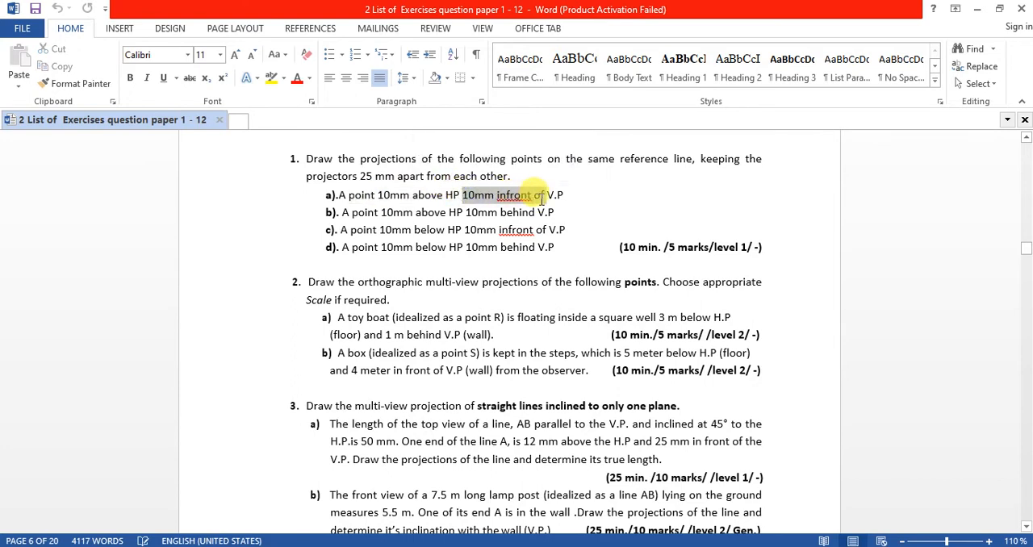
{"action": "left_click", "coordinate": [517, 223]}
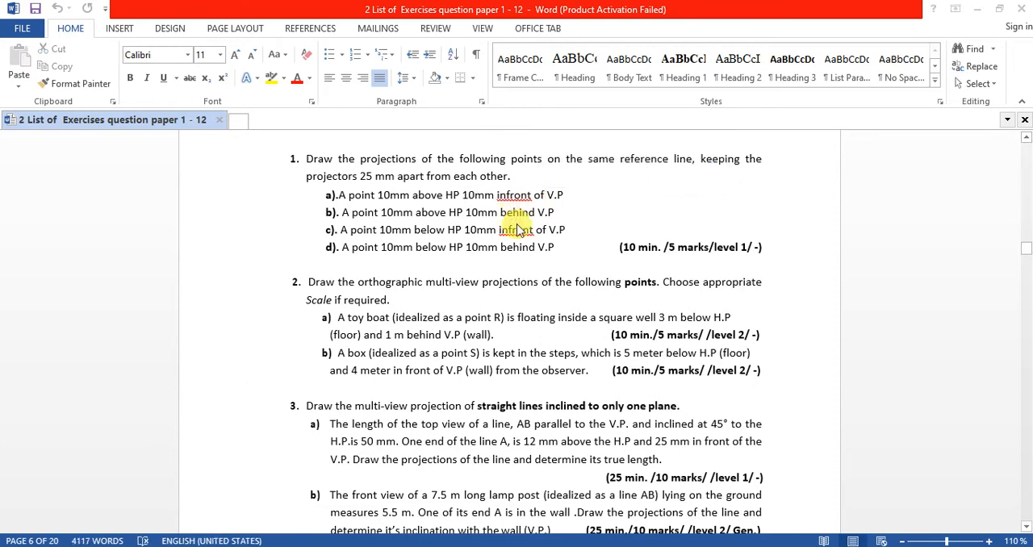
Switch through AutoCAD to the Google Meet call and review the participant list from its beginning.
{"action": "left_click", "coordinate": [501, 546]}
{"action": "left_click", "coordinate": [492, 546]}
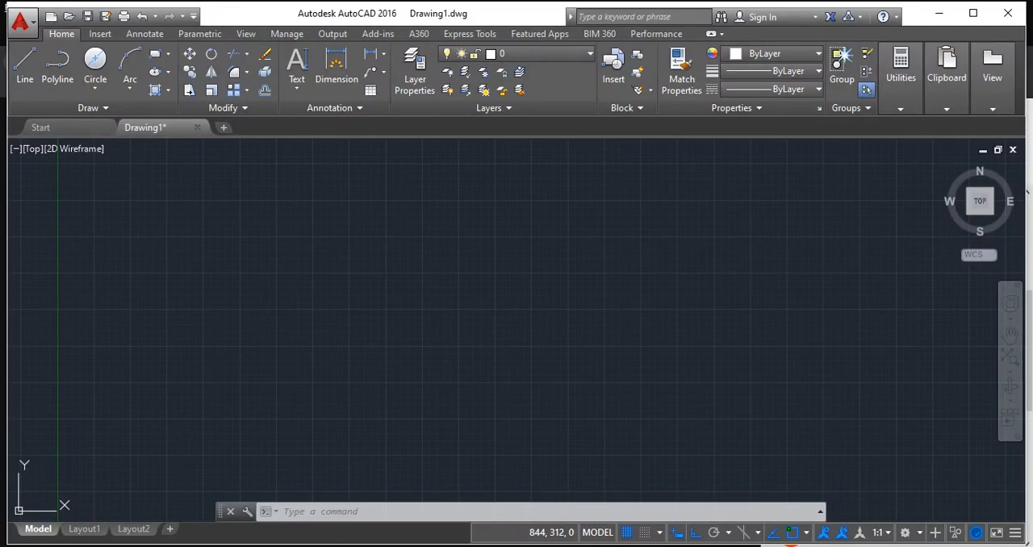
{"action": "mouse_move", "coordinate": [427, 545]}
{"action": "left_click", "coordinate": [392, 509]}
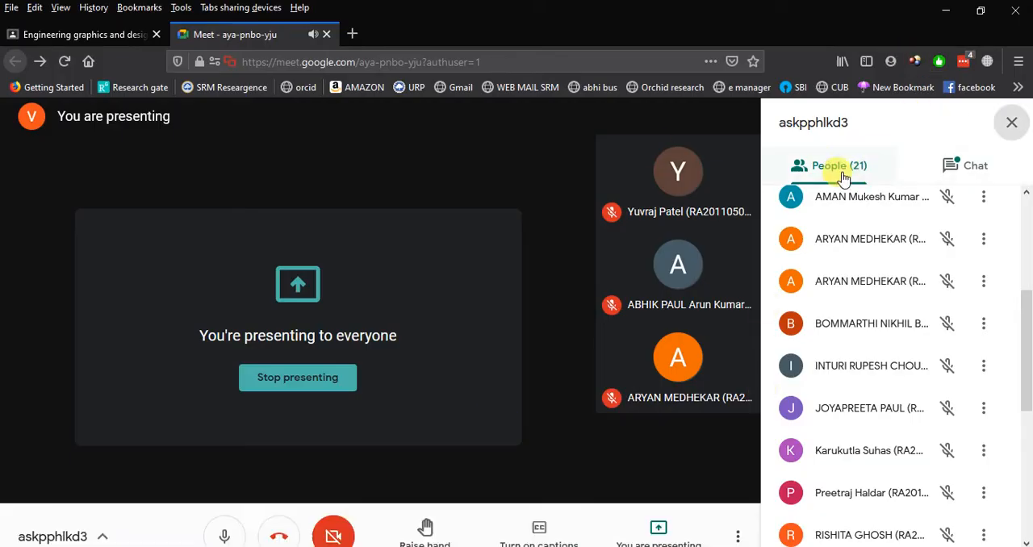
{"action": "scroll", "coordinate": [864, 258], "scroll_direction": "up", "scroll_amount": 5}
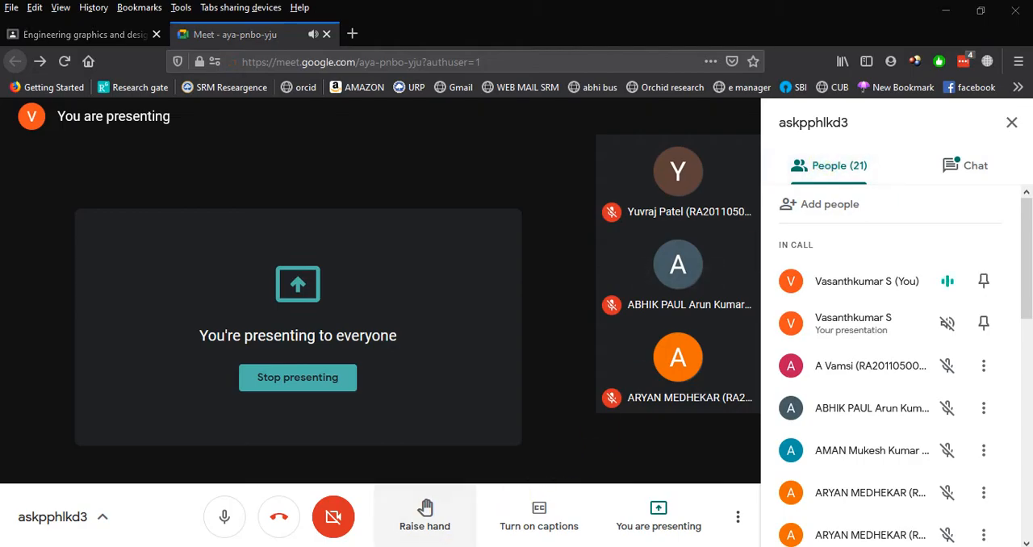
Switch to AutoCAD and draw a horizontal reference line 100 units long in the empty drawing.
{"action": "left_click", "coordinate": [516, 545]}
{"action": "middle_click_drag", "start_coordinate": [622, 324], "coordinate": [362, 341]}
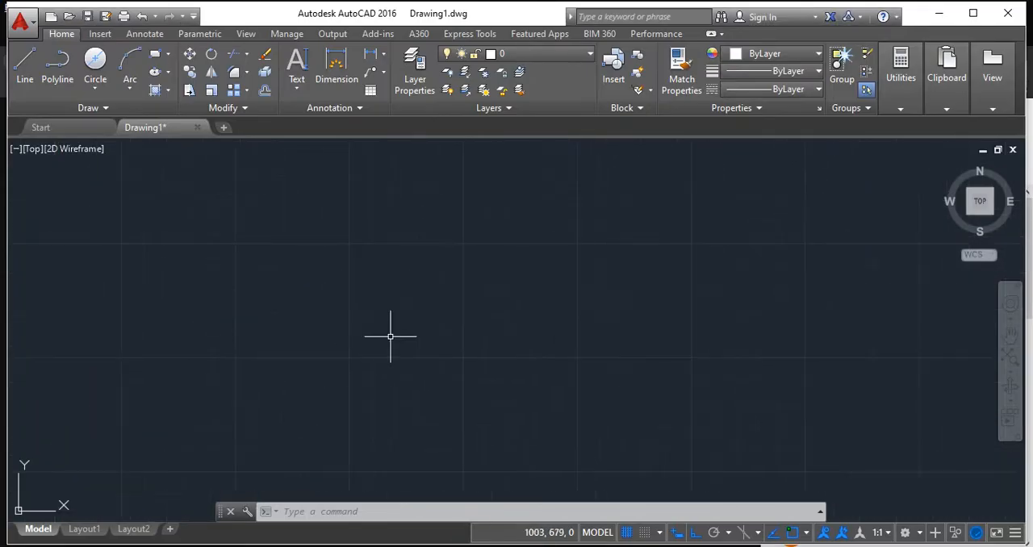
{"action": "left_click", "coordinate": [24, 71]}
{"action": "left_click", "coordinate": [220, 282]}
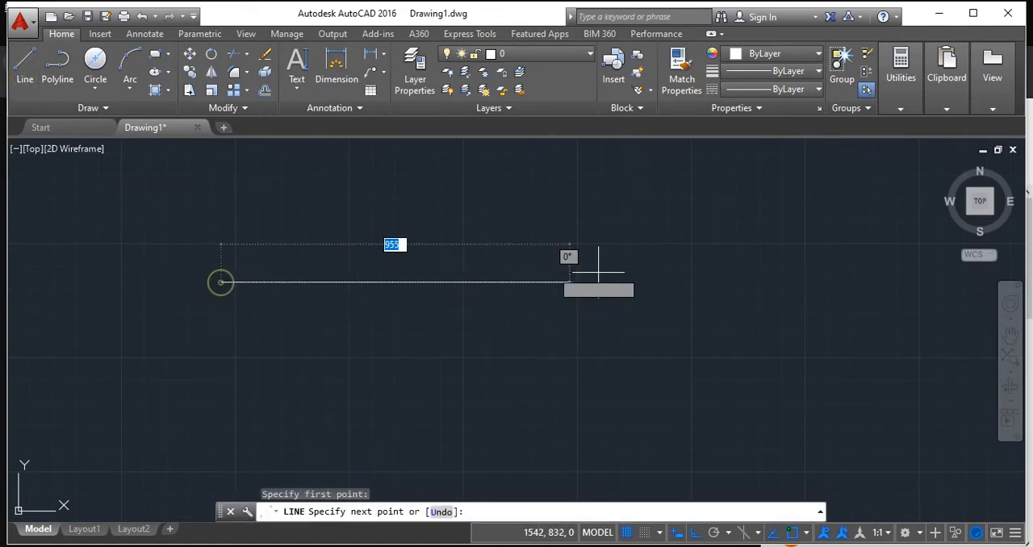
{"action": "type", "text": "100"}
{"action": "key", "text": "Return"}
{"action": "key", "text": "Return"}
{"action": "scroll", "coordinate": [150, 323], "scroll_direction": "up", "scroll_amount": 9}
{"action": "middle_click_drag", "start_coordinate": [596, 217], "coordinate": [360, 416]}
{"action": "scroll", "coordinate": [443, 385], "scroll_direction": "up", "scroll_amount": 4}
{"action": "middle_click_drag", "start_coordinate": [573, 353], "coordinate": [259, 417]}
{"action": "scroll", "coordinate": [355, 373], "scroll_direction": "up", "scroll_amount": 2}
{"action": "middle_click_drag", "start_coordinate": [457, 382], "coordinate": [386, 370]}
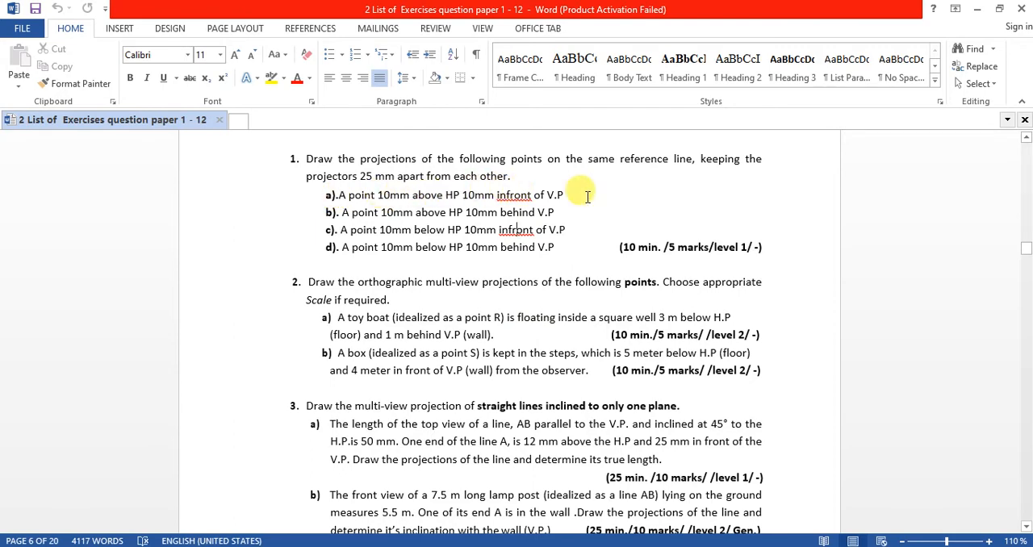
Consult the first-quadrant diagram of point A in the Foxit Reader slides and return to AutoCAD.
{"action": "key", "text": "alt+Tab"}
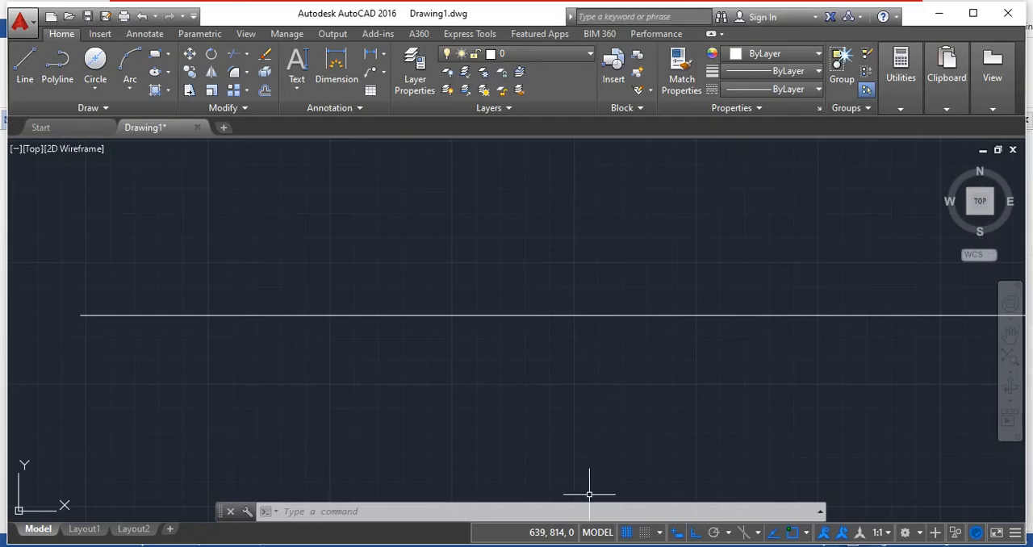
{"action": "key", "text": "alt+Tab"}
{"action": "scroll", "coordinate": [877, 344], "scroll_direction": "up", "scroll_amount": 5}
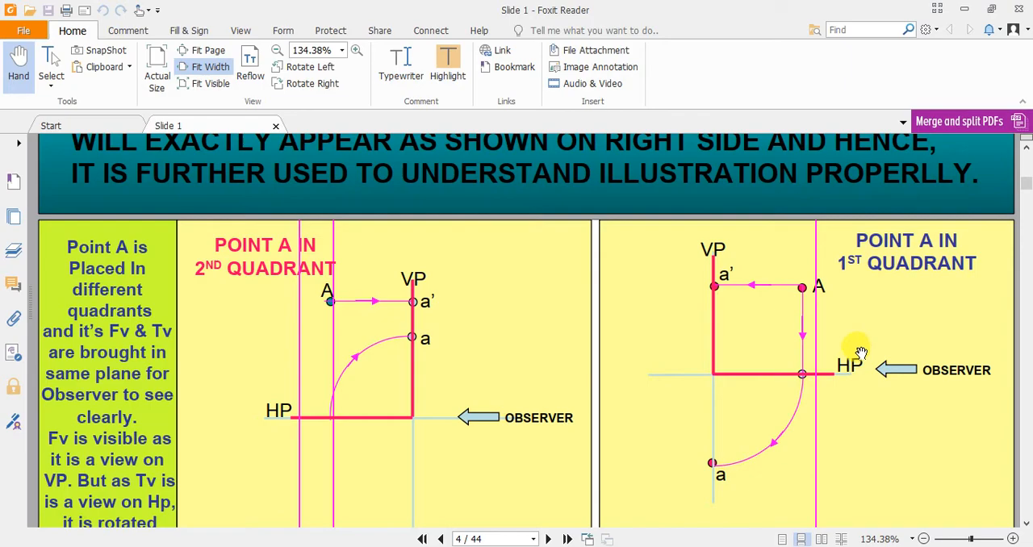
{"action": "key", "text": "alt+Tab"}
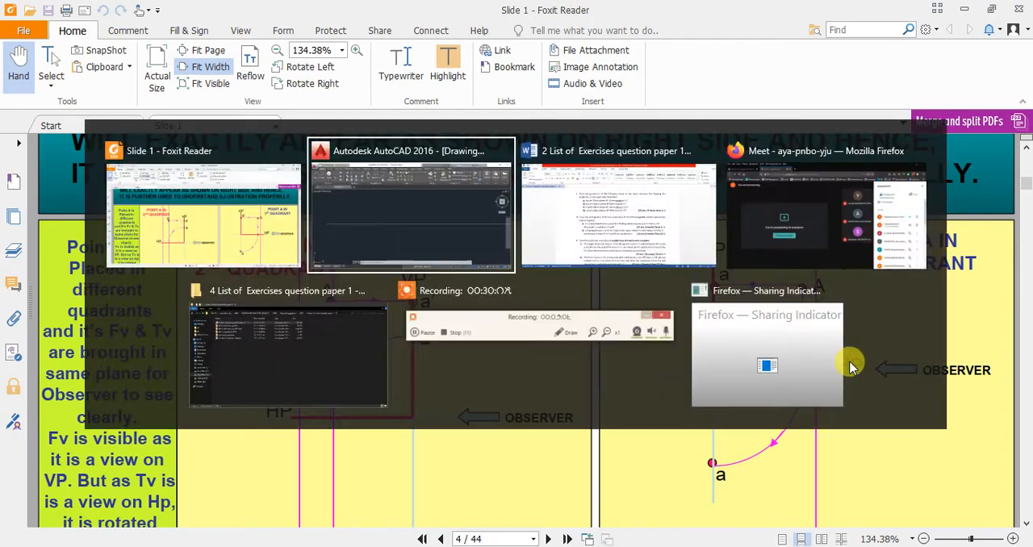
Draw a 10-unit vertical projector line upward from the reference line near its left end.
{"action": "left_click", "coordinate": [29, 68]}
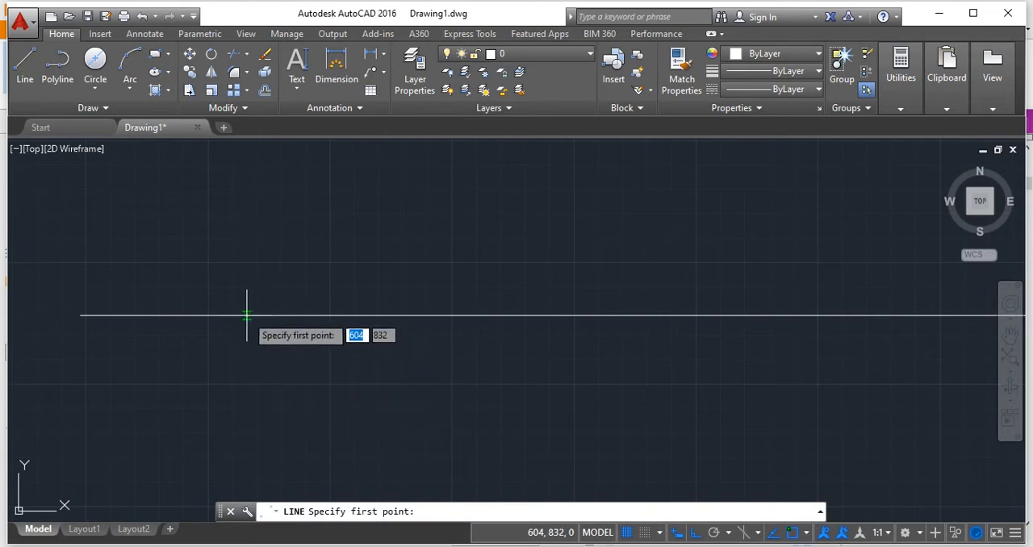
{"action": "left_click", "coordinate": [195, 315]}
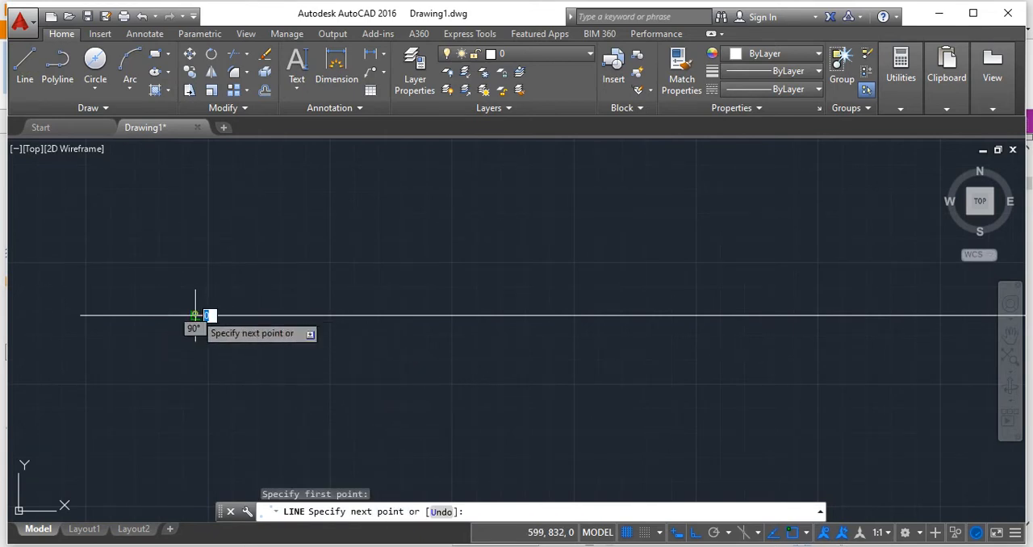
{"action": "type", "text": "10"}
{"action": "key", "text": "Return"}
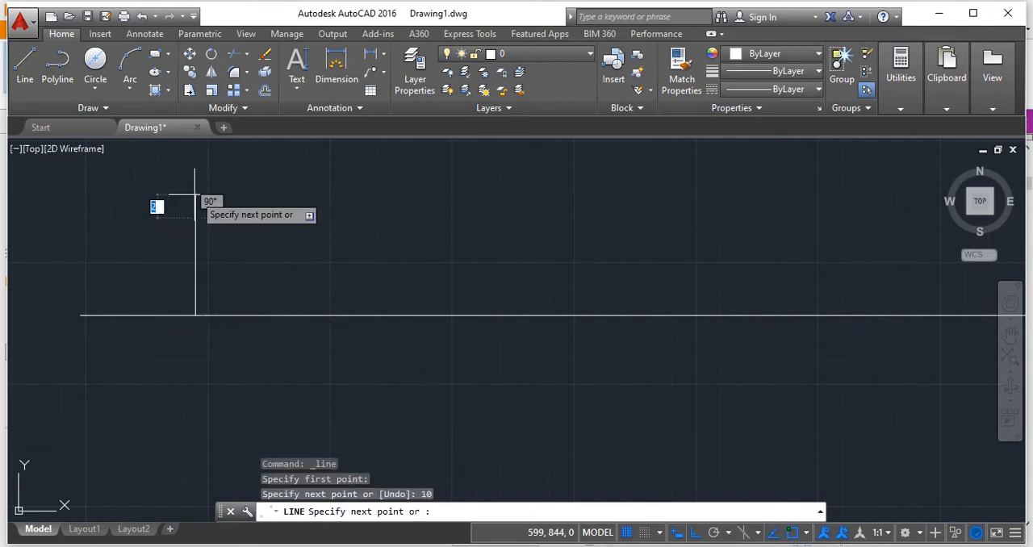
{"action": "key", "text": "Return"}
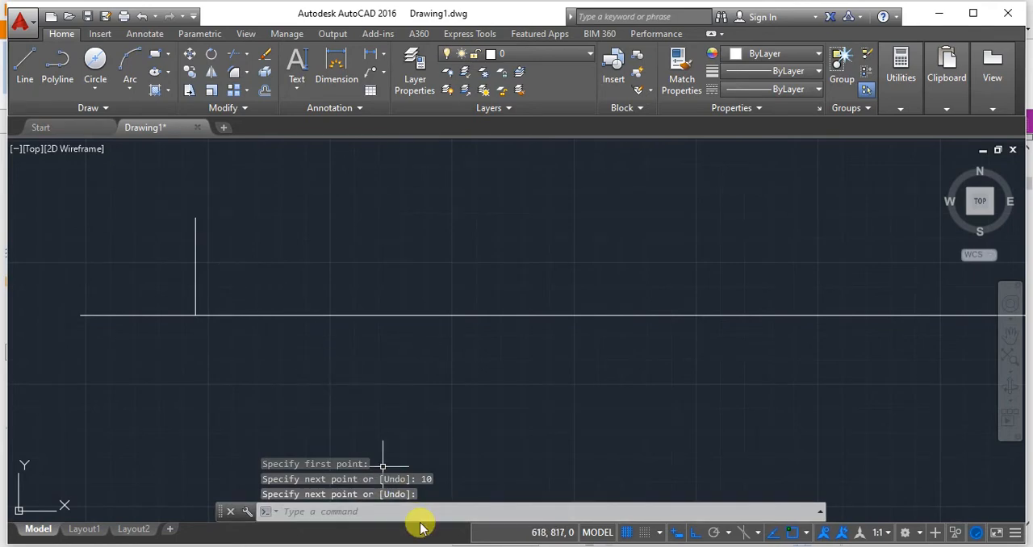
Run DDPTYPE and accept the circle-with-cross point style, size 5 in absolute units.
{"action": "type", "text": "dd"}
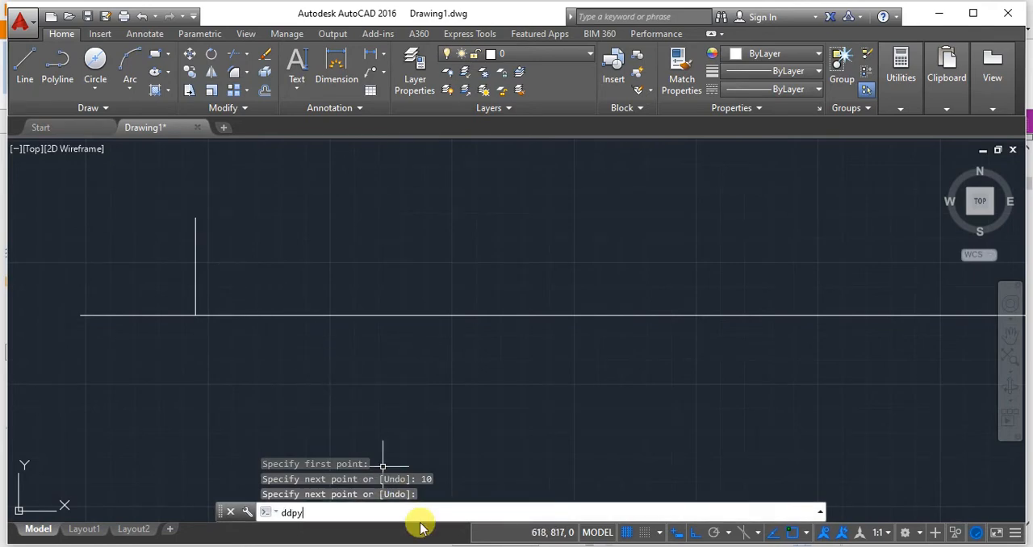
{"action": "type", "text": "py"}
{"action": "key", "text": "BackSpace"}
{"action": "type", "text": "type"}
{"action": "key", "text": "Return"}
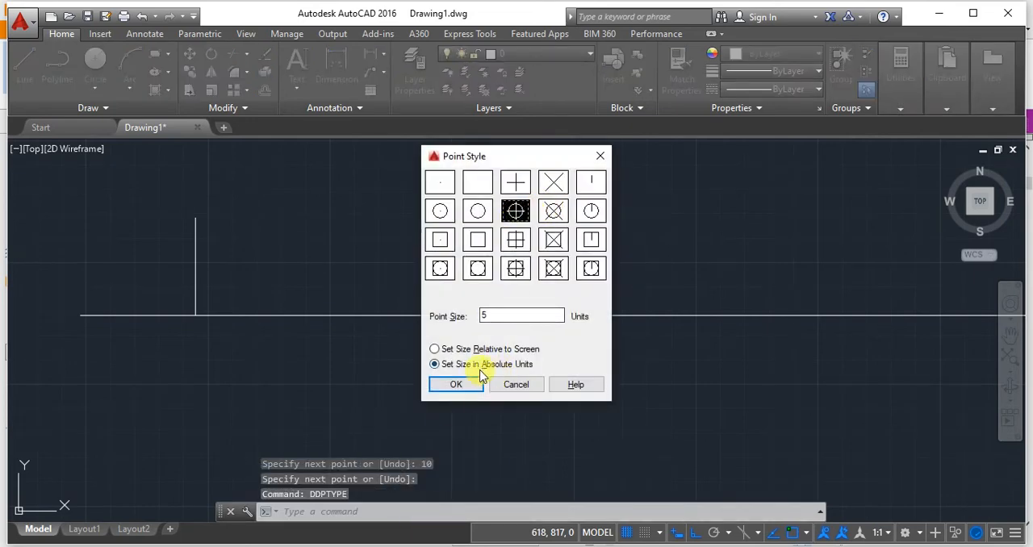
{"action": "left_click", "coordinate": [456, 384]}
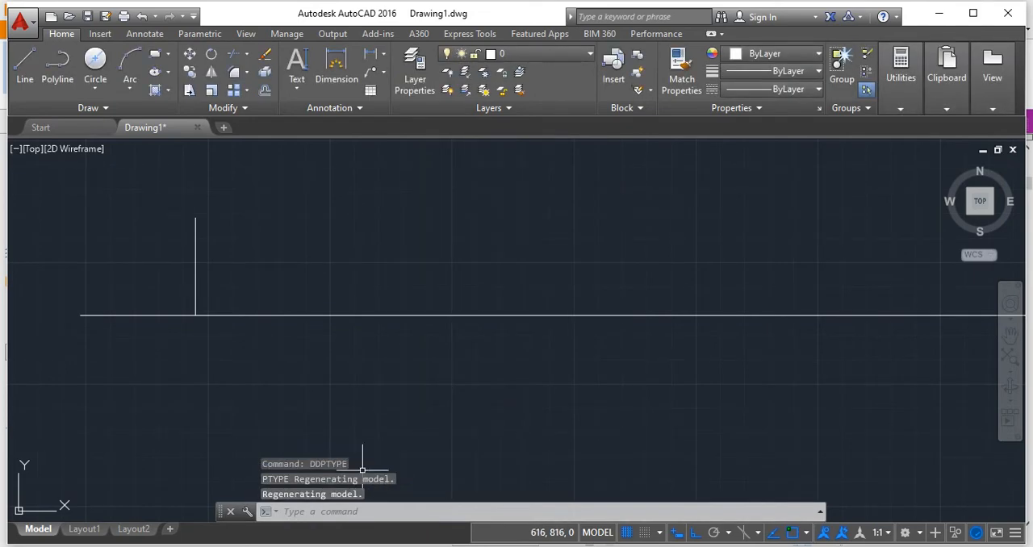
Place a point at the upper end of the vertical projector line.
{"action": "type", "text": "point"}
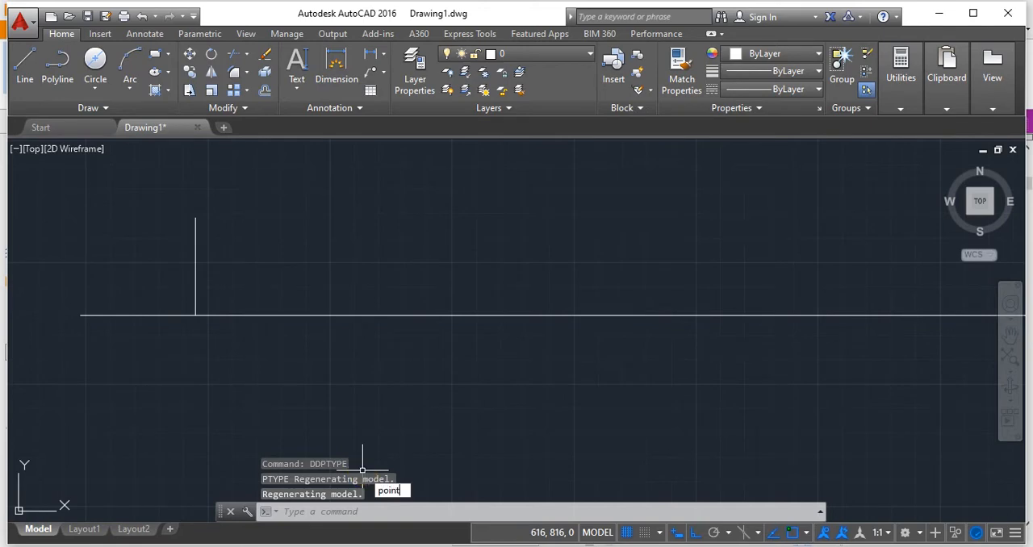
{"action": "key", "text": "Return"}
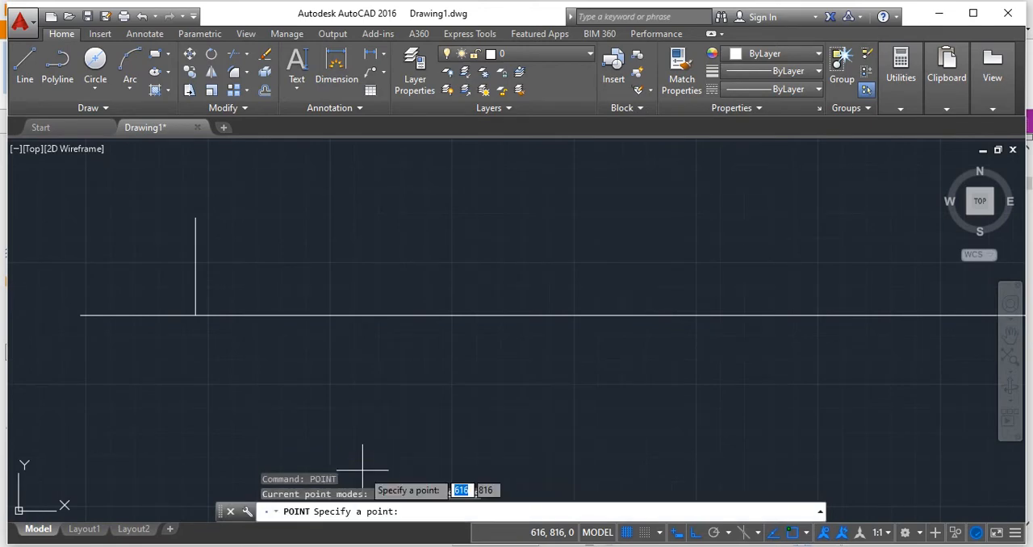
{"action": "left_click", "coordinate": [197, 219]}
{"action": "scroll", "coordinate": [233, 228], "scroll_direction": "down", "scroll_amount": 2}
{"action": "middle_click_drag", "start_coordinate": [233, 228], "coordinate": [386, 226]}
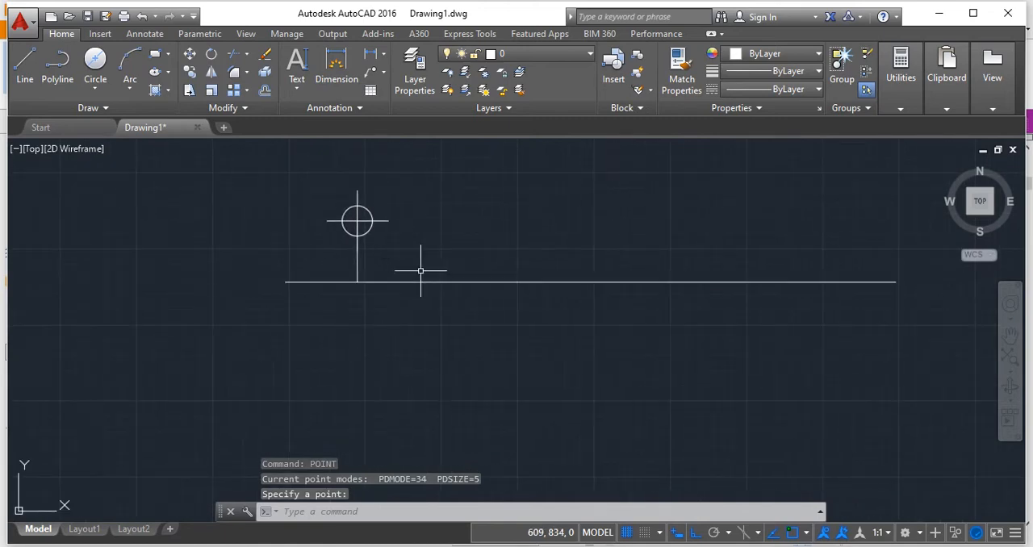
Extend the projector with a 10-unit line straight down from its foot on the reference line.
{"action": "left_click", "coordinate": [24, 65]}
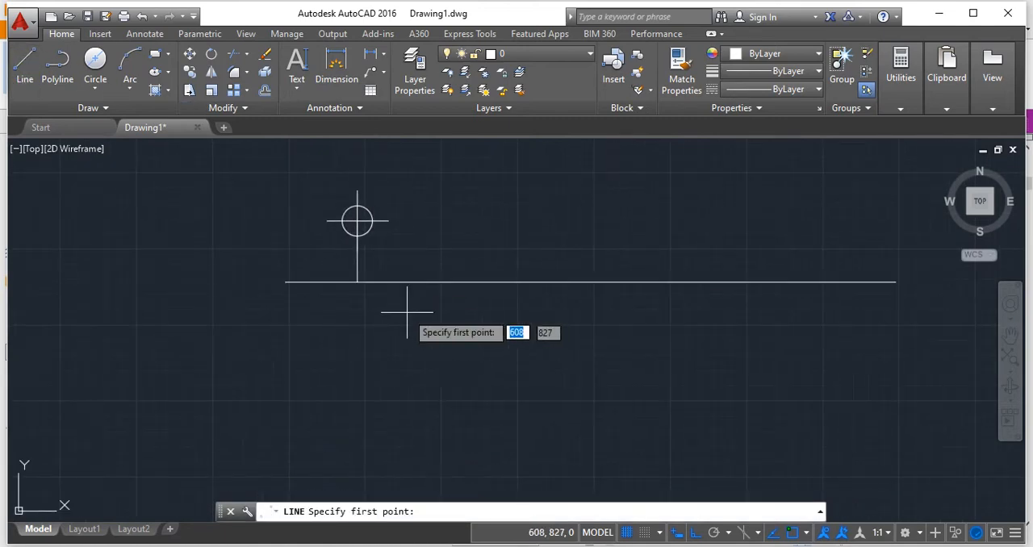
{"action": "left_click", "coordinate": [357, 281]}
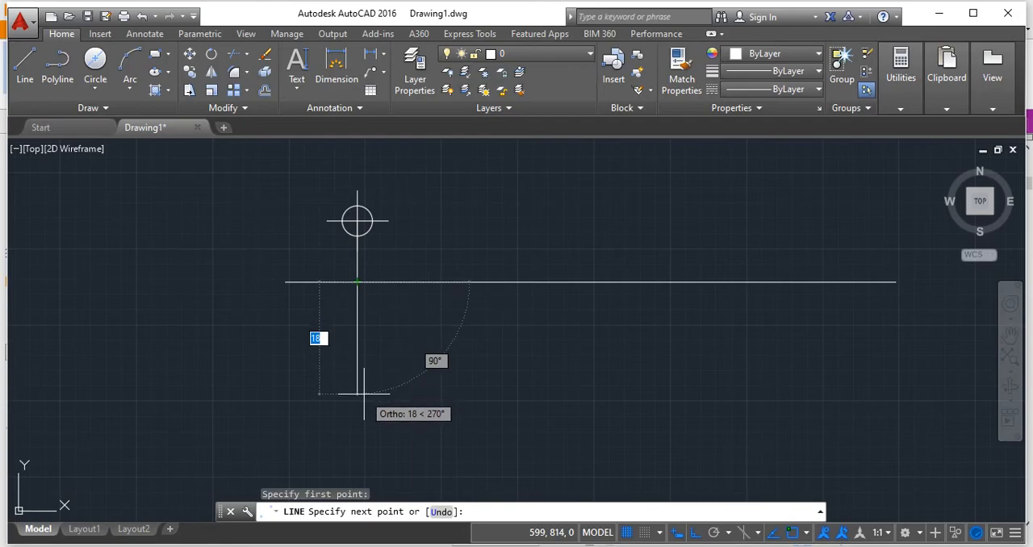
{"action": "type", "text": "18"}
{"action": "key", "text": "Return"}
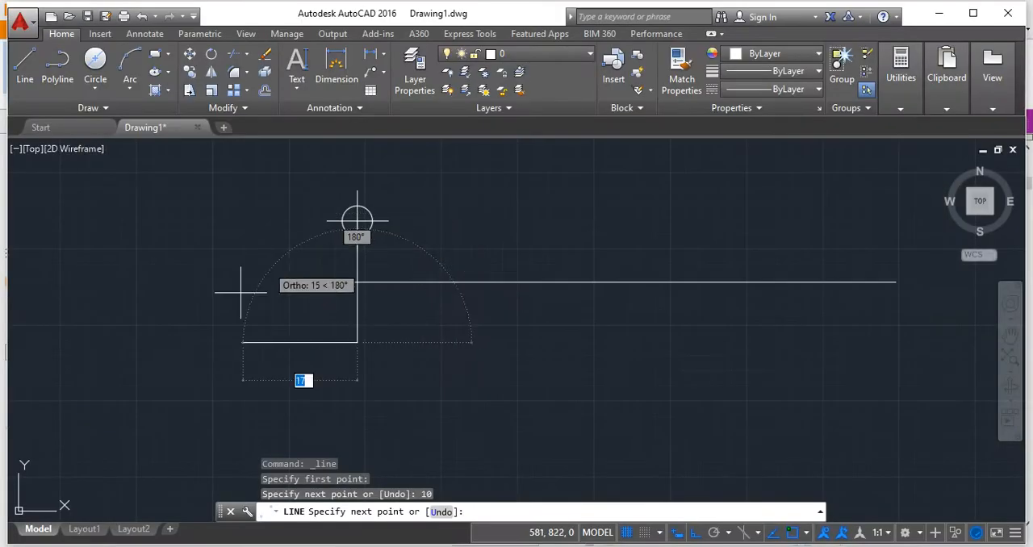
{"action": "key", "text": "Return"}
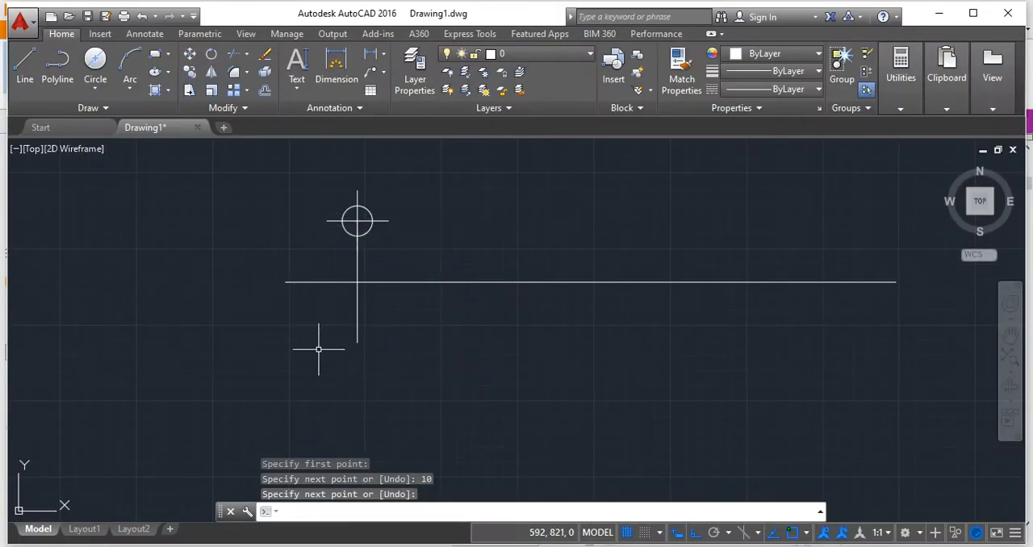
Place a point at the lower end of the downward projector line.
{"action": "type", "text": "po"}
{"action": "key", "text": "Return"}
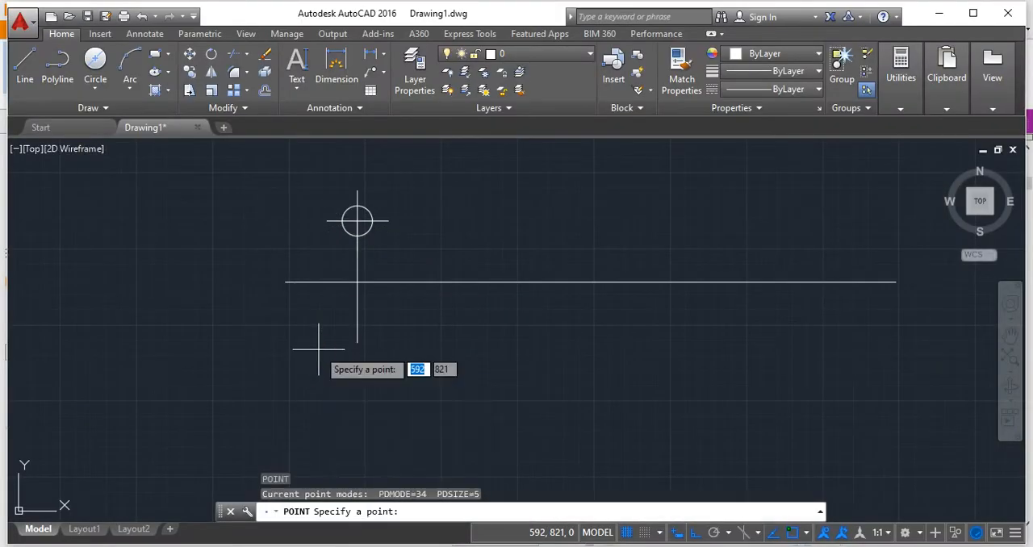
{"action": "left_click", "coordinate": [357, 344]}
{"action": "key", "text": "Return"}
{"action": "key", "text": "Return"}
{"action": "scroll", "coordinate": [447, 353], "scroll_direction": "up", "scroll_amount": 3}
{"action": "middle_click_drag", "start_coordinate": [447, 354], "coordinate": [554, 435]}
{"action": "scroll", "coordinate": [360, 193], "scroll_direction": "down", "scroll_amount": 4}
{"action": "key", "text": "Escape"}
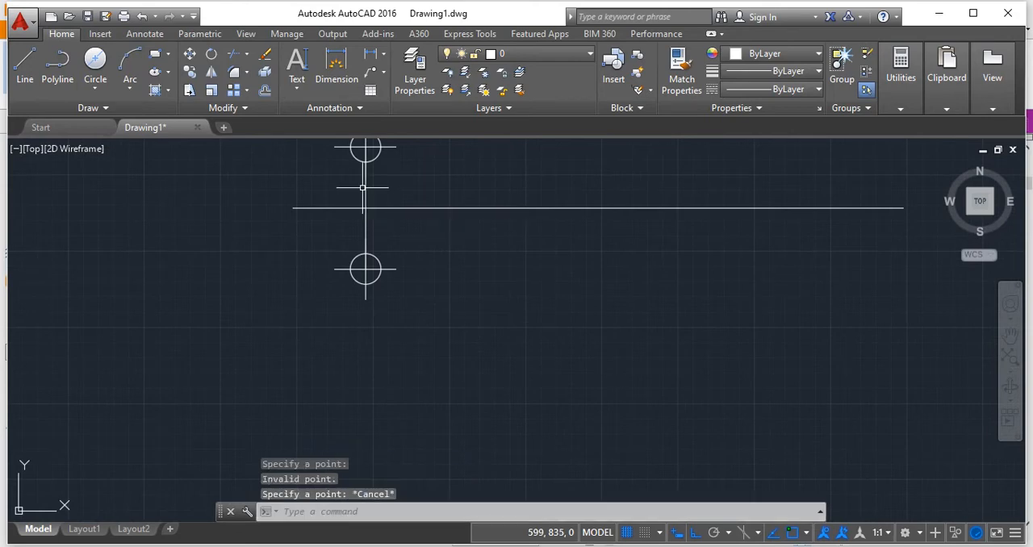
{"action": "left_click", "coordinate": [363, 184]}
{"action": "scroll", "coordinate": [411, 193], "scroll_direction": "down", "scroll_amount": 5}
{"action": "key", "text": "Escape"}
Label the upper point a' with single-line text of height 2 and rotation angle 0.
{"action": "scroll", "coordinate": [423, 194], "scroll_direction": "up", "scroll_amount": 6}
{"action": "middle_click_drag", "start_coordinate": [422, 197], "coordinate": [490, 286]}
{"action": "scroll", "coordinate": [490, 283], "scroll_direction": "down", "scroll_amount": 2}
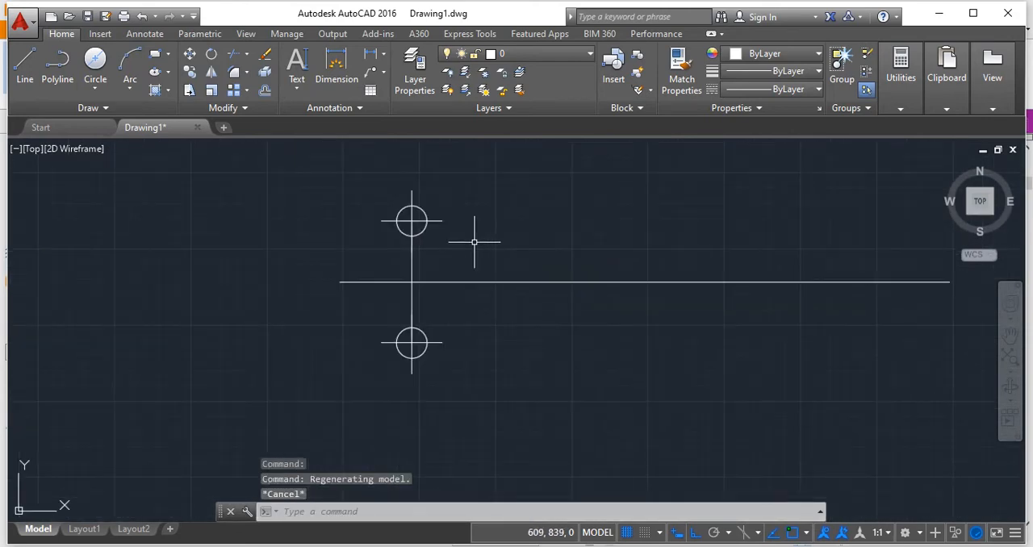
{"action": "left_click", "coordinate": [297, 83]}
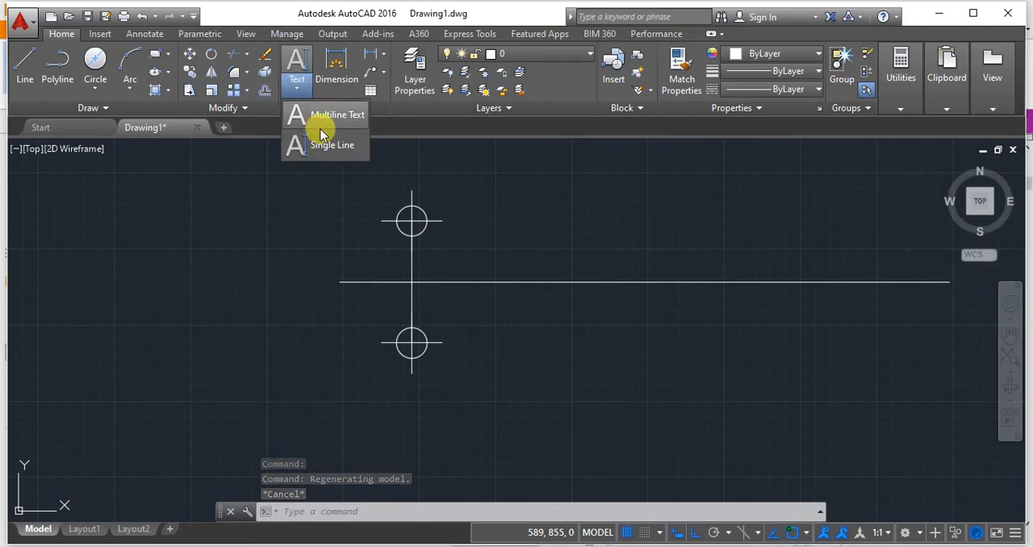
{"action": "left_click", "coordinate": [325, 144]}
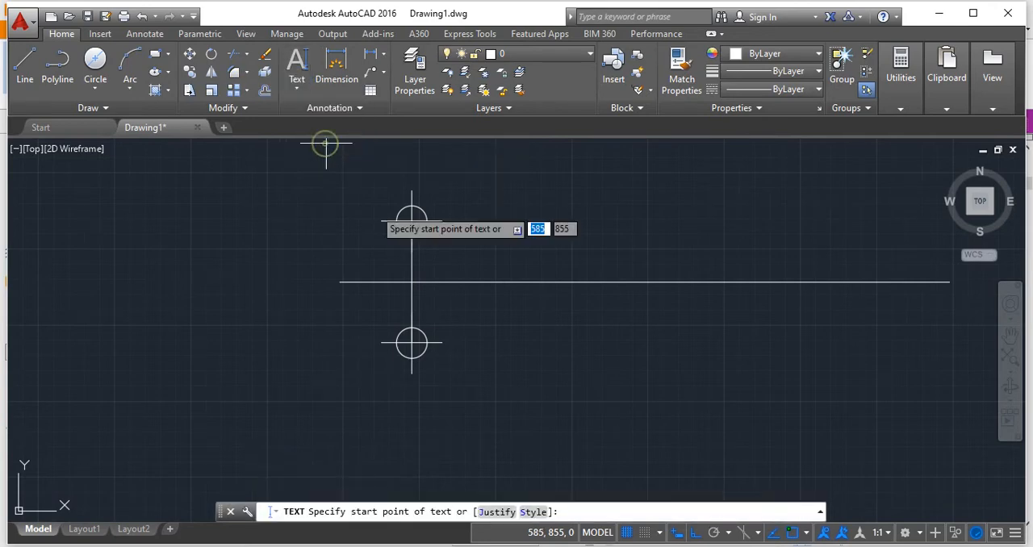
{"action": "left_click", "coordinate": [311, 184]}
{"action": "key", "text": "Return"}
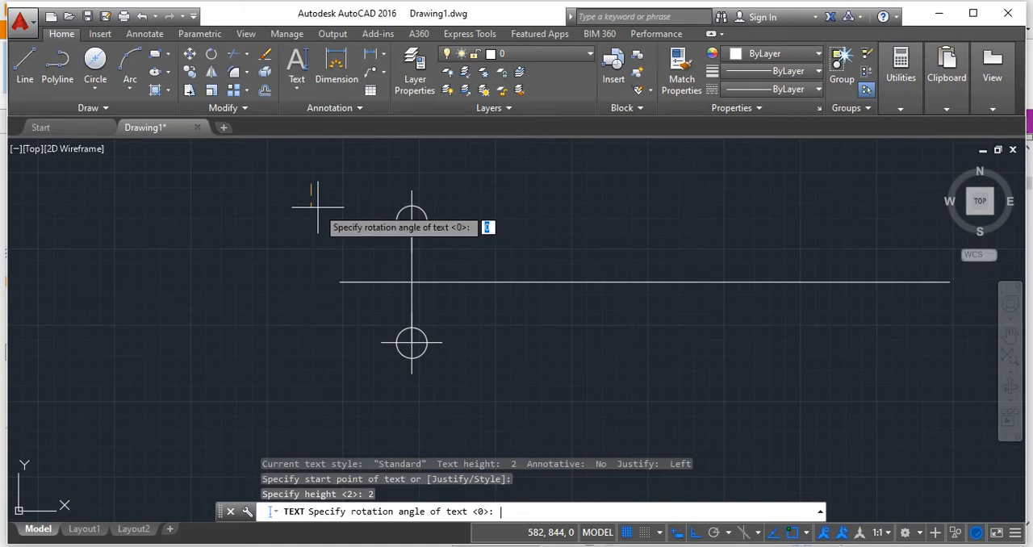
{"action": "key", "text": "Return"}
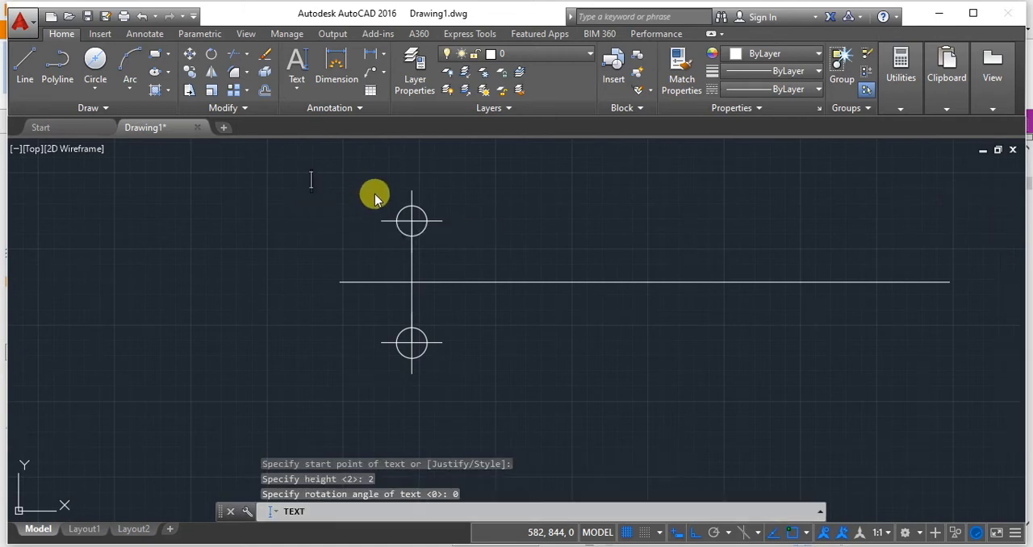
{"action": "type", "text": "a"}
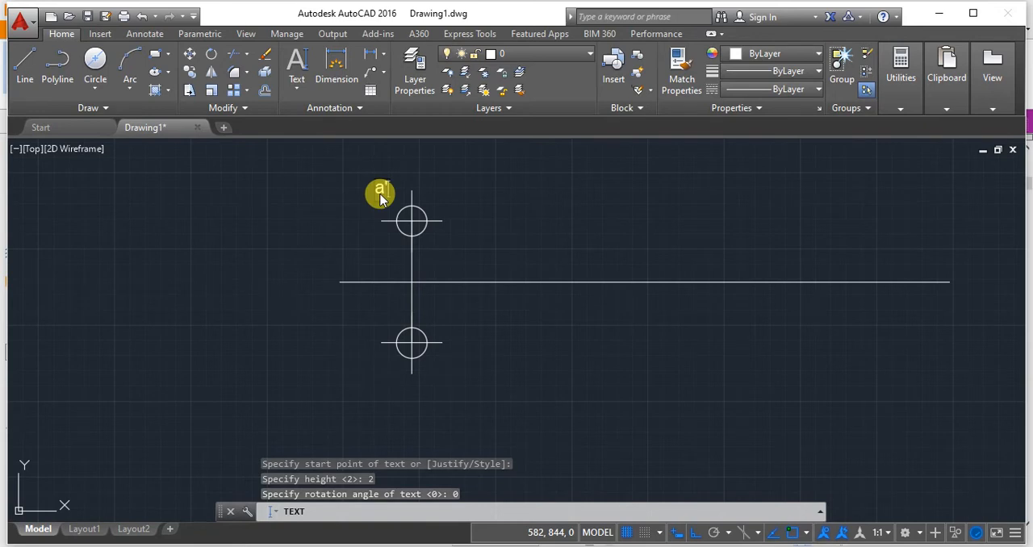
{"action": "type", "text": "'"}
Label the lower point a in the same text command and consult part b of problem 1 in Word.
{"action": "left_click", "coordinate": [372, 343]}
{"action": "type", "text": "a"}
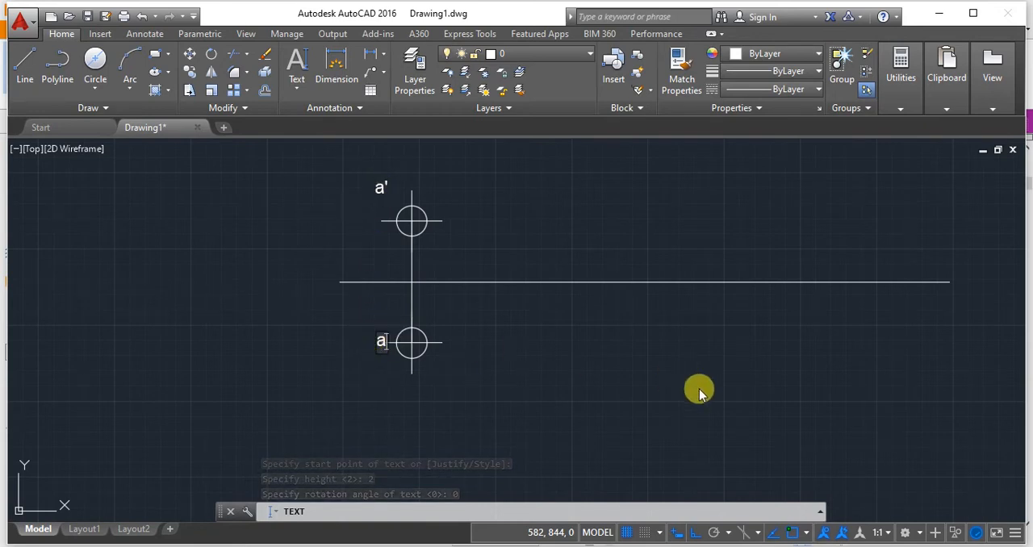
{"action": "middle_click_drag", "start_coordinate": [673, 384], "coordinate": [630, 393]}
{"action": "key", "text": "Return"}
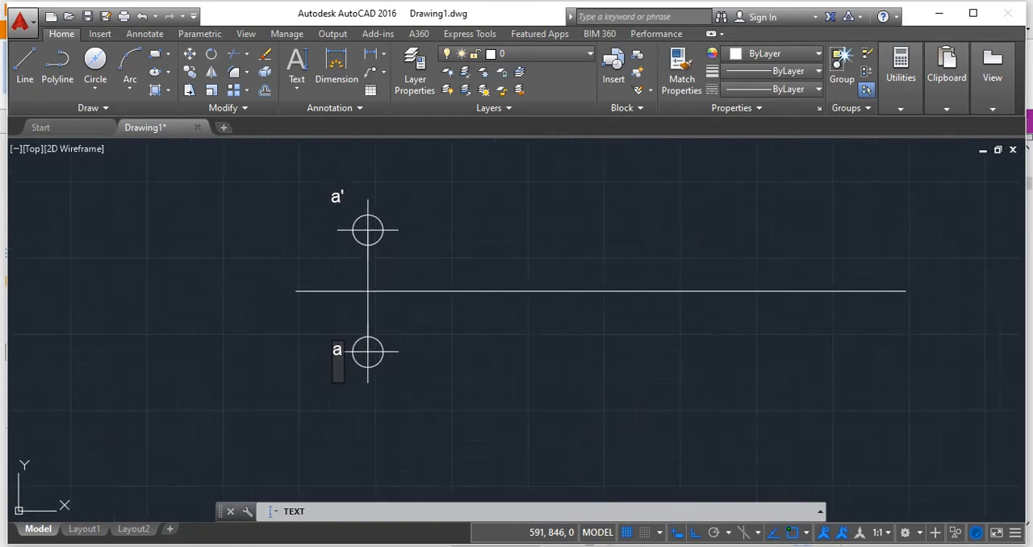
{"action": "key", "text": "alt+Tab"}
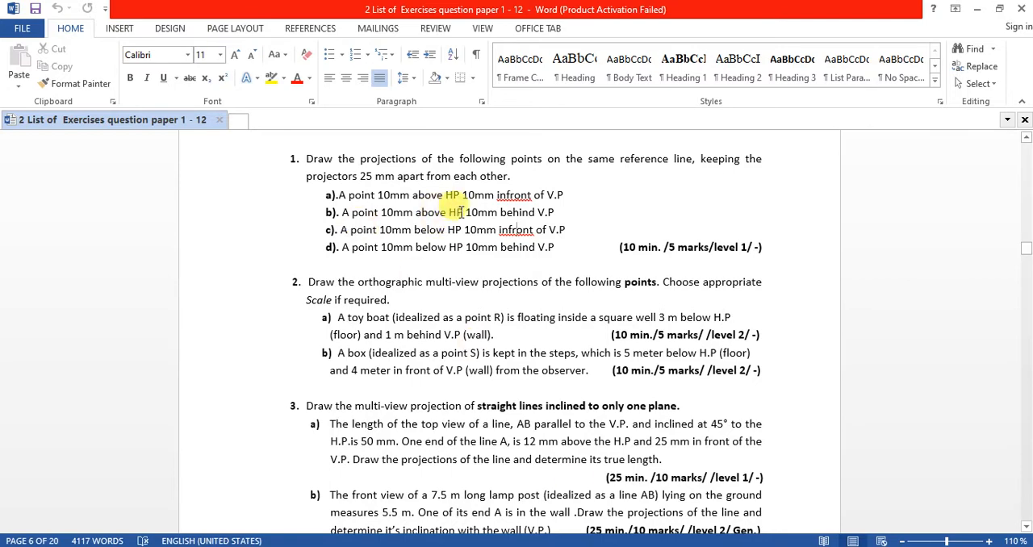
{"action": "key", "text": "alt+Tab"}
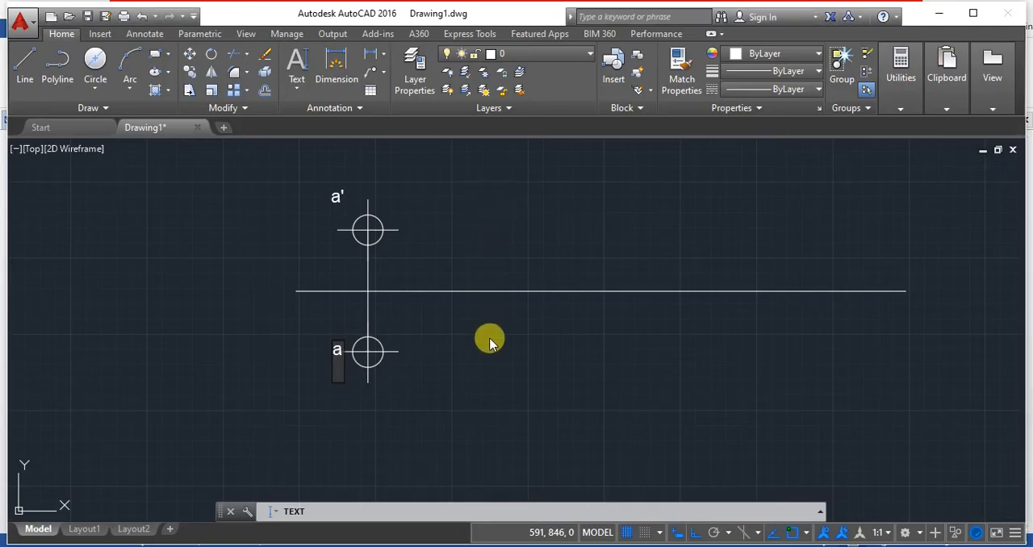
{"action": "key", "text": "Return"}
{"action": "middle_click_drag", "start_coordinate": [489, 338], "coordinate": [365, 332]}
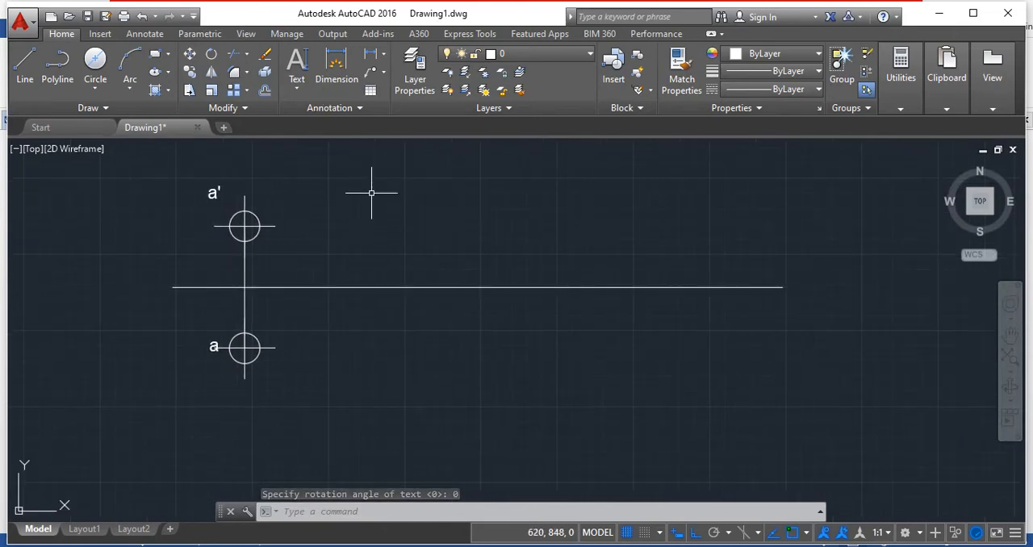
Examine the second-quadrant diagram of point A in the Foxit Reader slides and return to AutoCAD.
{"action": "left_click", "coordinate": [594, 545]}
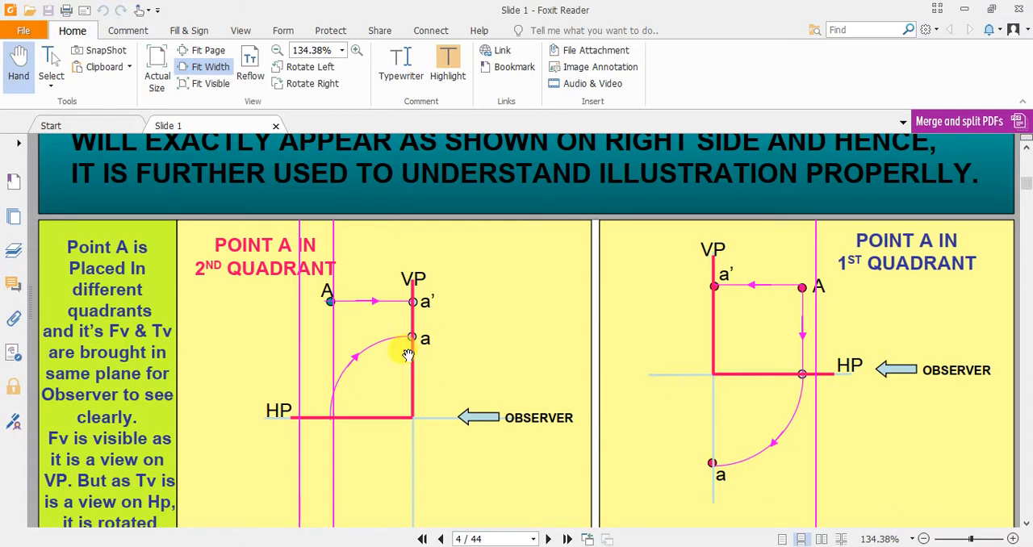
{"action": "scroll", "coordinate": [215, 300], "scroll_direction": "down", "scroll_amount": 1}
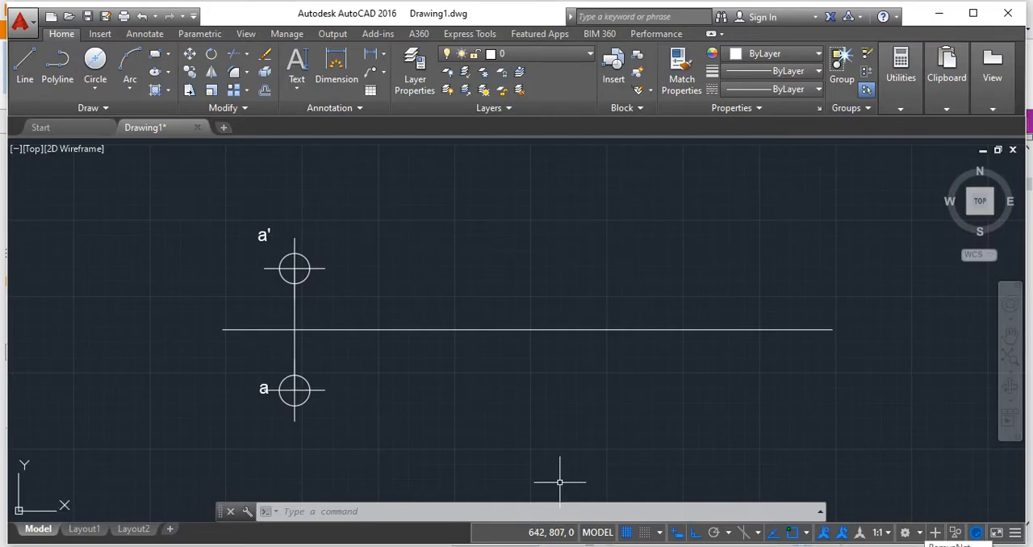
{"action": "key", "text": "alt+Tab"}
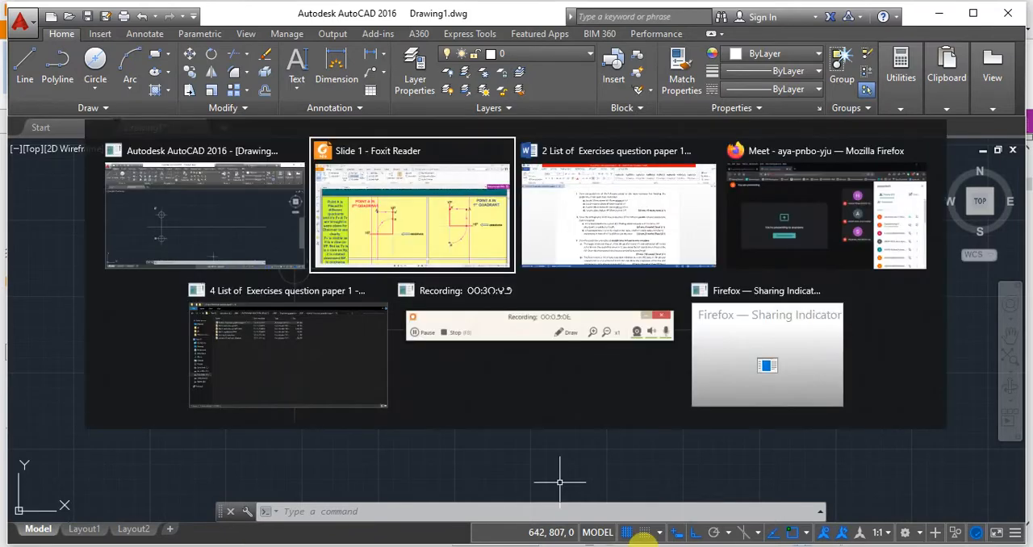
{"action": "key", "text": "Escape"}
Switch to the Google Meet call to check on the participants and return to AutoCAD.
{"action": "mouse_move", "coordinate": [428, 545]}
{"action": "left_click", "coordinate": [339, 491]}
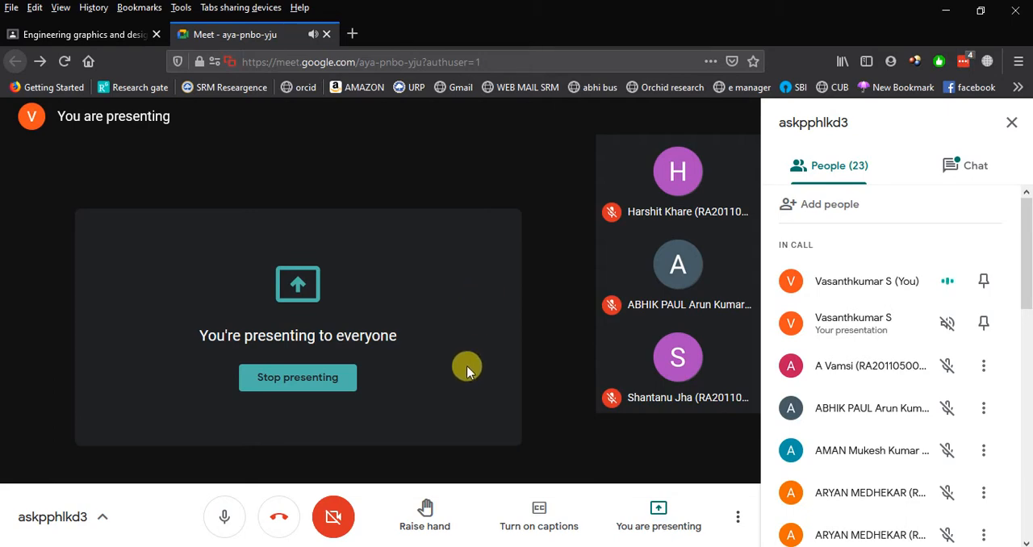
{"action": "key", "text": "alt+Tab"}
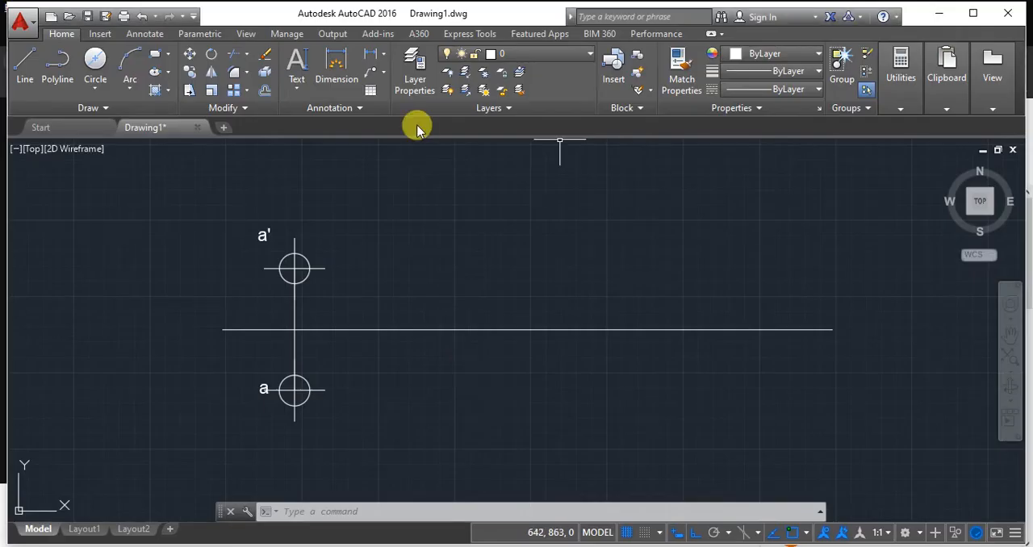
Draw a 10-unit vertical line upward from the reference line, well away from the first projector.
{"action": "left_click", "coordinate": [17, 78]}
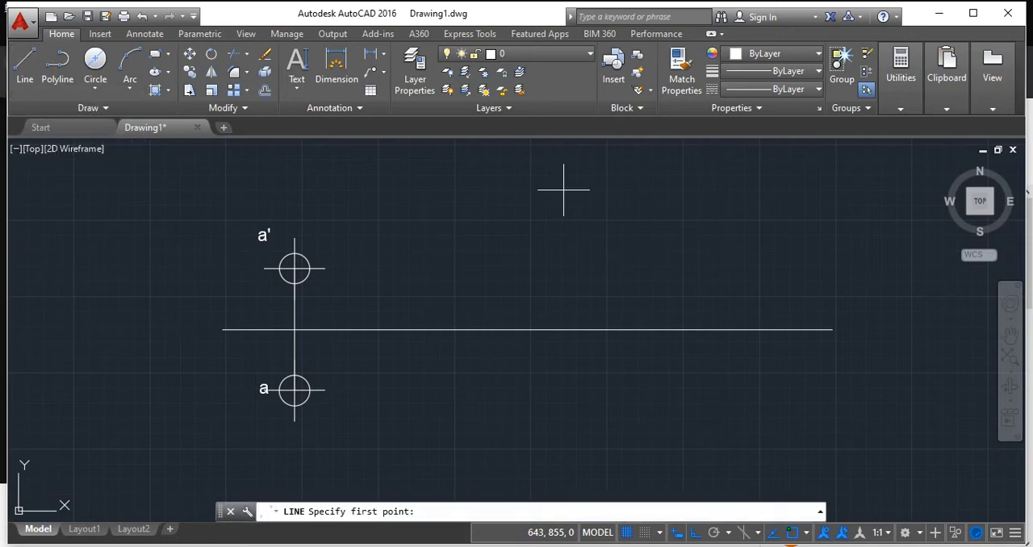
{"action": "left_click", "coordinate": [421, 330]}
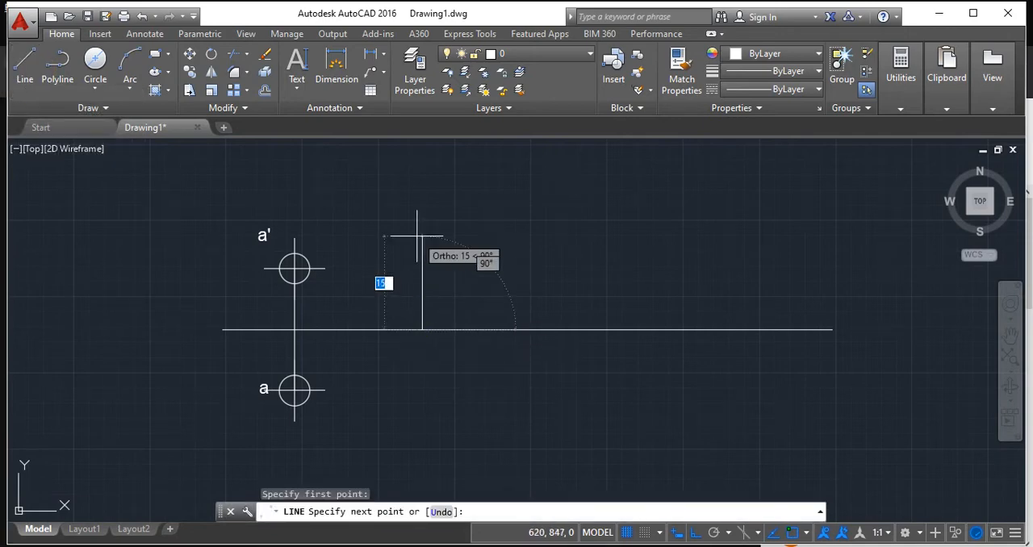
{"action": "type", "text": "10"}
{"action": "key", "text": "Return"}
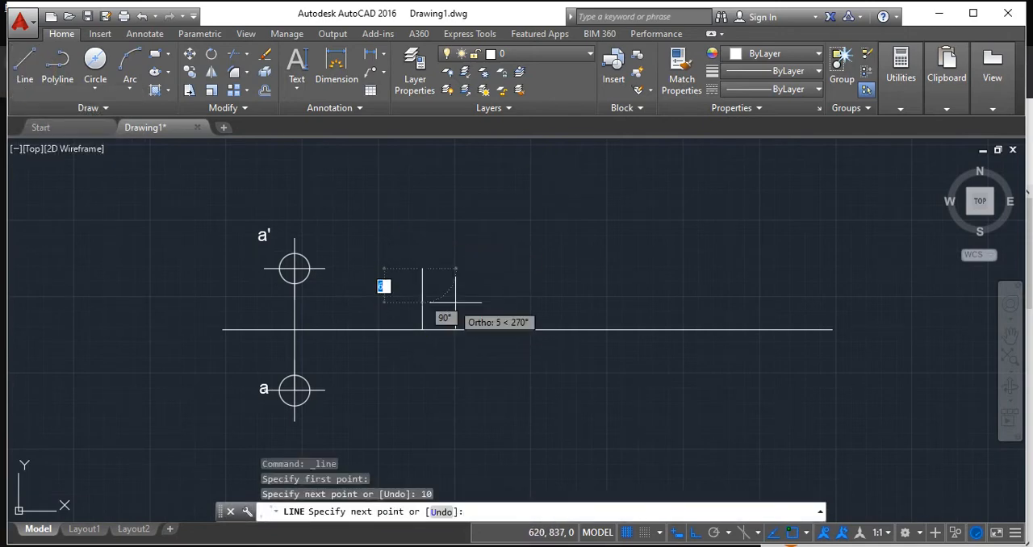
{"action": "key", "text": "Escape"}
Switch to the Google Meet call to check on the participants, and return to the drawing in AutoCAD.
{"action": "key", "text": "alt+Tab"}
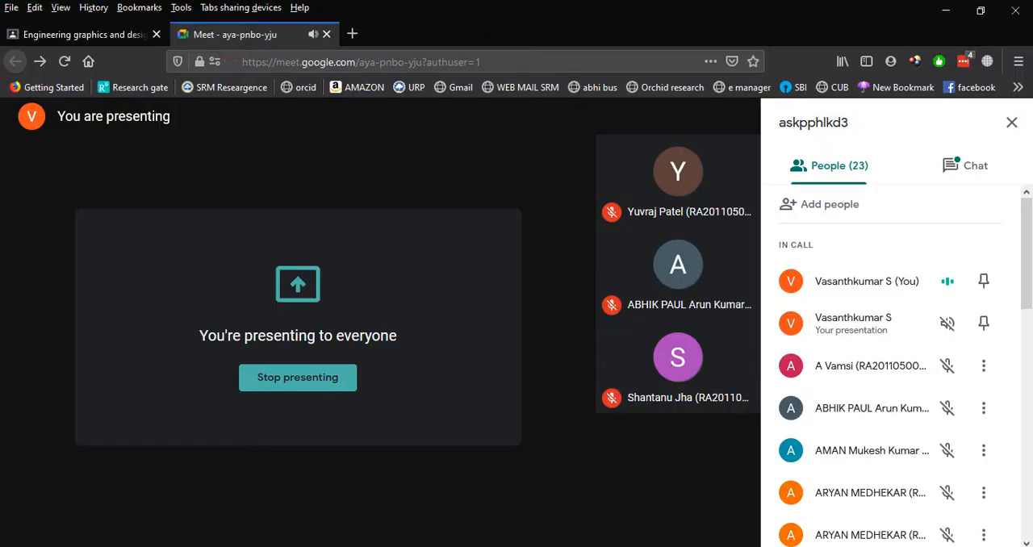
{"action": "key", "text": "alt+Tab"}
{"action": "scroll", "coordinate": [425, 174], "scroll_direction": "up", "scroll_amount": 1}
{"action": "key", "text": "alt+Tab"}
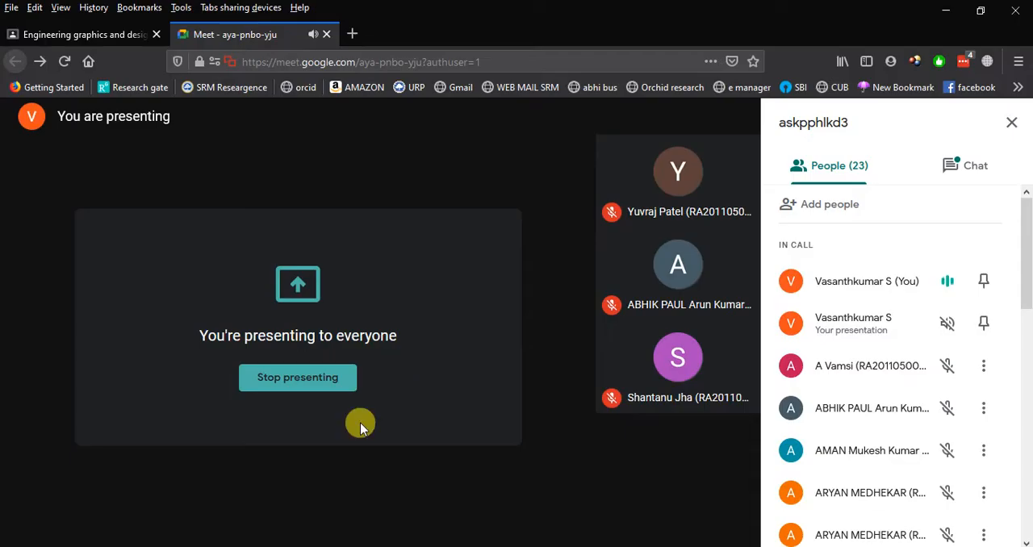
{"action": "key", "text": "alt+Tab"}
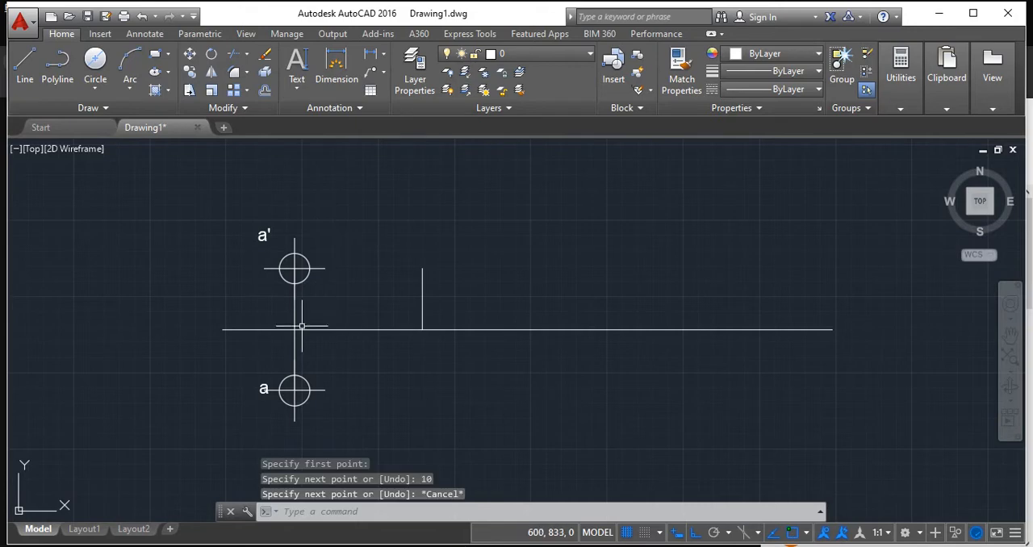
Erase the separate vertical line standing on the reference line.
{"action": "left_click", "coordinate": [427, 303]}
{"action": "left_click", "coordinate": [423, 309]}
{"action": "key", "text": "Delete"}
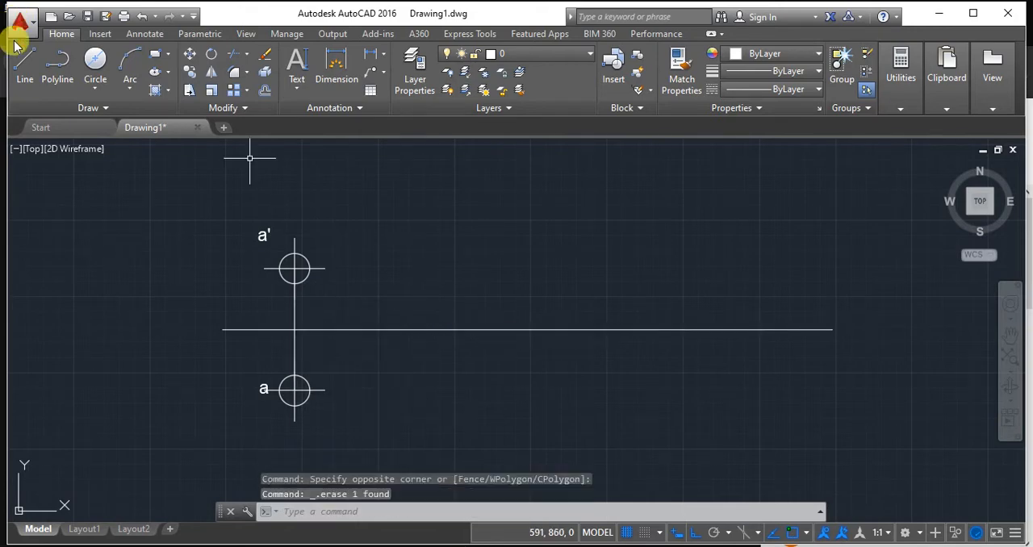
Draw a 25-unit spacing line along the reference line, starting where the first projector crosses it.
{"action": "left_click", "coordinate": [25, 65]}
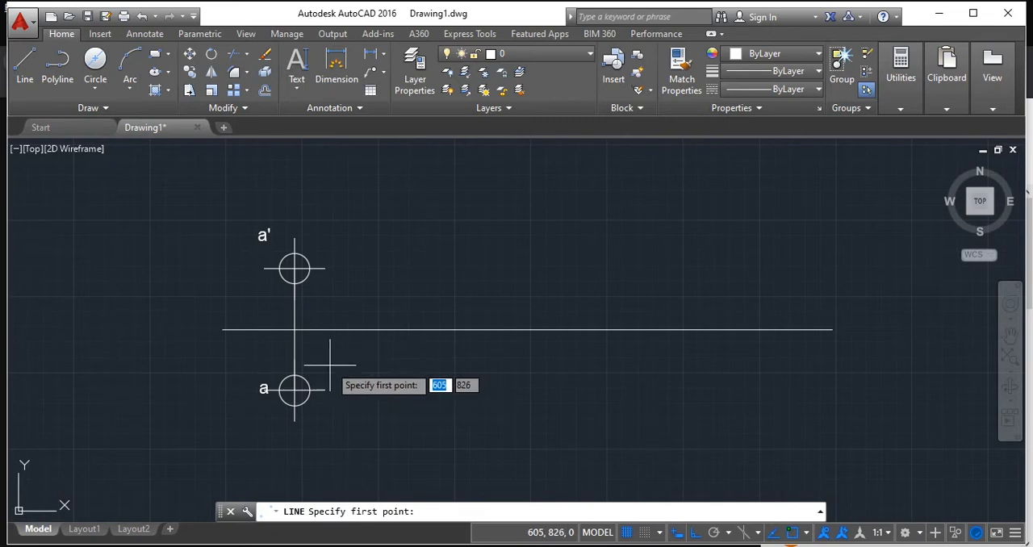
{"action": "left_click", "coordinate": [295, 329]}
{"action": "type", "text": "25"}
{"action": "key", "text": "Return"}
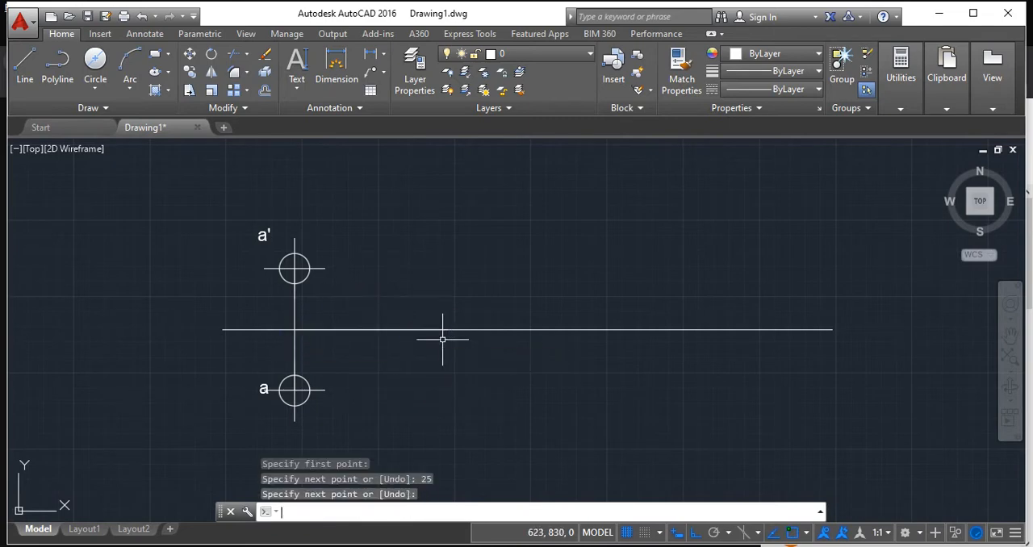
{"action": "key", "text": "Return"}
Draw a 10-unit vertical projector upward from the midpoint of the 25-unit spacing line.
{"action": "left_click", "coordinate": [25, 65]}
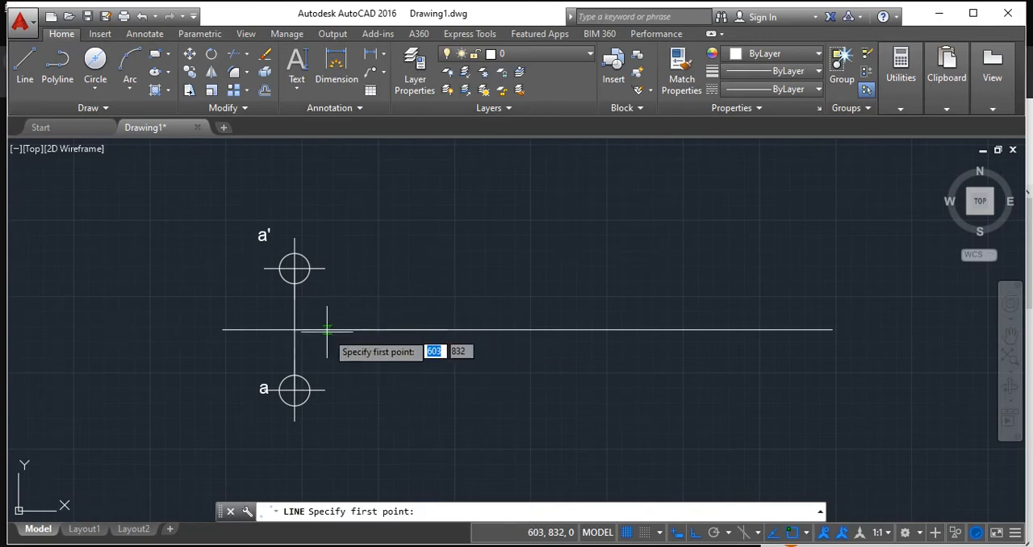
{"action": "left_click", "coordinate": [371, 329]}
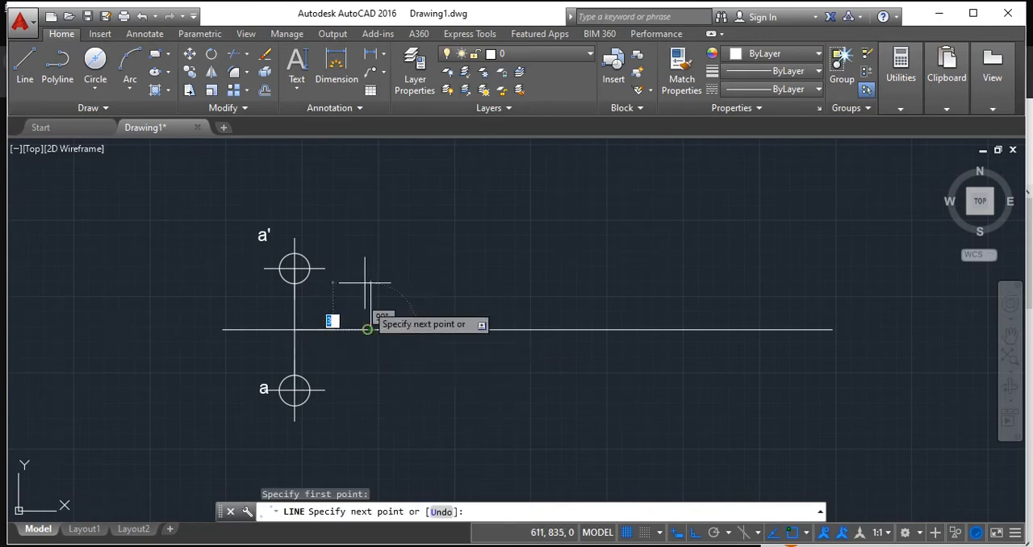
{"action": "type", "text": "10"}
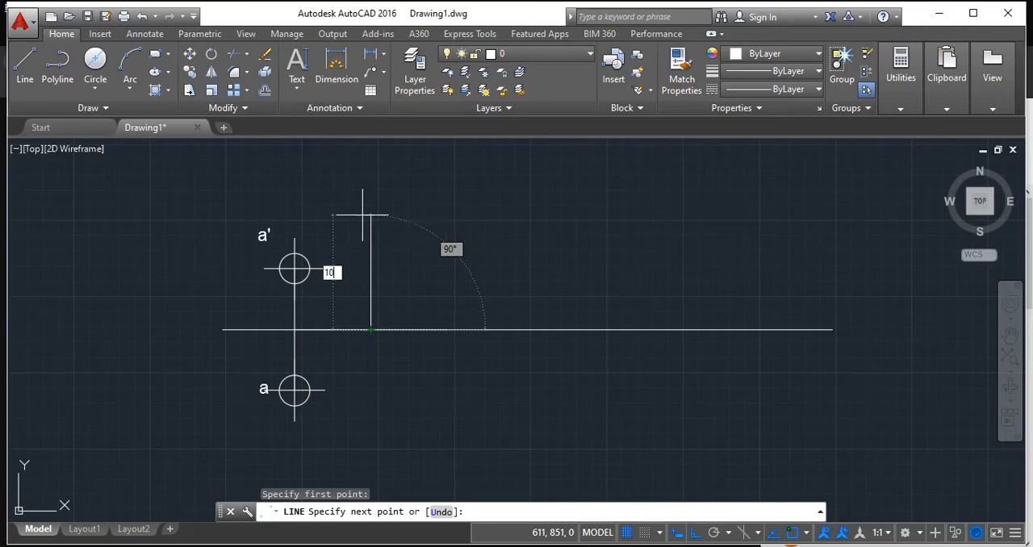
{"action": "key", "text": "Return"}
{"action": "key", "text": "Return"}
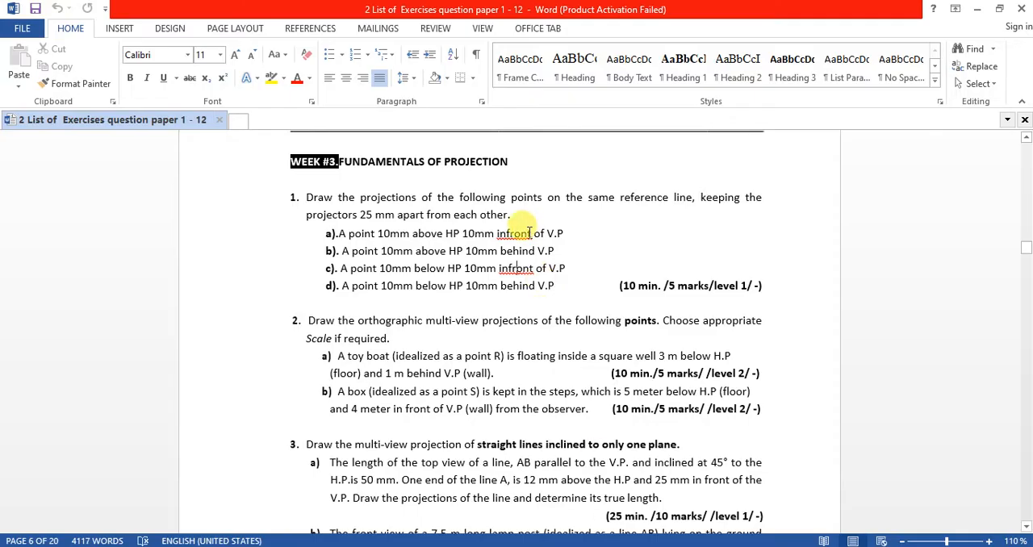
Consult part b of problem 1 in Word and return to AutoCAD.
{"action": "left_click_drag", "start_coordinate": [352, 251], "coordinate": [530, 252]}
{"action": "left_click", "coordinate": [457, 251]}
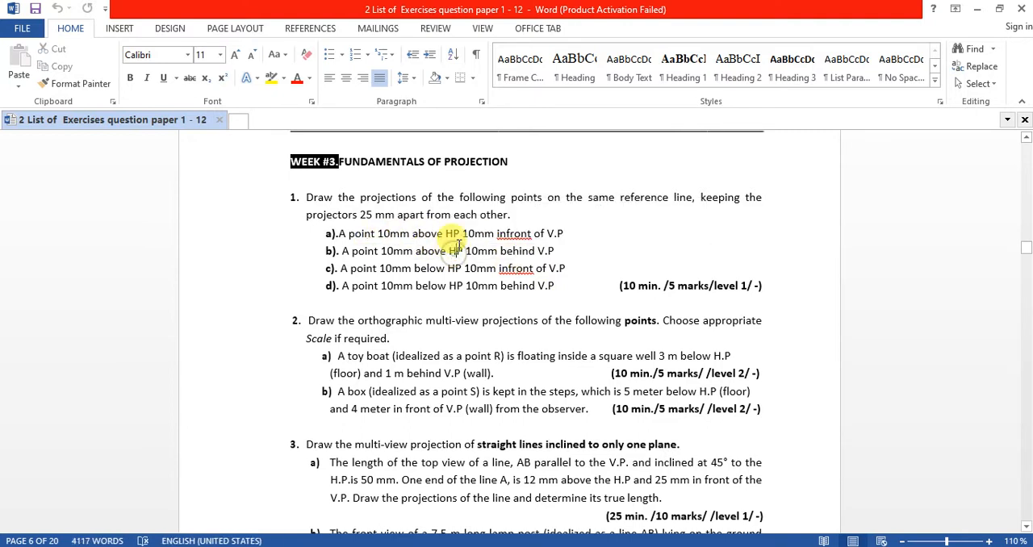
{"action": "key", "text": "alt+Tab"}
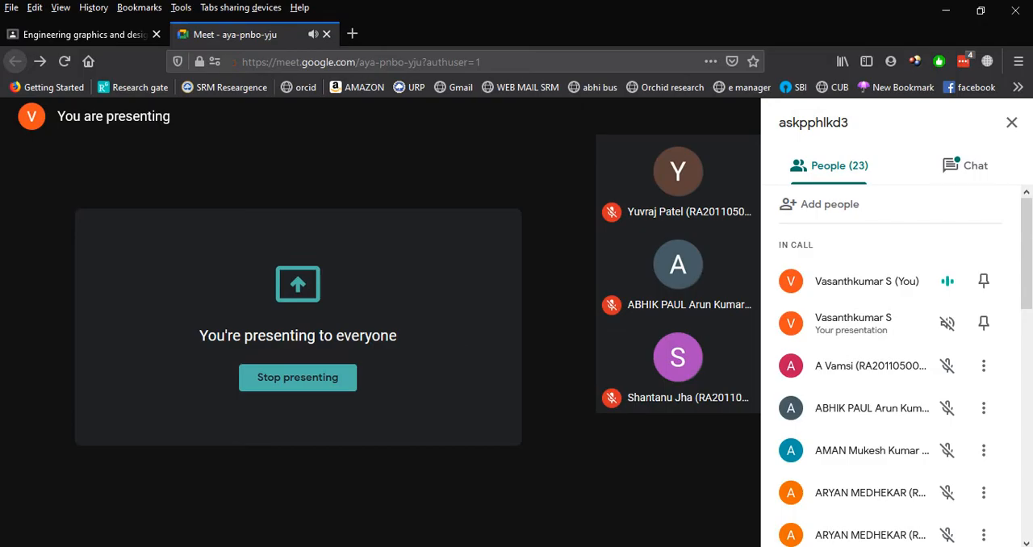
{"action": "key", "text": "alt+Tab"}
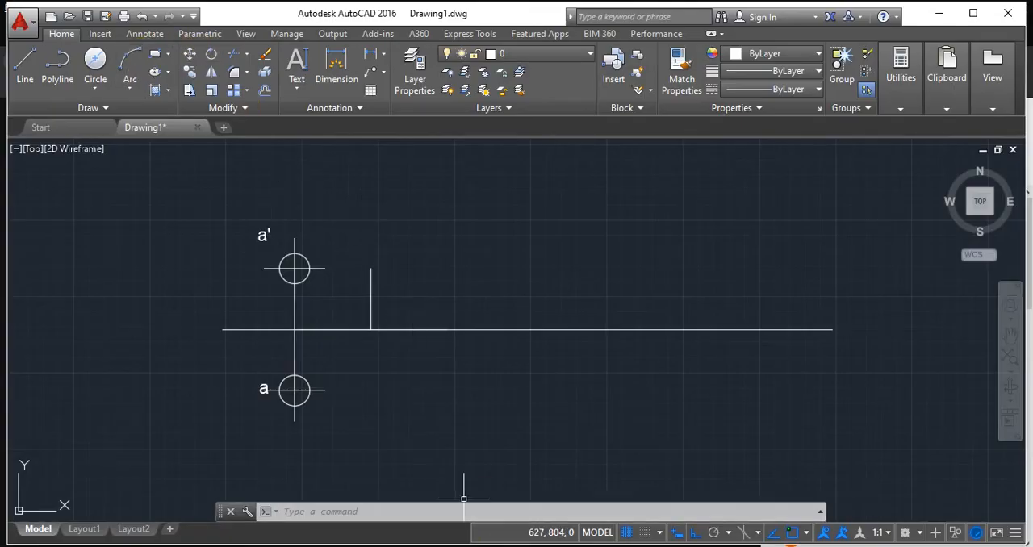
Place a point at the upper end of the second projector.
{"action": "left_click", "coordinate": [442, 511]}
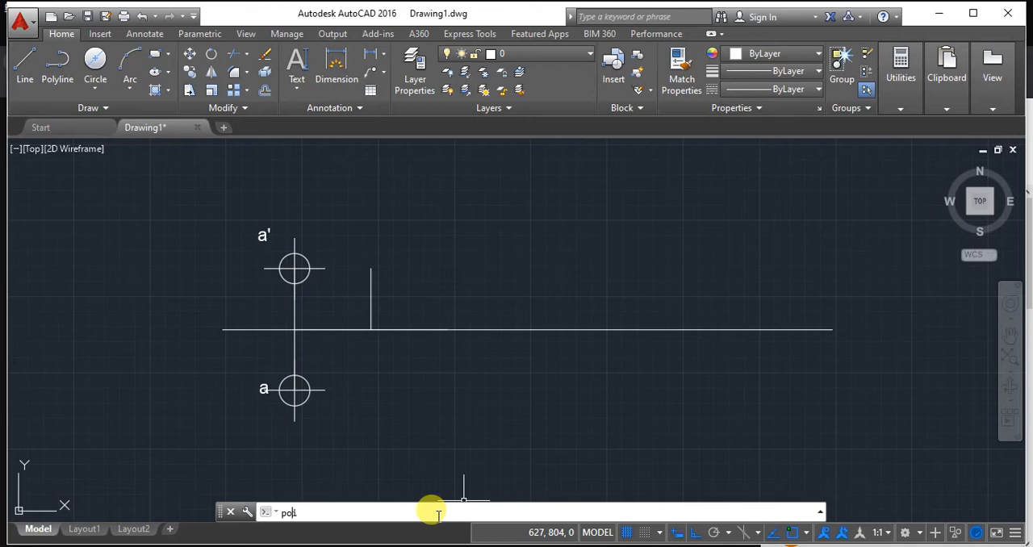
{"action": "type", "text": "point"}
{"action": "key", "text": "Return"}
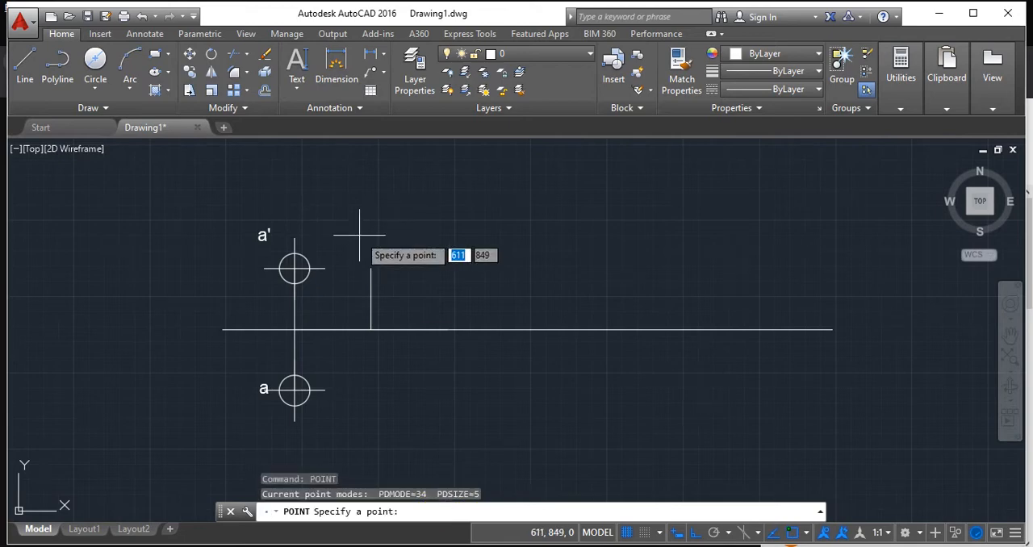
{"action": "left_click", "coordinate": [371, 268]}
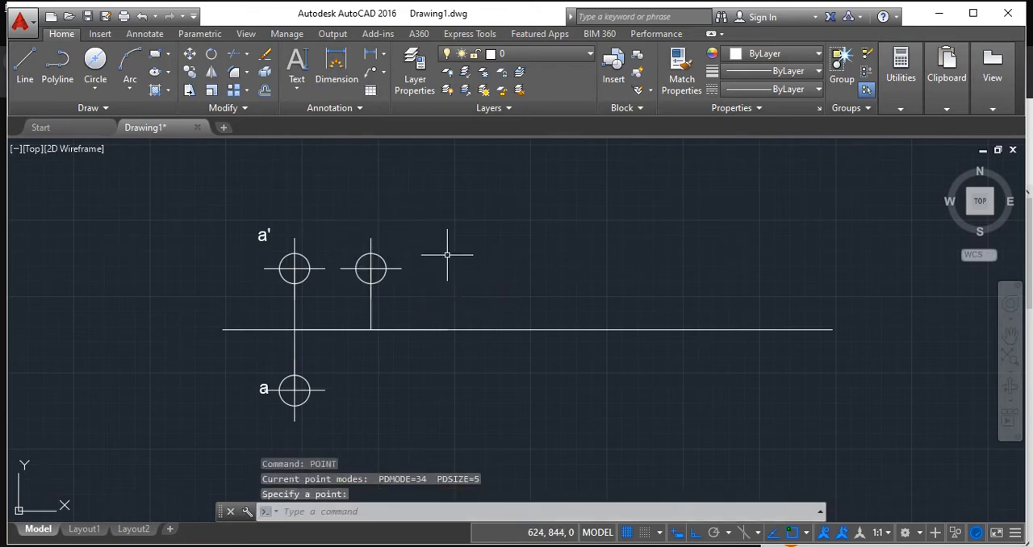
Start a single-line text label just above and beside the second projector's point, with height 2 and rotation angle 0.
{"action": "scroll", "coordinate": [447, 255], "scroll_direction": "up", "scroll_amount": 2}
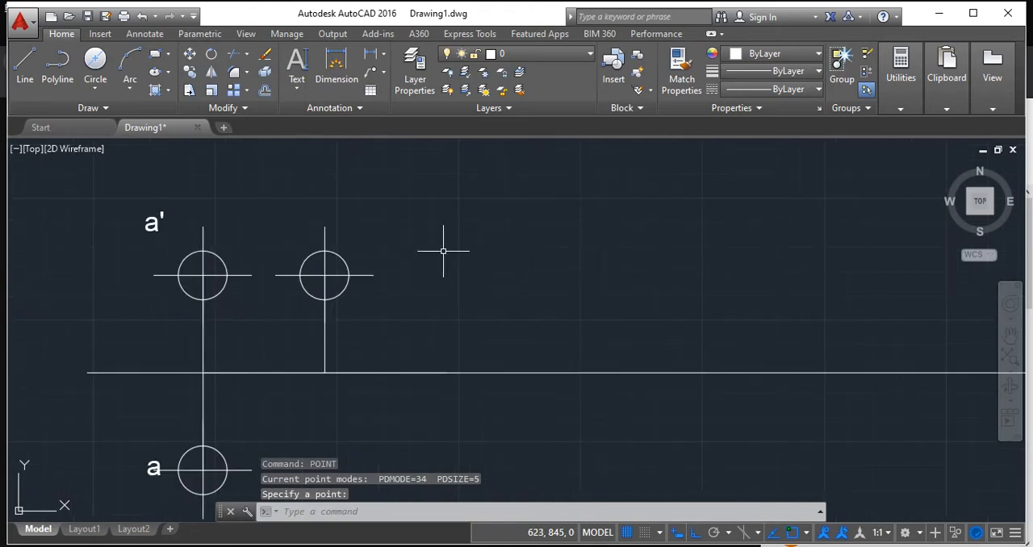
{"action": "left_click", "coordinate": [297, 81]}
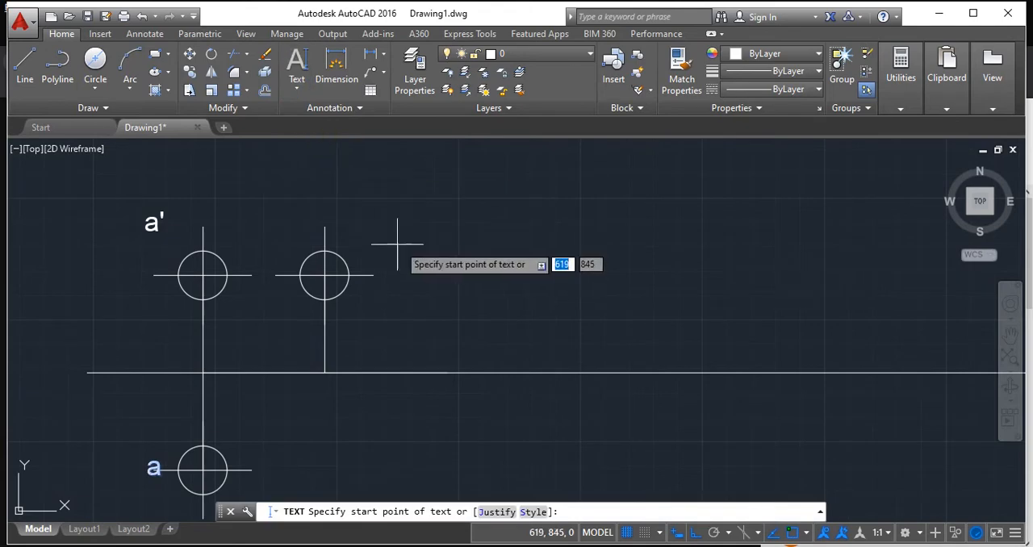
{"action": "left_click", "coordinate": [371, 233]}
{"action": "type", "text": "2"}
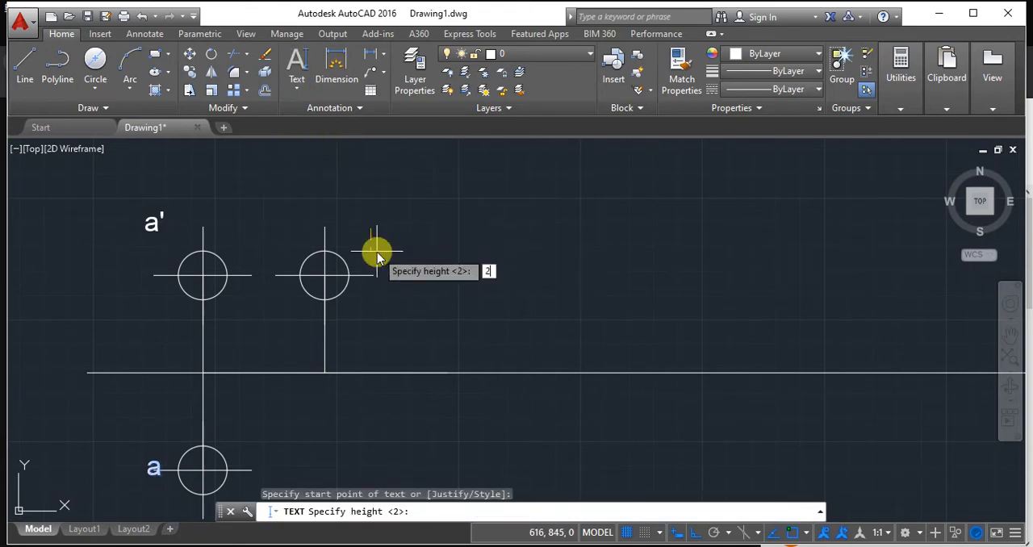
{"action": "key", "text": "Return"}
{"action": "key", "text": "Return"}
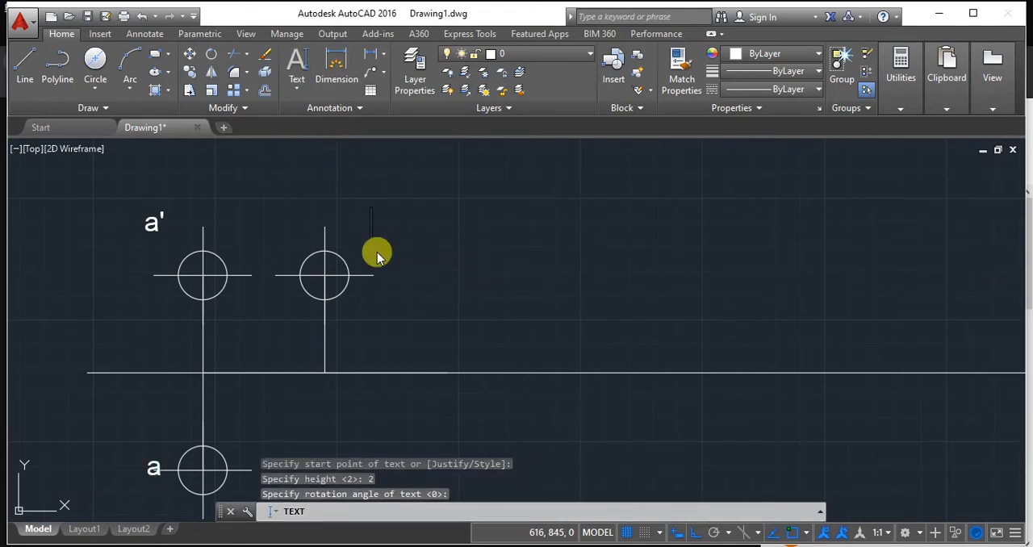
{"action": "type", "text": "a a"}
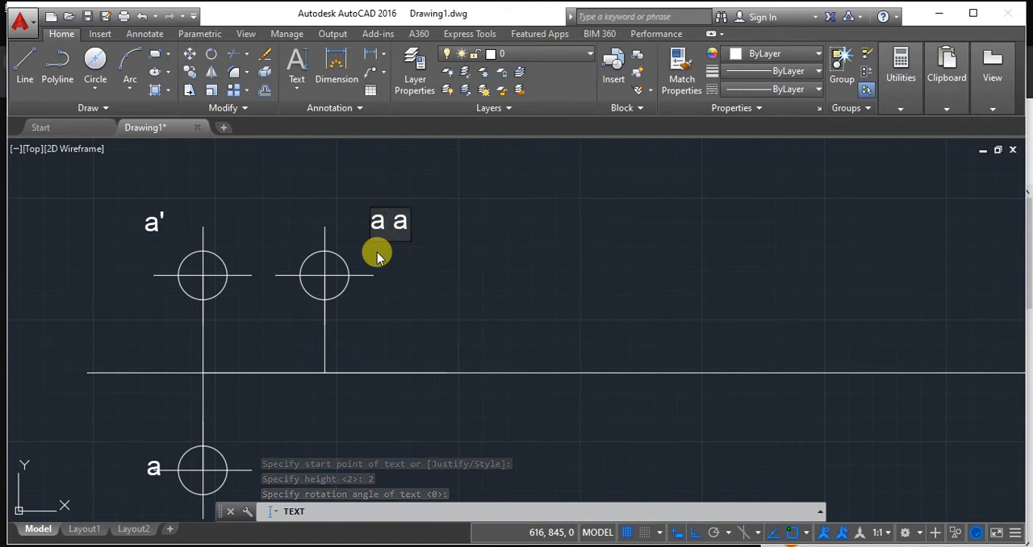
{"action": "key", "text": "BackSpace"}
{"action": "key", "text": "BackSpace"}
{"action": "key", "text": "BackSpace"}
Enter b b' as the label of the second projector's point and finish the text.
{"action": "type", "text": "b b"}
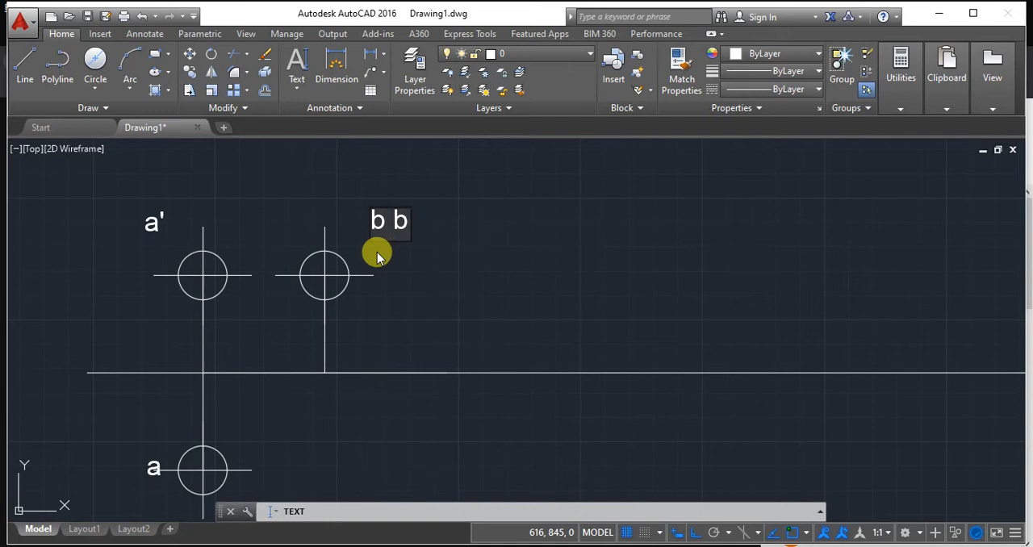
{"action": "type", "text": "'"}
{"action": "key", "text": "Return"}
{"action": "key", "text": "Return"}
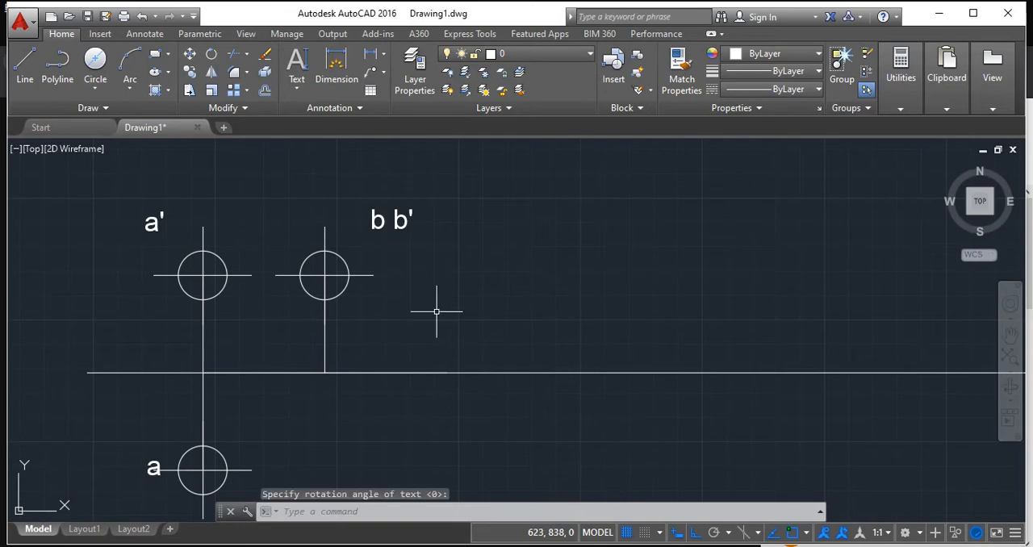
Review parts c and d of problem 1 and the following problems in Word, and return to AutoCAD.
{"action": "scroll", "coordinate": [443, 320], "scroll_direction": "down", "scroll_amount": 2}
{"action": "middle_click_drag", "start_coordinate": [444, 319], "coordinate": [322, 275]}
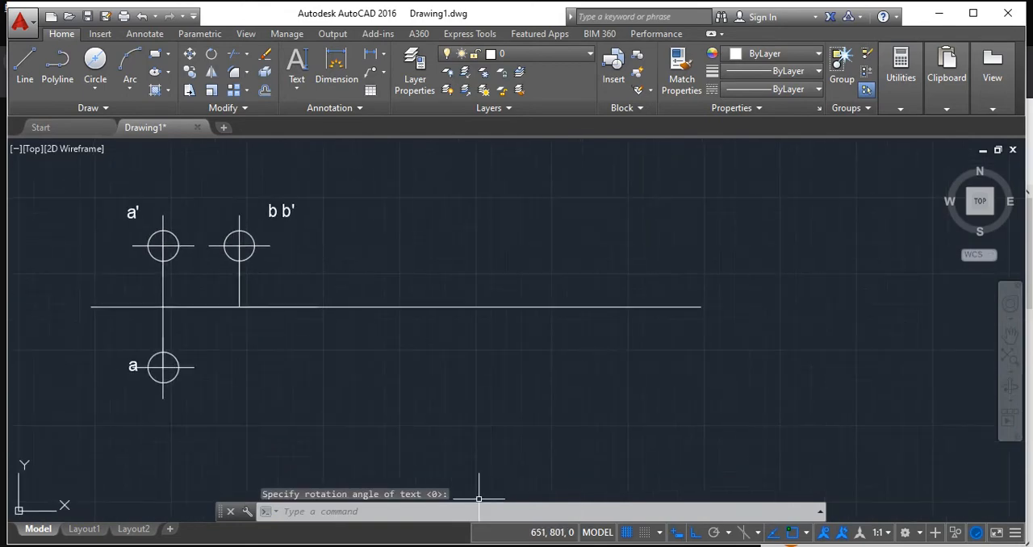
{"action": "left_click", "coordinate": [569, 545]}
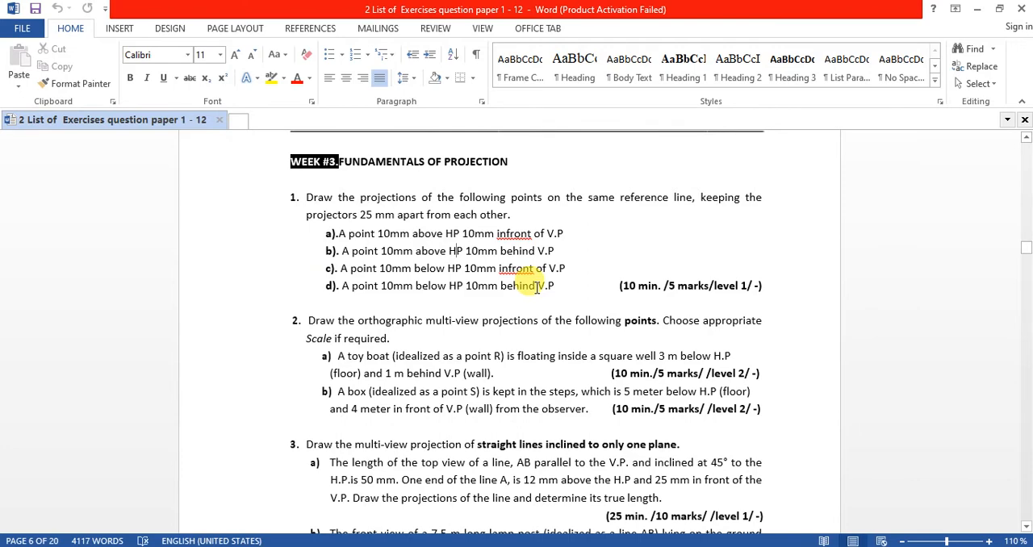
{"action": "scroll", "coordinate": [535, 288], "scroll_direction": "down", "scroll_amount": 1}
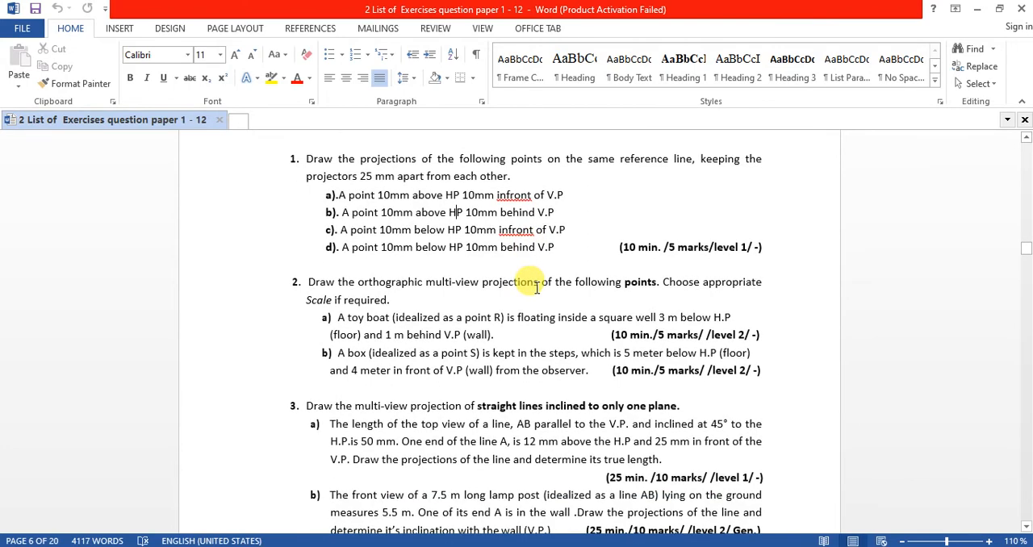
{"action": "key", "text": "alt+Tab"}
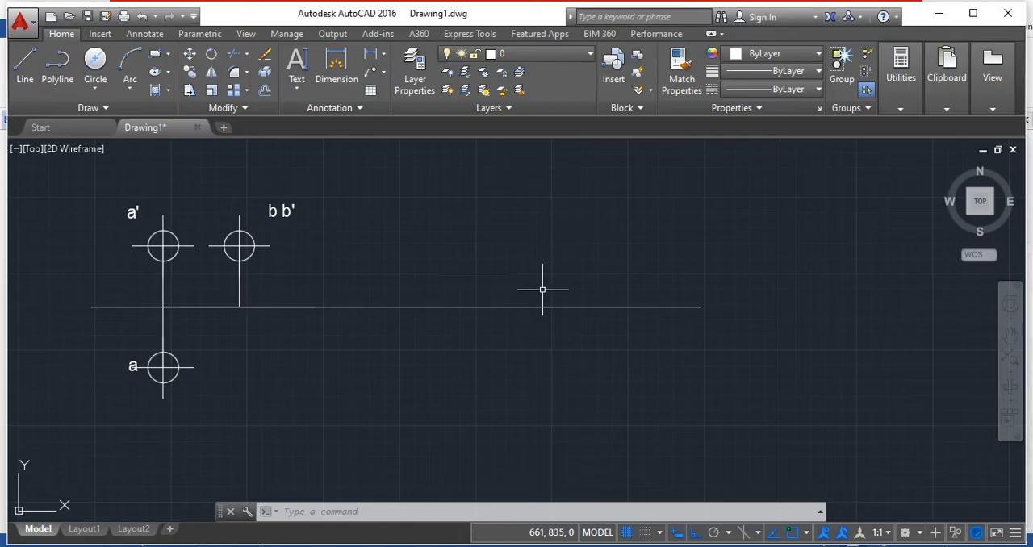
{"action": "middle_click_drag", "start_coordinate": [747, 230], "coordinate": [695, 283]}
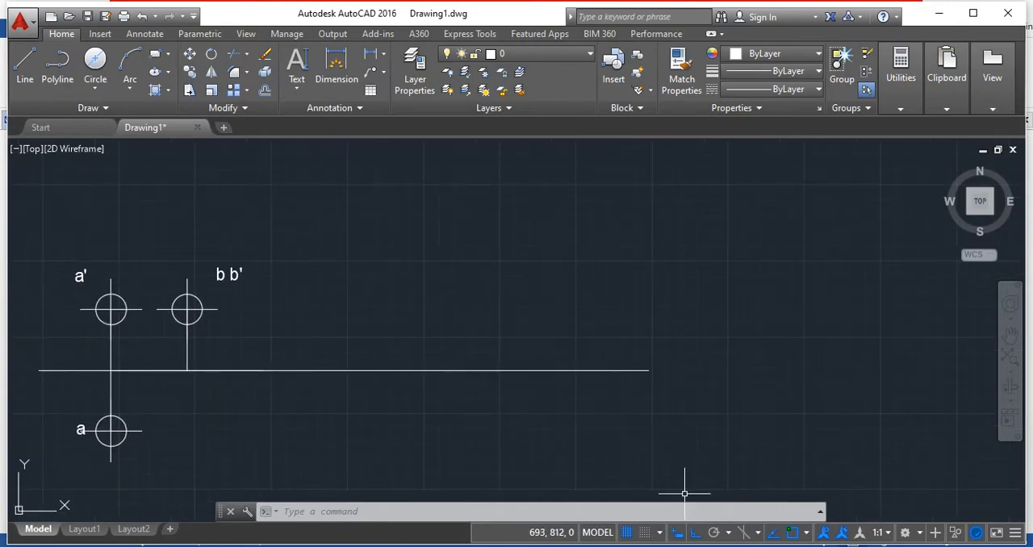
Switch to the Foxit Reader slides and look over the pictorial and orthographic presentations of point A.
{"action": "key", "text": "alt+Tab"}
{"action": "scroll", "coordinate": [613, 470], "scroll_direction": "down", "scroll_amount": 2}
{"action": "key", "text": "alt+Tab"}
{"action": "key", "text": "alt+Tab"}
{"action": "scroll", "coordinate": [618, 438], "scroll_direction": "down", "scroll_amount": 15}
{"action": "scroll", "coordinate": [622, 440], "scroll_direction": "up", "scroll_amount": 3}
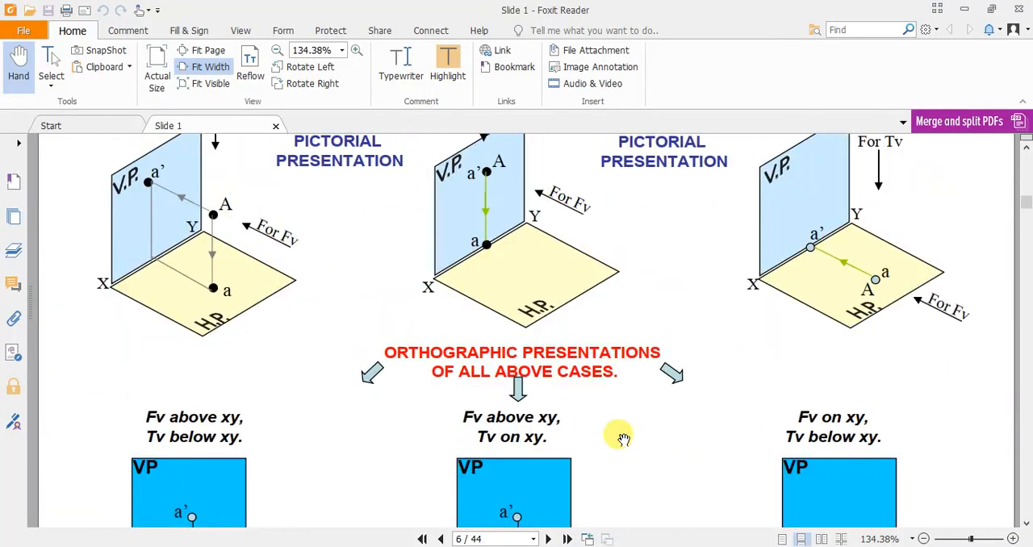
Examine the simple cases of the line and the illustration of a line perpendicular to HP and parallel to VP.
{"action": "scroll", "coordinate": [601, 420], "scroll_direction": "down", "scroll_amount": 10}
{"action": "scroll", "coordinate": [597, 415], "scroll_direction": "down", "scroll_amount": 8}
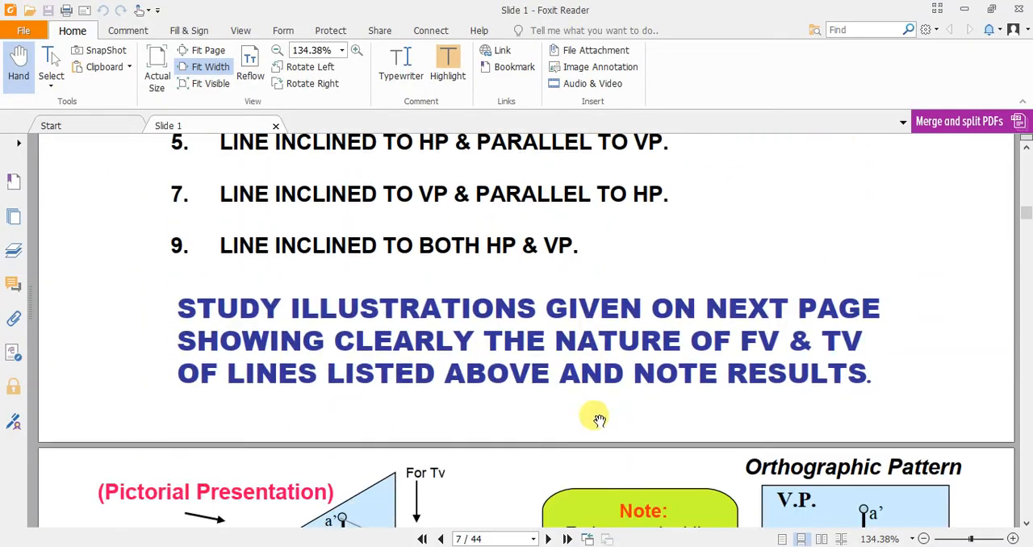
{"action": "scroll", "coordinate": [599, 411], "scroll_direction": "up", "scroll_amount": 1}
{"action": "scroll", "coordinate": [601, 410], "scroll_direction": "down", "scroll_amount": 1}
{"action": "scroll", "coordinate": [601, 409], "scroll_direction": "up", "scroll_amount": 7}
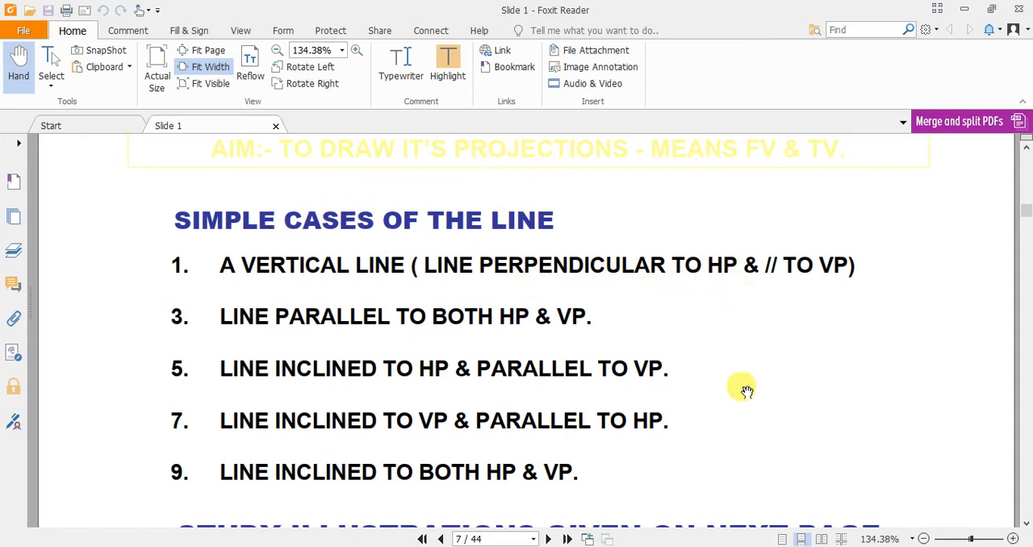
{"action": "scroll", "coordinate": [719, 365], "scroll_direction": "down", "scroll_amount": 5}
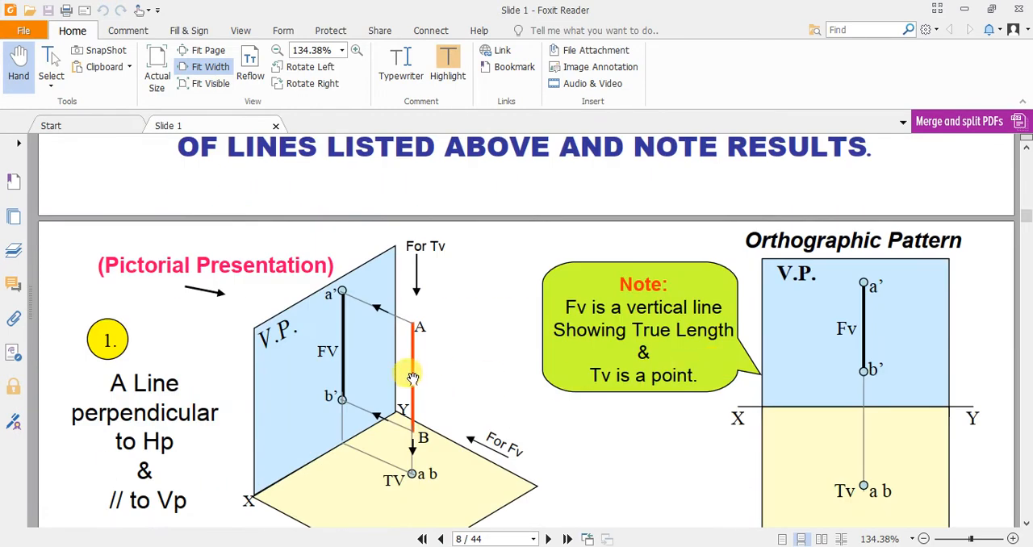
{"action": "scroll", "coordinate": [432, 369], "scroll_direction": "down", "scroll_amount": 3}
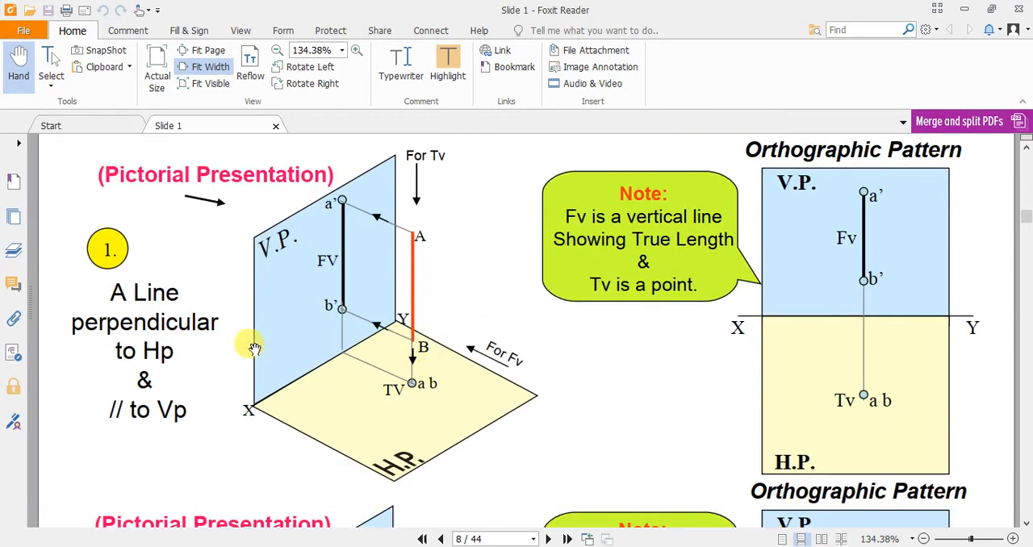
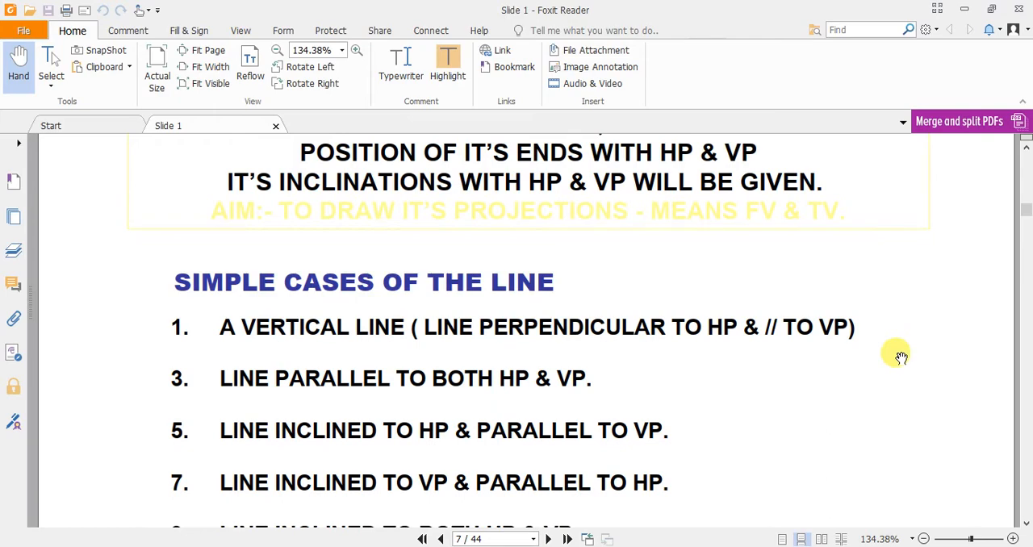
Switch from the slides to AutoCAD and draw a horizontal XY reference line 100 units long in an empty area.
{"action": "scroll", "coordinate": [900, 356], "scroll_direction": "down", "scroll_amount": 10}
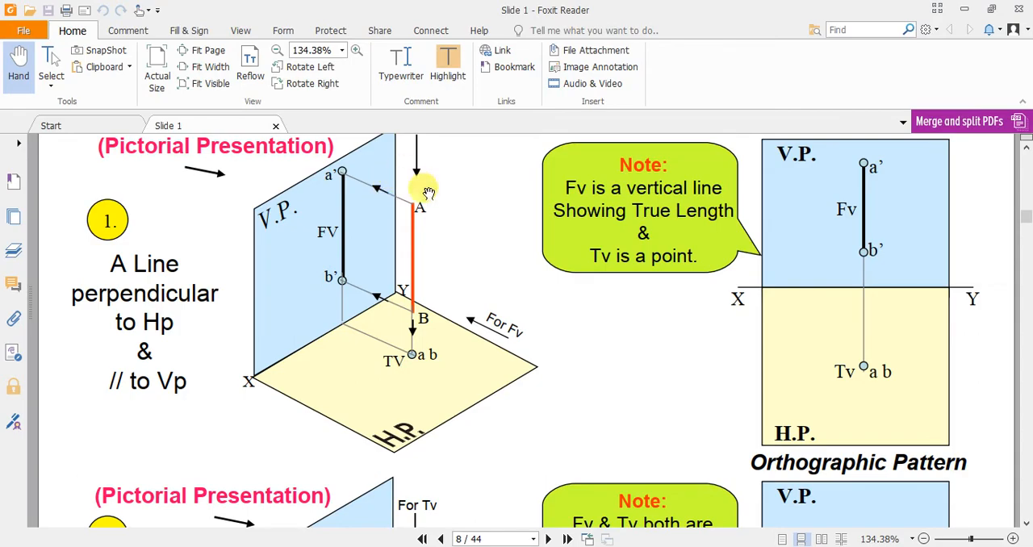
{"action": "key", "text": "alt+Tab"}
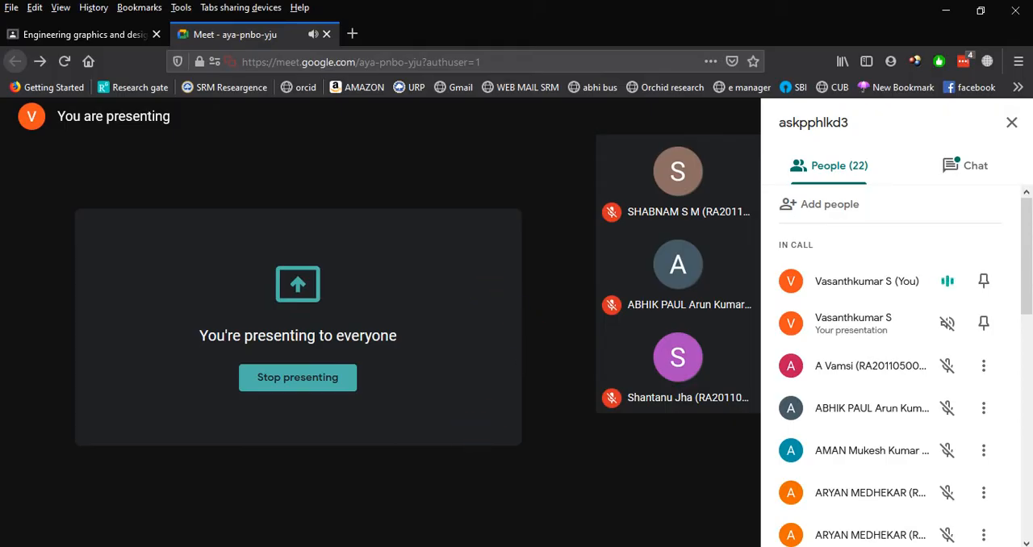
{"action": "key", "text": "alt+Tab"}
{"action": "scroll", "coordinate": [562, 367], "scroll_direction": "down", "scroll_amount": 2}
{"action": "middle_click_drag", "start_coordinate": [785, 319], "coordinate": [323, 351]}
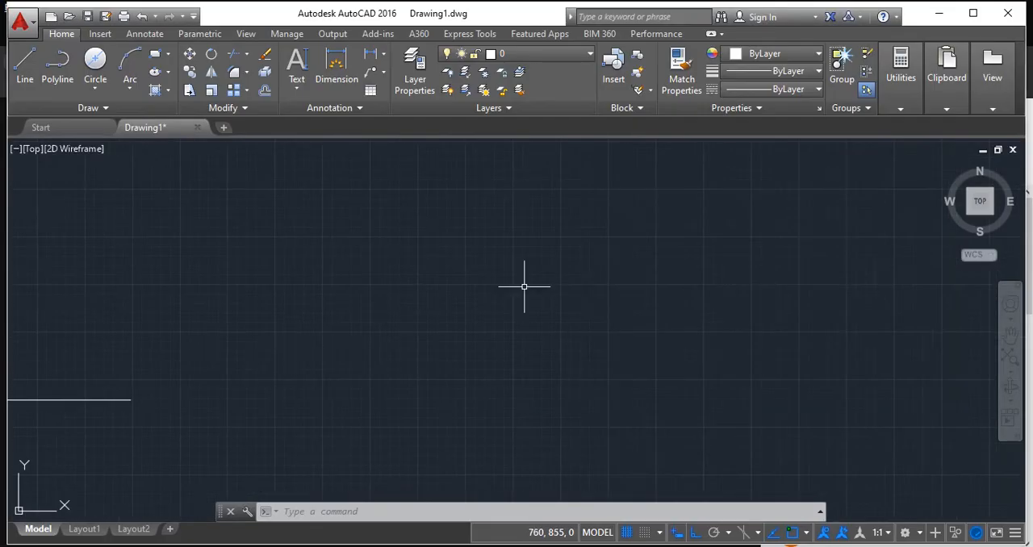
{"action": "left_click", "coordinate": [25, 65]}
{"action": "left_click", "coordinate": [233, 328]}
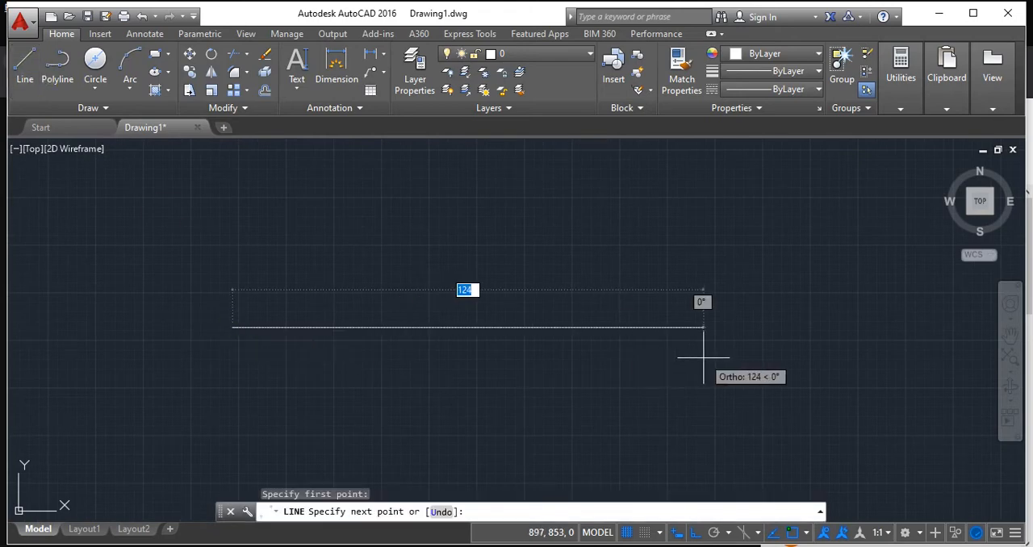
{"action": "type", "text": "100"}
{"action": "key", "text": "Return"}
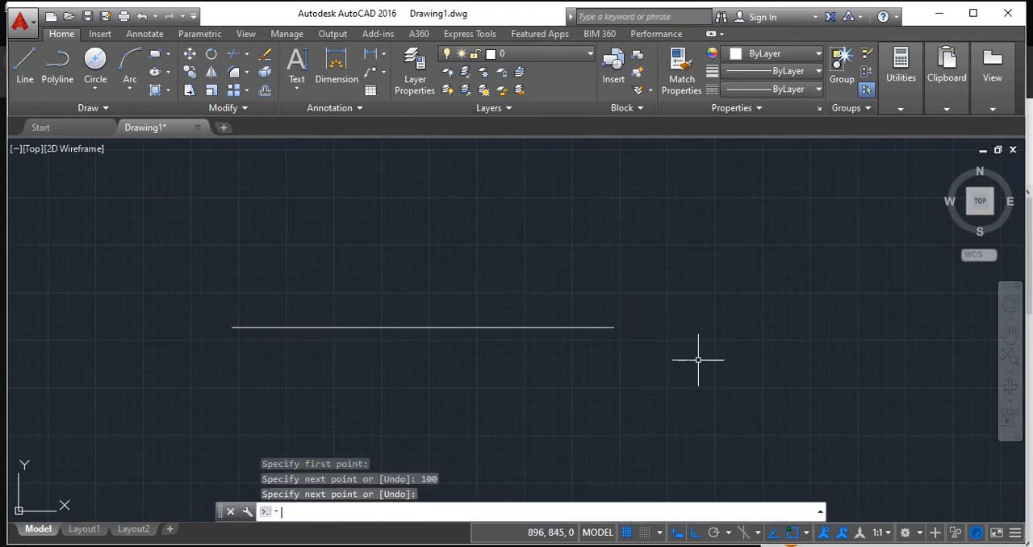
{"action": "scroll", "coordinate": [336, 246], "scroll_direction": "up", "scroll_amount": 2}
{"action": "scroll", "coordinate": [339, 242], "scroll_direction": "down", "scroll_amount": 1}
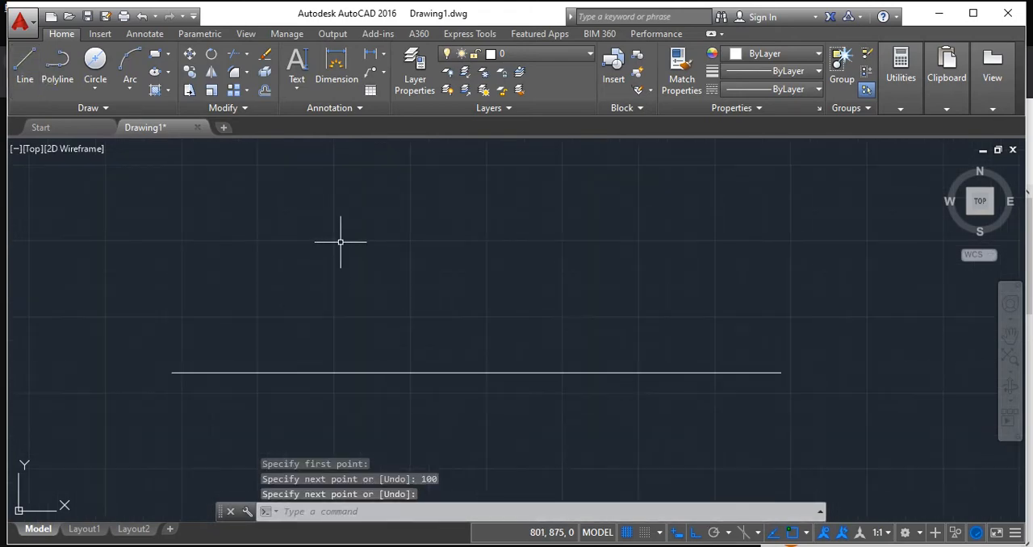
Return to the Foxit Reader slides and examine the pictorial and orthographic views of the line perpendicular to HP.
{"action": "key", "text": "alt+Tab"}
{"action": "key", "text": "alt+Tab"}
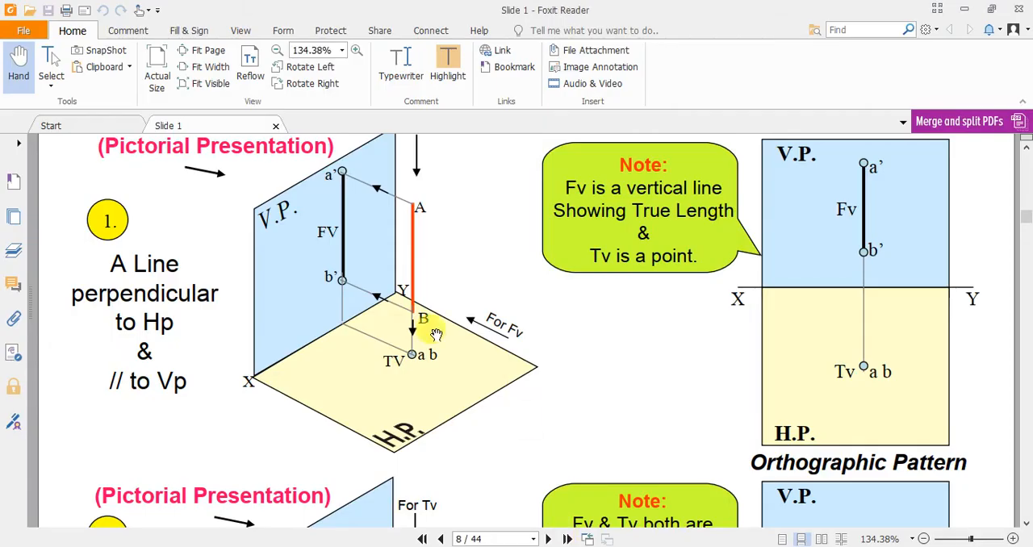
{"action": "scroll", "coordinate": [417, 315], "scroll_direction": "up", "scroll_amount": 1}
{"action": "scroll", "coordinate": [416, 299], "scroll_direction": "up", "scroll_amount": 1}
{"action": "scroll", "coordinate": [413, 300], "scroll_direction": "down", "scroll_amount": 2}
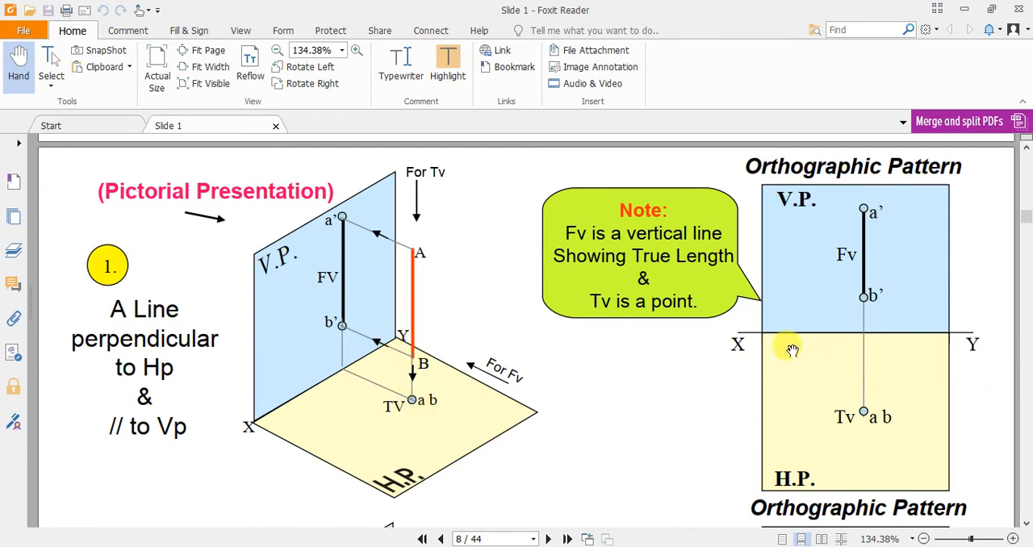
Switch to AutoCAD and draw a 20-unit vertical line upward from the new XY line.
{"action": "key", "text": "alt+Tab"}
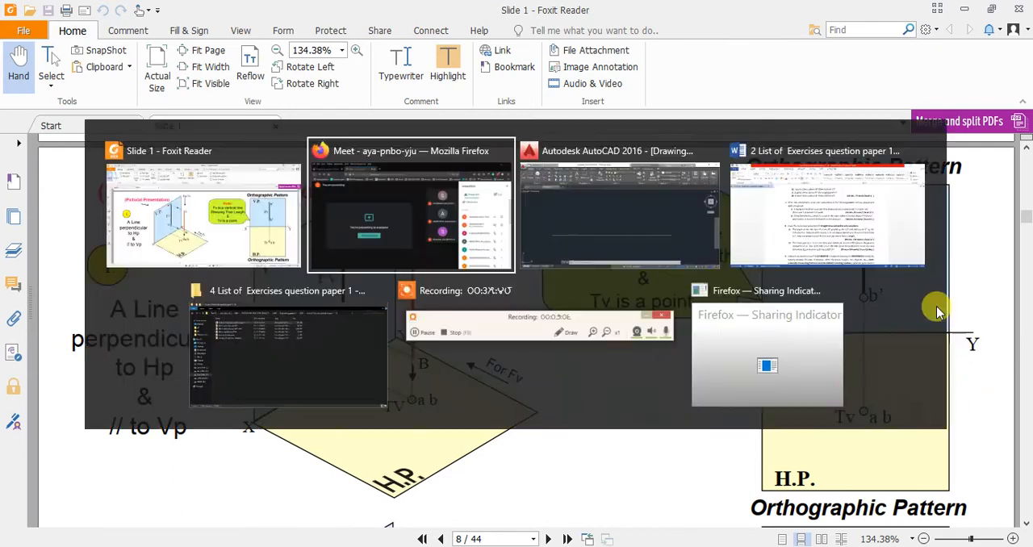
{"action": "key", "text": "alt+Tab"}
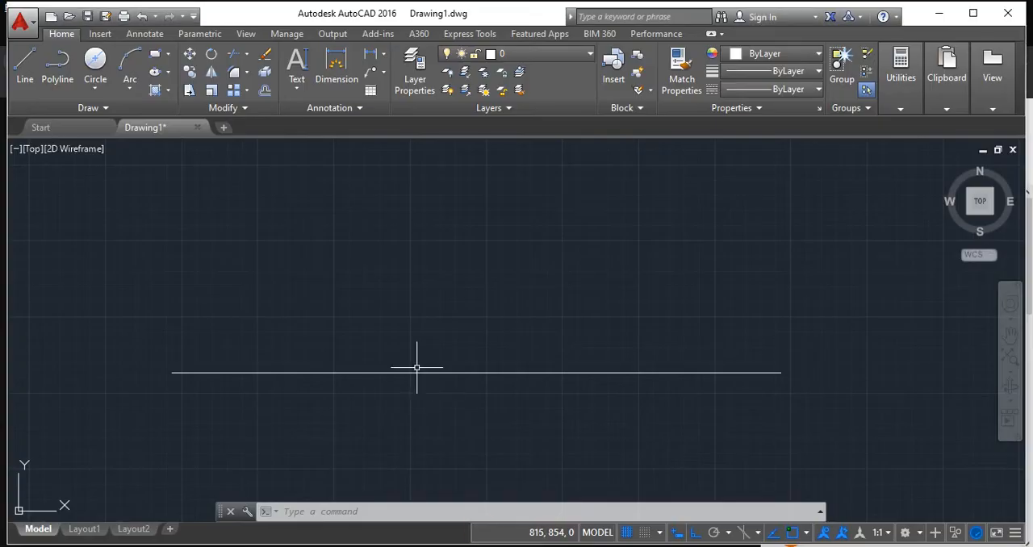
{"action": "left_click", "coordinate": [36, 60]}
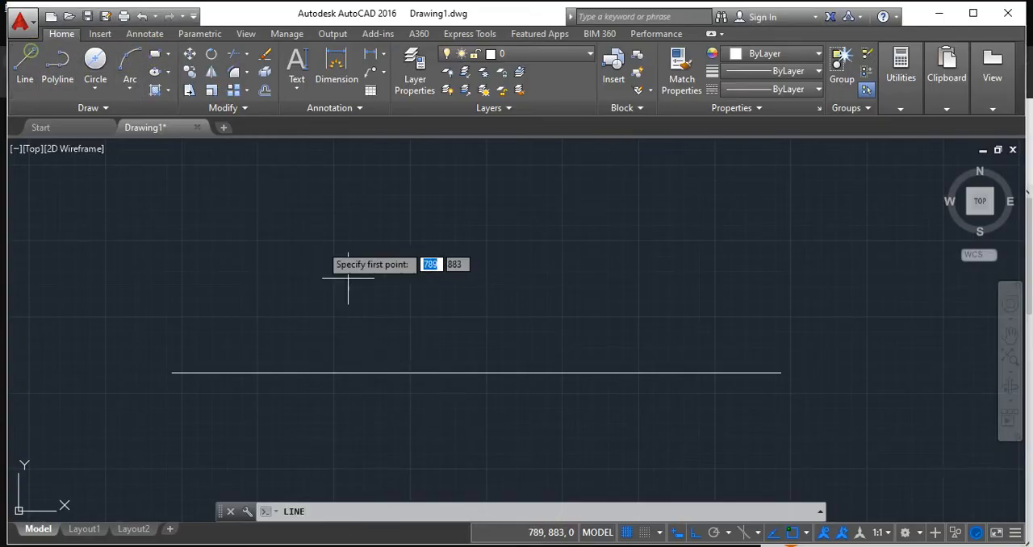
{"action": "left_click", "coordinate": [348, 372]}
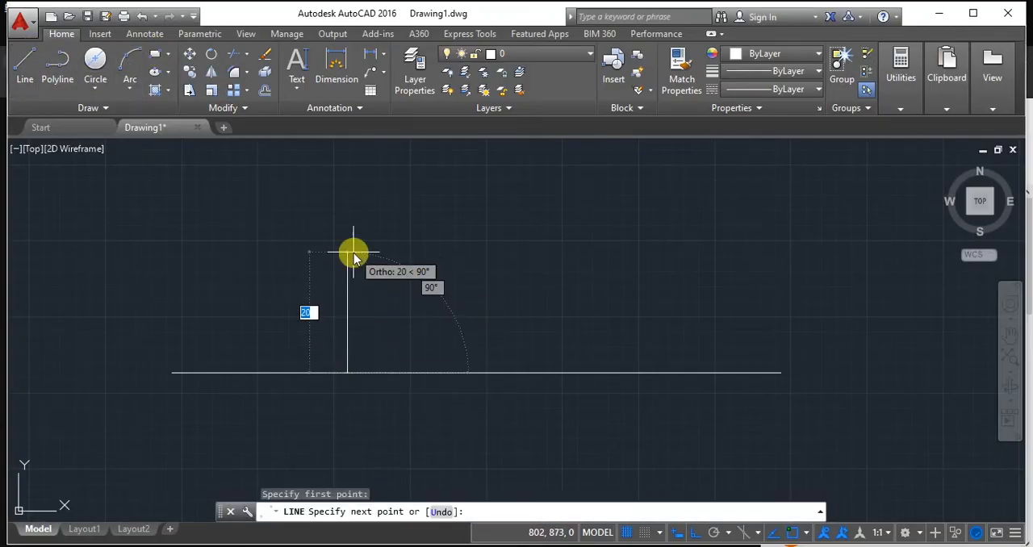
{"action": "type", "text": "20"}
{"action": "key", "text": "Return"}
{"action": "key", "text": "Return"}
{"action": "middle_click_drag", "start_coordinate": [443, 301], "coordinate": [463, 413]}
{"action": "scroll", "coordinate": [463, 397], "scroll_direction": "down", "scroll_amount": 1}
Check the other open windows, return to AutoCAD, and draw a 40-unit vertical line upward from the 20-unit line's upper end.
{"action": "key", "text": "alt+Tab"}
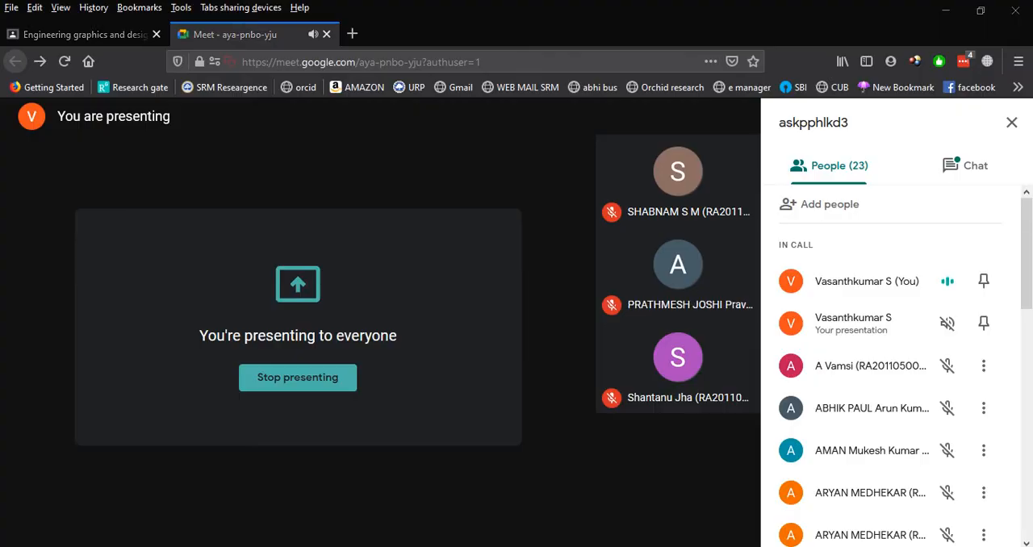
{"action": "key", "text": "alt+Tab"}
{"action": "key", "text": "alt+Tab"}
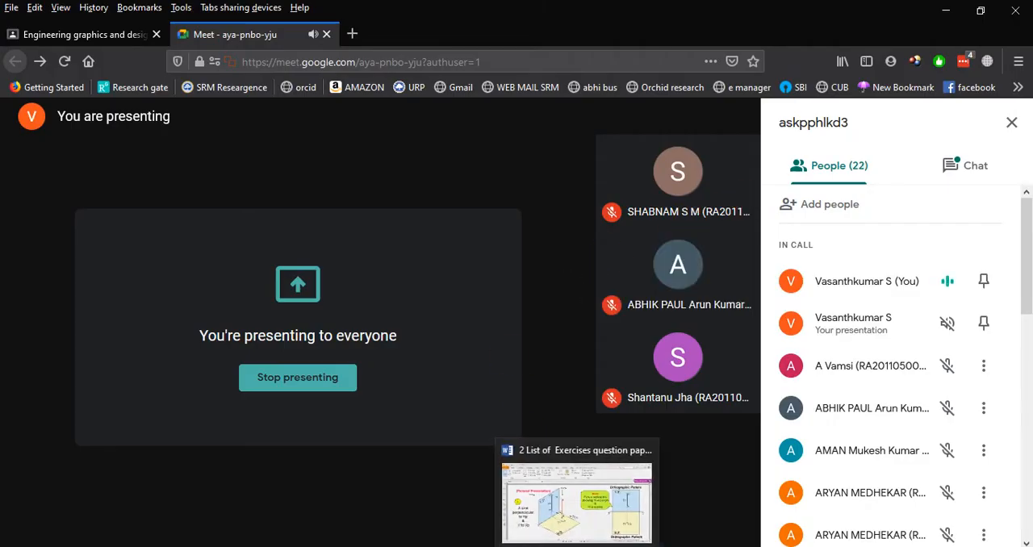
{"action": "left_click", "coordinate": [492, 546]}
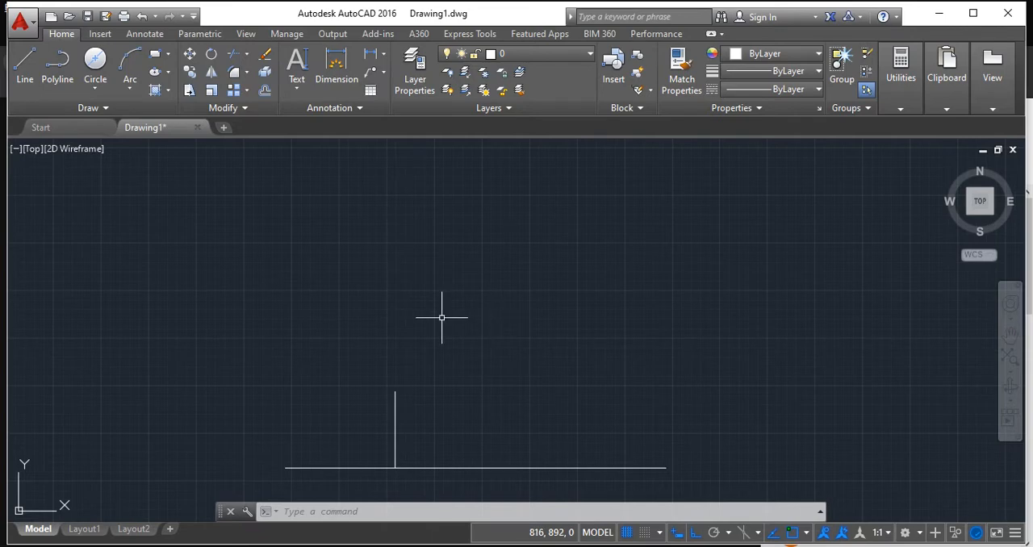
{"action": "left_click", "coordinate": [23, 61]}
{"action": "left_click", "coordinate": [396, 391]}
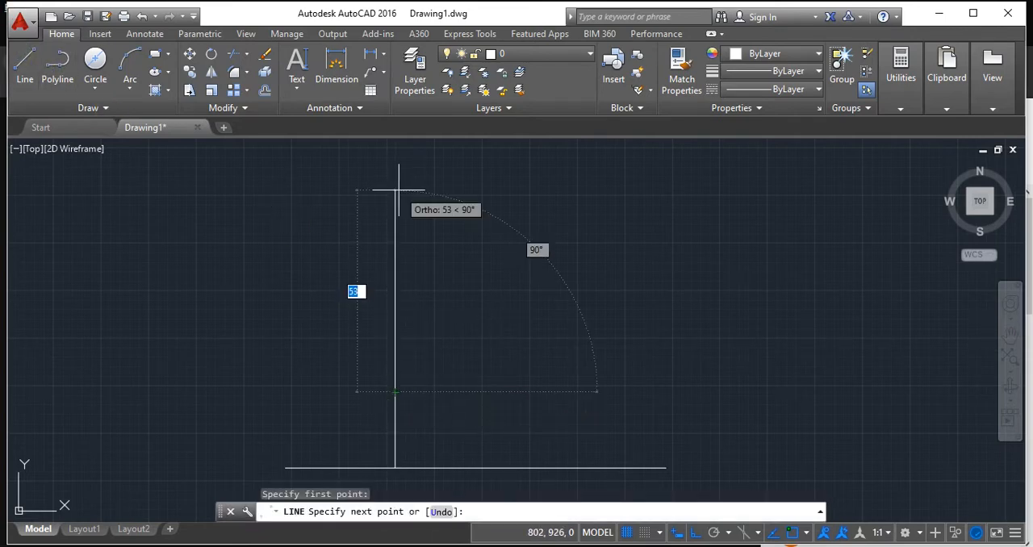
{"action": "type", "text": "40"}
{"action": "key", "text": "Return"}
{"action": "key", "text": "Return"}
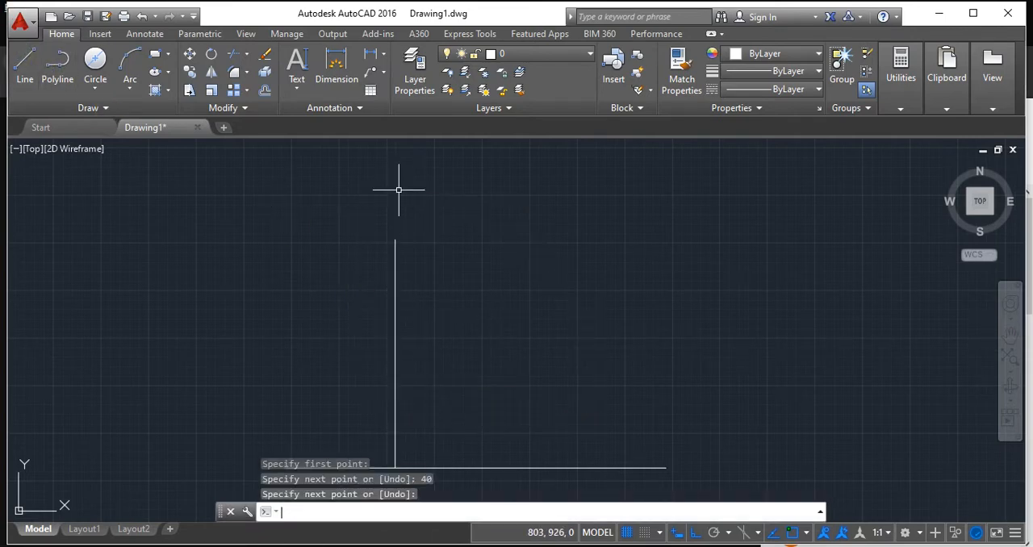
Delete the 20-unit construction line between the XY line and the 40-unit front view.
{"action": "left_click", "coordinate": [396, 443]}
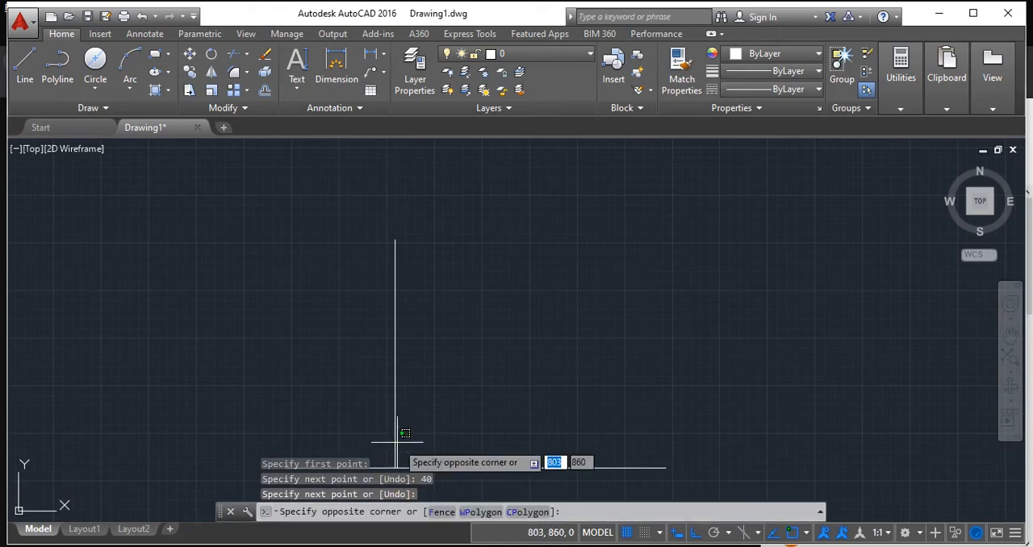
{"action": "key", "text": "Escape"}
{"action": "left_click", "coordinate": [394, 438]}
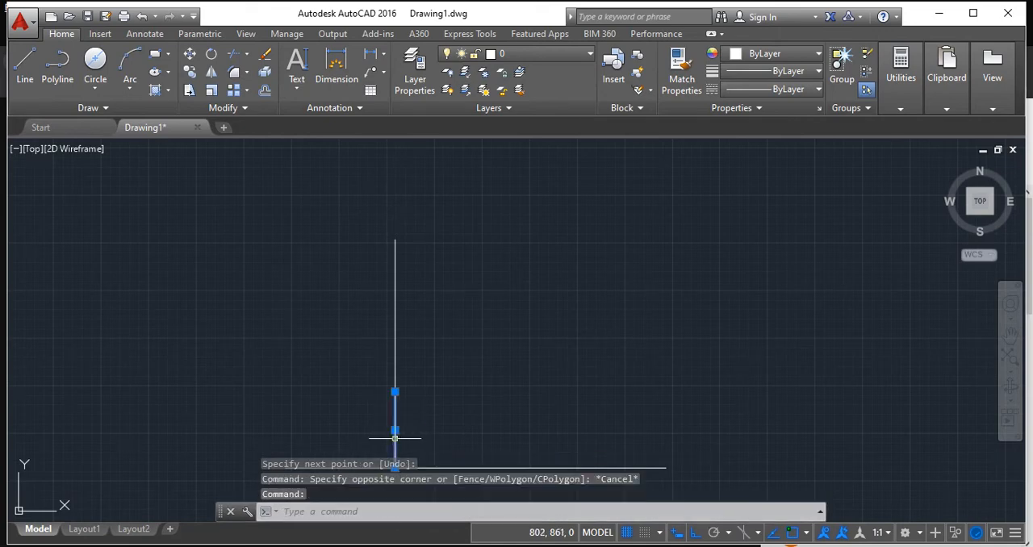
{"action": "key", "text": "Delete"}
{"action": "mouse_move", "coordinate": [460, 410]}
{"action": "middle_mouse_down"}
{"action": "mouse_move", "coordinate": [454, 337]}
{"action": "mouse_move", "coordinate": [481, 298]}
{"action": "middle_mouse_up"}
{"action": "scroll", "coordinate": [476, 330], "scroll_direction": "down", "scroll_amount": 2}
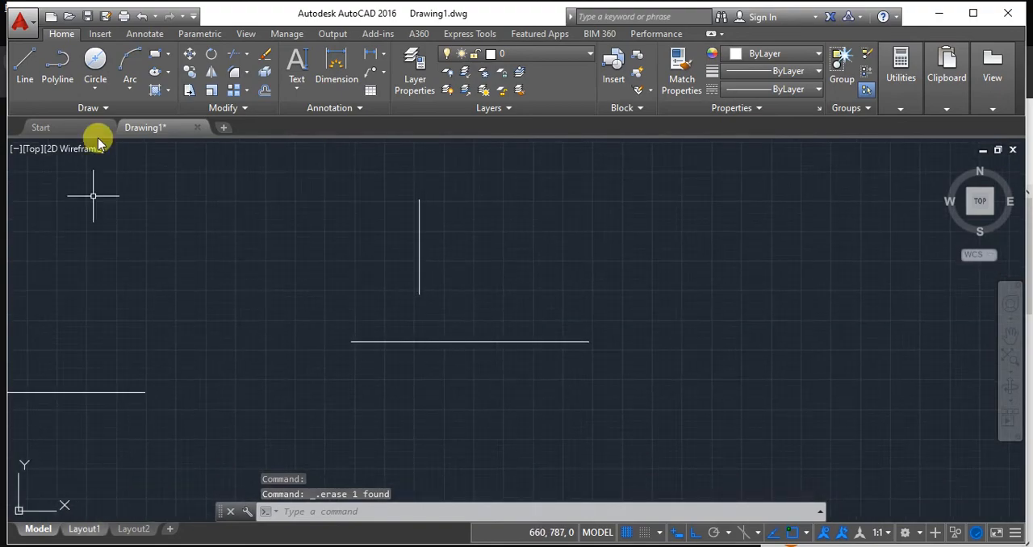
Consult the slide's orthographic pattern, return to AutoCAD, and draw a 30-unit line downward from XY in line with the front view.
{"action": "key", "text": "alt+Tab"}
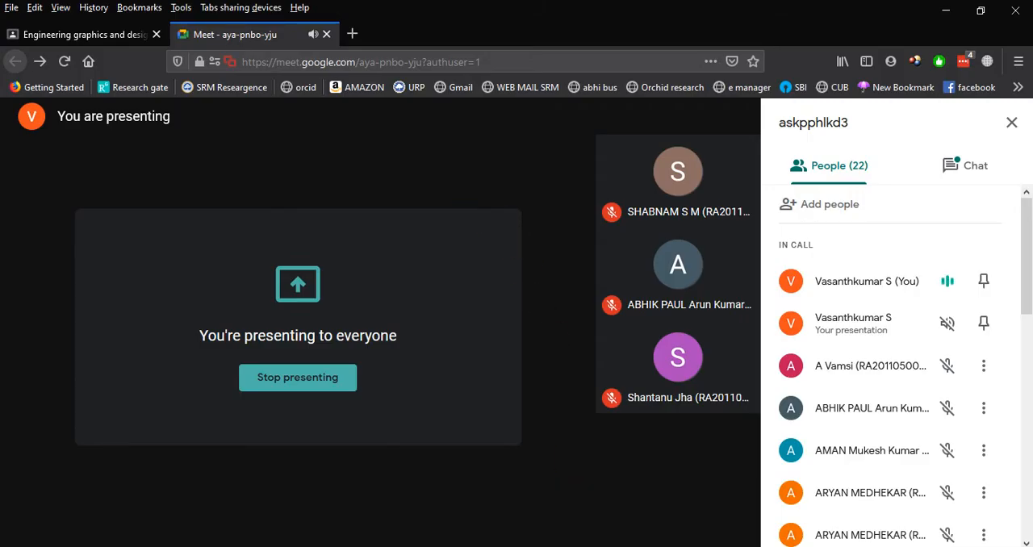
{"action": "key", "text": "alt+Tab"}
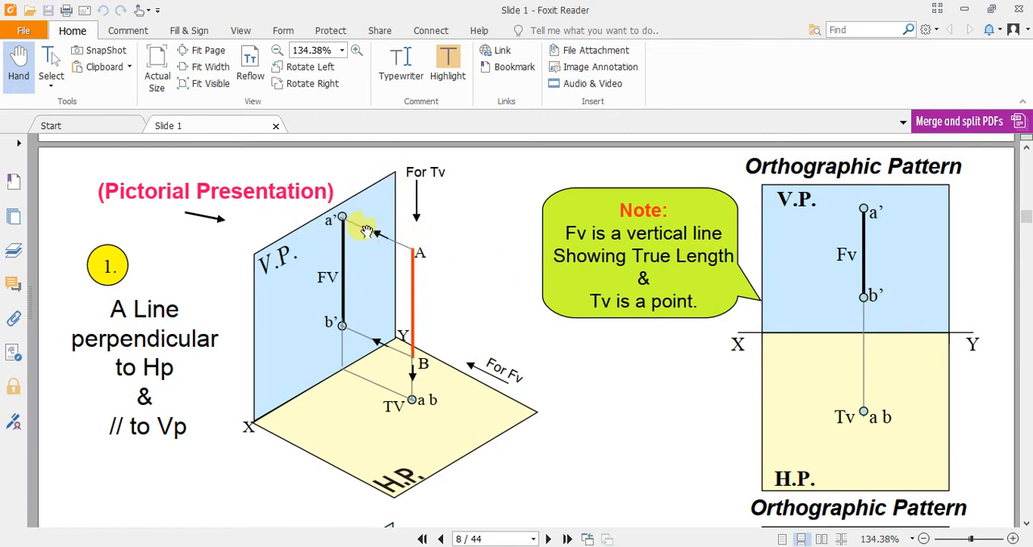
{"action": "key", "text": "alt+Tab"}
{"action": "key", "text": "alt+Tab"}
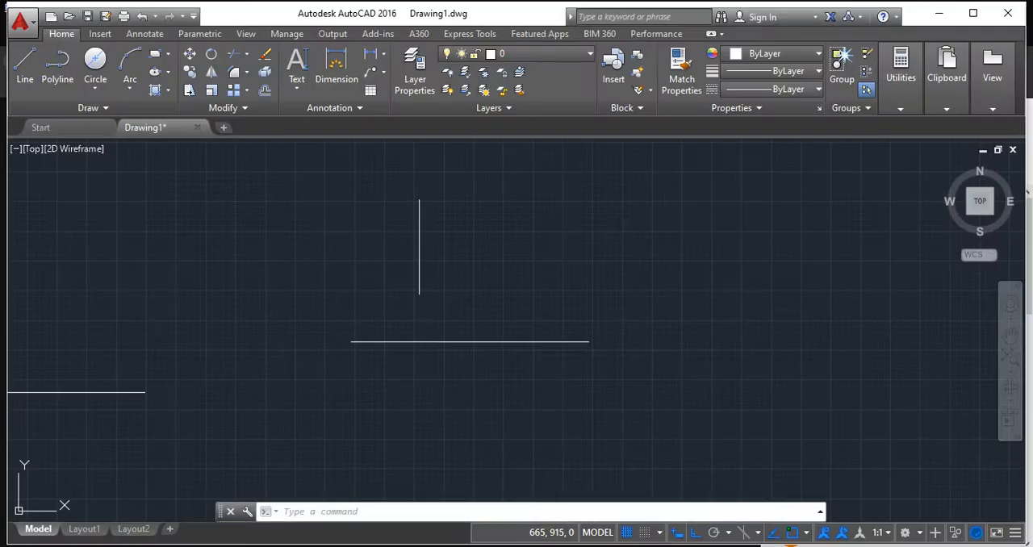
{"action": "left_click", "coordinate": [25, 71]}
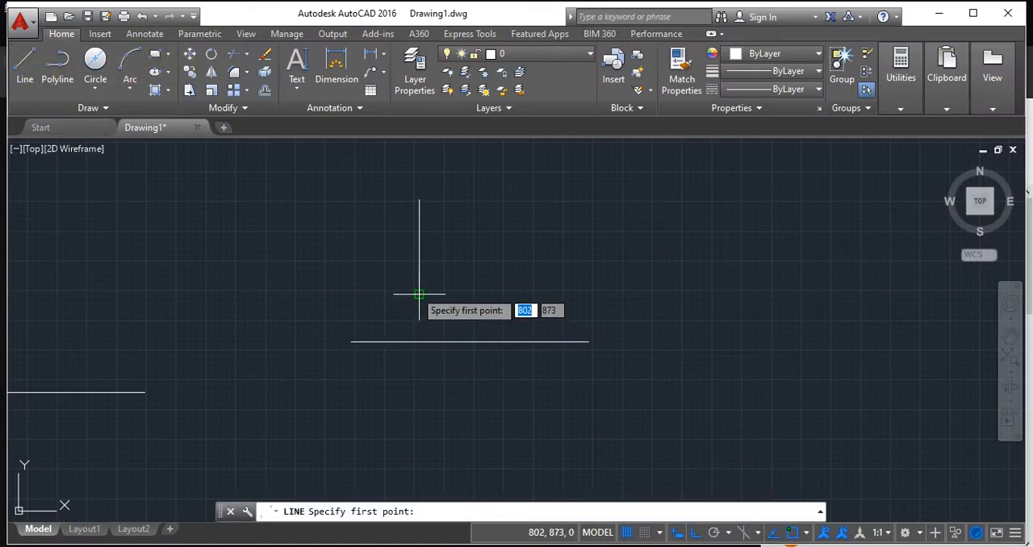
{"action": "left_click", "coordinate": [419, 342]}
{"action": "type", "text": "30"}
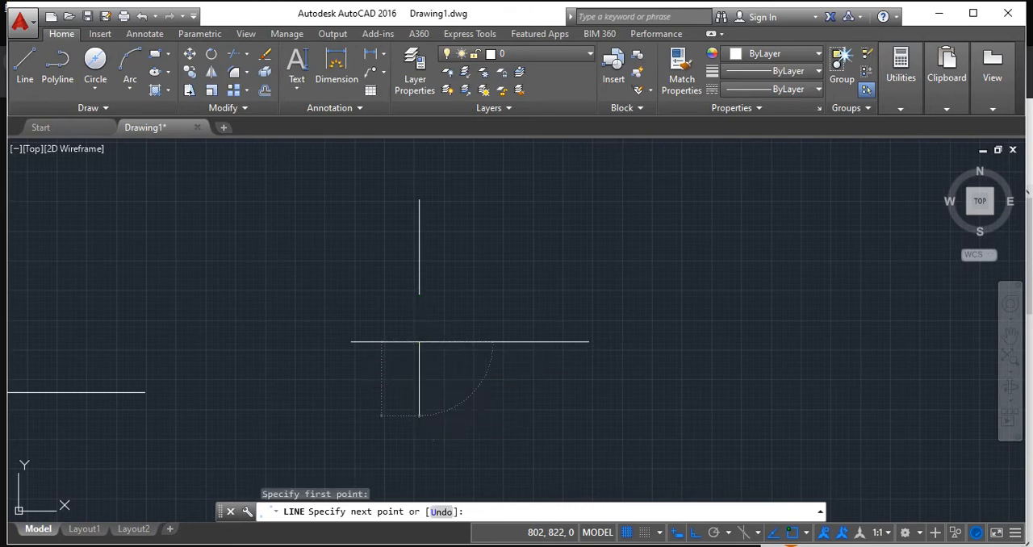
{"action": "key", "text": "Return"}
{"action": "key", "text": "Return"}
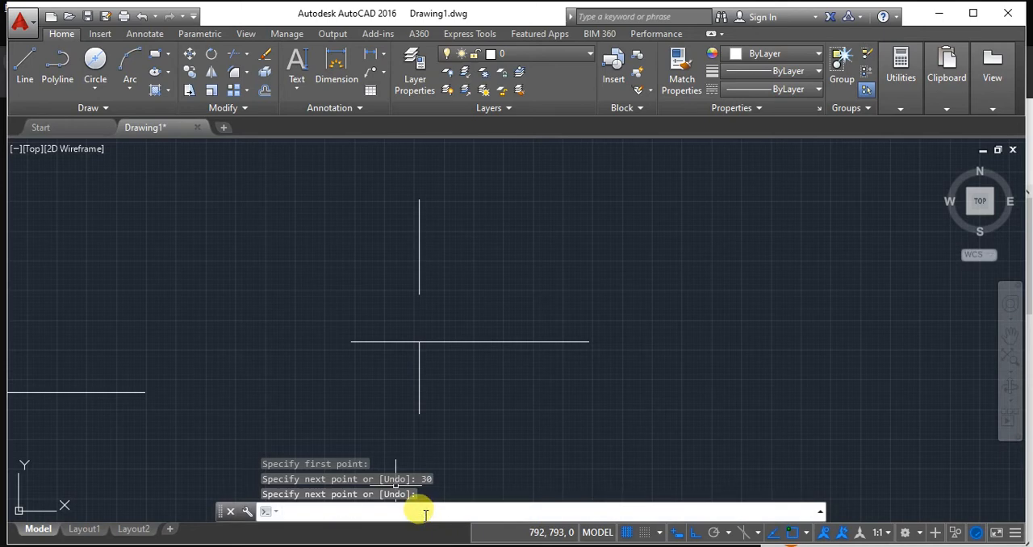
Place a point at the lower end of the 30-unit line for the top view.
{"action": "type", "text": "point"}
{"action": "key", "text": "Return"}
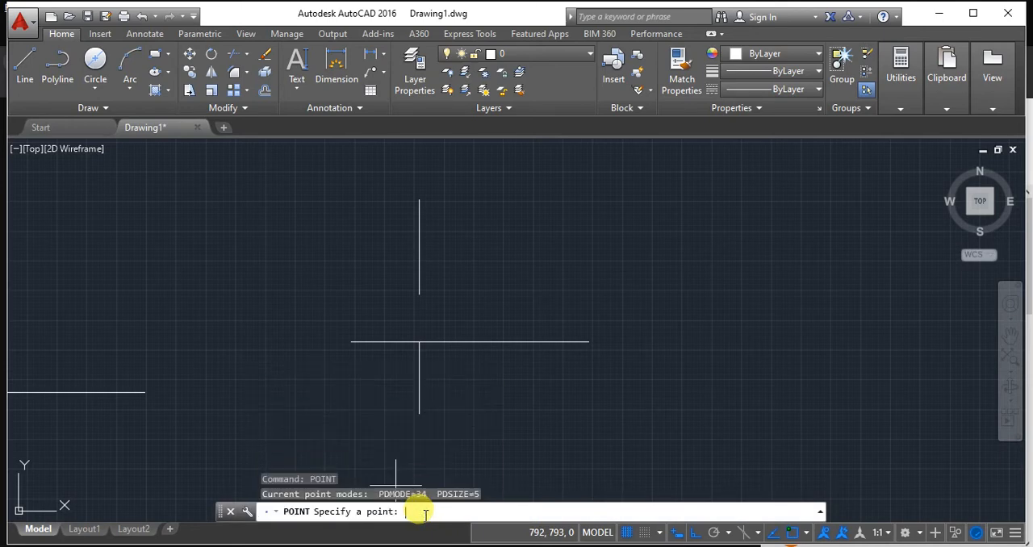
{"action": "left_click", "coordinate": [419, 414]}
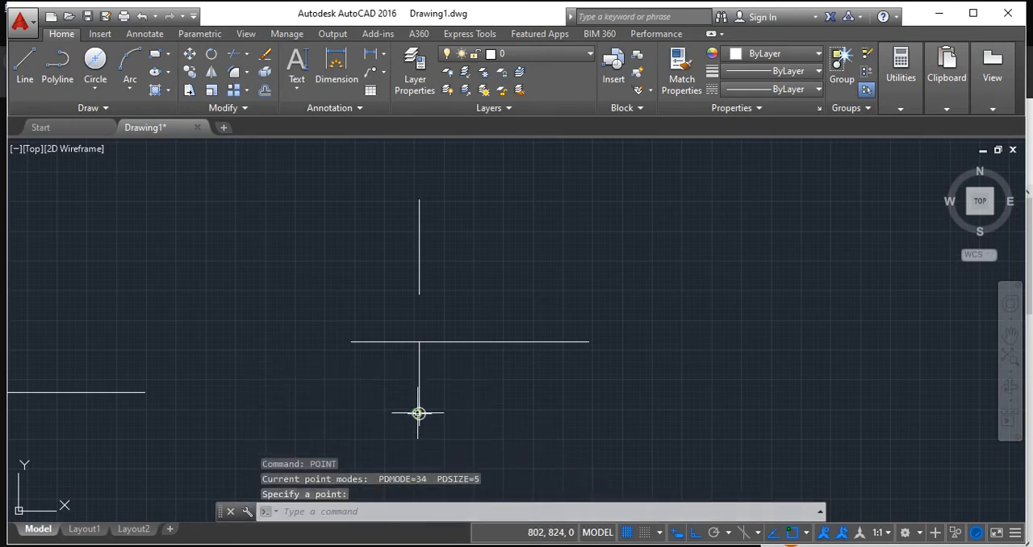
{"action": "key", "text": "Return"}
{"action": "key", "text": "Return"}
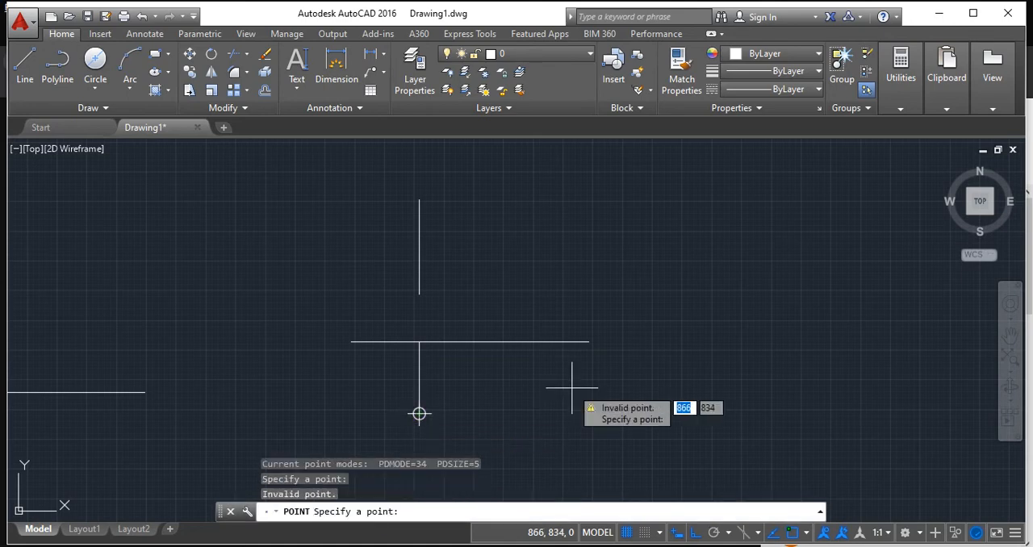
{"action": "key", "text": "Escape"}
Delete the 30-unit construction line between XY and the top view point.
{"action": "left_click", "coordinate": [419, 367]}
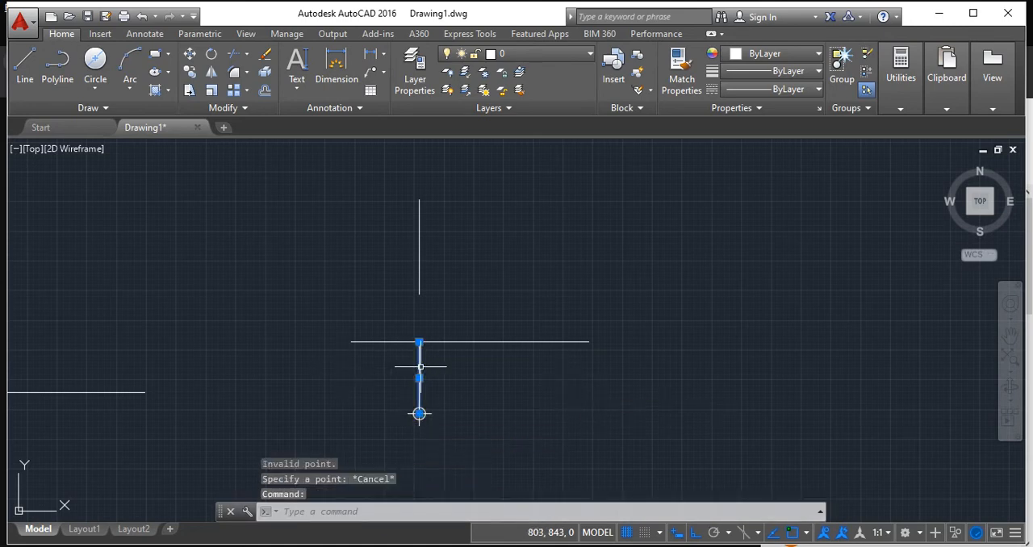
{"action": "key", "text": "Delete"}
{"action": "scroll", "coordinate": [479, 348], "scroll_direction": "up", "scroll_amount": 2}
{"action": "scroll", "coordinate": [500, 347], "scroll_direction": "down", "scroll_amount": 2}
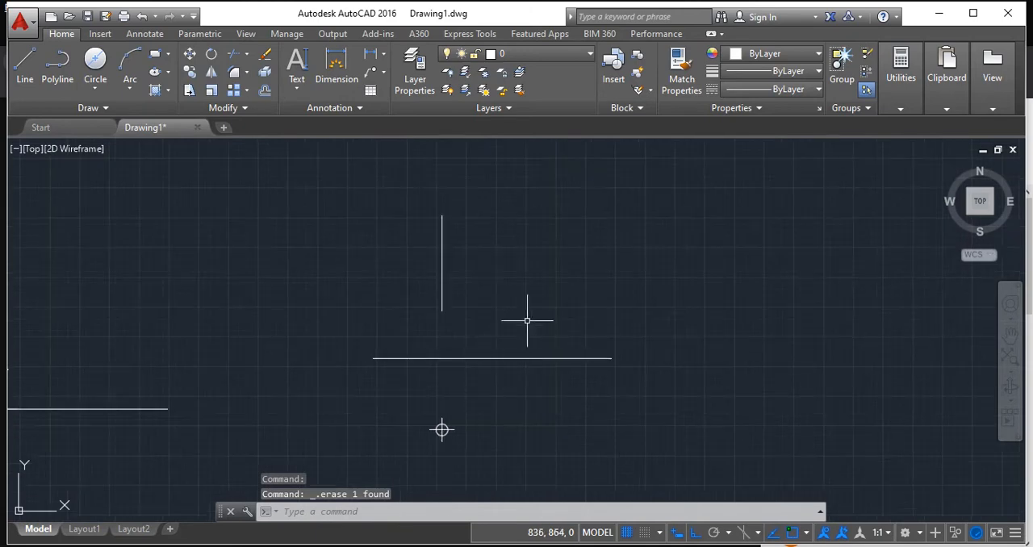
{"action": "middle_click_drag", "start_coordinate": [527, 320], "coordinate": [503, 336]}
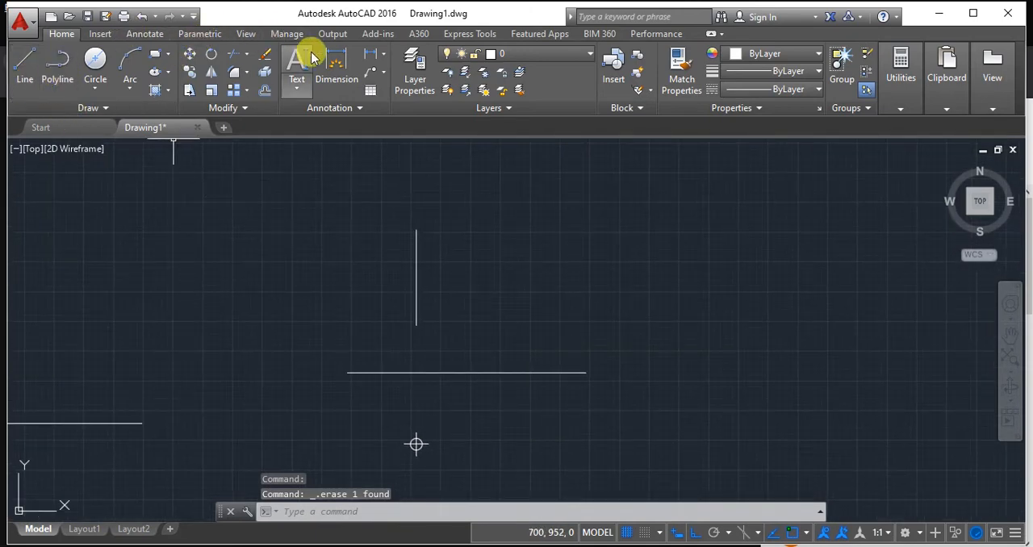
{"action": "left_click", "coordinate": [298, 71]}
{"action": "left_click", "coordinate": [298, 90]}
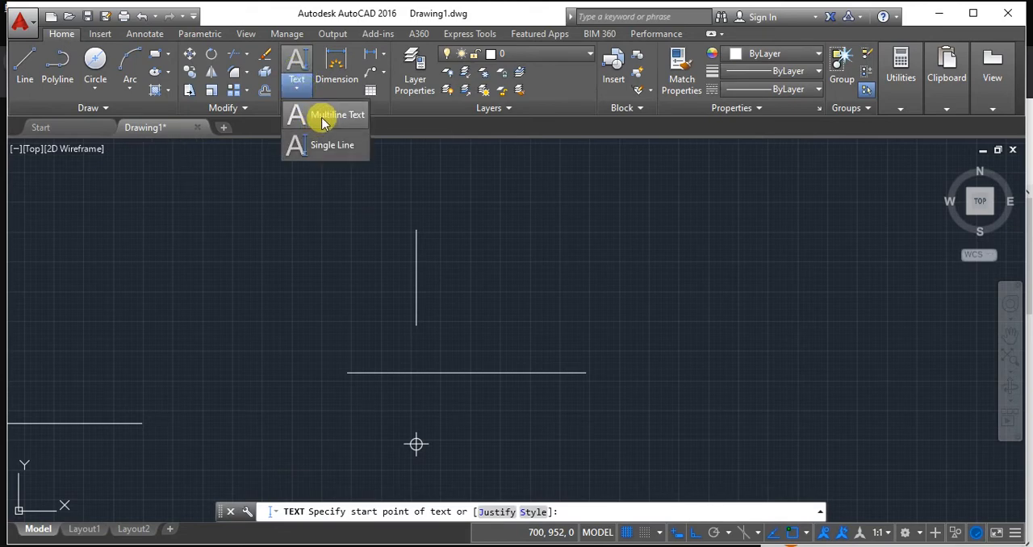
{"action": "left_click", "coordinate": [468, 218]}
{"action": "type", "text": "2"}
{"action": "key", "text": "Return"}
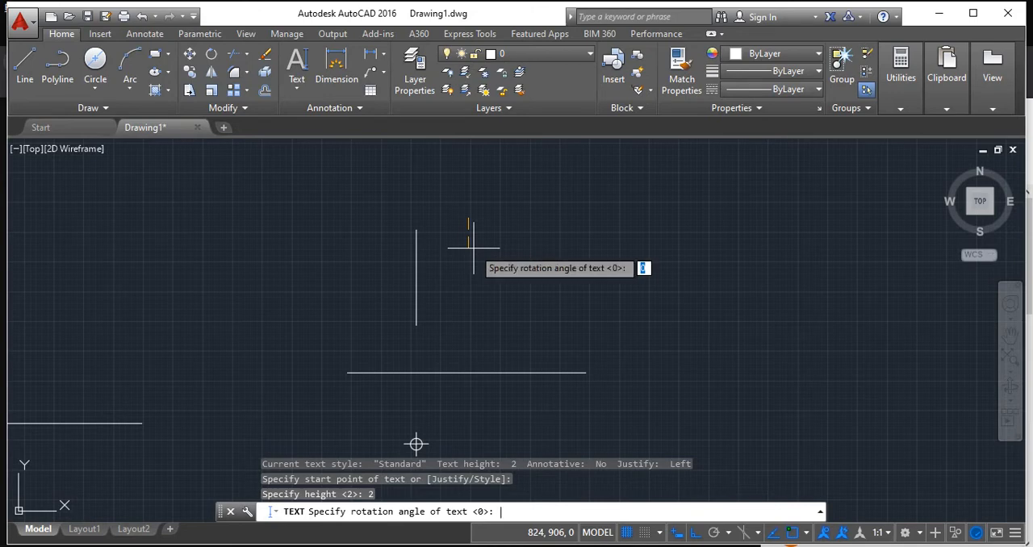
{"action": "key", "text": "Return"}
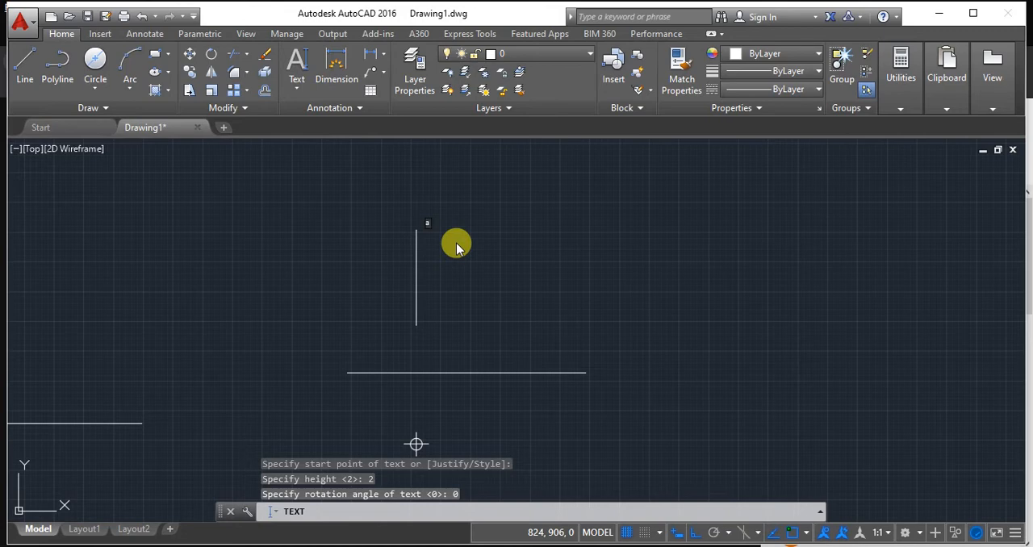
{"action": "scroll", "coordinate": [455, 246], "scroll_direction": "up", "scroll_amount": 3}
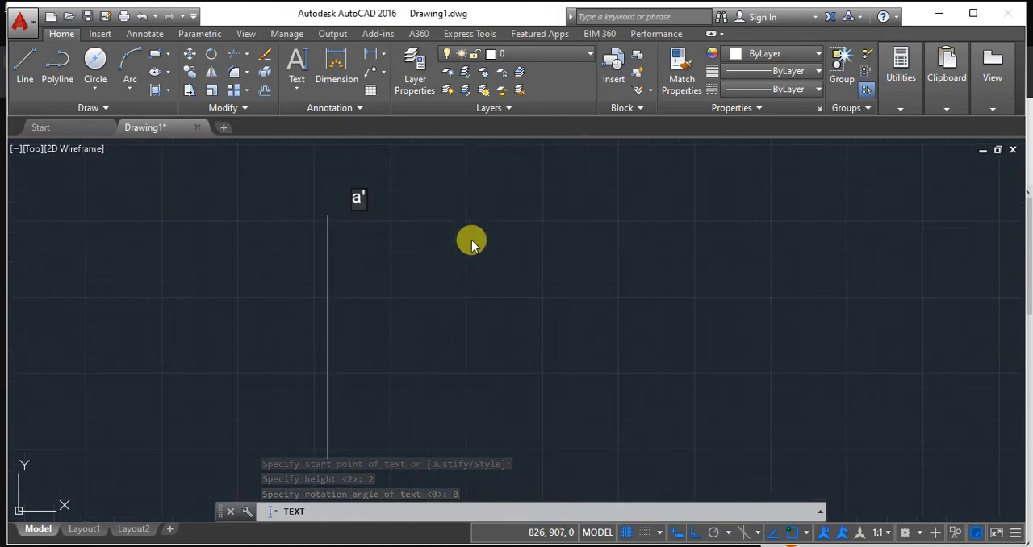
Add single-line text with height 5 and rotation 0, labelling the upper end of the front view a'.
{"action": "left_click", "coordinate": [296, 89]}
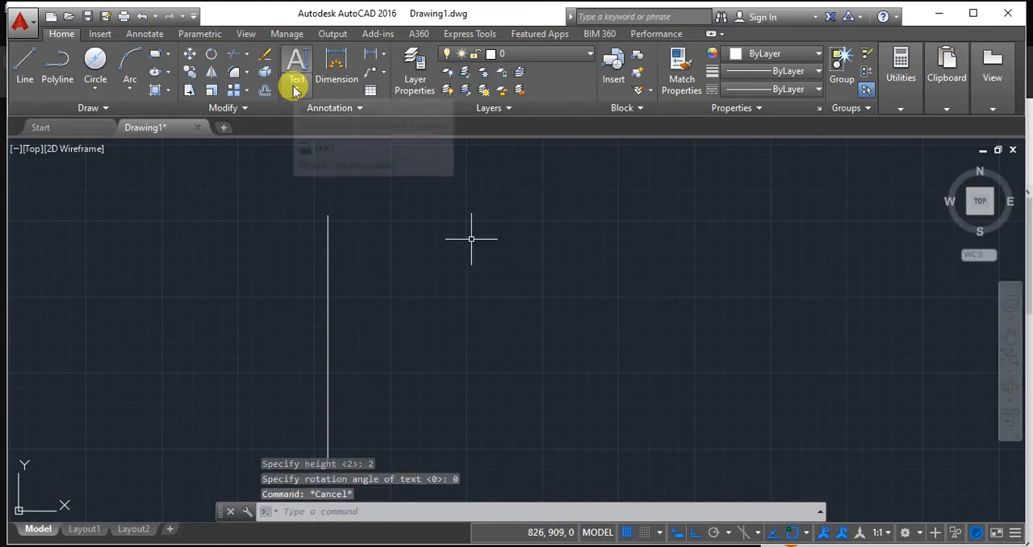
{"action": "left_click", "coordinate": [298, 145]}
{"action": "left_click", "coordinate": [398, 212]}
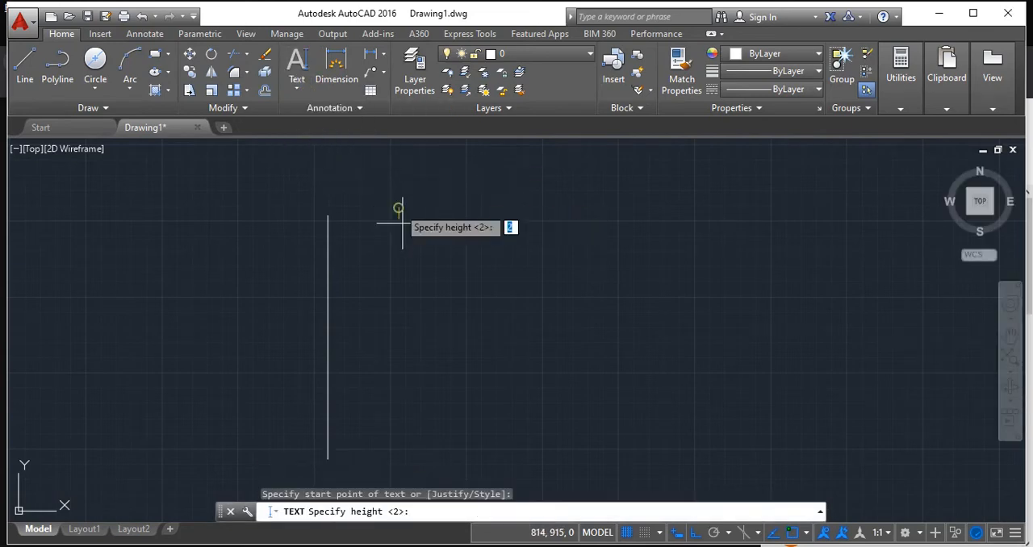
{"action": "left_click", "coordinate": [400, 240]}
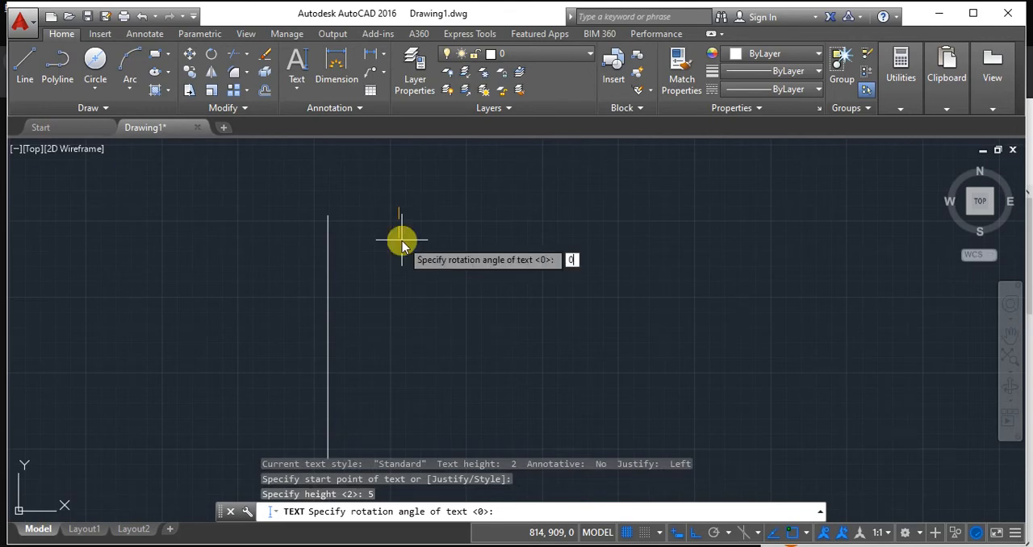
{"action": "key", "text": "Return"}
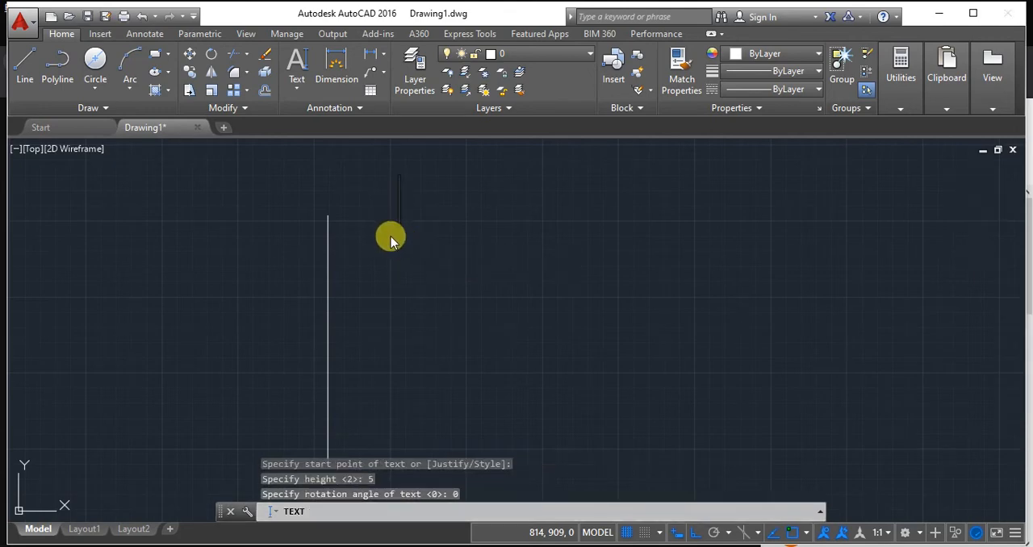
{"action": "left_click", "coordinate": [362, 225]}
{"action": "type", "text": "a"}
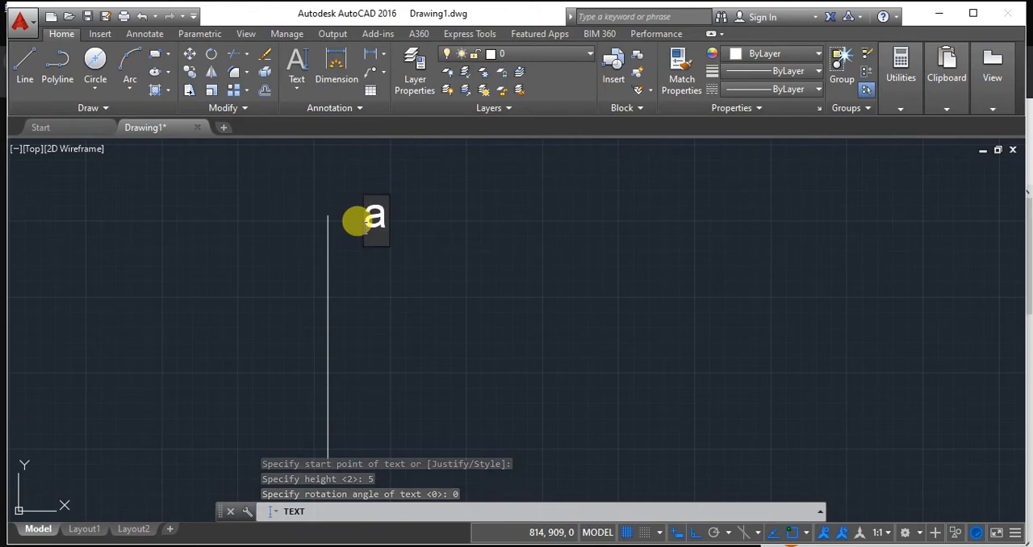
Label the lower end of the front view line b'.
{"action": "scroll", "coordinate": [361, 233], "scroll_direction": "down", "scroll_amount": 2}
{"action": "scroll", "coordinate": [364, 302], "scroll_direction": "up", "scroll_amount": 4}
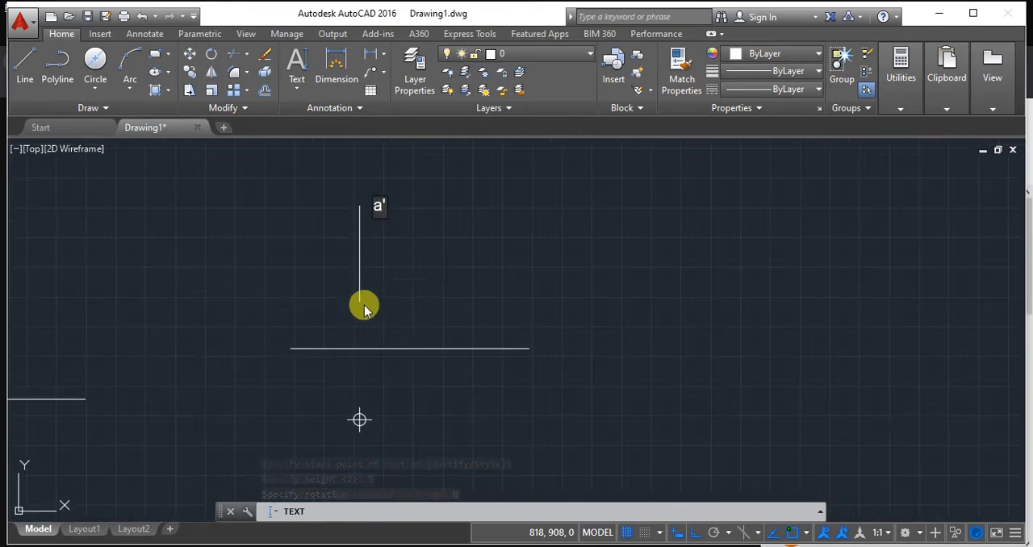
{"action": "type", "text": "b"}
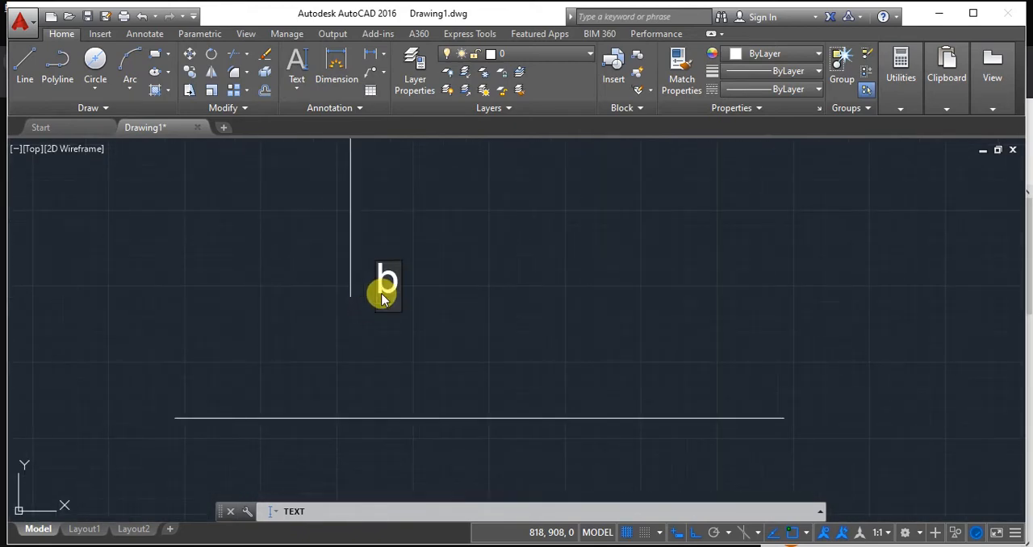
{"action": "type", "text": "'"}
{"action": "scroll", "coordinate": [447, 340], "scroll_direction": "down", "scroll_amount": 2}
Add the label a(b') beside the top view point below the XY line.
{"action": "middle_click_drag", "start_coordinate": [456, 410], "coordinate": [462, 356]}
{"action": "scroll", "coordinate": [456, 398], "scroll_direction": "up", "scroll_amount": 2}
{"action": "scroll", "coordinate": [454, 398], "scroll_direction": "down", "scroll_amount": 2}
{"action": "mouse_move", "coordinate": [457, 398]}
{"action": "middle_mouse_down"}
{"action": "mouse_move", "coordinate": [490, 389]}
{"action": "mouse_move", "coordinate": [470, 417]}
{"action": "middle_mouse_up"}
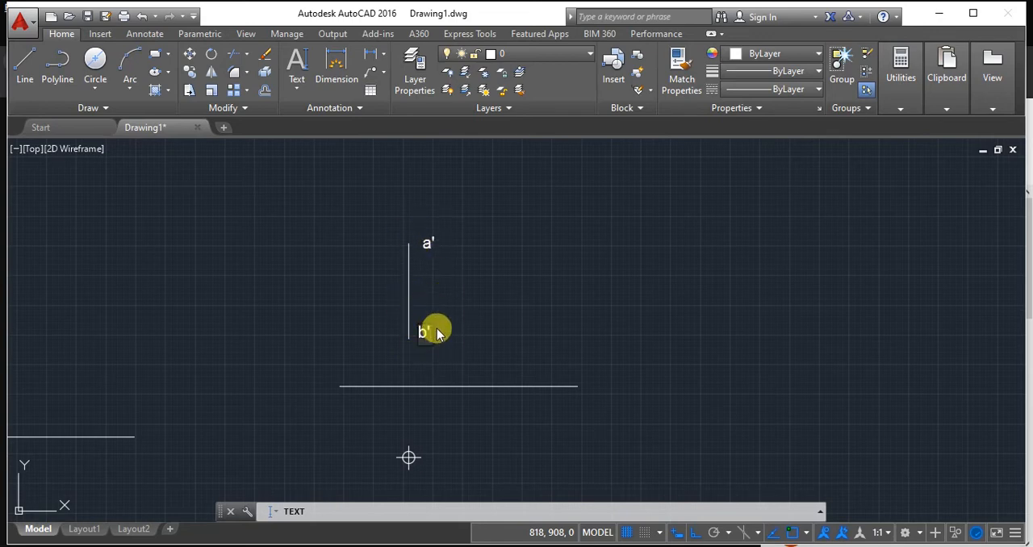
{"action": "middle_click_drag", "start_coordinate": [480, 454], "coordinate": [457, 417]}
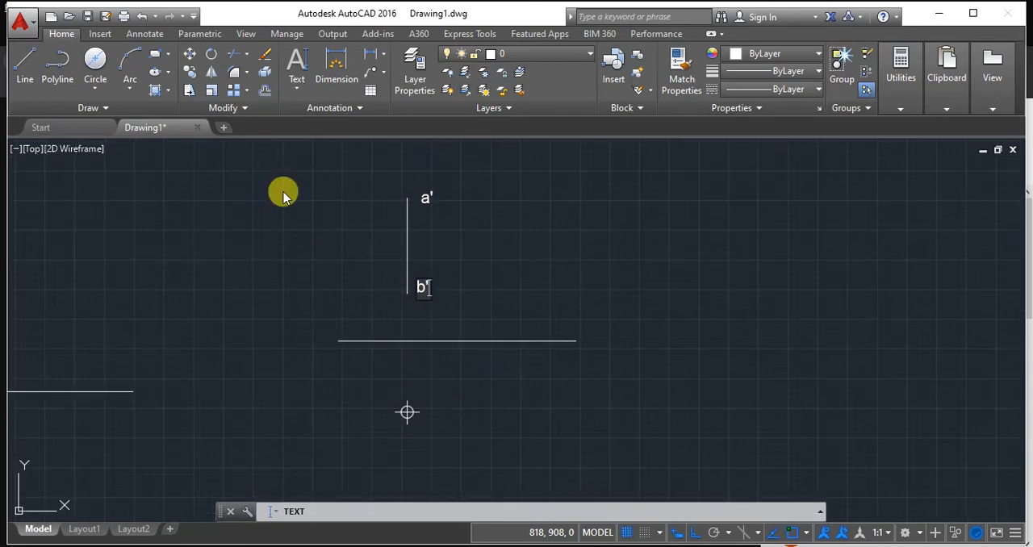
{"action": "left_click", "coordinate": [434, 414]}
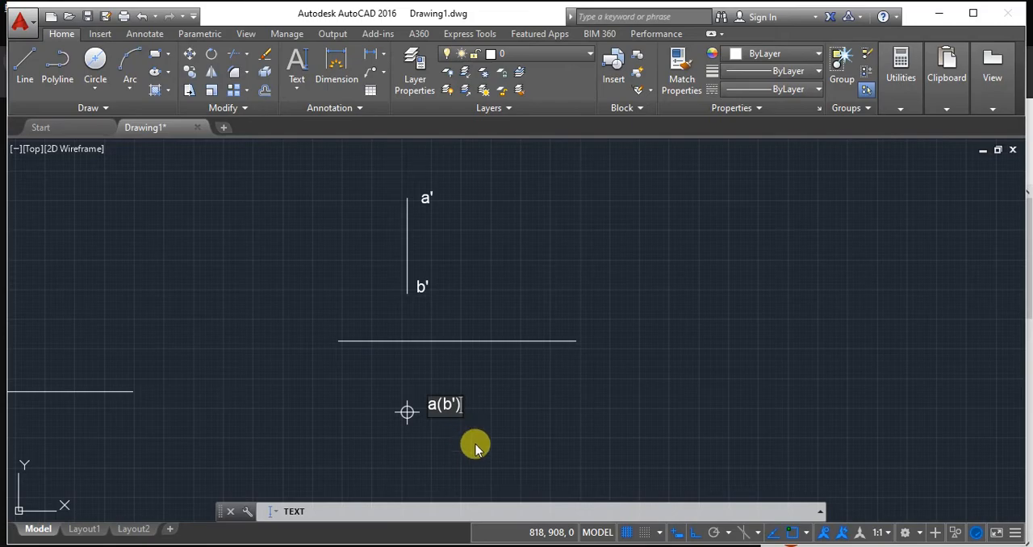
Consult the slide's orthographic pattern, return to AutoCAD, and correct the top view label to a(b).
{"action": "key", "text": "alt+Tab"}
{"action": "left_click", "coordinate": [566, 546]}
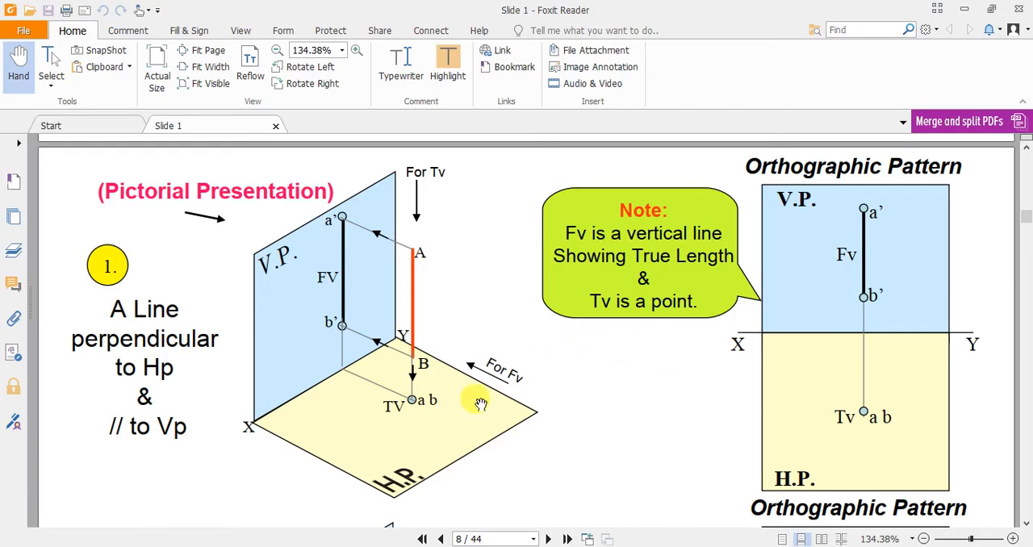
{"action": "key", "text": "alt+Tab"}
{"action": "left_click", "coordinate": [542, 545]}
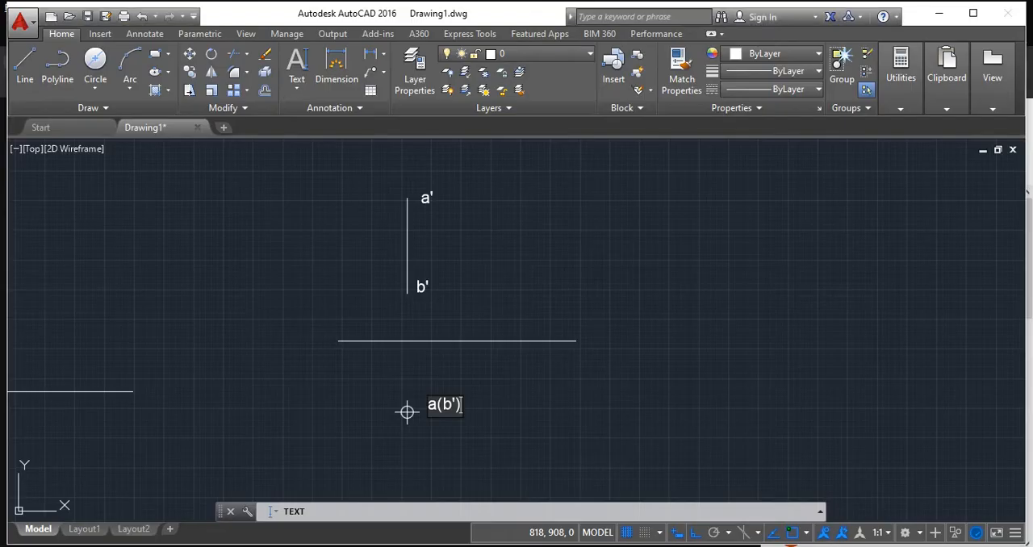
{"action": "scroll", "coordinate": [418, 391], "scroll_direction": "up", "scroll_amount": 4}
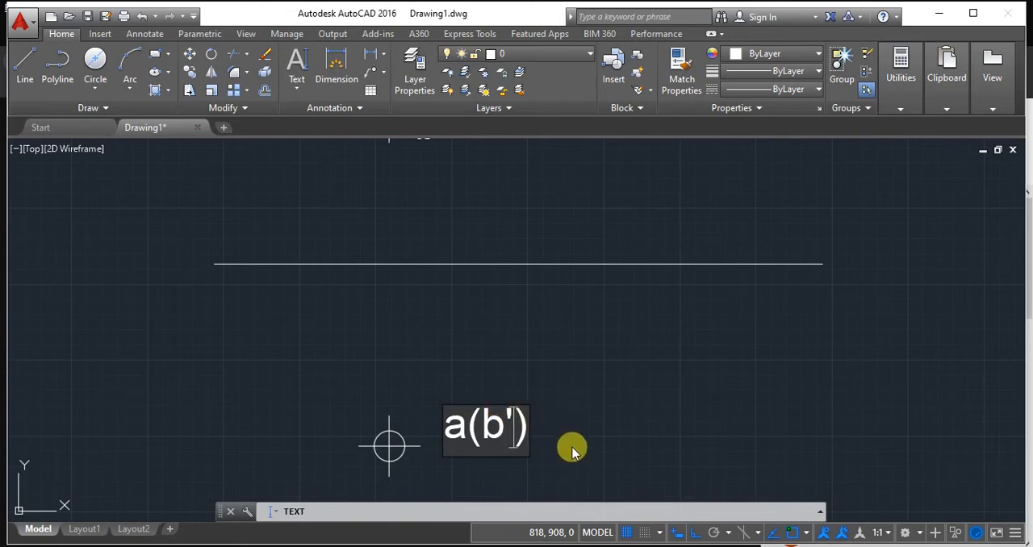
{"action": "key", "text": "BackSpace"}
{"action": "left_click", "coordinate": [570, 418]}
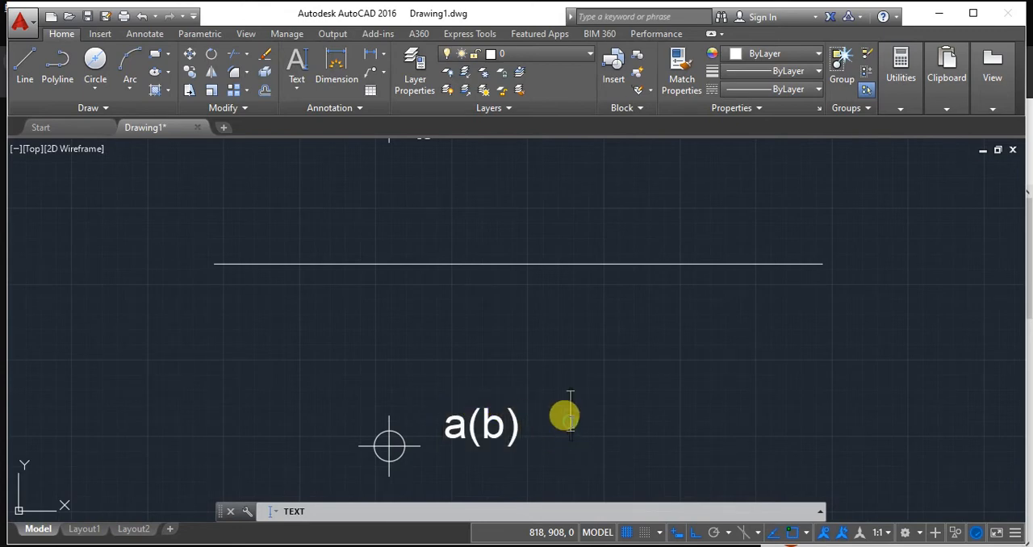
{"action": "scroll", "coordinate": [570, 417], "scroll_direction": "down", "scroll_amount": 3}
{"action": "middle_click_drag", "start_coordinate": [595, 406], "coordinate": [413, 386]}
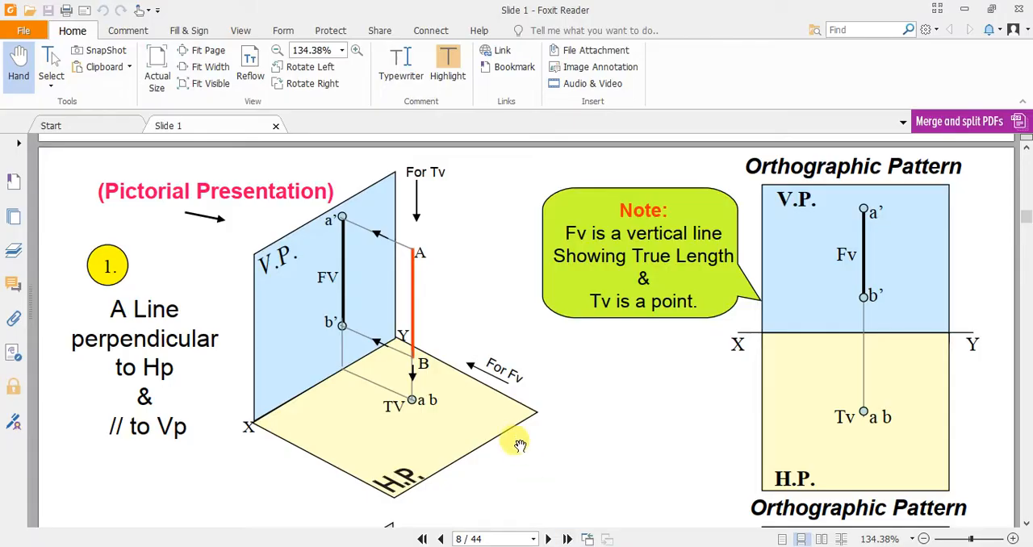
Review the slide's case of a line parallel to both planes, return to AutoCAD, and stretch the XY line's right end about 159 units further right.
{"action": "scroll", "coordinate": [521, 438], "scroll_direction": "down", "scroll_amount": 5}
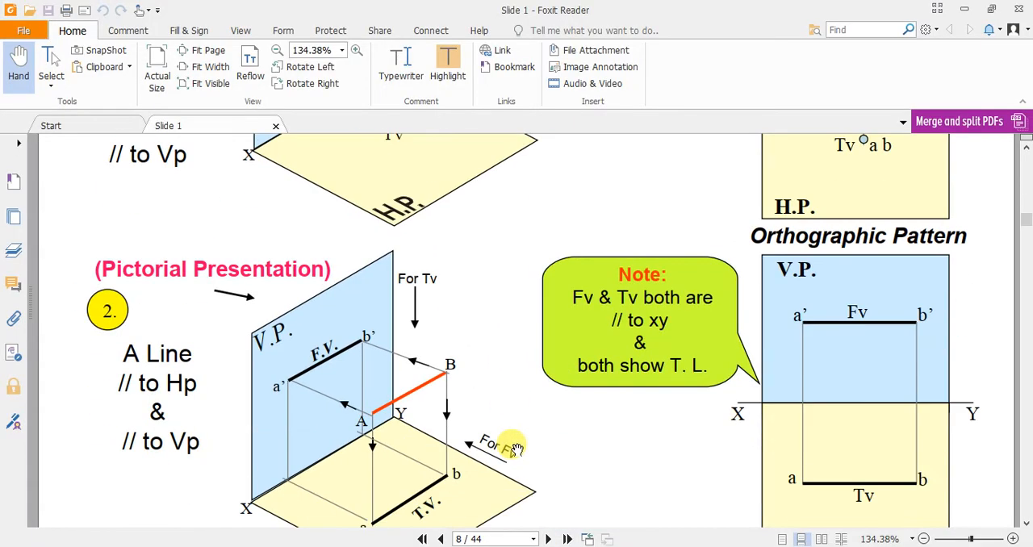
{"action": "scroll", "coordinate": [514, 449], "scroll_direction": "down", "scroll_amount": 2}
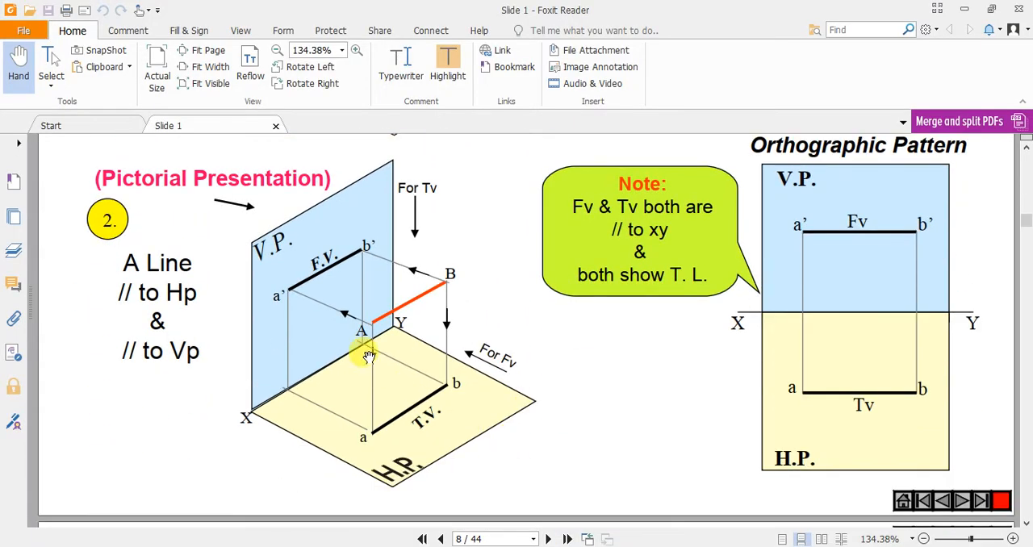
{"action": "scroll", "coordinate": [456, 340], "scroll_direction": "up", "scroll_amount": 1}
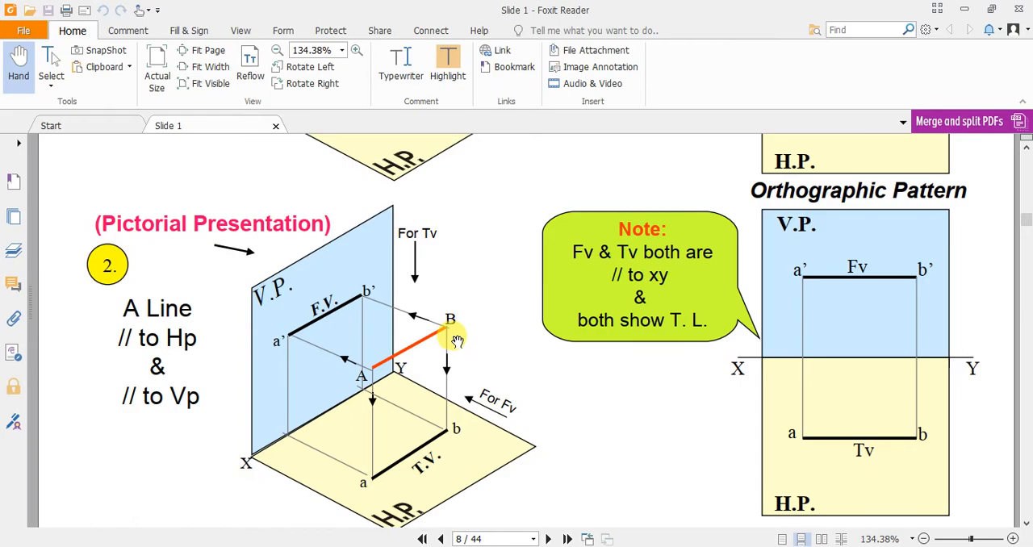
{"action": "scroll", "coordinate": [456, 340], "scroll_direction": "up", "scroll_amount": 20}
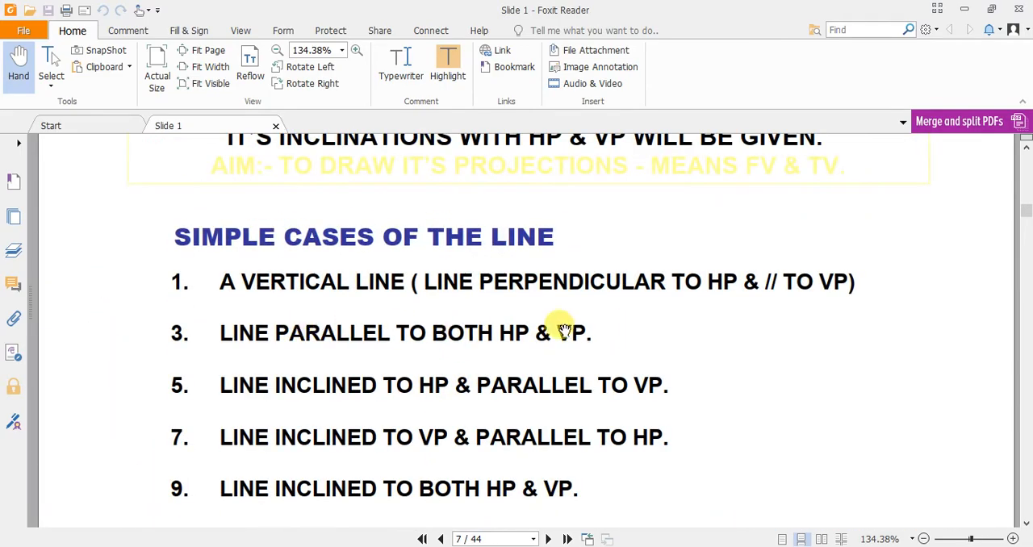
{"action": "key", "text": "alt+Tab"}
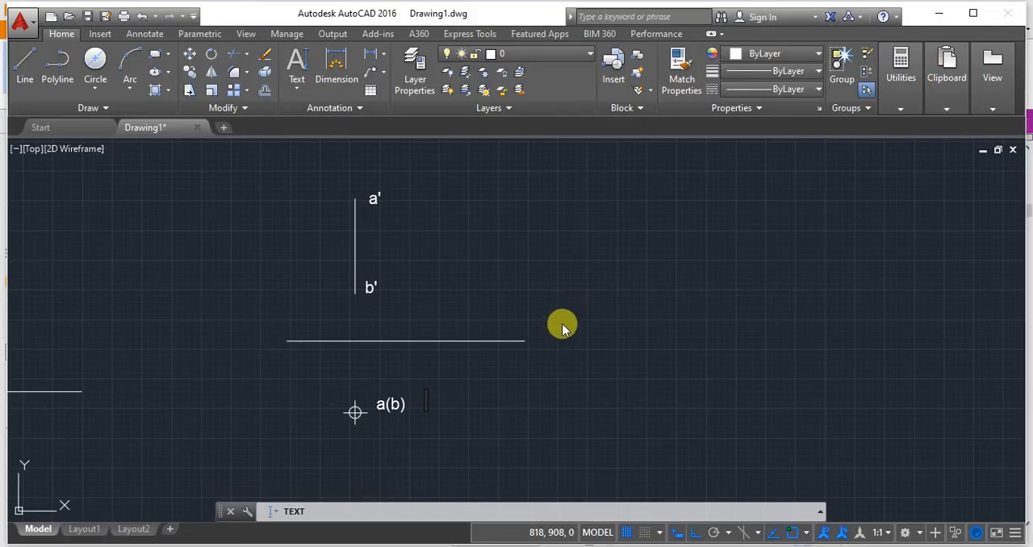
{"action": "key", "text": "Return"}
{"action": "key", "text": "Return"}
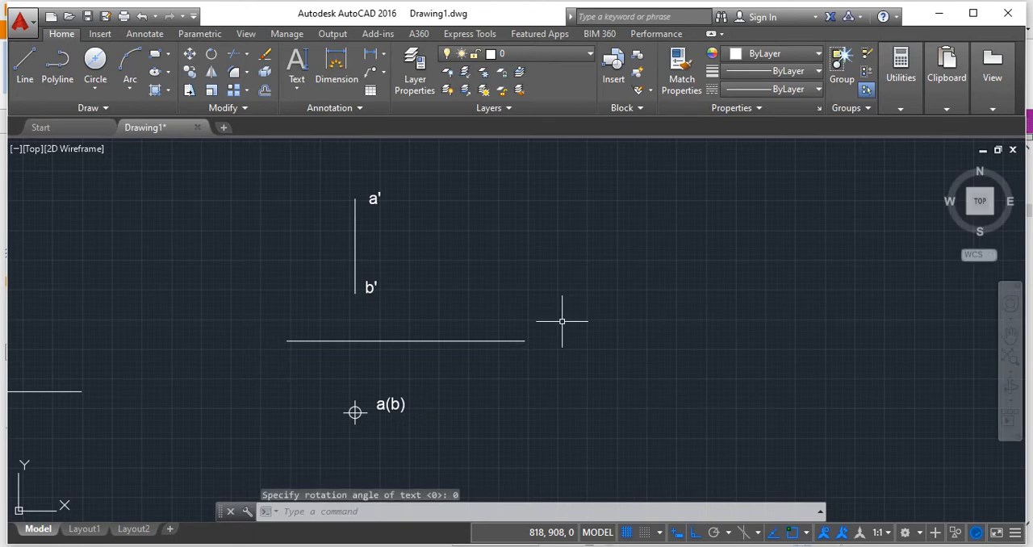
{"action": "left_click", "coordinate": [475, 340]}
{"action": "left_click", "coordinate": [525, 340]}
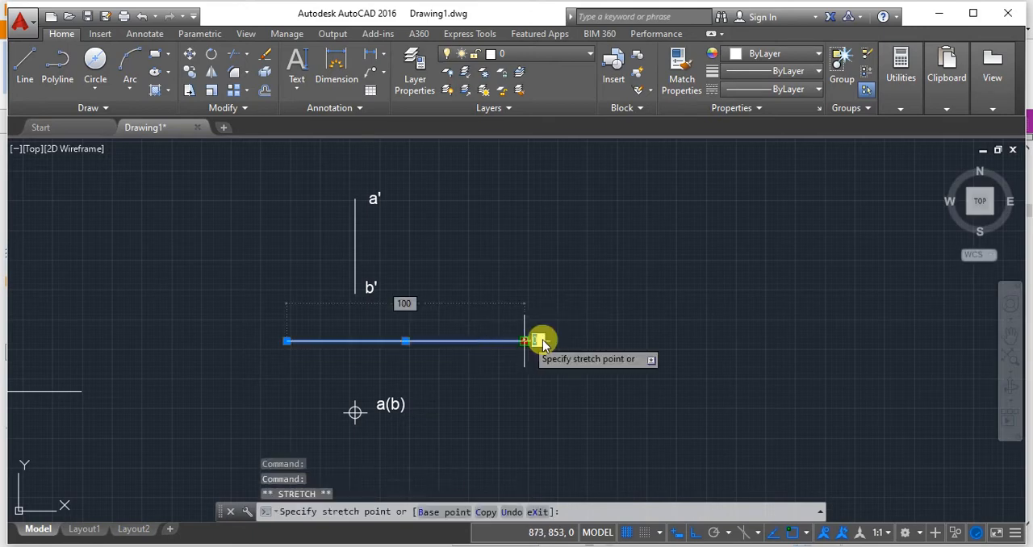
{"action": "left_click", "coordinate": [902, 347]}
{"action": "key", "text": "Return"}
Consult the slide on the line parallel to HP and VP, return to AutoCAD, and draw a 20-unit line upward from the extended XY line.
{"action": "scroll", "coordinate": [807, 367], "scroll_direction": "down", "scroll_amount": 2}
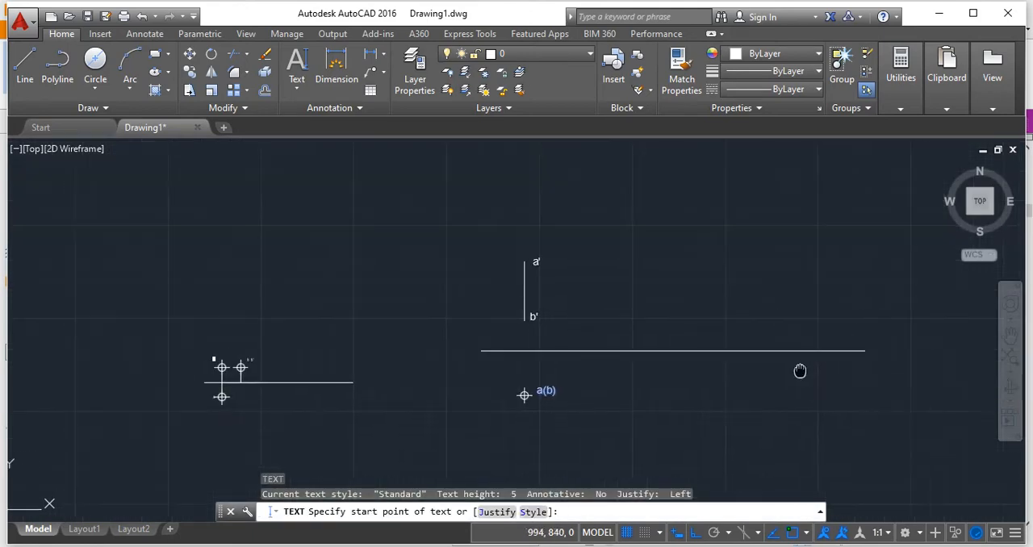
{"action": "middle_click_drag", "start_coordinate": [799, 370], "coordinate": [632, 360]}
{"action": "left_click", "coordinate": [1029, 371]}
{"action": "scroll", "coordinate": [424, 347], "scroll_direction": "down", "scroll_amount": 2}
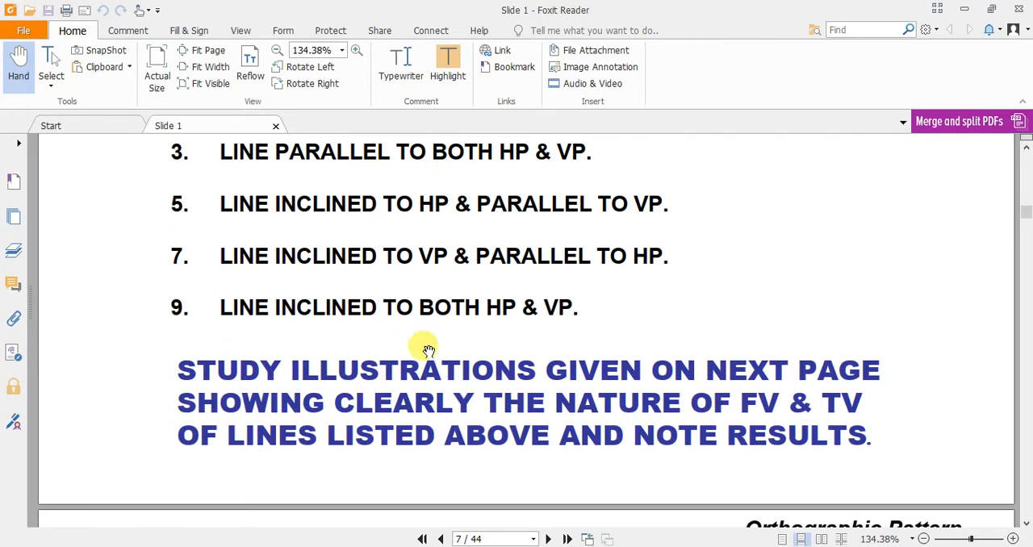
{"action": "scroll", "coordinate": [428, 350], "scroll_direction": "down", "scroll_amount": 10}
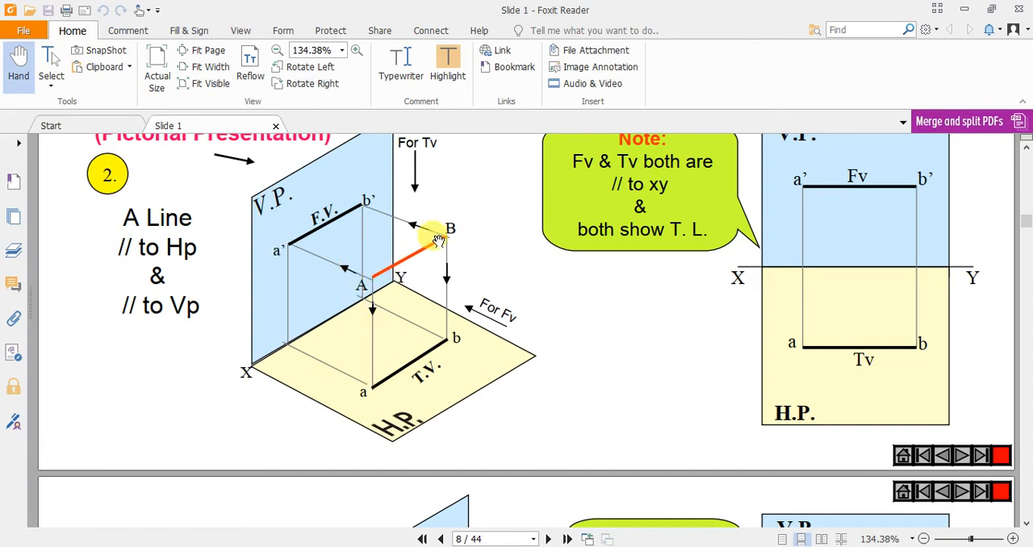
{"action": "key", "text": "alt+Tab"}
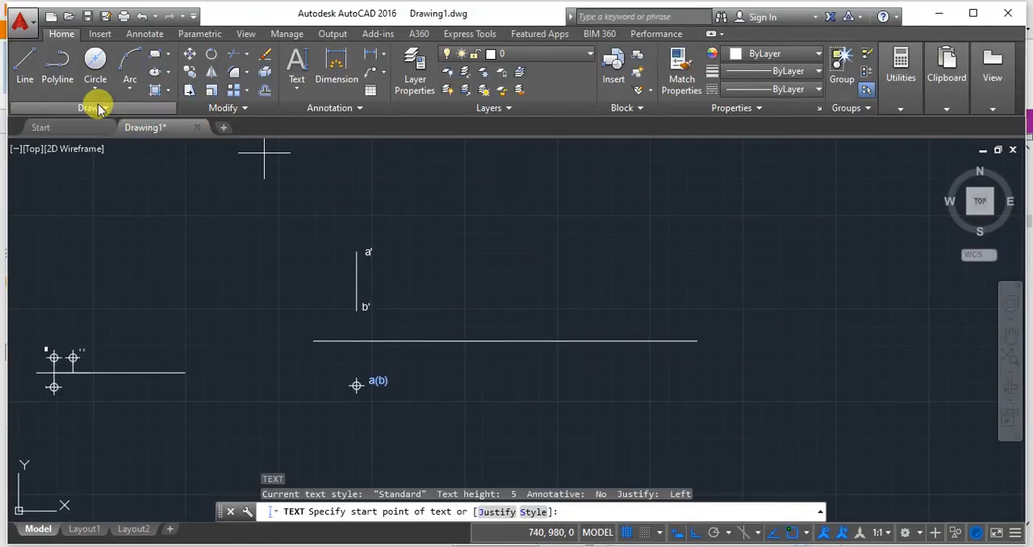
{"action": "left_click", "coordinate": [25, 63]}
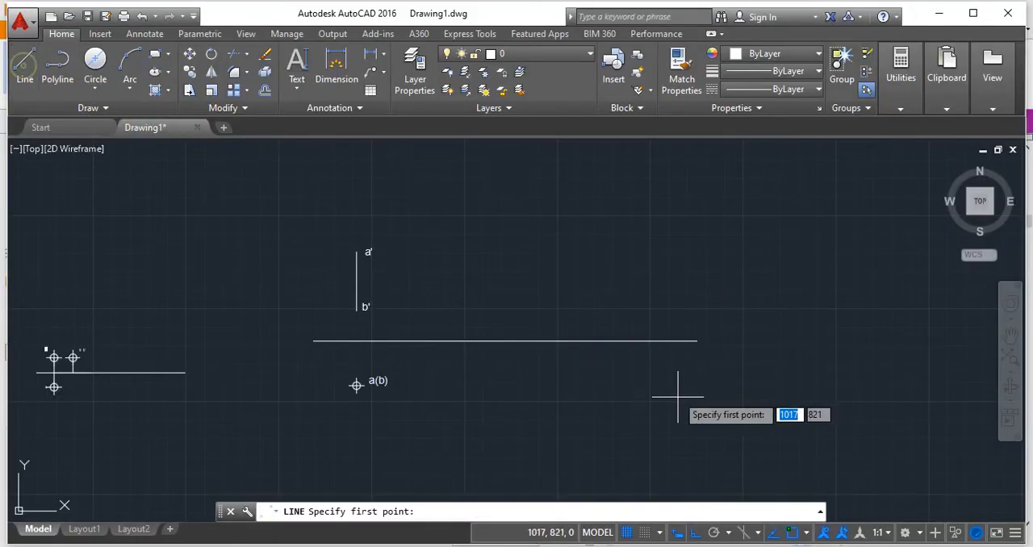
{"action": "left_click", "coordinate": [524, 341]}
{"action": "key", "text": "Return"}
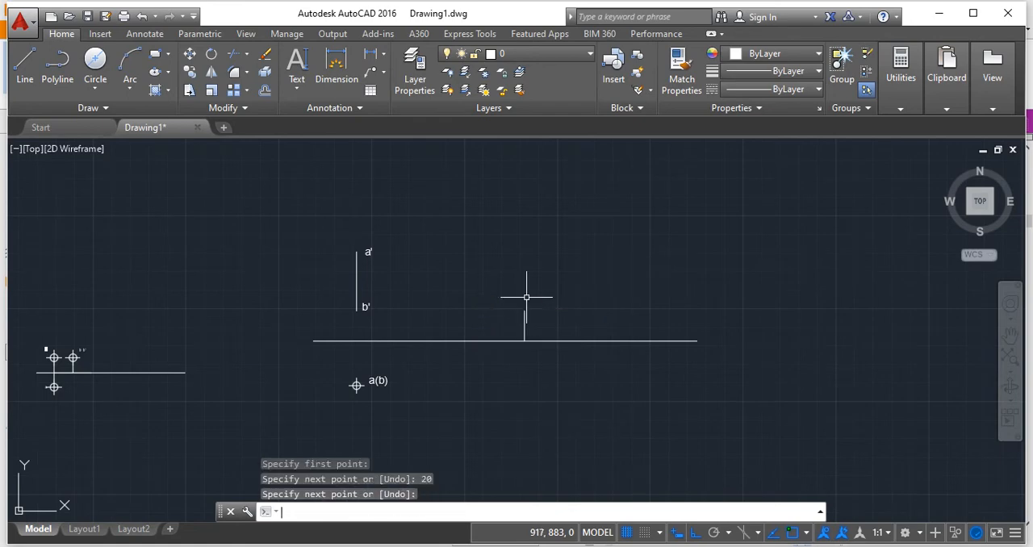
Draw a 40-unit horizontal line to the right from the upper end of the 20-unit vertical line.
{"action": "scroll", "coordinate": [587, 304], "scroll_direction": "up", "scroll_amount": 3}
{"action": "middle_click_drag", "start_coordinate": [588, 305], "coordinate": [458, 278]}
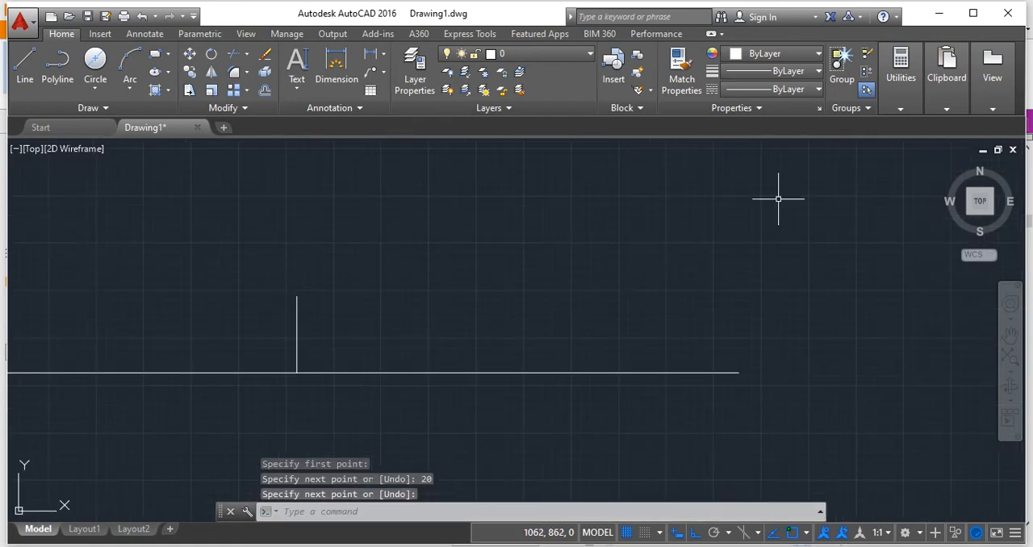
{"action": "left_click", "coordinate": [25, 63]}
{"action": "left_click", "coordinate": [297, 296]}
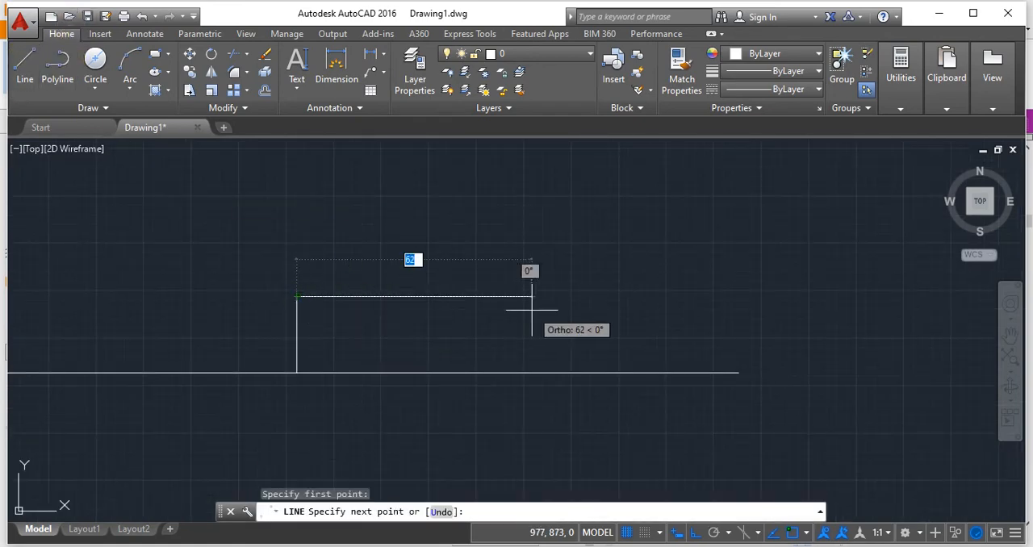
{"action": "type", "text": "40"}
{"action": "key", "text": "Return"}
{"action": "key", "text": "Return"}
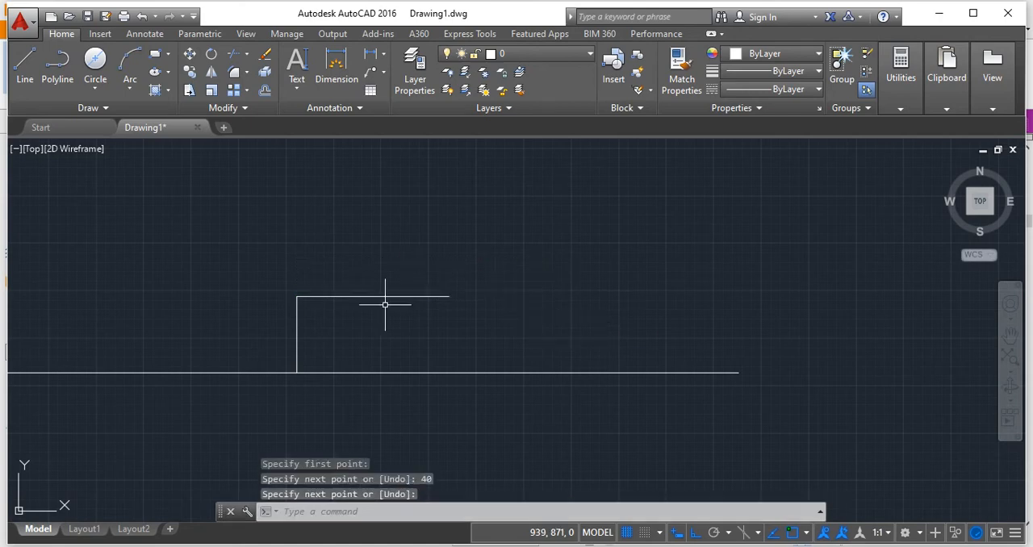
Draw a 20-unit vertical line downward from where the existing vertical line meets the XY line.
{"action": "middle_click_drag", "start_coordinate": [382, 335], "coordinate": [438, 265]}
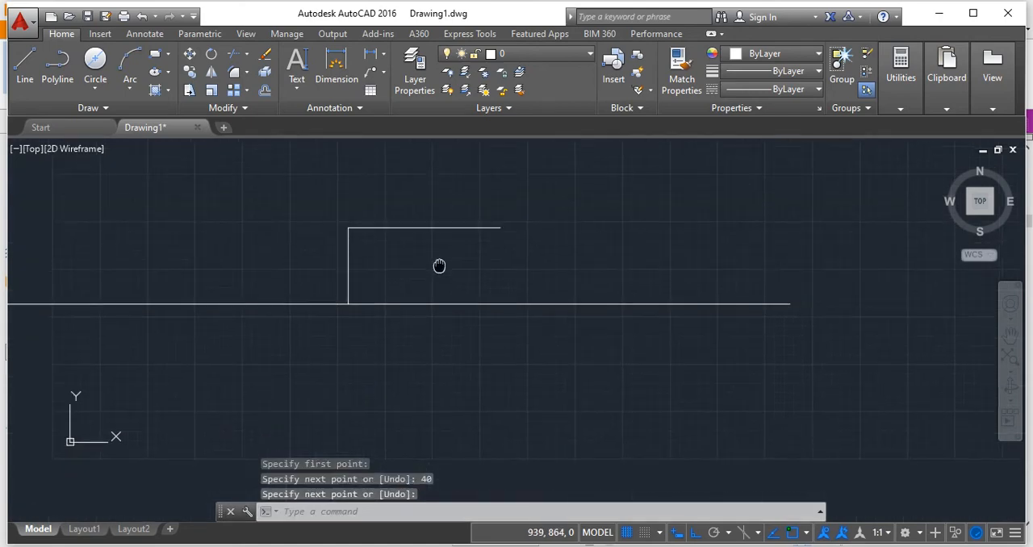
{"action": "left_click", "coordinate": [25, 63]}
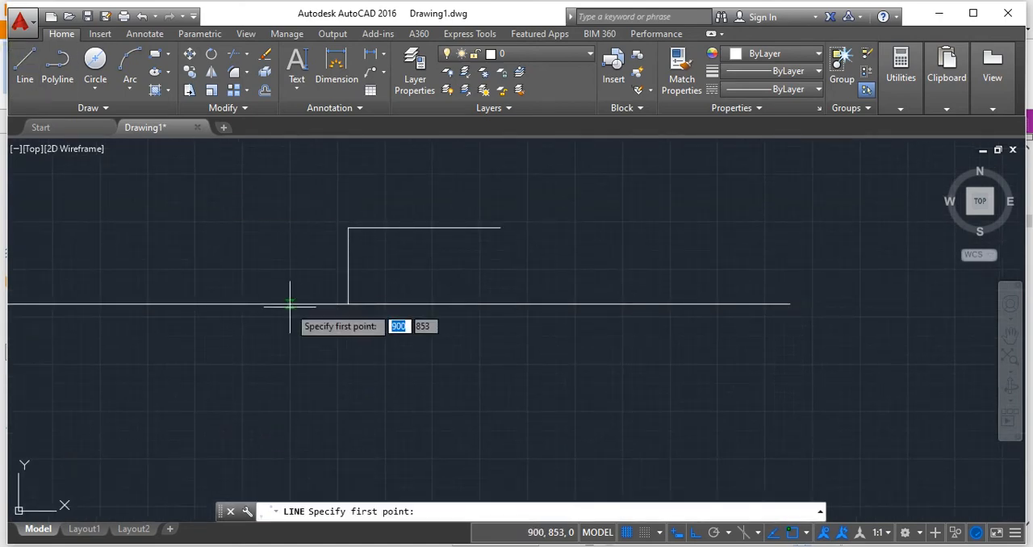
{"action": "left_click", "coordinate": [347, 304]}
{"action": "type", "text": "20"}
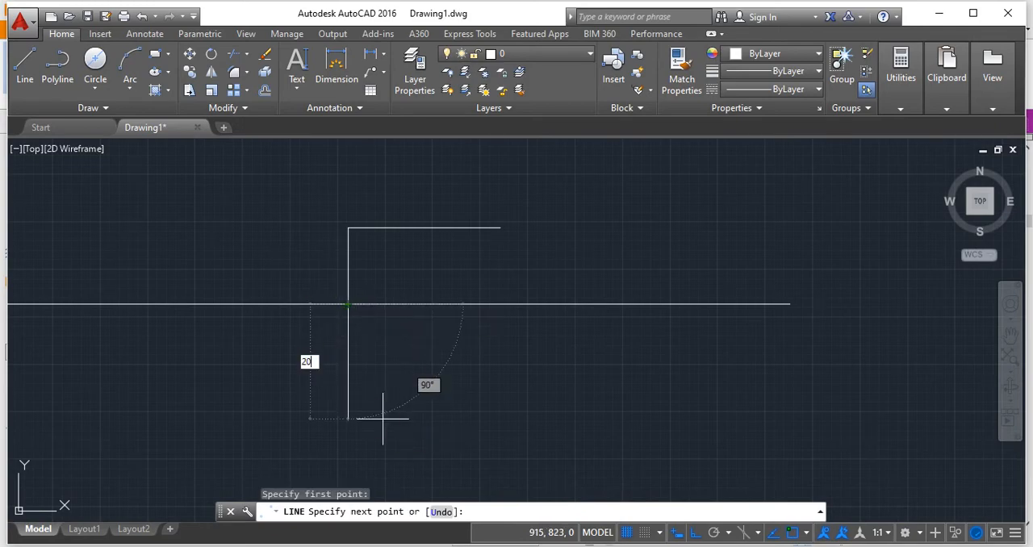
{"action": "key", "text": "Return"}
{"action": "key", "text": "Return"}
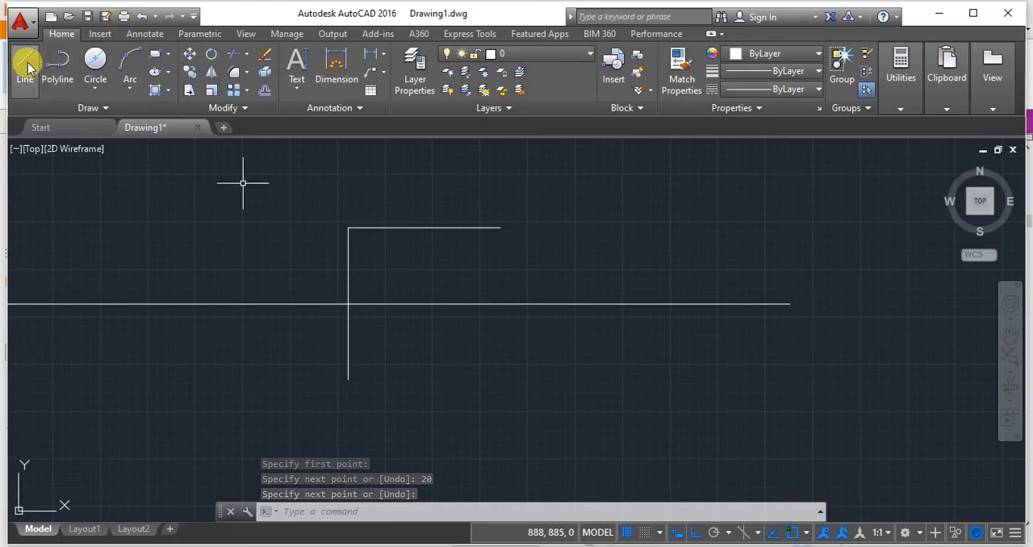
Return to AutoCAD and draw a 40-unit horizontal line to the right from the lower end of the downward vertical line.
{"action": "left_click", "coordinate": [25, 63]}
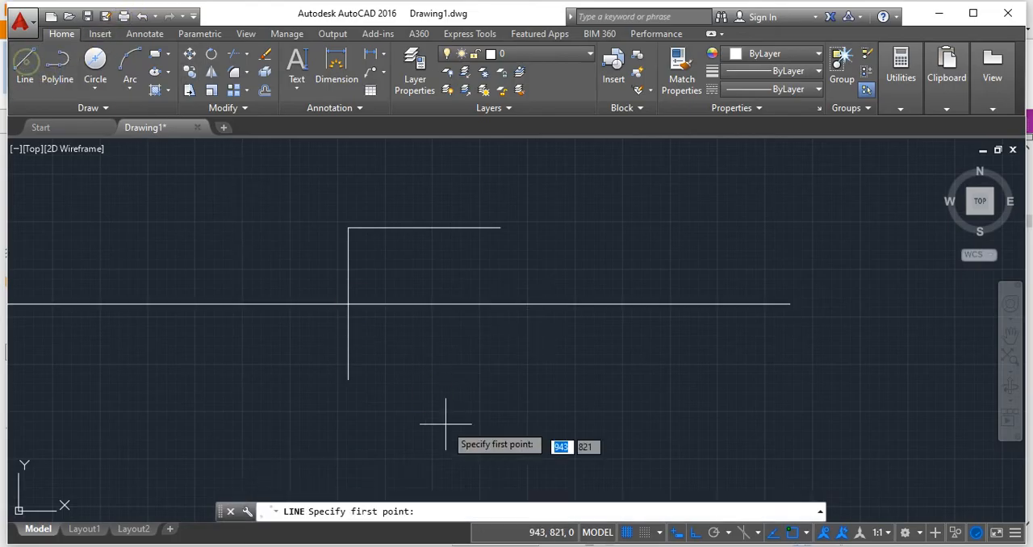
{"action": "left_click", "coordinate": [348, 378]}
{"action": "type", "text": "4"}
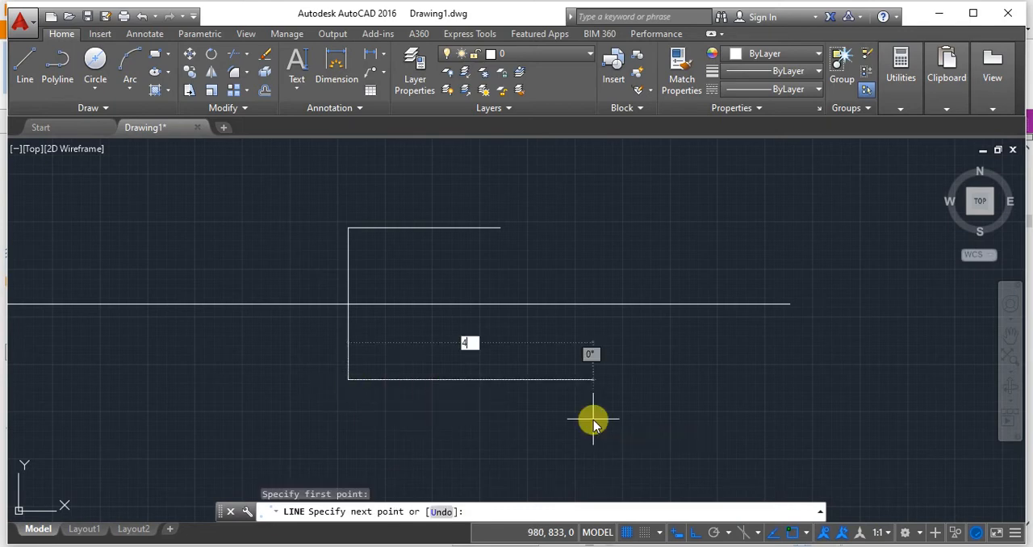
{"action": "type", "text": "0"}
{"action": "key", "text": "Return"}
{"action": "key", "text": "Return"}
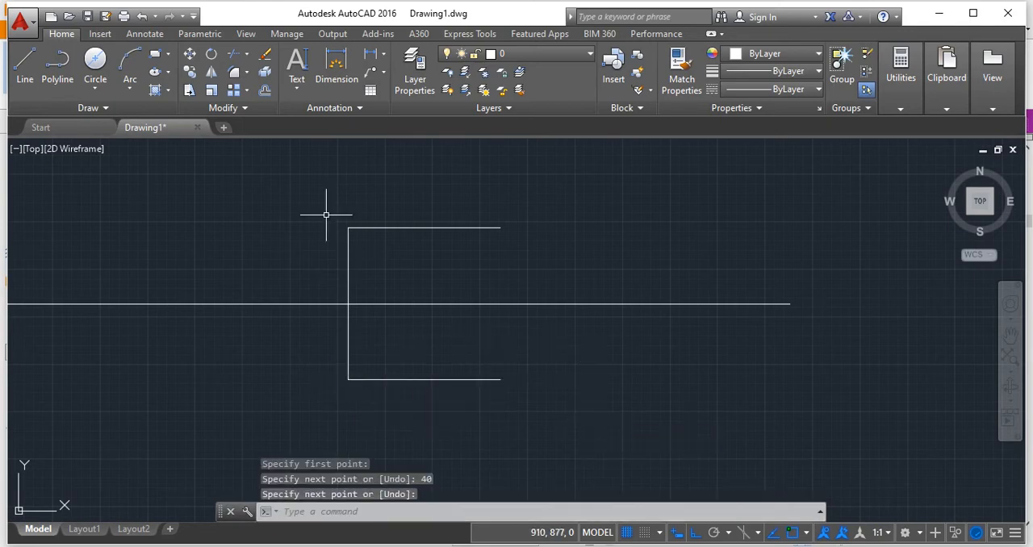
Delete the two vertical construction lines above and below the XY line, leaving the two horizontal view lines.
{"action": "left_click", "coordinate": [346, 258]}
{"action": "key", "text": "Delete"}
{"action": "left_click", "coordinate": [347, 337]}
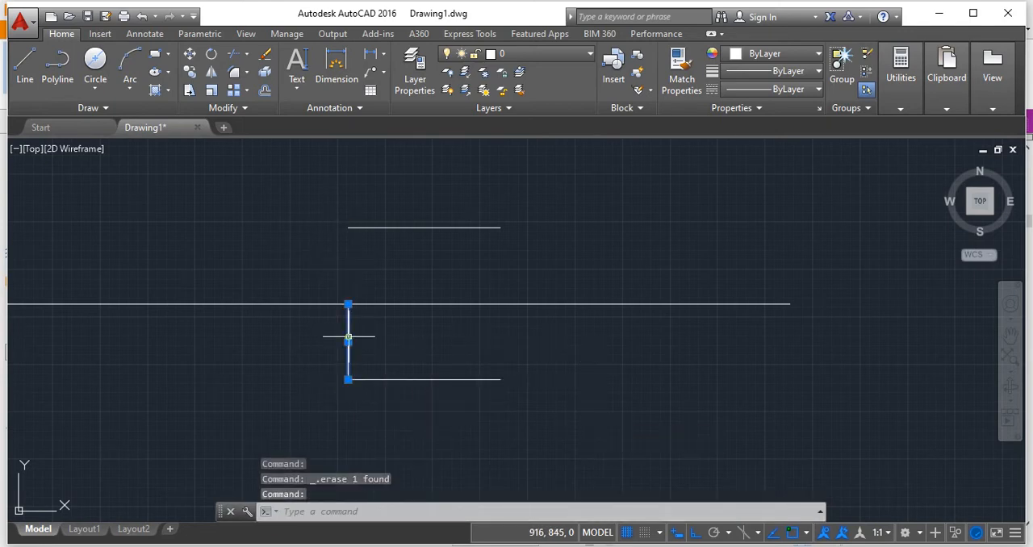
{"action": "key", "text": "Delete"}
Label the ends of the upper horizontal line a' and b' with single-line text of height 5 and rotation 0.
{"action": "middle_click_drag", "start_coordinate": [392, 238], "coordinate": [395, 265]}
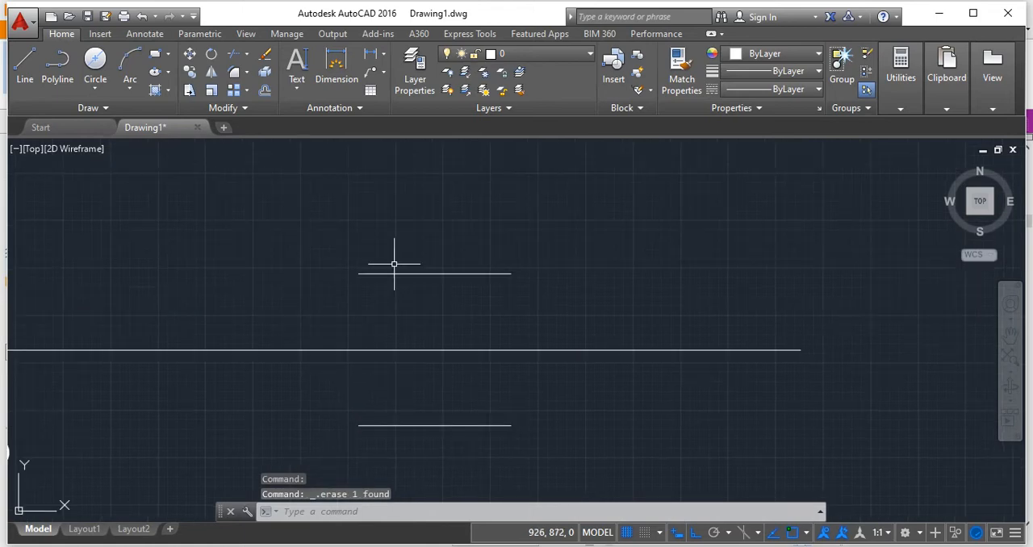
{"action": "left_click", "coordinate": [297, 58]}
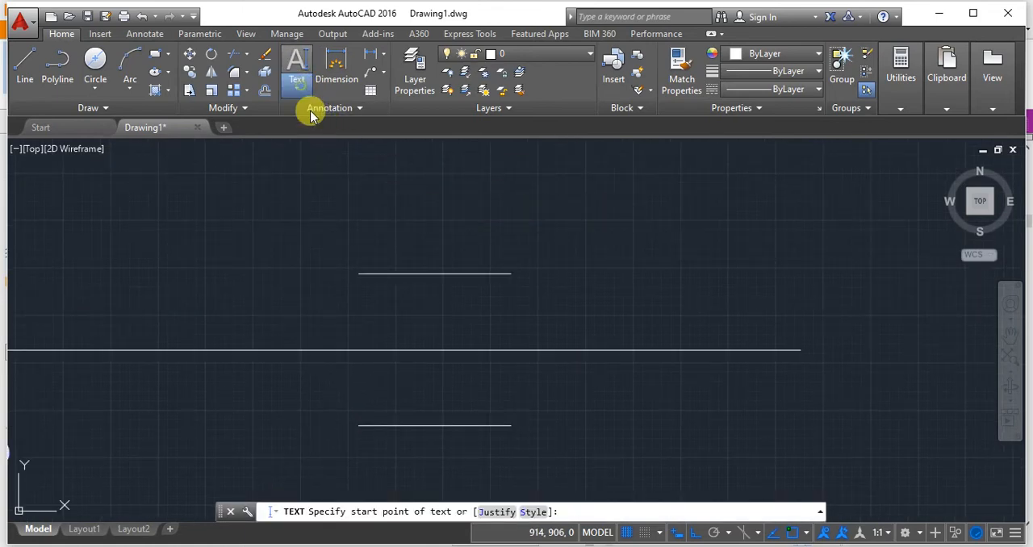
{"action": "left_click", "coordinate": [297, 87]}
{"action": "left_click", "coordinate": [326, 146]}
{"action": "left_click", "coordinate": [306, 240]}
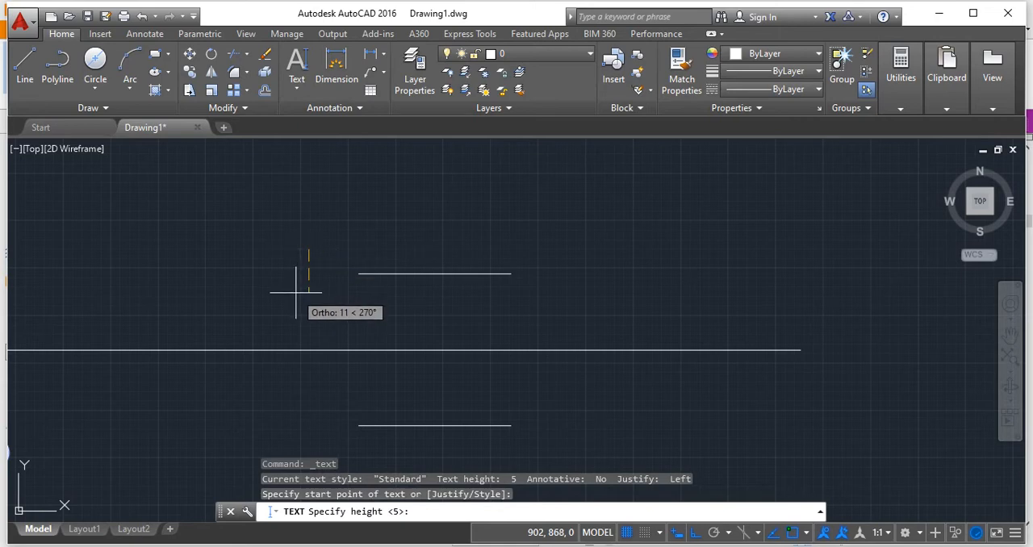
{"action": "type", "text": "5"}
{"action": "key", "text": "Return"}
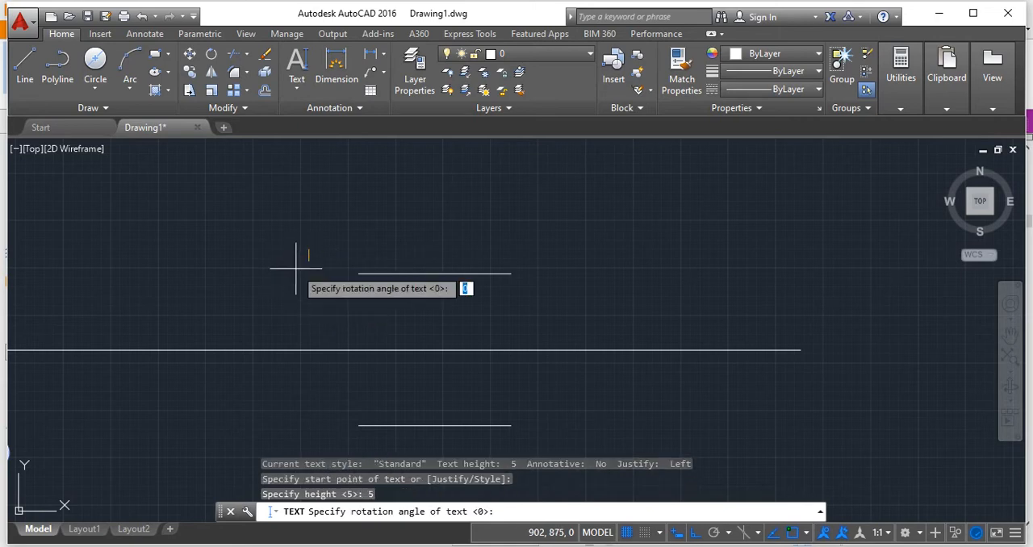
{"action": "key", "text": "Return"}
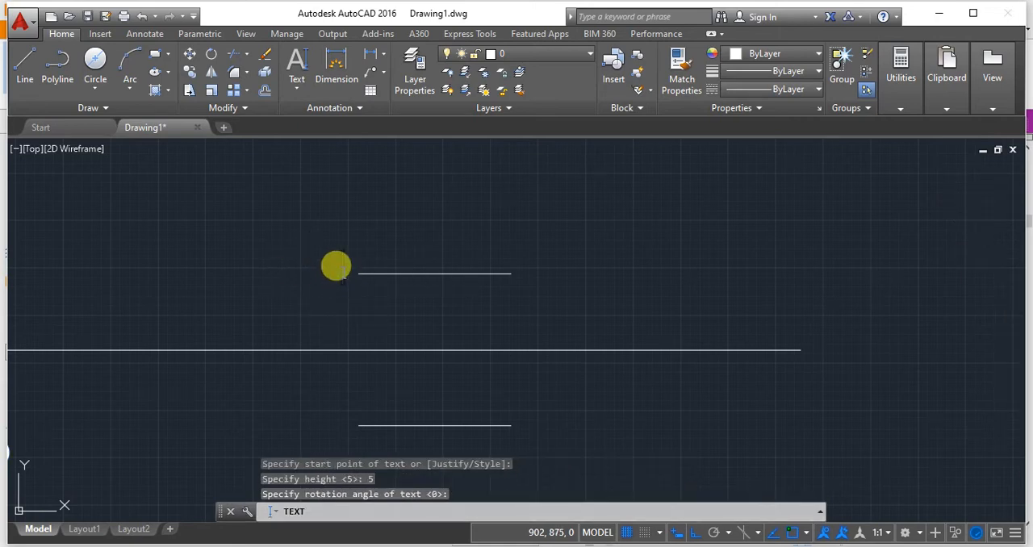
{"action": "left_click", "coordinate": [521, 271]}
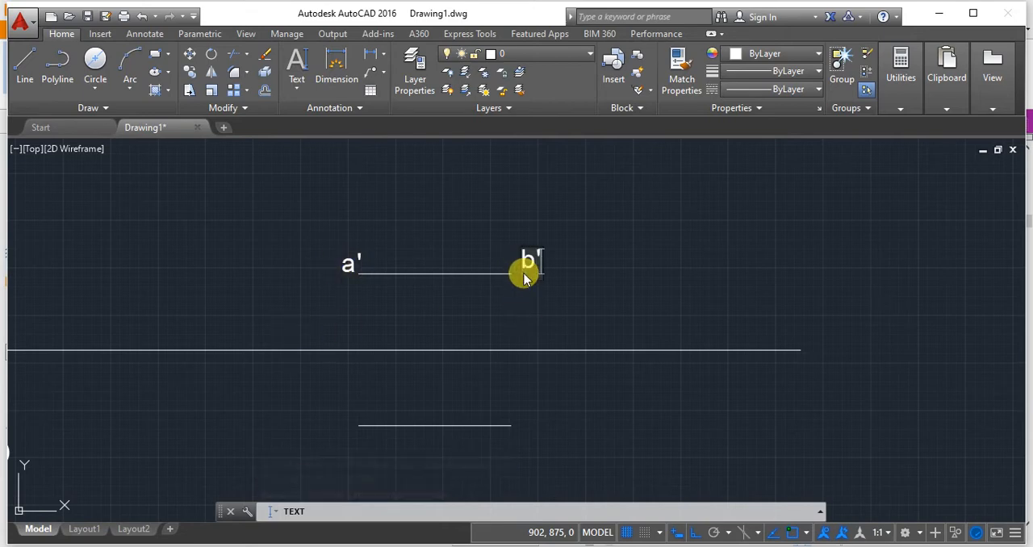
Label the left end of the lower horizontal line a and its right end b.
{"action": "left_click", "coordinate": [339, 425]}
{"action": "type", "text": "a"}
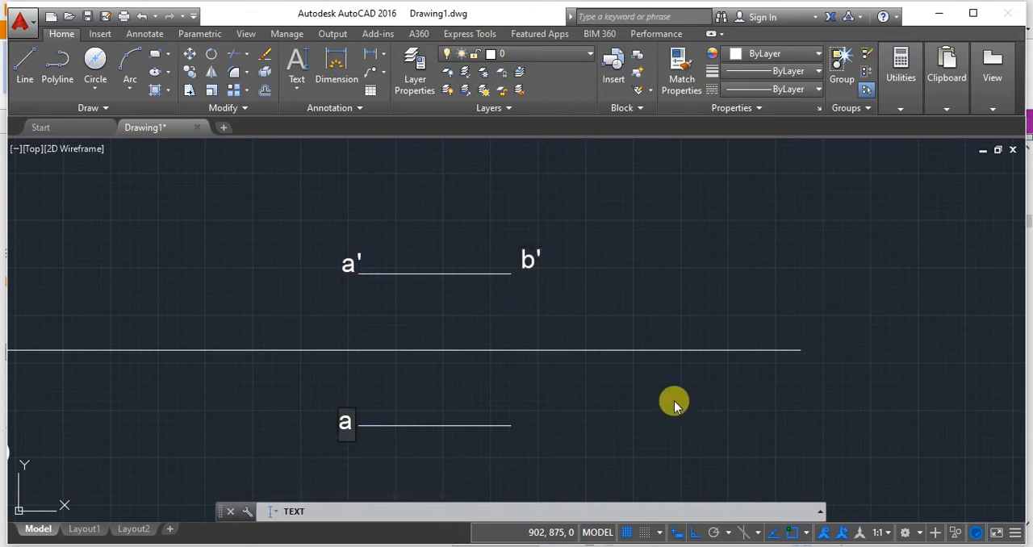
{"action": "left_click", "coordinate": [532, 421]}
{"action": "type", "text": "b"}
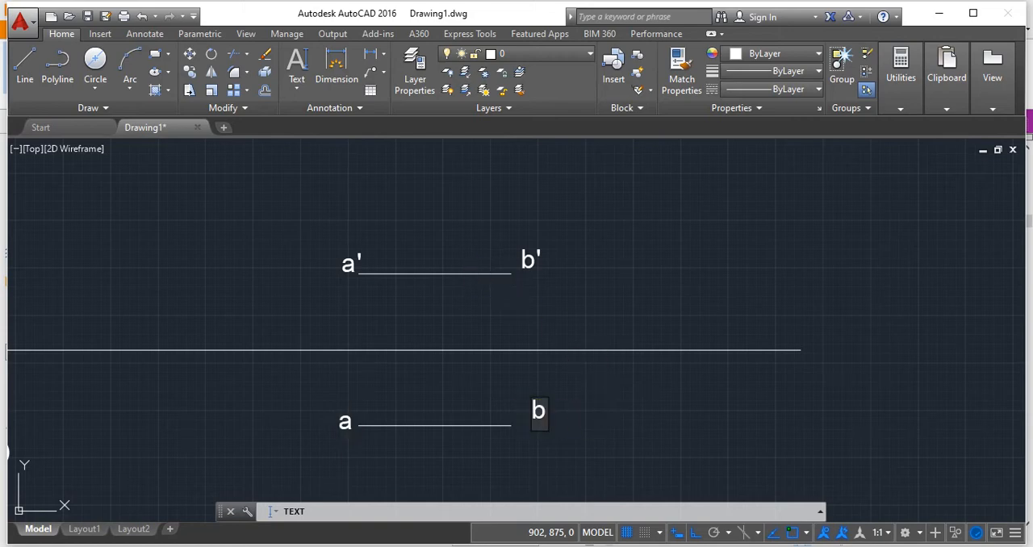
Add linear dimensions left of the vertical line a'b' for its length and for the height of b' above the XY line.
{"action": "mouse_move", "coordinate": [432, 169]}
{"action": "middle_mouse_down"}
{"action": "mouse_move", "coordinate": [672, 161]}
{"action": "mouse_move", "coordinate": [721, 220]}
{"action": "middle_mouse_up"}
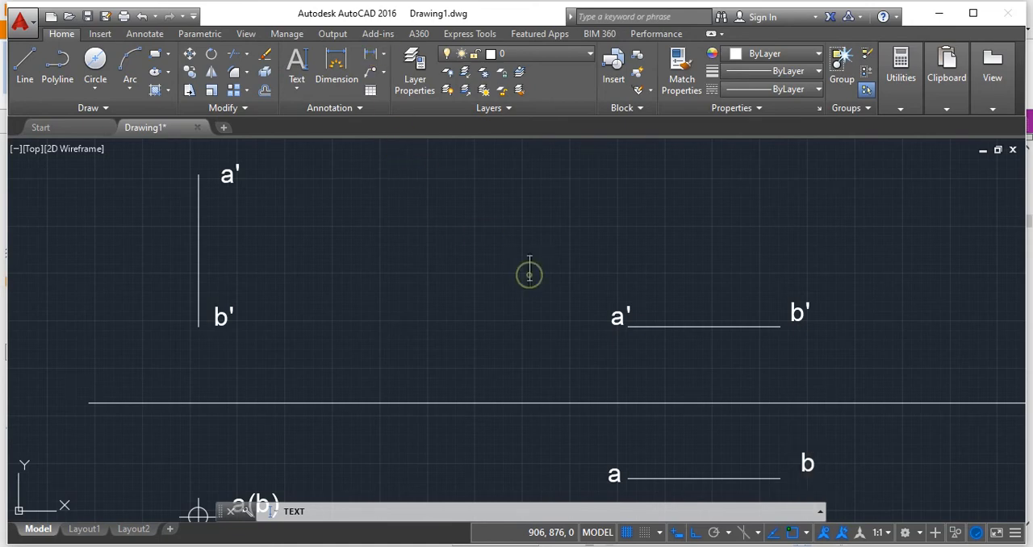
{"action": "left_click", "coordinate": [370, 53]}
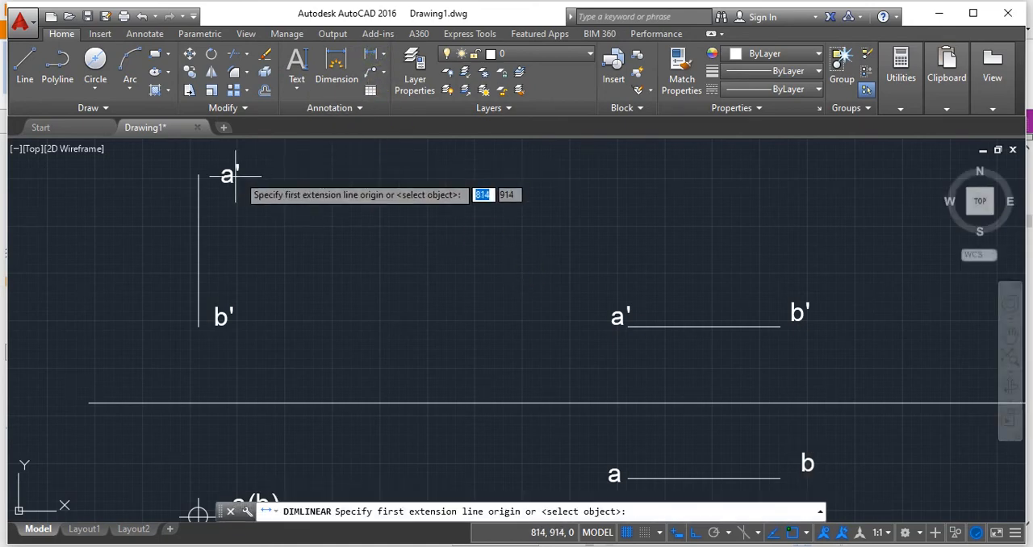
{"action": "left_click", "coordinate": [198, 174]}
{"action": "left_click", "coordinate": [197, 326]}
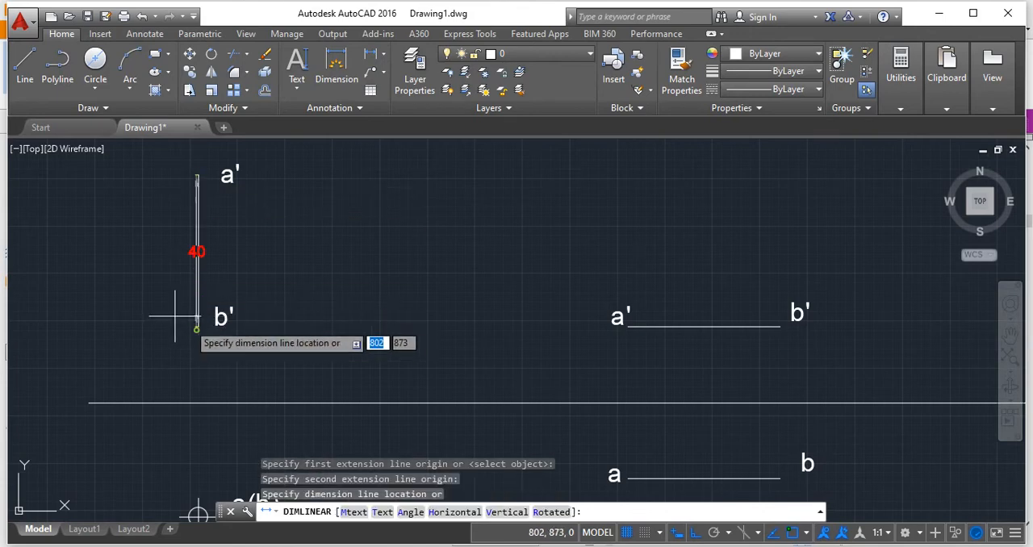
{"action": "left_click", "coordinate": [130, 313]}
{"action": "left_click", "coordinate": [371, 53]}
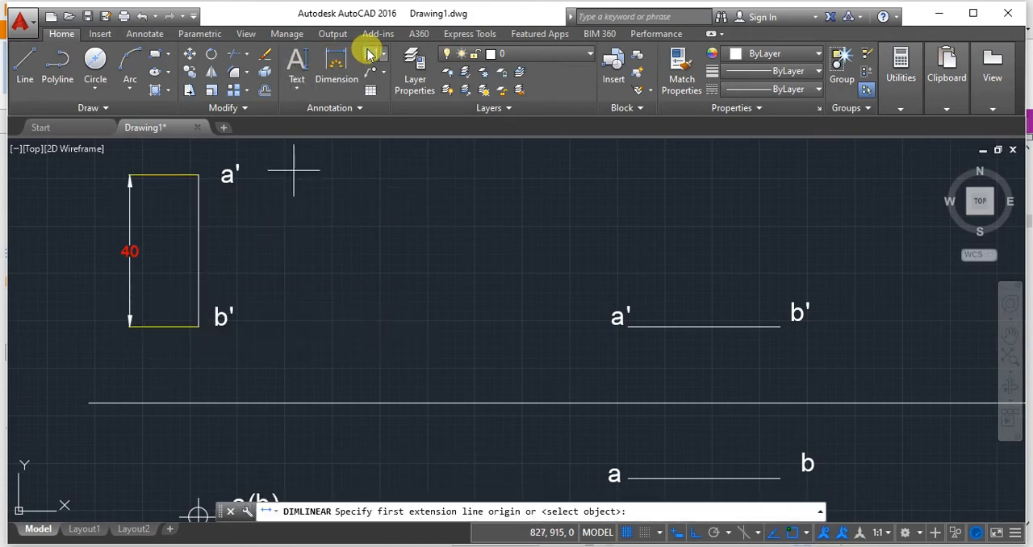
{"action": "left_click", "coordinate": [197, 327]}
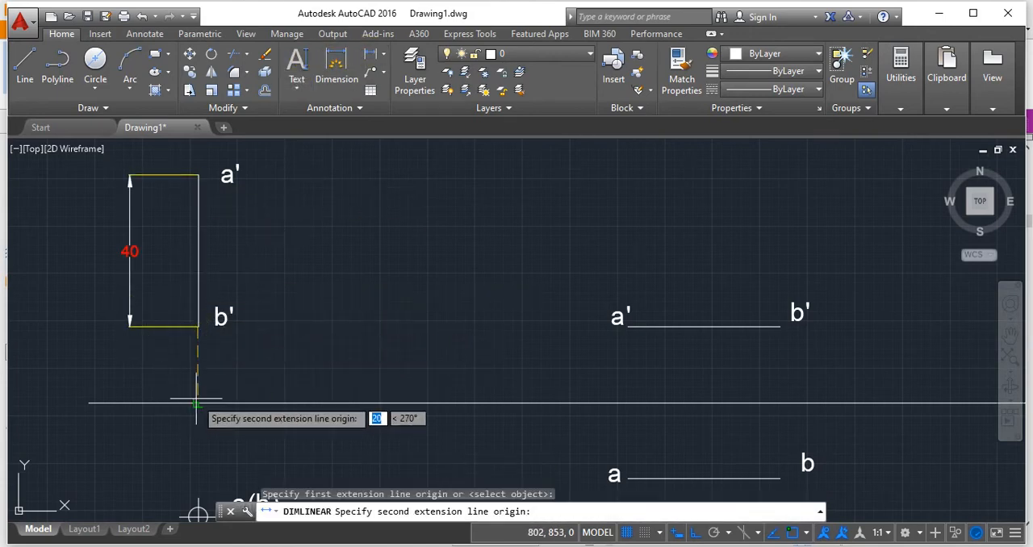
{"action": "left_click", "coordinate": [196, 401]}
{"action": "left_click", "coordinate": [130, 363]}
Add a linear dimension for the distance from the XY line down to the top view point a(b).
{"action": "middle_click_drag", "start_coordinate": [239, 392], "coordinate": [253, 282]}
{"action": "left_click", "coordinate": [371, 53]}
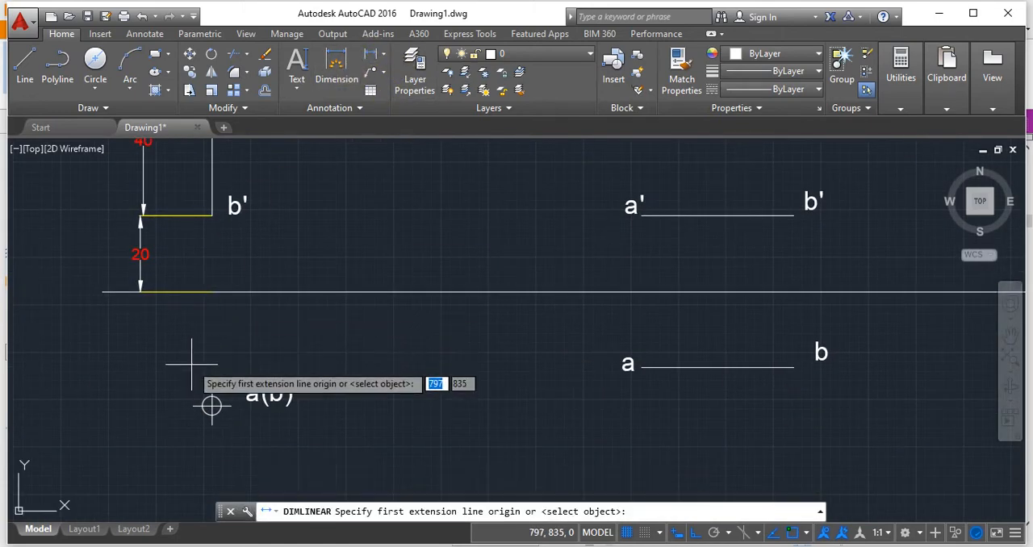
{"action": "left_click", "coordinate": [212, 292]}
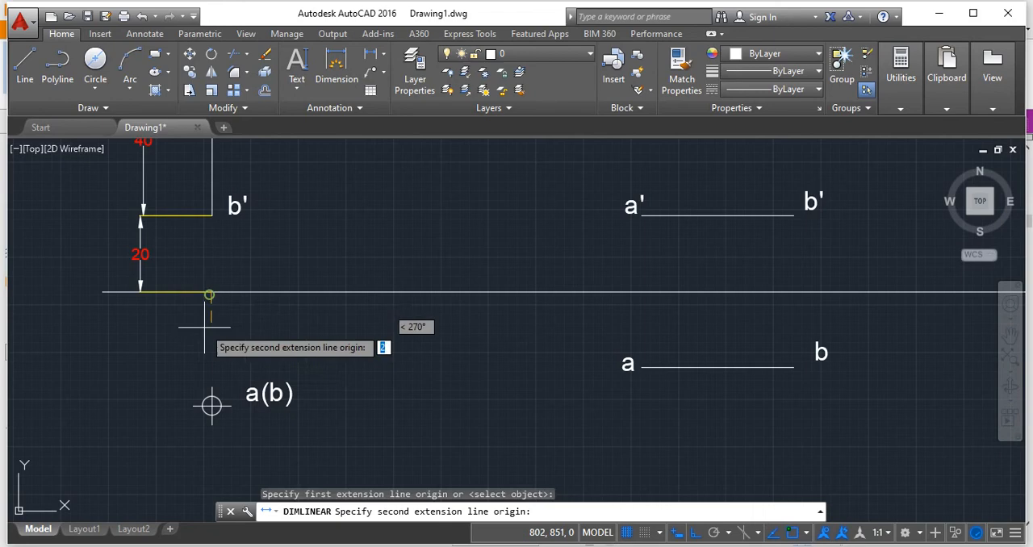
{"action": "left_click", "coordinate": [212, 406]}
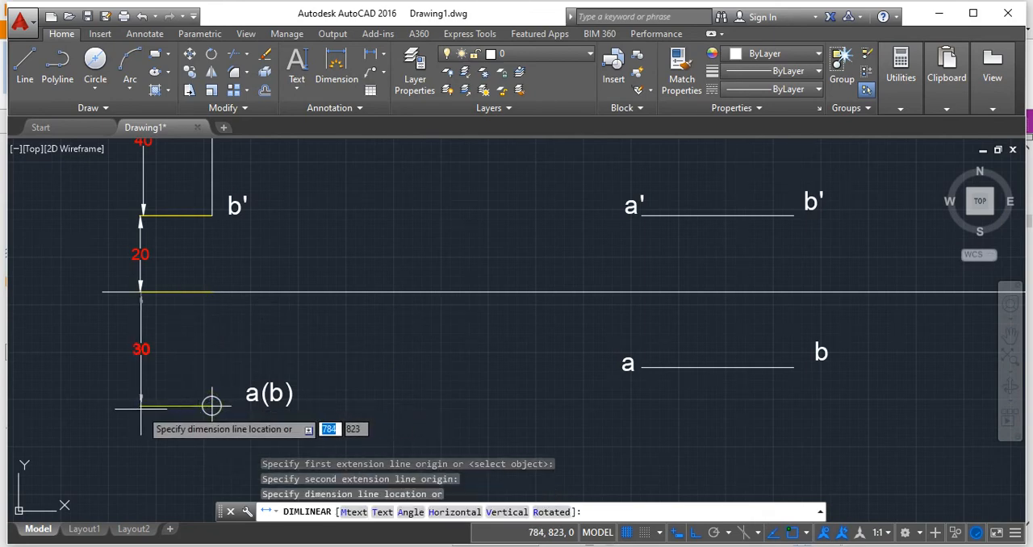
{"action": "left_click", "coordinate": [212, 406]}
Dimension the distances of a' above and a below the XY line, placing both dimensions left of the horizontal view lines.
{"action": "scroll", "coordinate": [430, 368], "scroll_direction": "down", "scroll_amount": 4}
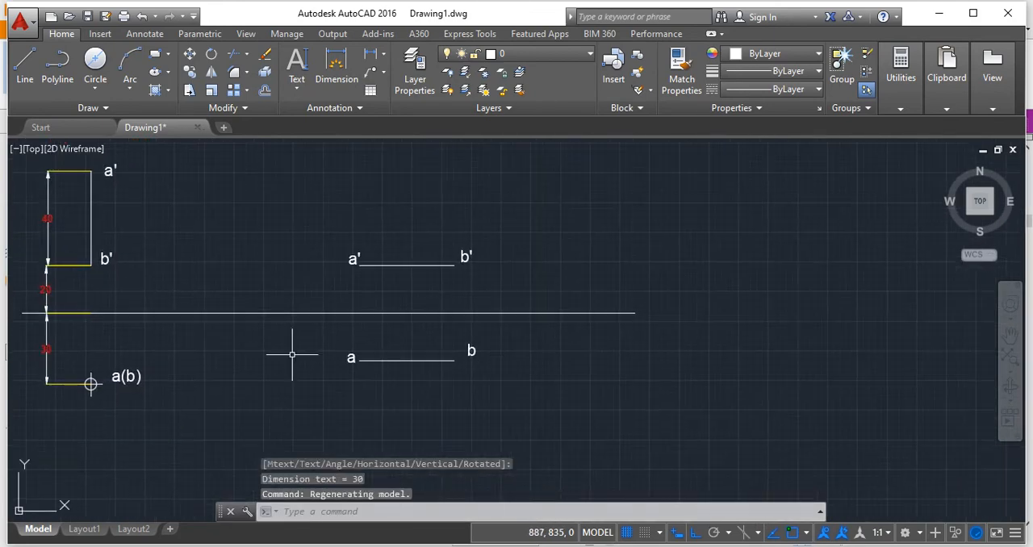
{"action": "left_click", "coordinate": [336, 65]}
{"action": "left_click", "coordinate": [359, 264]}
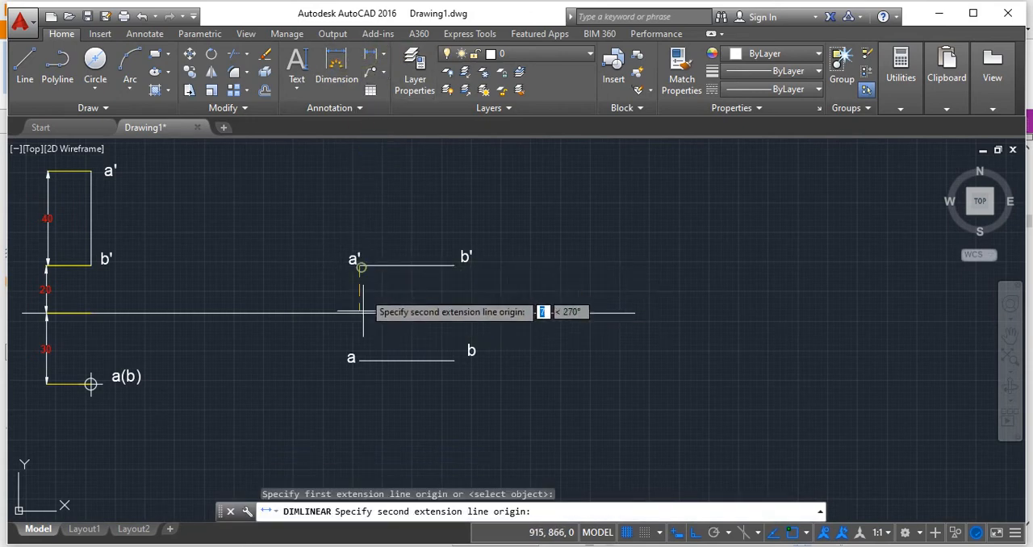
{"action": "left_click", "coordinate": [359, 313]}
{"action": "left_click", "coordinate": [303, 320]}
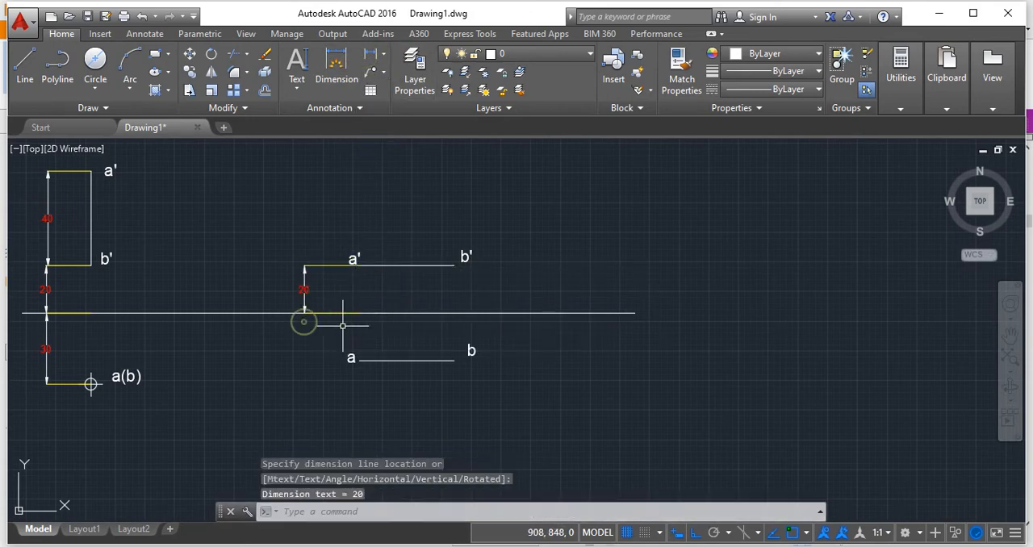
{"action": "key", "text": "Return"}
{"action": "left_click", "coordinate": [359, 313]}
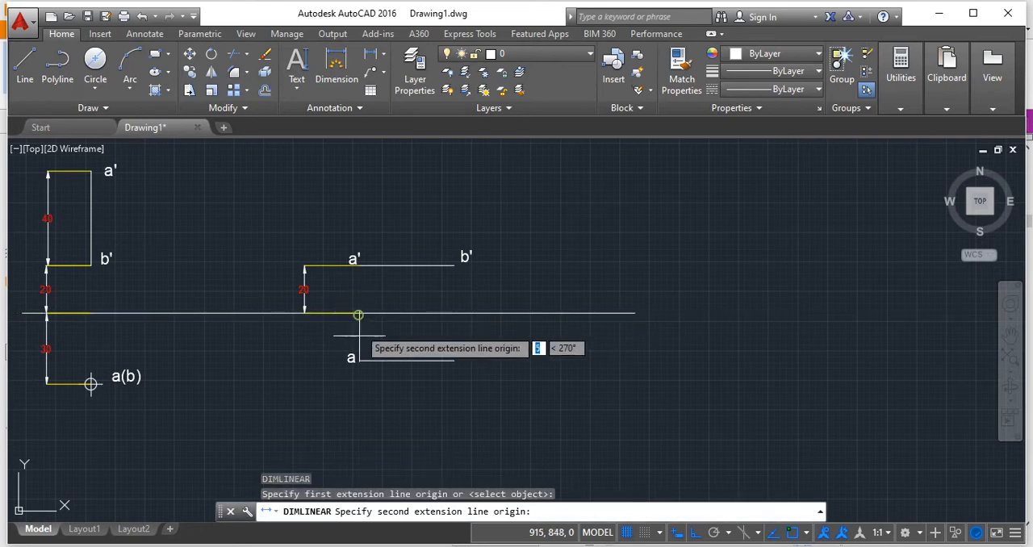
{"action": "left_click", "coordinate": [350, 359]}
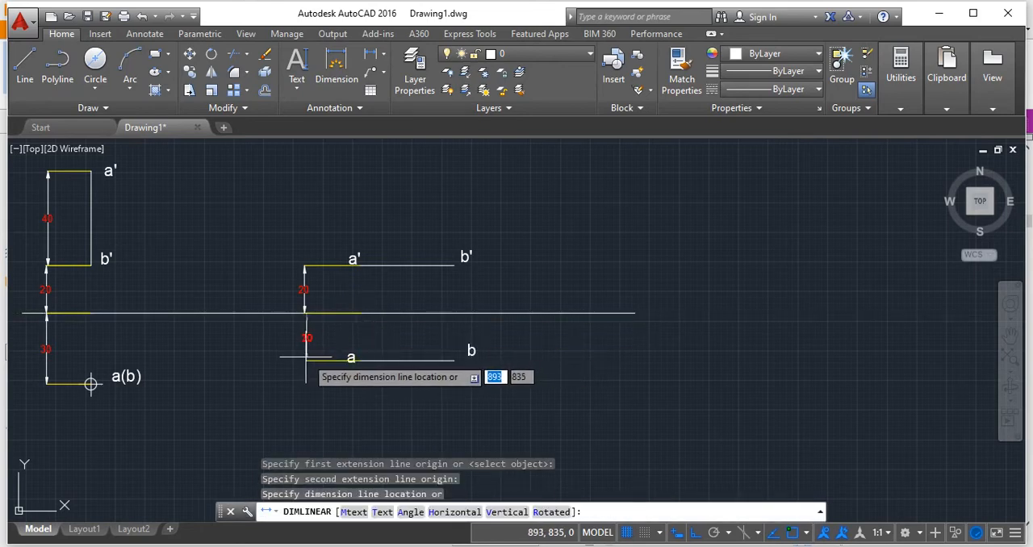
{"action": "left_click", "coordinate": [304, 356]}
Dimension the length of the horizontal front view line a'b', placing the dimension above it.
{"action": "middle_click_drag", "start_coordinate": [514, 298], "coordinate": [467, 309]}
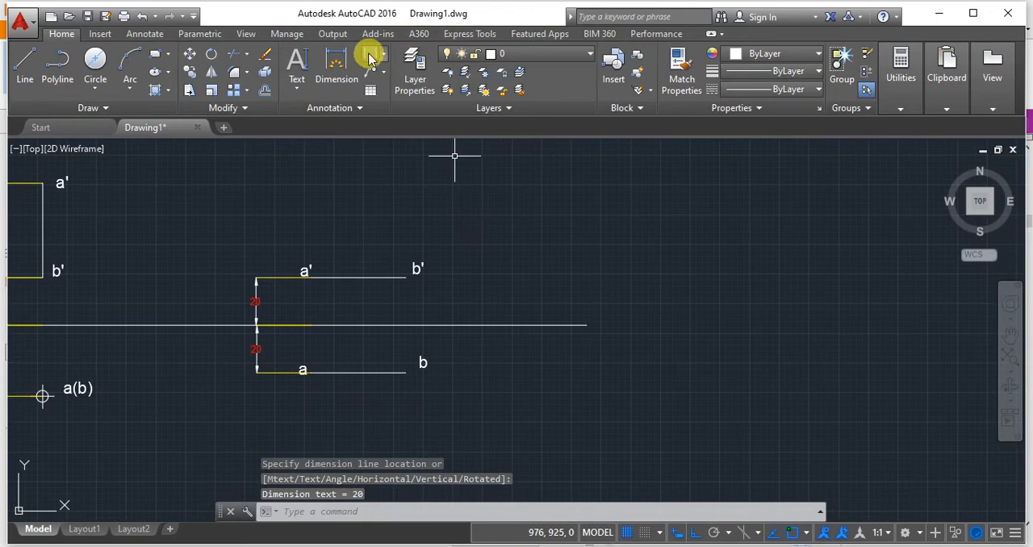
{"action": "key", "text": "Return"}
{"action": "left_click", "coordinate": [311, 278]}
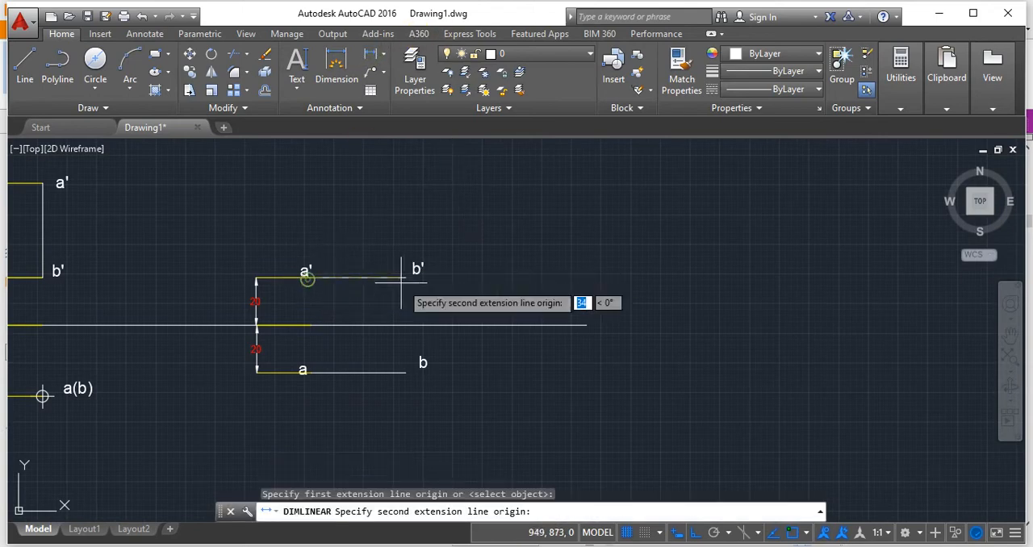
{"action": "left_click", "coordinate": [406, 279]}
{"action": "left_click", "coordinate": [416, 236]}
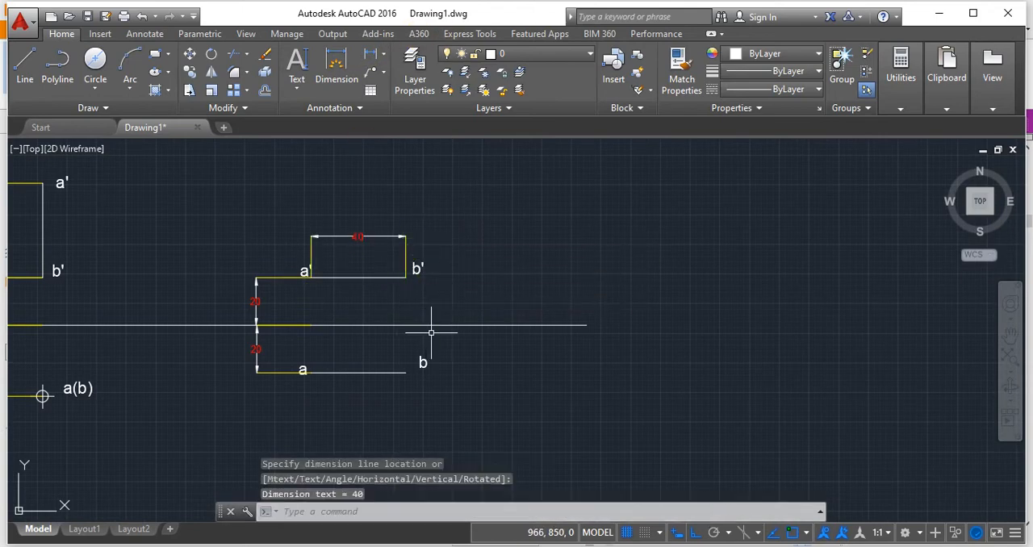
Dimension the length of the horizontal top view line ab, placing the dimension below it.
{"action": "key", "text": "Return"}
{"action": "left_click", "coordinate": [311, 372]}
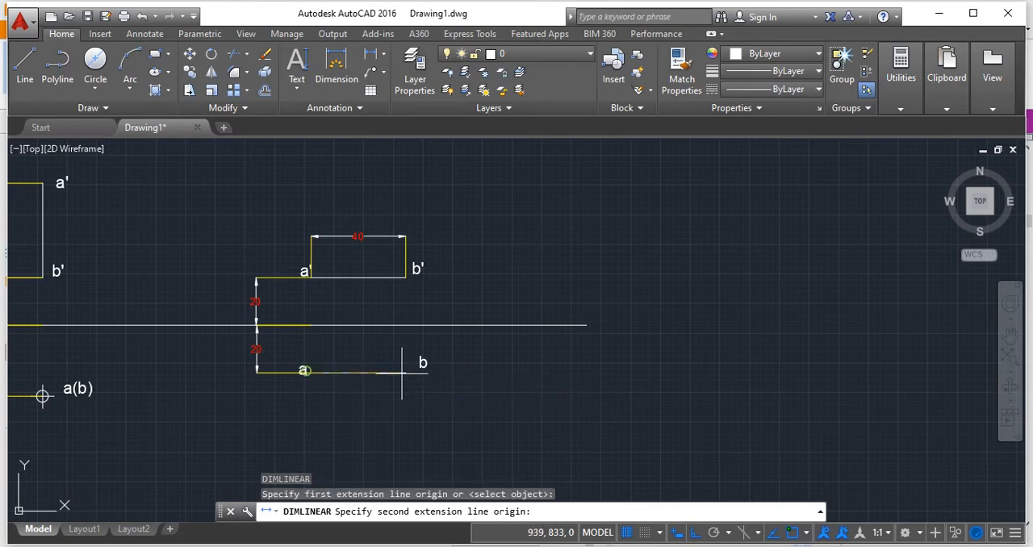
{"action": "left_click", "coordinate": [406, 373]}
{"action": "left_click", "coordinate": [407, 426]}
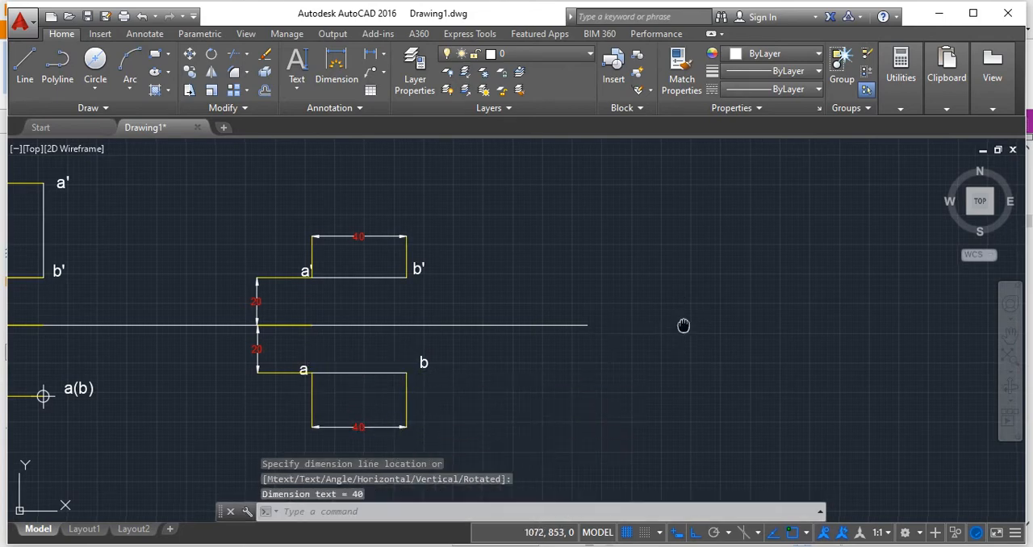
{"action": "middle_click_drag", "start_coordinate": [480, 351], "coordinate": [571, 334]}
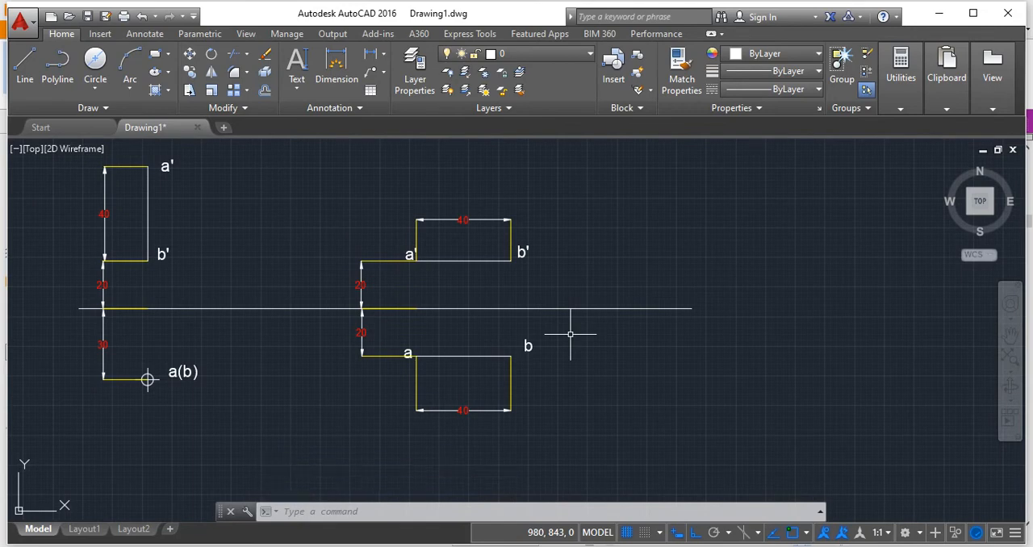
Switch to the Foxit Reader slides and examine case 3, the projections of a line inclined to HP and parallel to VP.
{"action": "key", "text": "alt+Tab"}
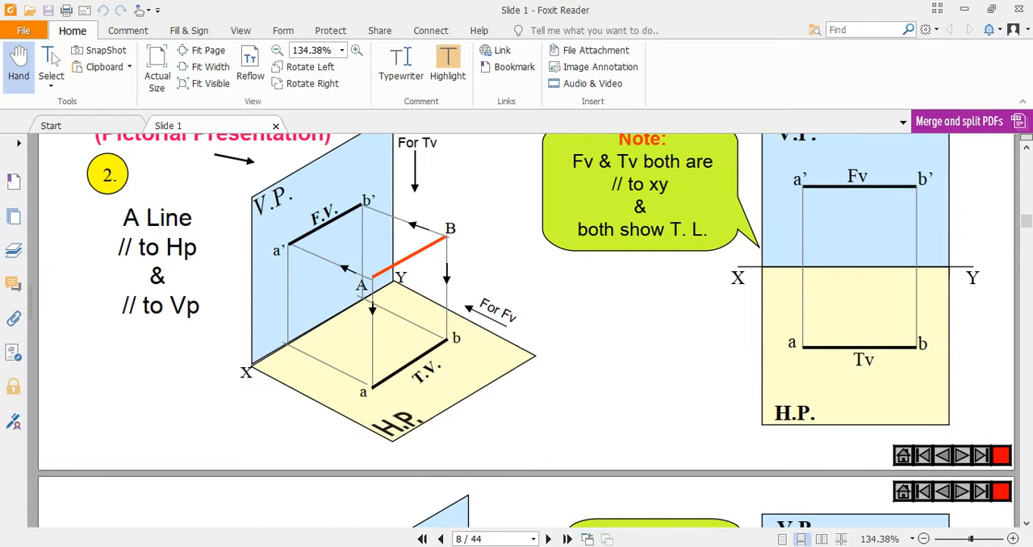
{"action": "mouse_move", "coordinate": [461, 519]}
{"action": "left_click", "coordinate": [369, 500]}
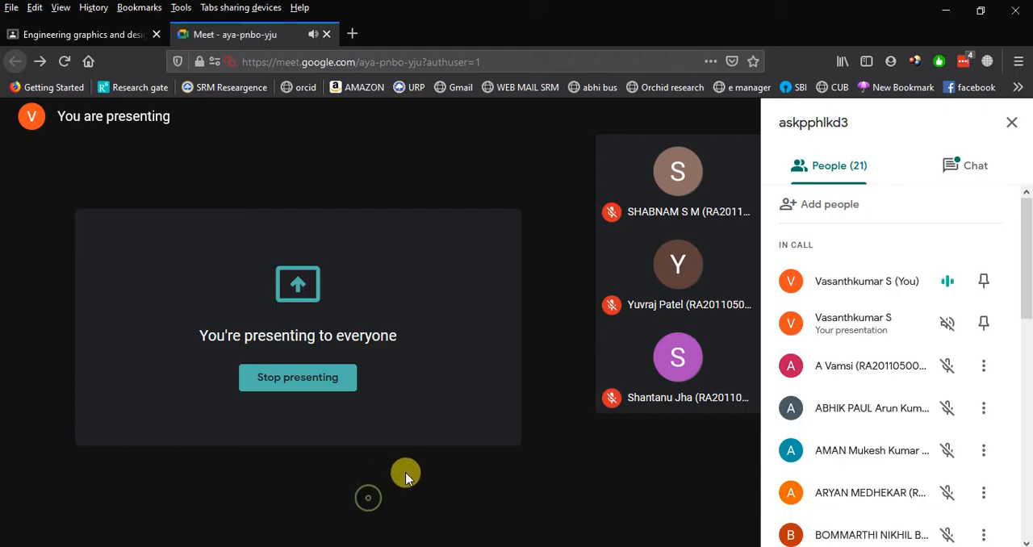
{"action": "scroll", "coordinate": [824, 417], "scroll_direction": "down", "scroll_amount": 8}
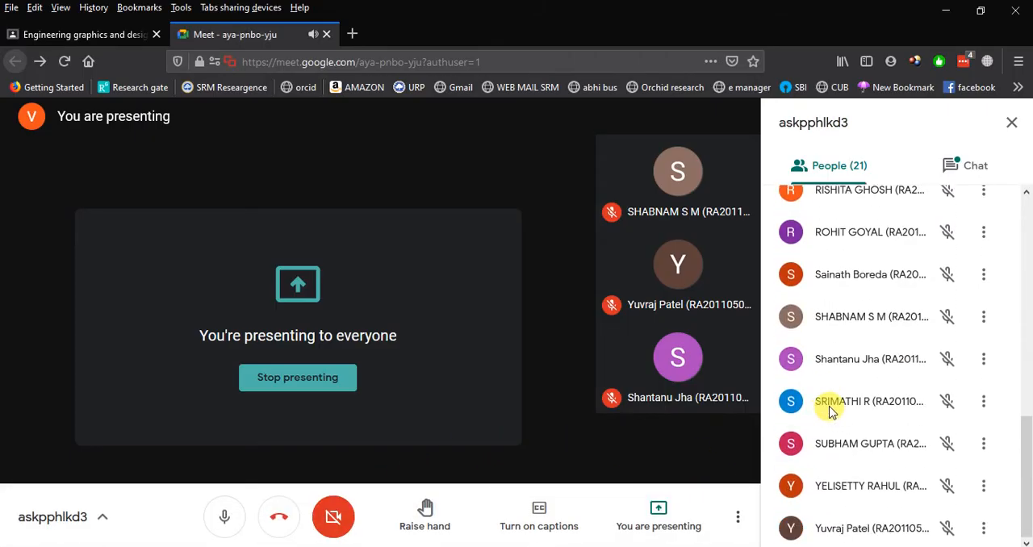
{"action": "mouse_move", "coordinate": [574, 542]}
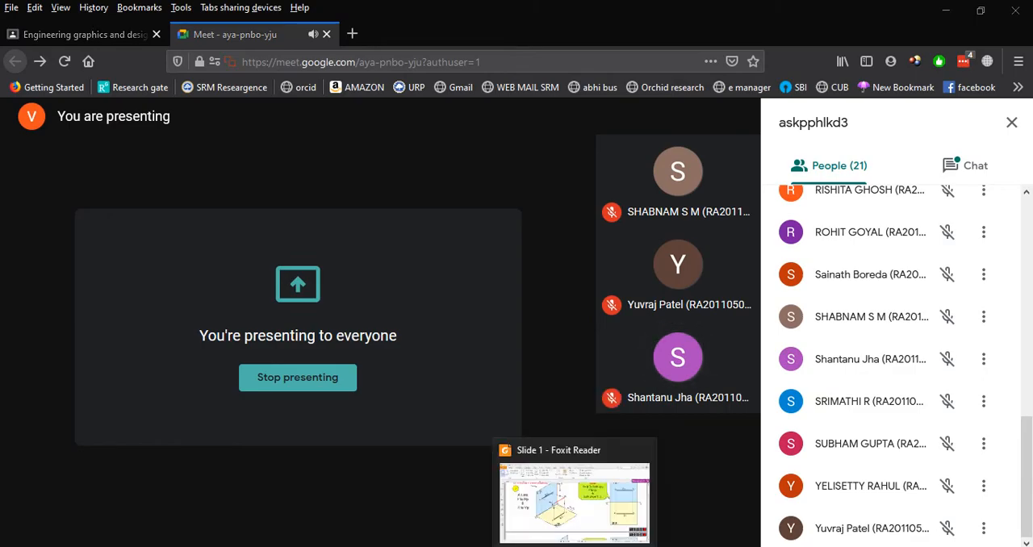
{"action": "left_click", "coordinate": [573, 500]}
{"action": "scroll", "coordinate": [622, 355], "scroll_direction": "down", "scroll_amount": 5}
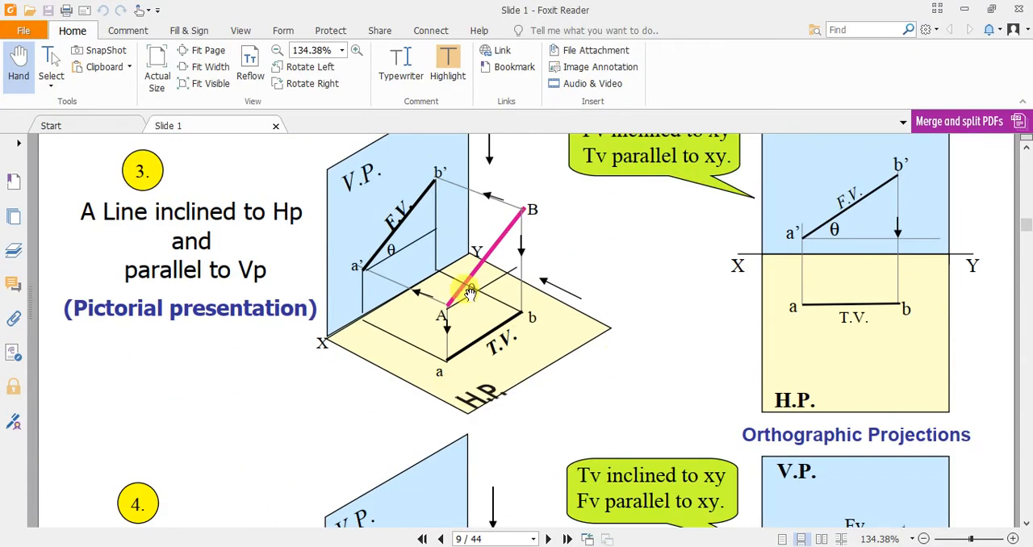
{"action": "middle_click", "coordinate": [651, 258]}
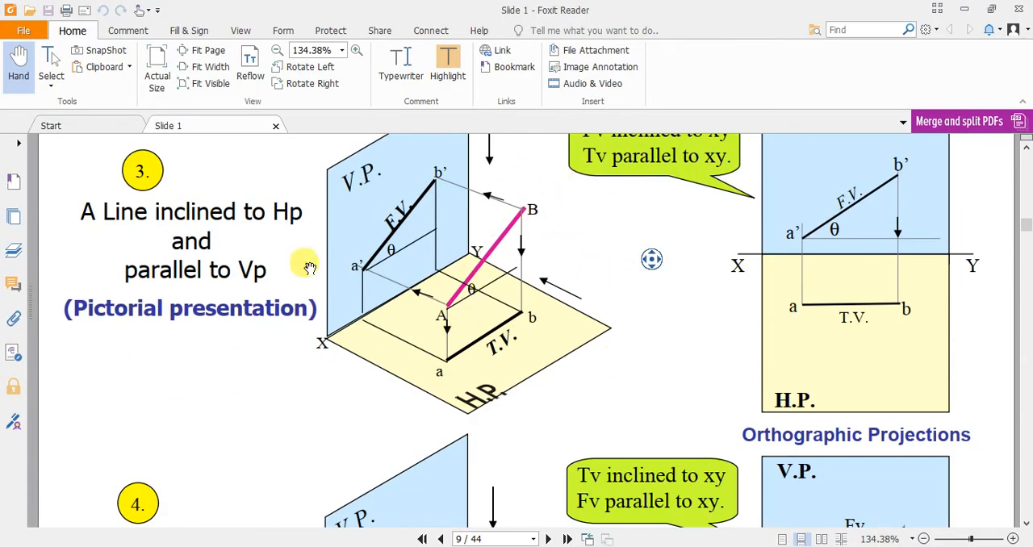
{"action": "scroll", "coordinate": [253, 268], "scroll_direction": "down", "scroll_amount": 5}
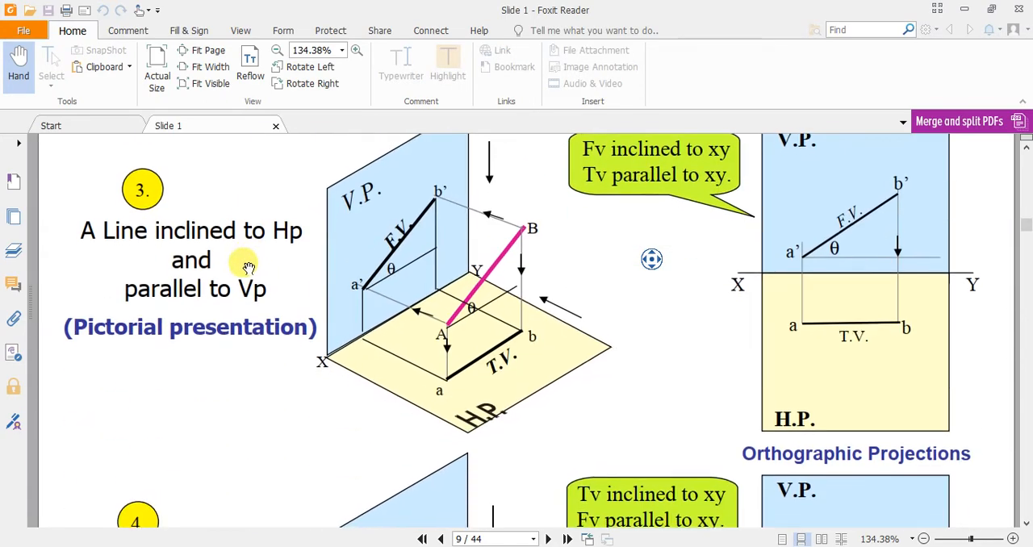
{"action": "left_click", "coordinate": [249, 265]}
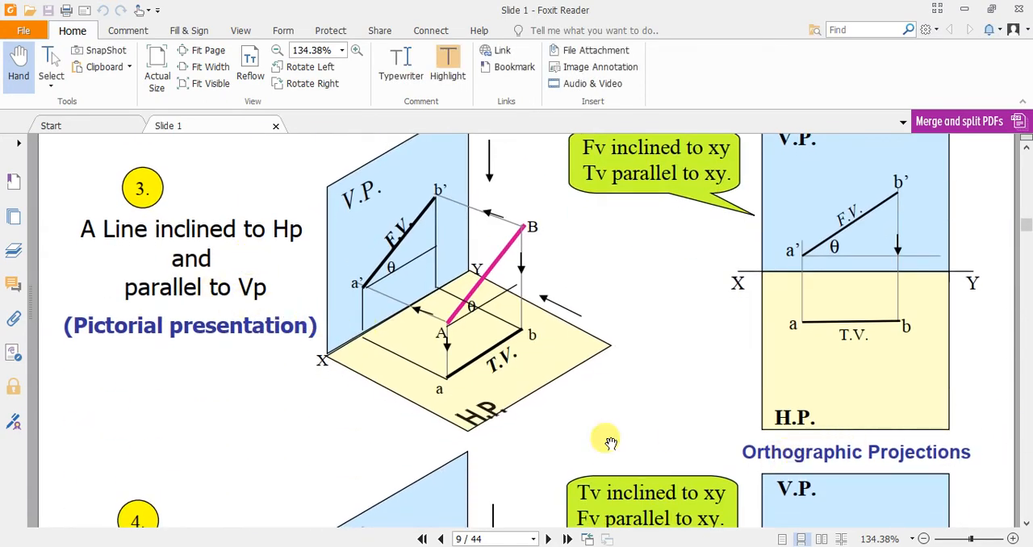
{"action": "key", "text": "alt+Tab"}
{"action": "key", "text": "alt+Tab"}
{"action": "scroll", "coordinate": [355, 347], "scroll_direction": "up", "scroll_amount": 1}
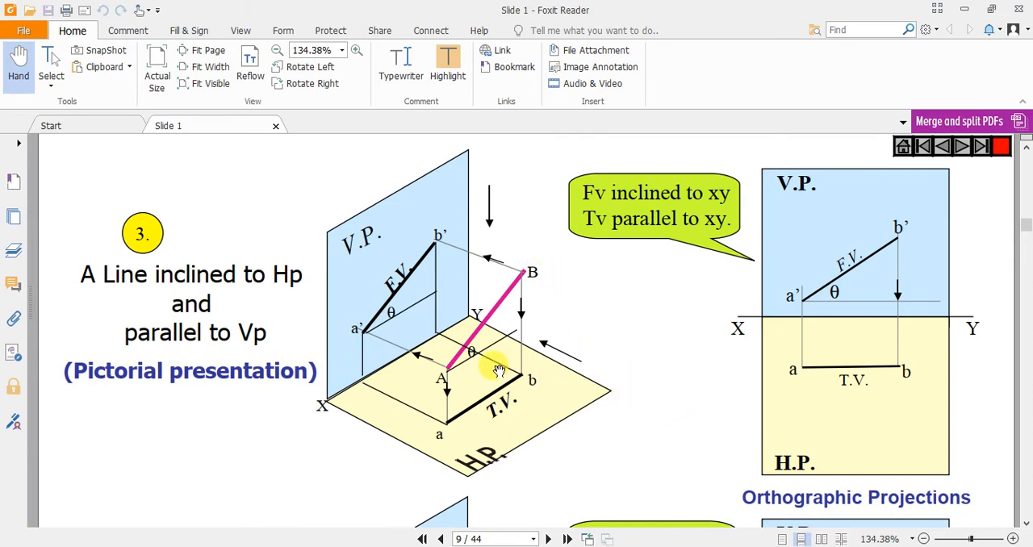
{"action": "scroll", "coordinate": [498, 370], "scroll_direction": "up", "scroll_amount": 2}
{"action": "scroll", "coordinate": [484, 357], "scroll_direction": "down", "scroll_amount": 3}
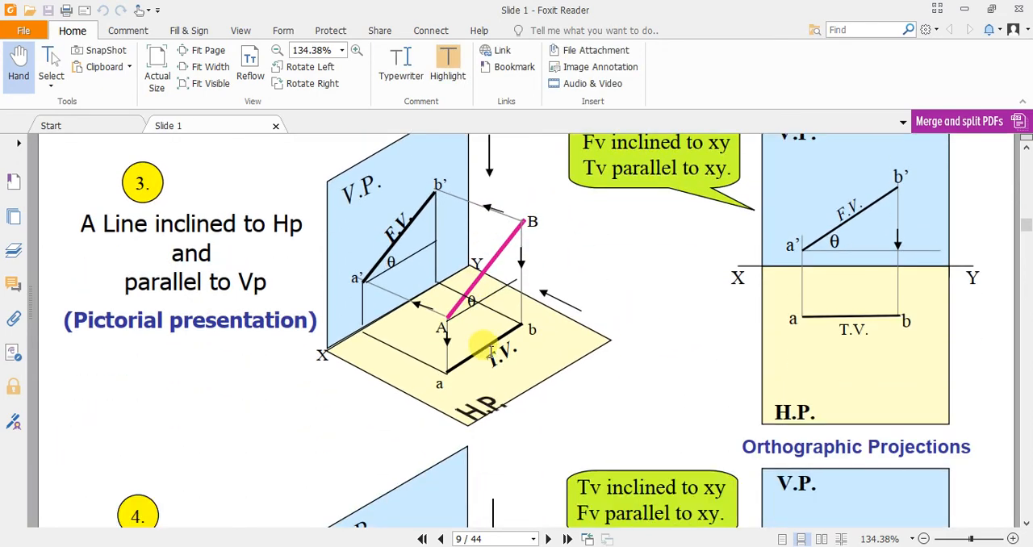
Switch to AutoCAD and stretch the XY line's free end farther right, beyond the views of the line parallel to both planes.
{"action": "key", "text": "alt+Tab"}
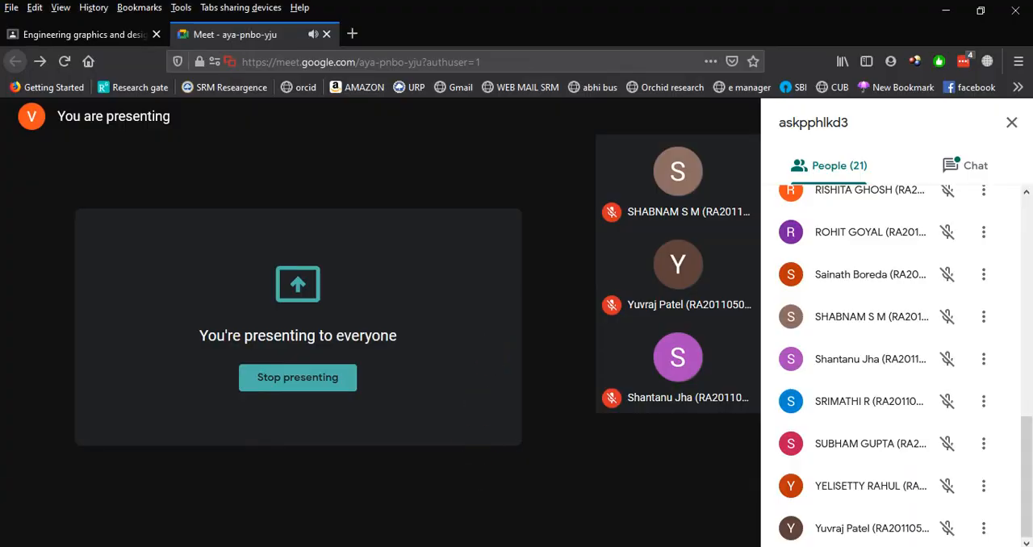
{"action": "key", "text": "alt+Tab"}
{"action": "middle_click_drag", "start_coordinate": [663, 379], "coordinate": [472, 388]}
{"action": "left_click", "coordinate": [474, 317]}
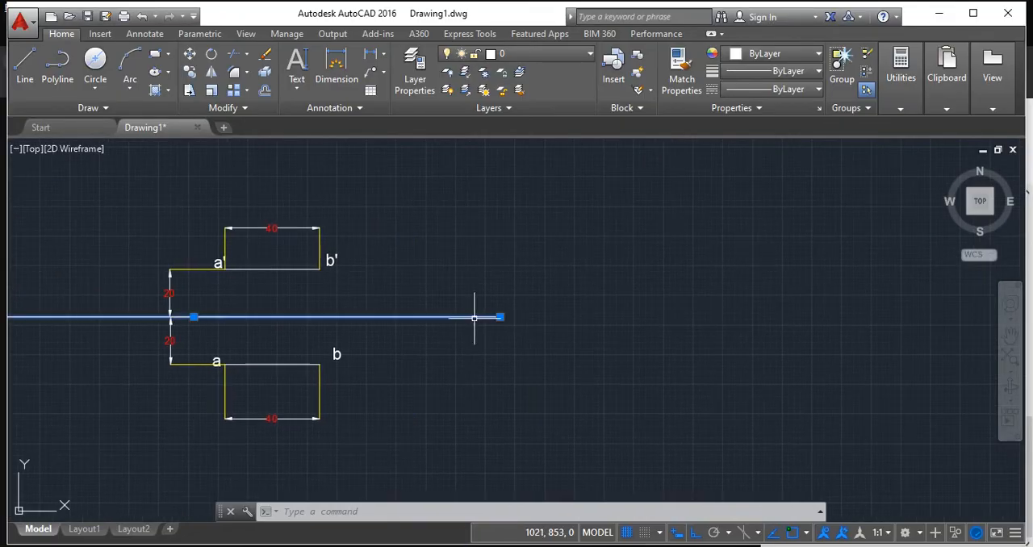
{"action": "left_click", "coordinate": [500, 317]}
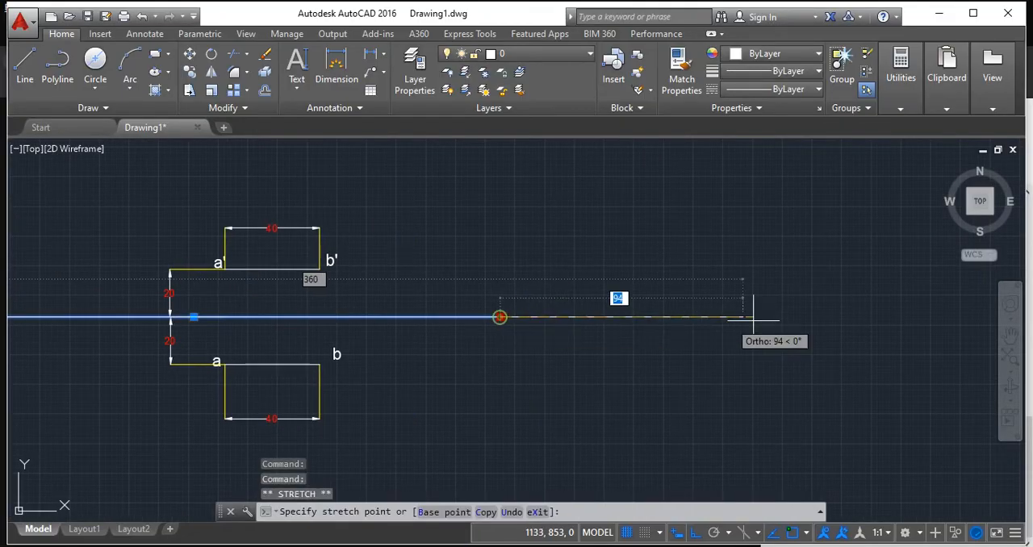
{"action": "left_click", "coordinate": [925, 317]}
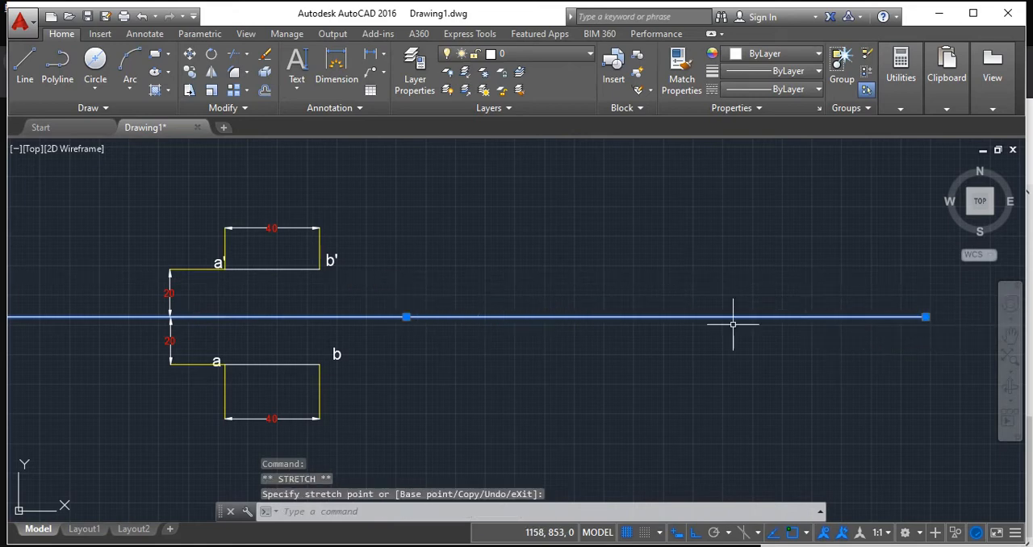
{"action": "middle_click_drag", "start_coordinate": [724, 369], "coordinate": [560, 388]}
{"action": "key", "text": "Return"}
{"action": "key", "text": "alt+Tab"}
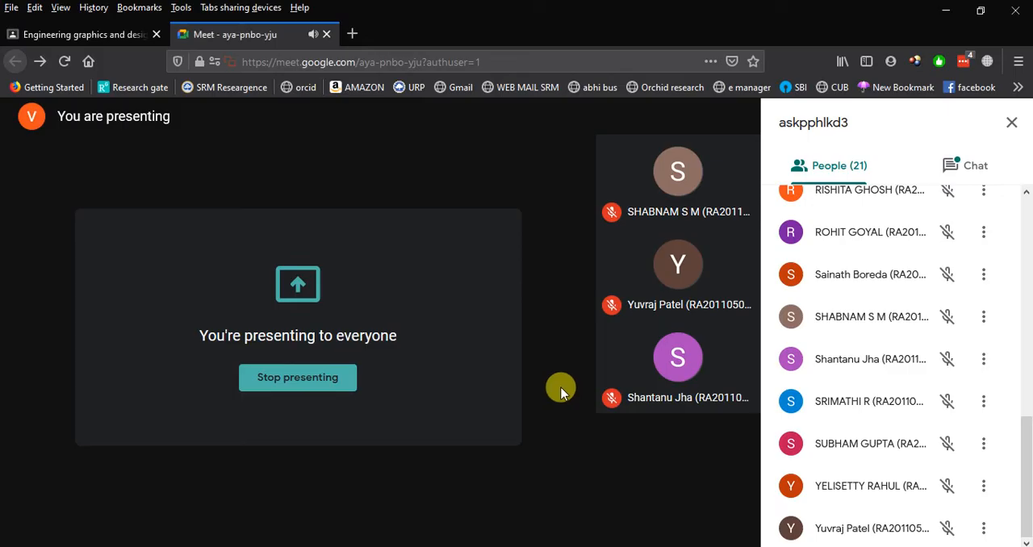
{"action": "key", "text": "alt+Tab"}
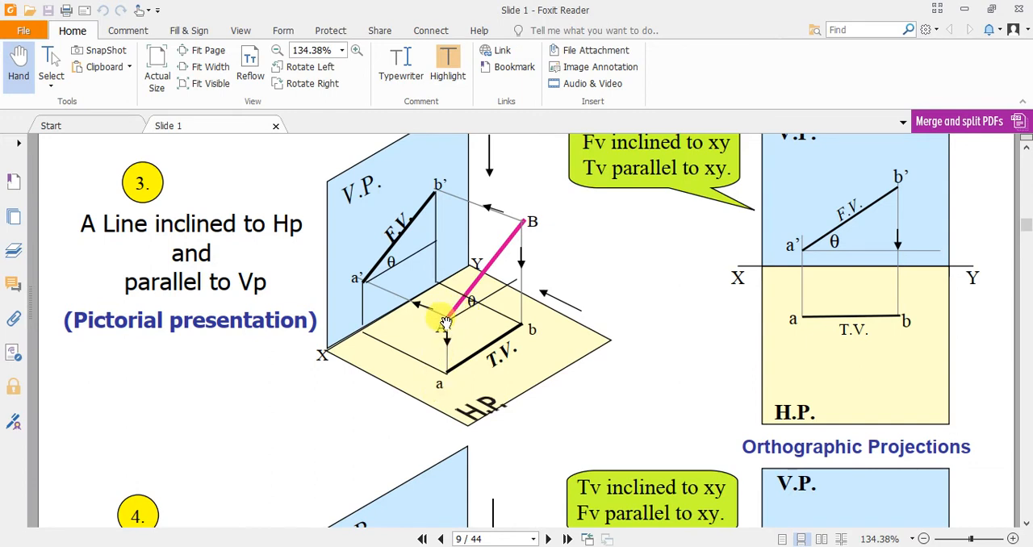
{"action": "key", "text": "alt+Tab"}
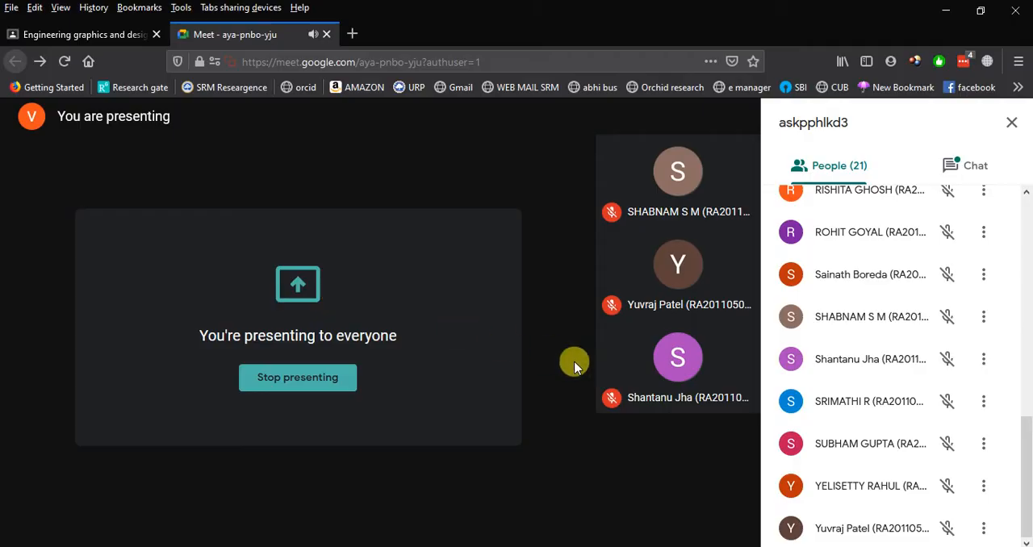
{"action": "left_click", "coordinate": [494, 546]}
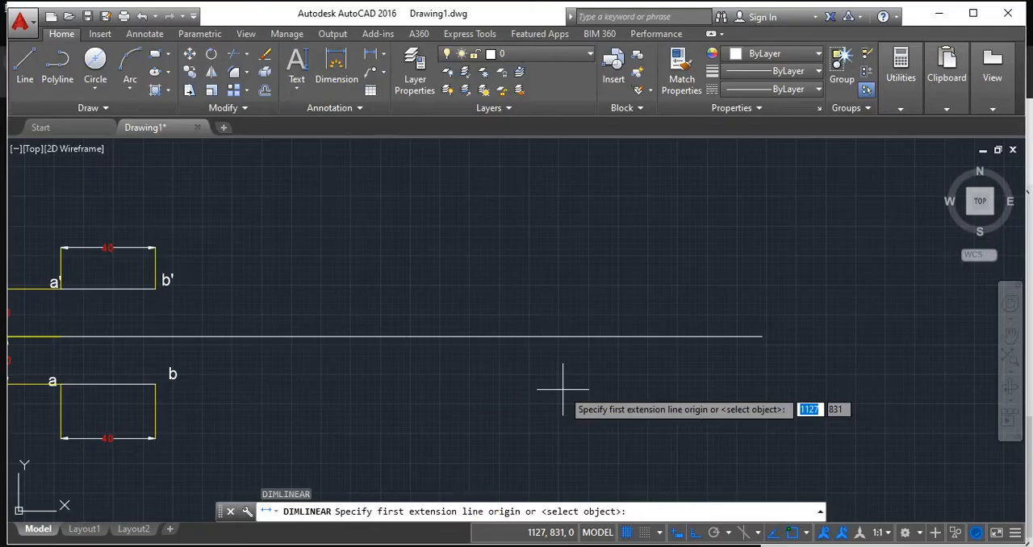
{"action": "left_click", "coordinate": [434, 334]}
{"action": "type", "text": "30"}
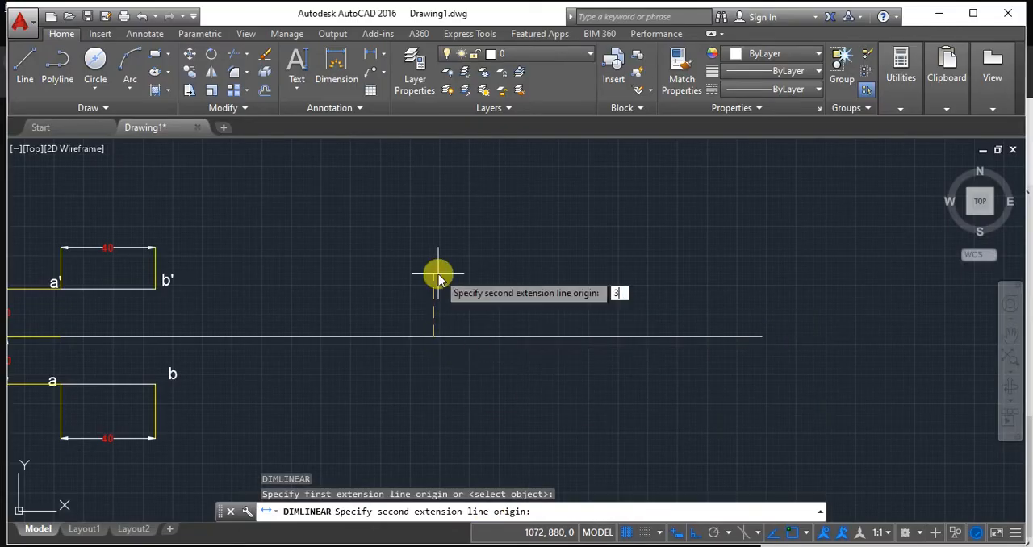
{"action": "key", "text": "Return"}
{"action": "key", "text": "Escape"}
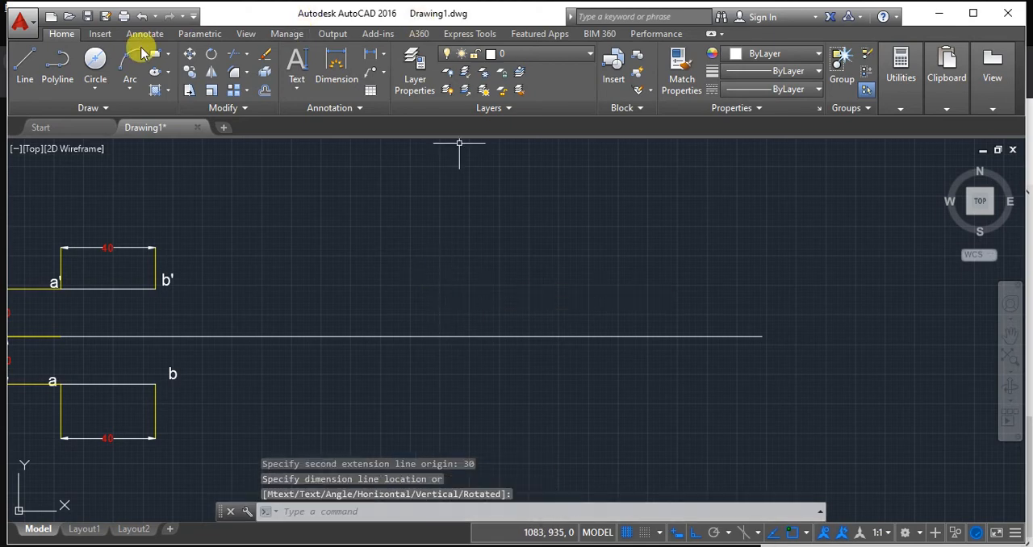
Draw a vertical line 30 units up from the XY line, continuing with a horizontal line about 130 units long to the right.
{"action": "left_click", "coordinate": [25, 65]}
{"action": "left_click", "coordinate": [436, 336]}
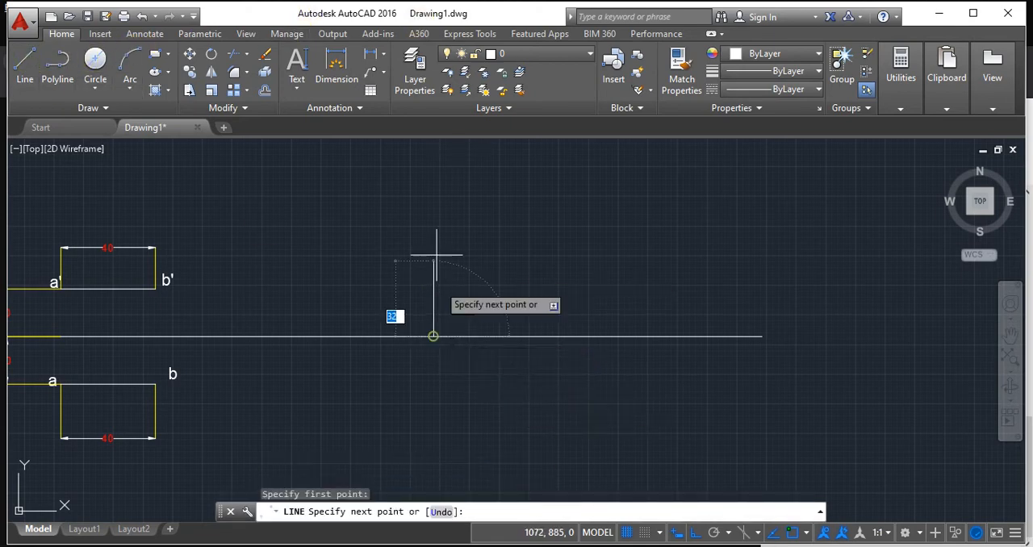
{"action": "type", "text": "30"}
{"action": "key", "text": "Return"}
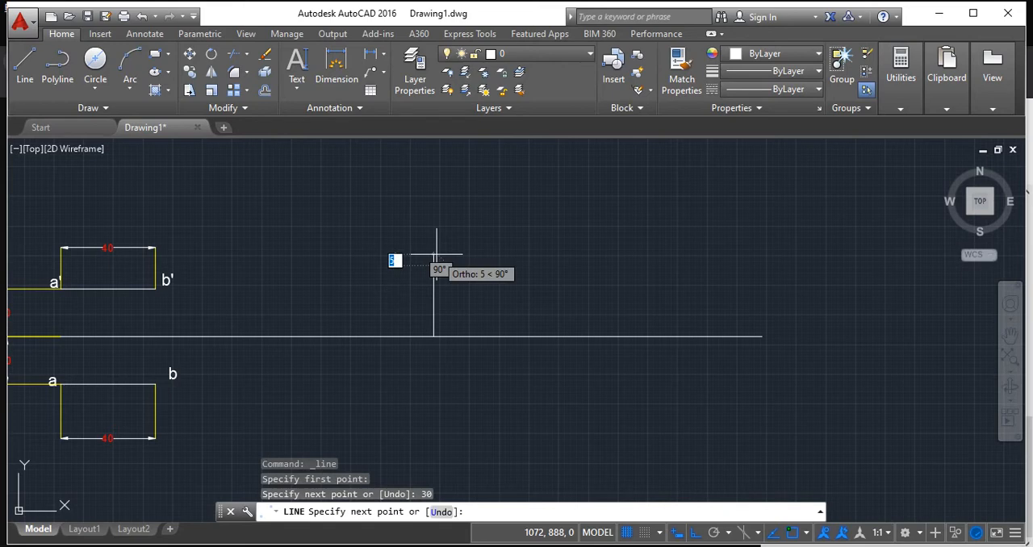
{"action": "left_click", "coordinate": [742, 242]}
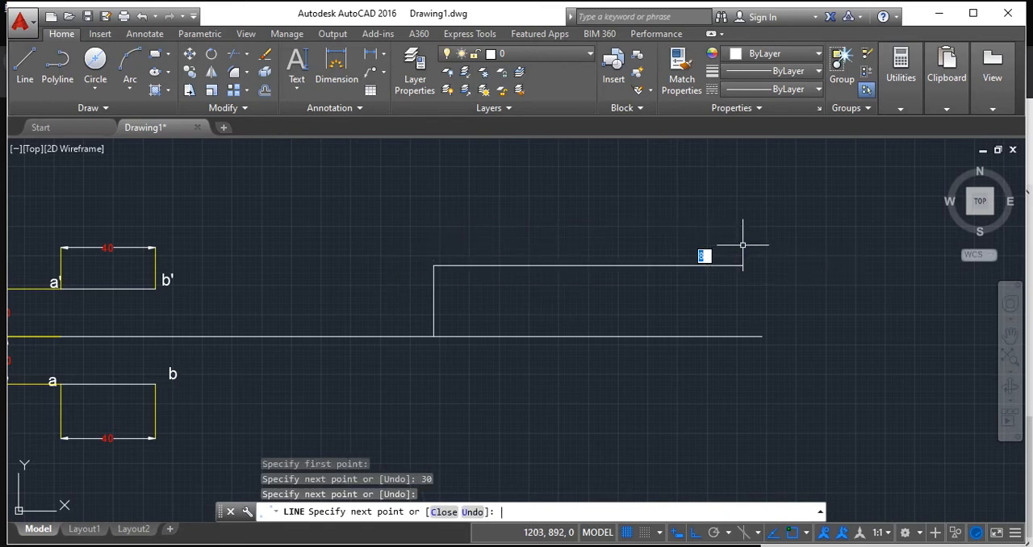
{"action": "key", "text": "Return"}
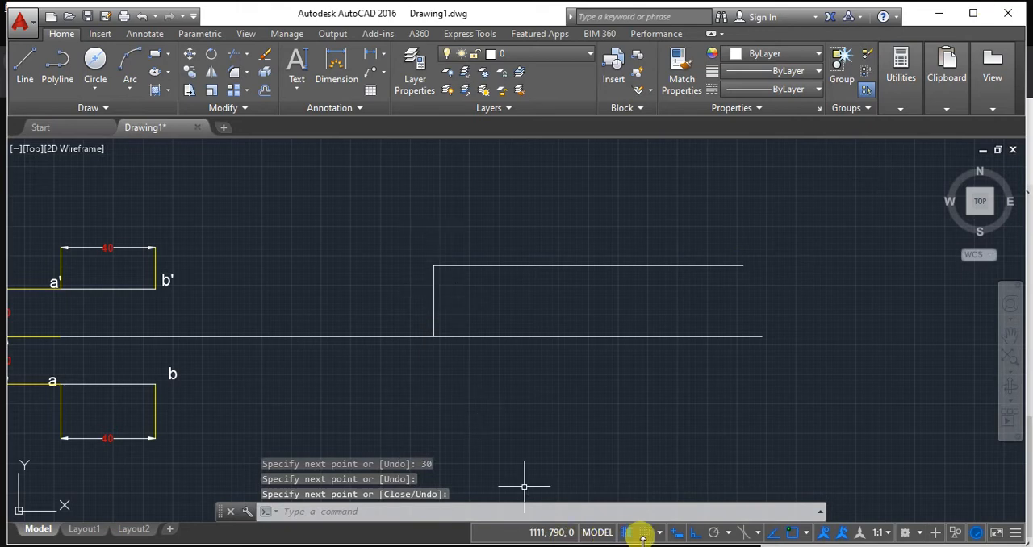
Turn Ortho off and draw the inclined front view line, 40 units long at 30°, from the vertical line's upper end.
{"action": "left_click", "coordinate": [685, 533]}
{"action": "middle_click_drag", "start_coordinate": [661, 385], "coordinate": [611, 415]}
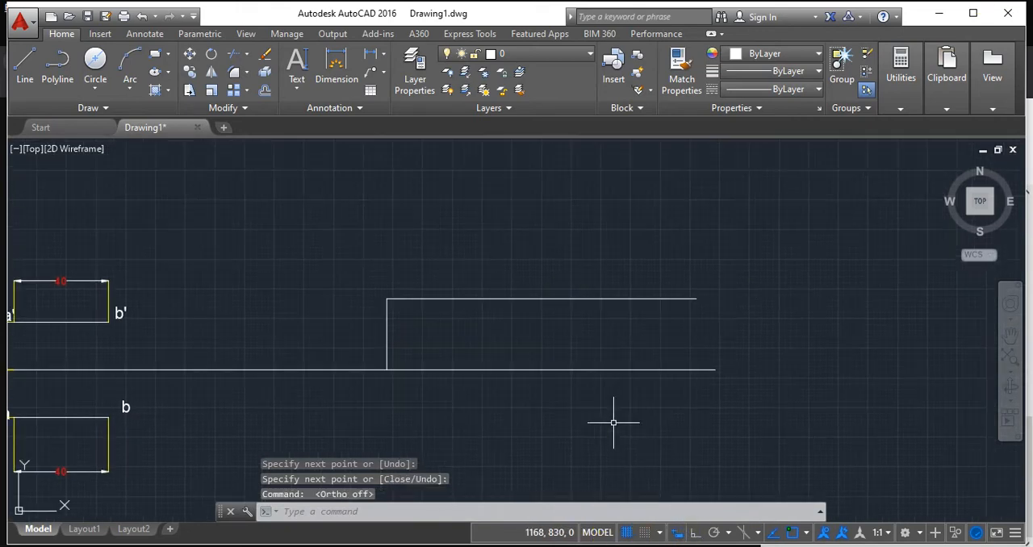
{"action": "left_click", "coordinate": [25, 61]}
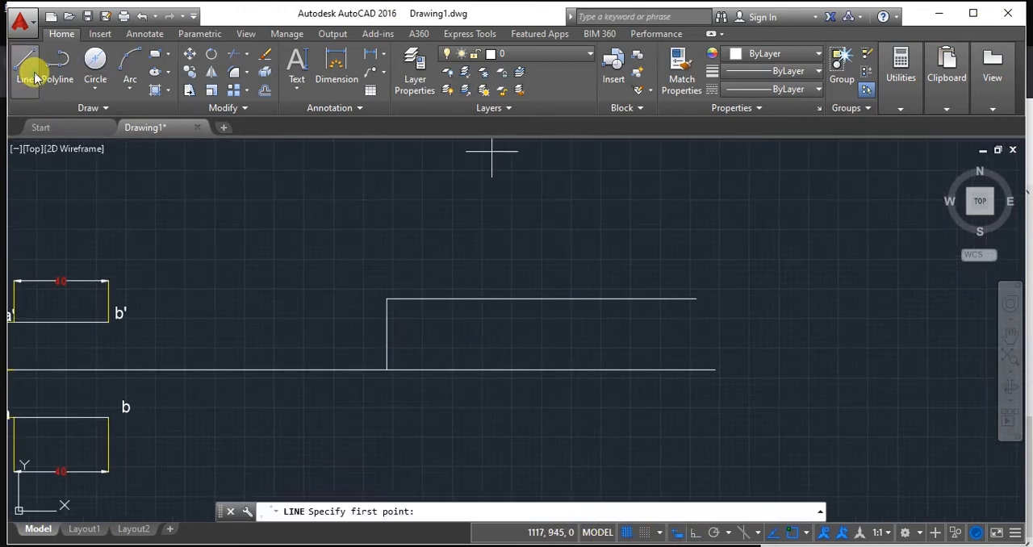
{"action": "left_click", "coordinate": [387, 299]}
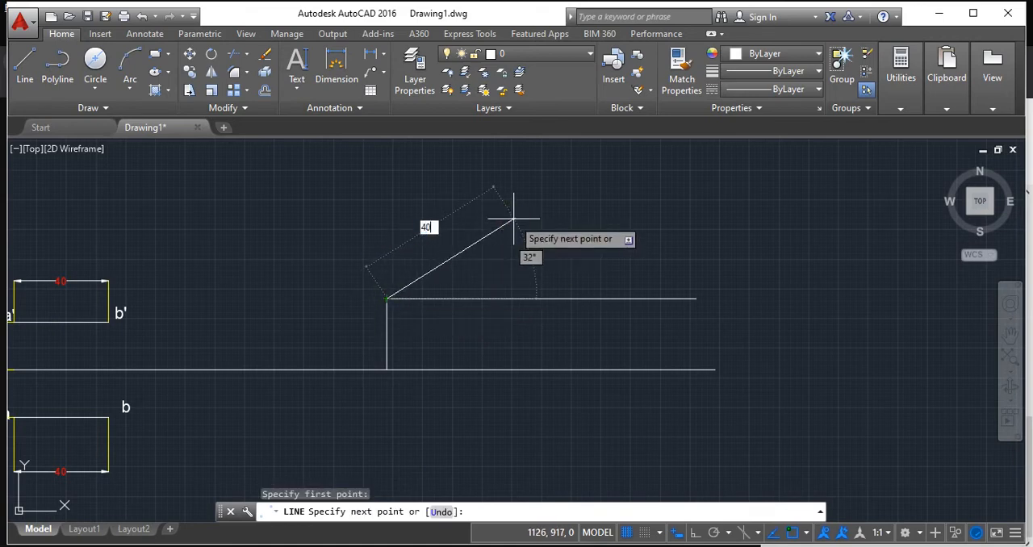
{"action": "key", "text": "Tab"}
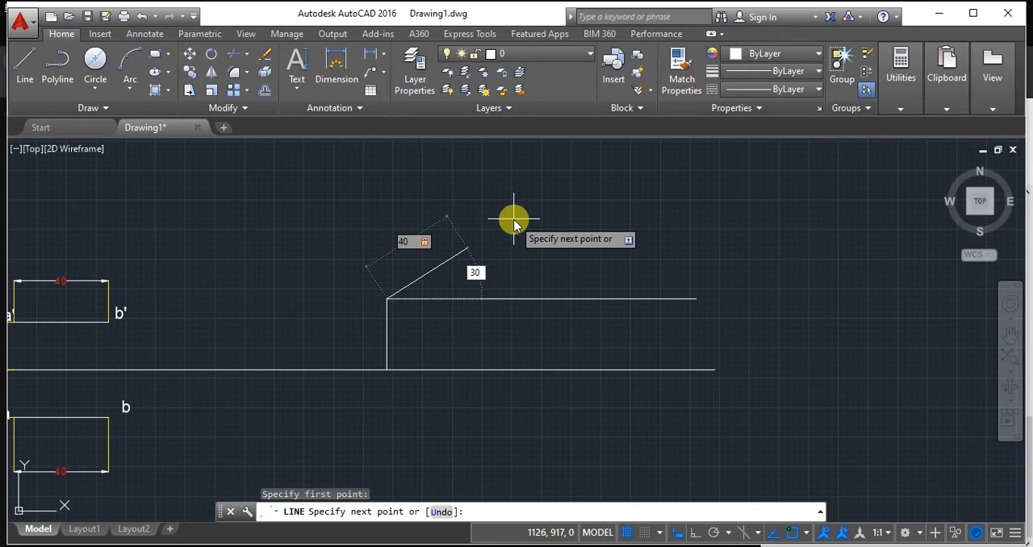
{"action": "type", "text": "30"}
{"action": "key", "text": "Return"}
{"action": "key", "text": "Return"}
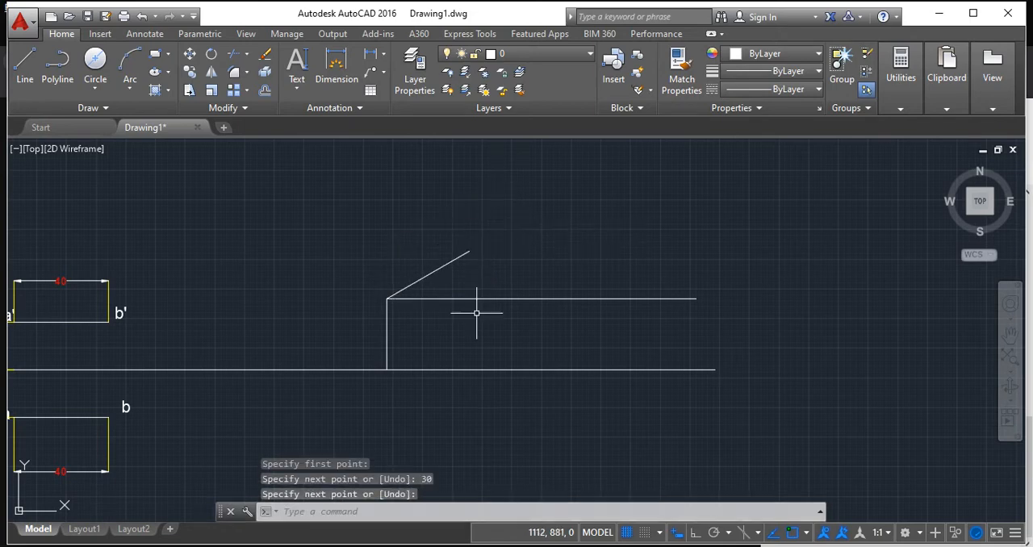
Replace the long horizontal line at the inclined line's lower end with a horizontal reference line about 18 units long.
{"action": "left_click", "coordinate": [460, 298]}
{"action": "key", "text": "Delete"}
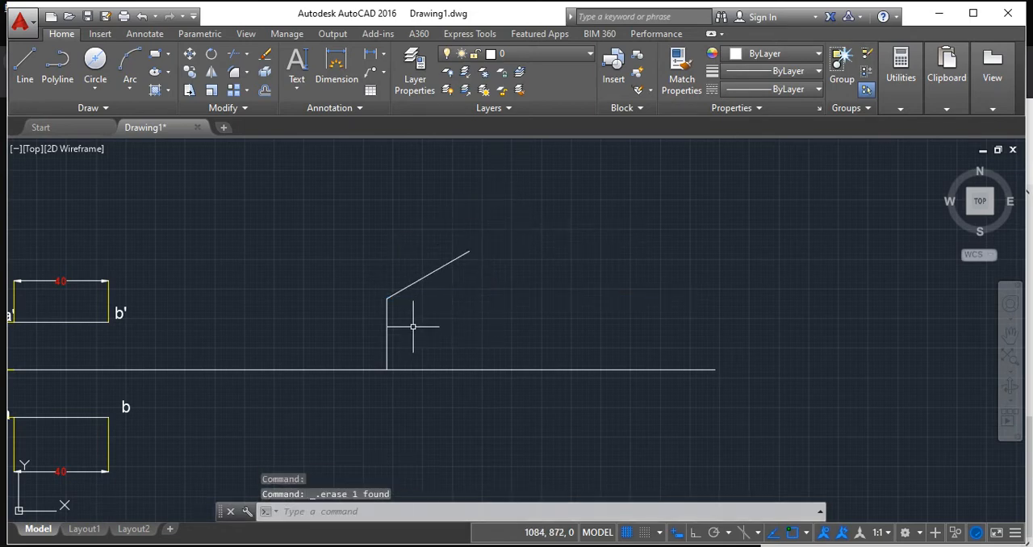
{"action": "scroll", "coordinate": [407, 321], "scroll_direction": "up", "scroll_amount": 4}
{"action": "scroll", "coordinate": [383, 320], "scroll_direction": "down", "scroll_amount": 2}
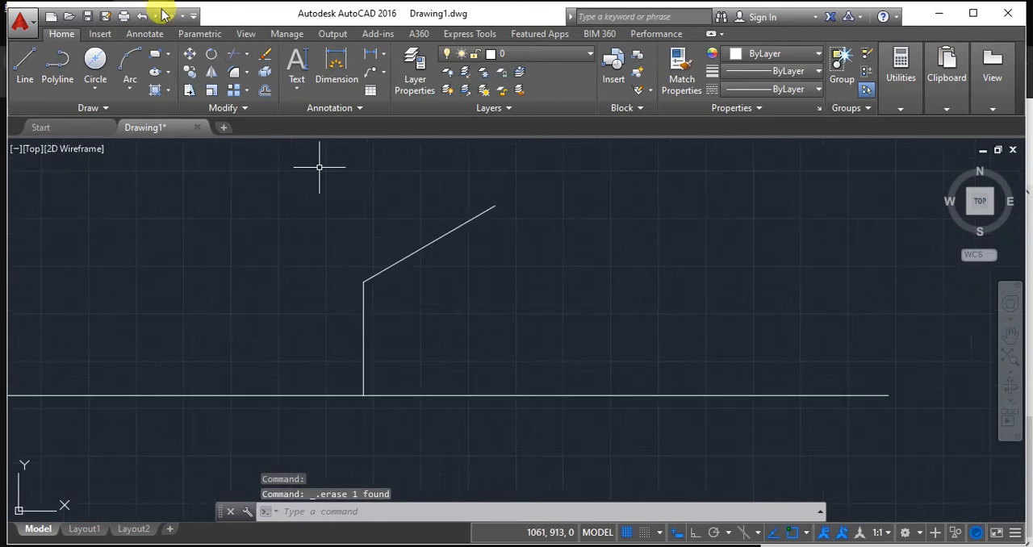
{"action": "left_click", "coordinate": [25, 64]}
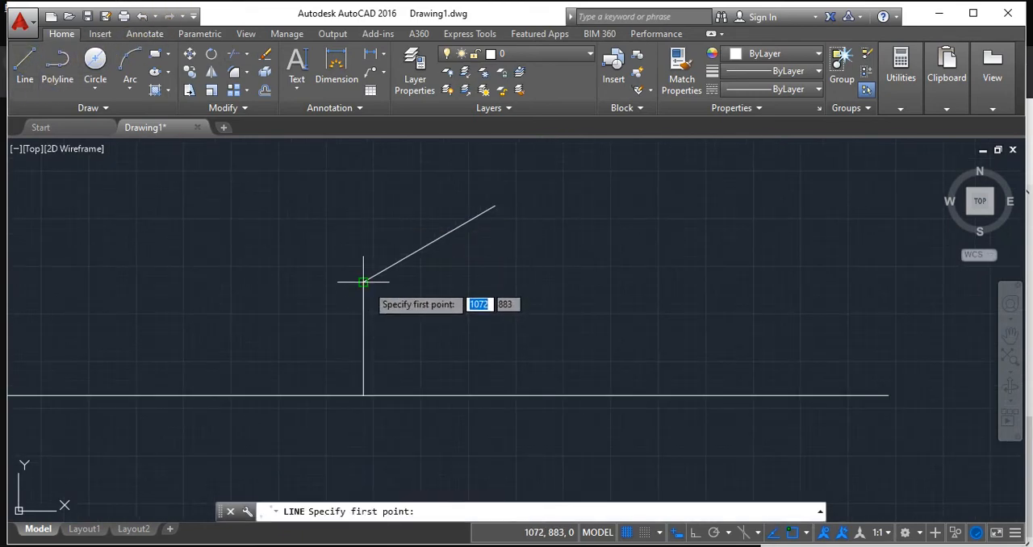
{"action": "left_click", "coordinate": [364, 281]}
{"action": "key", "text": "Return"}
{"action": "type", "text": ".TR"}
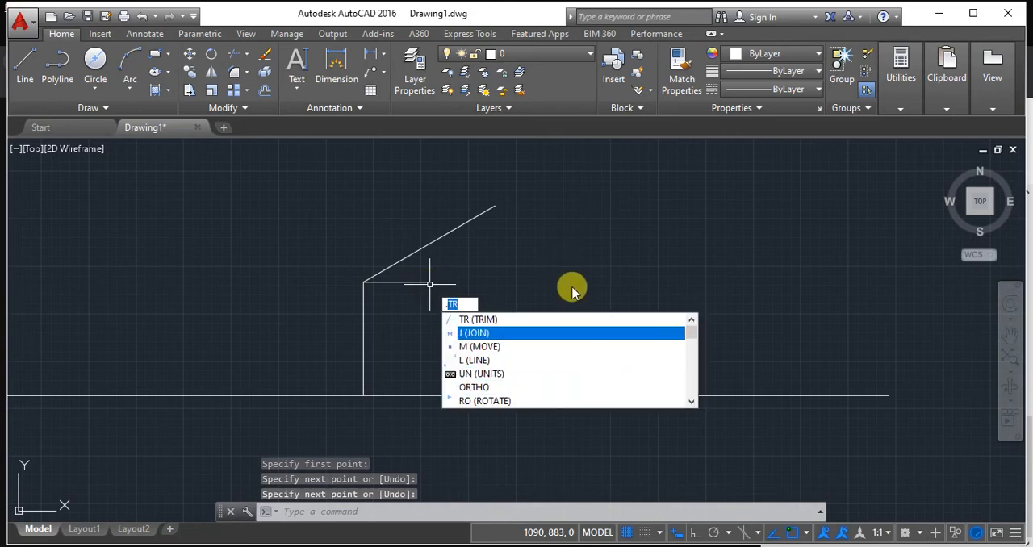
{"action": "key", "text": "Escape"}
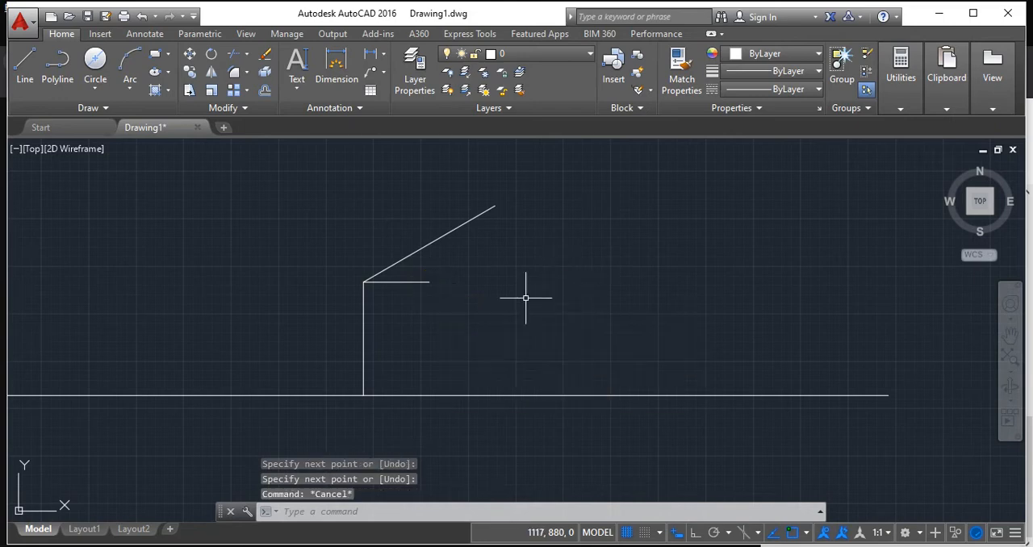
{"action": "mouse_move", "coordinate": [439, 309]}
{"action": "middle_mouse_down"}
{"action": "mouse_move", "coordinate": [489, 258]}
{"action": "mouse_move", "coordinate": [510, 215]}
{"action": "middle_mouse_up"}
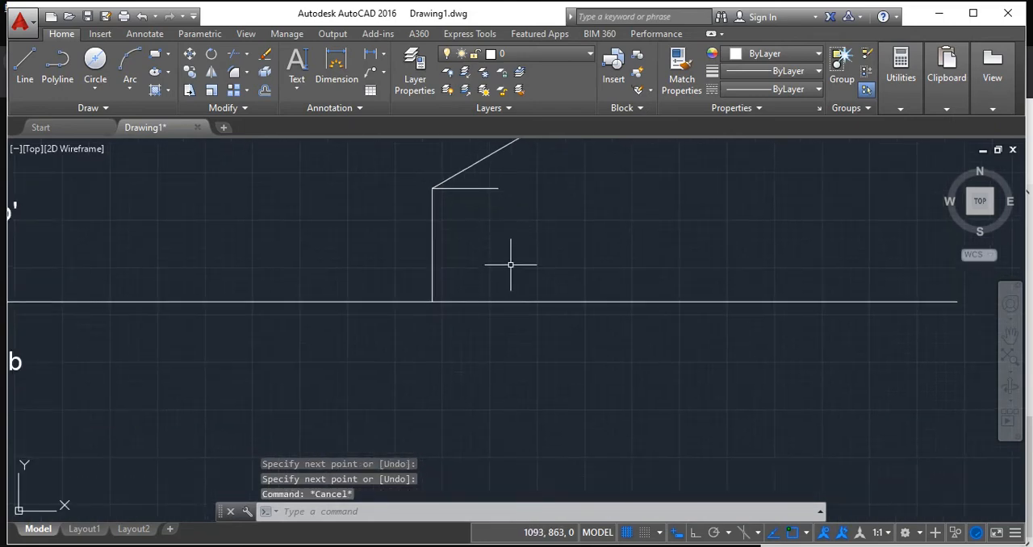
Draw a vertical projector 90 units long straight down from the inclined front view line's upper end, crossing the XY line.
{"action": "middle_click_drag", "start_coordinate": [511, 265], "coordinate": [468, 281]}
{"action": "scroll", "coordinate": [467, 284], "scroll_direction": "down", "scroll_amount": 2}
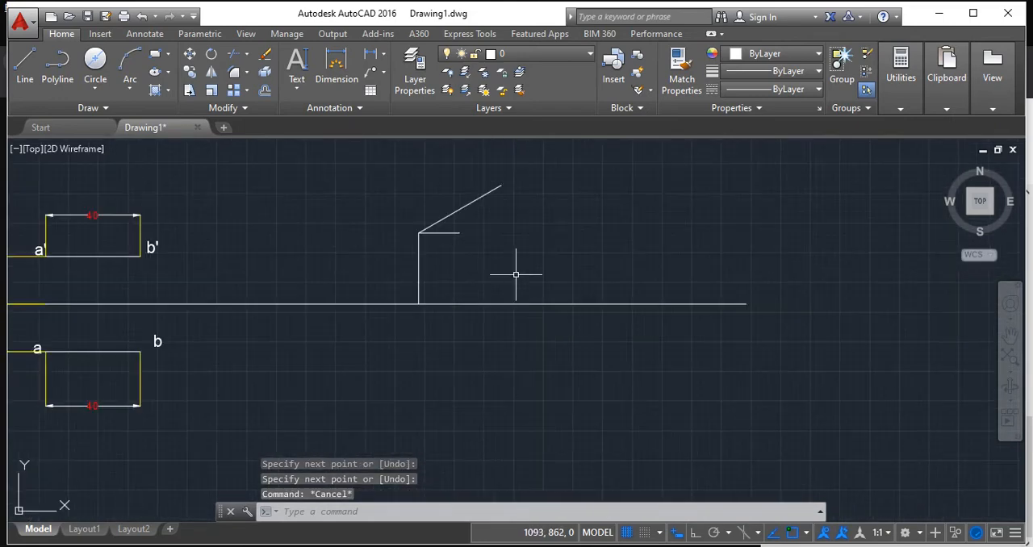
{"action": "left_click", "coordinate": [22, 62]}
{"action": "left_click", "coordinate": [453, 193]}
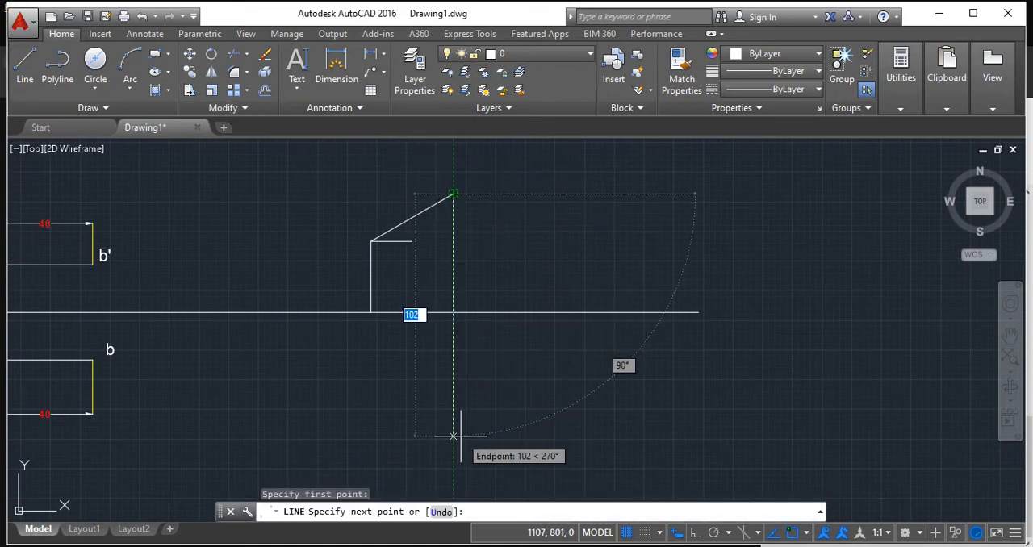
{"action": "type", "text": "90"}
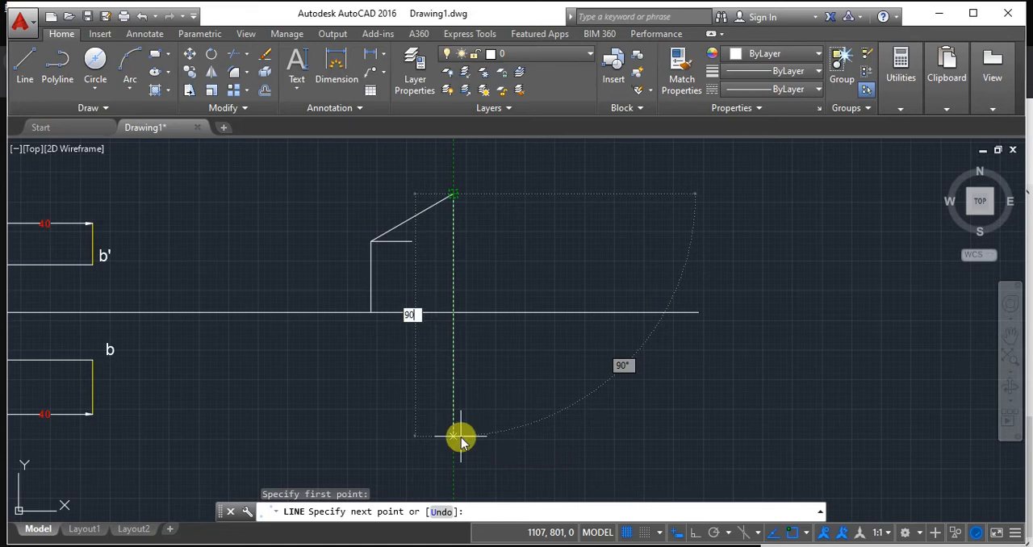
{"action": "key", "text": "Tab"}
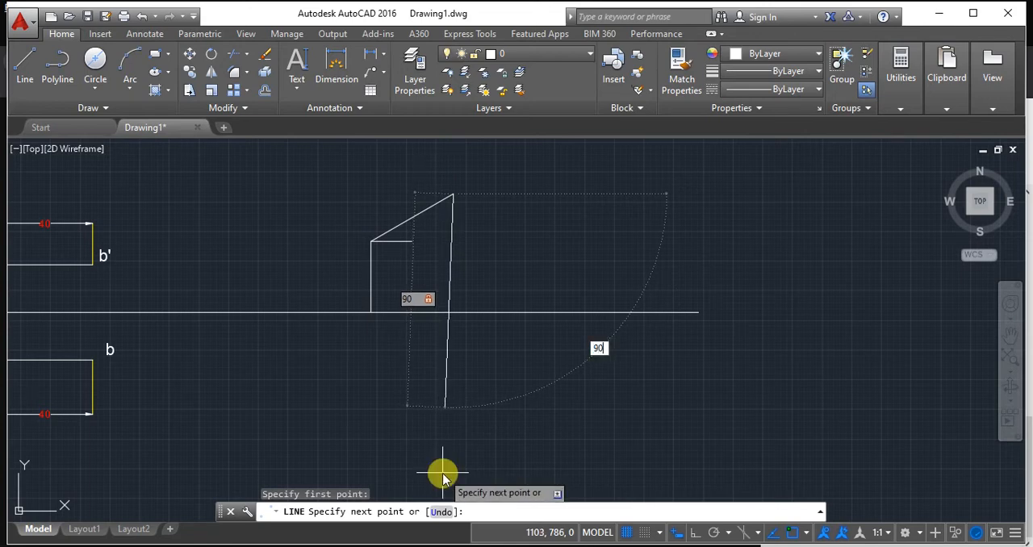
{"action": "key", "text": "Return"}
{"action": "key", "text": "Escape"}
{"action": "scroll", "coordinate": [488, 373], "scroll_direction": "up", "scroll_amount": 3}
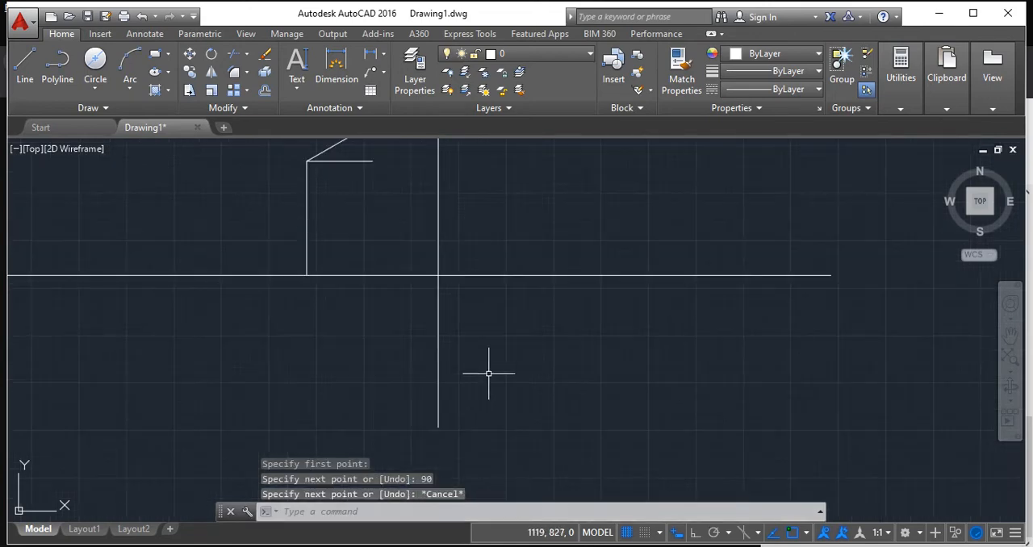
Stretch the lower end of the vertical line under the inclined line's lower end below XY, to a total length of 90 units.
{"action": "middle_click_drag", "start_coordinate": [488, 374], "coordinate": [548, 376]}
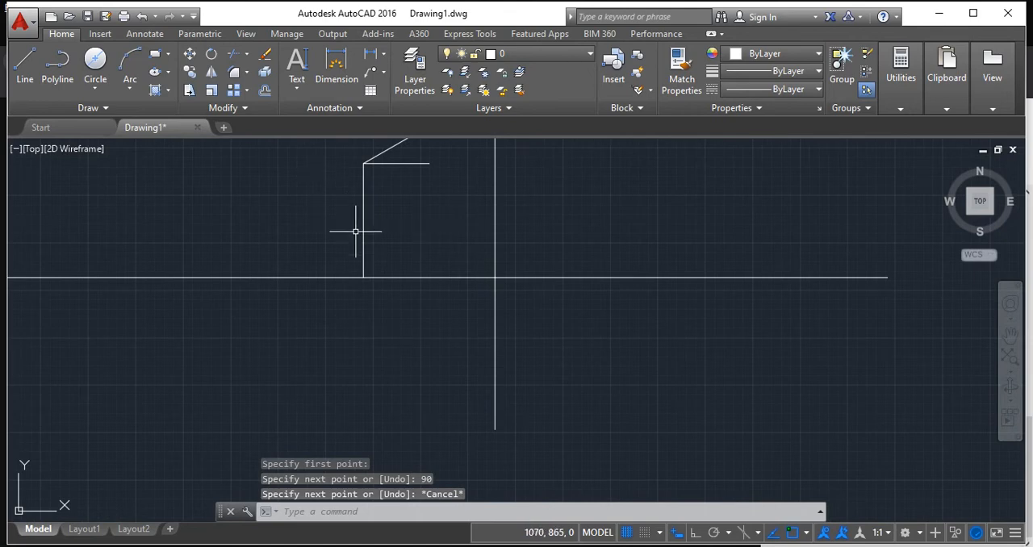
{"action": "left_click", "coordinate": [363, 191]}
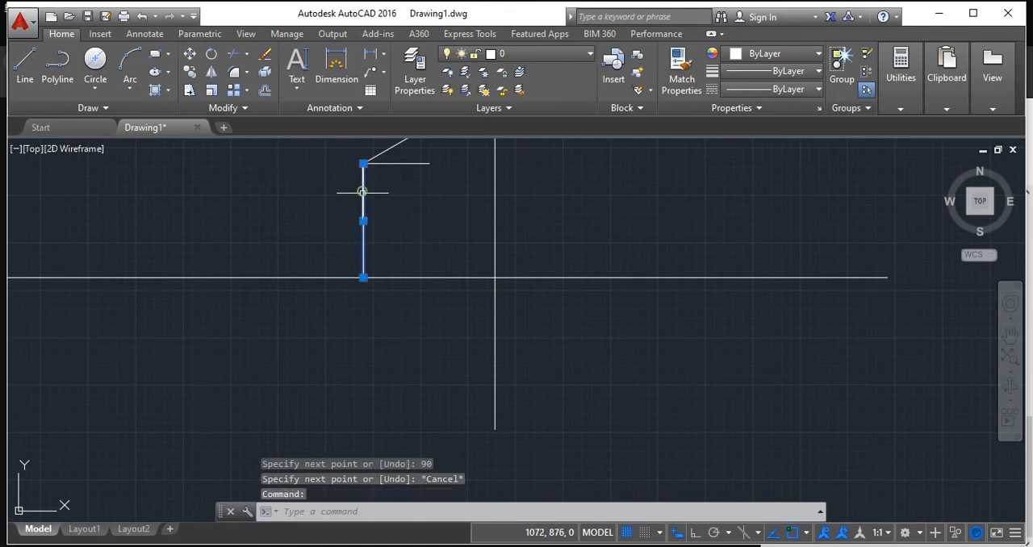
{"action": "left_click", "coordinate": [363, 278]}
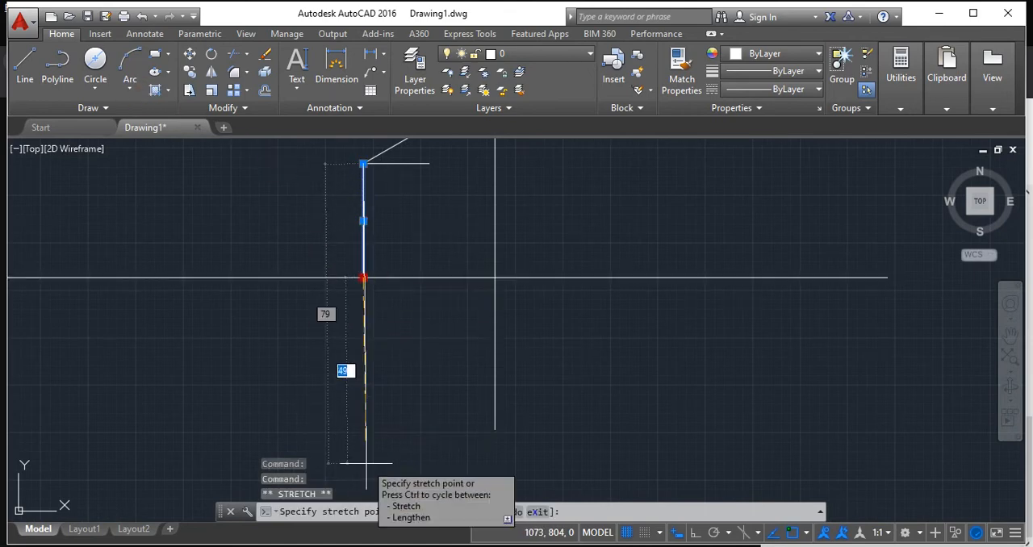
{"action": "type", "text": "90"}
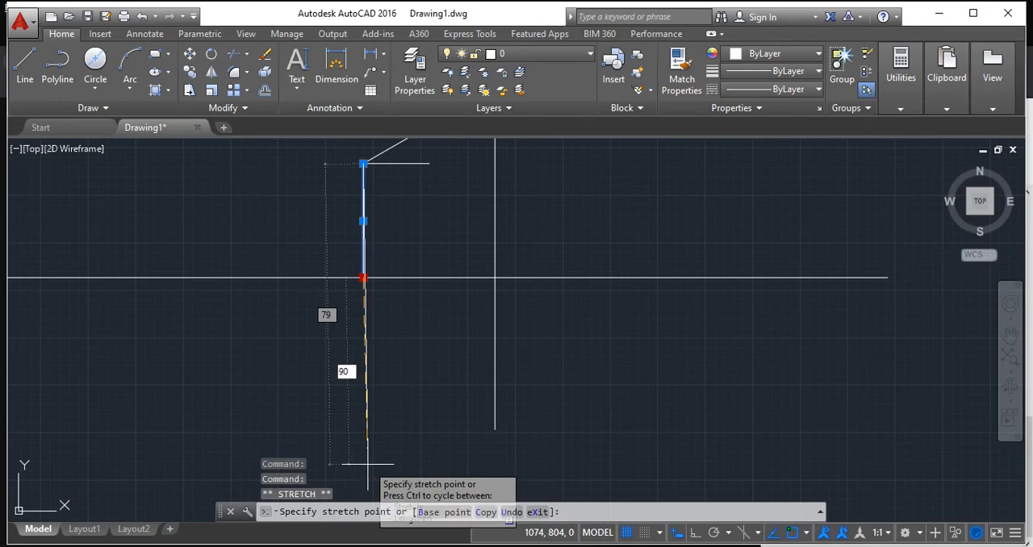
{"action": "key", "text": "Tab"}
{"action": "key", "text": "Return"}
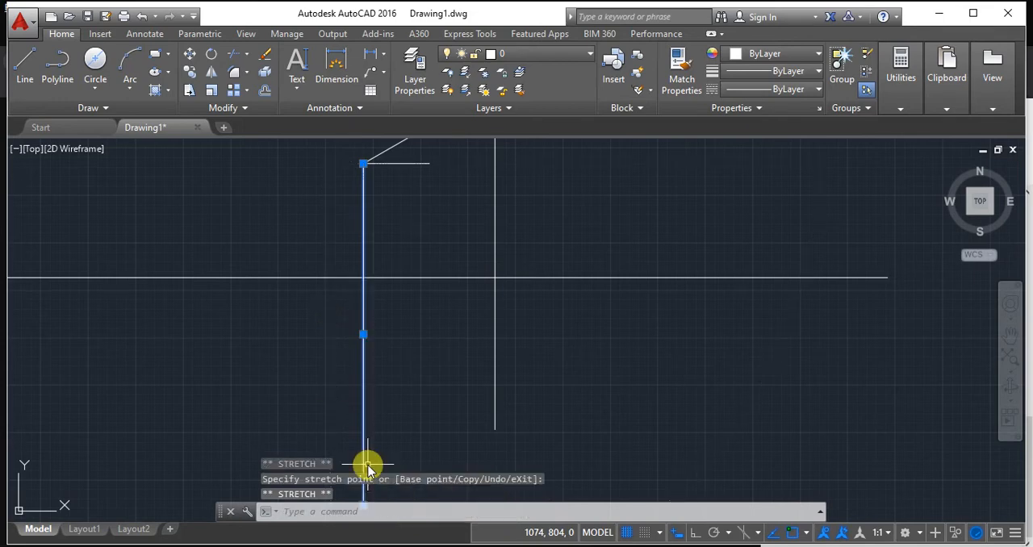
Switch to the Foxit Reader slide to check the top view of a line inclined to HP and parallel to VP, and return to AutoCAD.
{"action": "type", "text": "l"}
{"action": "key", "text": "Return"}
{"action": "middle_click_drag", "start_coordinate": [573, 377], "coordinate": [533, 382]}
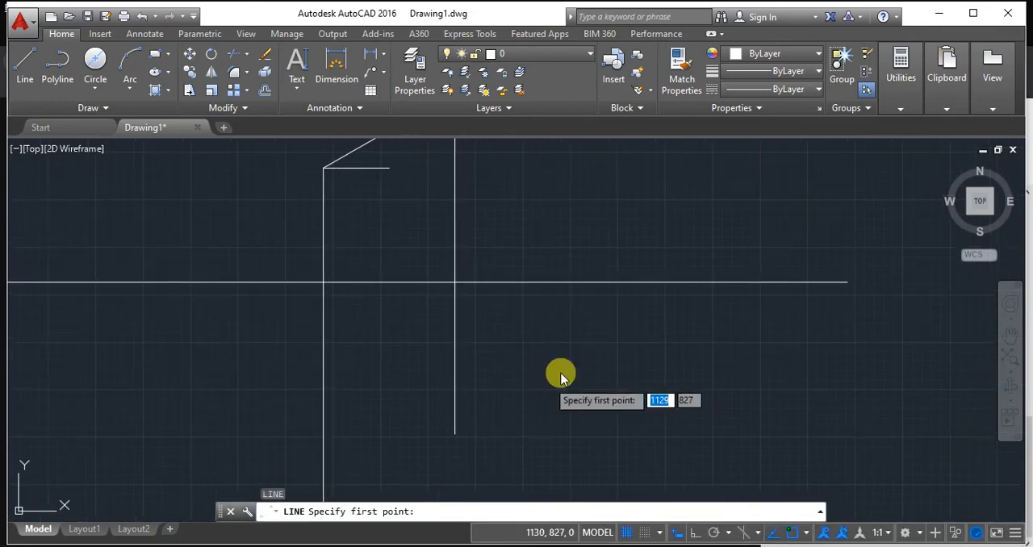
{"action": "key", "text": "alt+Tab"}
{"action": "key", "text": "alt+Tab"}
{"action": "middle_click_drag", "start_coordinate": [599, 357], "coordinate": [604, 378]}
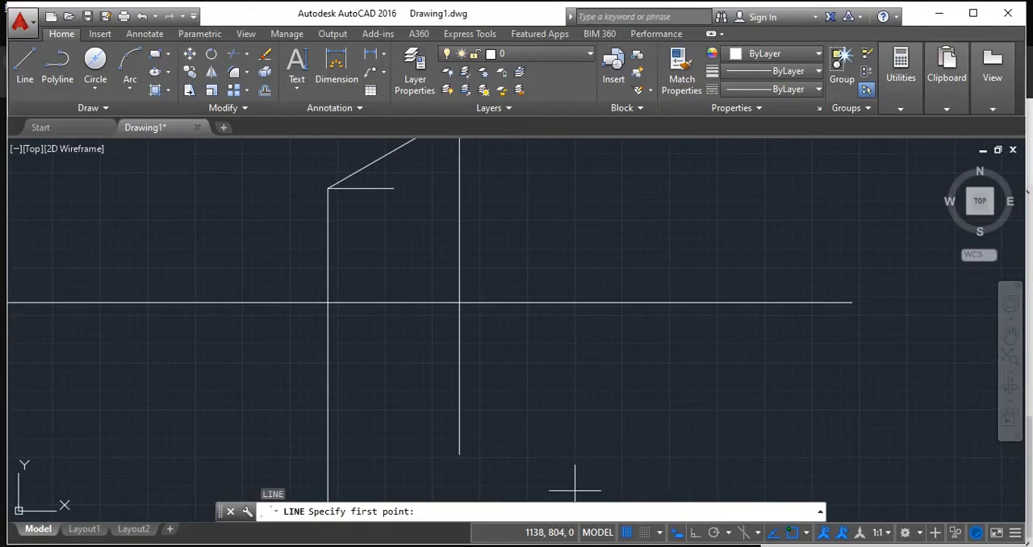
{"action": "key", "text": "alt+Tab"}
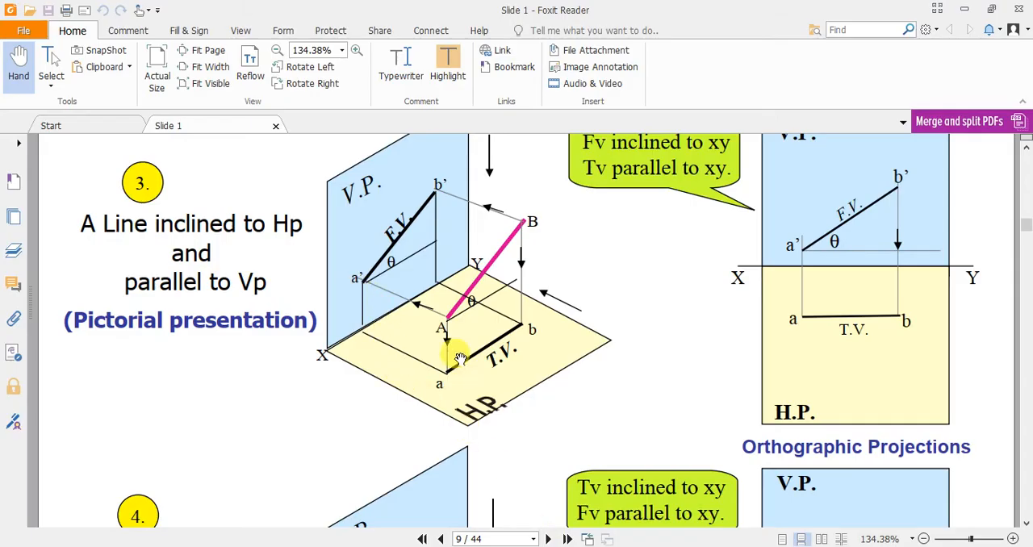
{"action": "key", "text": "alt+Tab"}
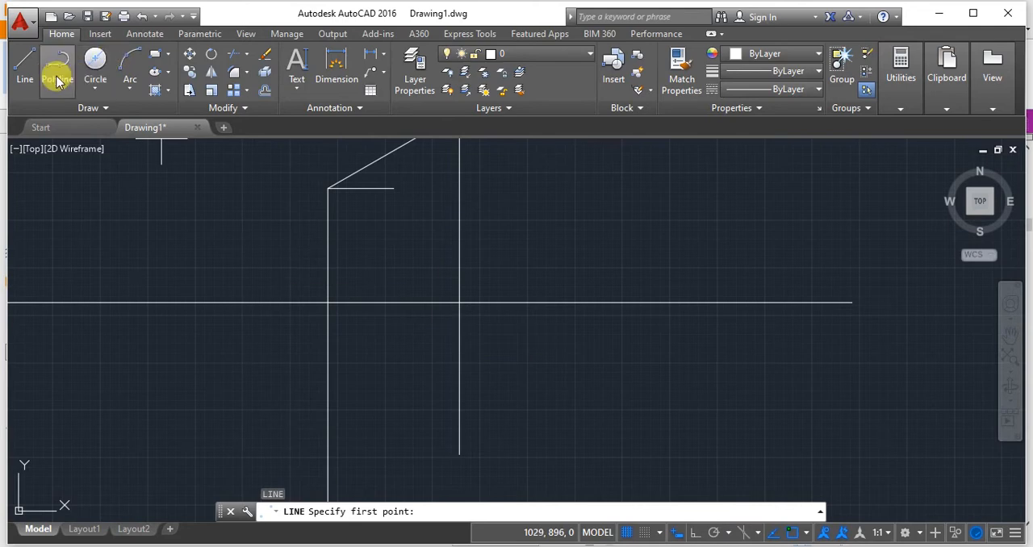
Draw a line 40 units down from XY at the first projector, continuing horizontally about 35 units to the second projector's lower end as the top view.
{"action": "left_click", "coordinate": [328, 304]}
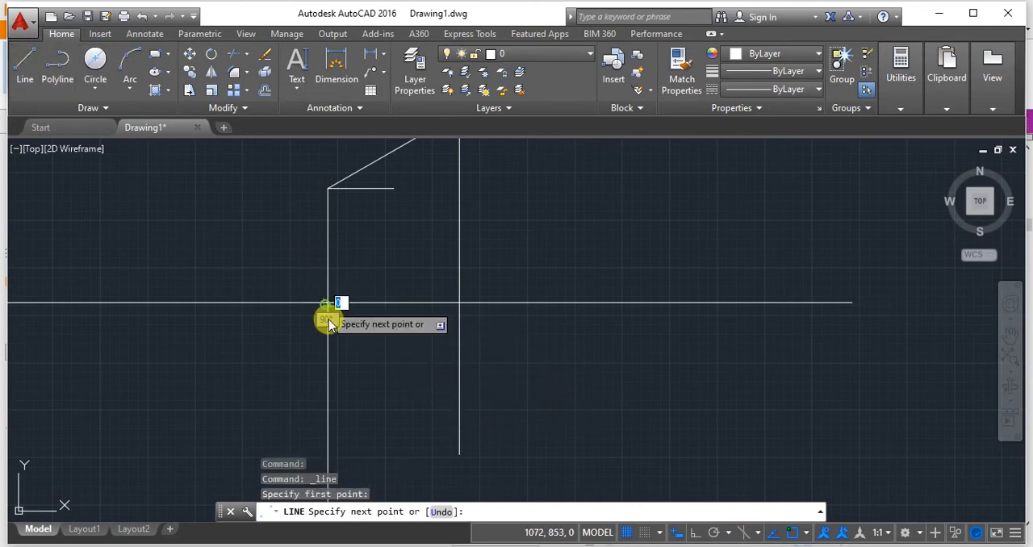
{"action": "type", "text": "4"}
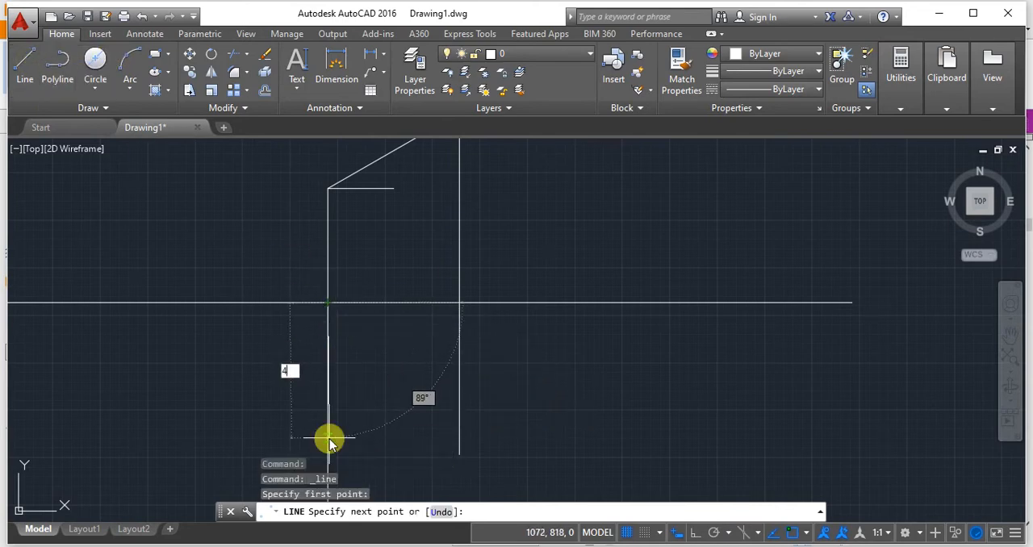
{"action": "type", "text": "0"}
{"action": "key", "text": "Tab"}
{"action": "type", "text": "90"}
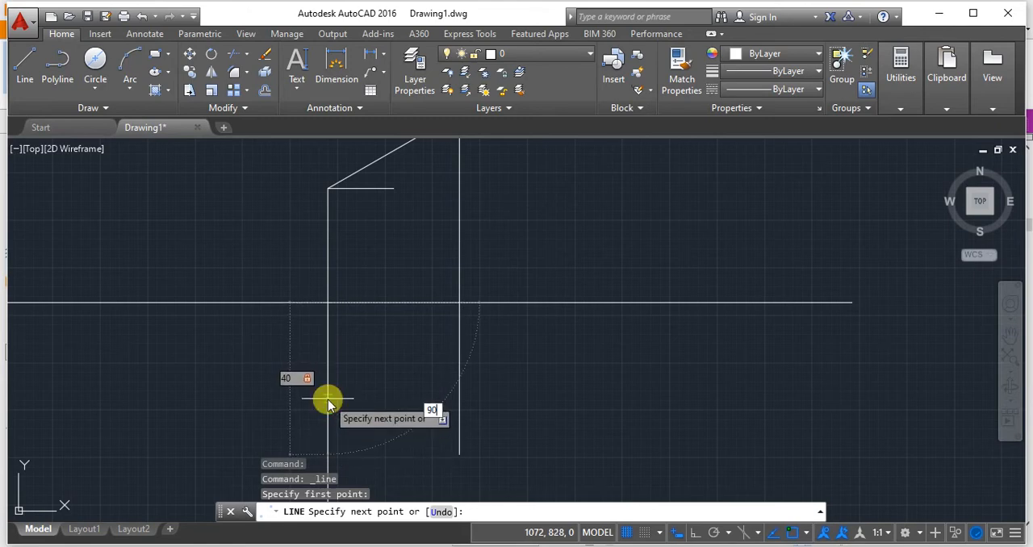
{"action": "left_click", "coordinate": [329, 397]}
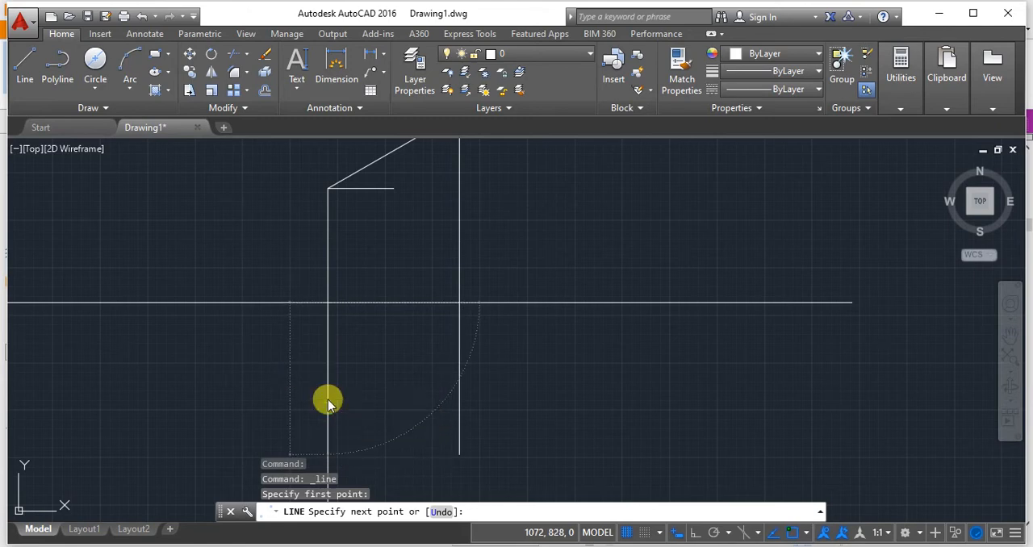
{"action": "left_click", "coordinate": [458, 454]}
{"action": "key", "text": "Return"}
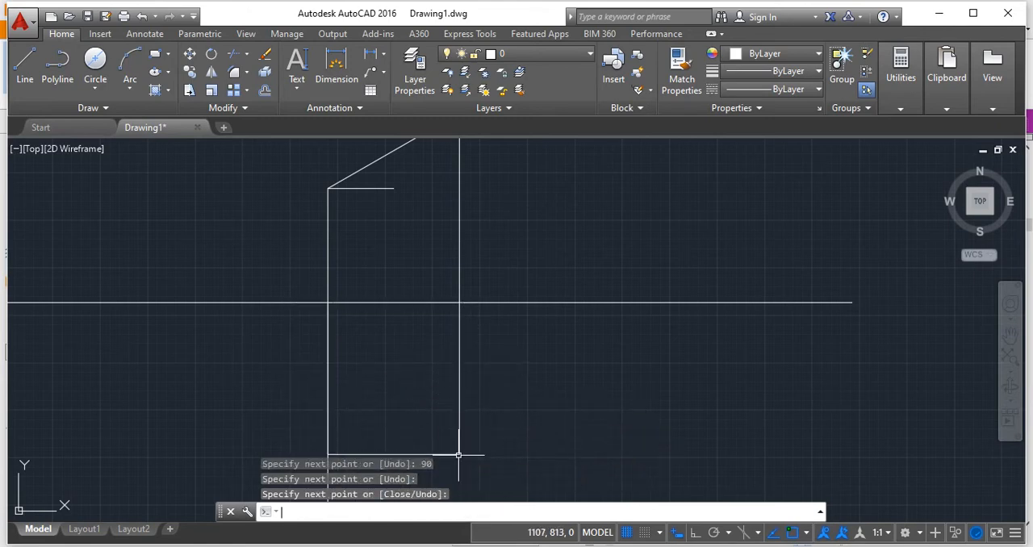
Delete the vertical projectors at both ends, including the 40-unit line below XY, keeping the top view and front view lines.
{"action": "middle_click_drag", "start_coordinate": [473, 463], "coordinate": [553, 376]}
{"action": "left_click", "coordinate": [406, 400]}
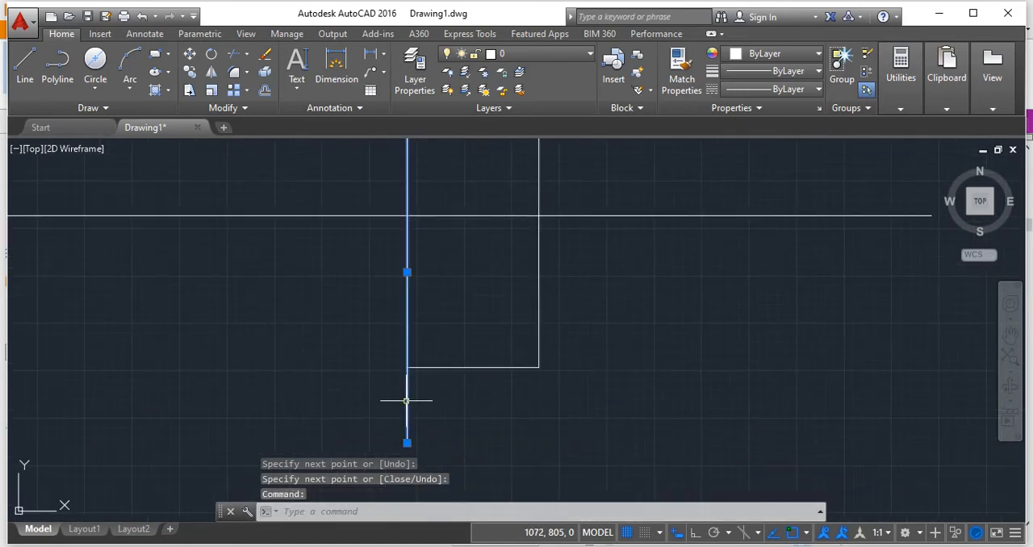
{"action": "key", "text": "Delete"}
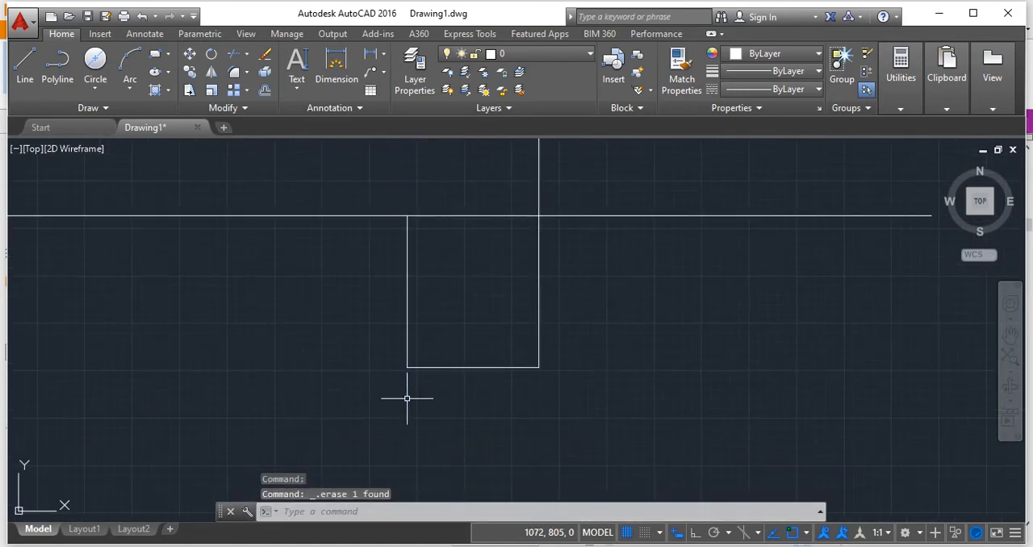
{"action": "scroll", "coordinate": [425, 300], "scroll_direction": "down", "scroll_amount": 2}
{"action": "left_click", "coordinate": [415, 294]}
{"action": "key", "text": "Delete"}
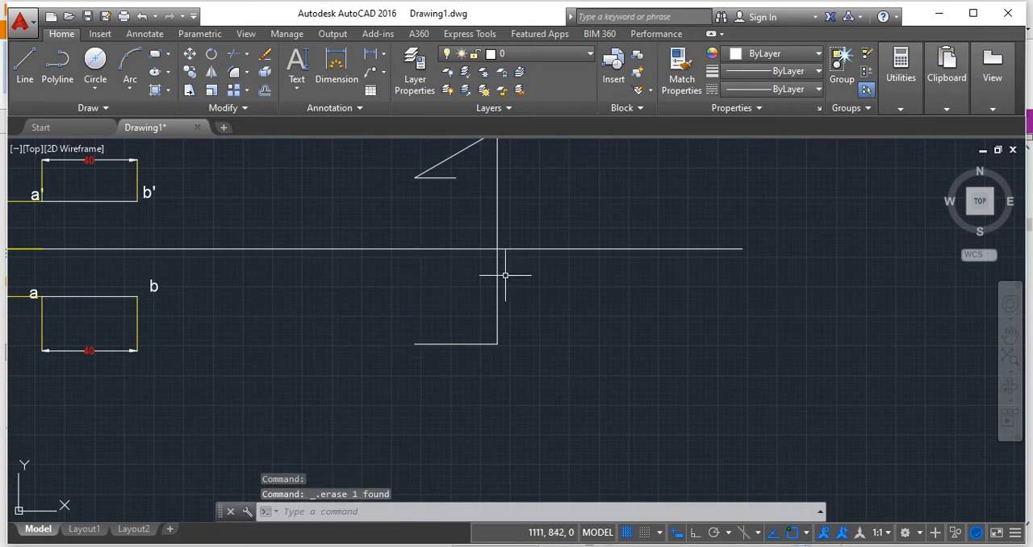
{"action": "left_click", "coordinate": [495, 281]}
{"action": "key", "text": "Delete"}
{"action": "mouse_move", "coordinate": [569, 299]}
{"action": "middle_mouse_down"}
{"action": "mouse_move", "coordinate": [571, 346]}
{"action": "mouse_move", "coordinate": [498, 352]}
{"action": "middle_mouse_up"}
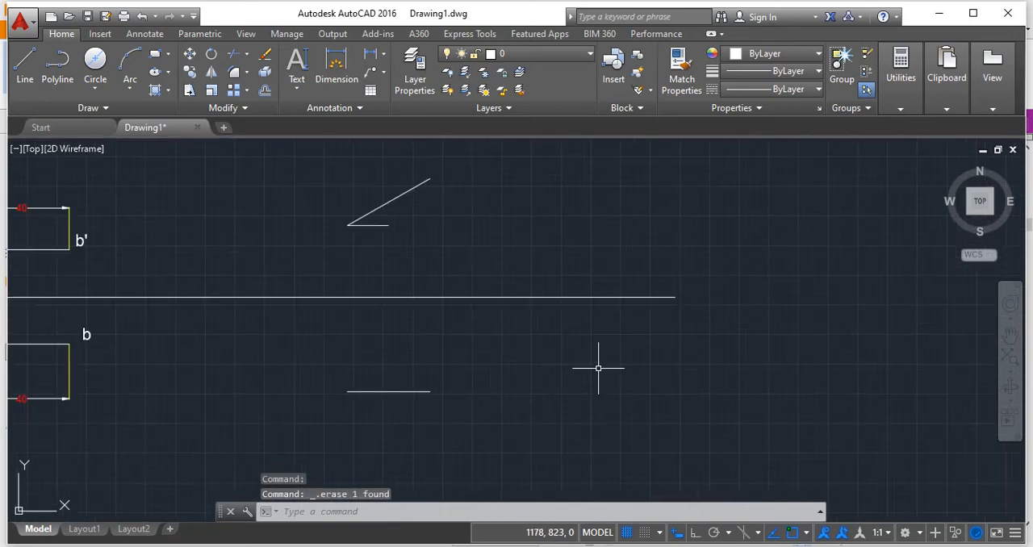
{"action": "middle_click_drag", "start_coordinate": [599, 362], "coordinate": [603, 405]}
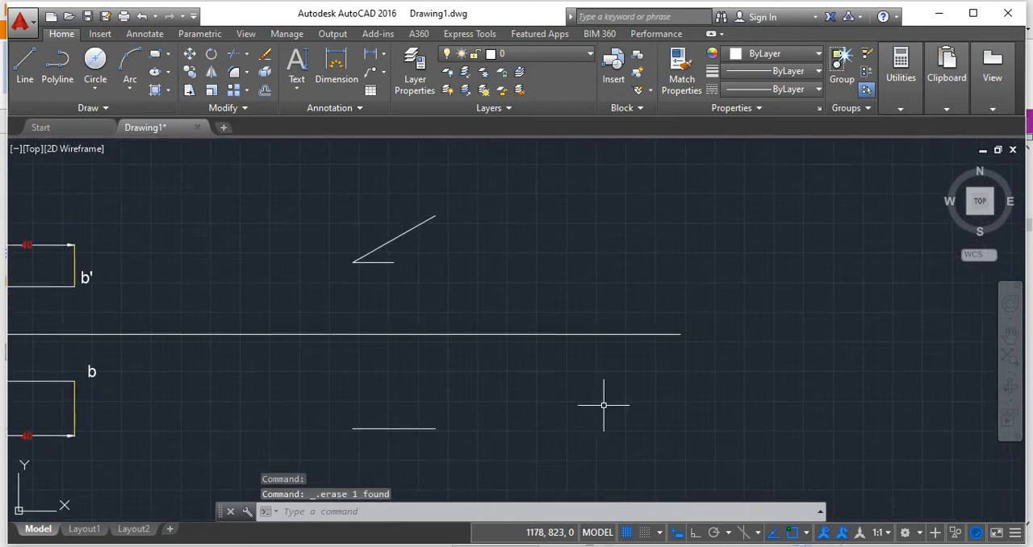
Try an angular dimension for the inclined line with its arc on the outer side of the vertex, and undo it.
{"action": "left_click", "coordinate": [384, 55]}
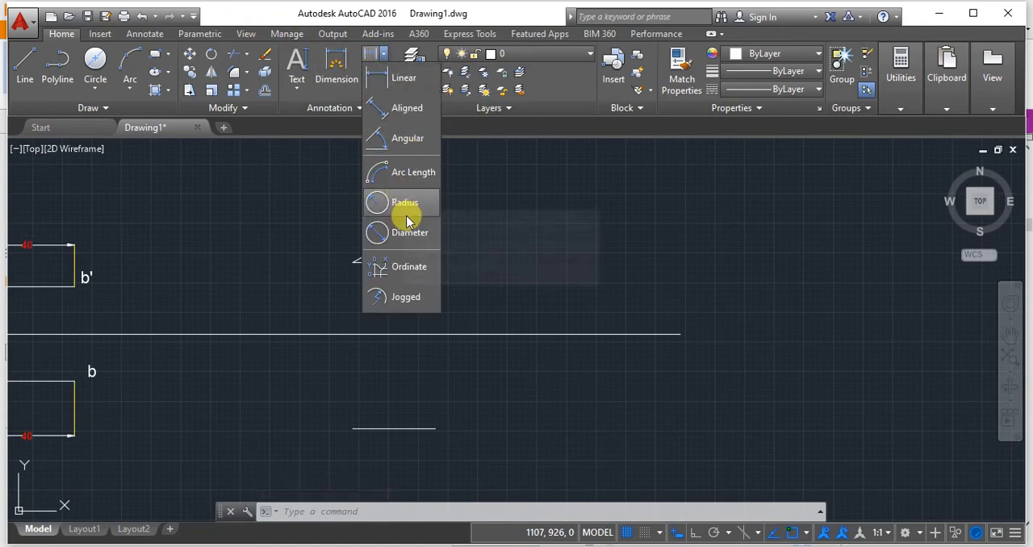
{"action": "left_click", "coordinate": [406, 140]}
{"action": "scroll", "coordinate": [382, 263], "scroll_direction": "up", "scroll_amount": 2}
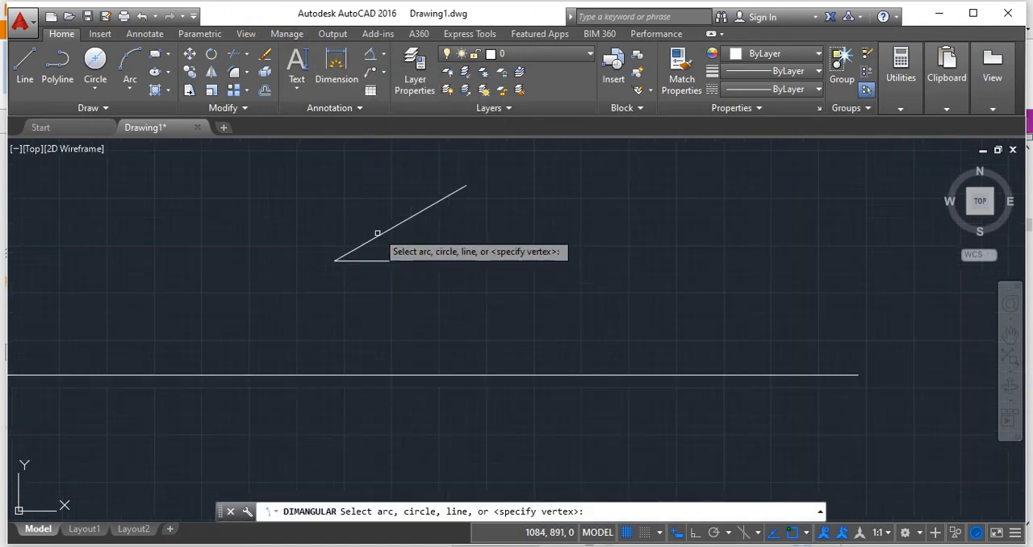
{"action": "left_click", "coordinate": [377, 233]}
{"action": "left_click", "coordinate": [369, 260]}
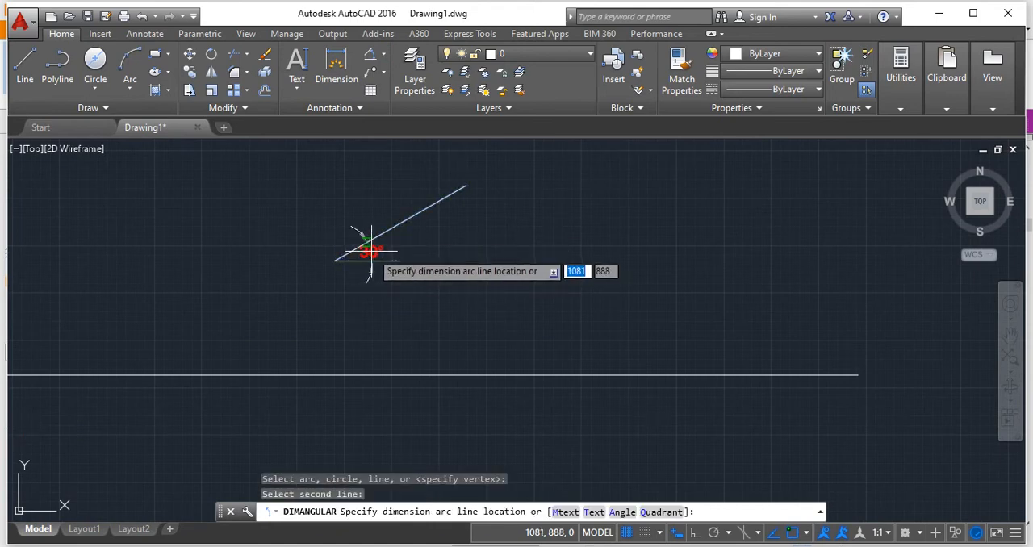
{"action": "left_click", "coordinate": [307, 235]}
{"action": "middle_click_drag", "start_coordinate": [422, 346], "coordinate": [437, 273]}
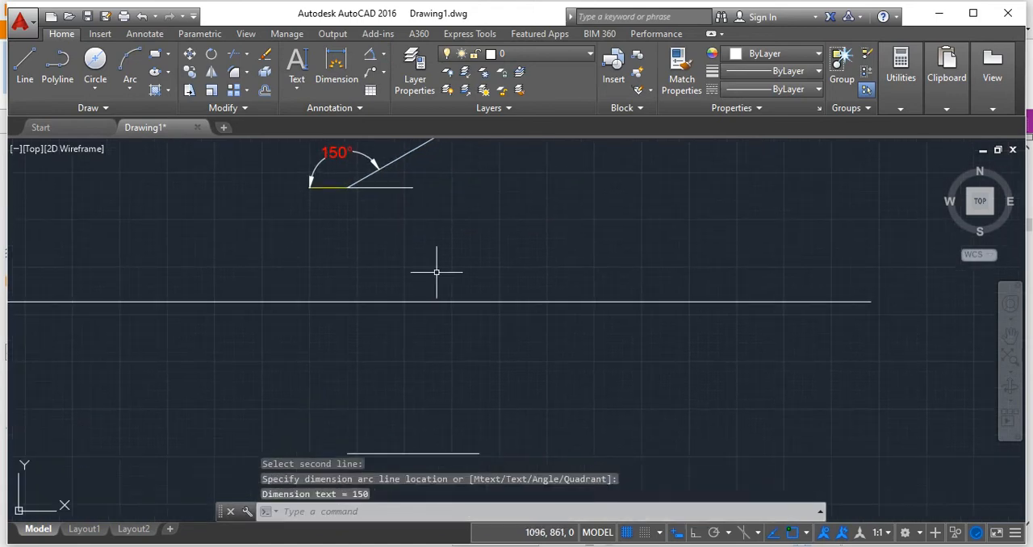
{"action": "left_click", "coordinate": [334, 153]}
{"action": "key", "text": "ctrl+z"}
{"action": "key", "text": "ctrl+z"}
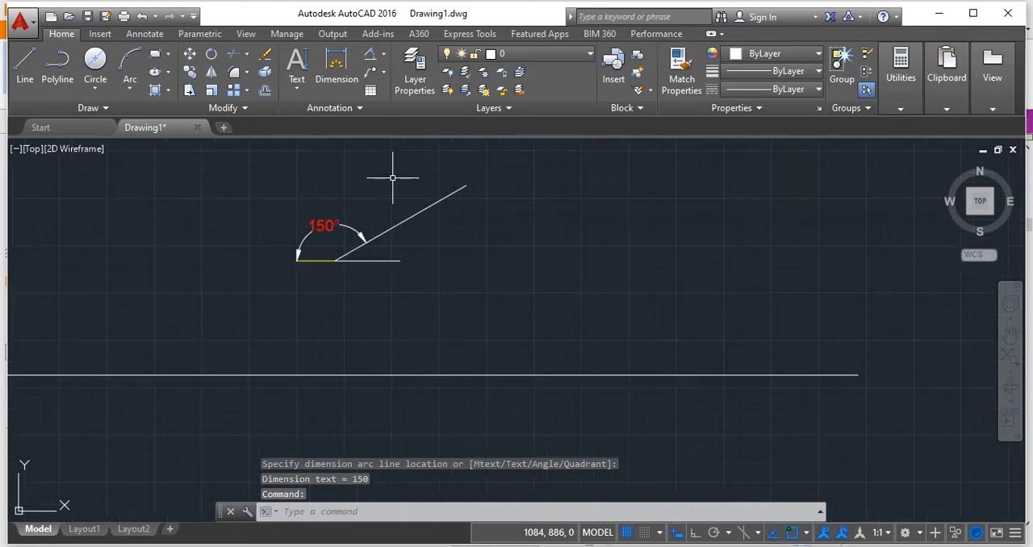
Add an angular dimension between the inclined front view line and its horizontal reference line, placed inside the acute angle.
{"action": "left_click", "coordinate": [378, 59]}
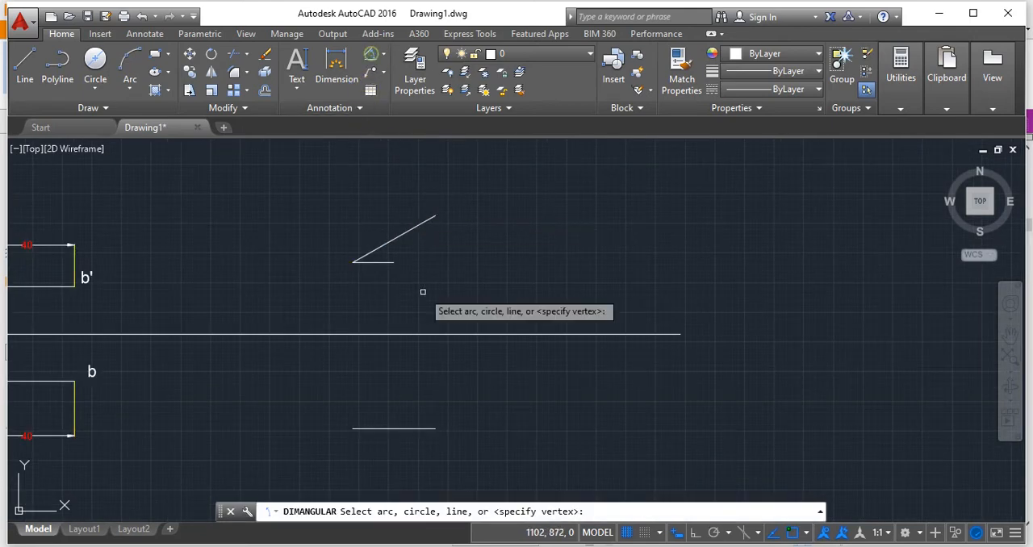
{"action": "left_click", "coordinate": [369, 253]}
{"action": "left_click", "coordinate": [377, 262]}
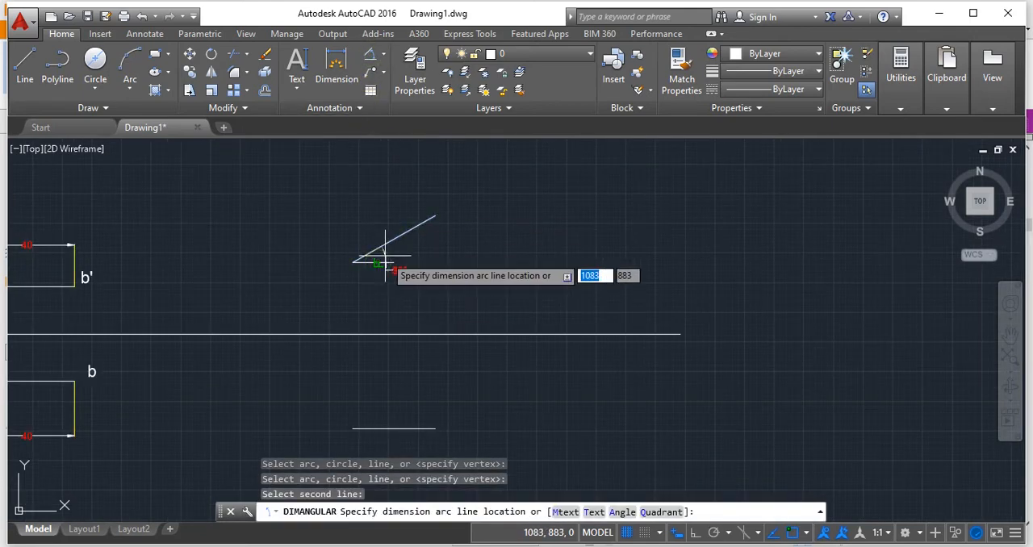
{"action": "left_click", "coordinate": [371, 256]}
{"action": "scroll", "coordinate": [415, 282], "scroll_direction": "up", "scroll_amount": 3}
{"action": "middle_click_drag", "start_coordinate": [414, 293], "coordinate": [443, 262]}
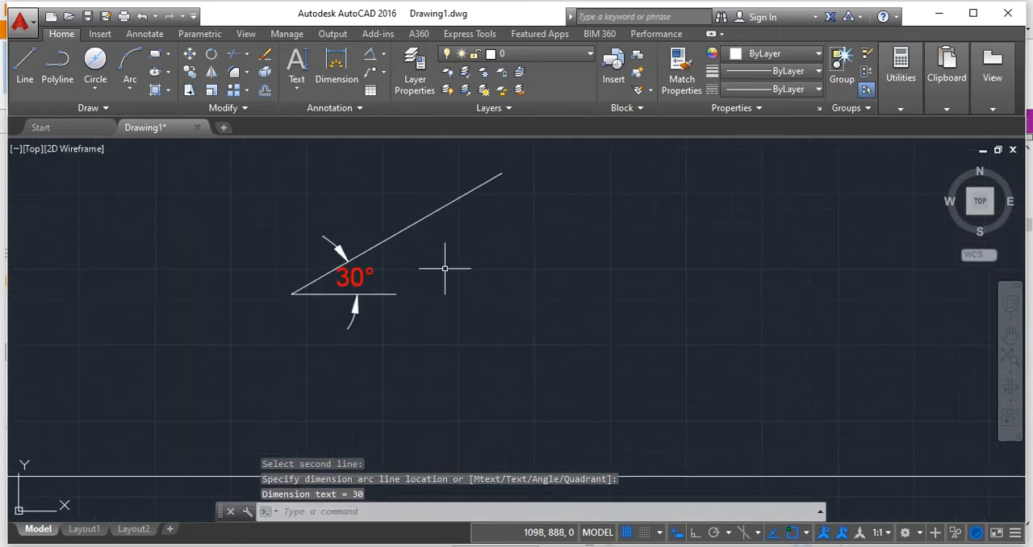
Add an aligned dimension for the inclined front view line's length, placed above and parallel to the line.
{"action": "left_click", "coordinate": [384, 59]}
{"action": "left_click", "coordinate": [395, 109]}
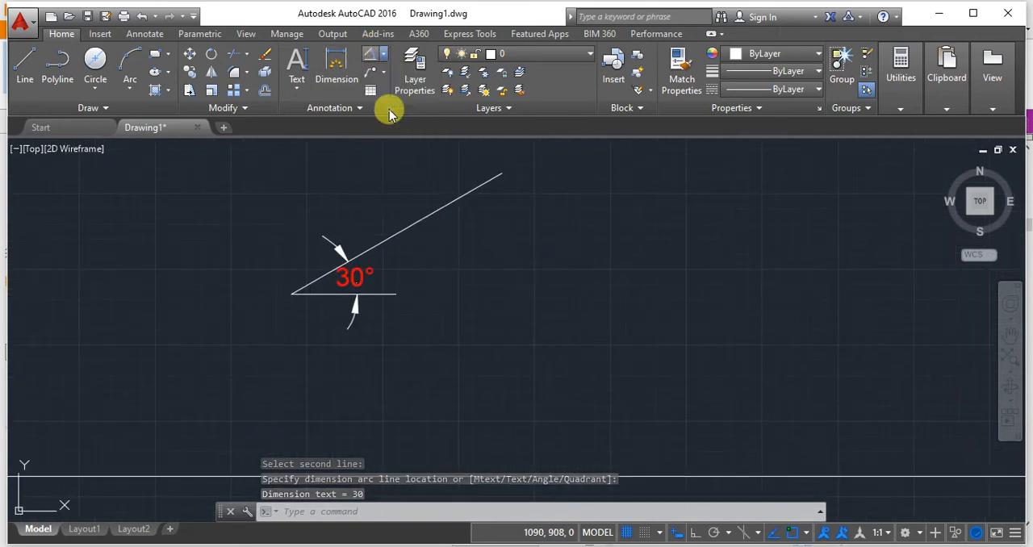
{"action": "left_click", "coordinate": [291, 294]}
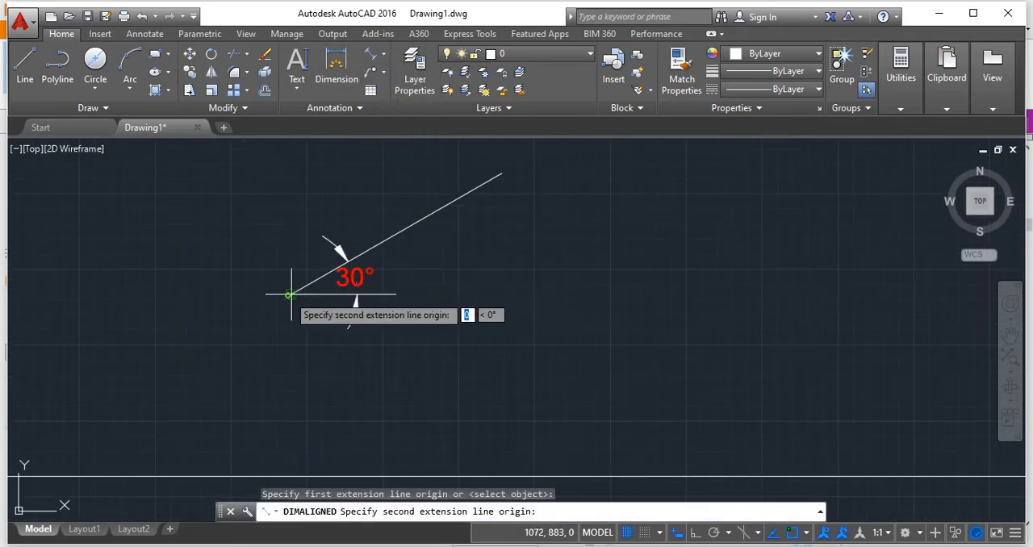
{"action": "left_click", "coordinate": [502, 173]}
{"action": "left_click", "coordinate": [468, 154]}
{"action": "scroll", "coordinate": [485, 238], "scroll_direction": "down", "scroll_amount": 2}
{"action": "middle_click_drag", "start_coordinate": [508, 269], "coordinate": [552, 224]}
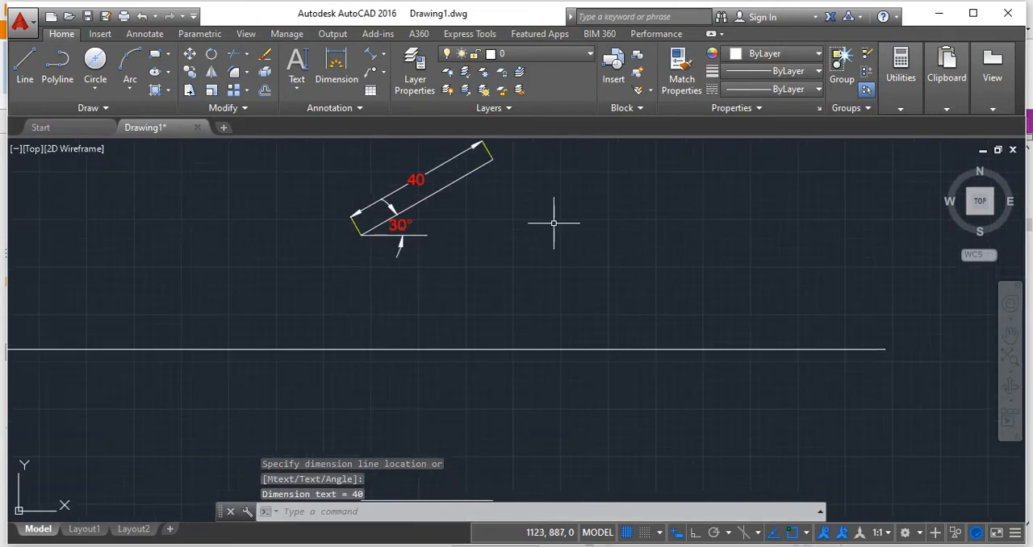
Add a vertical linear dimension from the front view line's lower end to the XY line, placed beside the view.
{"action": "left_click", "coordinate": [378, 54]}
{"action": "left_click", "coordinate": [387, 76]}
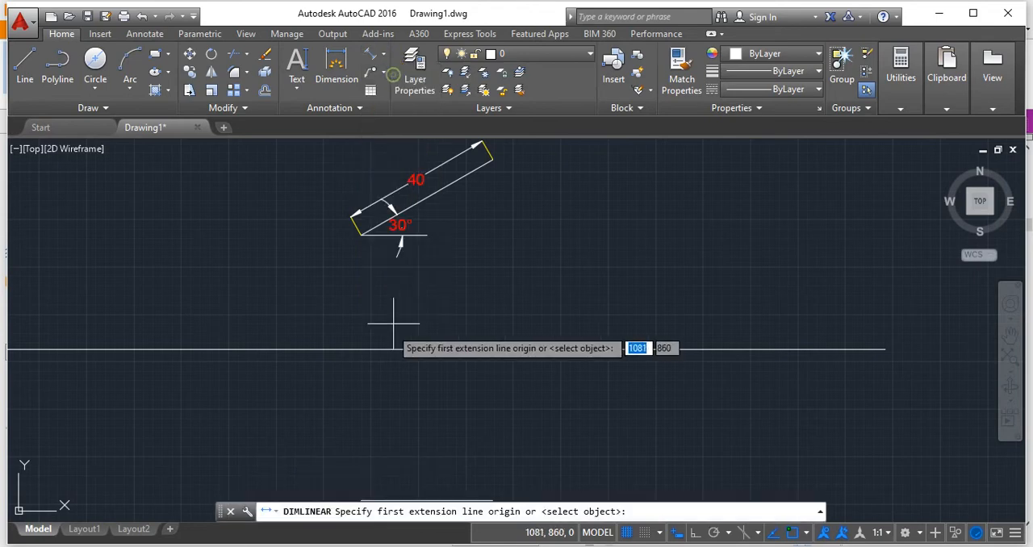
{"action": "left_click", "coordinate": [360, 234]}
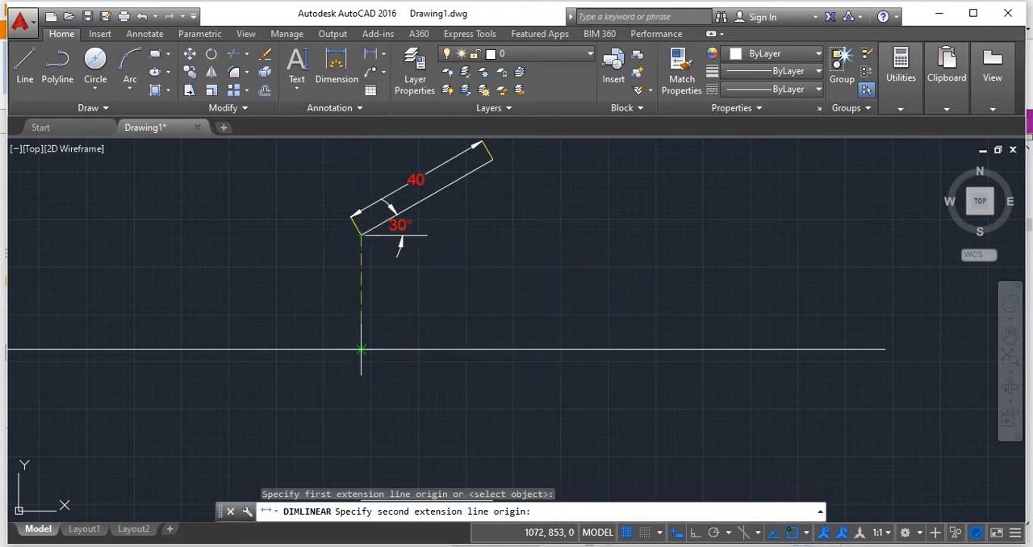
{"action": "left_click", "coordinate": [360, 349]}
{"action": "left_click", "coordinate": [315, 343]}
Add a vertical linear dimension from the XY line to the top view line's near end, aligned with the dimension above XY.
{"action": "middle_click_drag", "start_coordinate": [443, 380], "coordinate": [463, 292]}
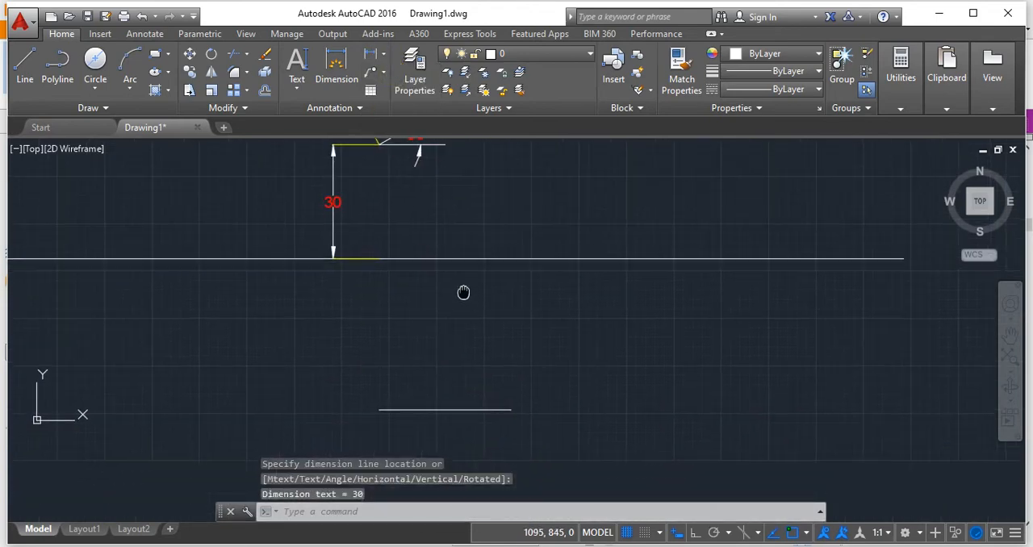
{"action": "left_click", "coordinate": [371, 53]}
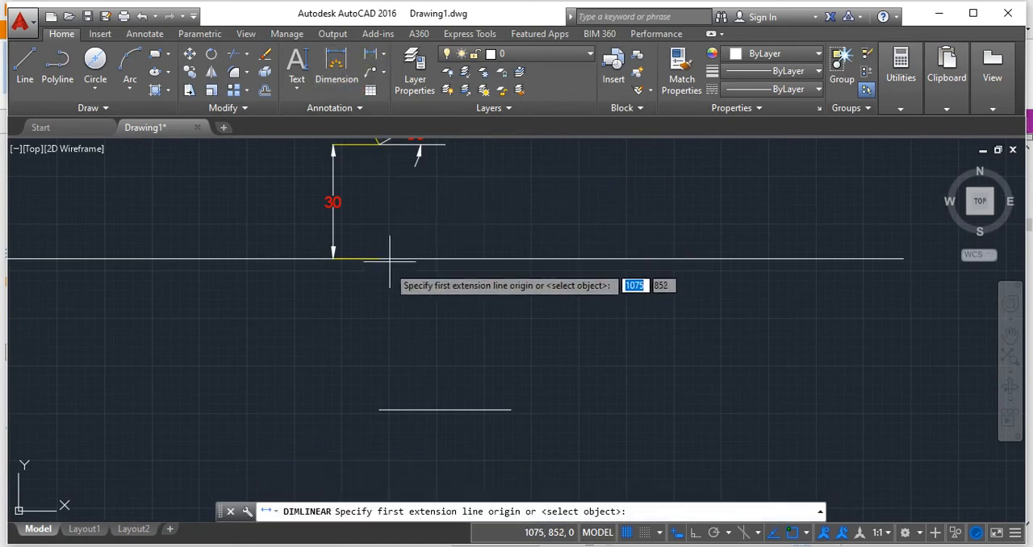
{"action": "left_click", "coordinate": [378, 258]}
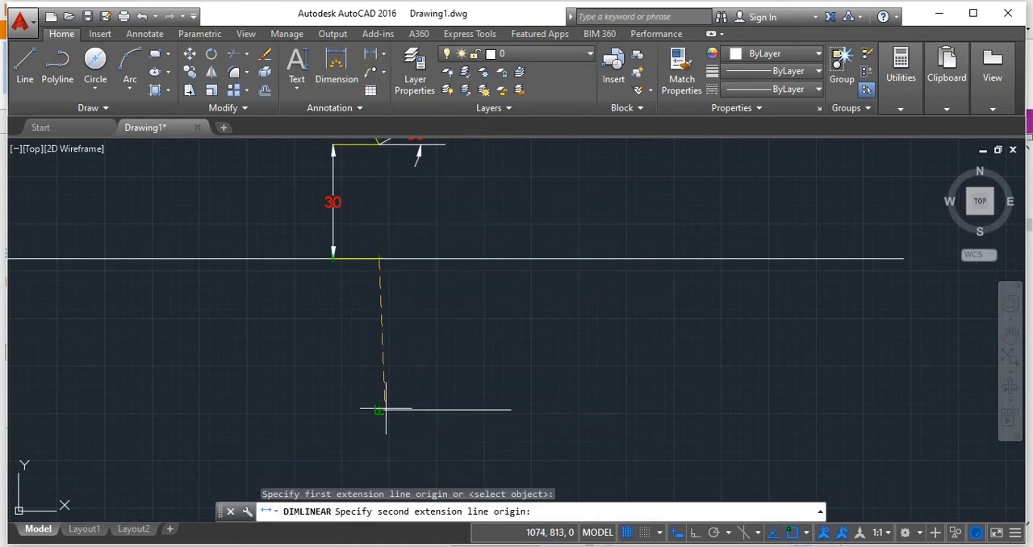
{"action": "left_click", "coordinate": [378, 411]}
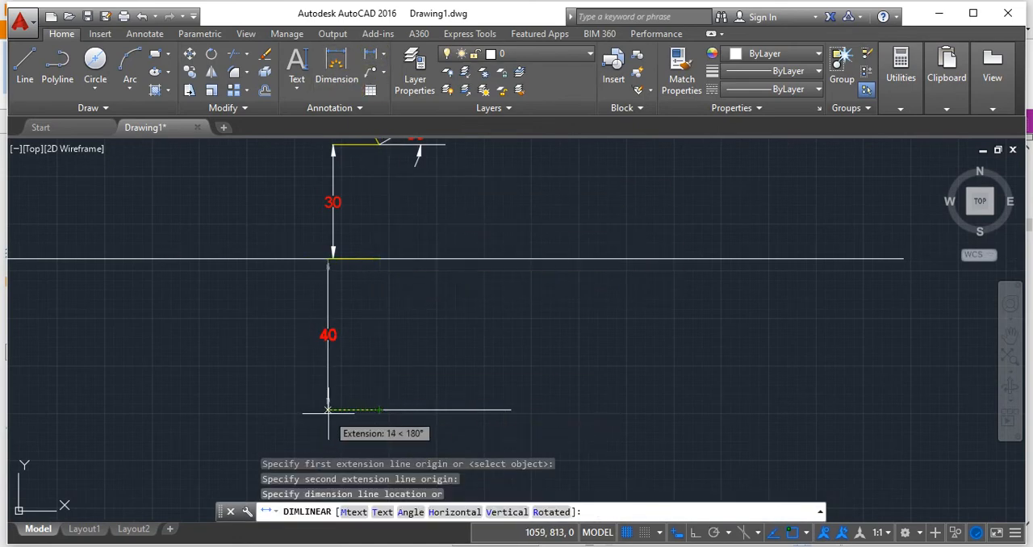
{"action": "left_click", "coordinate": [332, 409]}
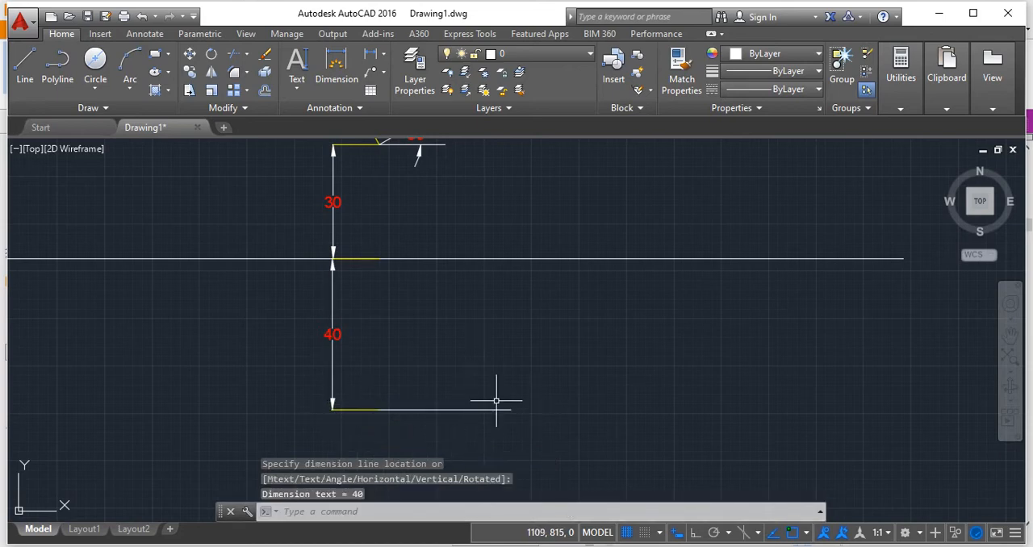
Add a horizontal linear dimension between the two ends of the top view line, placed below it.
{"action": "mouse_move", "coordinate": [489, 369]}
{"action": "middle_mouse_down"}
{"action": "mouse_move", "coordinate": [383, 357]}
{"action": "mouse_move", "coordinate": [464, 375]}
{"action": "middle_mouse_up"}
{"action": "scroll", "coordinate": [394, 356], "scroll_direction": "down", "scroll_amount": 2}
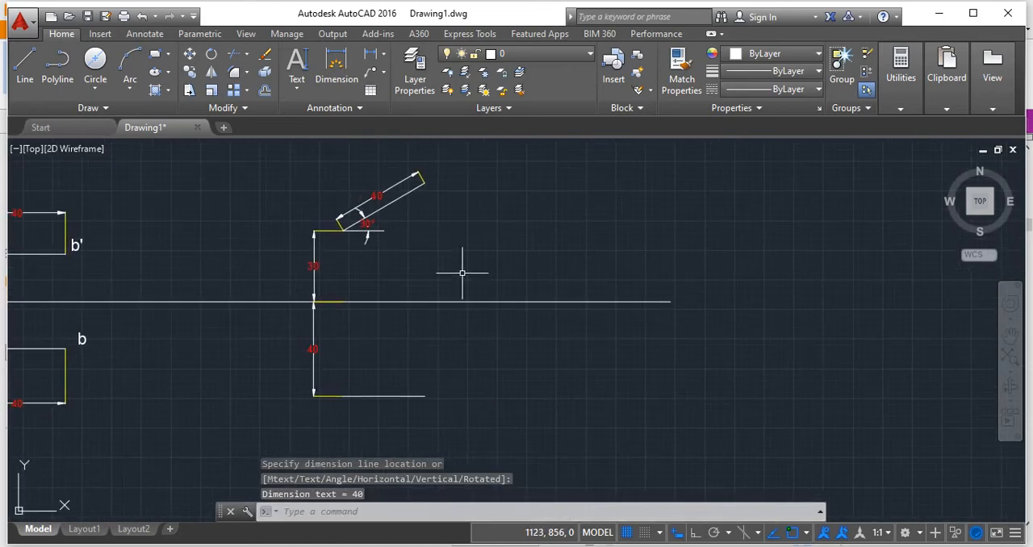
{"action": "middle_click_drag", "start_coordinate": [409, 436], "coordinate": [441, 330]}
{"action": "scroll", "coordinate": [376, 323], "scroll_direction": "up", "scroll_amount": 3}
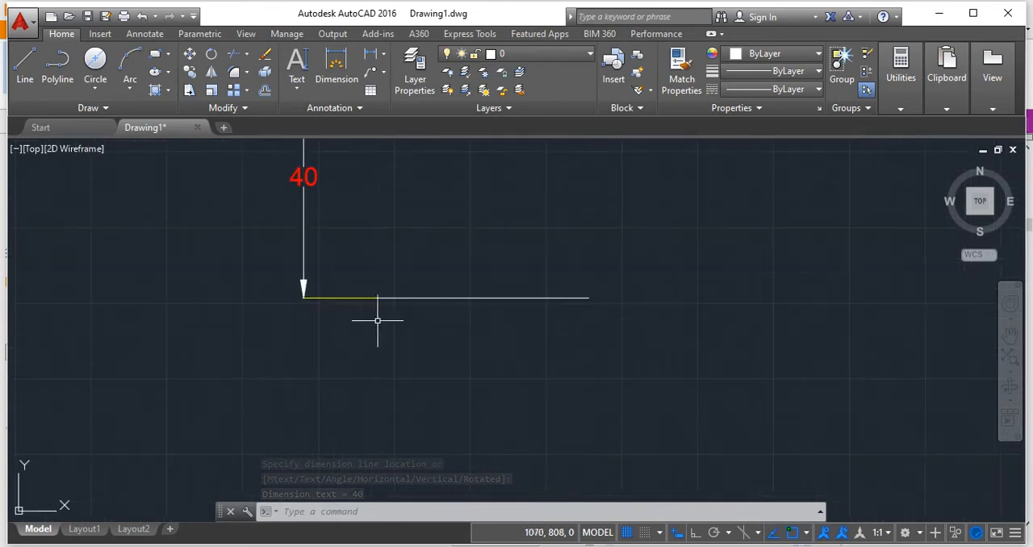
{"action": "scroll", "coordinate": [465, 247], "scroll_direction": "up", "scroll_amount": 3}
{"action": "scroll", "coordinate": [465, 247], "scroll_direction": "down", "scroll_amount": 3}
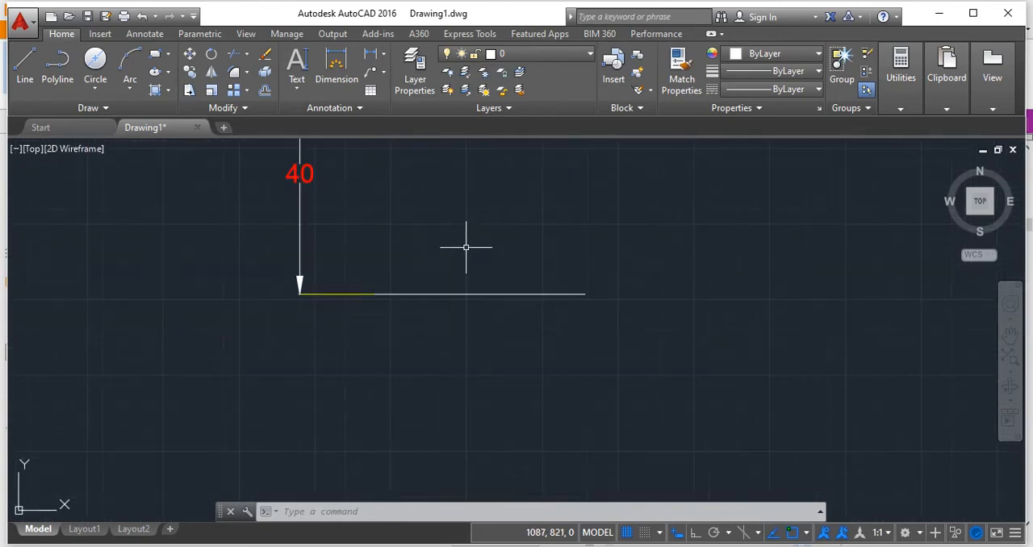
{"action": "left_click", "coordinate": [371, 54]}
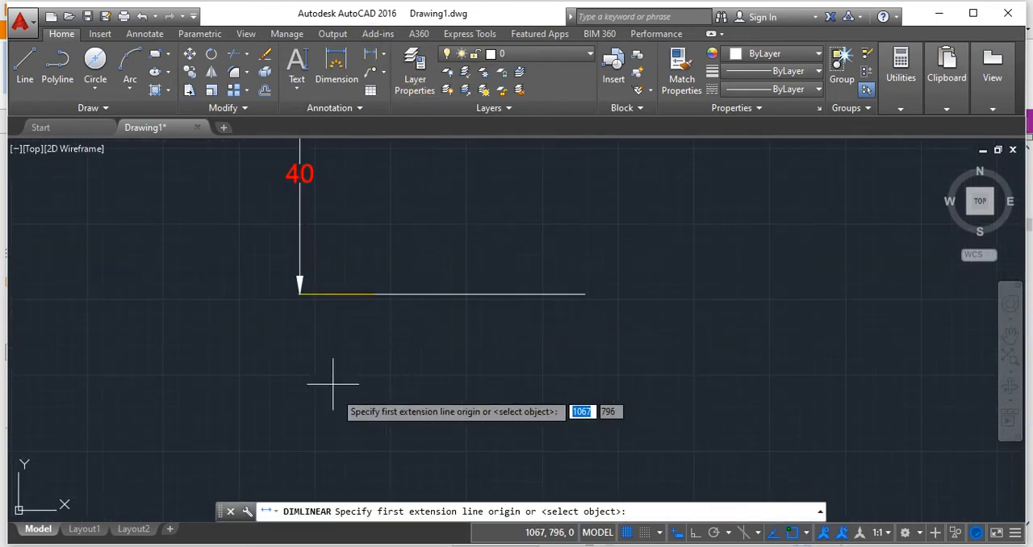
{"action": "left_click", "coordinate": [374, 294]}
{"action": "left_click", "coordinate": [585, 295]}
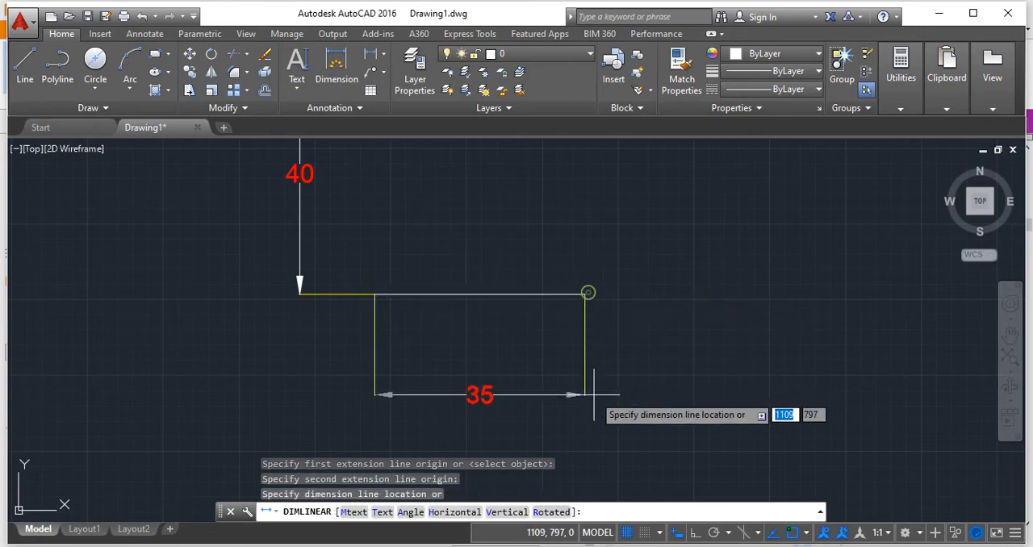
{"action": "left_click", "coordinate": [594, 386]}
Review the dimensioned projections, and read slide case 4 in Foxit Reader about a line inclined to VP and parallel to HP.
{"action": "scroll", "coordinate": [595, 386], "scroll_direction": "down", "scroll_amount": 4}
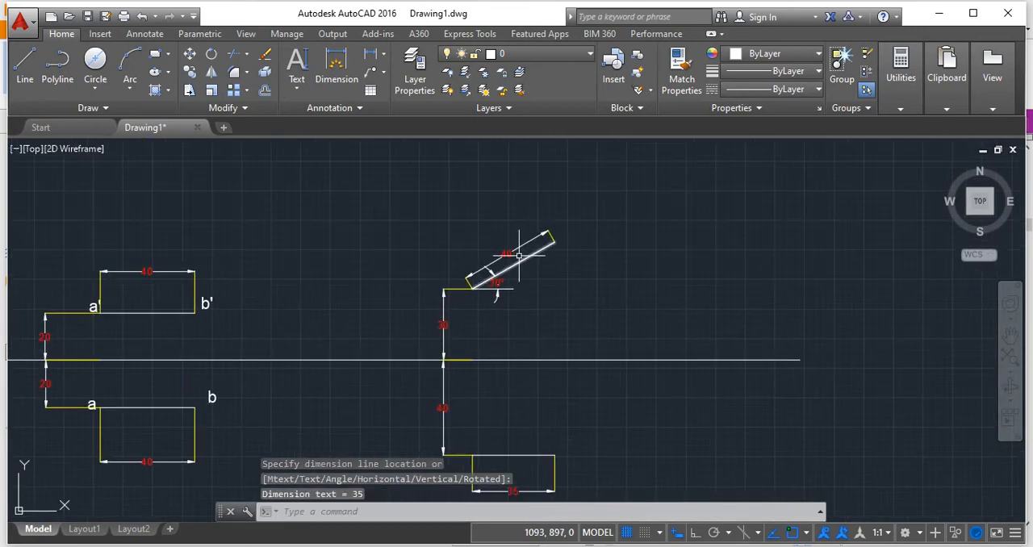
{"action": "scroll", "coordinate": [528, 426], "scroll_direction": "up", "scroll_amount": 2}
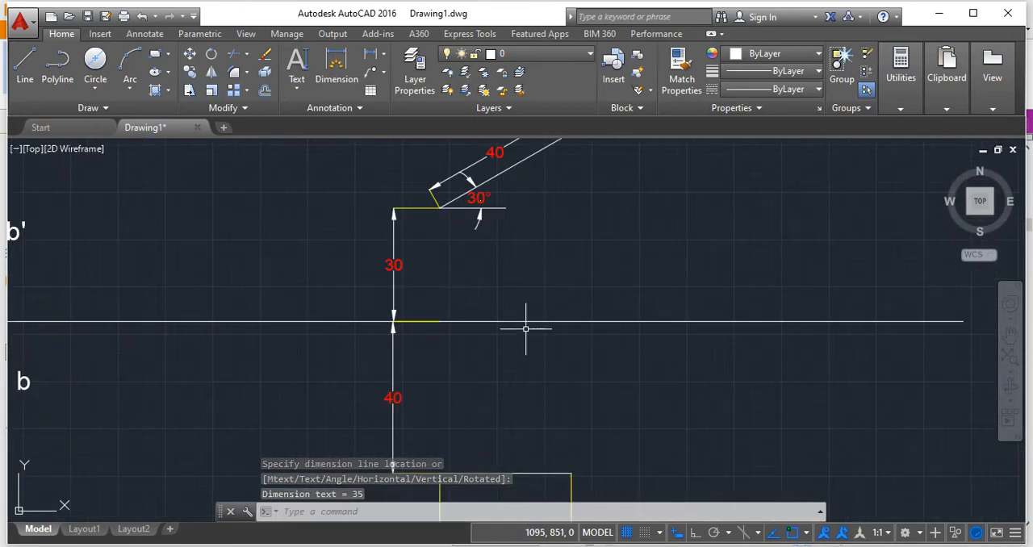
{"action": "scroll", "coordinate": [528, 332], "scroll_direction": "down", "scroll_amount": 2}
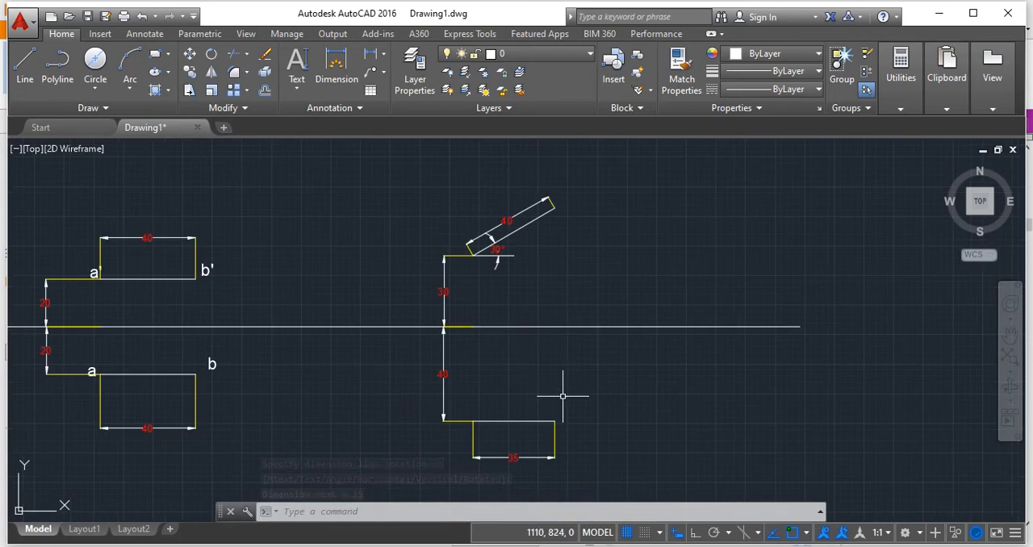
{"action": "middle_click_drag", "start_coordinate": [565, 393], "coordinate": [594, 392]}
{"action": "scroll", "coordinate": [594, 392], "scroll_direction": "up", "scroll_amount": 2}
{"action": "mouse_move", "coordinate": [511, 240]}
{"action": "middle_mouse_down"}
{"action": "mouse_move", "coordinate": [495, 306]}
{"action": "mouse_move", "coordinate": [471, 227]}
{"action": "middle_mouse_up"}
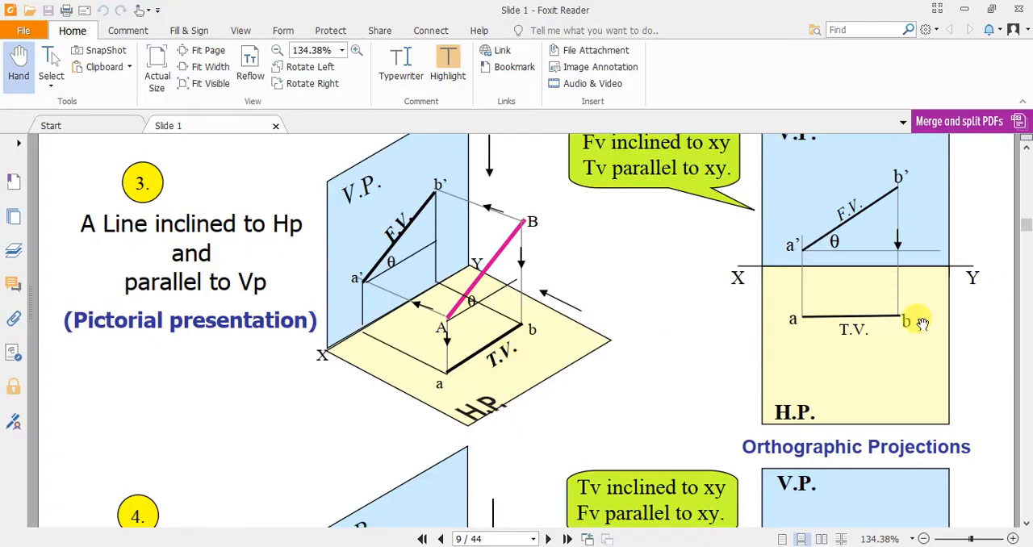
{"action": "scroll", "coordinate": [922, 323], "scroll_direction": "down", "scroll_amount": 7}
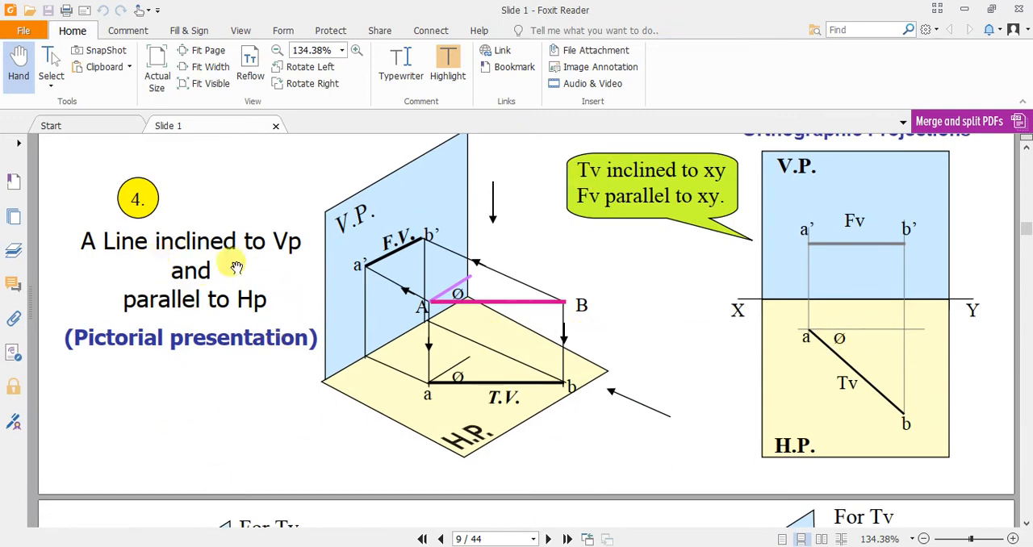
{"action": "scroll", "coordinate": [288, 309], "scroll_direction": "down", "scroll_amount": 1}
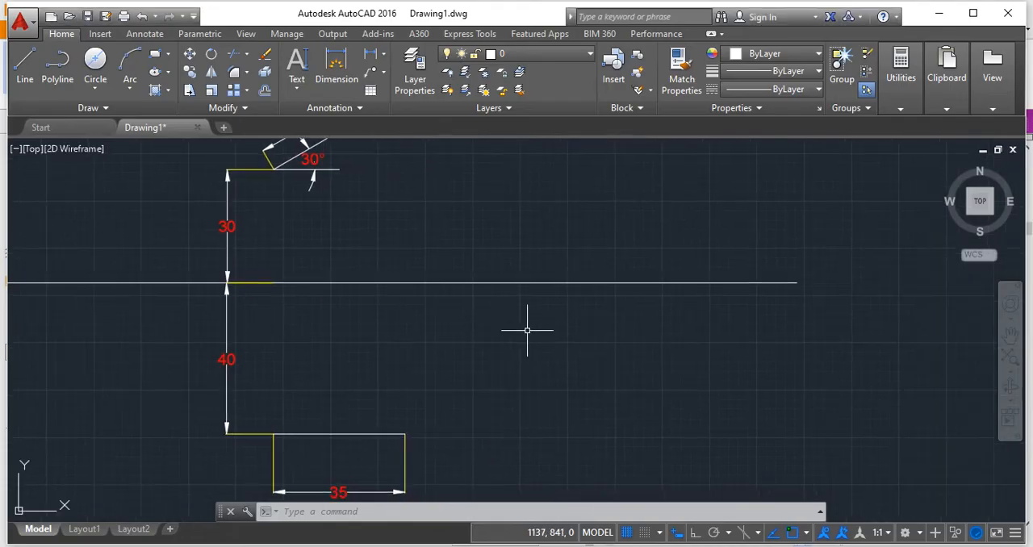
{"action": "scroll", "coordinate": [527, 330], "scroll_direction": "down", "scroll_amount": 2}
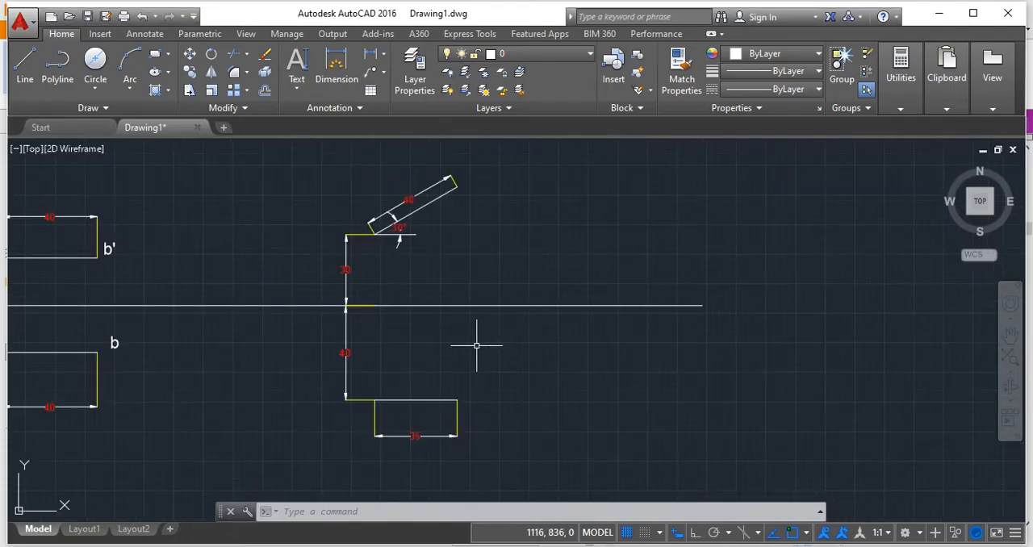
Draw a 40-unit vertical line at 90° downward from the XY line, in the free space beyond the previous projections.
{"action": "middle_click_drag", "start_coordinate": [477, 344], "coordinate": [356, 331]}
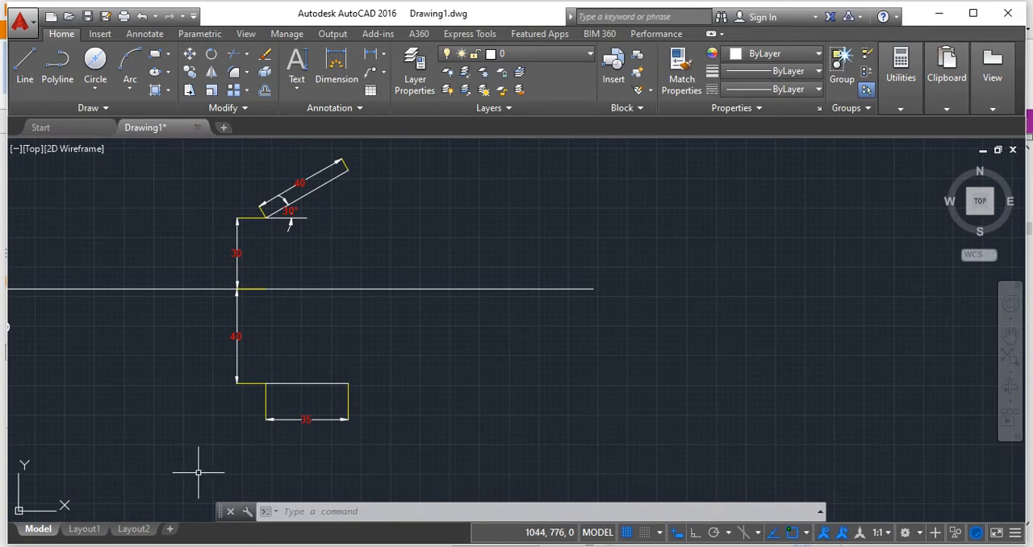
{"action": "left_click", "coordinate": [24, 64]}
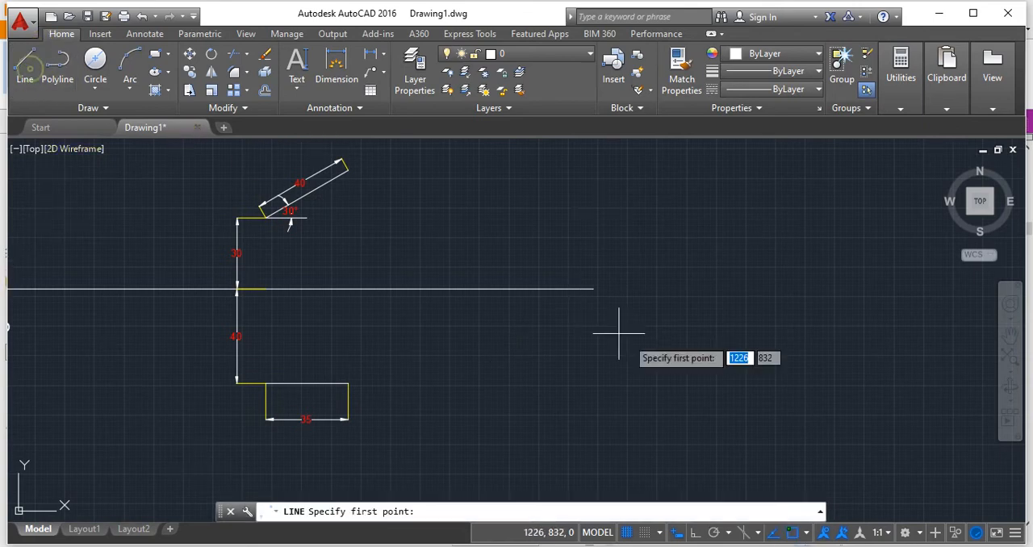
{"action": "left_click", "coordinate": [426, 288]}
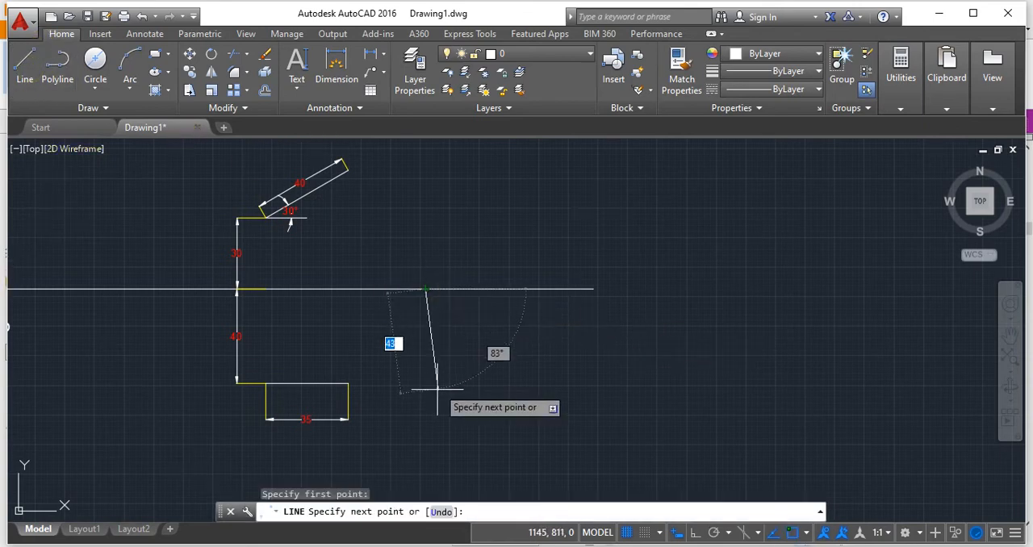
{"action": "type", "text": "40"}
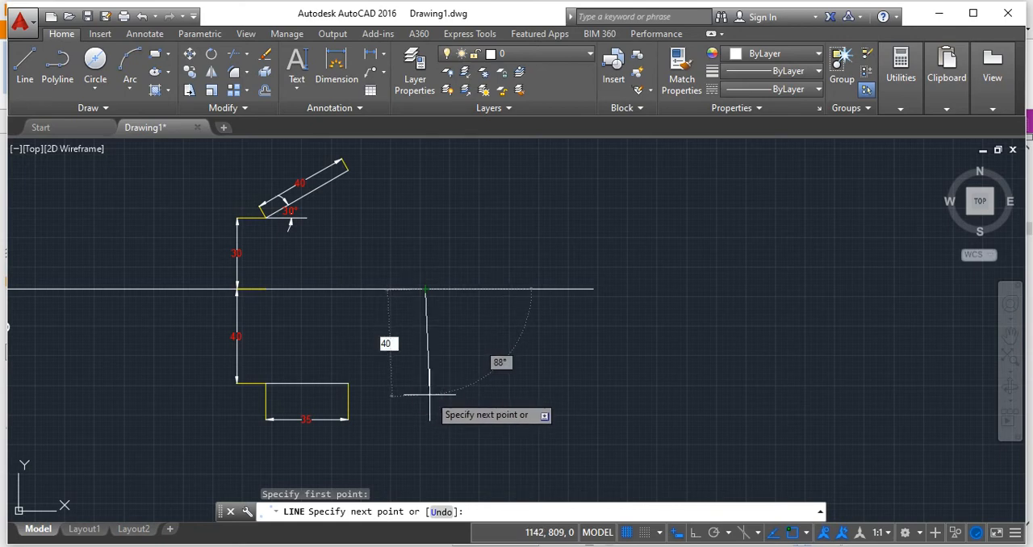
{"action": "key", "text": "Tab"}
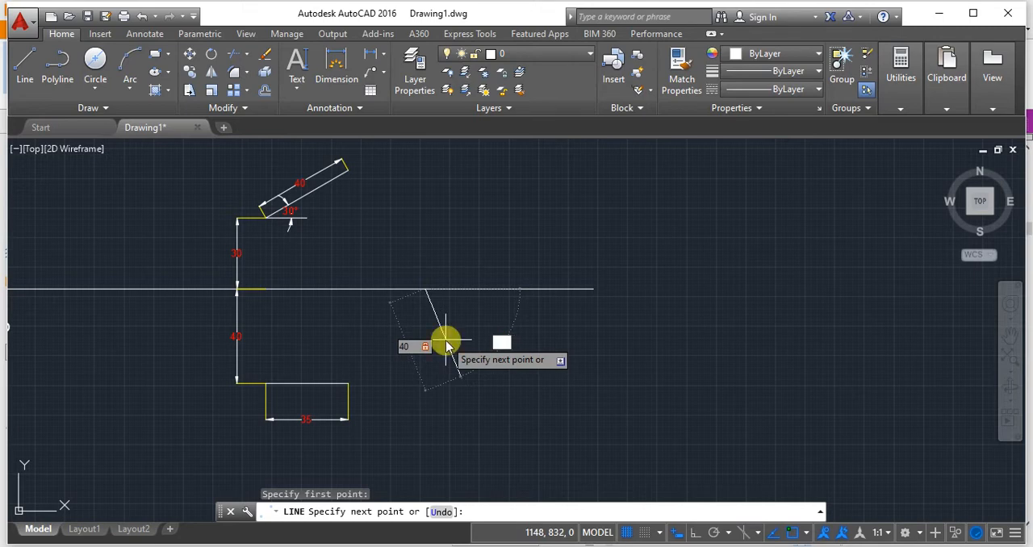
{"action": "type", "text": "90"}
{"action": "key", "text": "Return"}
{"action": "scroll", "coordinate": [449, 346], "scroll_direction": "up", "scroll_amount": 2}
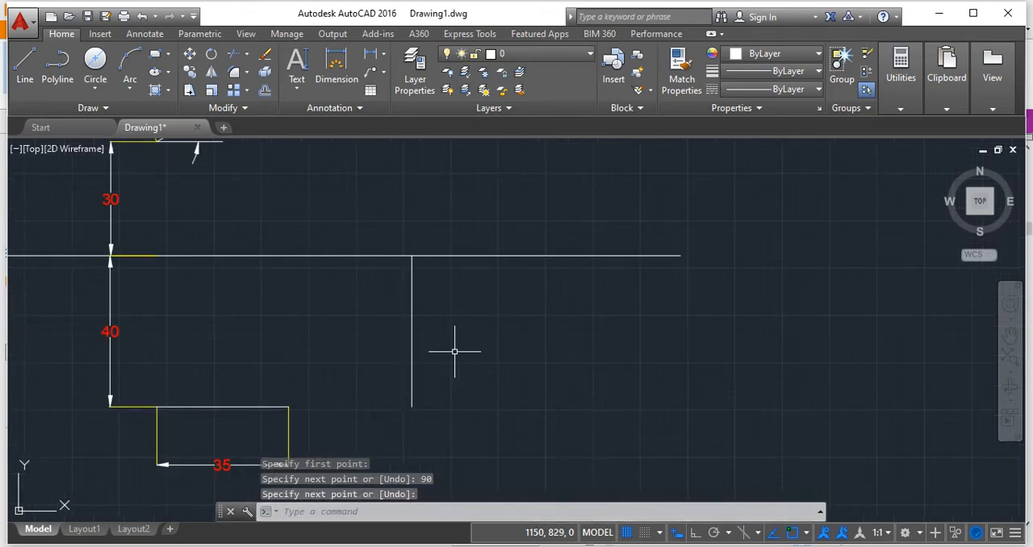
Draw a horizontal reference line about 75 units long from the lower end of the new vertical line, away from the previous projections.
{"action": "middle_click_drag", "start_coordinate": [498, 389], "coordinate": [403, 407]}
{"action": "scroll", "coordinate": [444, 405], "scroll_direction": "down", "scroll_amount": 2}
{"action": "mouse_move", "coordinate": [500, 383]}
{"action": "middle_mouse_down"}
{"action": "mouse_move", "coordinate": [446, 410]}
{"action": "mouse_move", "coordinate": [436, 321]}
{"action": "middle_mouse_up"}
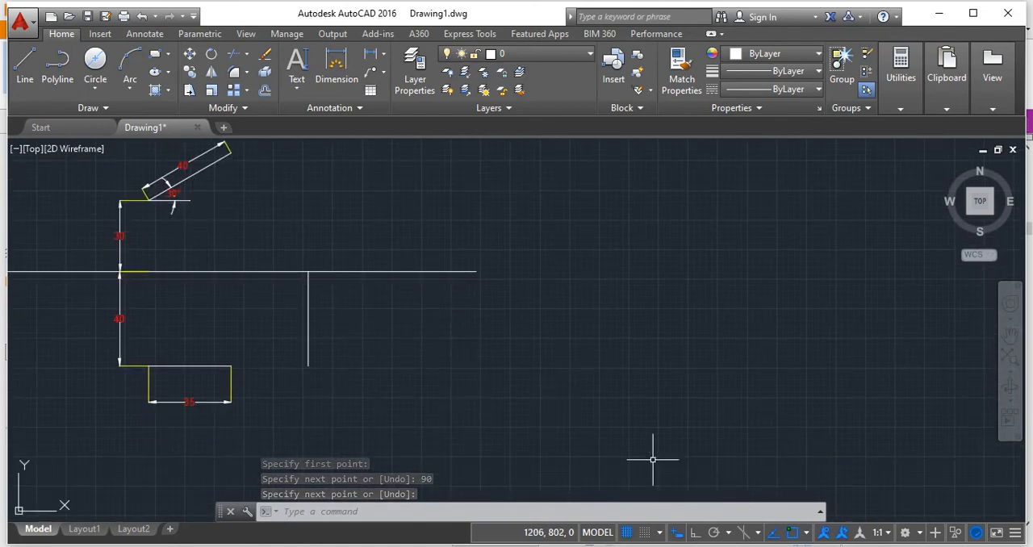
{"action": "left_click", "coordinate": [22, 69]}
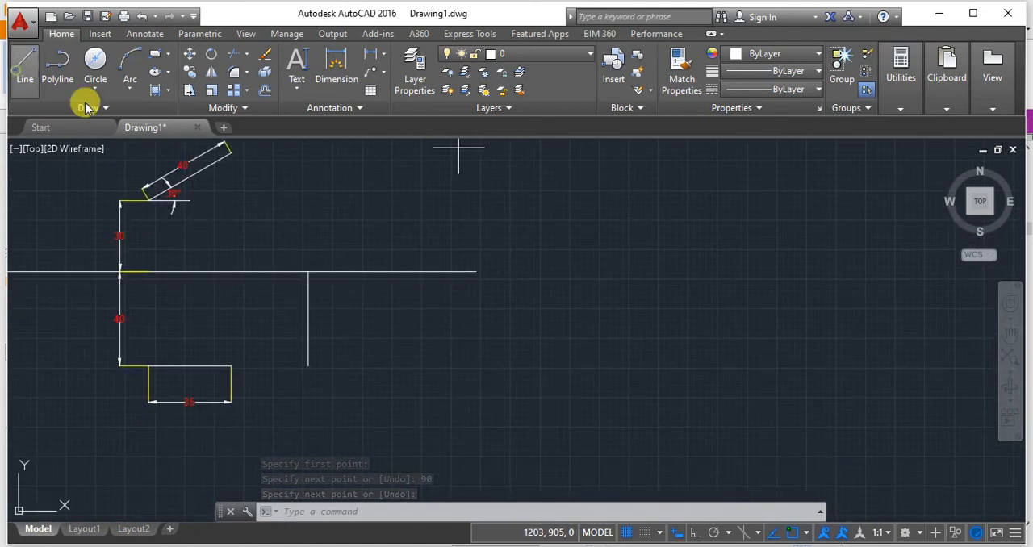
{"action": "left_click", "coordinate": [306, 365]}
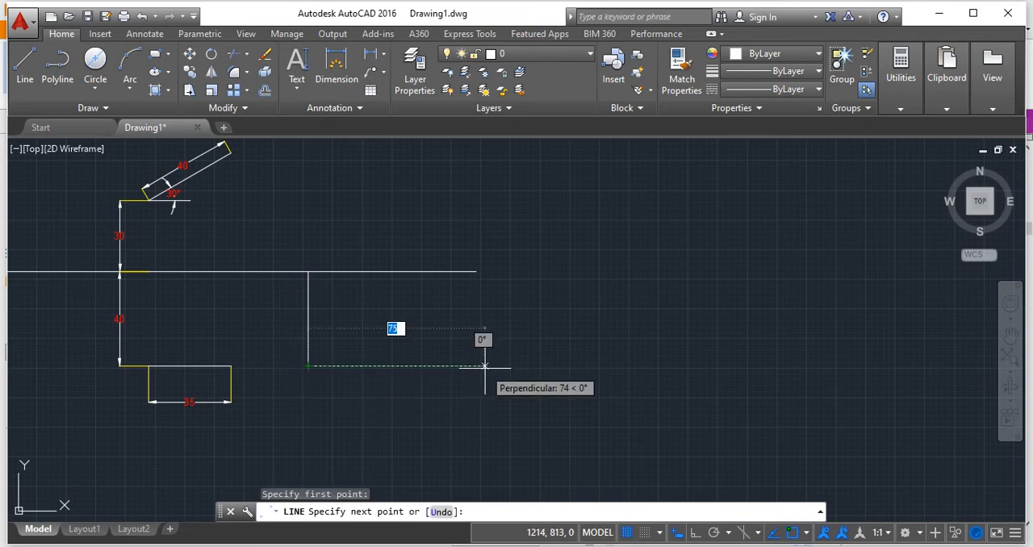
{"action": "left_click", "coordinate": [484, 365]}
{"action": "key", "text": "Return"}
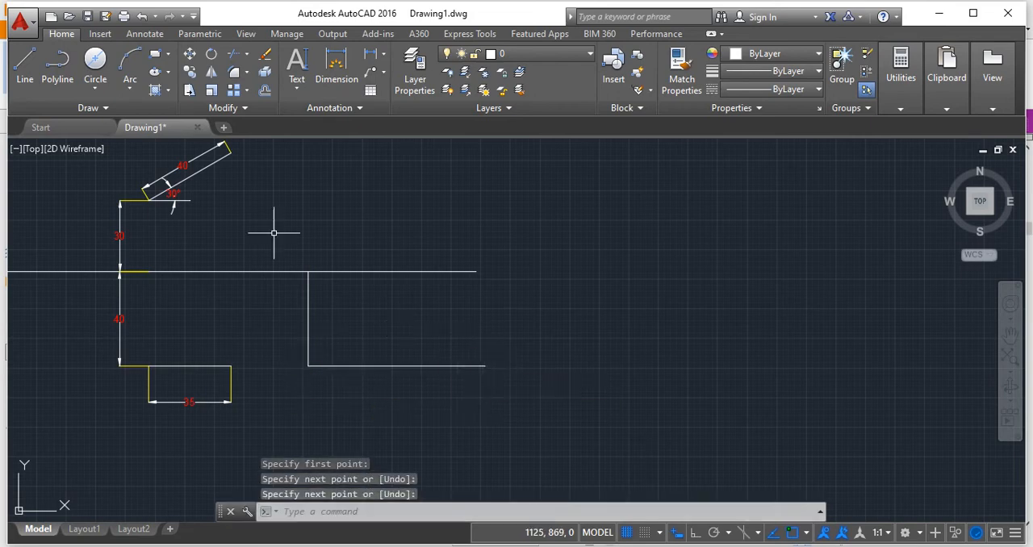
Draw the top view line 40 units long from the vertical line's lower end, sloping 30° below the horizontal reference line.
{"action": "left_click", "coordinate": [25, 81]}
{"action": "left_click", "coordinate": [308, 366]}
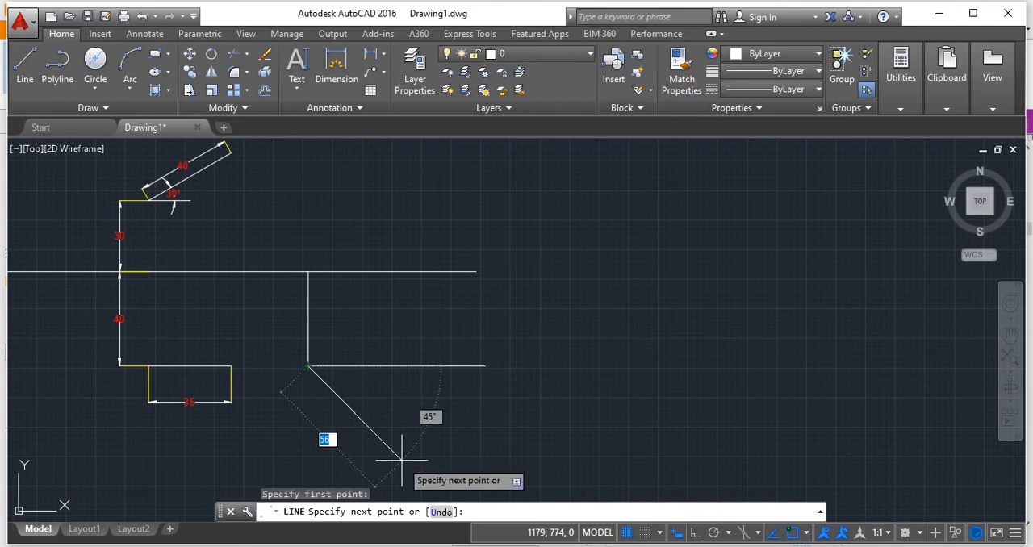
{"action": "key", "text": "Tab"}
{"action": "type", "text": "3"}
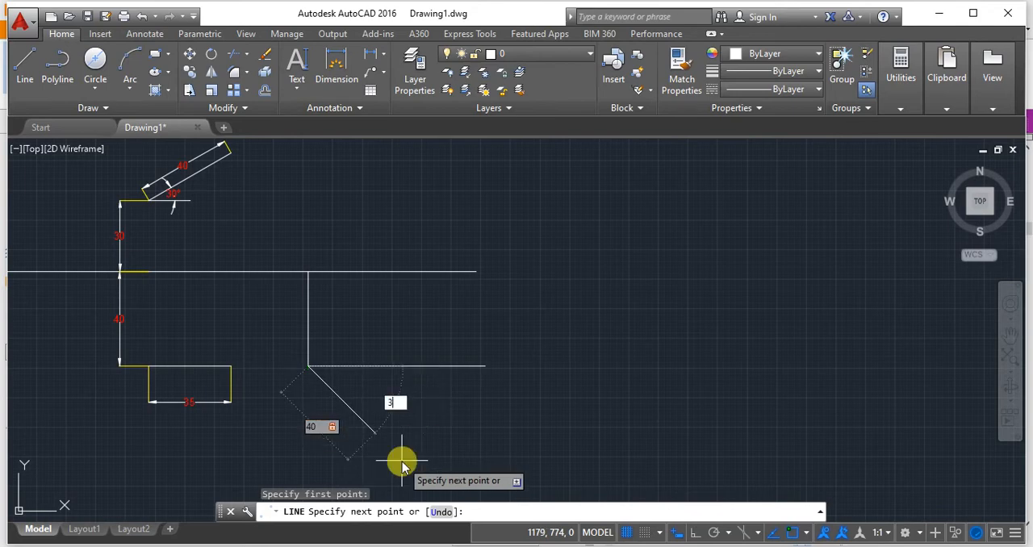
{"action": "type", "text": "0"}
{"action": "key", "text": "Return"}
{"action": "key", "text": "Return"}
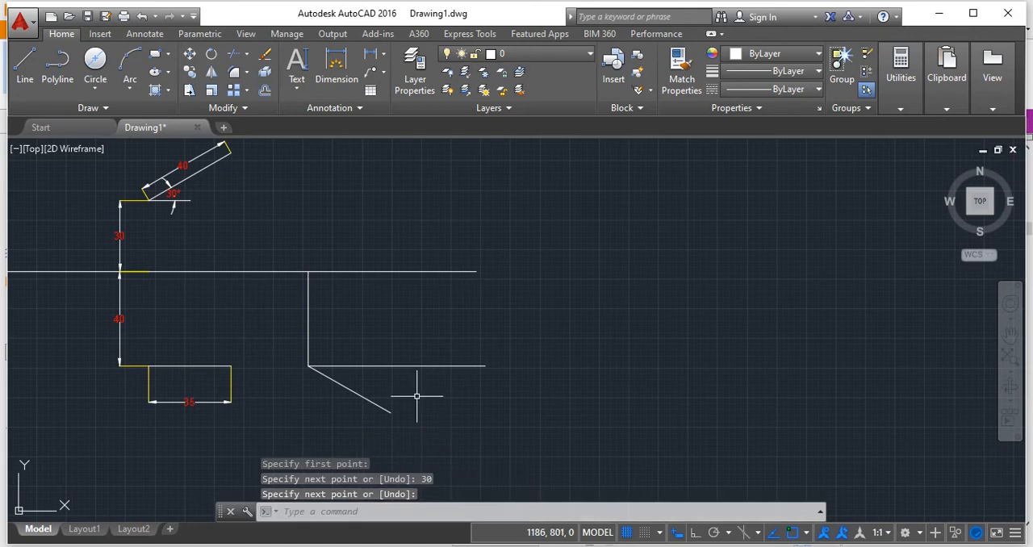
Shorten the horizontal reference line to about 10 units by stretching its free end toward the vertex.
{"action": "scroll", "coordinate": [415, 395], "scroll_direction": "up", "scroll_amount": 2}
{"action": "left_click", "coordinate": [411, 353]}
{"action": "left_click", "coordinate": [415, 348]}
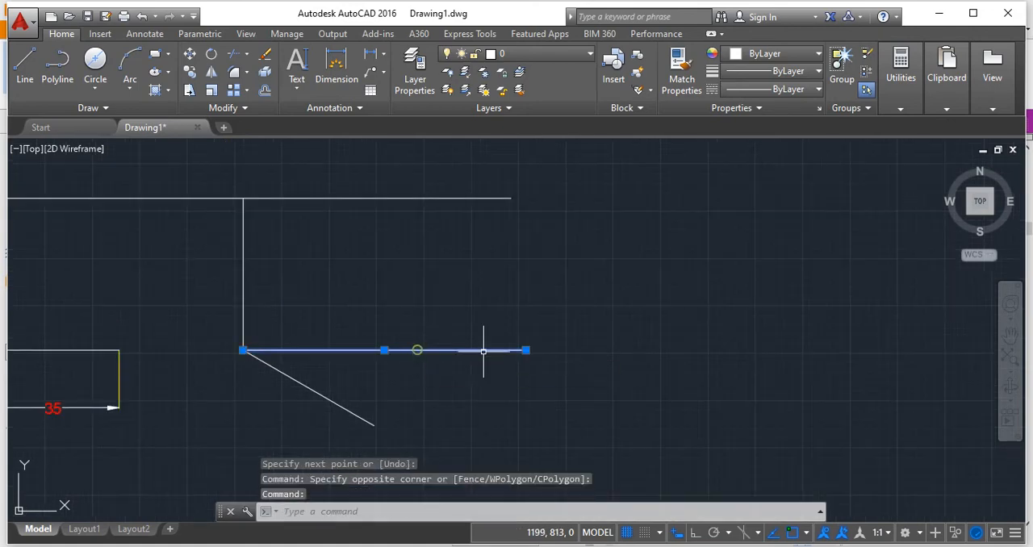
{"action": "left_click", "coordinate": [525, 349]}
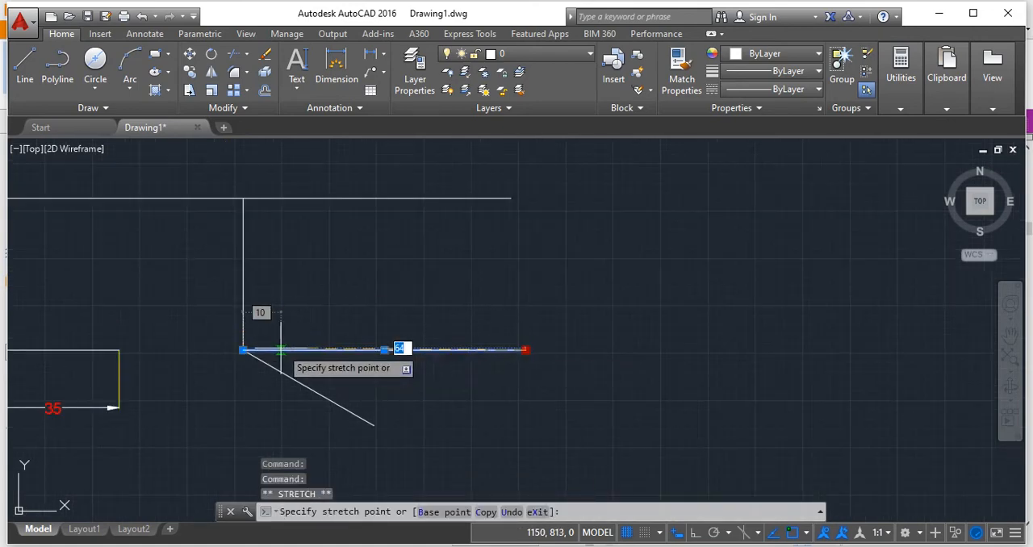
{"action": "scroll", "coordinate": [438, 330], "scroll_direction": "down", "scroll_amount": 2}
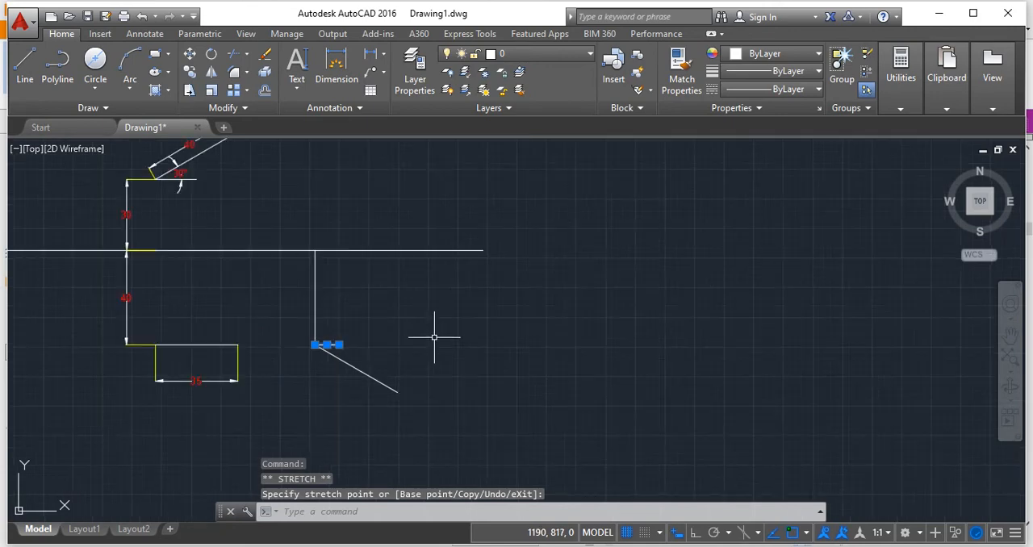
Draw a 90-unit vertical projector at 90° upward from the free lower end of the sloping top view line.
{"action": "key", "text": "Escape"}
{"action": "left_click", "coordinate": [24, 65]}
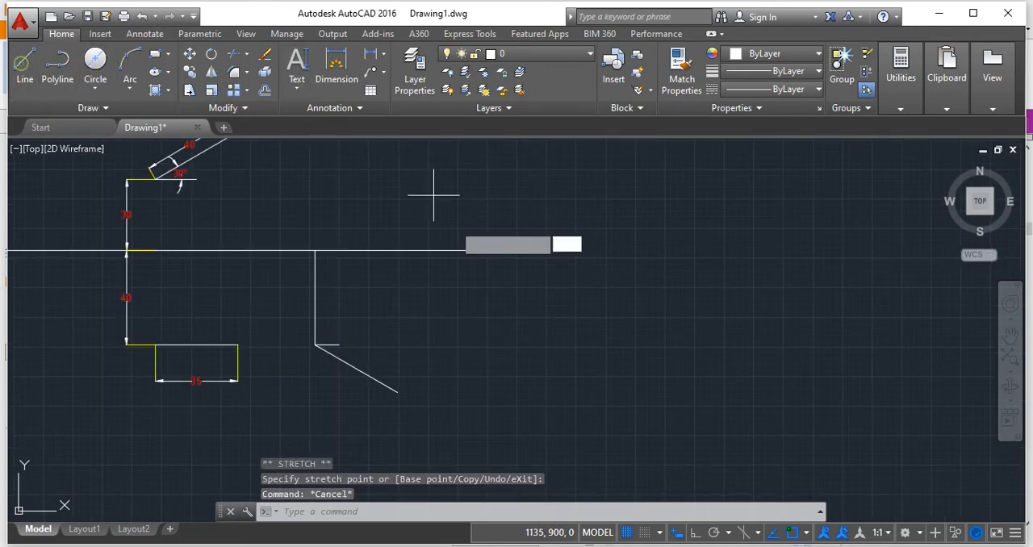
{"action": "left_click", "coordinate": [397, 393]}
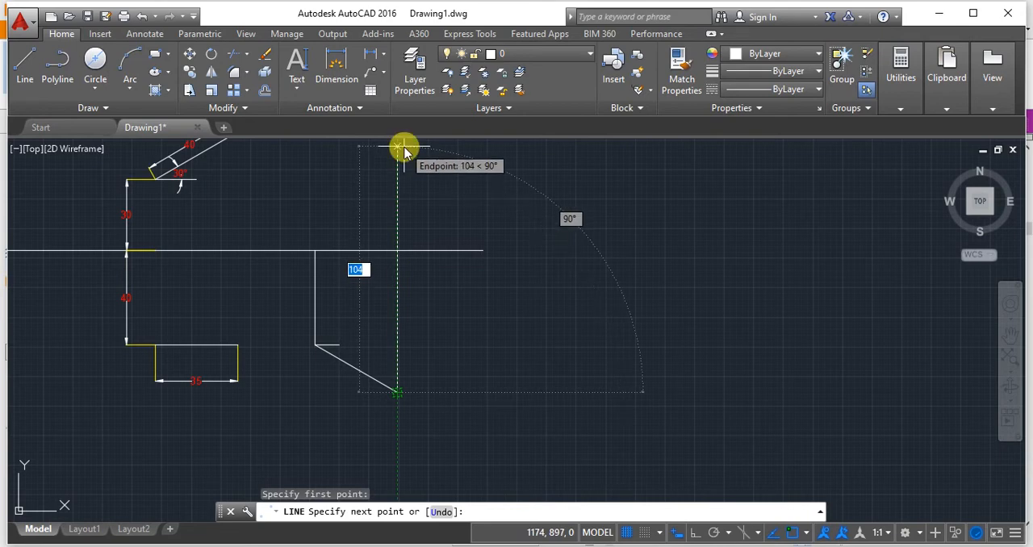
{"action": "type", "text": "90"}
{"action": "key", "text": "Tab"}
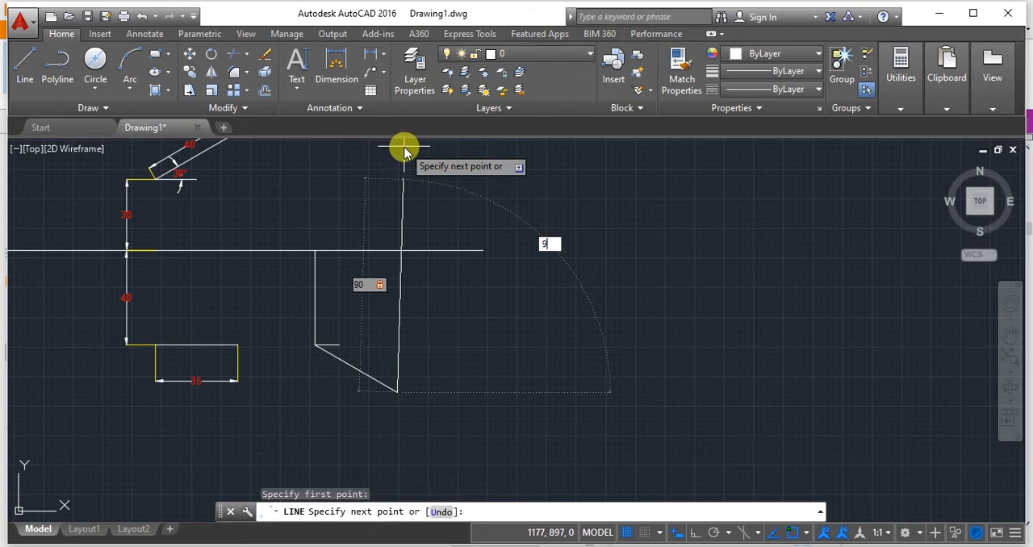
{"action": "type", "text": "90"}
{"action": "key", "text": "Return"}
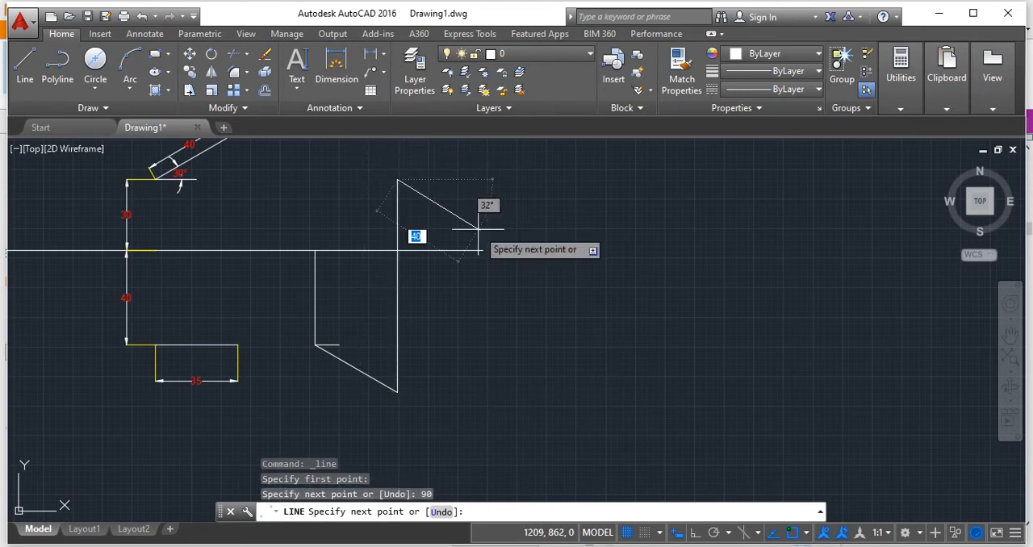
{"action": "key", "text": "Return"}
{"action": "middle_click_drag", "start_coordinate": [376, 284], "coordinate": [534, 320]}
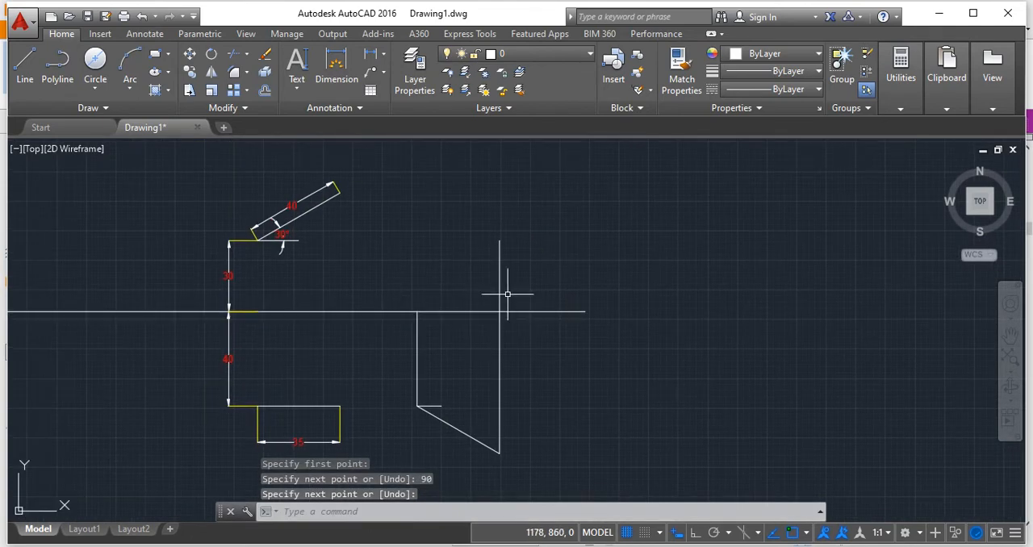
Draw a 40-unit vertical line at 90° upward from the XY line, directly above the top view's starting vertex.
{"action": "left_click", "coordinate": [25, 67]}
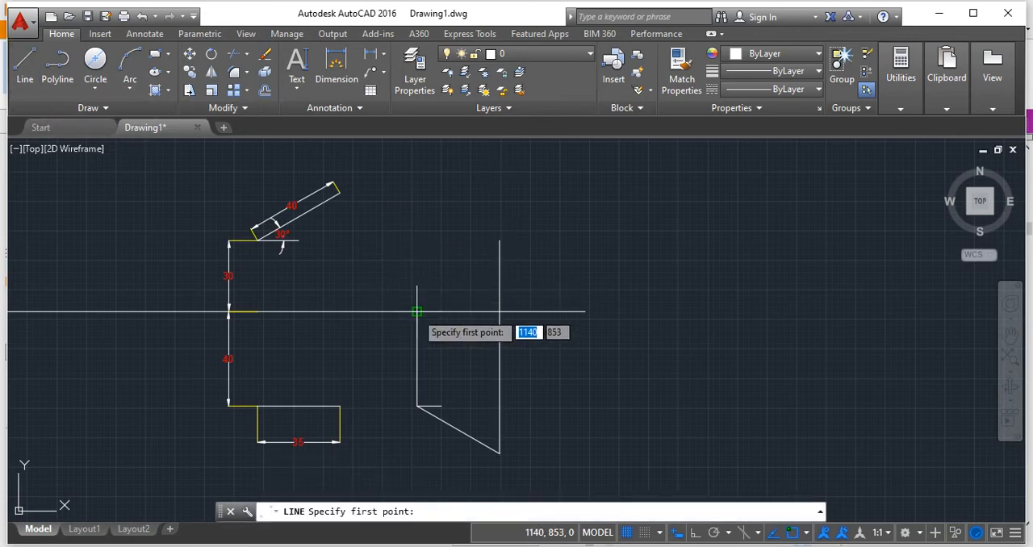
{"action": "left_click", "coordinate": [416, 311]}
{"action": "type", "text": "40"}
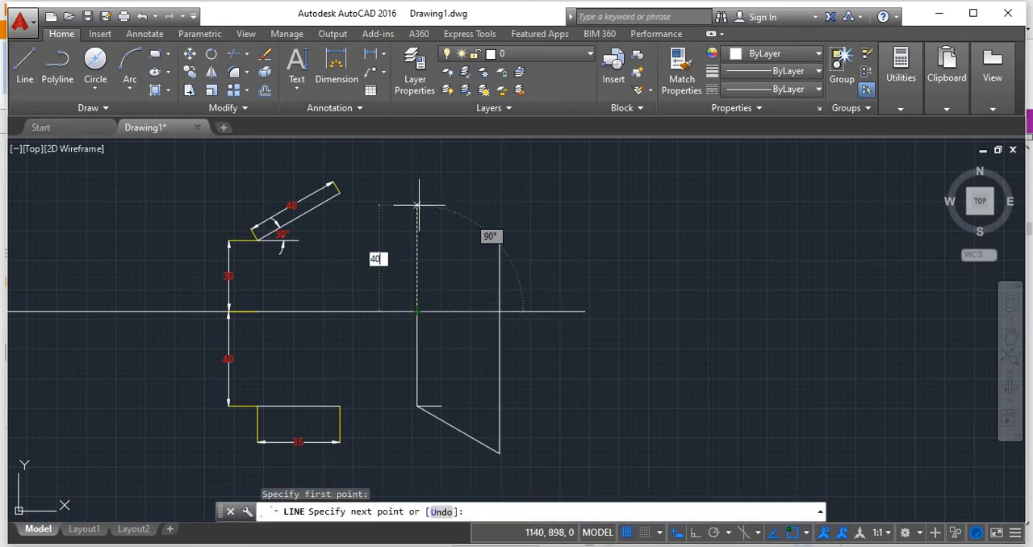
{"action": "key", "text": "Tab"}
{"action": "type", "text": "90"}
{"action": "key", "text": "Return"}
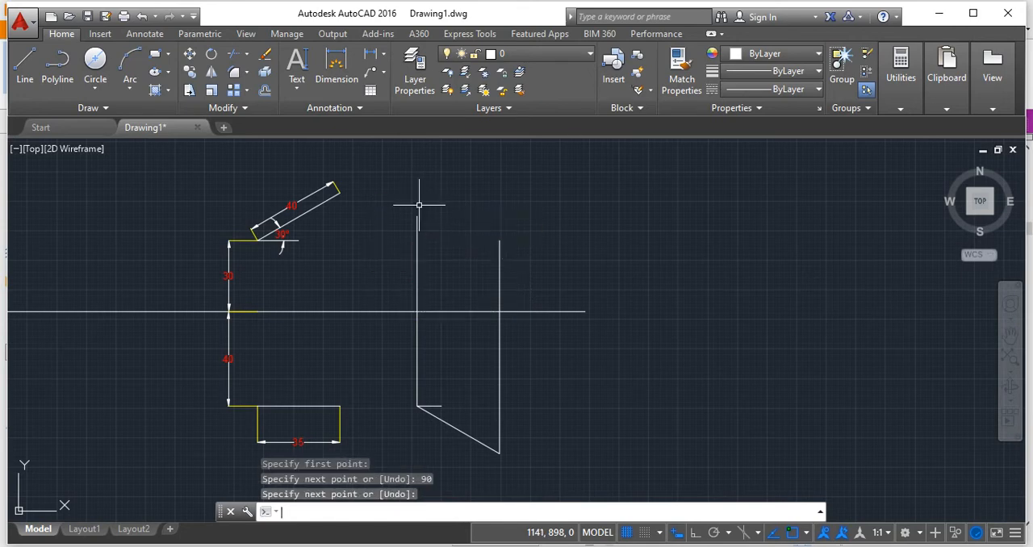
{"action": "left_click", "coordinate": [23, 63]}
{"action": "left_click", "coordinate": [417, 216]}
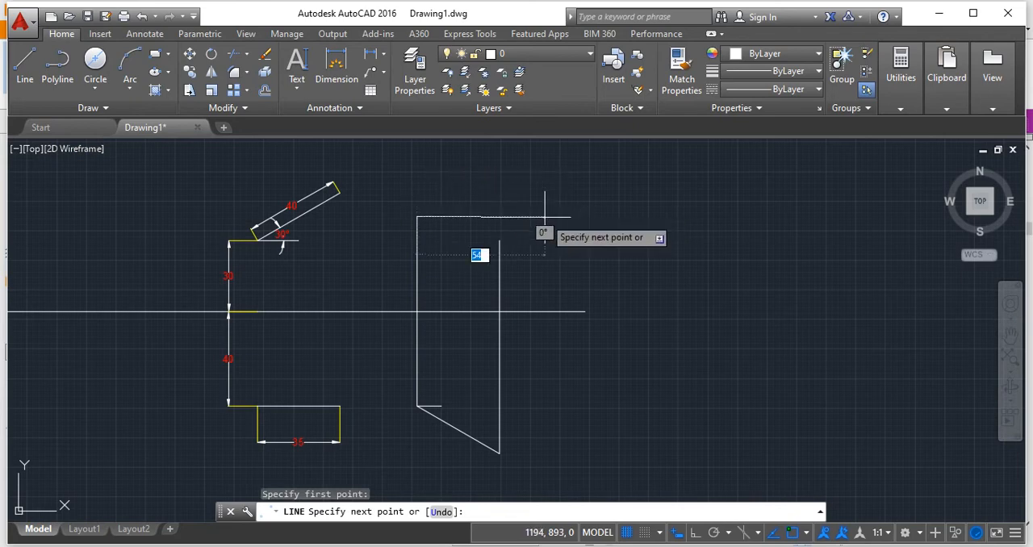
{"action": "key", "text": "Escape"}
Stretch the upper end of the long projector until it is level with the top of the 40-unit vertical line.
{"action": "left_click", "coordinate": [499, 245]}
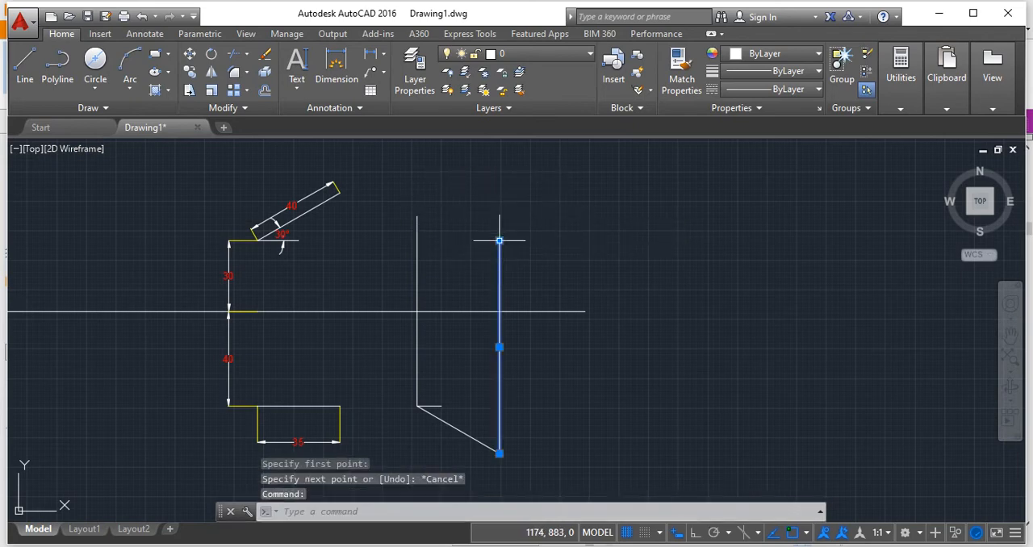
{"action": "left_click", "coordinate": [499, 240]}
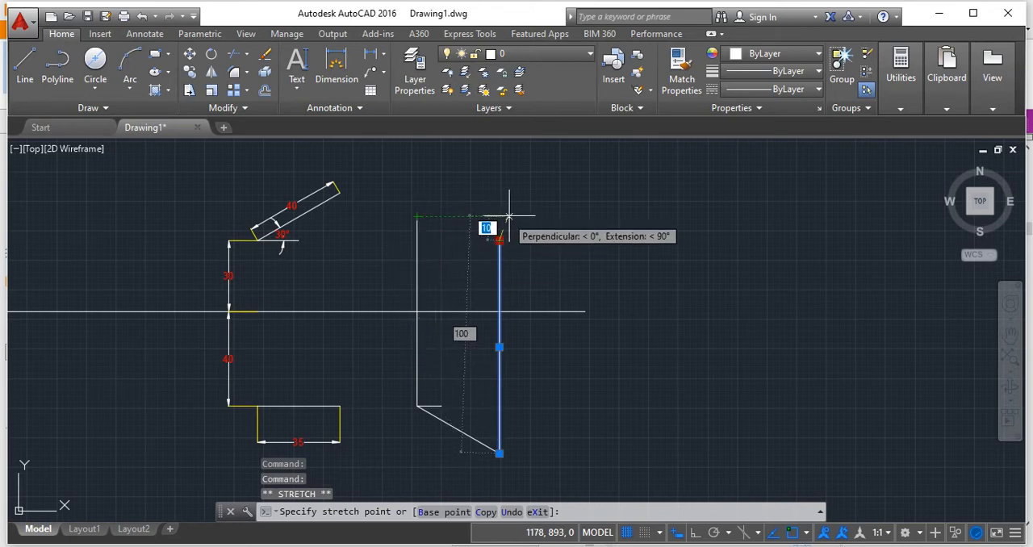
{"action": "key", "text": "Escape"}
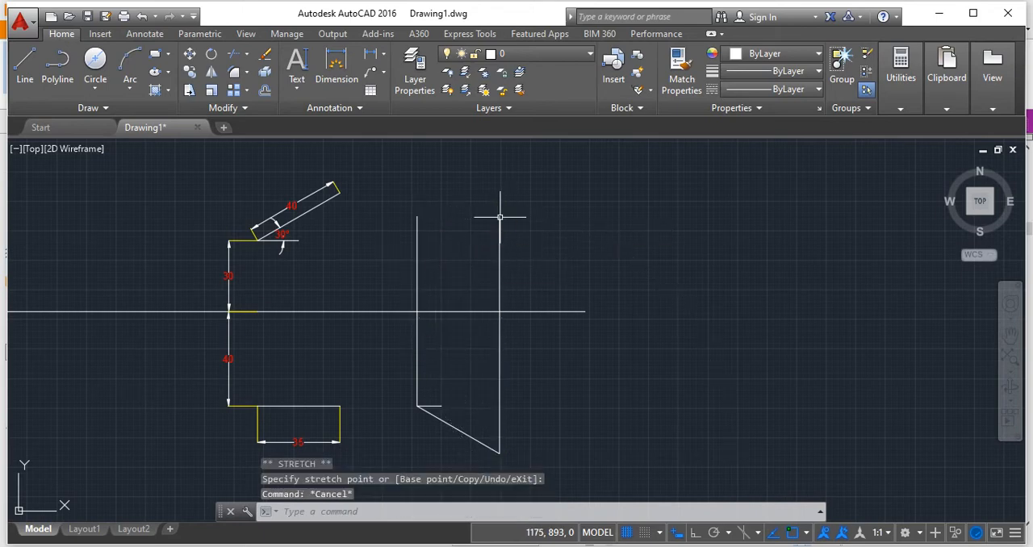
Draw the horizontal front view line between the upper ends of the two vertical lines.
{"action": "left_click", "coordinate": [25, 61]}
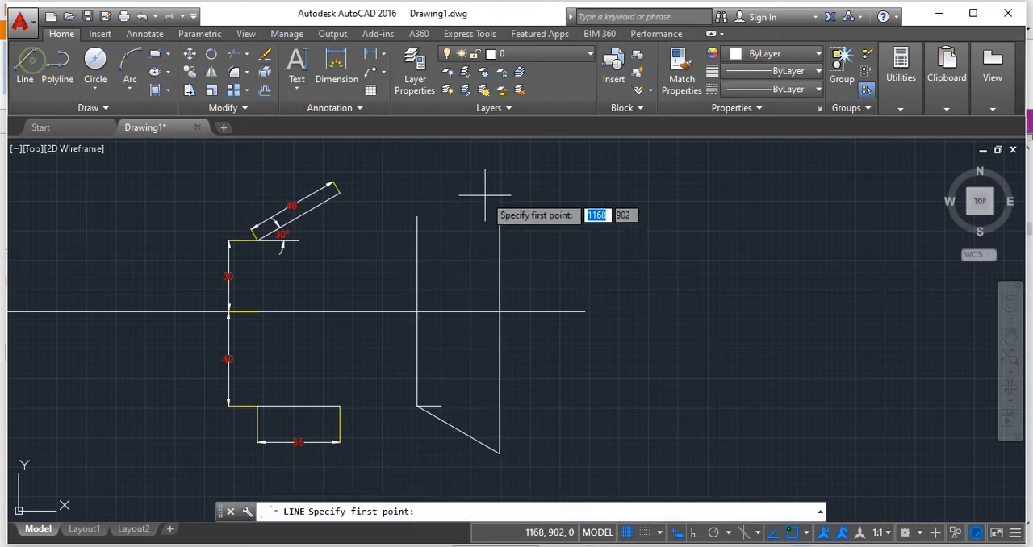
{"action": "left_click", "coordinate": [418, 216]}
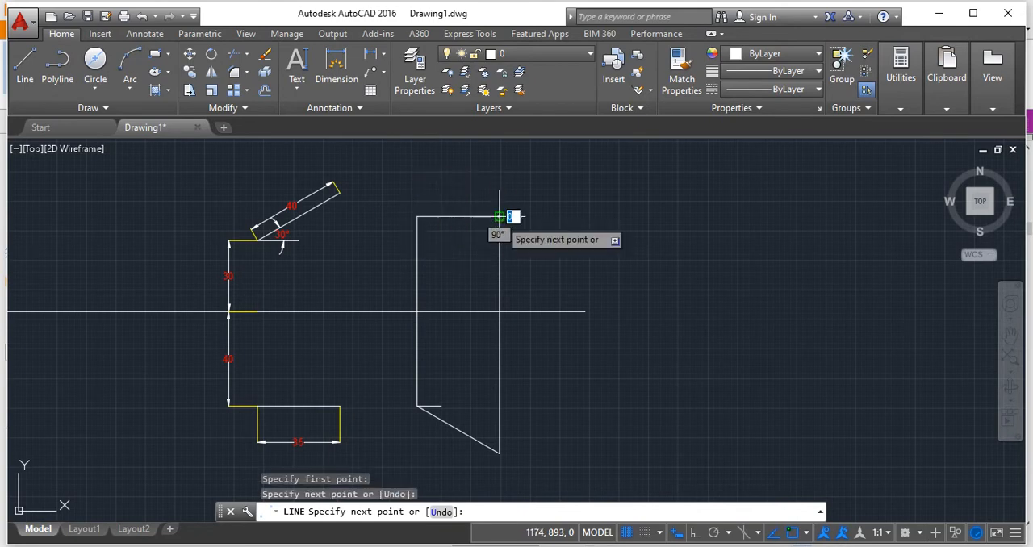
{"action": "left_click", "coordinate": [499, 216]}
{"action": "key", "text": "Return"}
{"action": "scroll", "coordinate": [428, 289], "scroll_direction": "up", "scroll_amount": 2}
{"action": "scroll", "coordinate": [449, 367], "scroll_direction": "down", "scroll_amount": 2}
{"action": "middle_click_drag", "start_coordinate": [449, 367], "coordinate": [509, 337]}
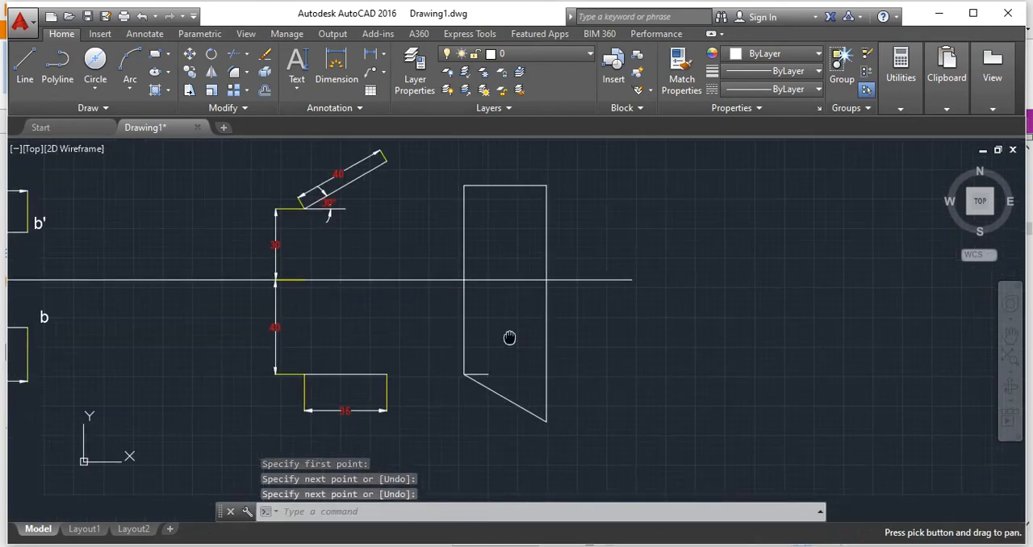
Check the case 4 slide in Foxit Reader and delete the vertical projectors between the new front and top views in AutoCAD.
{"action": "key", "text": "alt+Tab"}
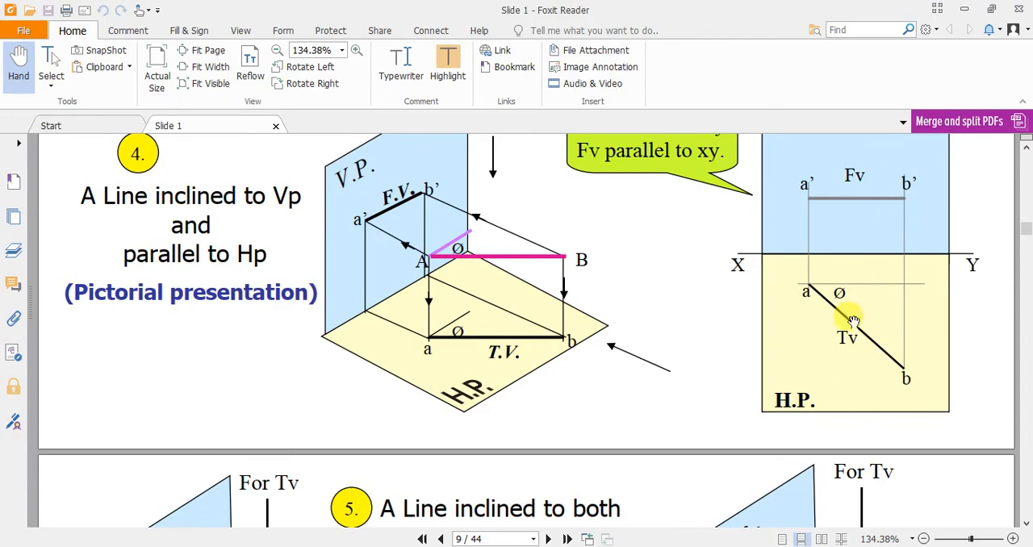
{"action": "key", "text": "alt+Tab"}
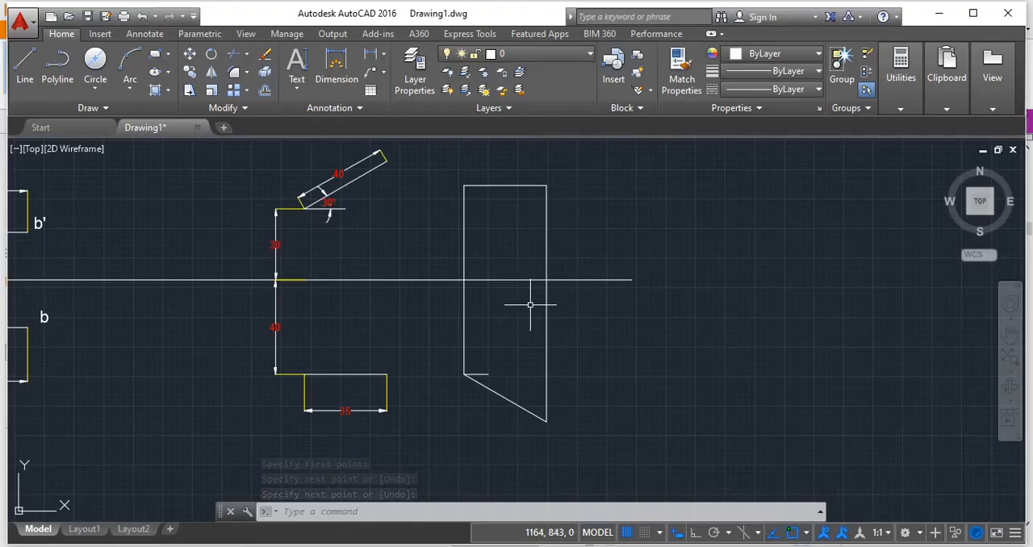
{"action": "key", "text": "alt+Tab"}
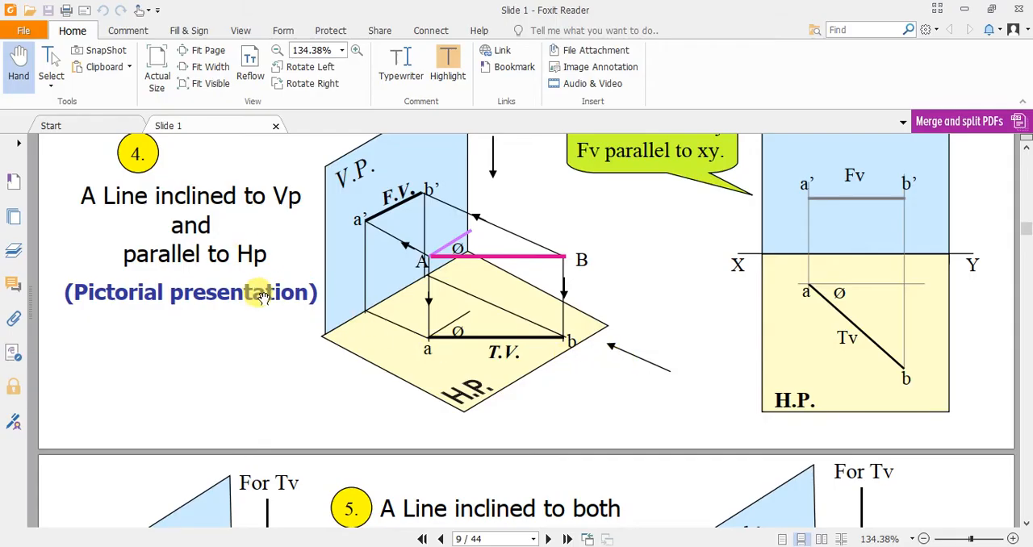
{"action": "key", "text": "alt+Tab"}
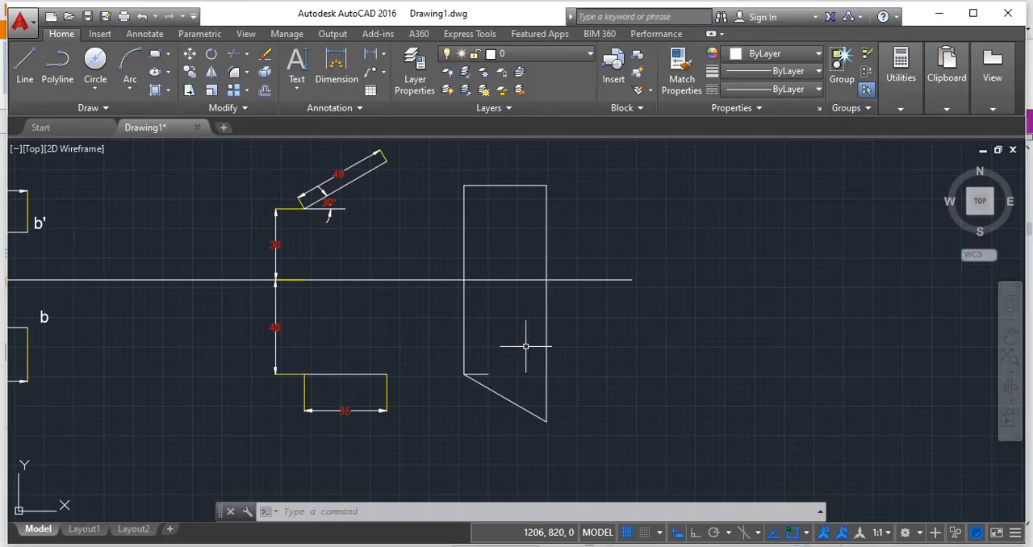
{"action": "left_click", "coordinate": [464, 242]}
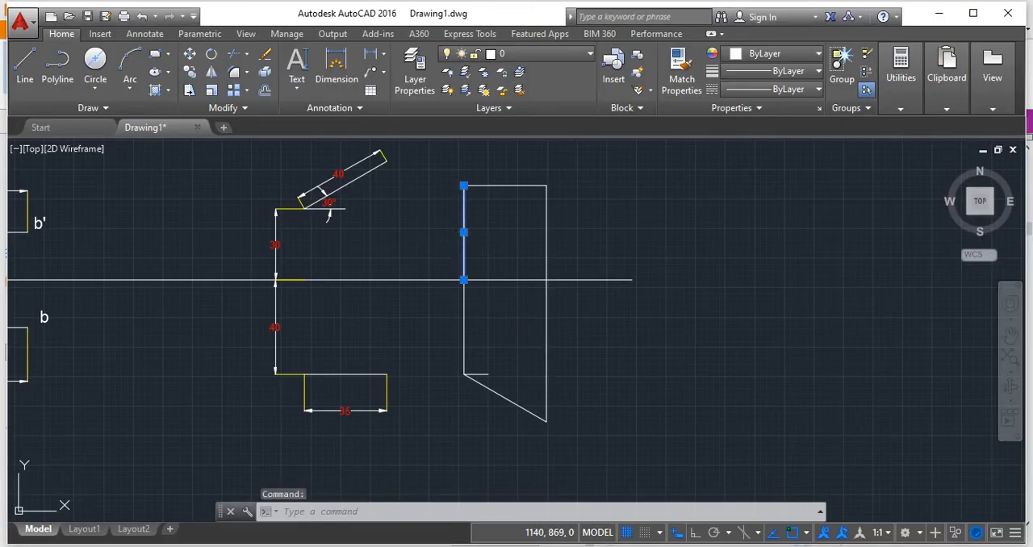
{"action": "key", "text": "Delete"}
{"action": "left_click", "coordinate": [546, 329]}
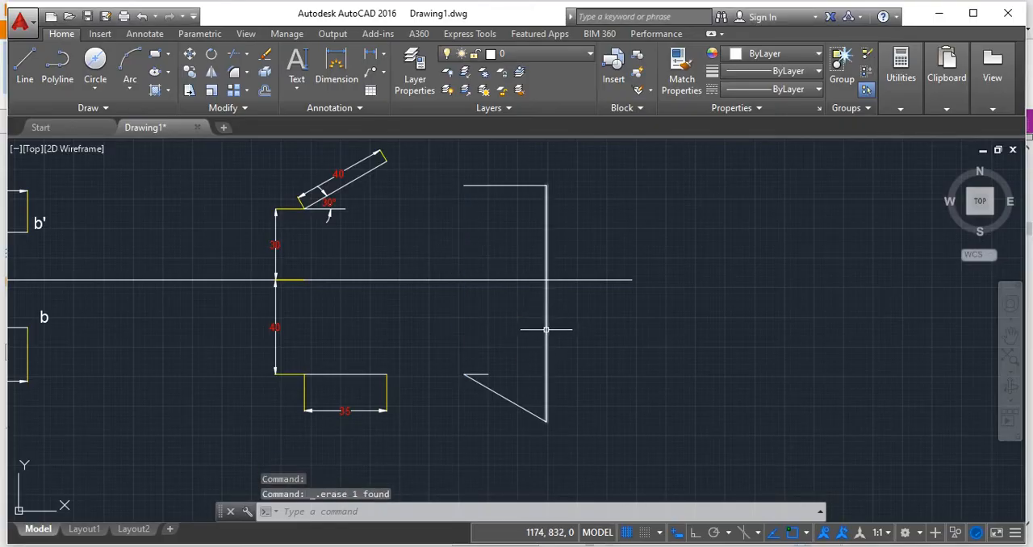
{"action": "key", "text": "Delete"}
{"action": "middle_click_drag", "start_coordinate": [600, 334], "coordinate": [598, 347]}
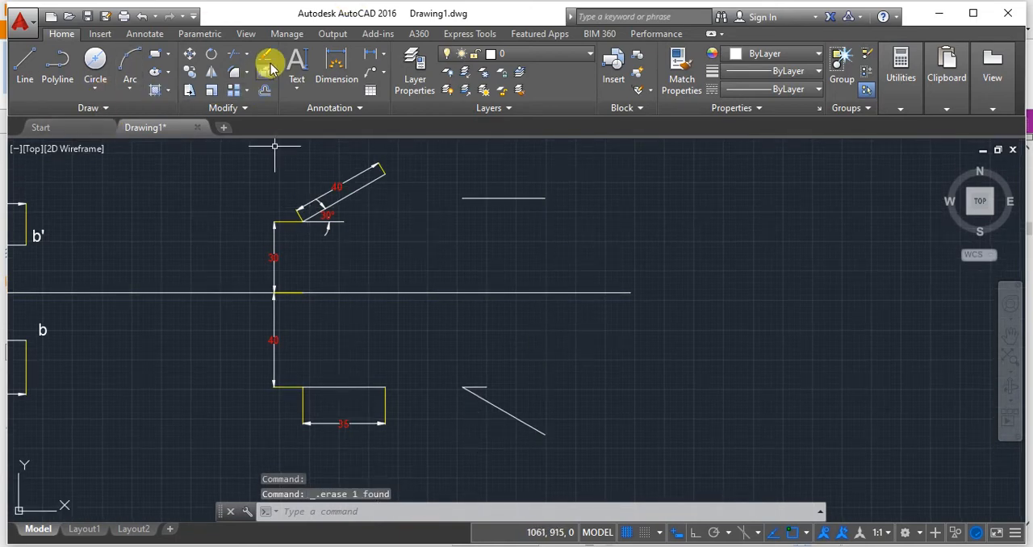
Add an aligned dimension to the sloping top view line, placed below and parallel to it.
{"action": "left_click", "coordinate": [383, 56]}
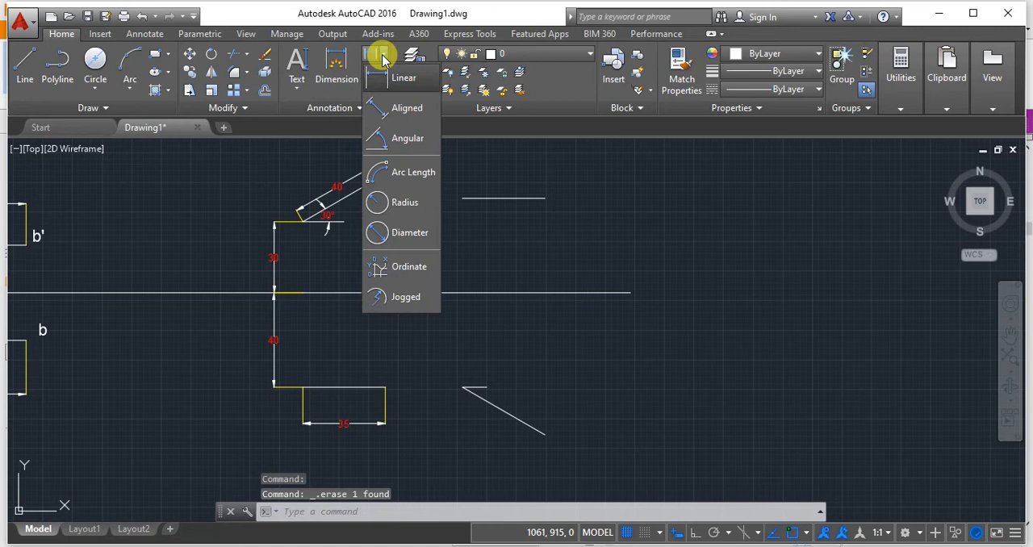
{"action": "left_click", "coordinate": [403, 110]}
{"action": "left_click", "coordinate": [462, 388]}
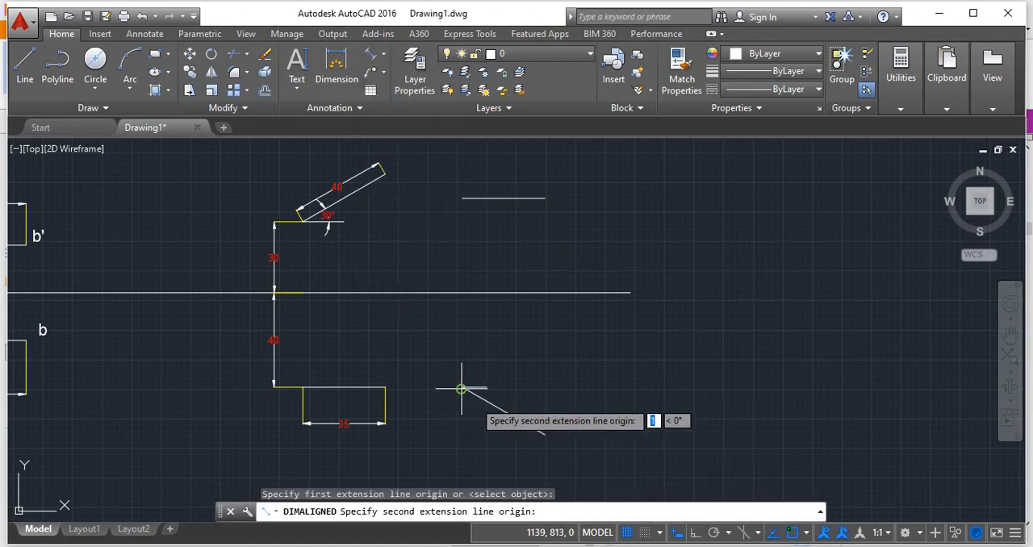
{"action": "left_click", "coordinate": [544, 433]}
{"action": "left_click", "coordinate": [524, 437]}
Add an angular dimension between the short horizontal reference line and the sloping top view line.
{"action": "scroll", "coordinate": [490, 385], "scroll_direction": "up", "scroll_amount": 2}
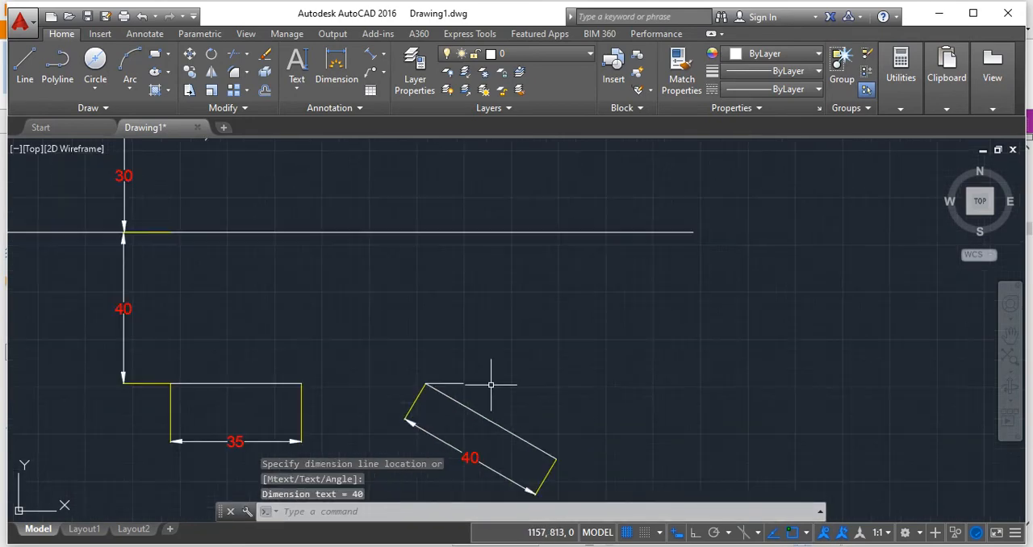
{"action": "left_click", "coordinate": [384, 53]}
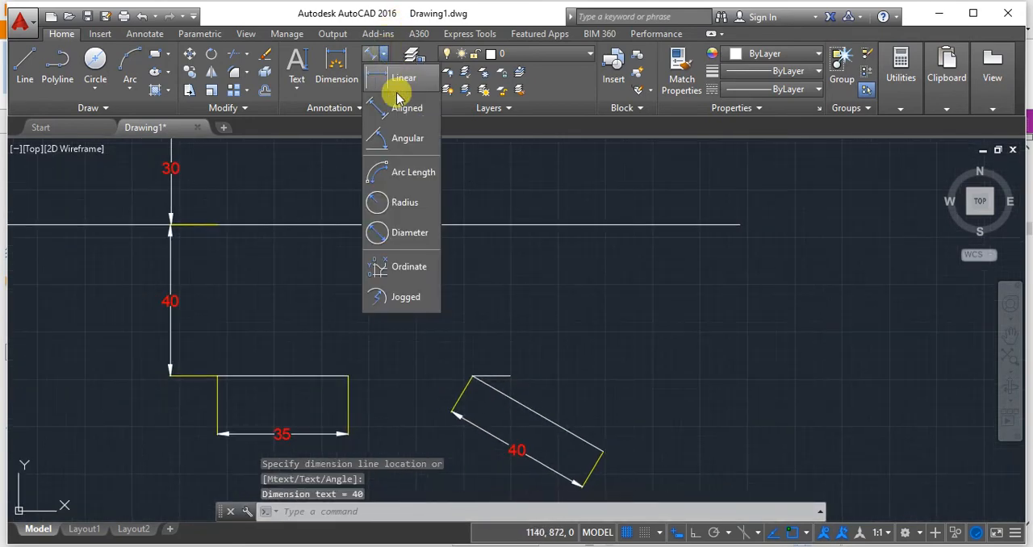
{"action": "left_click", "coordinate": [401, 151]}
{"action": "left_click", "coordinate": [488, 376]}
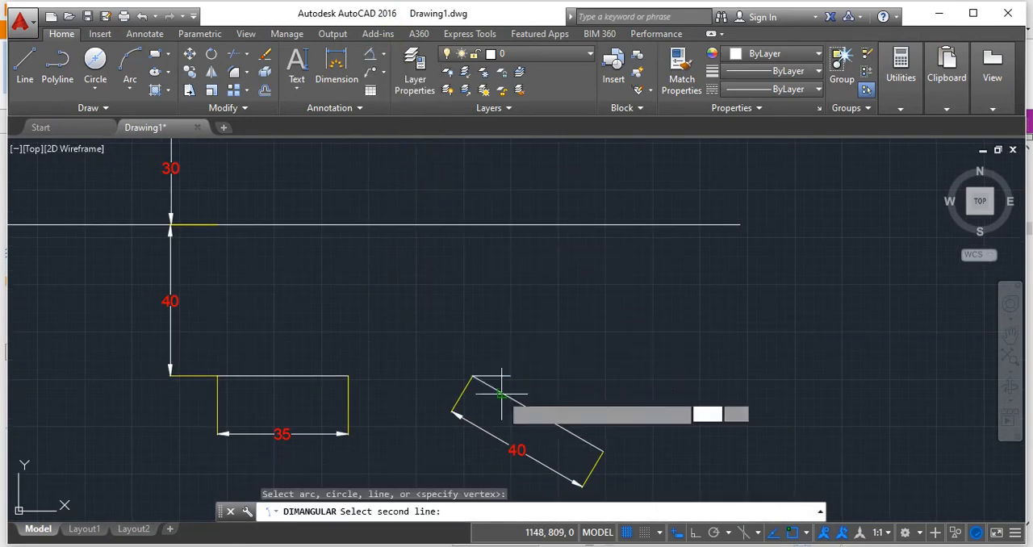
{"action": "left_click", "coordinate": [501, 394]}
{"action": "left_click", "coordinate": [509, 388]}
Add a linear dimension for the length of the horizontal front view line, placed above it.
{"action": "middle_click_drag", "start_coordinate": [524, 276], "coordinate": [513, 359]}
{"action": "scroll", "coordinate": [512, 355], "scroll_direction": "down", "scroll_amount": 4}
{"action": "mouse_move", "coordinate": [510, 298]}
{"action": "middle_mouse_down"}
{"action": "mouse_move", "coordinate": [506, 287]}
{"action": "mouse_move", "coordinate": [501, 301]}
{"action": "middle_mouse_up"}
{"action": "left_click", "coordinate": [384, 54]}
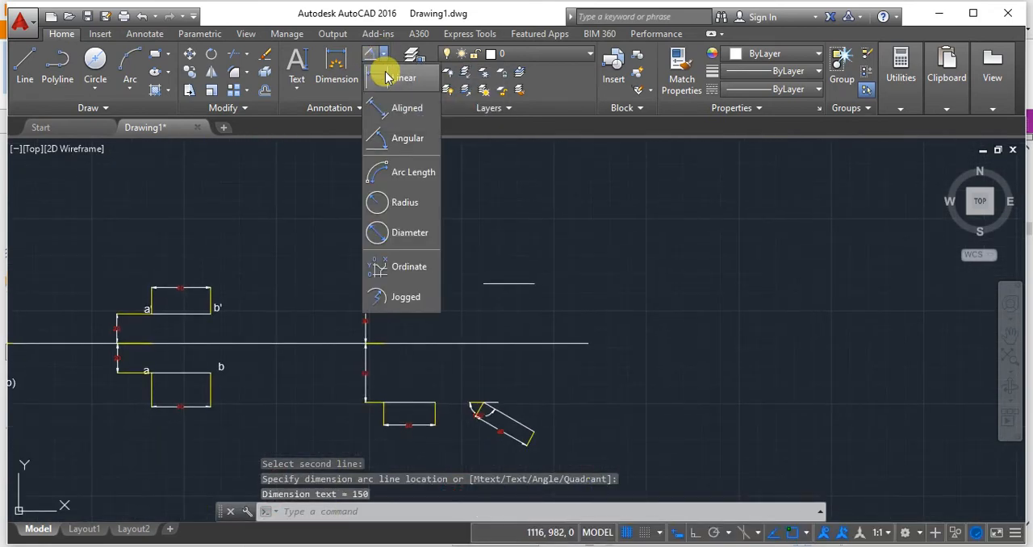
{"action": "left_click", "coordinate": [387, 78]}
{"action": "left_click", "coordinate": [483, 283]}
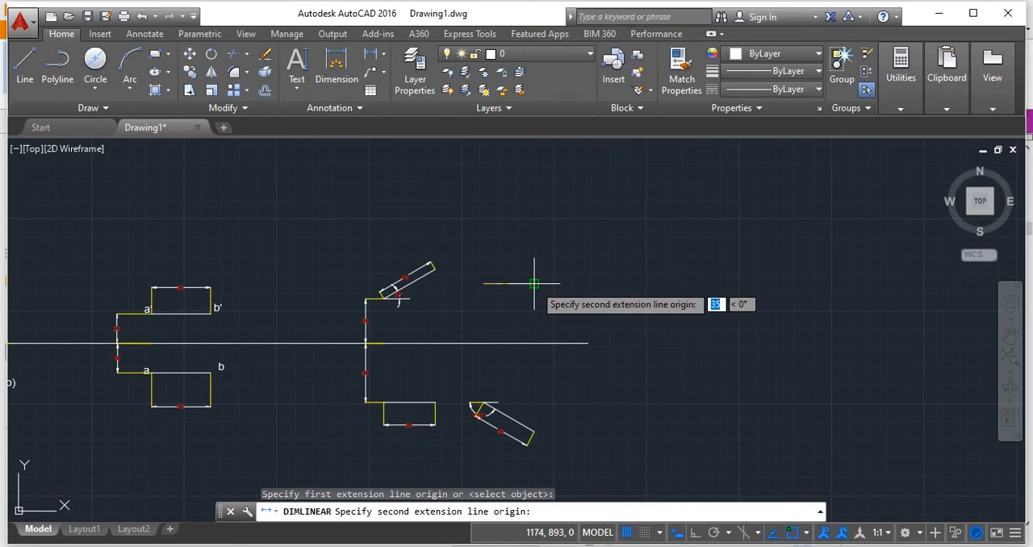
{"action": "left_click", "coordinate": [534, 283]}
{"action": "left_click", "coordinate": [536, 246]}
Review all completed projections along the XY line, from the first point projections to the newest line case.
{"action": "middle_click_drag", "start_coordinate": [657, 316], "coordinate": [266, 301]}
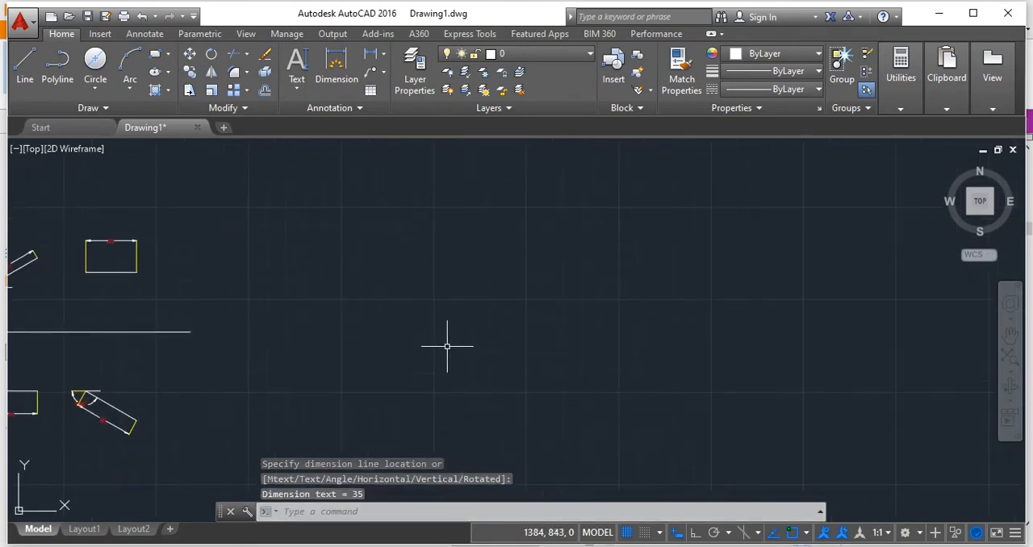
{"action": "scroll", "coordinate": [334, 345], "scroll_direction": "down", "scroll_amount": 2}
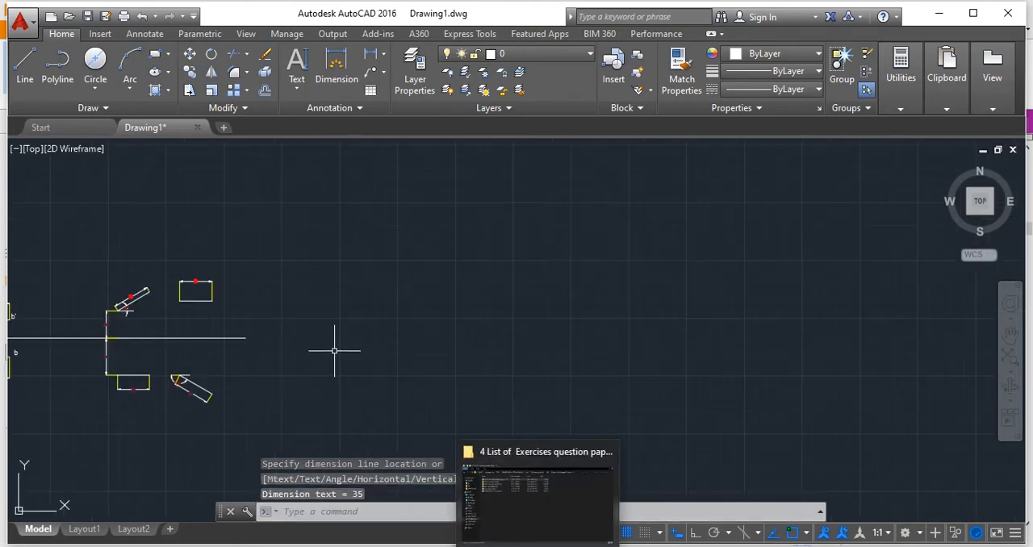
{"action": "middle_click_drag", "start_coordinate": [364, 373], "coordinate": [652, 377]}
{"action": "mouse_move", "coordinate": [178, 324]}
{"action": "middle_mouse_down"}
{"action": "mouse_move", "coordinate": [559, 323]}
{"action": "mouse_move", "coordinate": [728, 309]}
{"action": "middle_mouse_up"}
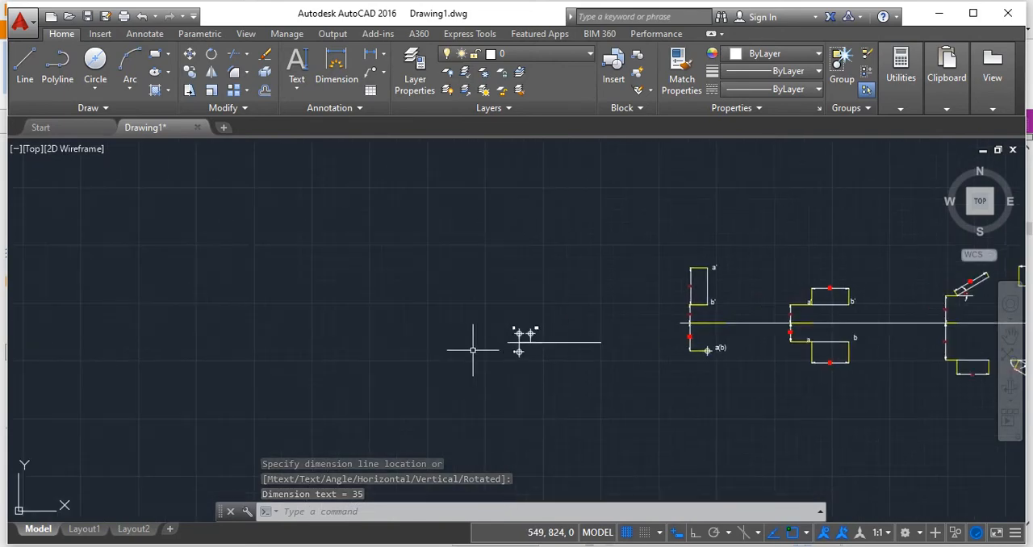
{"action": "scroll", "coordinate": [473, 351], "scroll_direction": "up", "scroll_amount": 5}
{"action": "mouse_move", "coordinate": [613, 352]}
{"action": "middle_mouse_down"}
{"action": "mouse_move", "coordinate": [6, 340]}
{"action": "mouse_move", "coordinate": [574, 385]}
{"action": "mouse_move", "coordinate": [256, 395]}
{"action": "middle_mouse_up"}
{"action": "scroll", "coordinate": [256, 394], "scroll_direction": "down", "scroll_amount": 2}
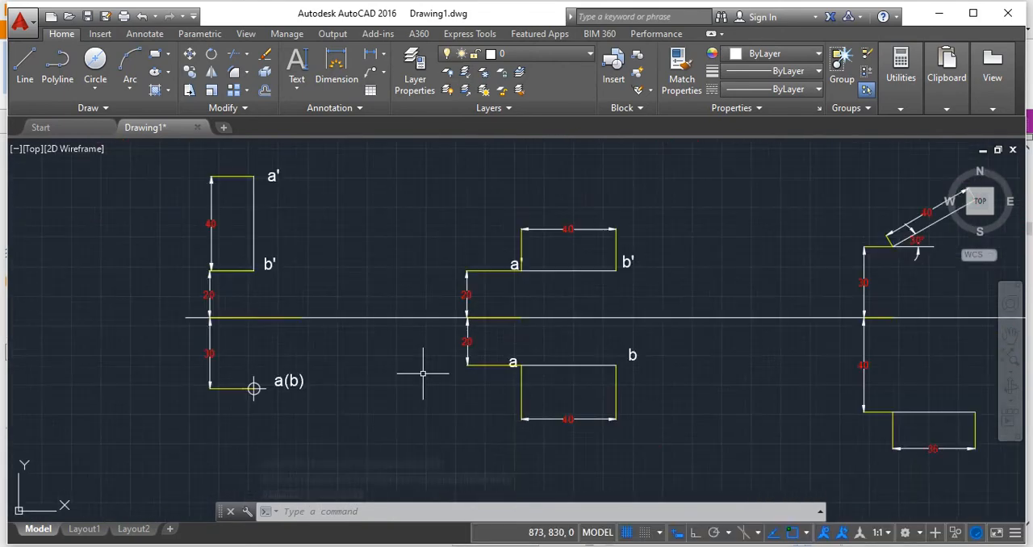
{"action": "middle_click_drag", "start_coordinate": [514, 344], "coordinate": [179, 349]}
{"action": "middle_click_drag", "start_coordinate": [720, 365], "coordinate": [38, 388]}
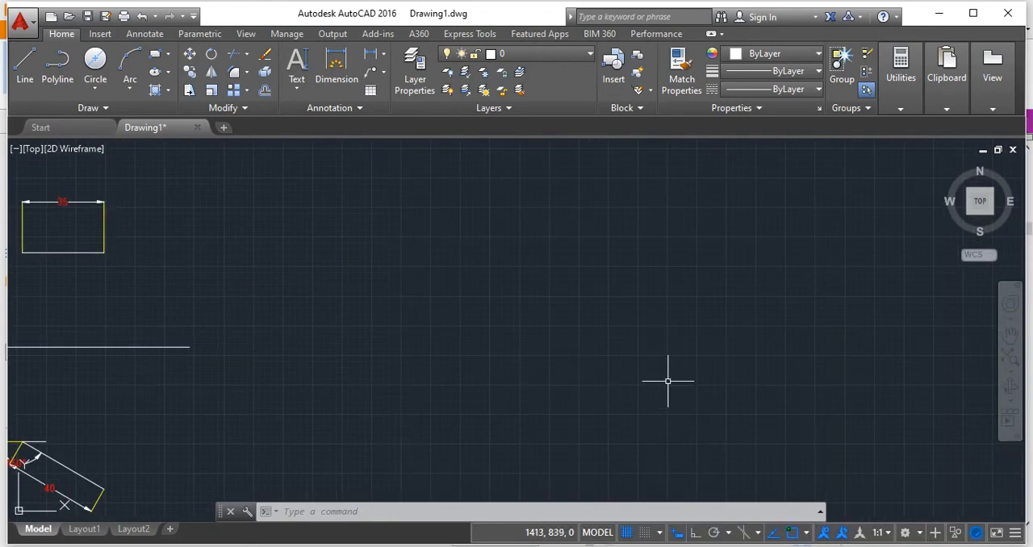
Extend the XY line horizontally by about 430 units into the free space beyond the latest projections.
{"action": "middle_click_drag", "start_coordinate": [668, 381], "coordinate": [503, 394]}
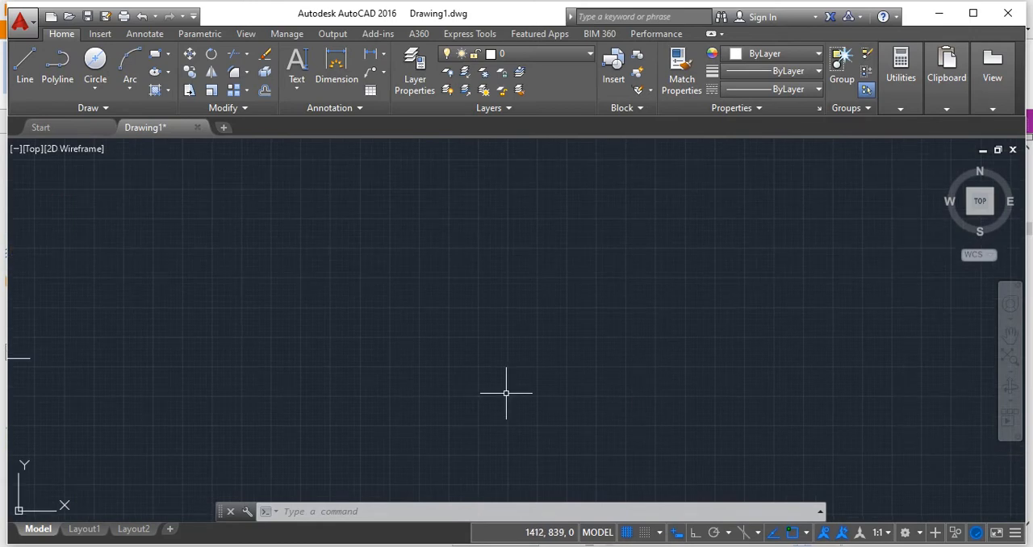
{"action": "scroll", "coordinate": [506, 393], "scroll_direction": "down", "scroll_amount": 2}
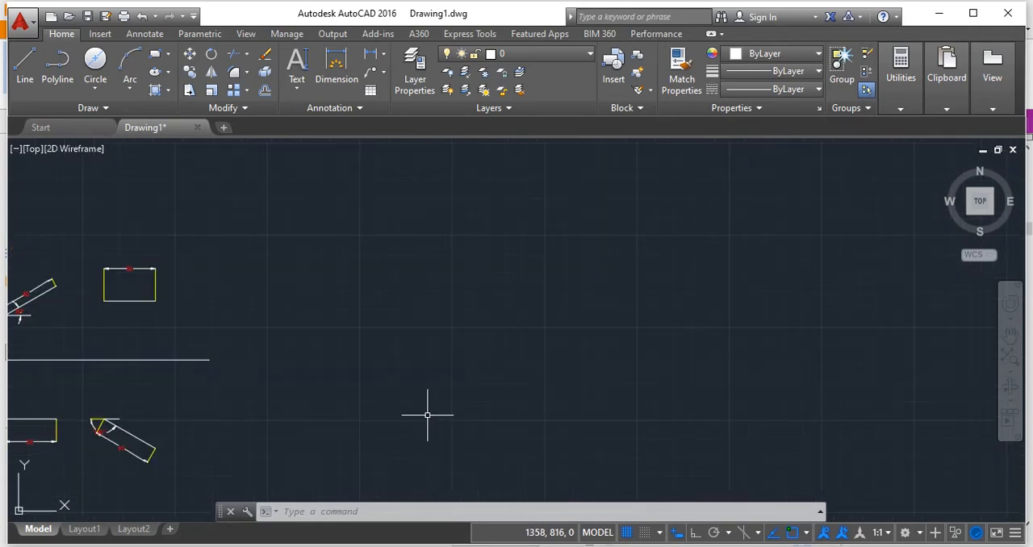
{"action": "left_click", "coordinate": [208, 364]}
{"action": "left_click", "coordinate": [202, 352]}
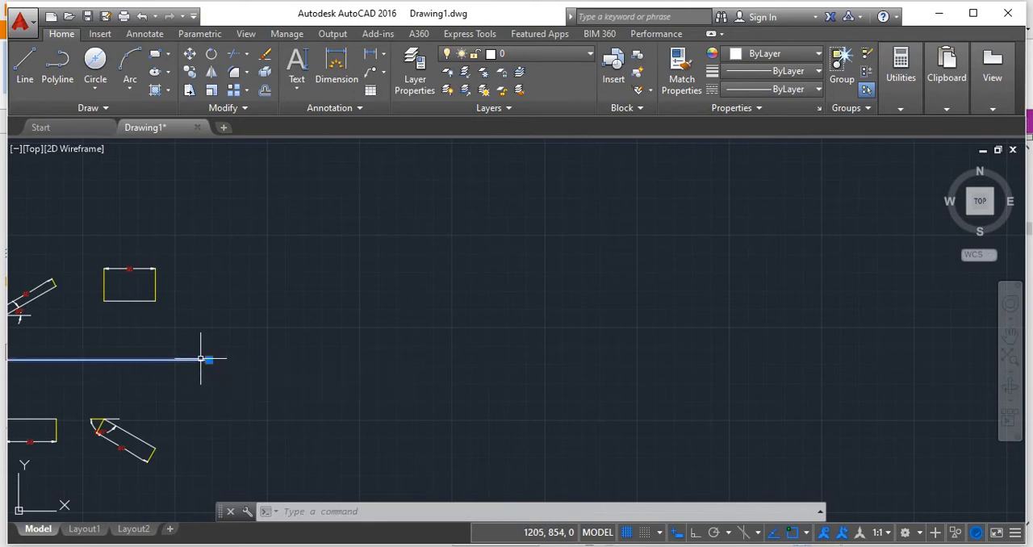
{"action": "left_click", "coordinate": [208, 360]}
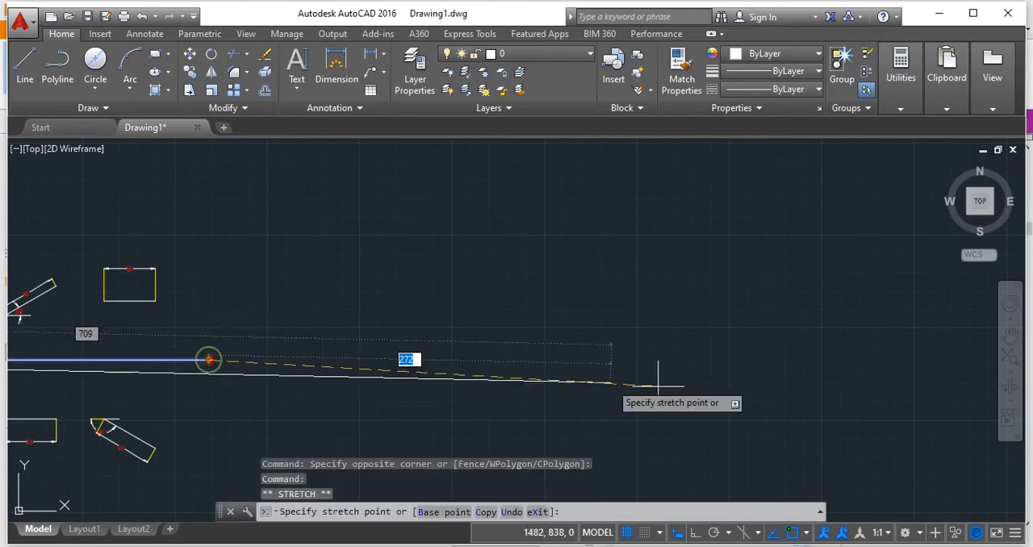
{"action": "left_click", "coordinate": [849, 360]}
{"action": "left_click", "coordinate": [850, 360]}
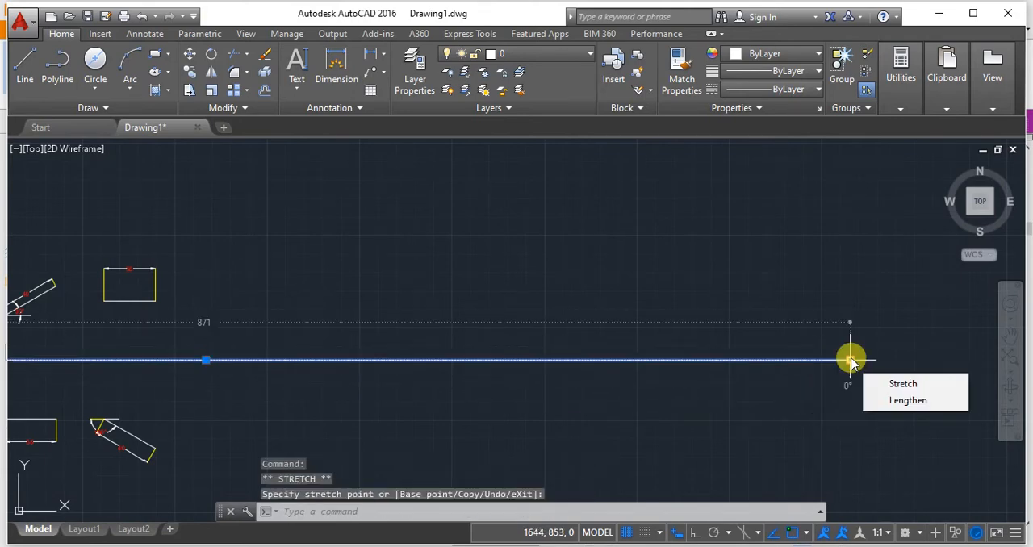
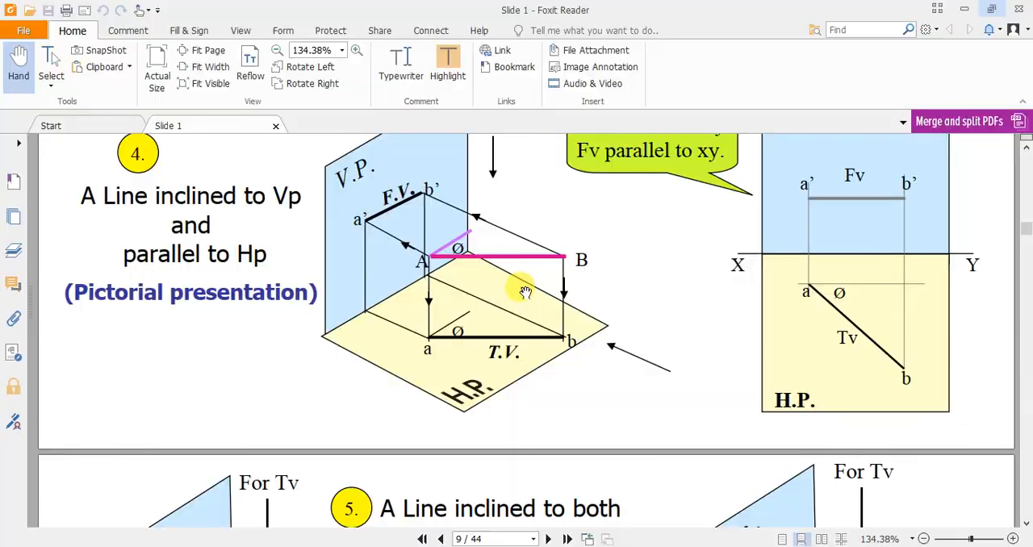
Look through the projection of lines slides in Foxit Reader, up to the orthographic pattern of a line in the profile plane.
{"action": "scroll", "coordinate": [524, 310], "scroll_direction": "down", "scroll_amount": 20}
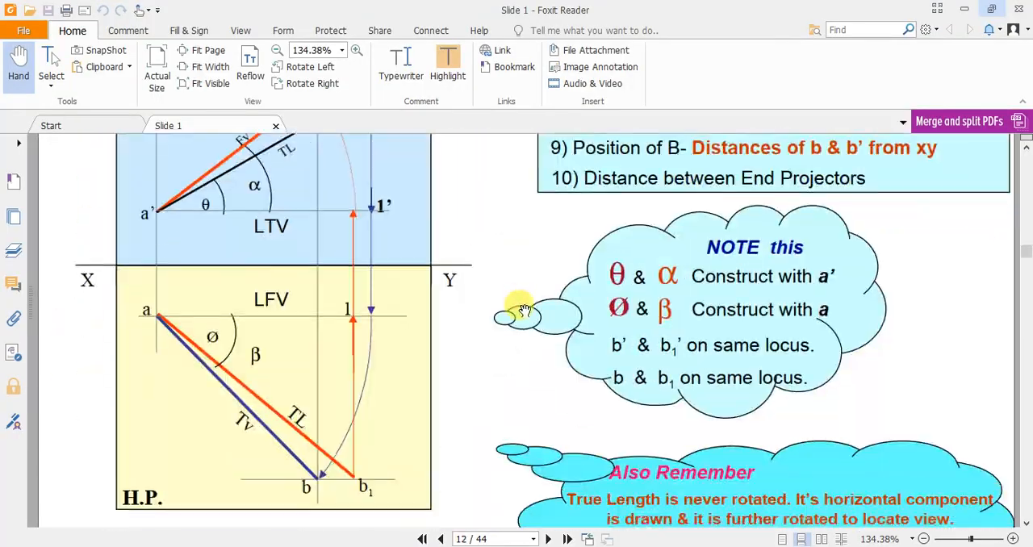
{"action": "scroll", "coordinate": [525, 310], "scroll_direction": "down", "scroll_amount": 20}
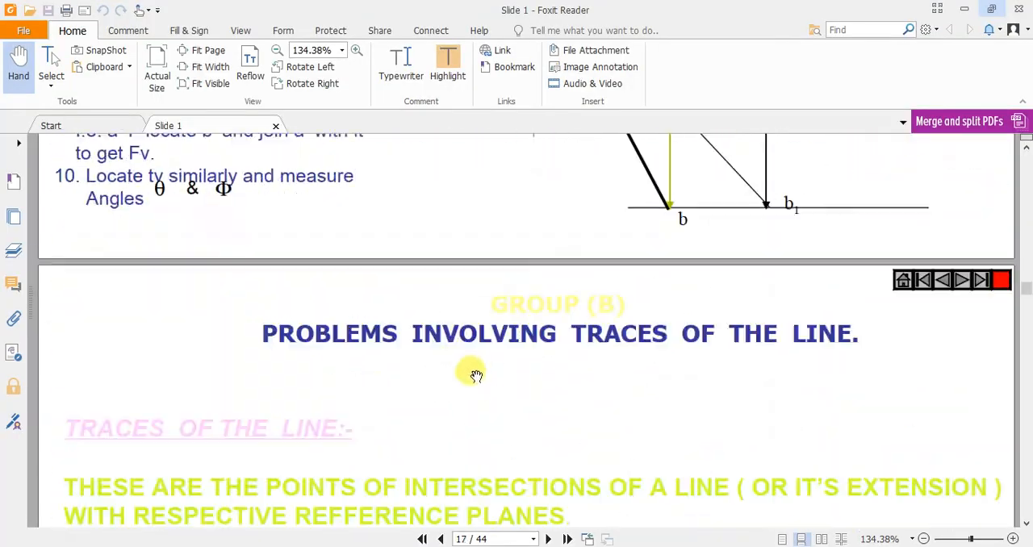
{"action": "scroll", "coordinate": [478, 377], "scroll_direction": "down", "scroll_amount": 20}
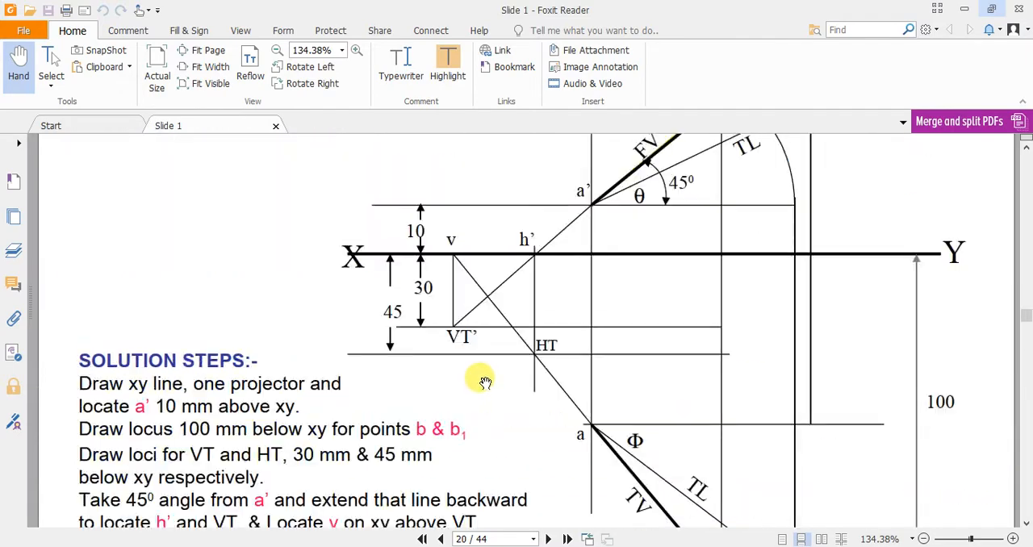
{"action": "scroll", "coordinate": [482, 380], "scroll_direction": "down", "scroll_amount": 20}
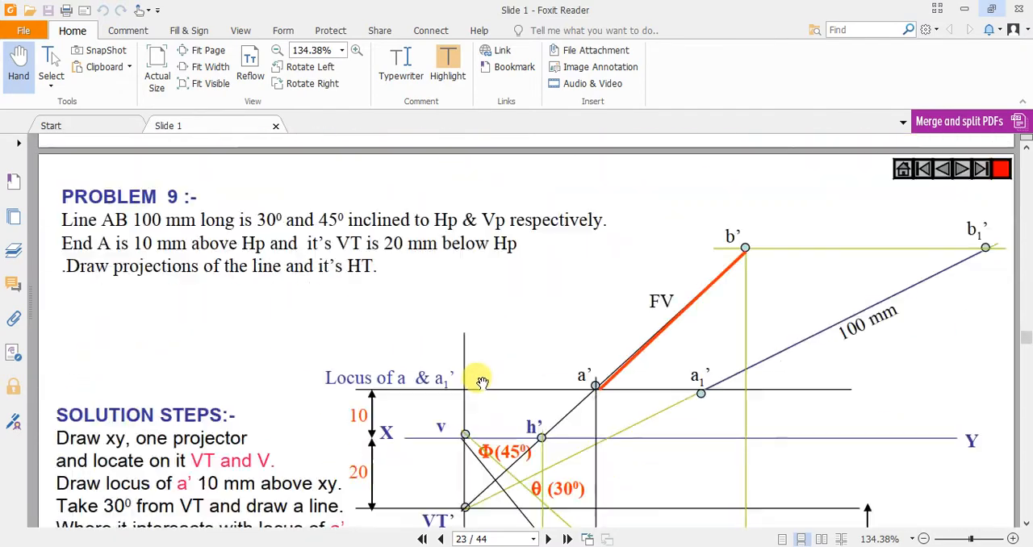
{"action": "scroll", "coordinate": [481, 382], "scroll_direction": "down", "scroll_amount": 20}
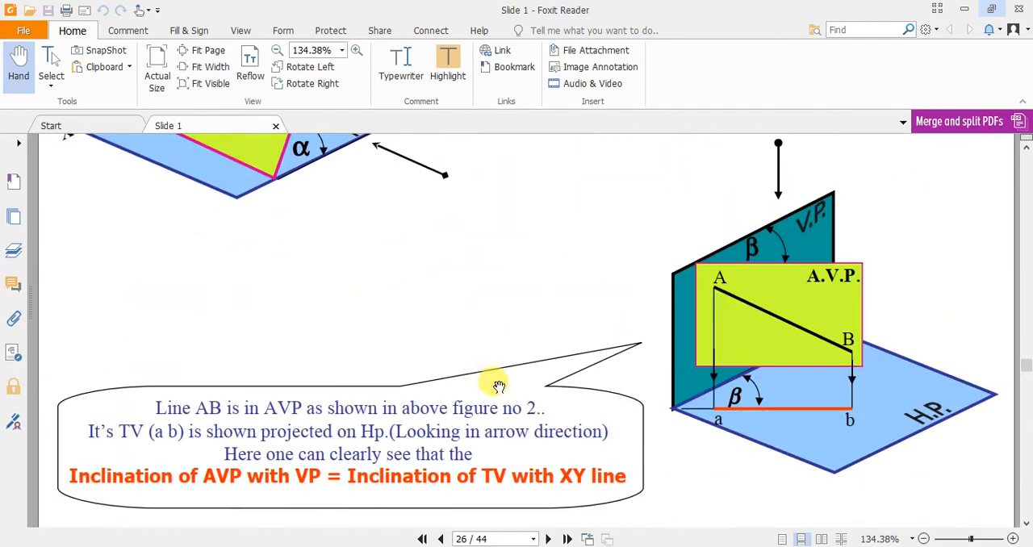
{"action": "scroll", "coordinate": [494, 380], "scroll_direction": "down", "scroll_amount": 8}
{"action": "scroll", "coordinate": [493, 376], "scroll_direction": "up", "scroll_amount": 20}
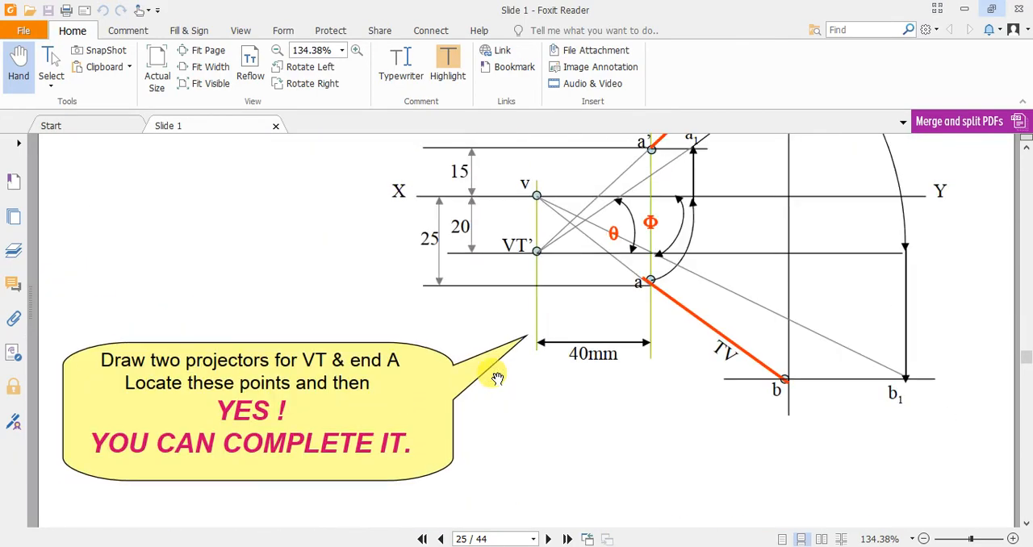
{"action": "scroll", "coordinate": [497, 378], "scroll_direction": "down", "scroll_amount": 15}
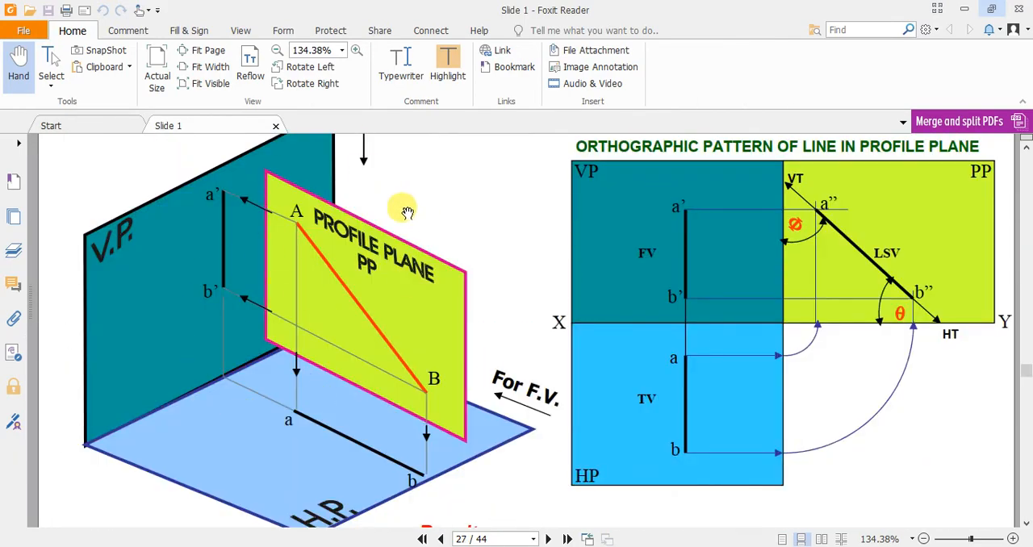
Switch back to AutoCAD and draw a 20 by 20 square in the free space above the extended XY line.
{"action": "key", "text": "alt+Tab"}
{"action": "middle_click_drag", "start_coordinate": [375, 232], "coordinate": [353, 275]}
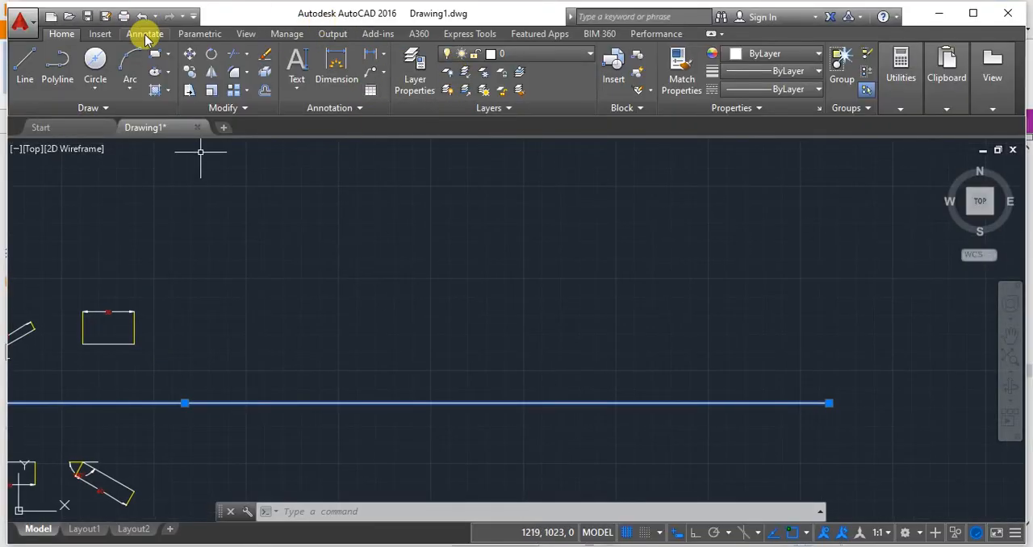
{"action": "left_click", "coordinate": [168, 53]}
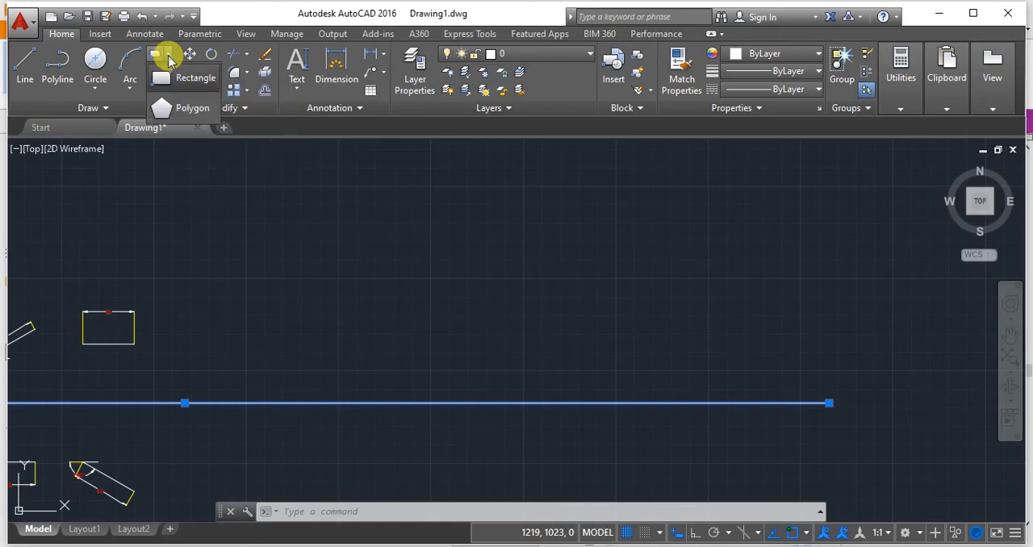
{"action": "left_click", "coordinate": [151, 52]}
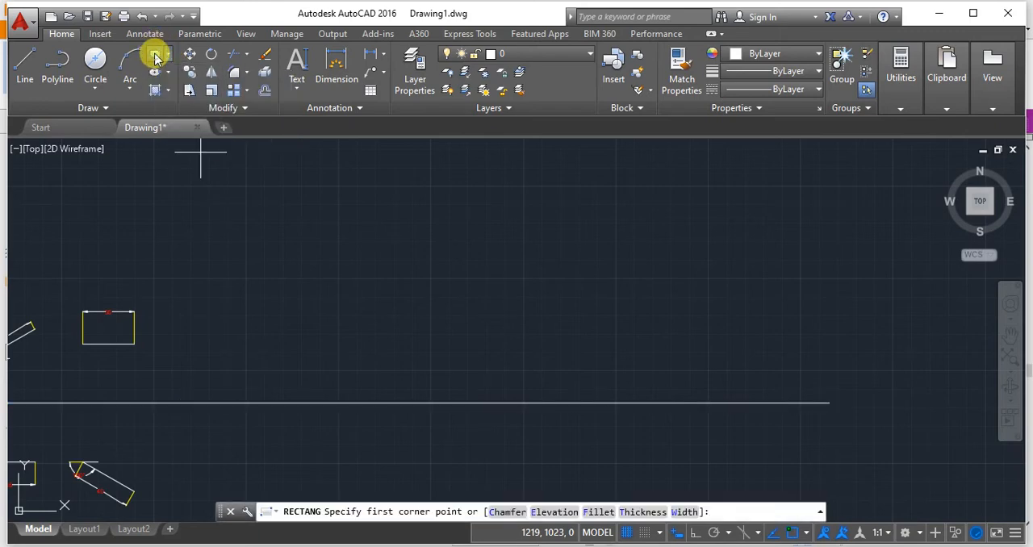
{"action": "left_click", "coordinate": [352, 225]}
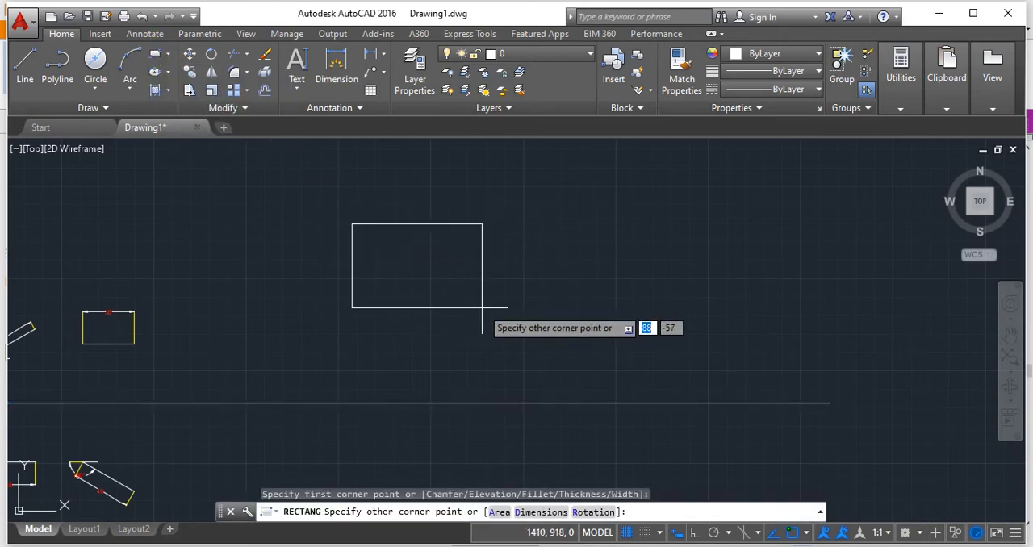
{"action": "type", "text": "20"}
{"action": "key", "text": "Tab"}
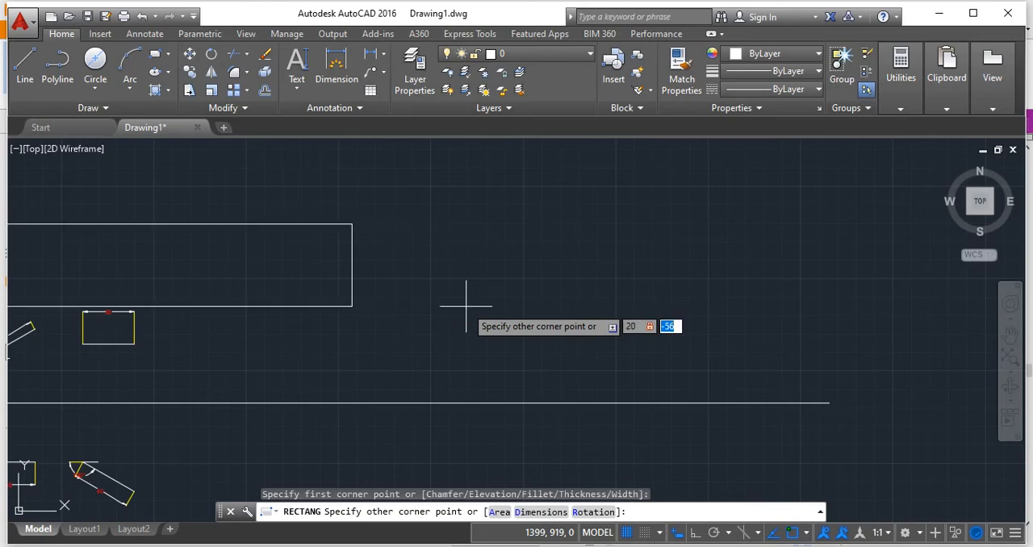
{"action": "type", "text": "20"}
{"action": "key", "text": "Return"}
{"action": "scroll", "coordinate": [379, 194], "scroll_direction": "up", "scroll_amount": 6}
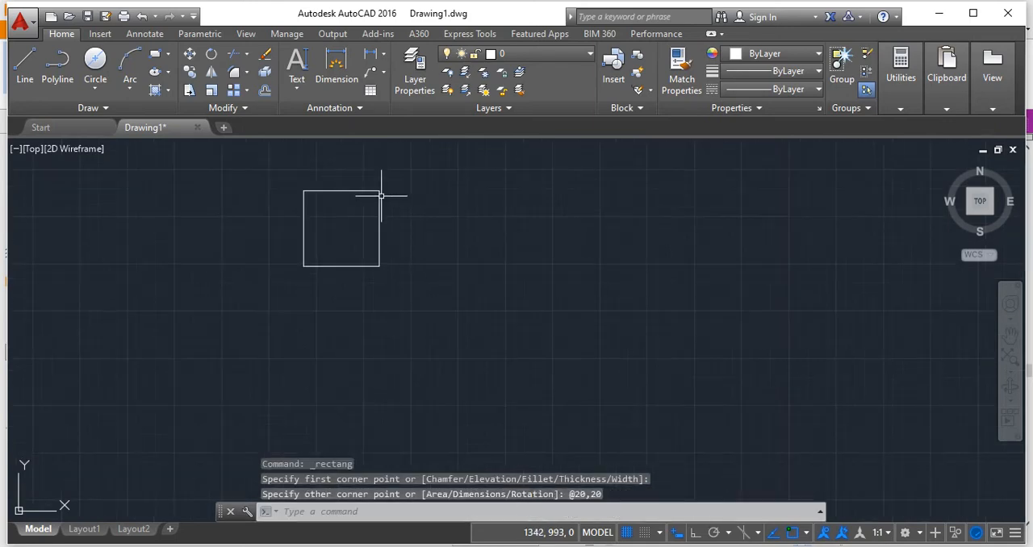
Draw a vertical line 30 units long at 90° upward from the XY line, near the new square.
{"action": "scroll", "coordinate": [387, 218], "scroll_direction": "down", "scroll_amount": 3}
{"action": "scroll", "coordinate": [476, 251], "scroll_direction": "down", "scroll_amount": 2}
{"action": "scroll", "coordinate": [476, 251], "scroll_direction": "down", "scroll_amount": 4}
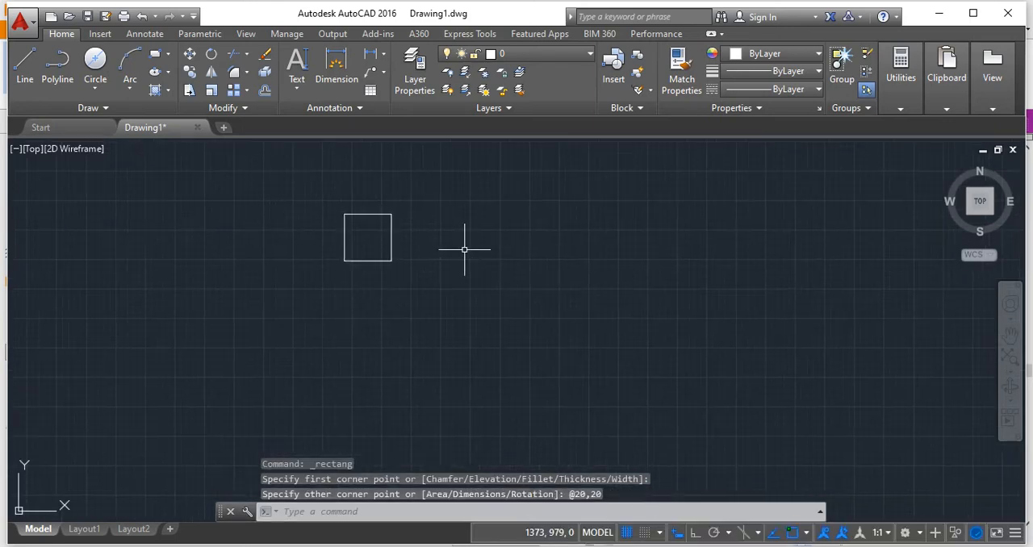
{"action": "scroll", "coordinate": [461, 272], "scroll_direction": "up", "scroll_amount": 2}
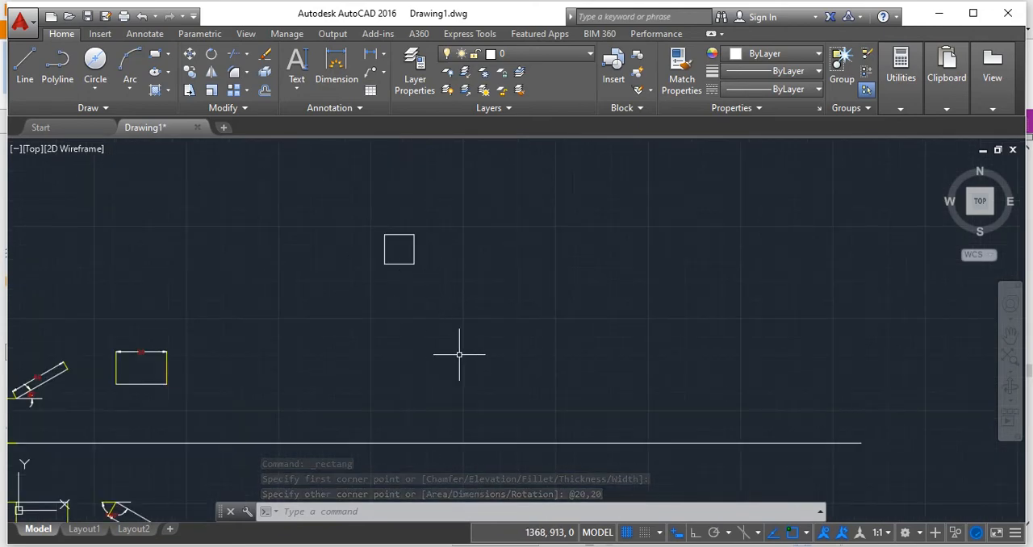
{"action": "left_click", "coordinate": [25, 64]}
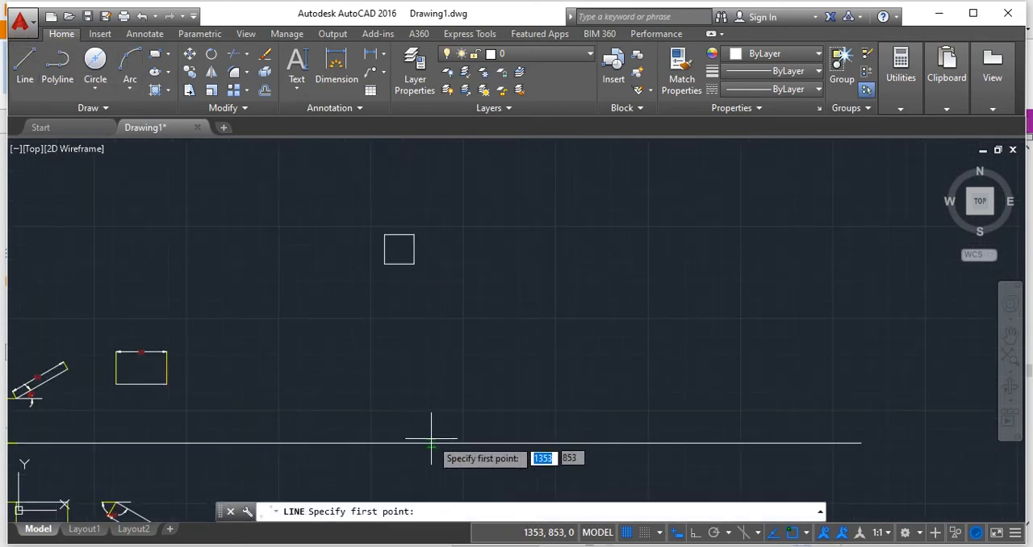
{"action": "left_click", "coordinate": [430, 442]}
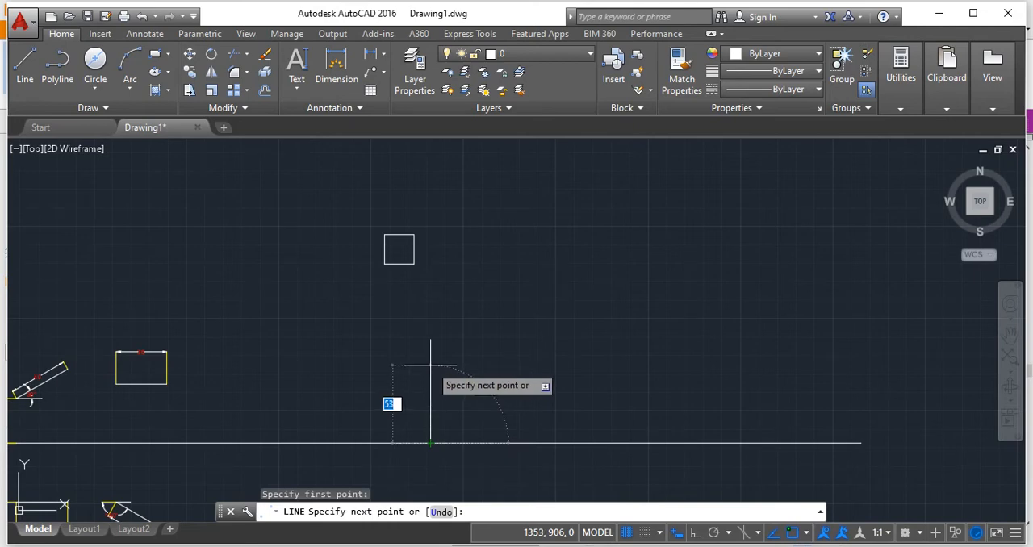
{"action": "key", "text": "Tab"}
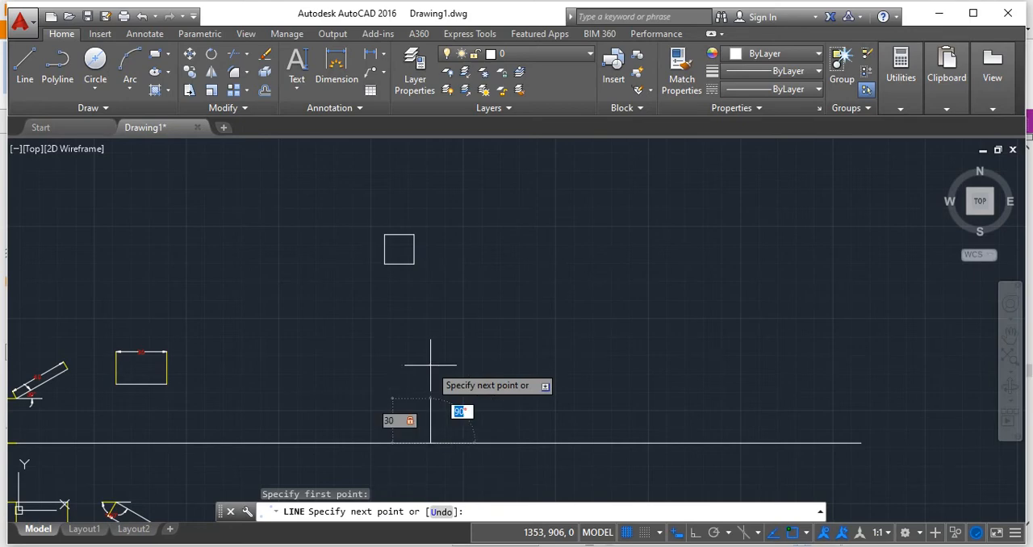
{"action": "left_click", "coordinate": [430, 365]}
{"action": "scroll", "coordinate": [430, 365], "scroll_direction": "up", "scroll_amount": 2}
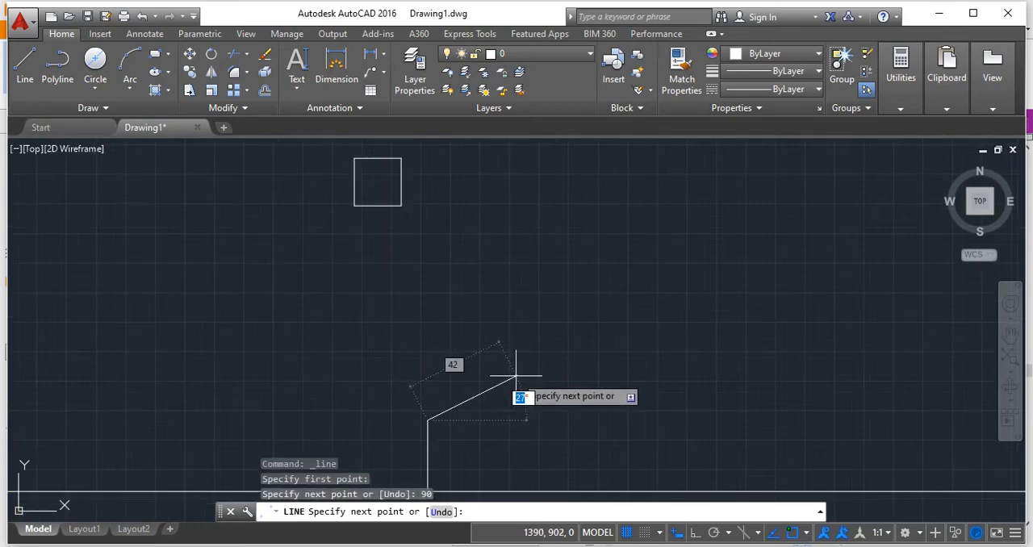
{"action": "key", "text": "Return"}
{"action": "scroll", "coordinate": [507, 376], "scroll_direction": "down", "scroll_amount": 2}
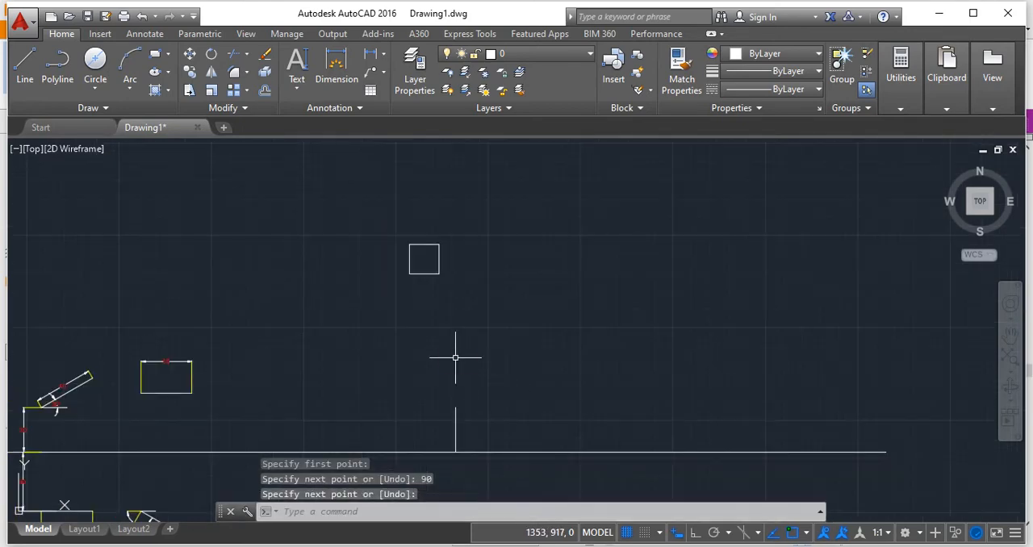
Move the square by its lower left corner onto the upper end of the 30-unit vertical line.
{"action": "type", "text": "mov"}
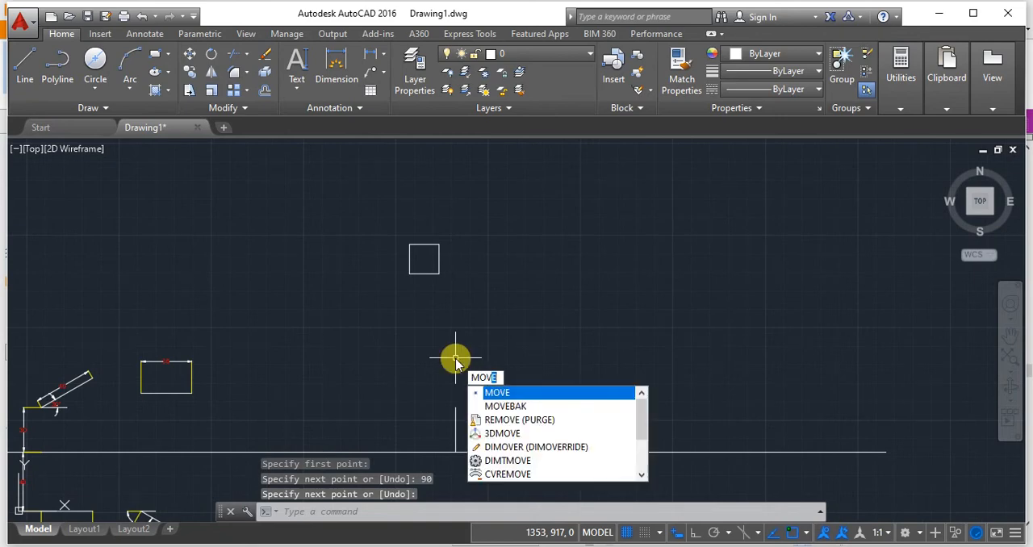
{"action": "key", "text": "Return"}
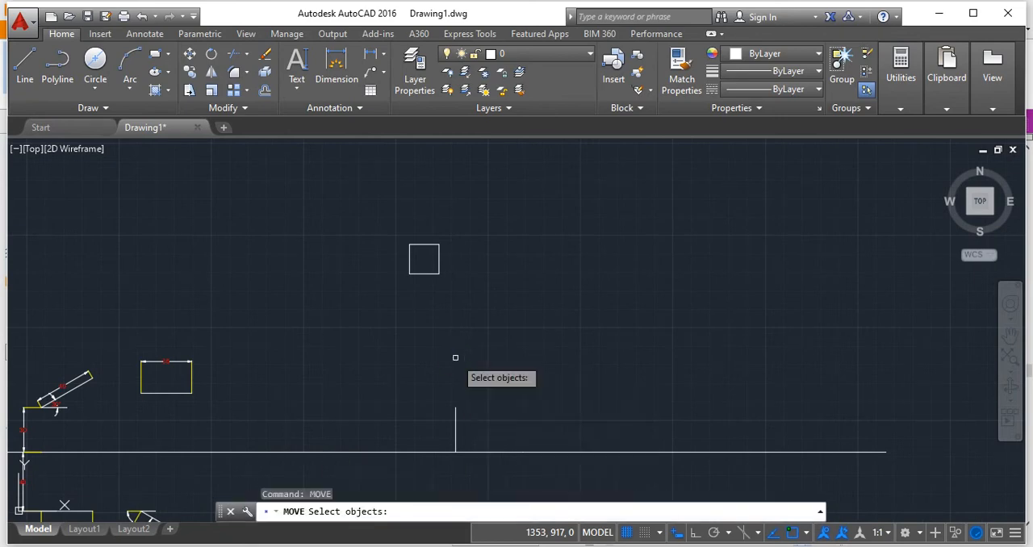
{"action": "left_click", "coordinate": [430, 271]}
{"action": "scroll", "coordinate": [452, 303], "scroll_direction": "up", "scroll_amount": 3}
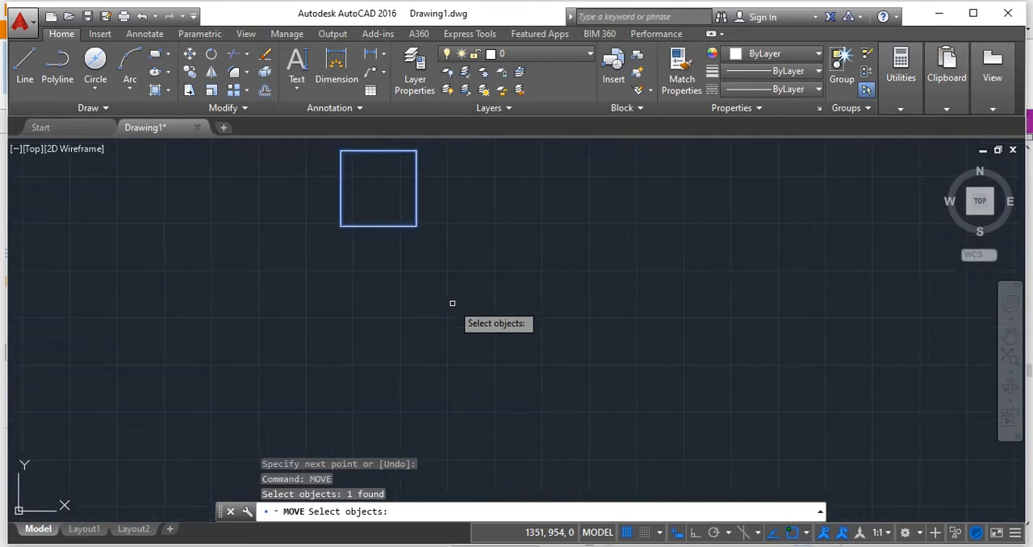
{"action": "key", "text": "Return"}
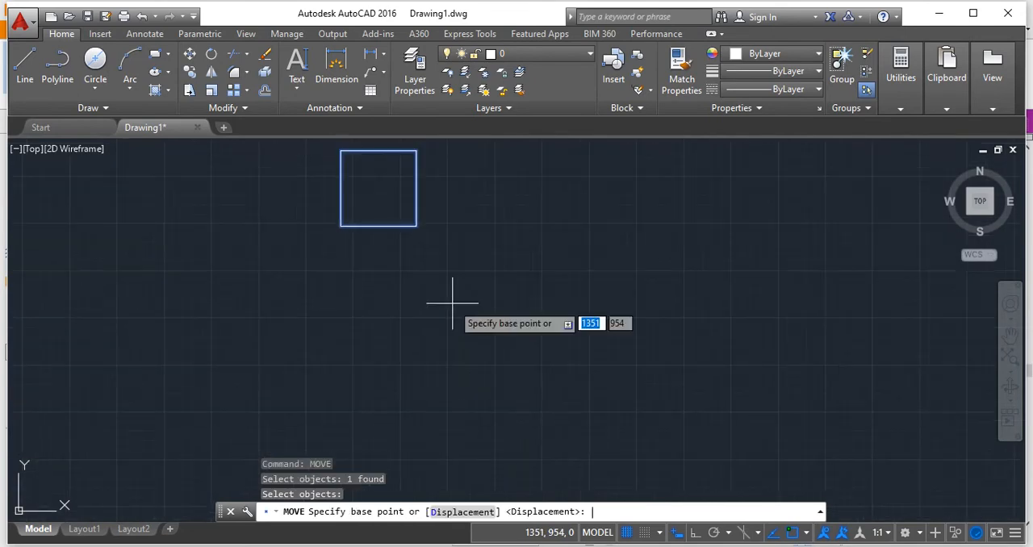
{"action": "left_click", "coordinate": [341, 226]}
{"action": "scroll", "coordinate": [546, 353], "scroll_direction": "down", "scroll_amount": 5}
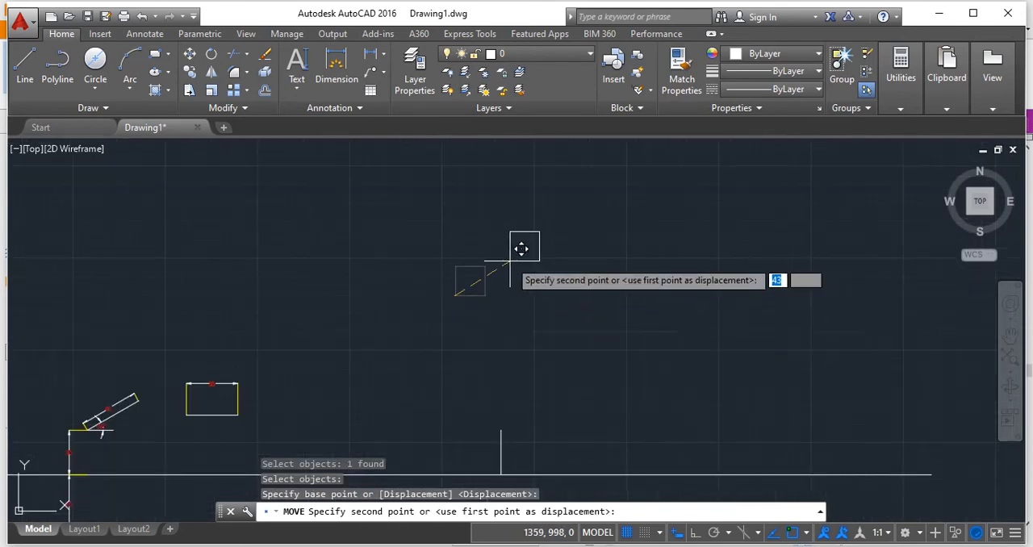
{"action": "left_click", "coordinate": [501, 428]}
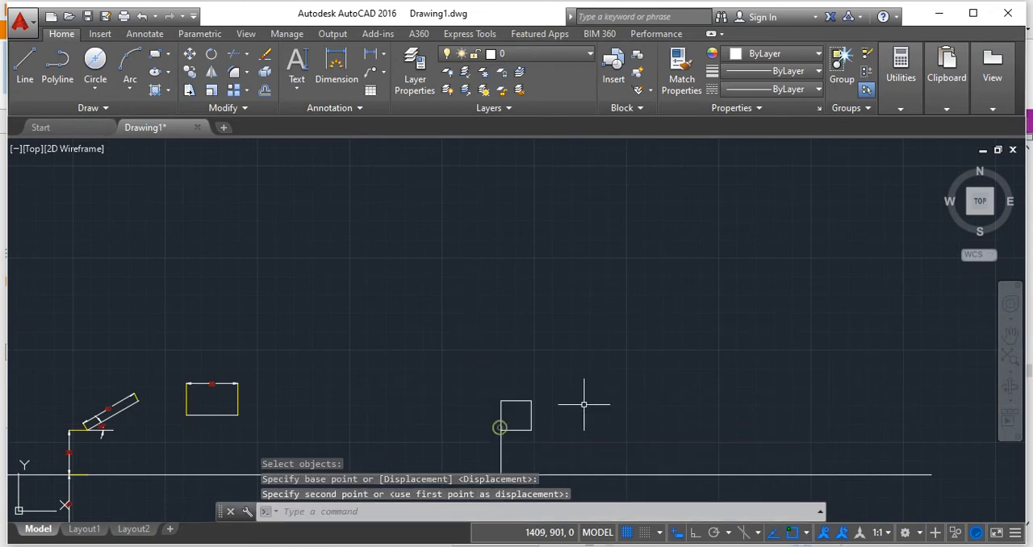
{"action": "key", "text": "Escape"}
Erase the vertical construction line between the square and the XY line.
{"action": "scroll", "coordinate": [526, 429], "scroll_direction": "up", "scroll_amount": 3}
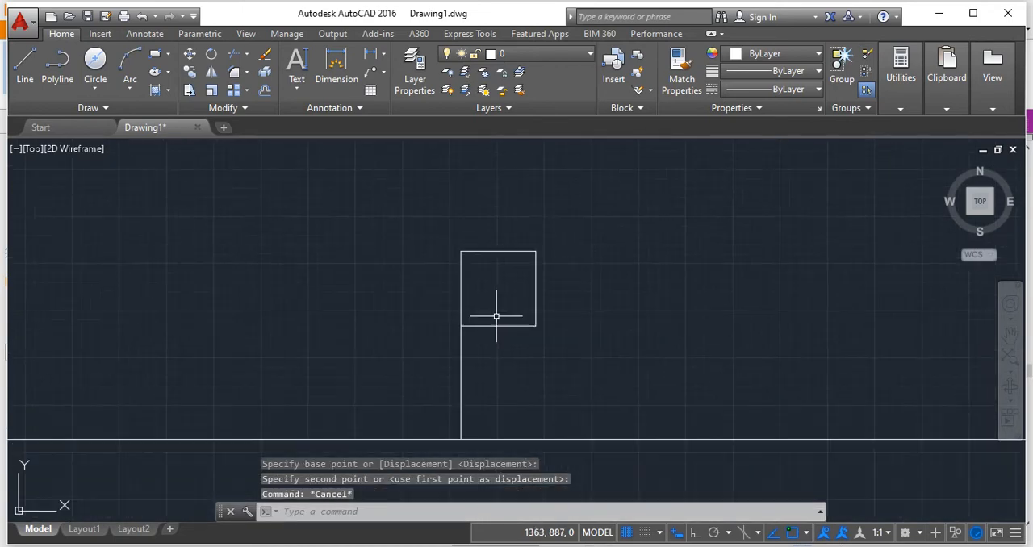
{"action": "left_click", "coordinate": [461, 364]}
{"action": "key", "text": "Delete"}
{"action": "mouse_move", "coordinate": [532, 360]}
{"action": "middle_mouse_down"}
{"action": "mouse_move", "coordinate": [498, 364]}
{"action": "mouse_move", "coordinate": [525, 304]}
{"action": "middle_mouse_up"}
{"action": "scroll", "coordinate": [507, 364], "scroll_direction": "down", "scroll_amount": 2}
{"action": "scroll", "coordinate": [508, 369], "scroll_direction": "up", "scroll_amount": 2}
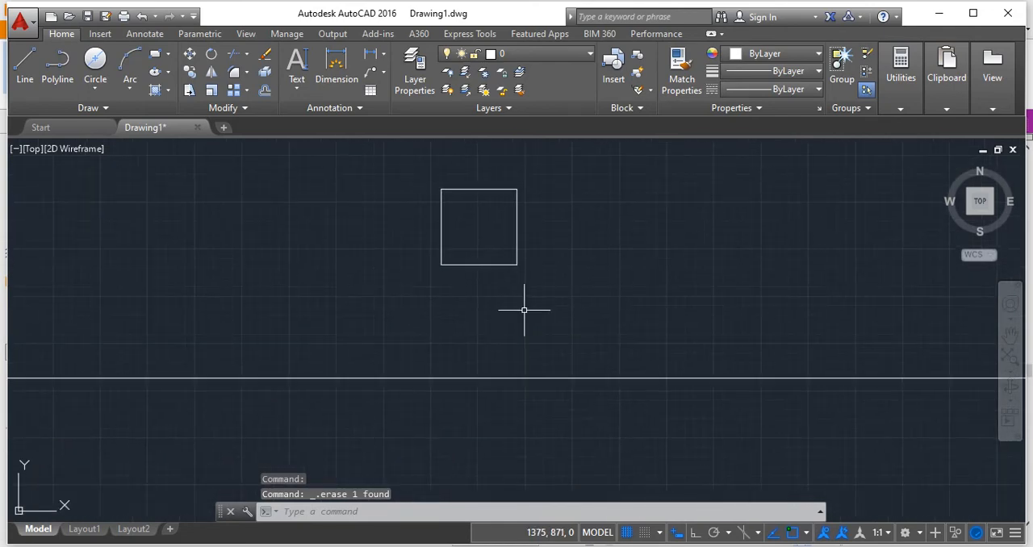
Draw a projector from the square's lower left corner down to the XY line and 40 units further below it at 90°.
{"action": "left_click", "coordinate": [27, 67]}
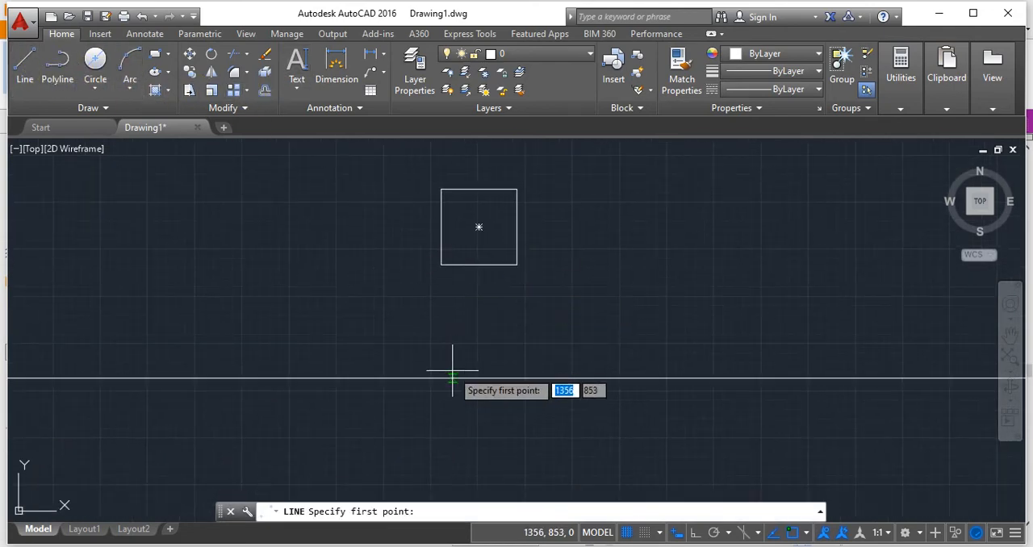
{"action": "left_click", "coordinate": [442, 264]}
{"action": "left_click", "coordinate": [441, 376]}
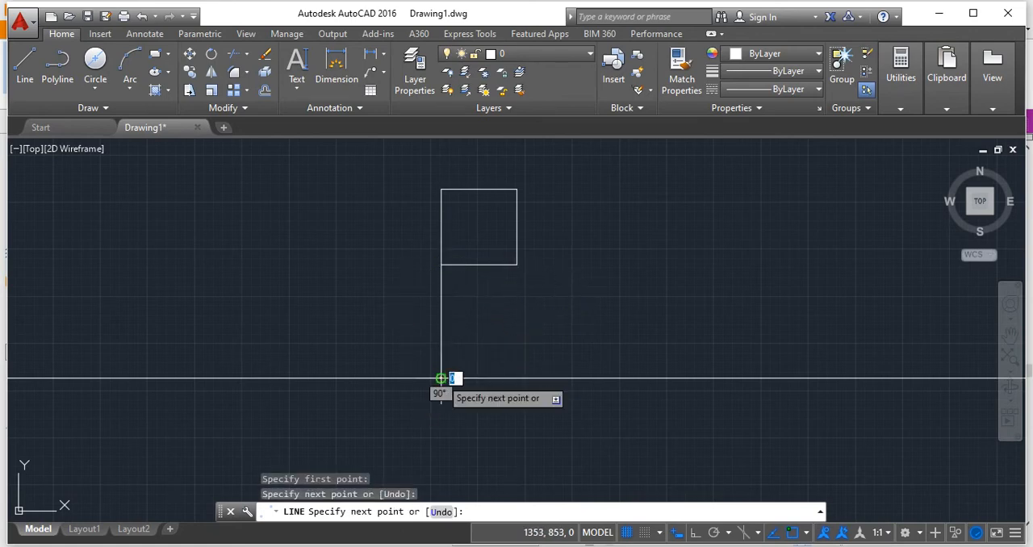
{"action": "middle_click_drag", "start_coordinate": [437, 467], "coordinate": [441, 371]}
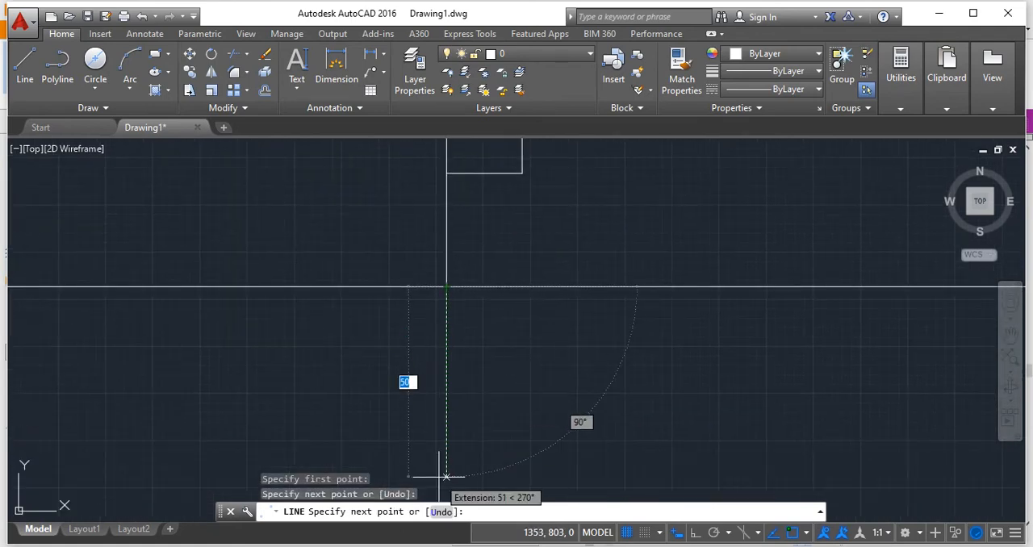
{"action": "type", "text": "90"}
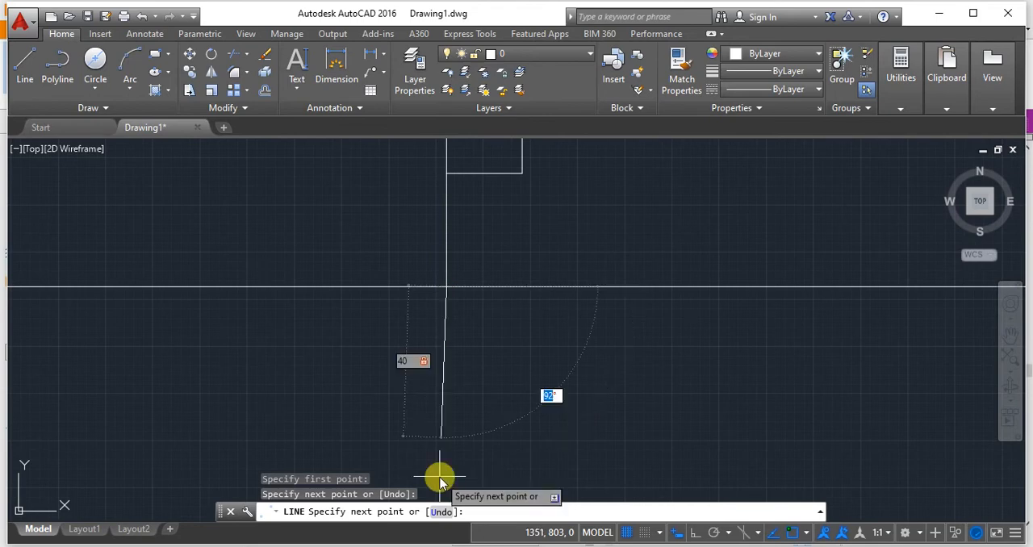
{"action": "key", "text": "Return"}
Draw a vertical projector from the square's lower right corner down to the level of the first projector's lower end.
{"action": "middle_click_drag", "start_coordinate": [576, 344], "coordinate": [556, 370]}
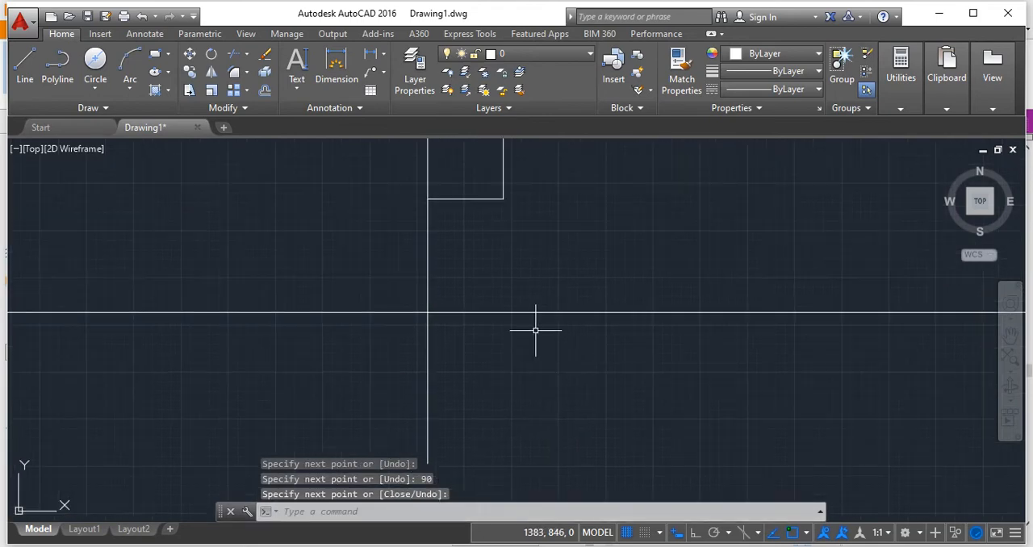
{"action": "scroll", "coordinate": [534, 330], "scroll_direction": "down", "scroll_amount": 2}
{"action": "middle_click_drag", "start_coordinate": [554, 283], "coordinate": [487, 313]}
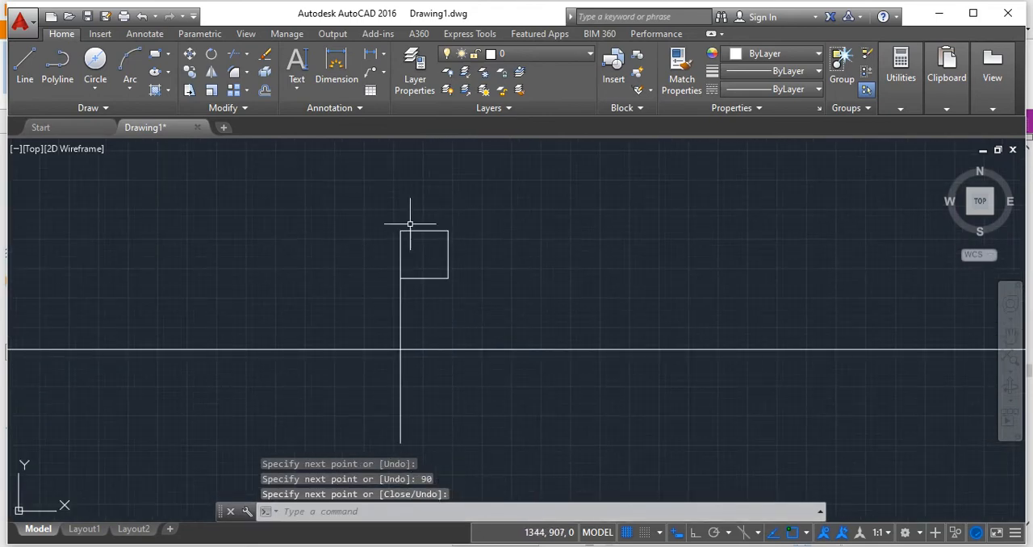
{"action": "left_click", "coordinate": [24, 64]}
{"action": "left_click", "coordinate": [448, 278]}
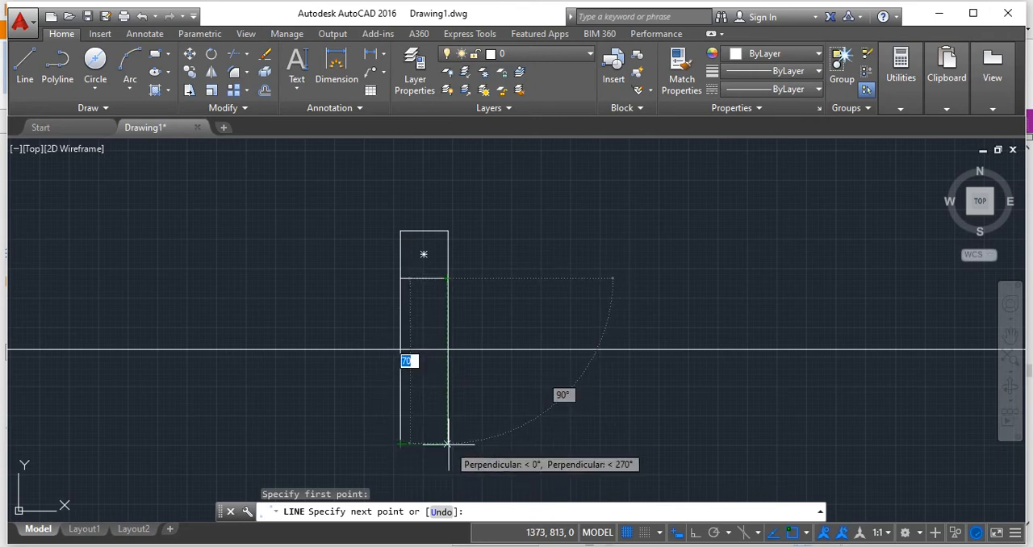
{"action": "left_click", "coordinate": [448, 443]}
{"action": "key", "text": "Return"}
Draw a horizontal line joining the lower ends of the two projectors below XY as the plane's top view.
{"action": "scroll", "coordinate": [479, 434], "scroll_direction": "up", "scroll_amount": 2}
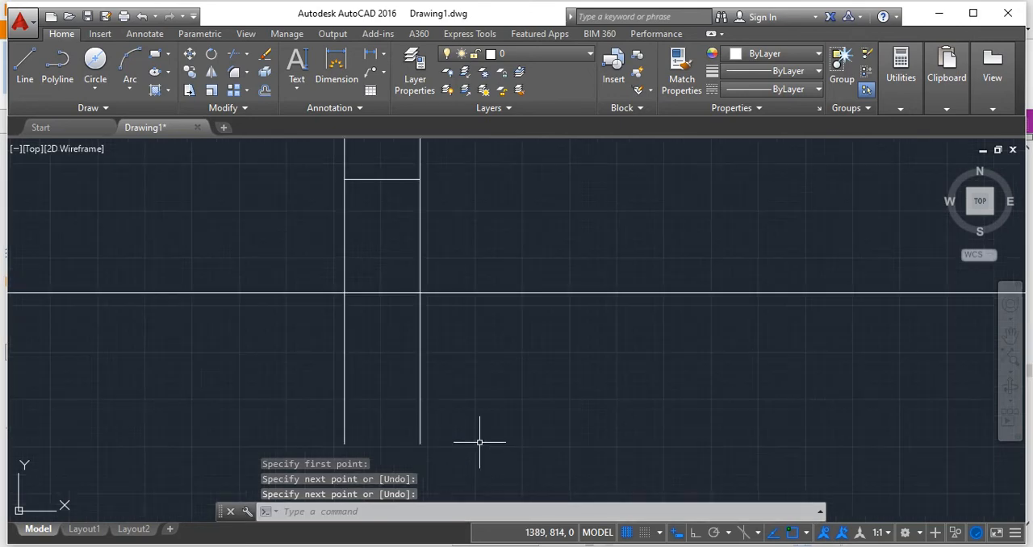
{"action": "left_click", "coordinate": [27, 65]}
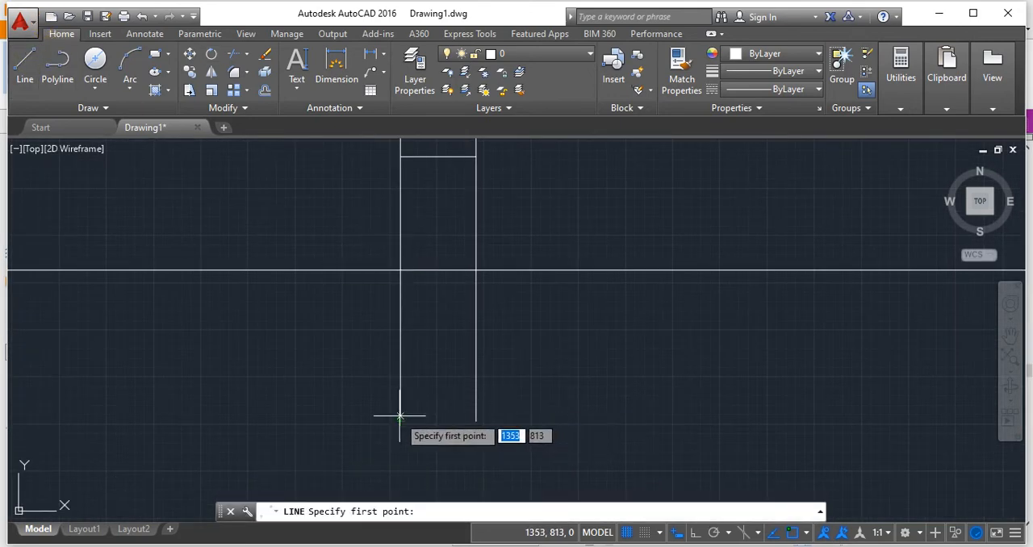
{"action": "left_click", "coordinate": [401, 420]}
{"action": "left_click", "coordinate": [477, 419]}
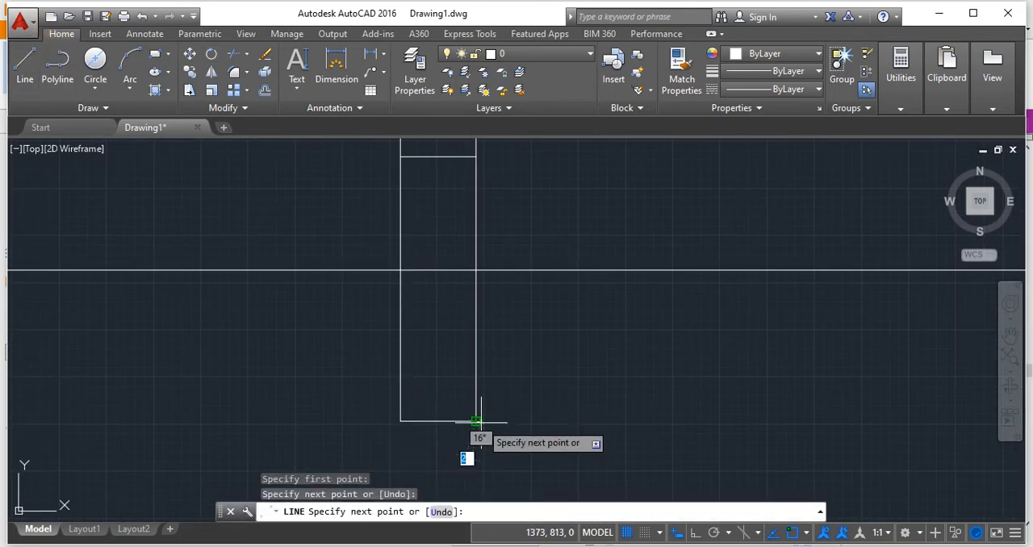
{"action": "key", "text": "Return"}
Erase the projectors between the square and the horizontal line below XY, including the segment above XY.
{"action": "left_click", "coordinate": [476, 371]}
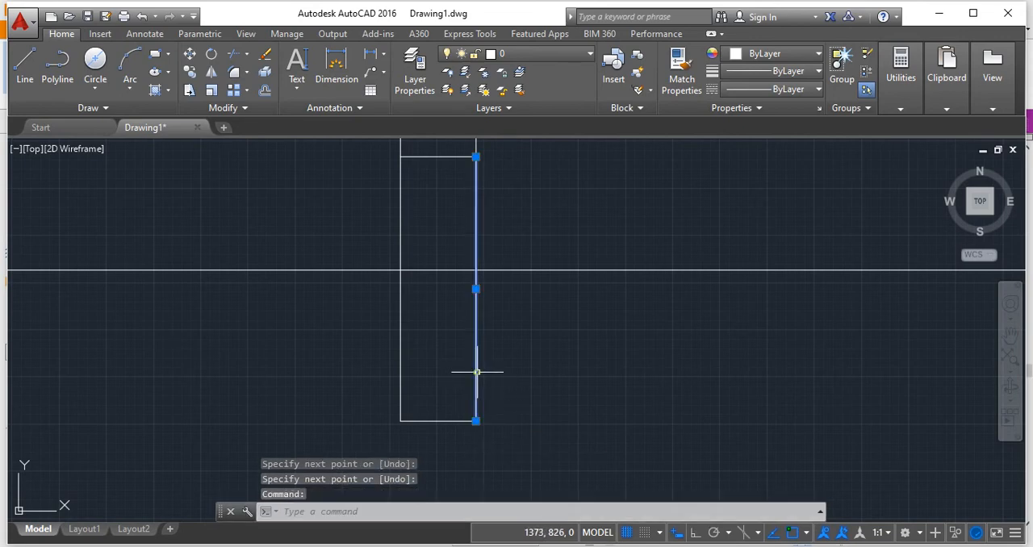
{"action": "key", "text": "Delete"}
{"action": "left_click", "coordinate": [403, 368]}
{"action": "key", "text": "Delete"}
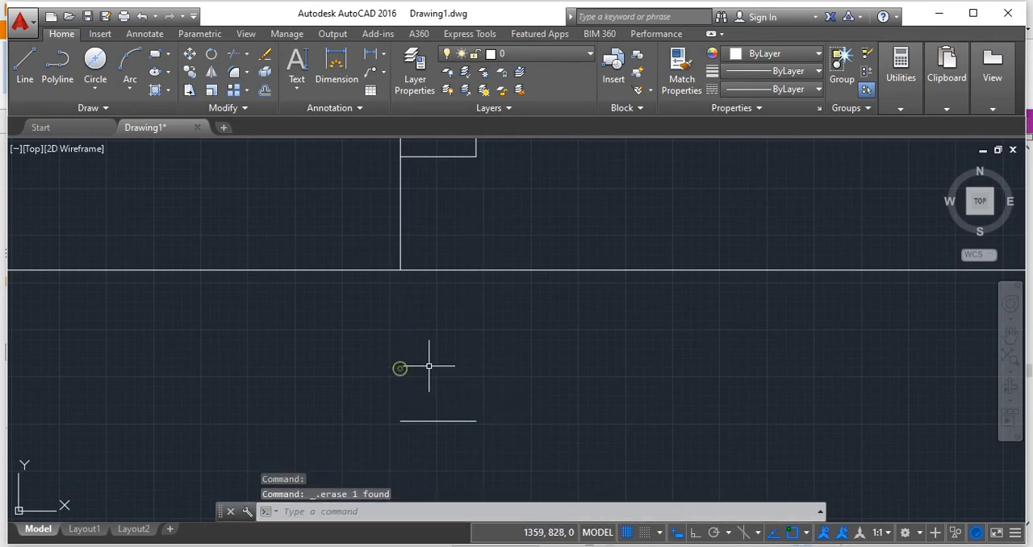
{"action": "middle_click_drag", "start_coordinate": [480, 353], "coordinate": [476, 397]}
{"action": "key", "text": "Delete"}
{"action": "middle_click_drag", "start_coordinate": [454, 305], "coordinate": [477, 389]}
{"action": "left_click", "coordinate": [302, 92]}
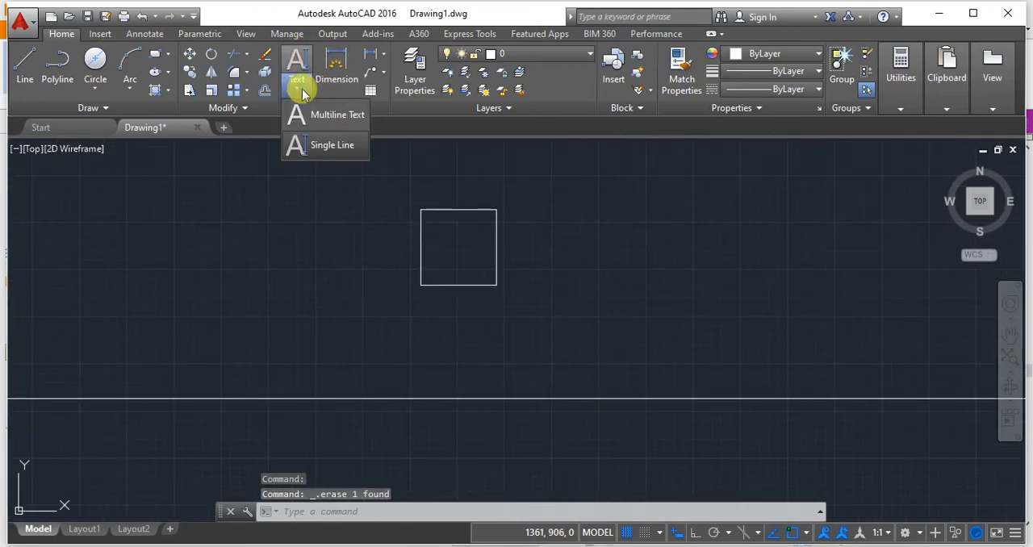
{"action": "left_click", "coordinate": [300, 143]}
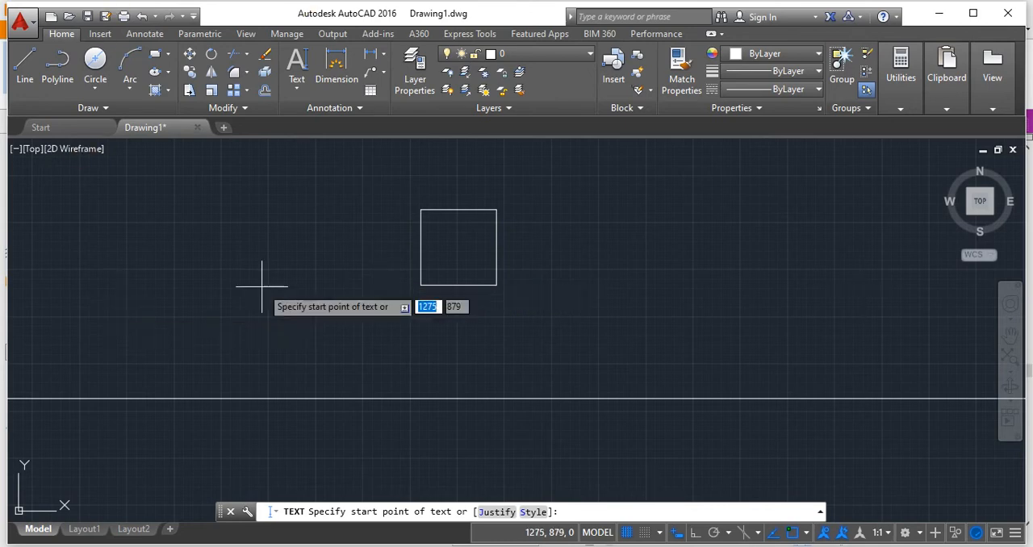
{"action": "left_click", "coordinate": [394, 286]}
{"action": "left_click", "coordinate": [383, 313]}
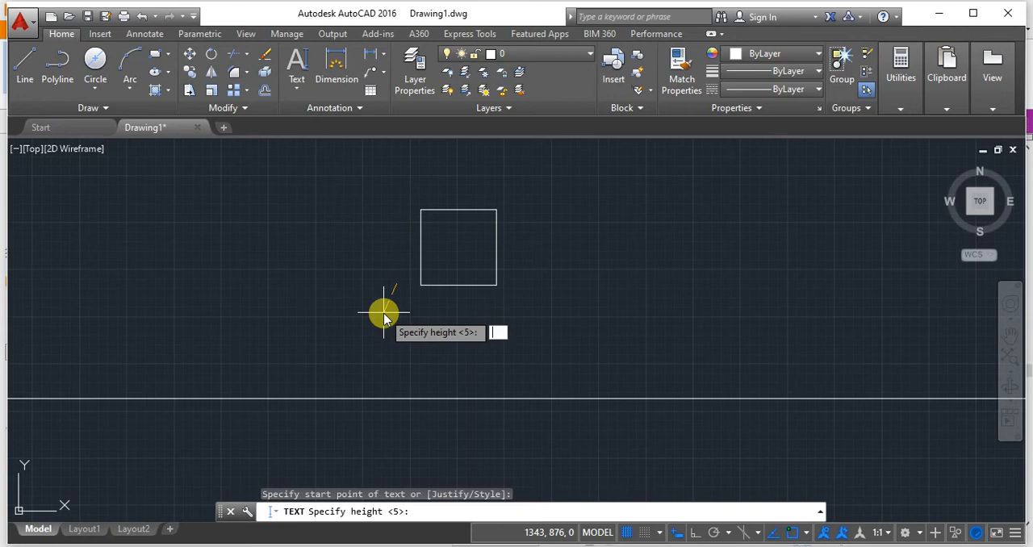
{"action": "type", "text": "56"}
{"action": "key", "text": "Return"}
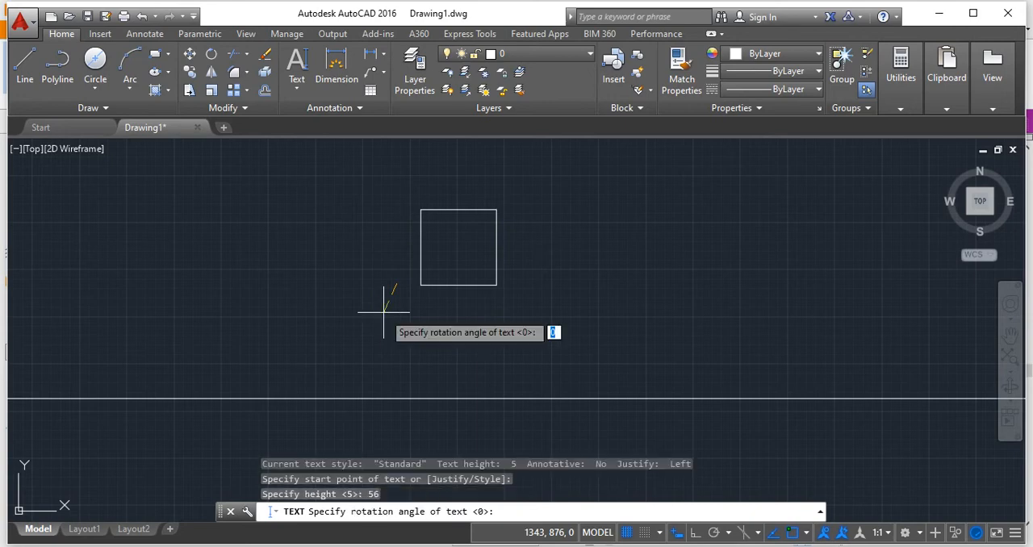
{"action": "key", "text": "Escape"}
Place the single-line text a' beside the square's lower left corner, with height 5 and rotation 0.
{"action": "key", "text": "Return"}
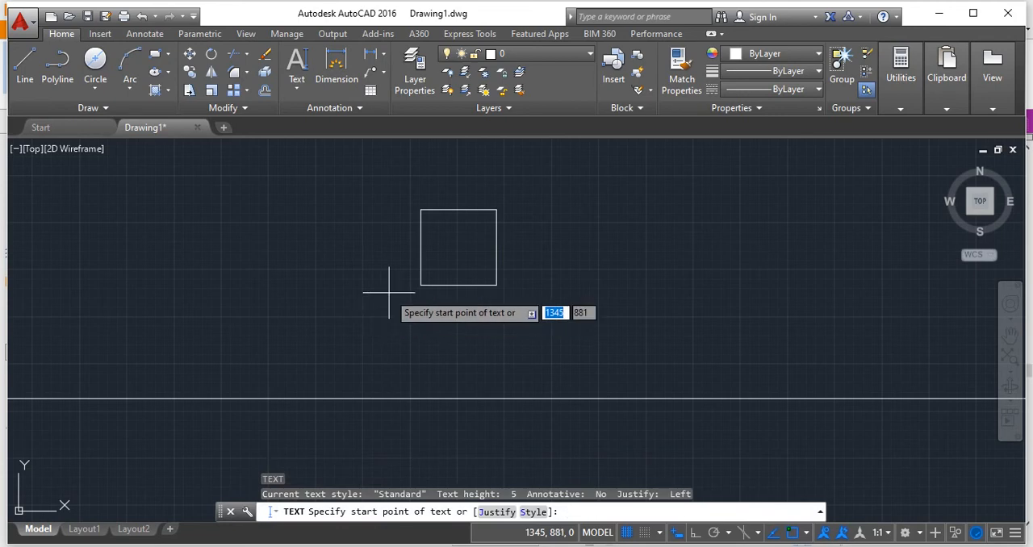
{"action": "left_click", "coordinate": [389, 306]}
{"action": "type", "text": "5"}
{"action": "key", "text": "Return"}
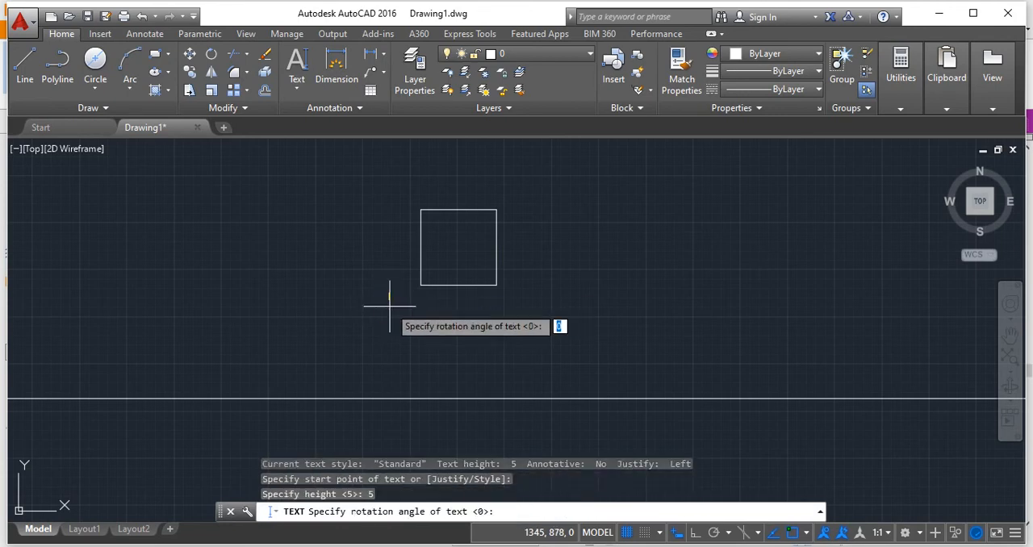
{"action": "key", "text": "Return"}
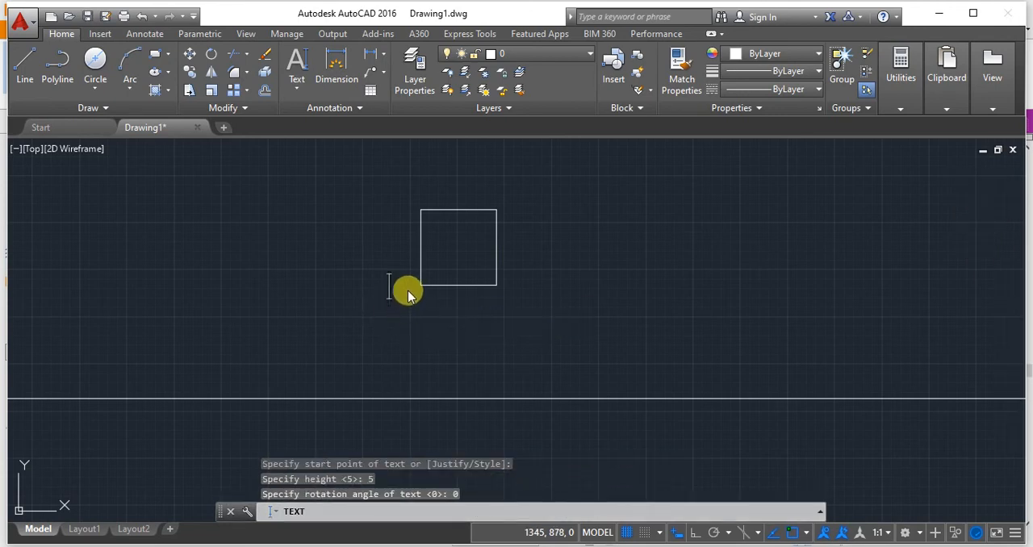
{"action": "type", "text": "a"}
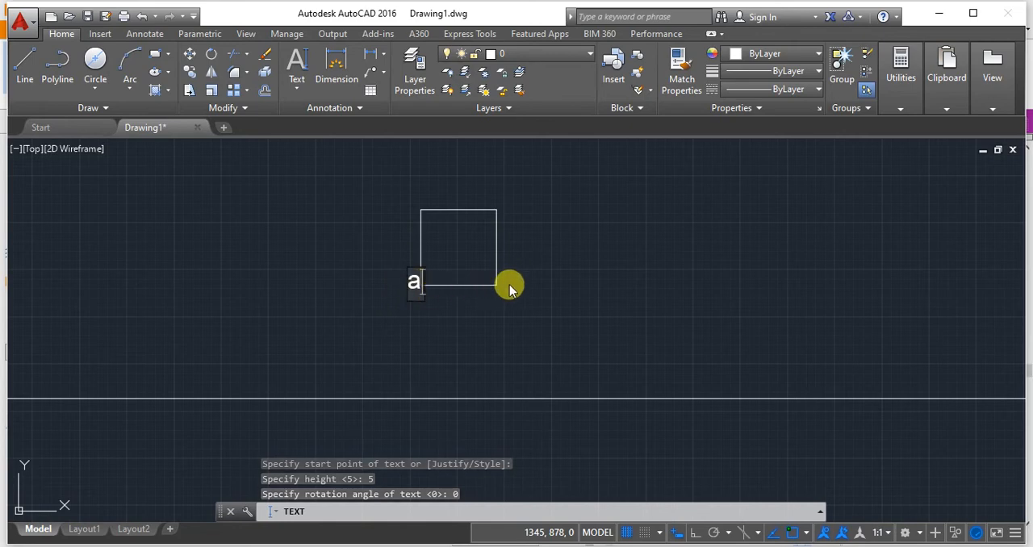
{"action": "key", "text": "BackSpace"}
{"action": "type", "text": "a"}
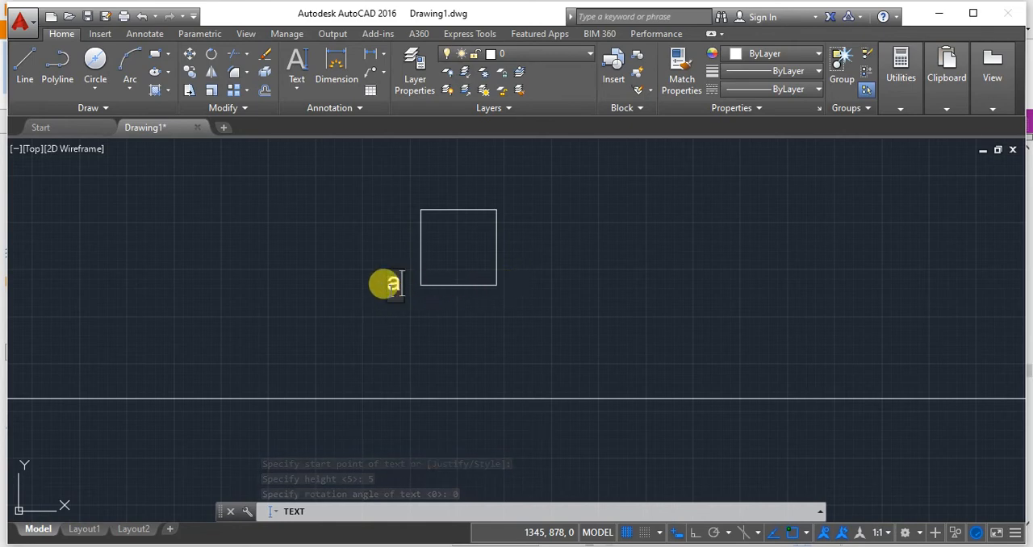
{"action": "type", "text": "'"}
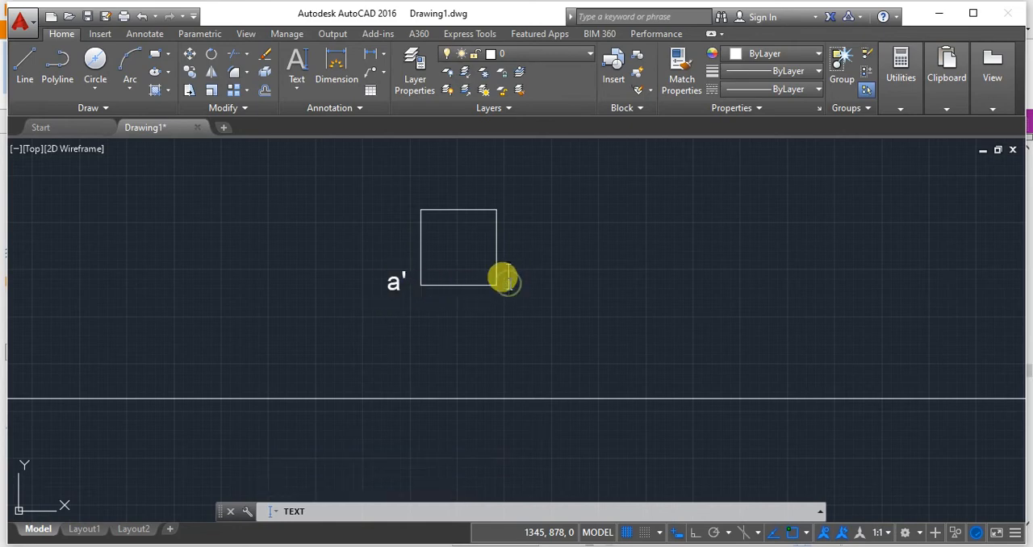
{"action": "type", "text": "'"}
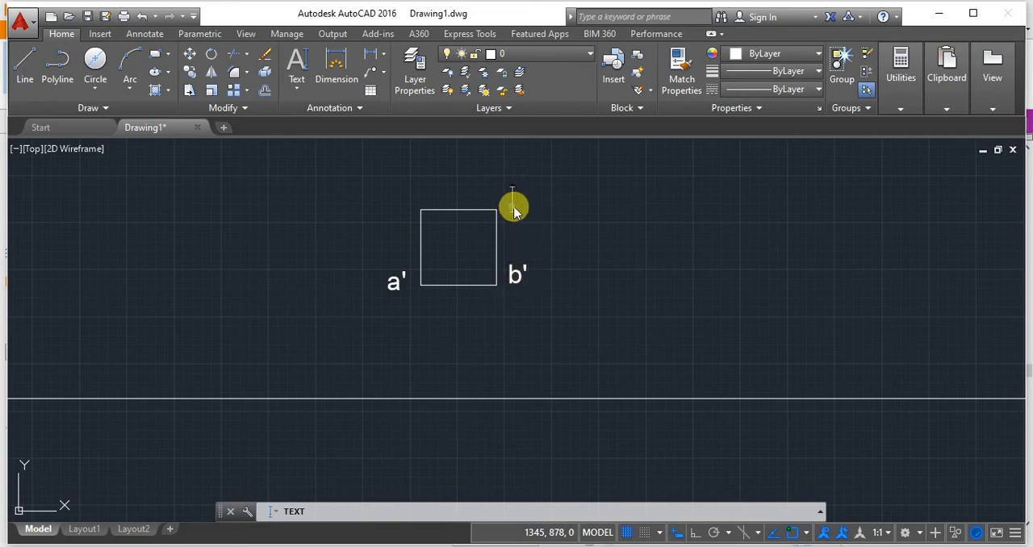
{"action": "type", "text": "'"}
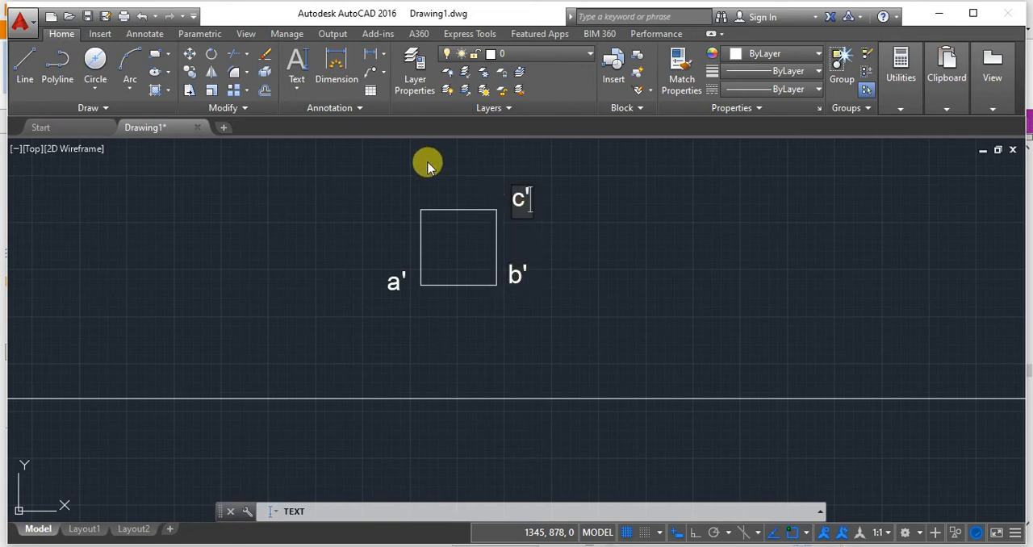
Label the square's lower right corner b', upper right corner c' and upper left corner d'.
{"action": "left_click", "coordinate": [407, 192]}
{"action": "type", "text": "d"}
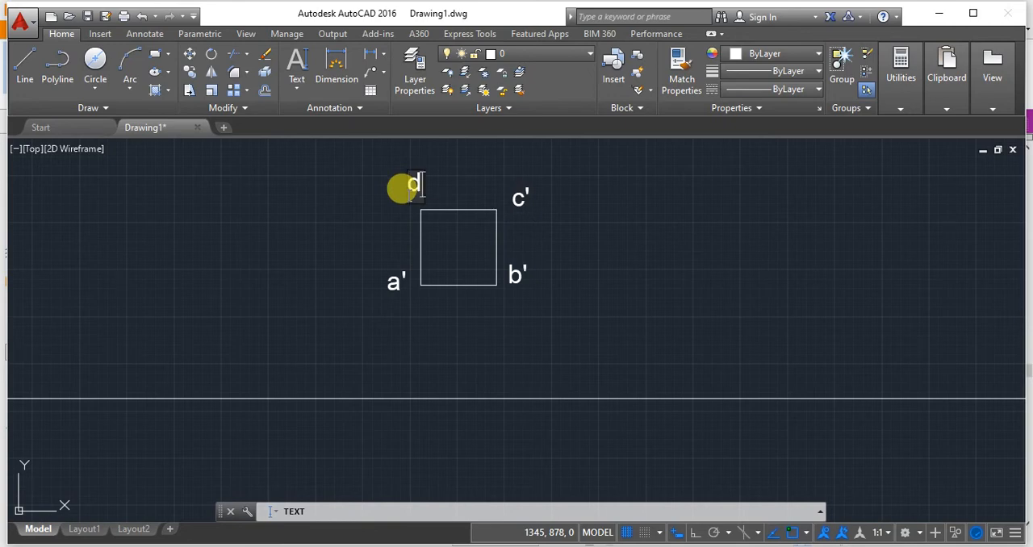
{"action": "type", "text": "'"}
Label the top-view line's right end c(b) and left end d(a), and finish the text command.
{"action": "scroll", "coordinate": [495, 235], "scroll_direction": "down", "scroll_amount": 2}
{"action": "scroll", "coordinate": [470, 431], "scroll_direction": "up", "scroll_amount": 4}
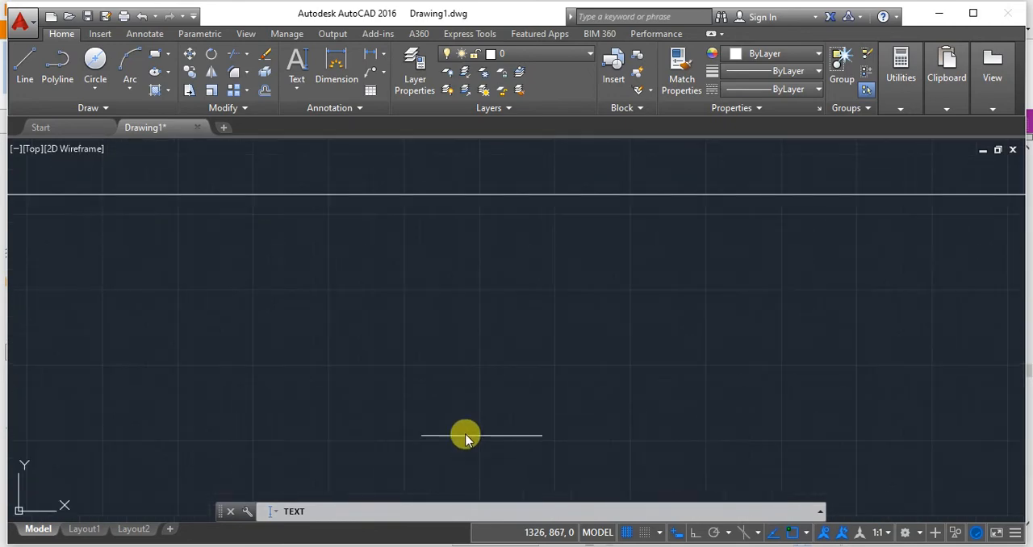
{"action": "scroll", "coordinate": [466, 427], "scroll_direction": "up", "scroll_amount": 2}
{"action": "scroll", "coordinate": [471, 298], "scroll_direction": "down", "scroll_amount": 8}
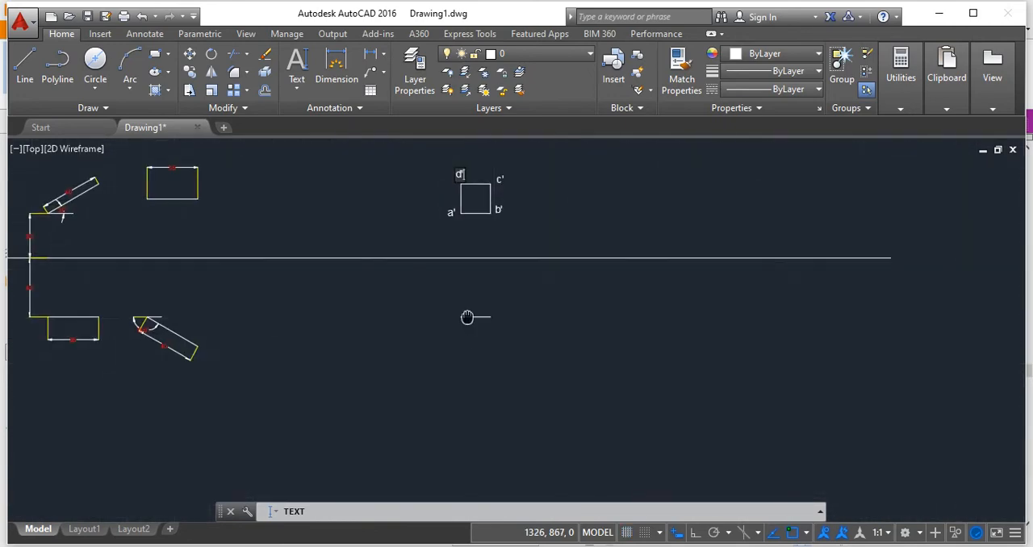
{"action": "middle_click_drag", "start_coordinate": [468, 317], "coordinate": [465, 320]}
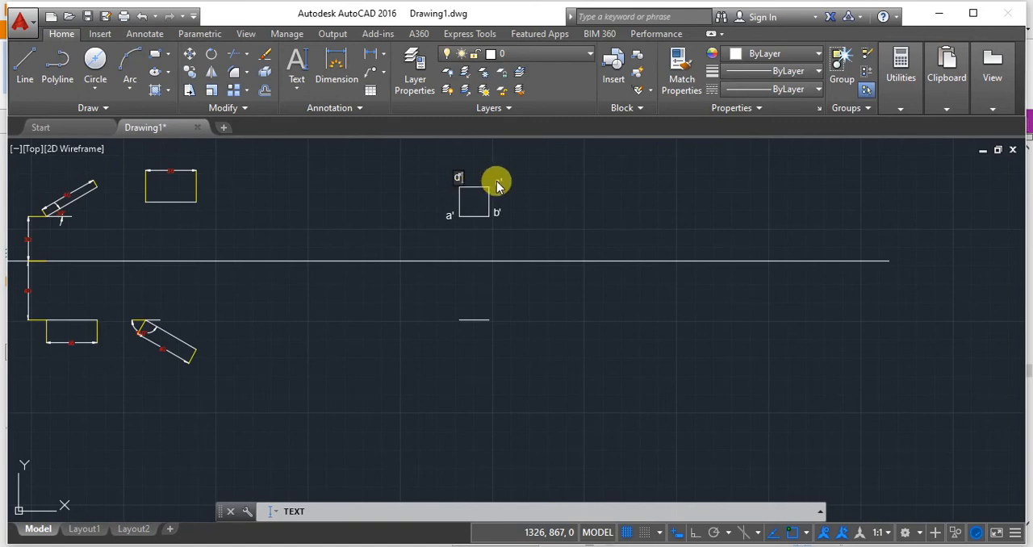
{"action": "scroll", "coordinate": [494, 319], "scroll_direction": "up", "scroll_amount": 2}
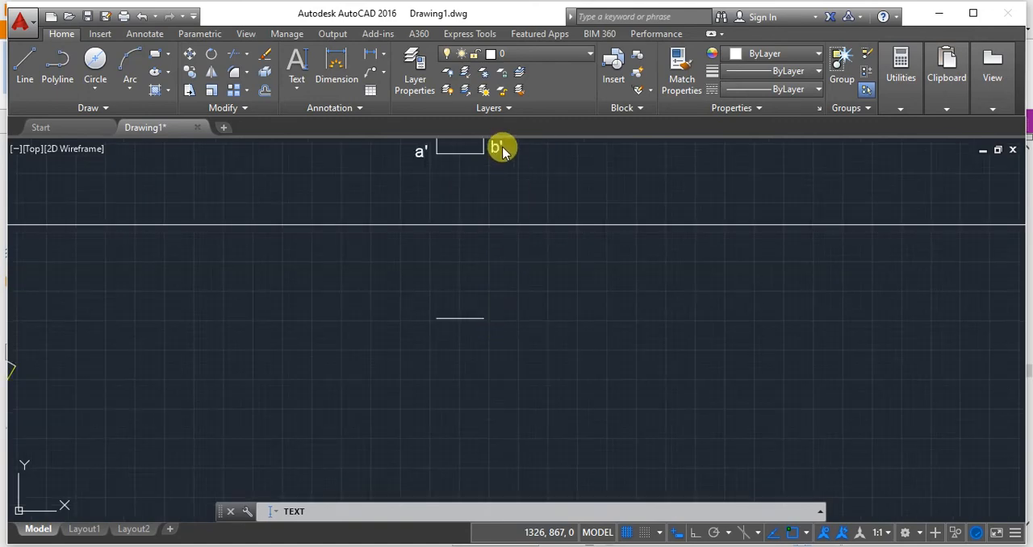
{"action": "scroll", "coordinate": [492, 317], "scroll_direction": "up", "scroll_amount": 4}
{"action": "scroll", "coordinate": [492, 317], "scroll_direction": "down", "scroll_amount": 5}
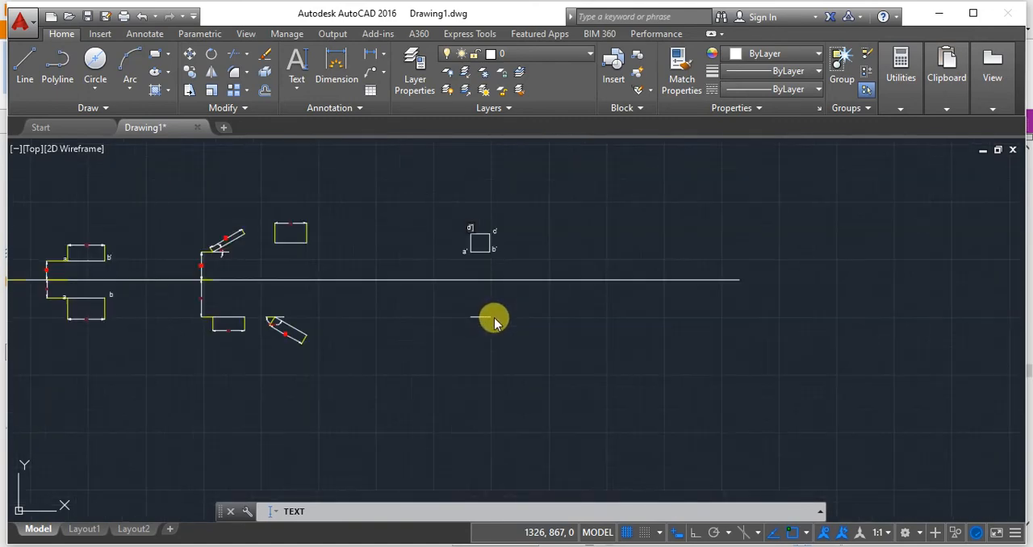
{"action": "scroll", "coordinate": [496, 323], "scroll_direction": "up", "scroll_amount": 3}
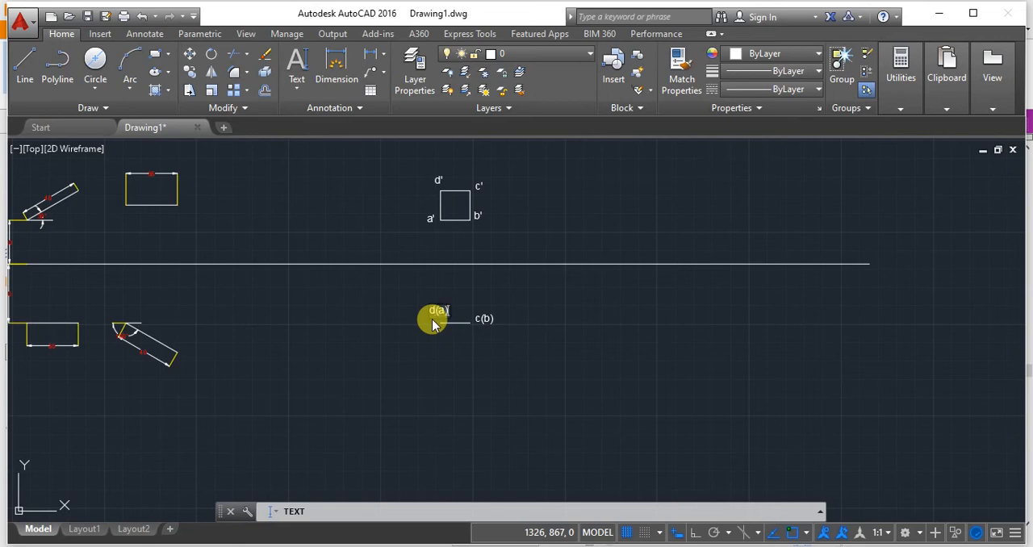
{"action": "scroll", "coordinate": [463, 355], "scroll_direction": "up", "scroll_amount": 2}
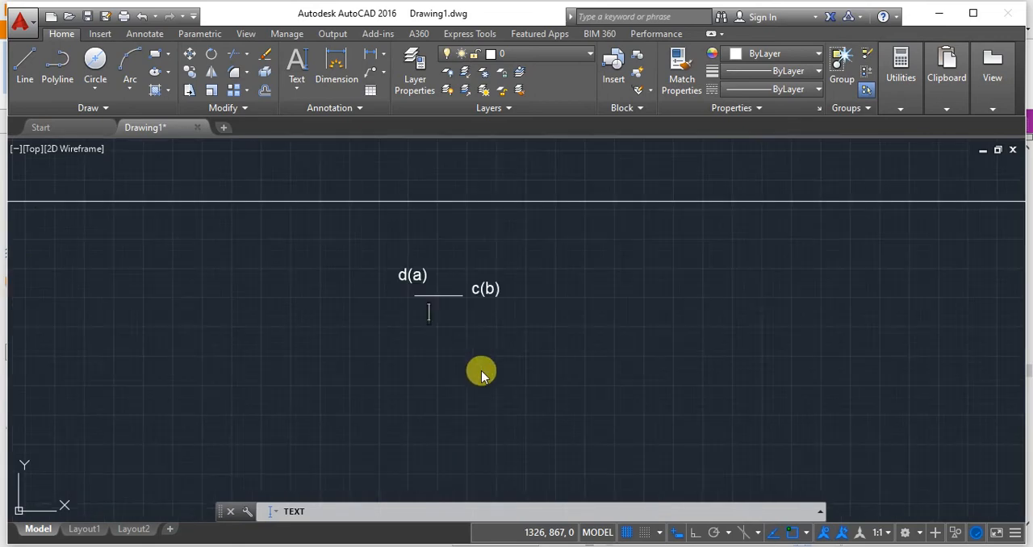
{"action": "key", "text": "Return"}
Reposition the labels d(a) and c(b) so they sit level with the top-view line, just beyond its ends.
{"action": "scroll", "coordinate": [457, 326], "scroll_direction": "up", "scroll_amount": 2}
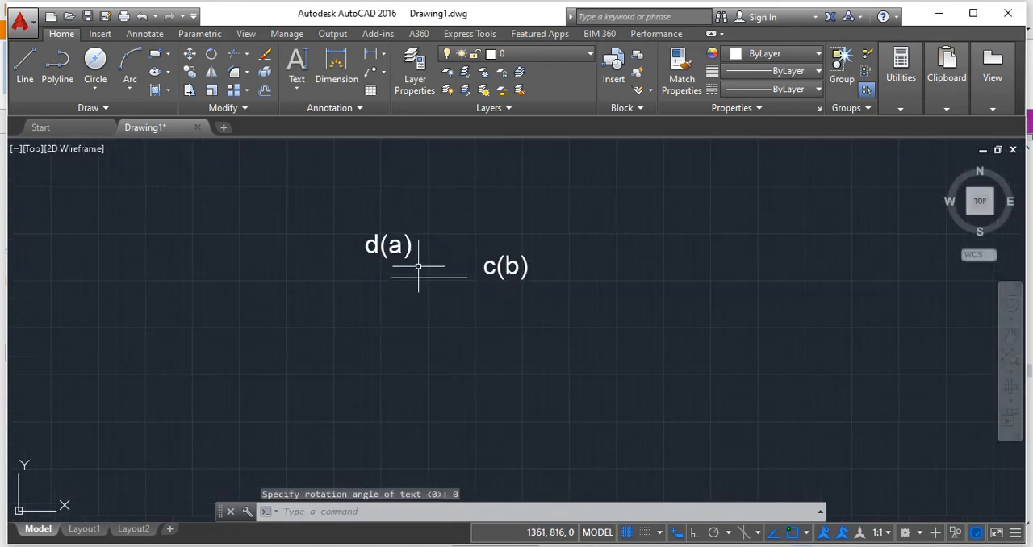
{"action": "left_click", "coordinate": [381, 247]}
{"action": "left_click", "coordinate": [367, 252]}
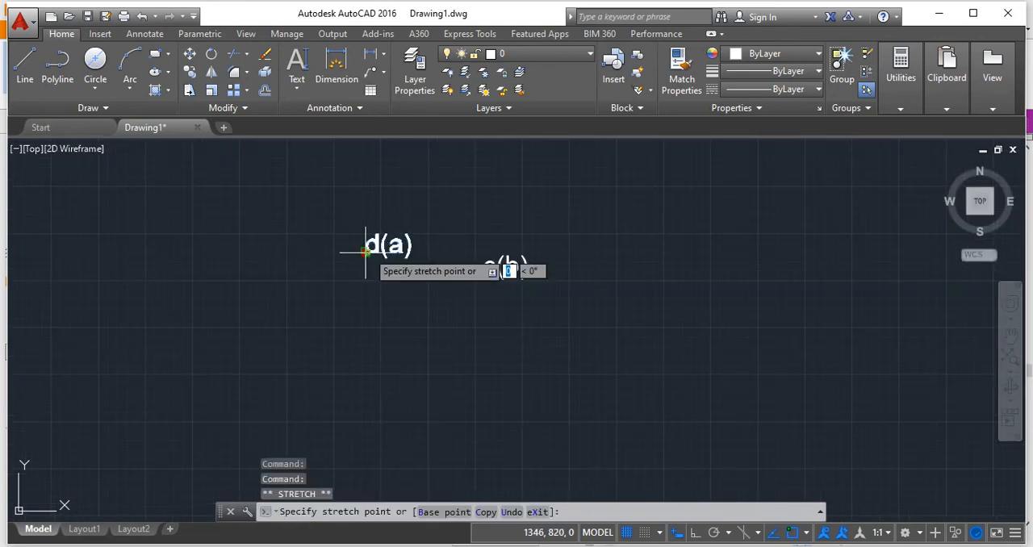
{"action": "left_click", "coordinate": [327, 276]}
{"action": "left_click", "coordinate": [506, 258]}
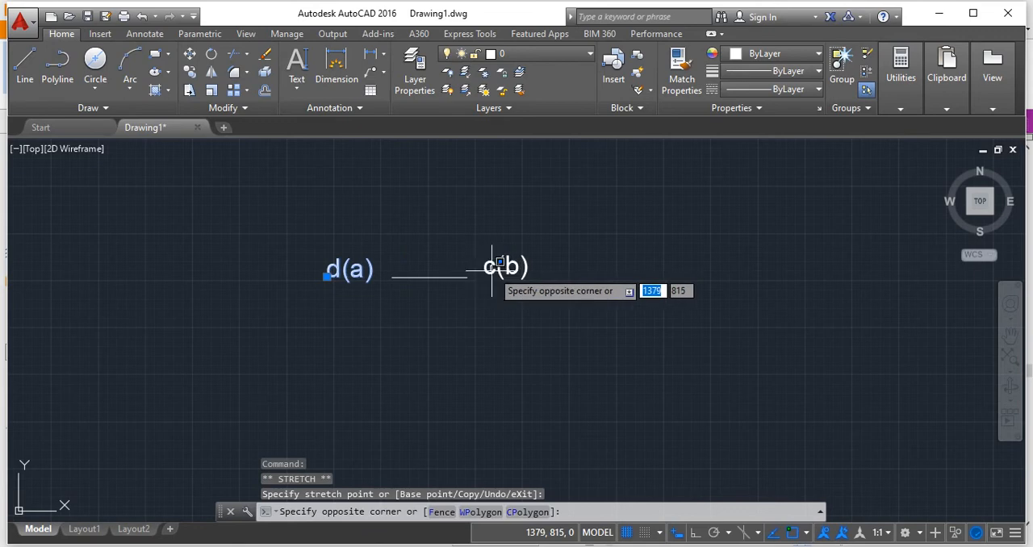
{"action": "left_click", "coordinate": [486, 270]}
{"action": "left_click", "coordinate": [484, 274]}
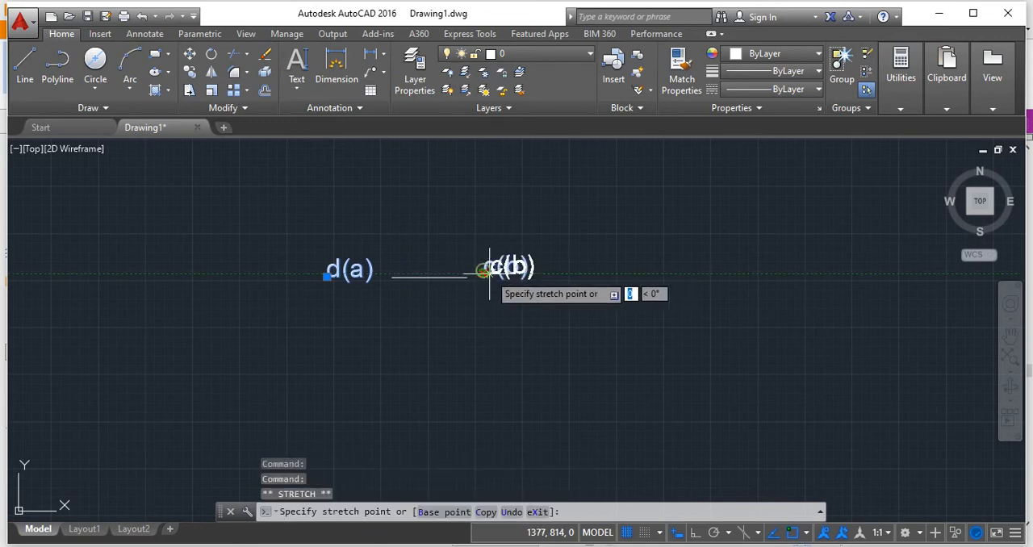
Add a linear dimension to the square's vertical edge between c' and b', placed outside the square.
{"action": "scroll", "coordinate": [461, 411], "scroll_direction": "down", "scroll_amount": 6}
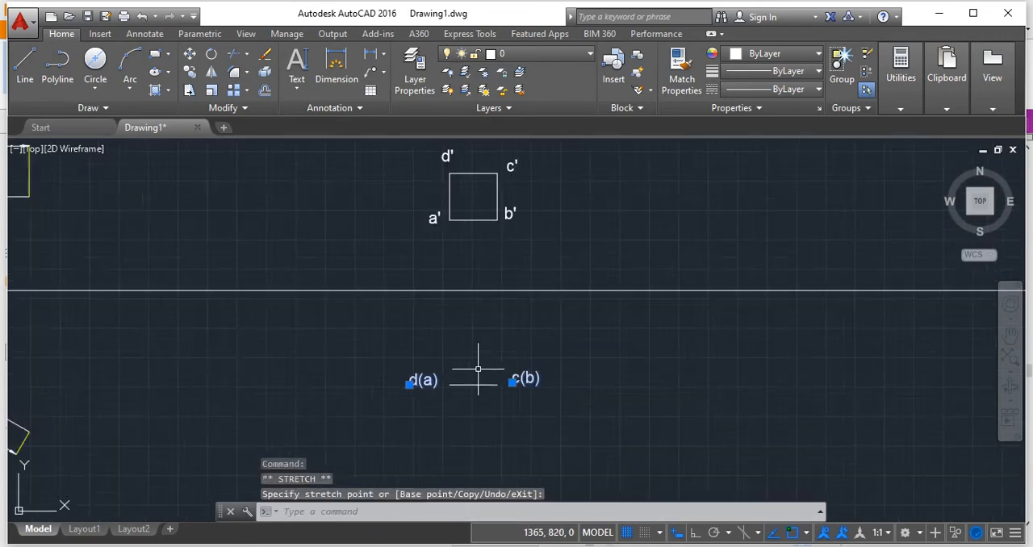
{"action": "left_click", "coordinate": [382, 60]}
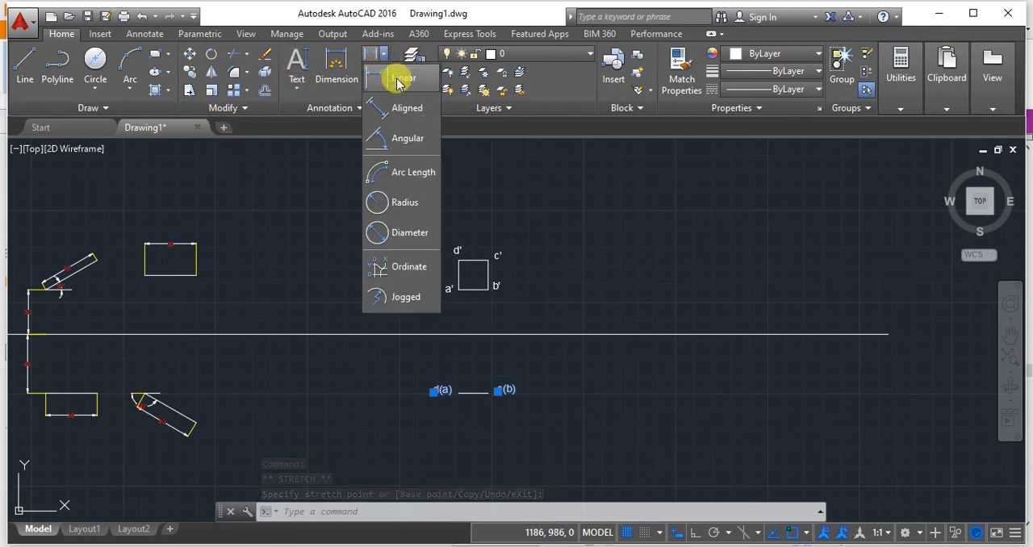
{"action": "left_click", "coordinate": [387, 87]}
{"action": "scroll", "coordinate": [488, 258], "scroll_direction": "up", "scroll_amount": 3}
{"action": "left_click", "coordinate": [481, 260]}
{"action": "left_click", "coordinate": [482, 306]}
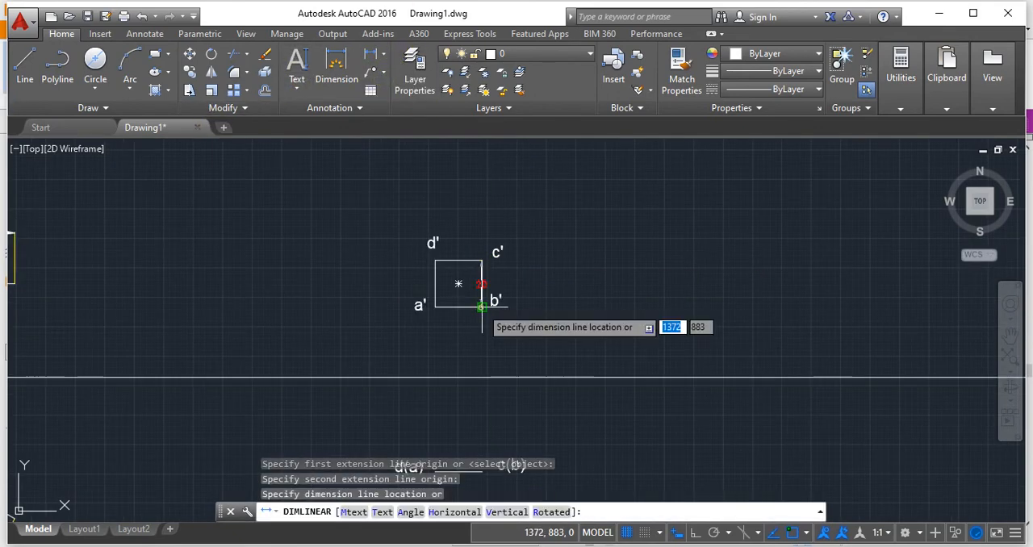
{"action": "left_click", "coordinate": [530, 307]}
Add a vertical linear dimension from the square's corner b' down to the XY line.
{"action": "key", "text": "Return"}
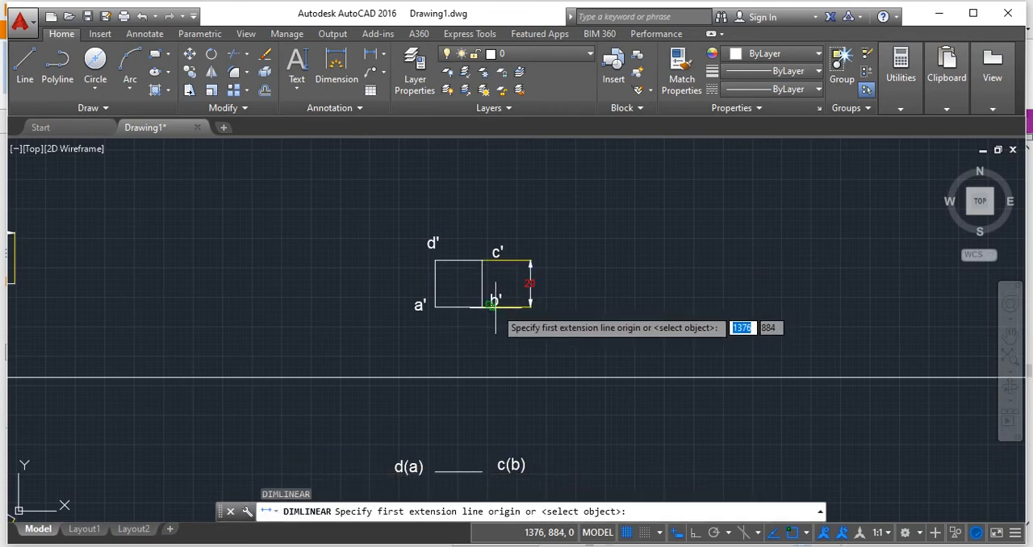
{"action": "left_click", "coordinate": [482, 306]}
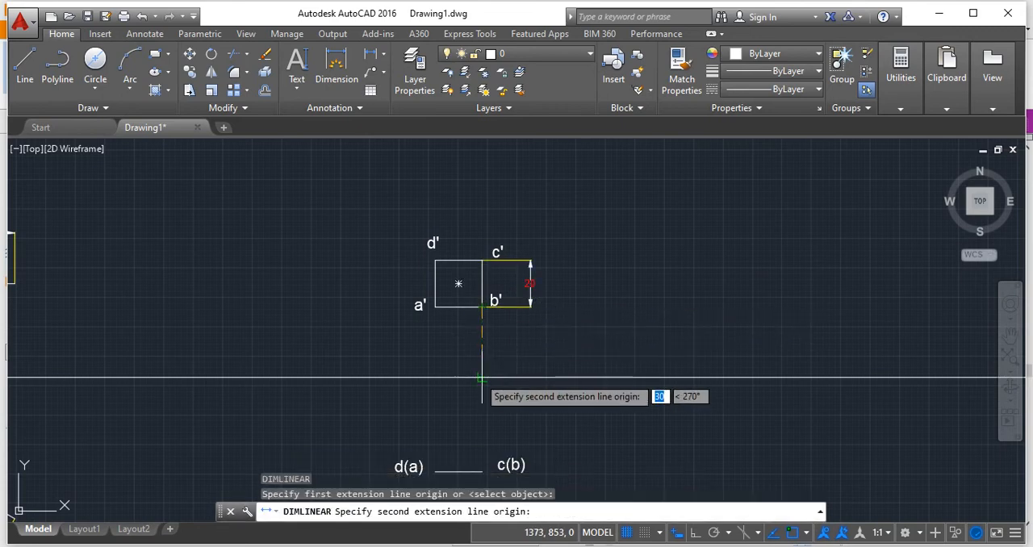
{"action": "left_click", "coordinate": [482, 376]}
{"action": "left_click", "coordinate": [530, 367]}
Add a vertical linear dimension from the XY line down to the c(b) end of the top-view line.
{"action": "scroll", "coordinate": [553, 392], "scroll_direction": "down", "scroll_amount": 3}
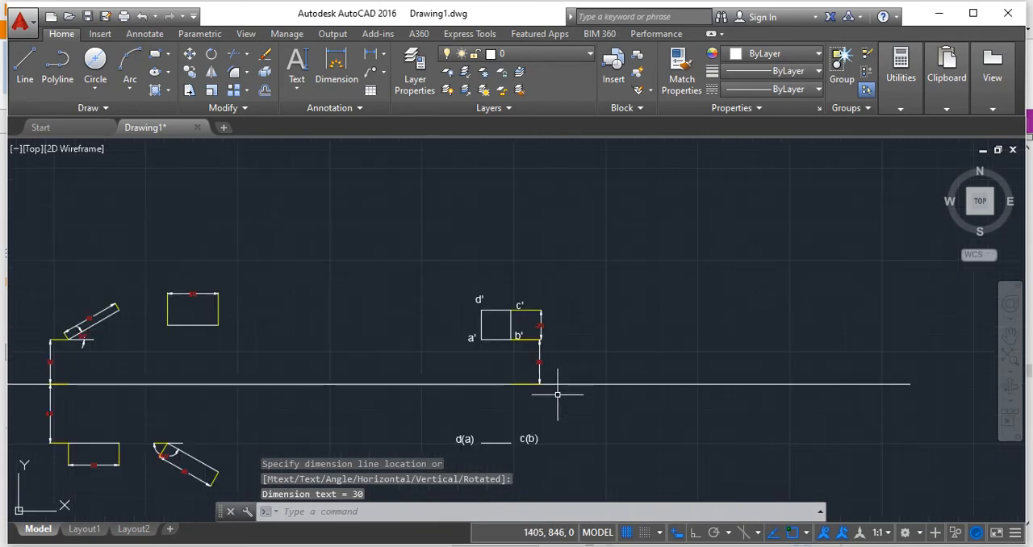
{"action": "middle_click_drag", "start_coordinate": [554, 392], "coordinate": [553, 334]}
{"action": "key", "text": "Return"}
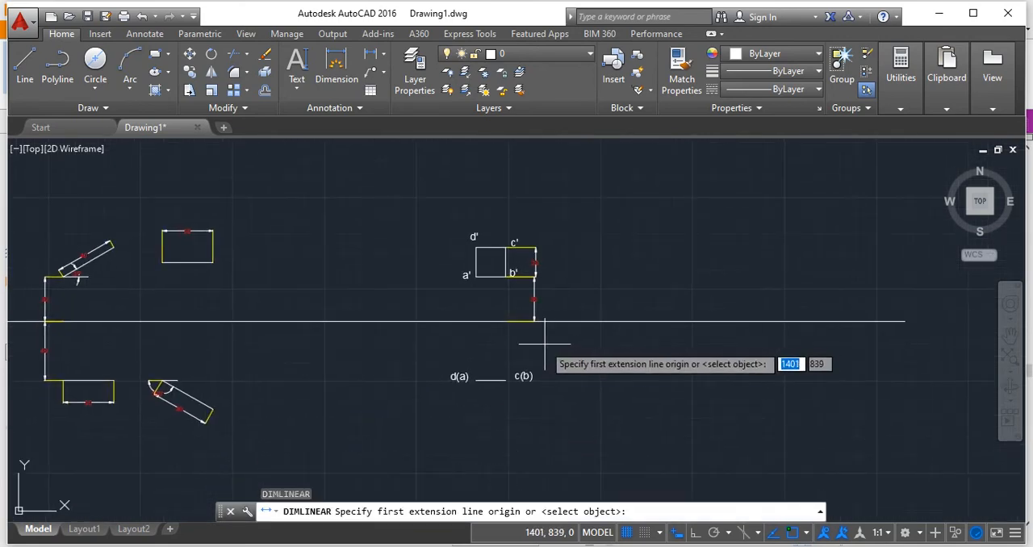
{"action": "left_click", "coordinate": [505, 321]}
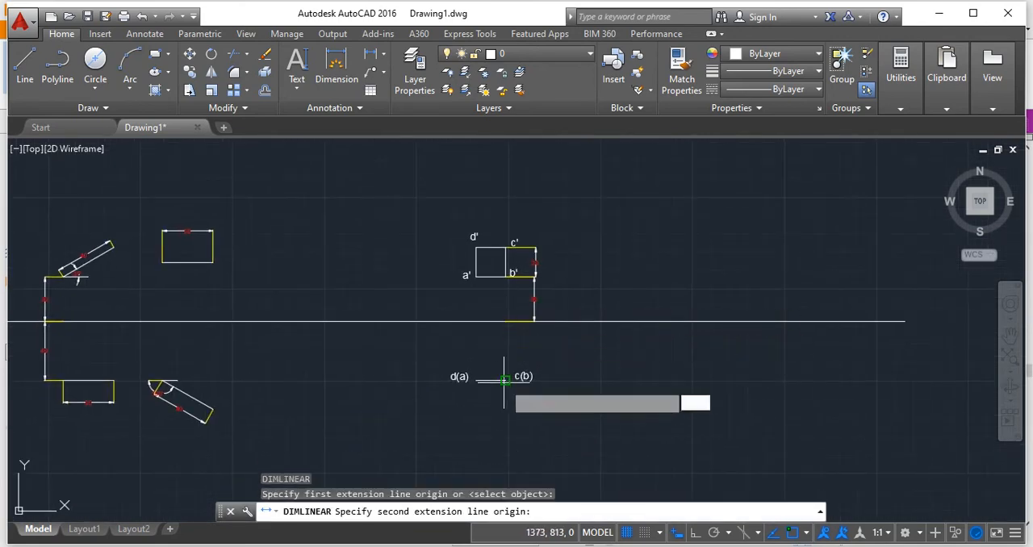
{"action": "left_click", "coordinate": [505, 379]}
{"action": "left_click", "coordinate": [515, 386]}
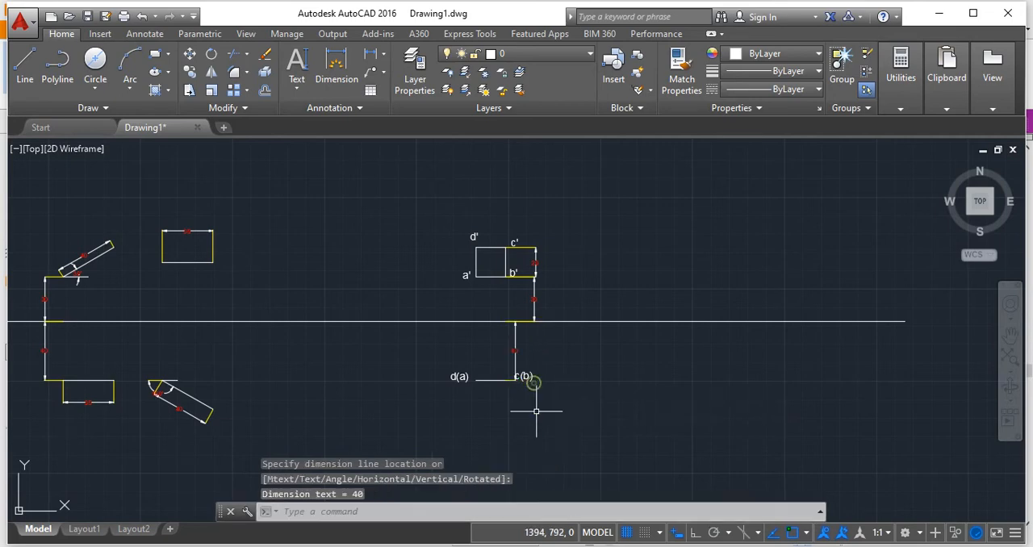
Move the dimension between the XY line and the top view outward, clear of the label c(b), and deselect it.
{"action": "left_click", "coordinate": [517, 352]}
{"action": "left_click", "coordinate": [516, 352]}
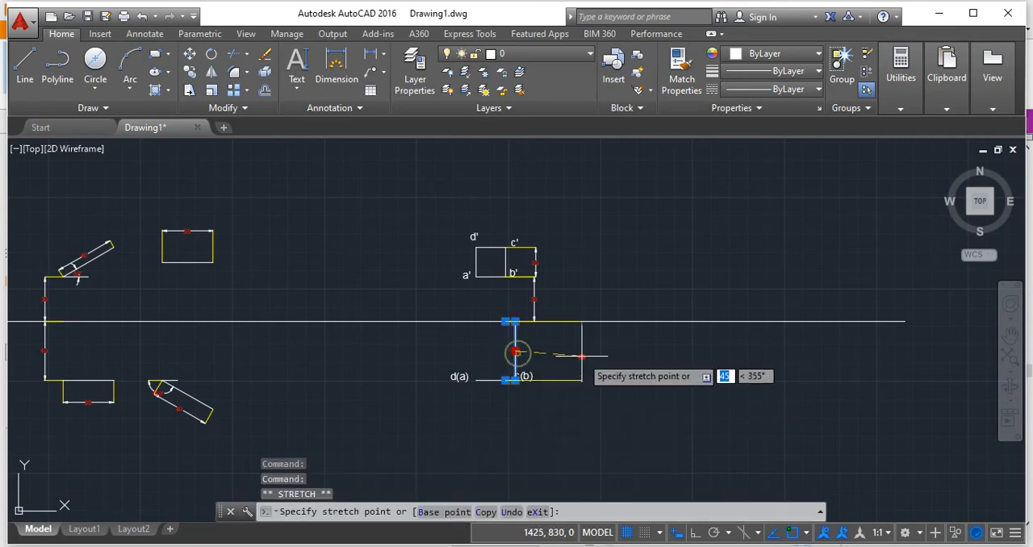
{"action": "scroll", "coordinate": [501, 396], "scroll_direction": "up", "scroll_amount": 2}
{"action": "left_click", "coordinate": [538, 421]}
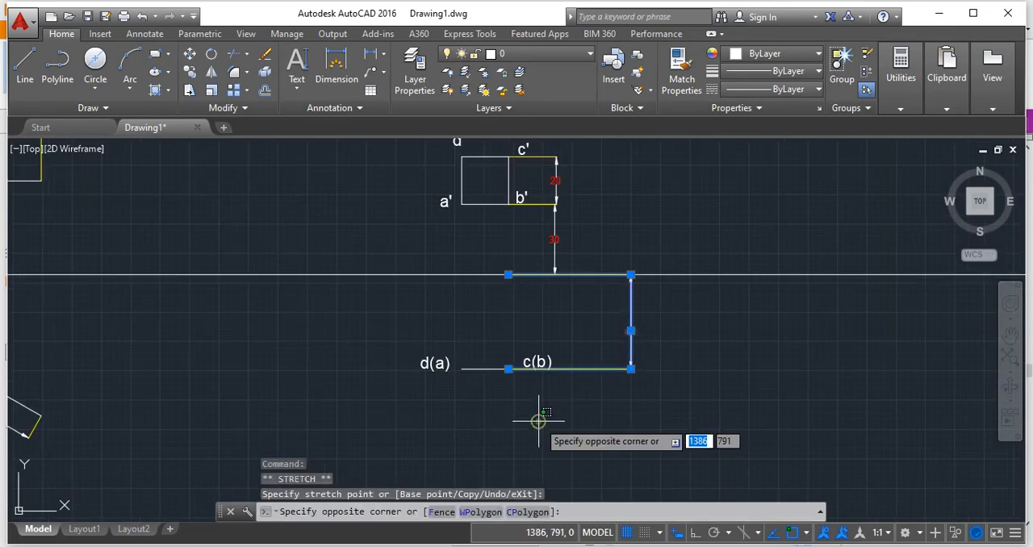
{"action": "left_click", "coordinate": [538, 422]}
{"action": "key", "text": "space"}
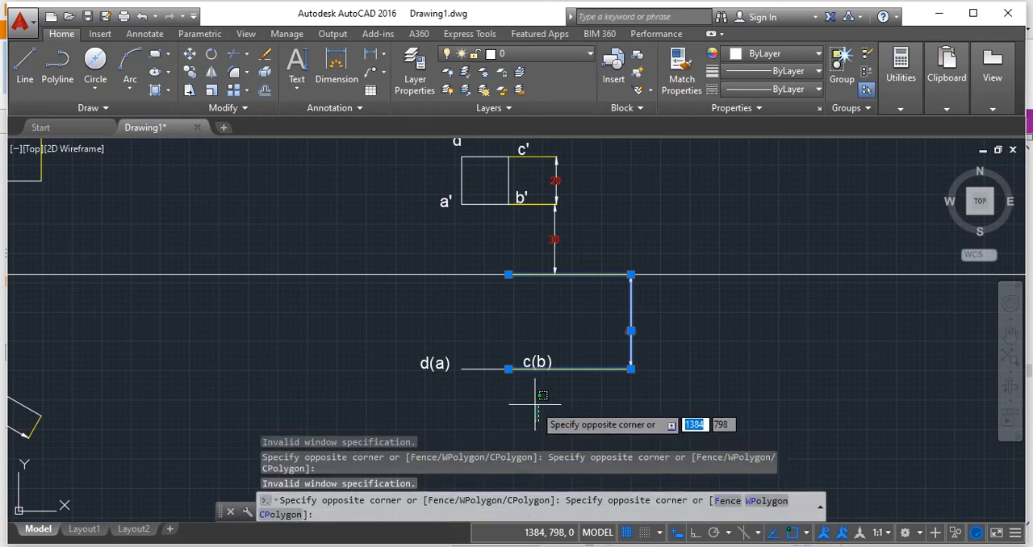
{"action": "key", "text": "Escape"}
Add a horizontal linear dimension to the top-view line, placed below it.
{"action": "key", "text": "space"}
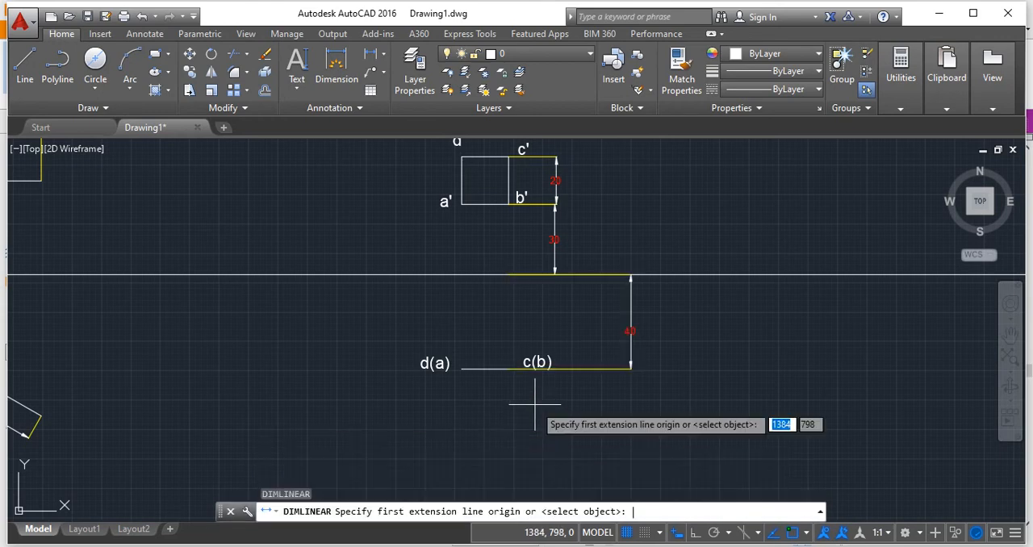
{"action": "left_click", "coordinate": [508, 368]}
{"action": "left_click", "coordinate": [461, 368]}
{"action": "left_click", "coordinate": [472, 422]}
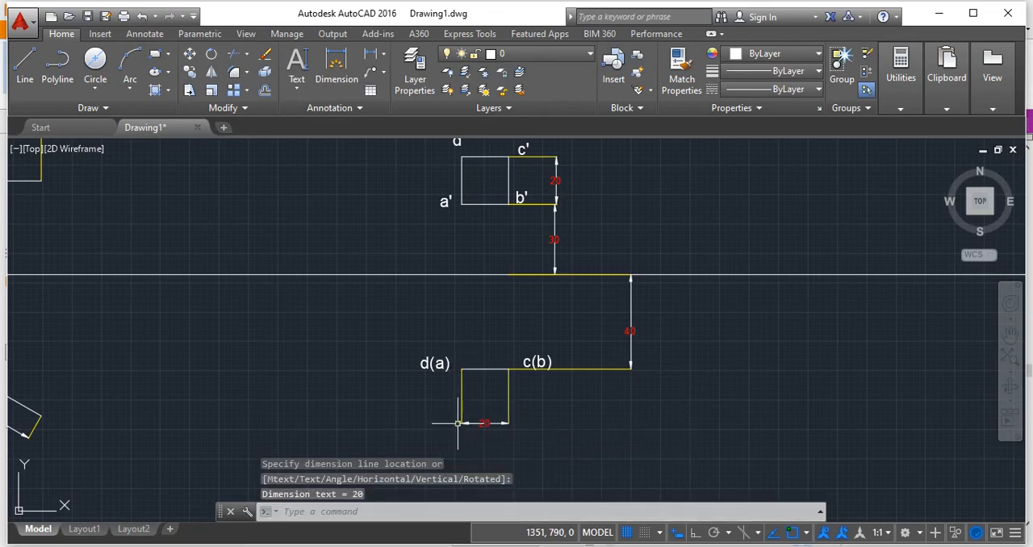
{"action": "scroll", "coordinate": [508, 415], "scroll_direction": "up", "scroll_amount": 5}
{"action": "scroll", "coordinate": [611, 387], "scroll_direction": "down", "scroll_amount": 5}
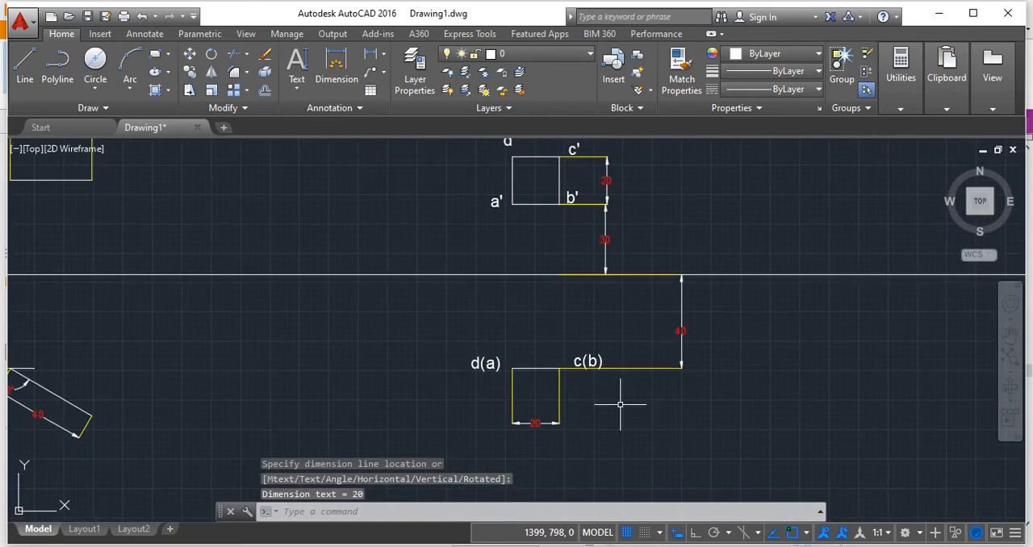
Look at the projection slide in Foxit Reader and the Google Meet window, and return to AutoCAD.
{"action": "key", "text": "alt+Tab"}
{"action": "scroll", "coordinate": [616, 404], "scroll_direction": "down", "scroll_amount": 1}
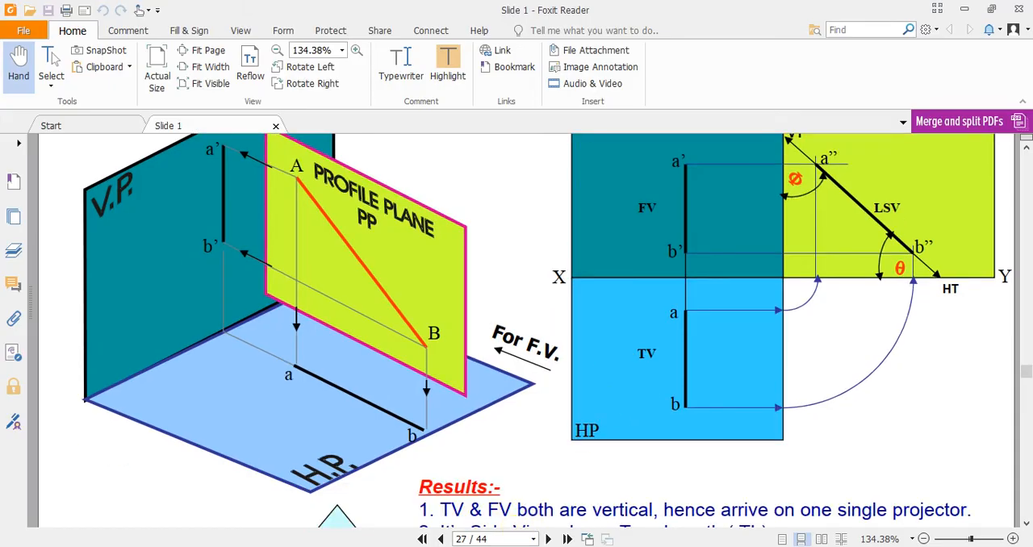
{"action": "left_click", "coordinate": [364, 490]}
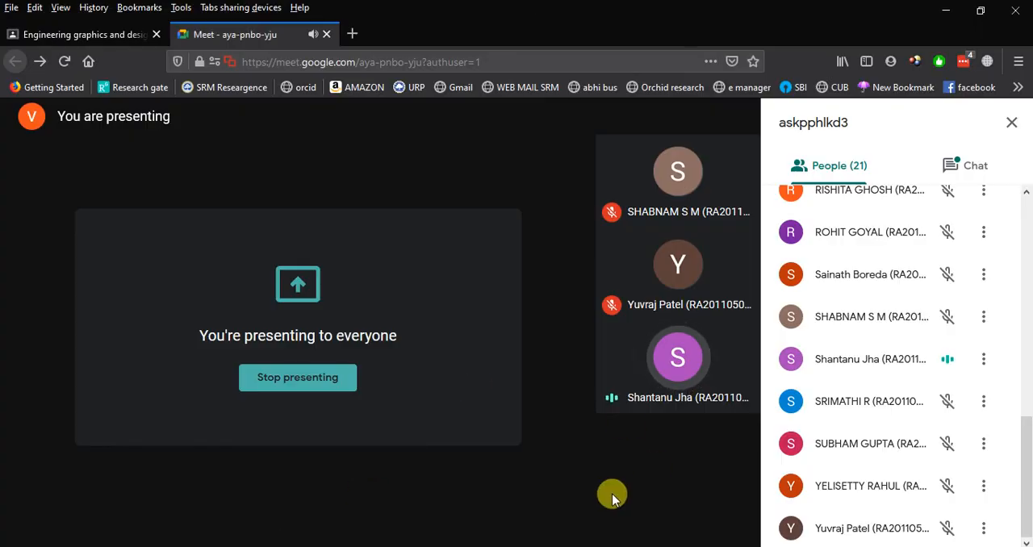
{"action": "mouse_move", "coordinate": [612, 545]}
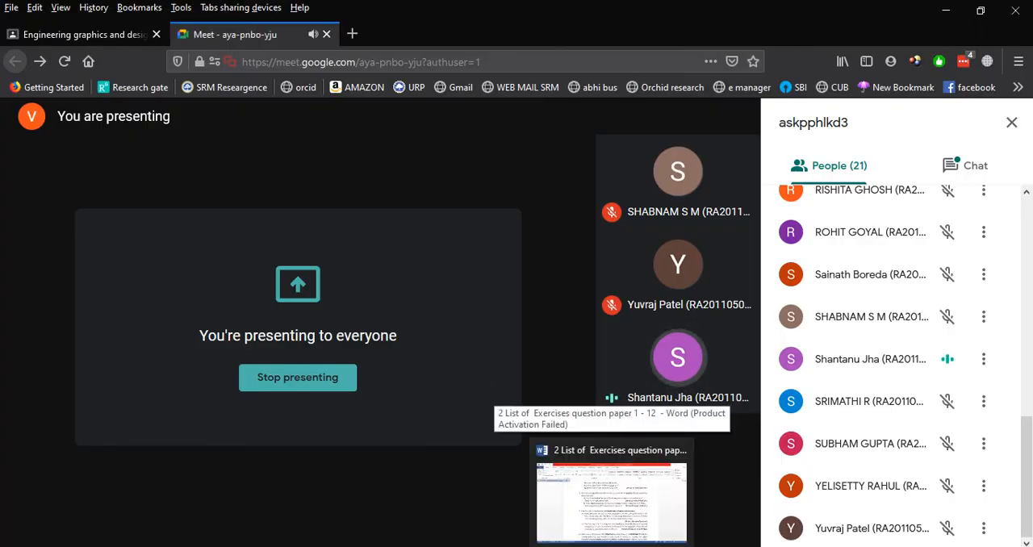
{"action": "mouse_move", "coordinate": [508, 545]}
{"action": "left_click", "coordinate": [495, 496]}
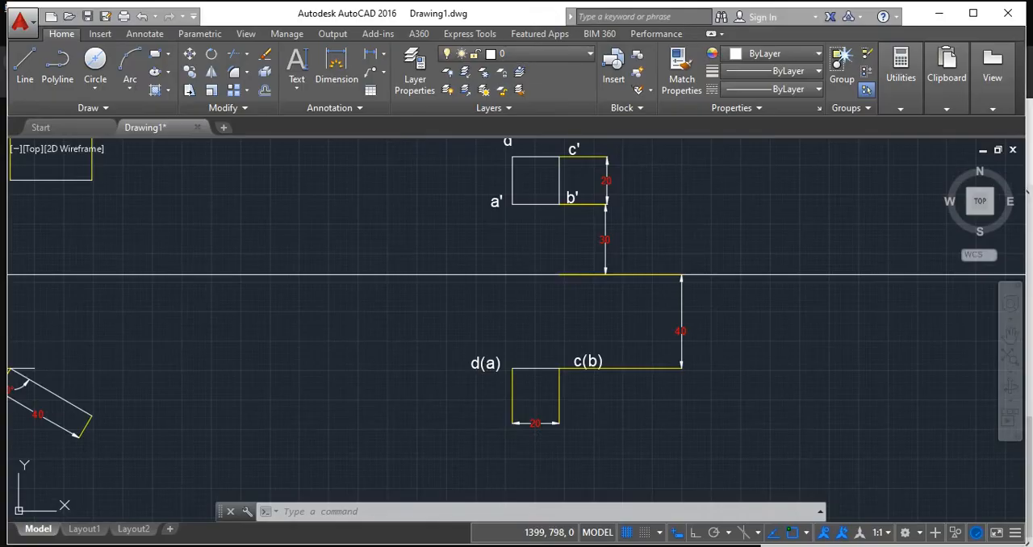
Draw a nearly vertical line about 33 units long above the square, ending just over its top edge.
{"action": "middle_click_drag", "start_coordinate": [509, 312], "coordinate": [465, 401]}
{"action": "scroll", "coordinate": [429, 326], "scroll_direction": "up", "scroll_amount": 2}
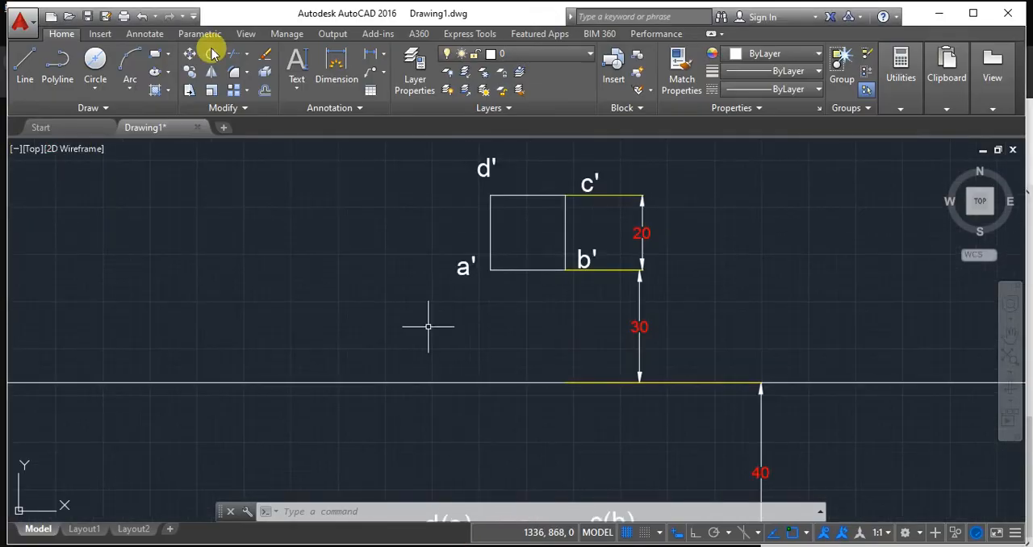
{"action": "left_click", "coordinate": [12, 60]}
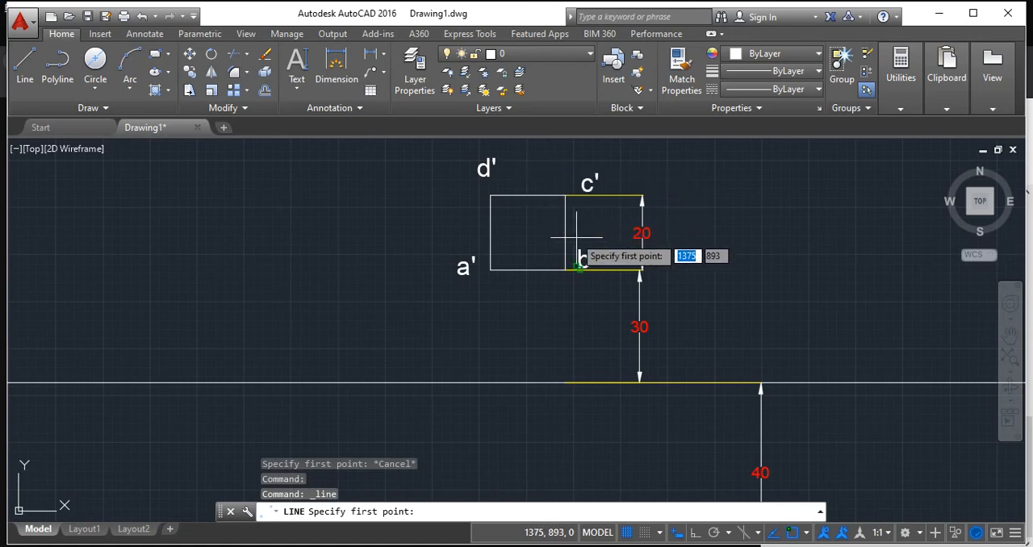
{"action": "middle_click_drag", "start_coordinate": [577, 238], "coordinate": [523, 392]}
{"action": "left_click", "coordinate": [460, 209]}
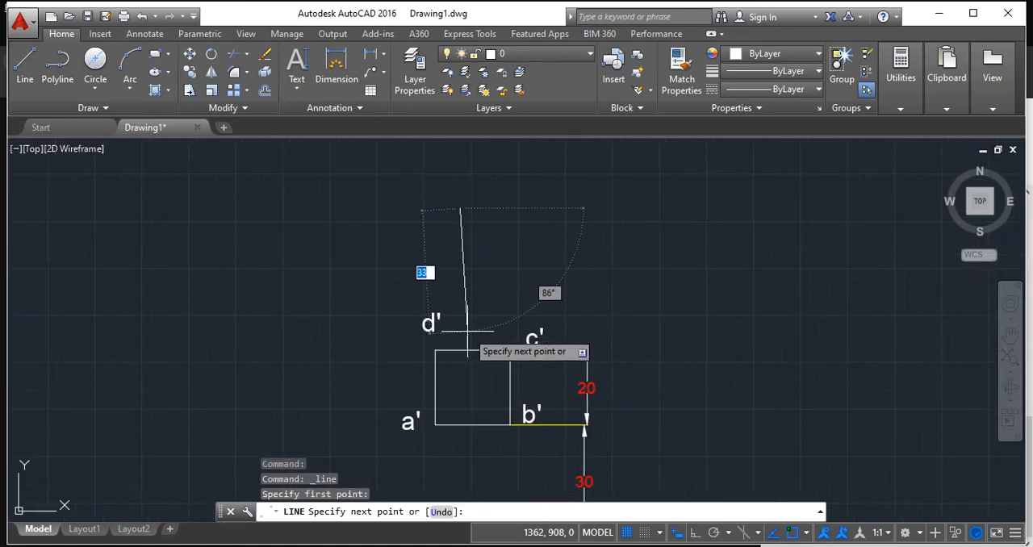
{"action": "left_click", "coordinate": [463, 328]}
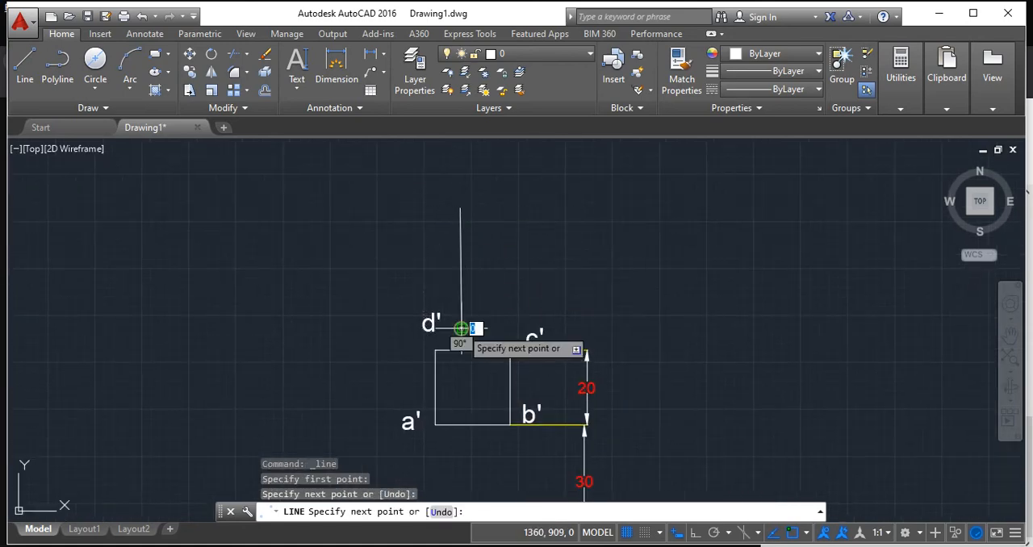
{"action": "key", "text": "Escape"}
Draw a small circle by centre and radius just above the upper end of the near-vertical line.
{"action": "left_click", "coordinate": [94, 58]}
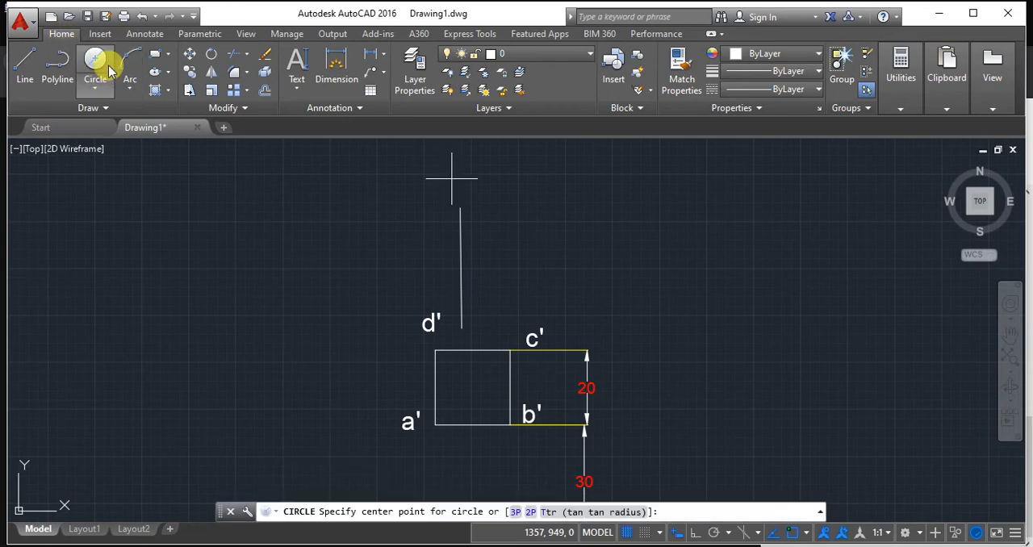
{"action": "left_click", "coordinate": [106, 95]}
{"action": "left_click", "coordinate": [121, 114]}
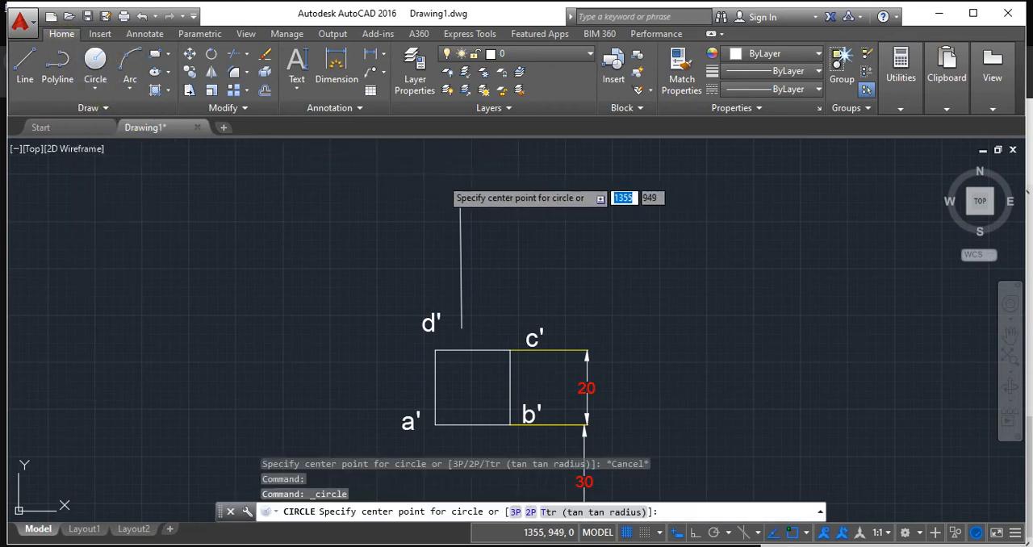
{"action": "left_click", "coordinate": [442, 178]}
{"action": "left_click", "coordinate": [465, 183]}
{"action": "scroll", "coordinate": [526, 250], "scroll_direction": "down", "scroll_amount": 2}
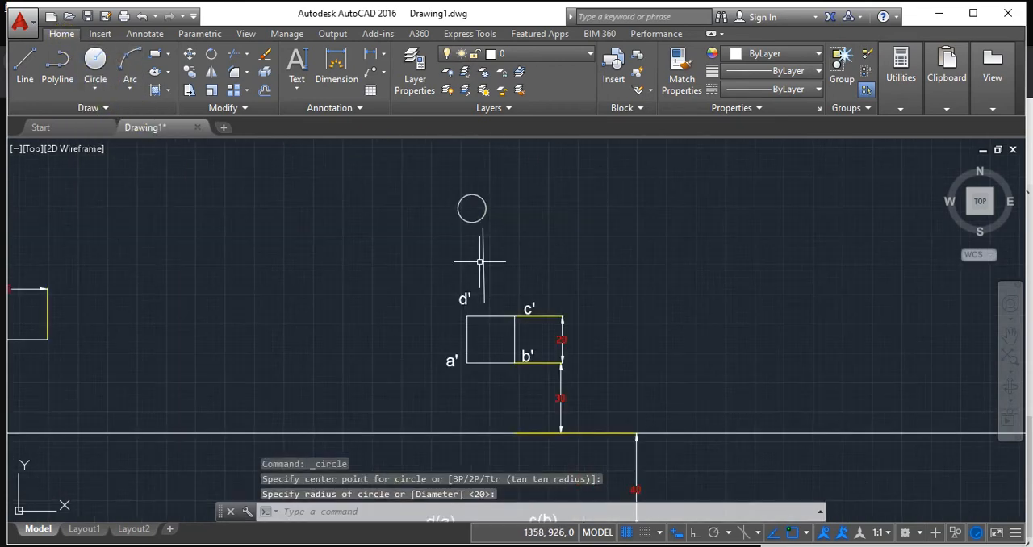
Delete the corner labels a', b', c' and d' from around the front-view square.
{"action": "scroll", "coordinate": [492, 300], "scroll_direction": "up", "scroll_amount": 2}
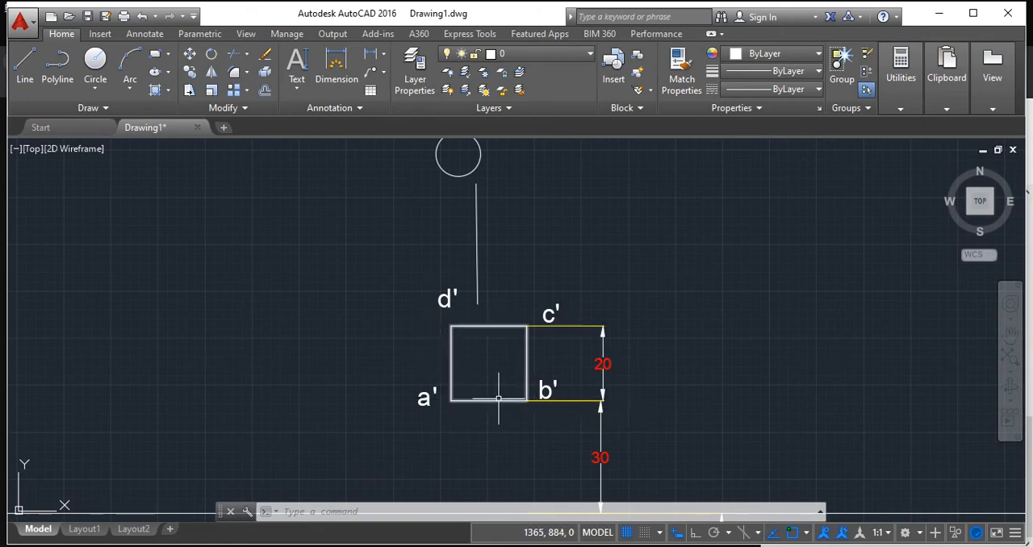
{"action": "middle_click_drag", "start_coordinate": [498, 396], "coordinate": [548, 138]}
{"action": "middle_click_drag", "start_coordinate": [513, 306], "coordinate": [502, 251]}
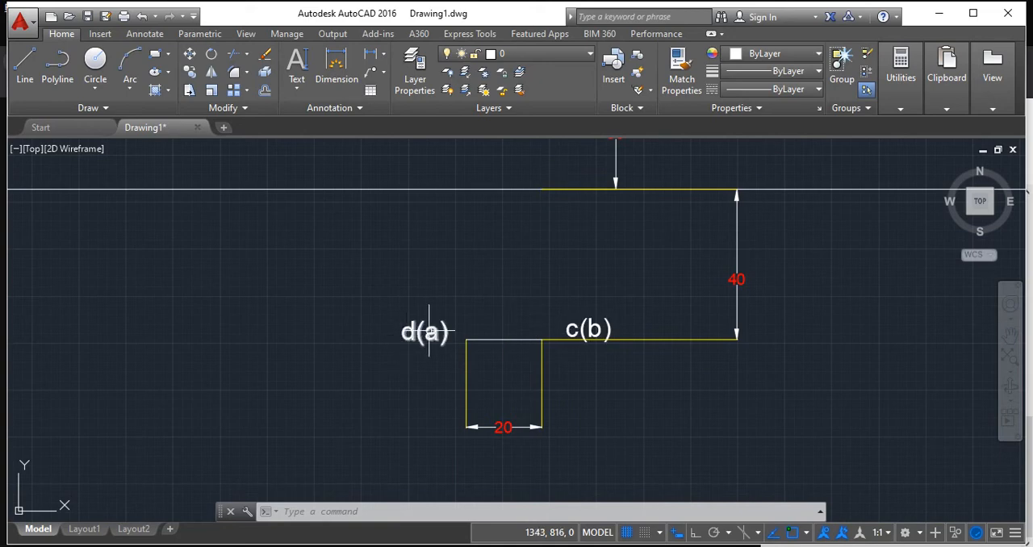
{"action": "middle_click_drag", "start_coordinate": [535, 256], "coordinate": [504, 495]}
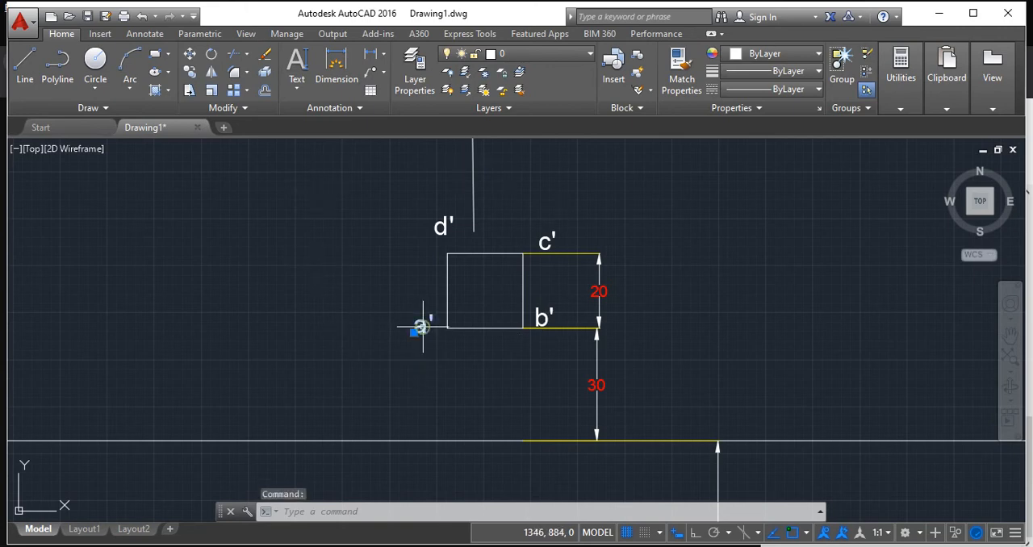
{"action": "key", "text": "Delete"}
{"action": "left_click", "coordinate": [565, 331]}
{"action": "left_click", "coordinate": [537, 310]}
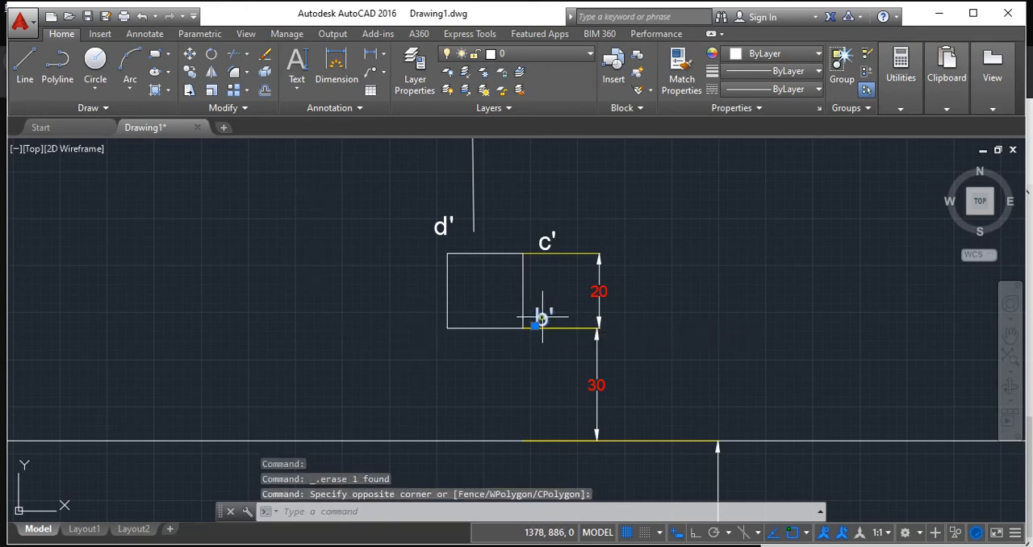
{"action": "key", "text": "Delete"}
{"action": "left_click", "coordinate": [547, 240]}
{"action": "key", "text": "Delete"}
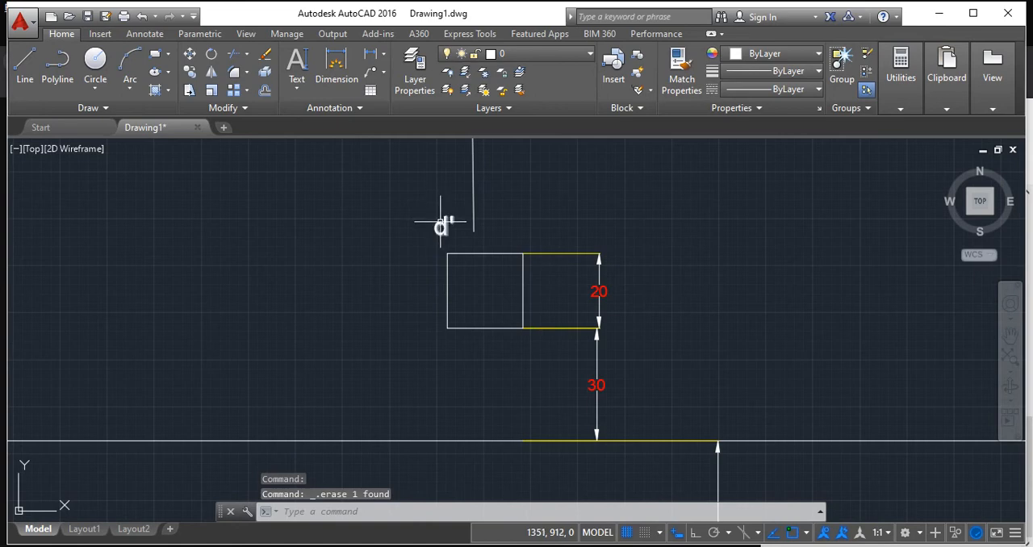
{"action": "left_click", "coordinate": [441, 226]}
{"action": "key", "text": "Delete"}
Add single-line text labels a' and b' at the front-view square's upper corners, with height 5 and rotation 0.
{"action": "left_click", "coordinate": [299, 85]}
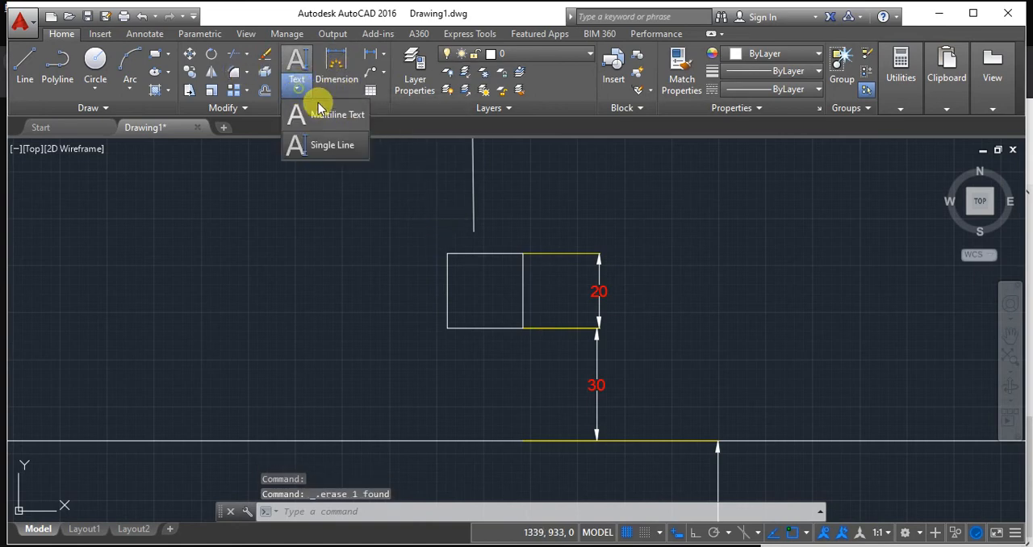
{"action": "left_click", "coordinate": [319, 146]}
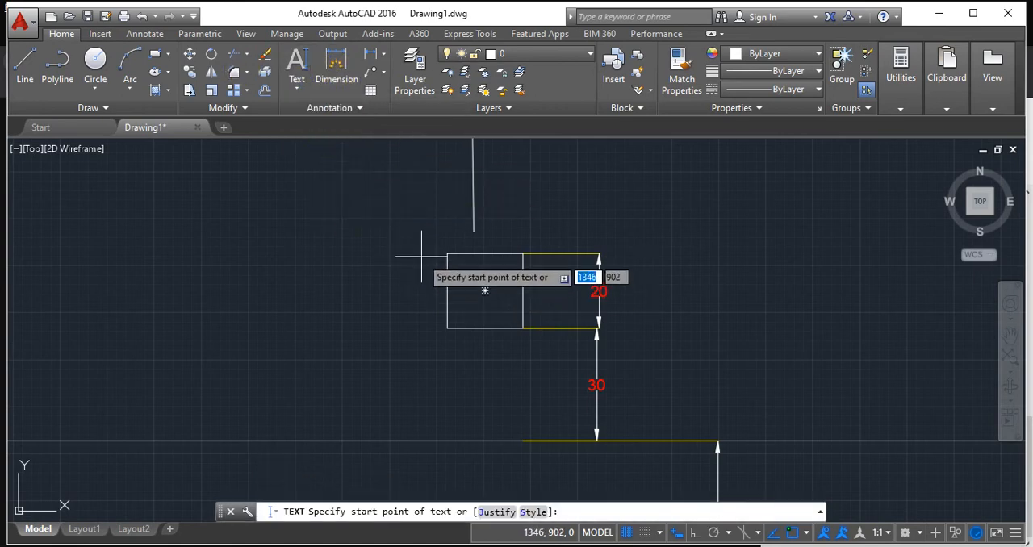
{"action": "left_click", "coordinate": [392, 236]}
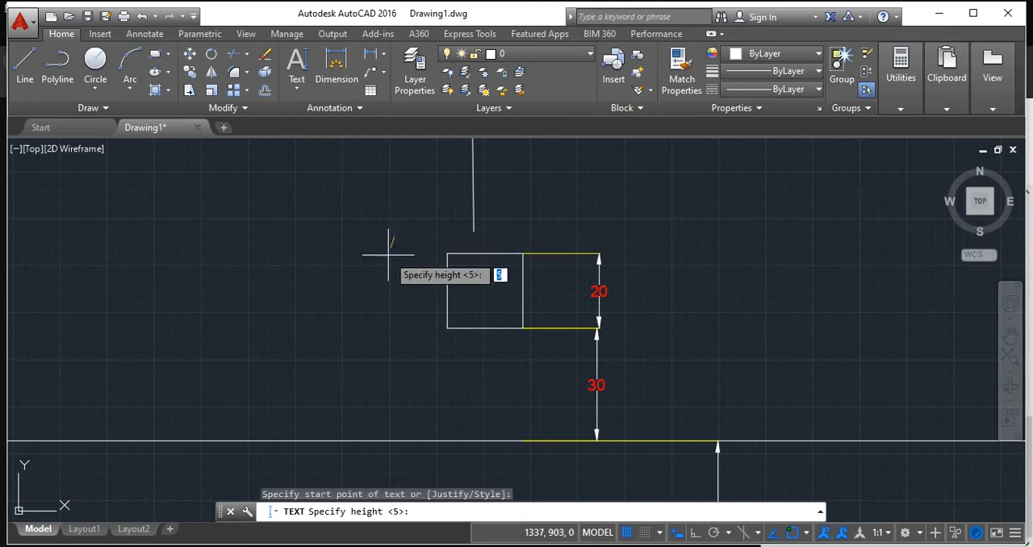
{"action": "key", "text": "Return"}
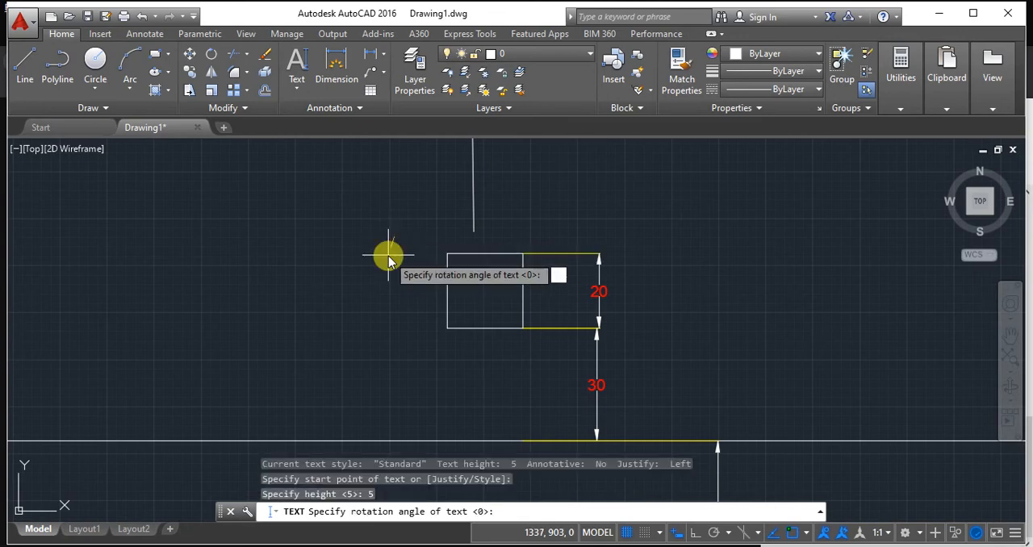
{"action": "key", "text": "Return"}
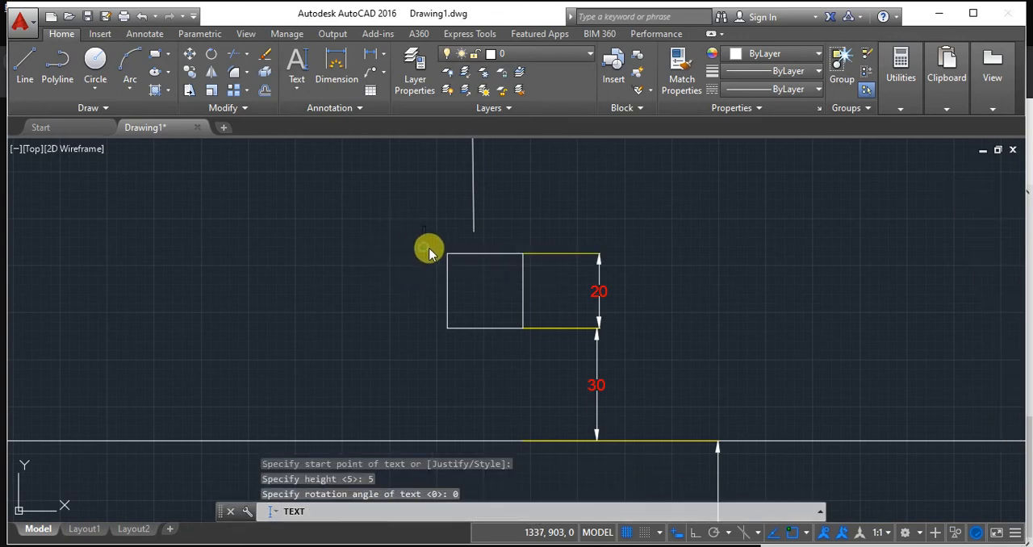
{"action": "type", "text": "a'"}
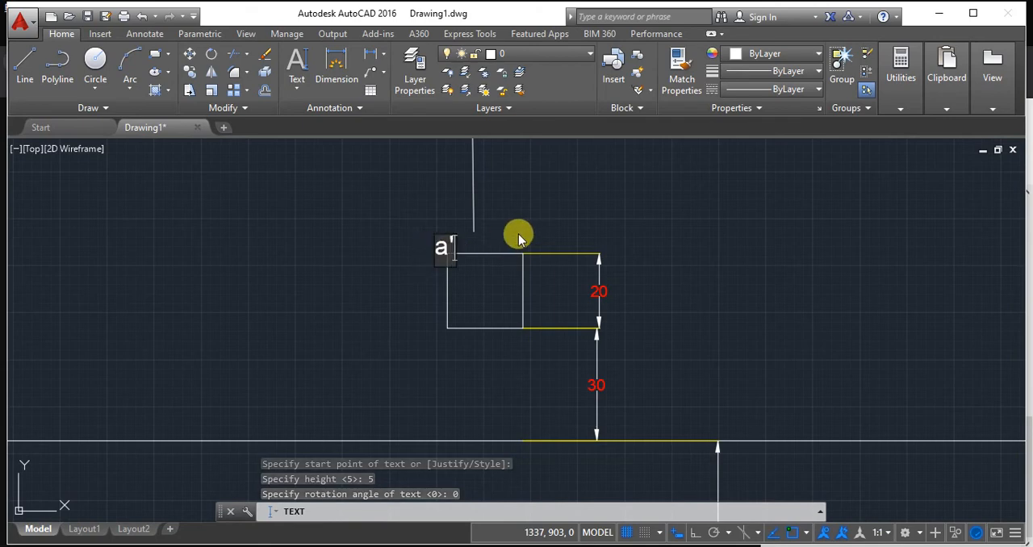
{"action": "type", "text": "b"}
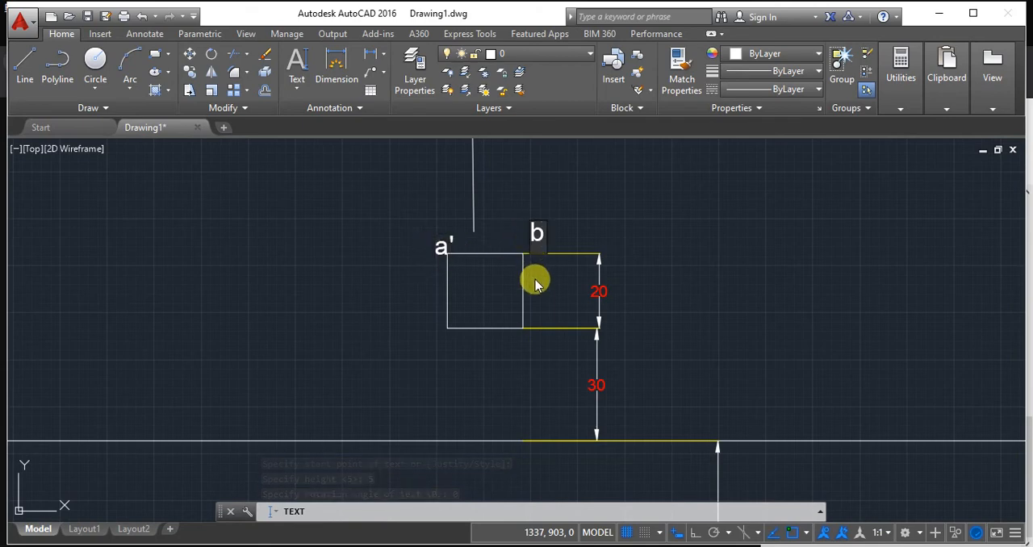
{"action": "type", "text": "'"}
Place the labels c' and d' at the front-view square's lower right and lower left corners and finish the text.
{"action": "left_click", "coordinate": [525, 337]}
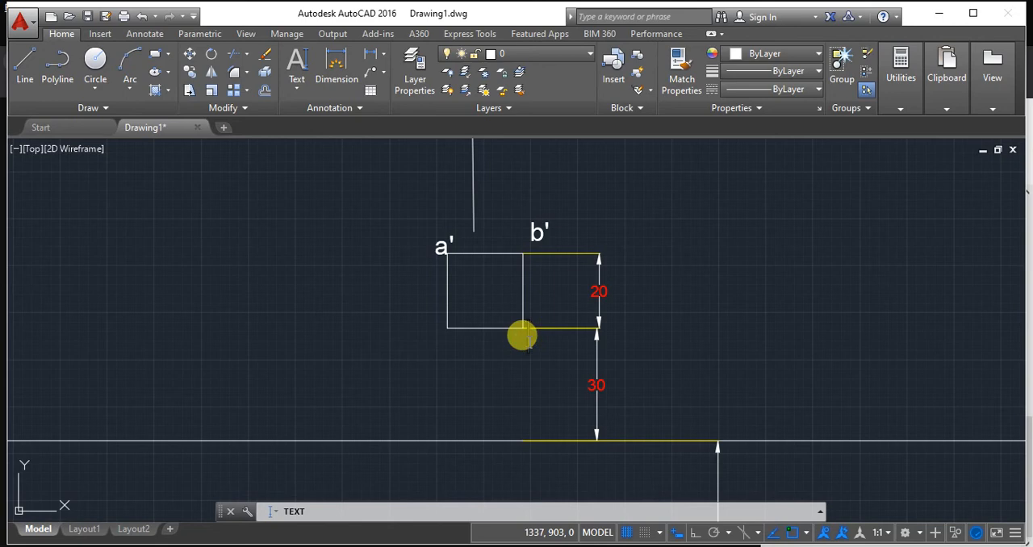
{"action": "type", "text": "c'"}
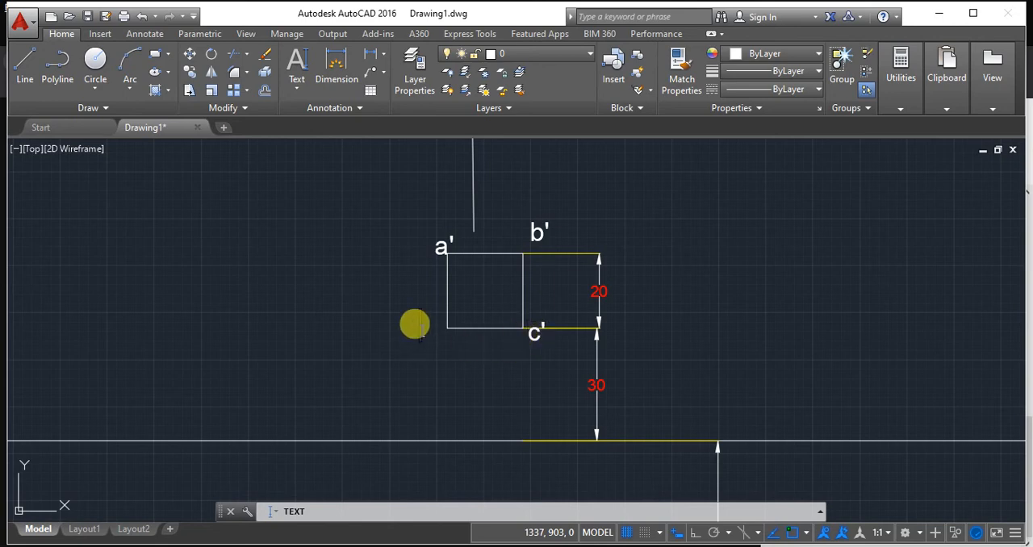
{"action": "middle_click_drag", "start_coordinate": [482, 372], "coordinate": [422, 267]}
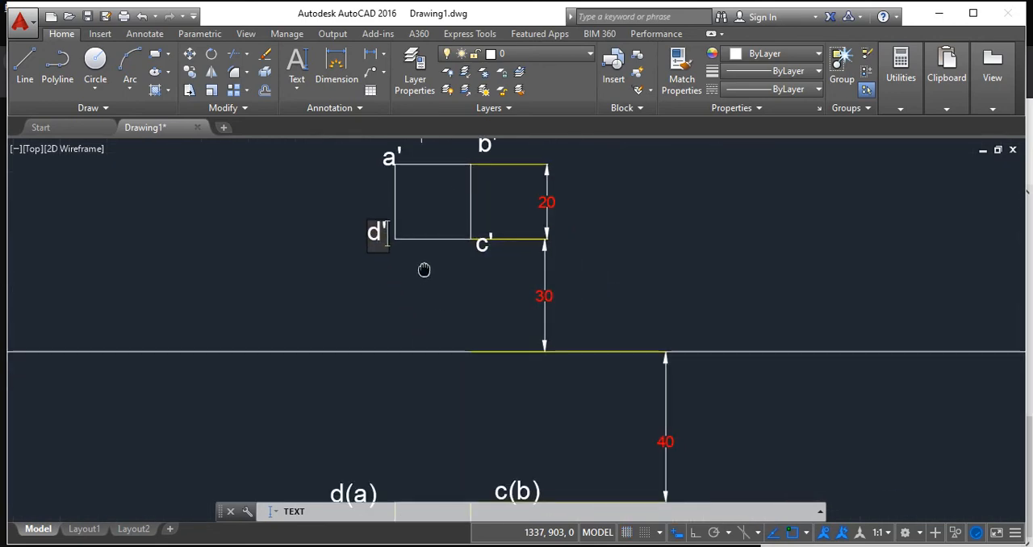
{"action": "scroll", "coordinate": [635, 413], "scroll_direction": "down", "scroll_amount": 2}
{"action": "left_click", "coordinate": [732, 432]}
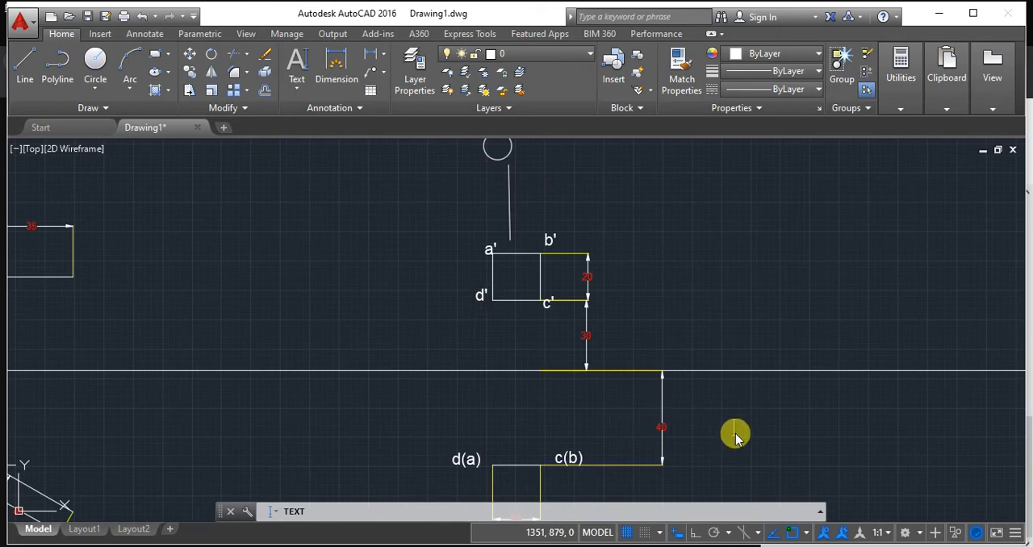
{"action": "key", "text": "Return"}
{"action": "scroll", "coordinate": [735, 433], "scroll_direction": "up", "scroll_amount": 2}
{"action": "scroll", "coordinate": [734, 433], "scroll_direction": "down", "scroll_amount": 2}
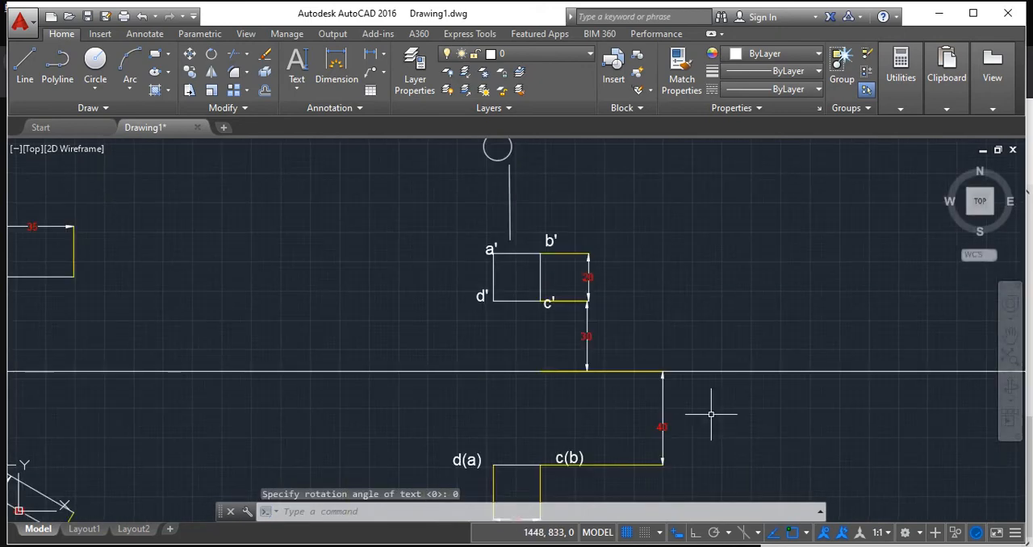
{"action": "left_click", "coordinate": [548, 240]}
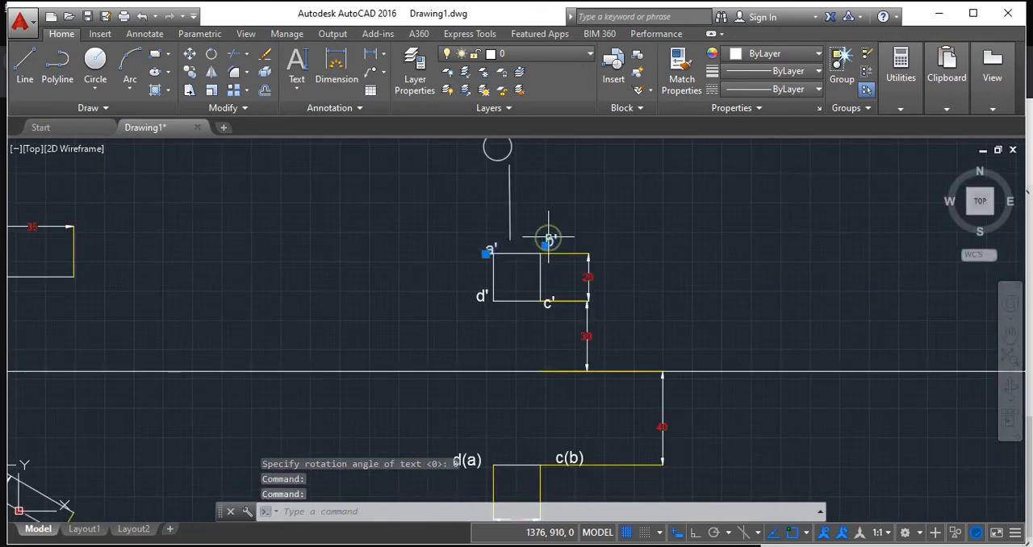
{"action": "left_click", "coordinate": [484, 297]}
{"action": "key", "text": "Escape"}
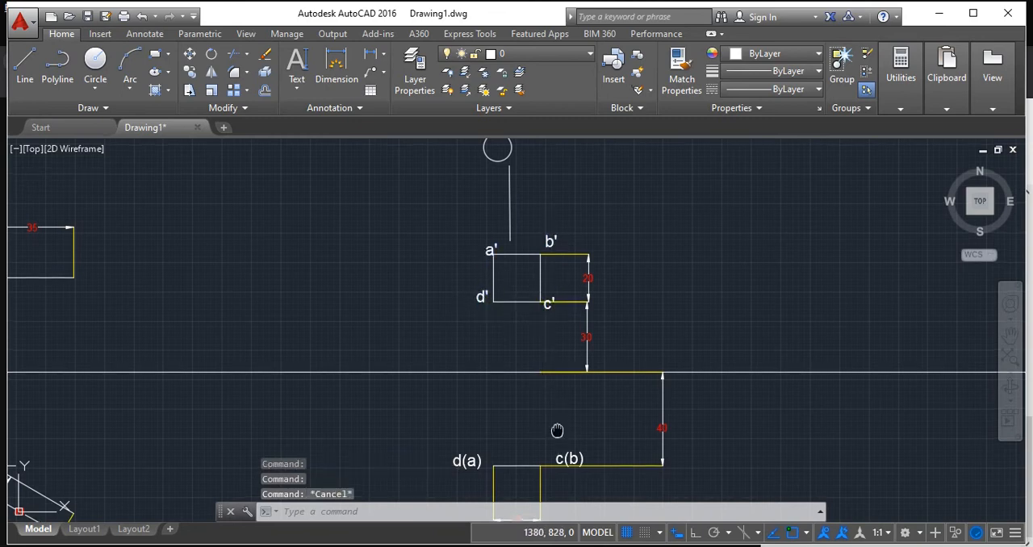
Delete the labels c(b) and d(a) from the top view.
{"action": "middle_click_drag", "start_coordinate": [567, 457], "coordinate": [559, 406]}
{"action": "left_click", "coordinate": [564, 405]}
{"action": "key", "text": "Delete"}
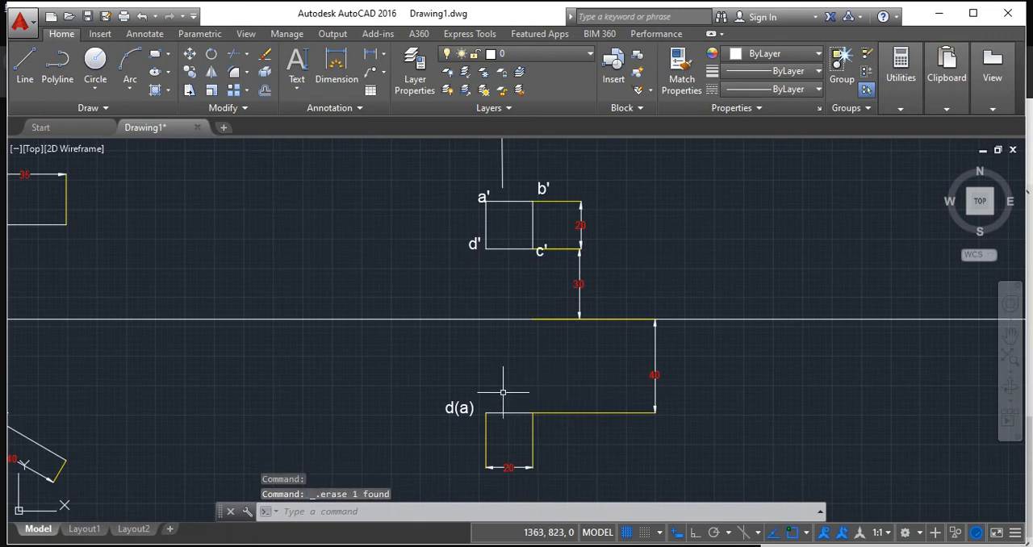
{"action": "left_click", "coordinate": [457, 408]}
{"action": "key", "text": "Delete"}
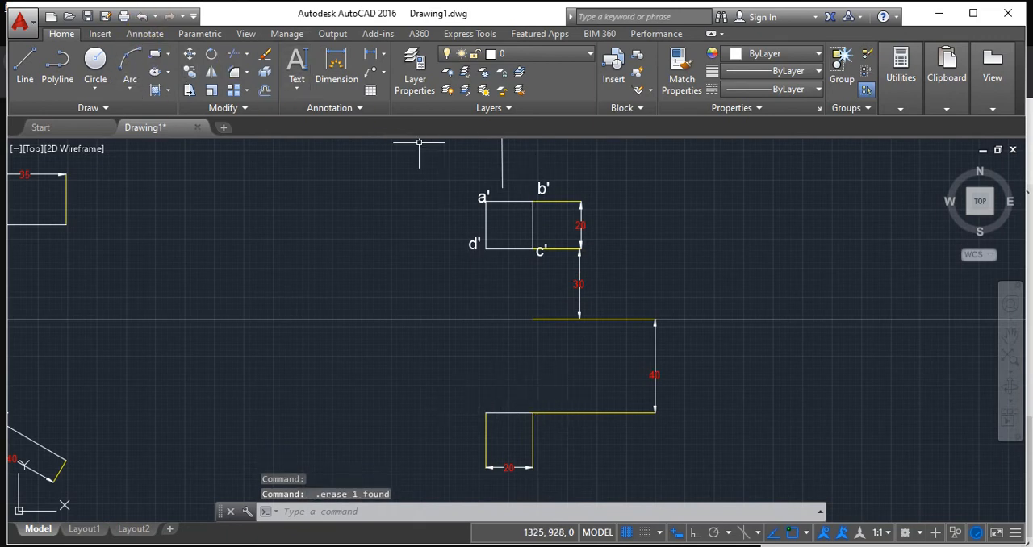
Copy the d' label to the right end of the top-view line and change its text to b(c).
{"action": "left_click", "coordinate": [477, 247]}
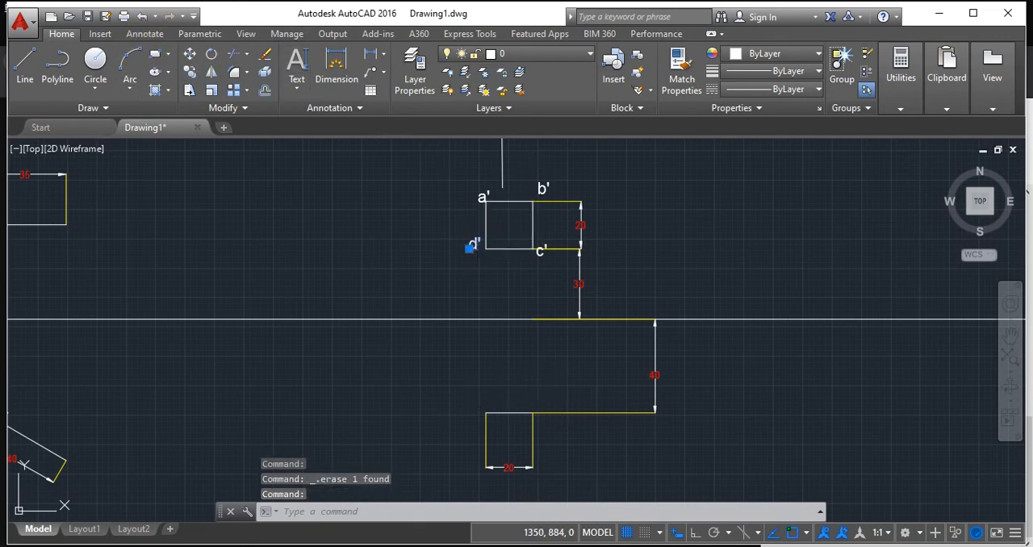
{"action": "key", "text": "ctrl+c"}
{"action": "left_click", "coordinate": [546, 394]}
{"action": "key", "text": "ctrl+v"}
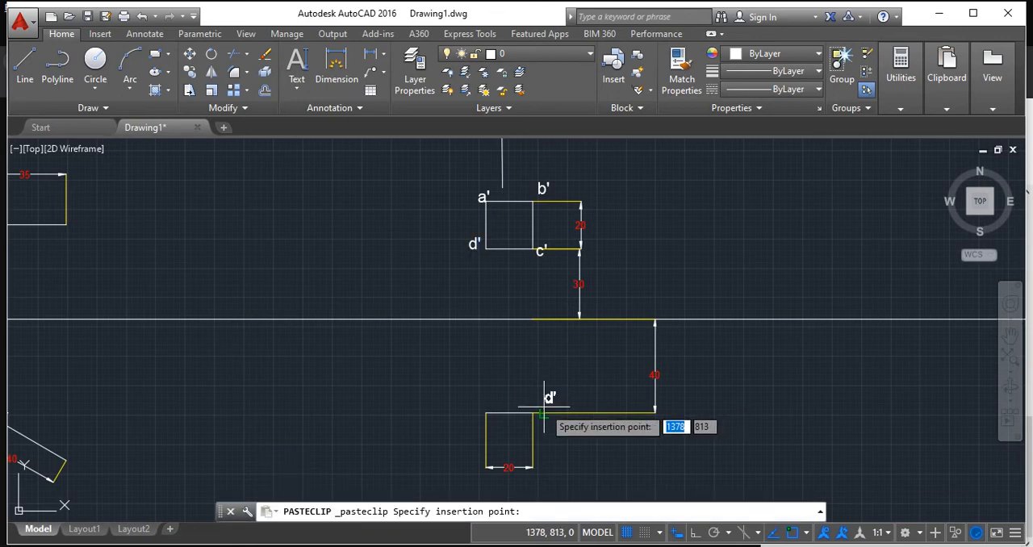
{"action": "left_click", "coordinate": [546, 405]}
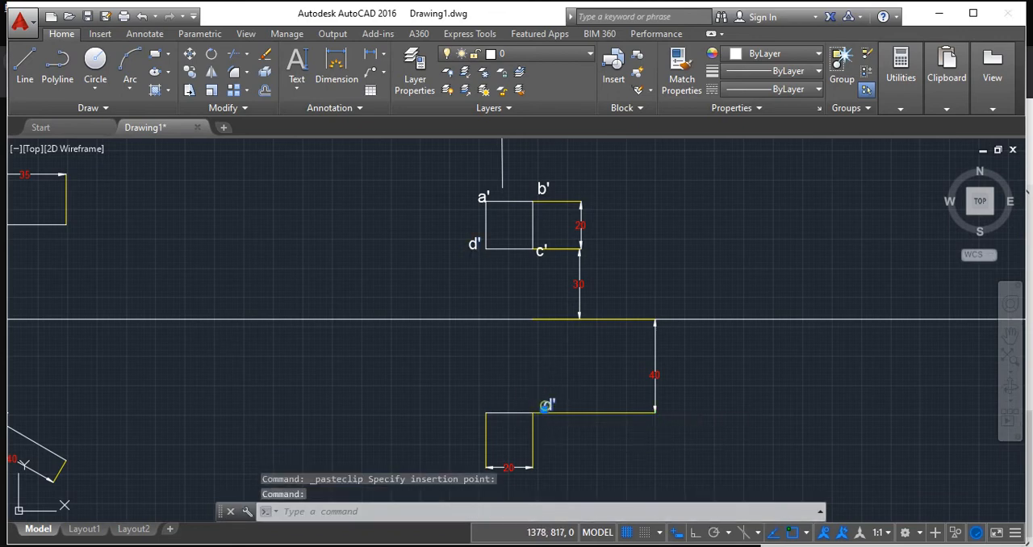
{"action": "double_click", "coordinate": [546, 410]}
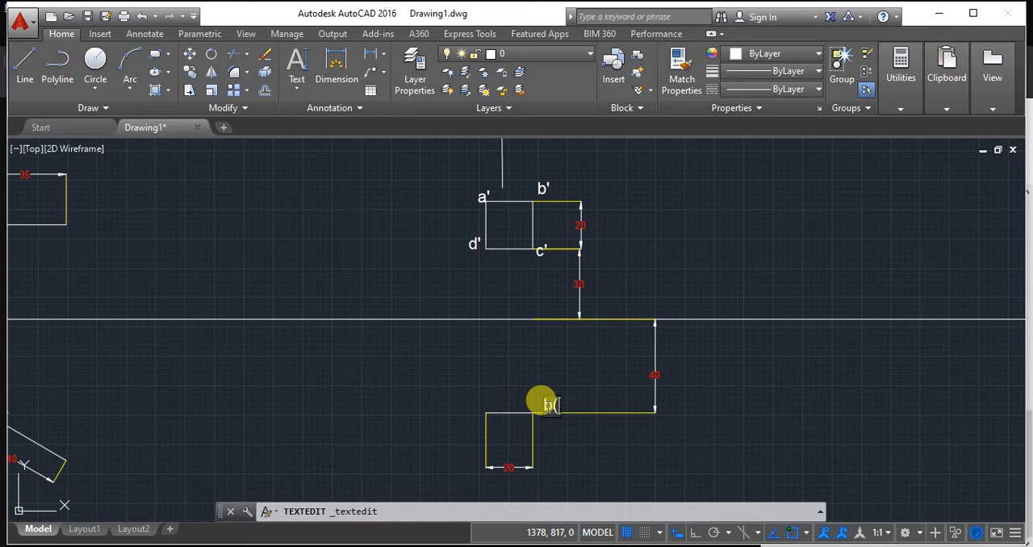
{"action": "left_click", "coordinate": [465, 406]}
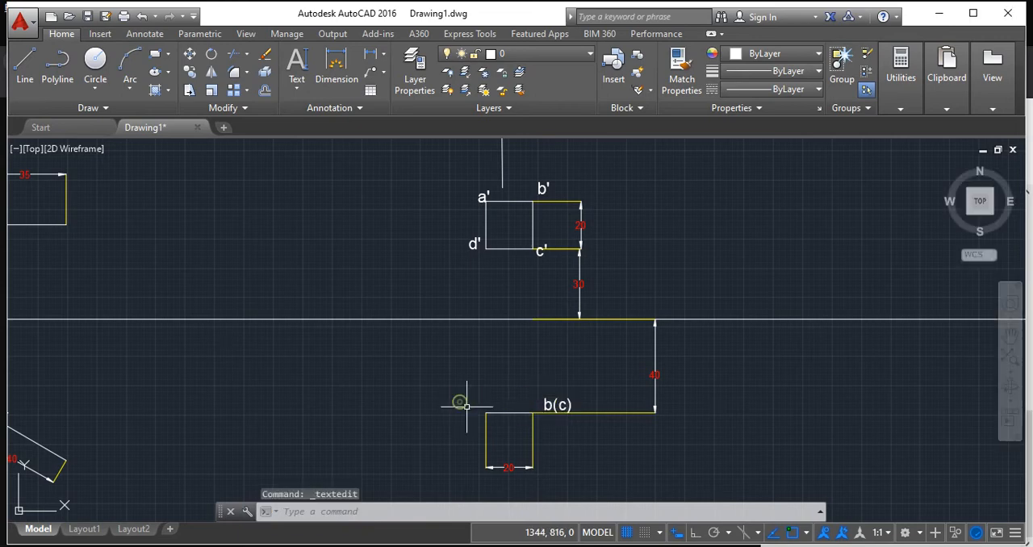
Copy the b(c) label to the left end of the top-view line and change its text to a(d).
{"action": "left_click", "coordinate": [466, 407]}
{"action": "left_click", "coordinate": [456, 413]}
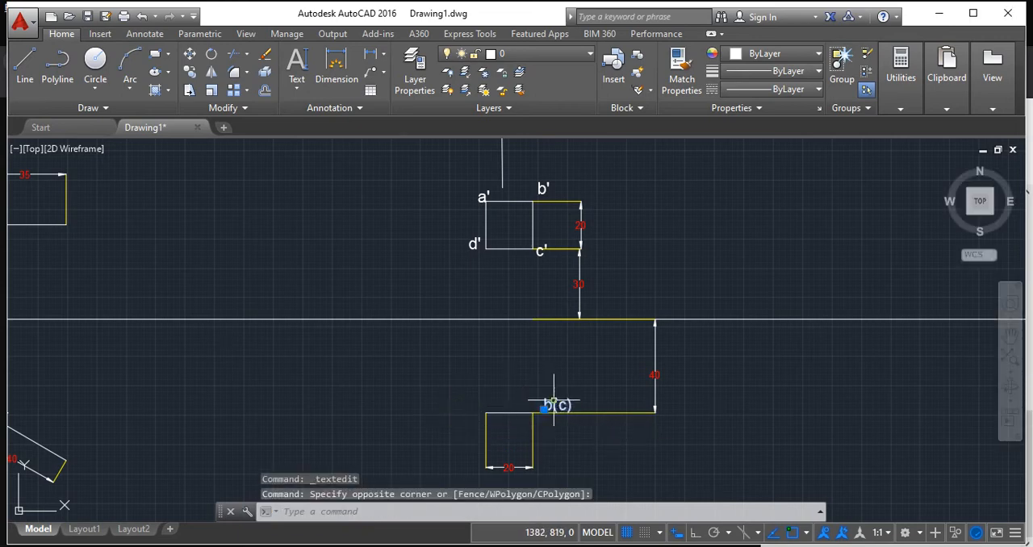
{"action": "key", "text": "ctrl+c"}
{"action": "key", "text": "ctrl+v"}
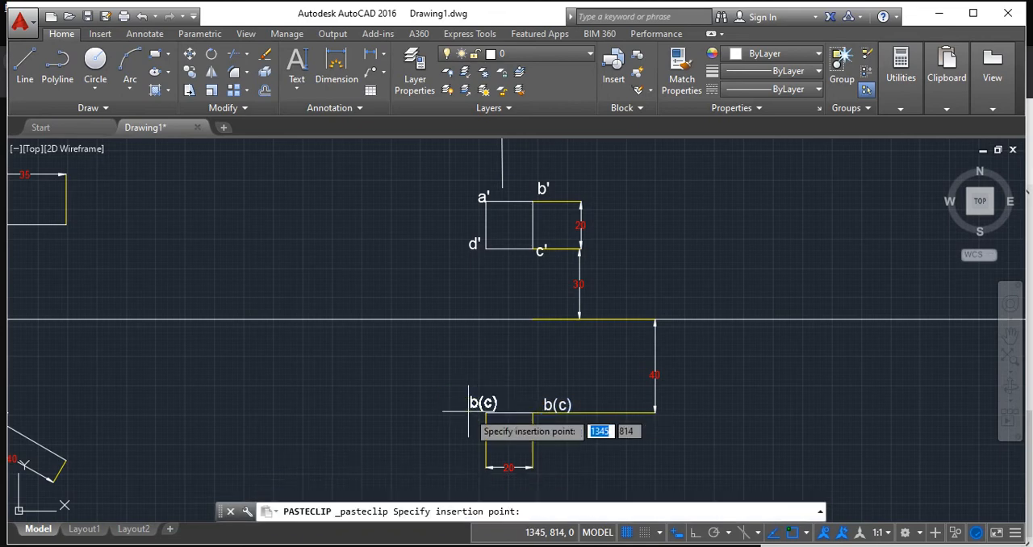
{"action": "left_click", "coordinate": [441, 414]}
{"action": "double_click", "coordinate": [455, 413]}
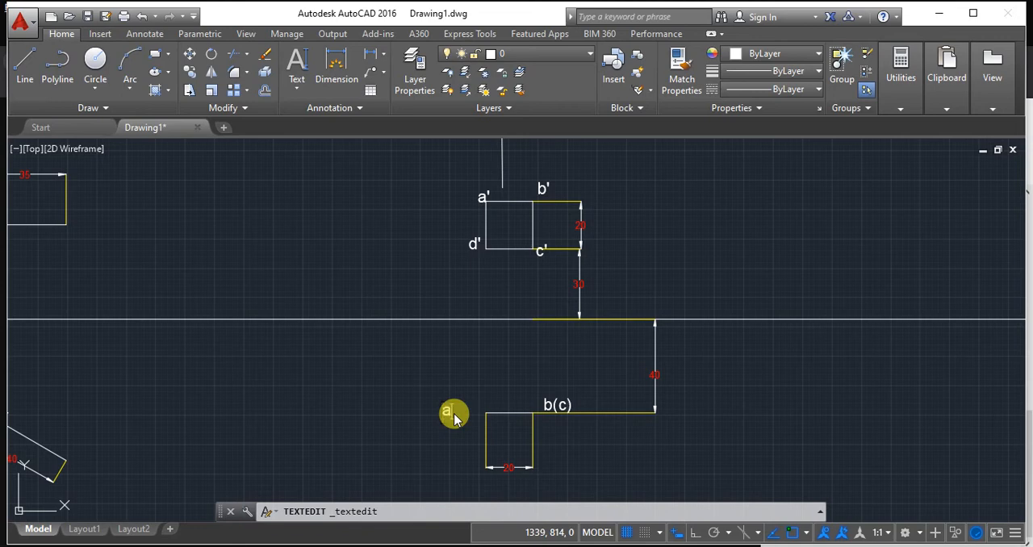
{"action": "type", "text": "a(d"}
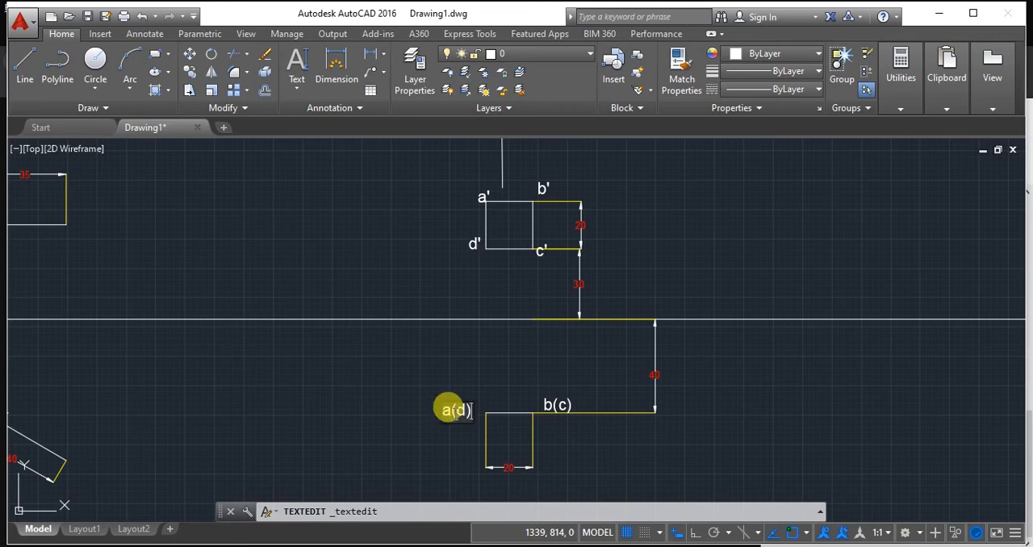
{"action": "left_click", "coordinate": [742, 432]}
{"action": "key", "text": "Return"}
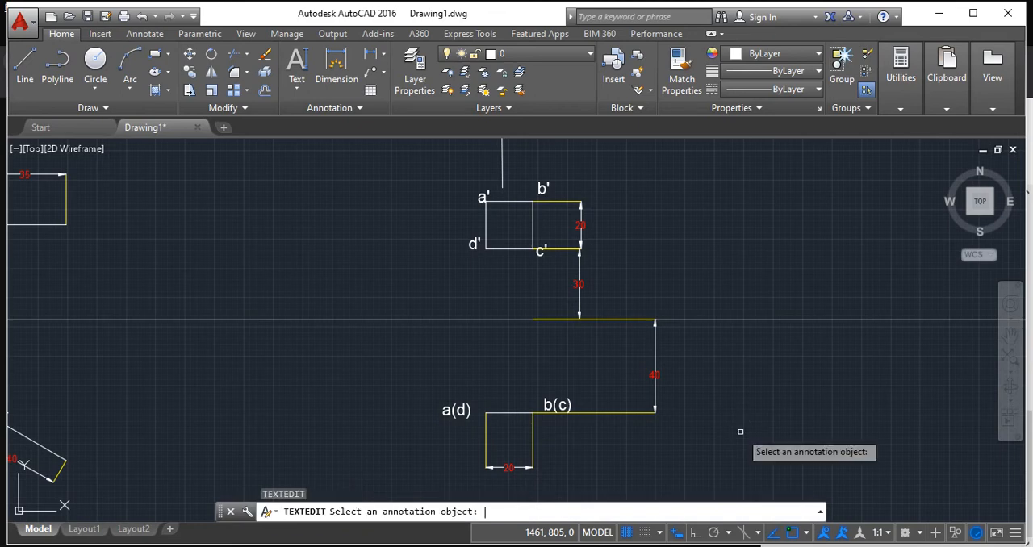
Delete the near-vertical line and the small circle above the front-view square.
{"action": "middle_click_drag", "start_coordinate": [744, 413], "coordinate": [420, 389]}
{"action": "scroll", "coordinate": [524, 326], "scroll_direction": "down", "scroll_amount": 2}
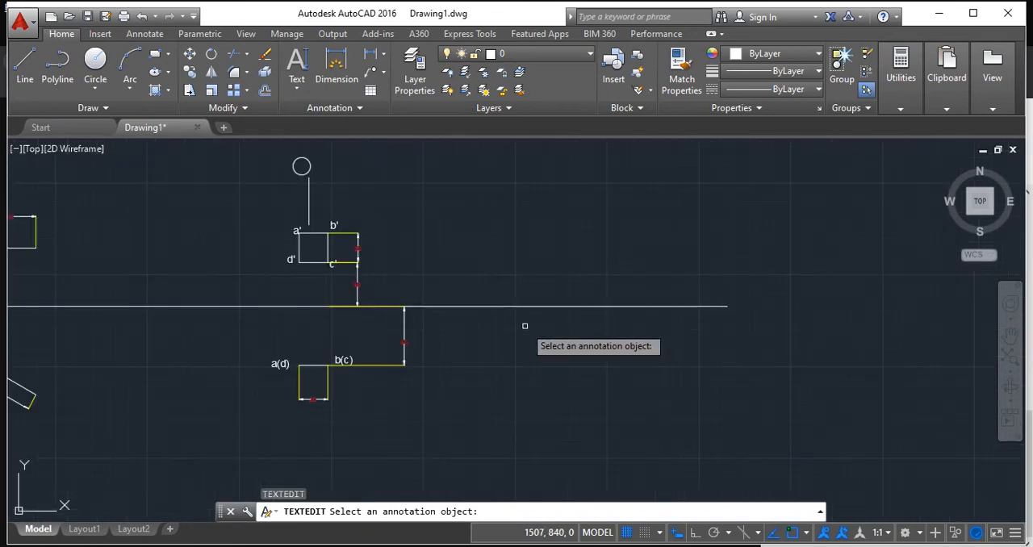
{"action": "middle_click_drag", "start_coordinate": [524, 325], "coordinate": [390, 372]}
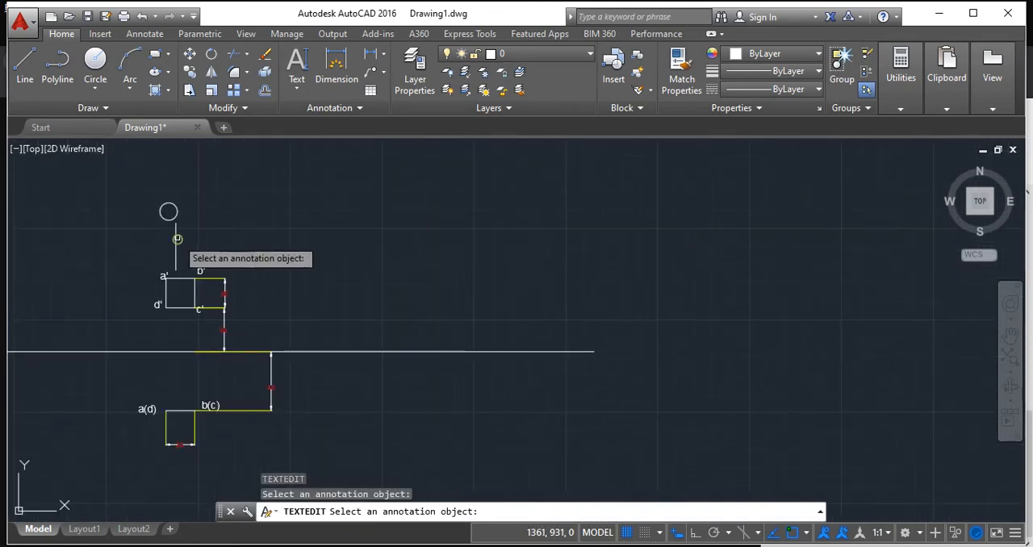
{"action": "left_click", "coordinate": [175, 236]}
{"action": "left_click", "coordinate": [177, 211]}
{"action": "left_click", "coordinate": [175, 232]}
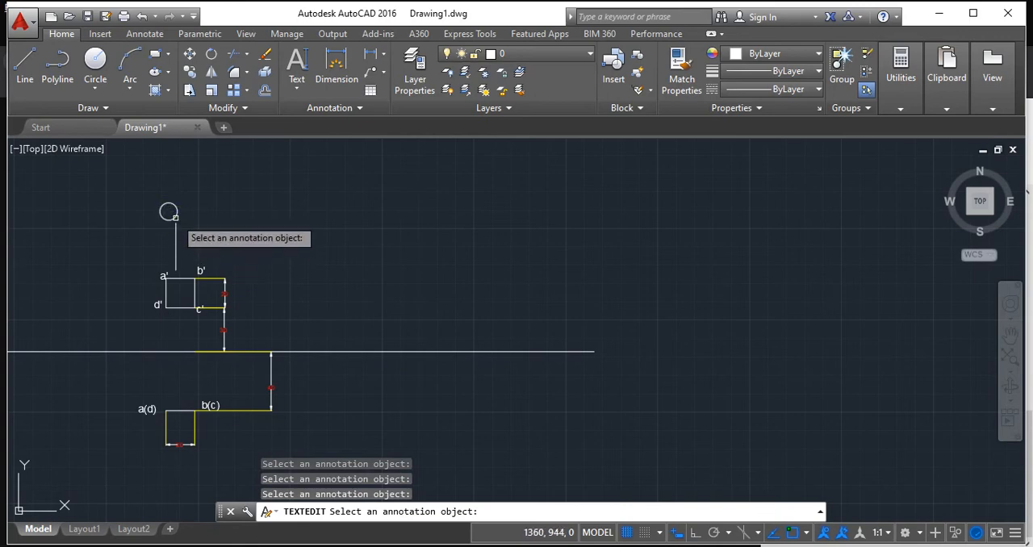
{"action": "key", "text": "Escape"}
{"action": "left_click", "coordinate": [176, 230]}
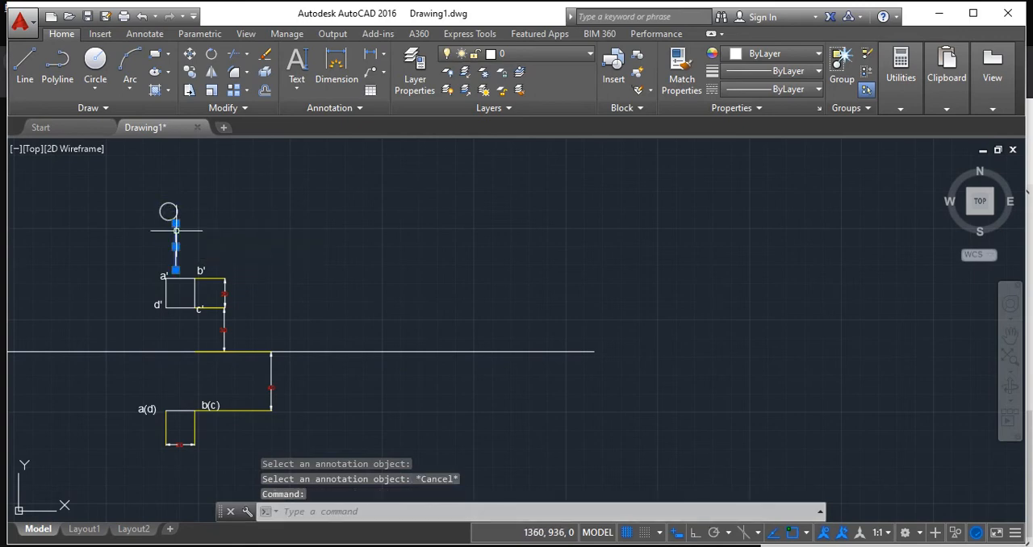
{"action": "key", "text": "Delete"}
{"action": "scroll", "coordinate": [230, 265], "scroll_direction": "down", "scroll_amount": 2}
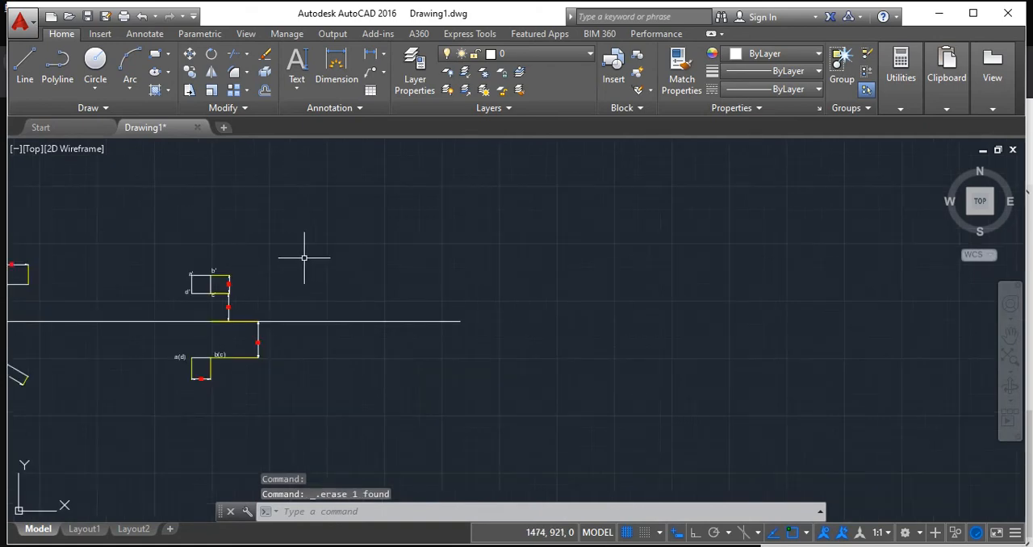
Look through the exercise question paper in Word up to the Week #5 solids problems, and switch to the Google Meet window.
{"action": "key", "text": "alt+Tab"}
{"action": "key", "text": "alt+Tab"}
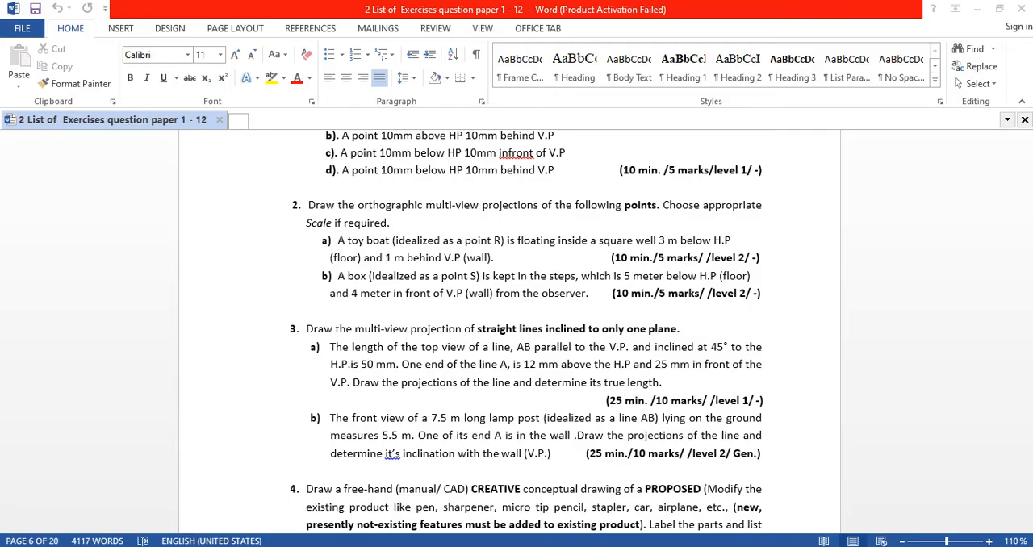
{"action": "scroll", "coordinate": [682, 387], "scroll_direction": "down", "scroll_amount": 7}
{"action": "scroll", "coordinate": [694, 266], "scroll_direction": "down", "scroll_amount": 10}
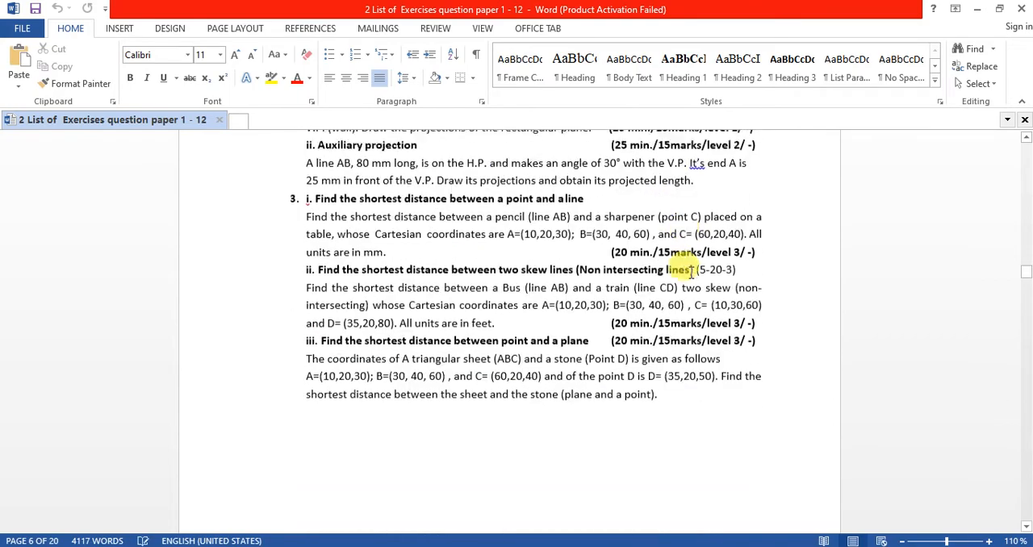
{"action": "scroll", "coordinate": [689, 272], "scroll_direction": "up", "scroll_amount": 2}
{"action": "scroll", "coordinate": [690, 272], "scroll_direction": "down", "scroll_amount": 12}
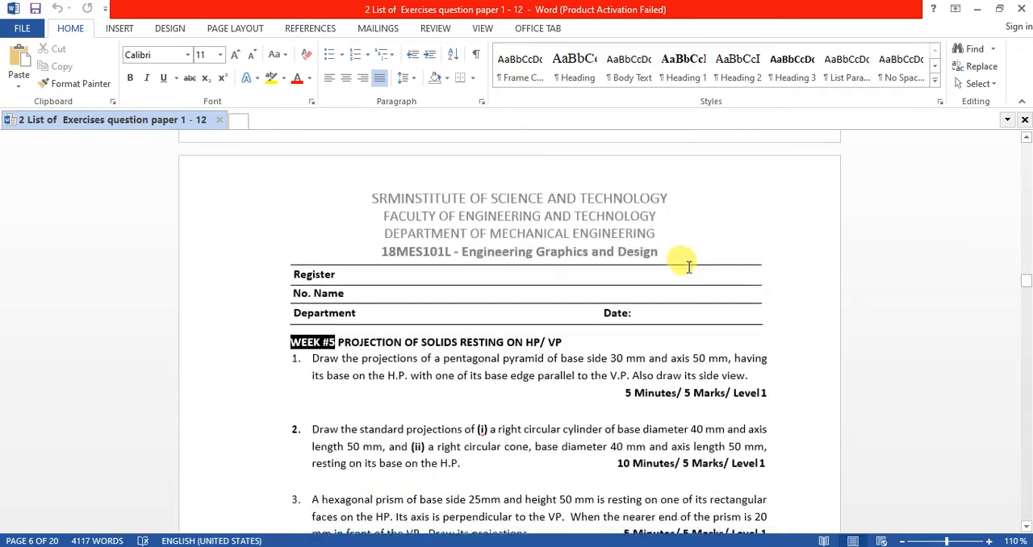
{"action": "key", "text": "alt+Tab"}
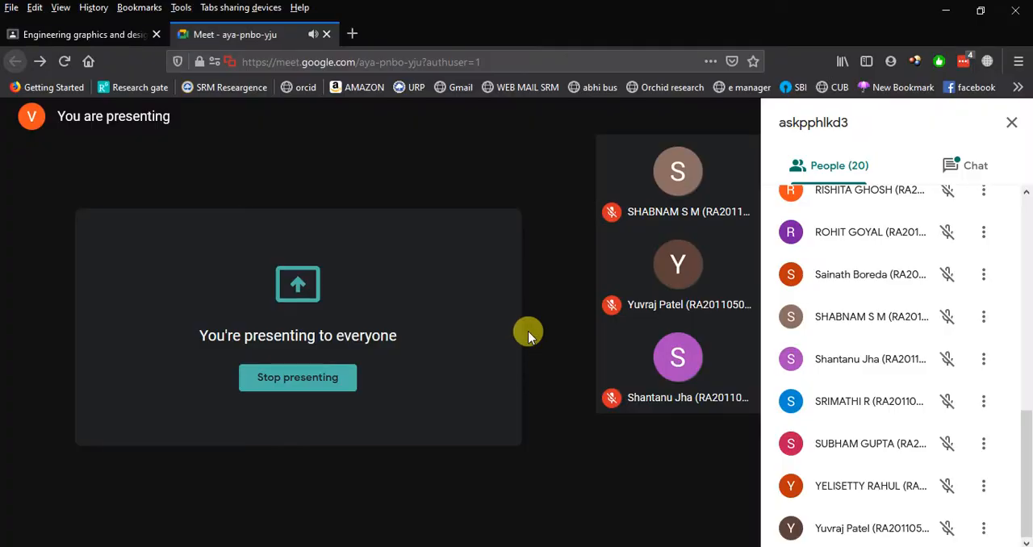
Switch to AutoCAD and delete all the projection views and lines from the drawing area.
{"action": "key", "text": "alt+Tab"}
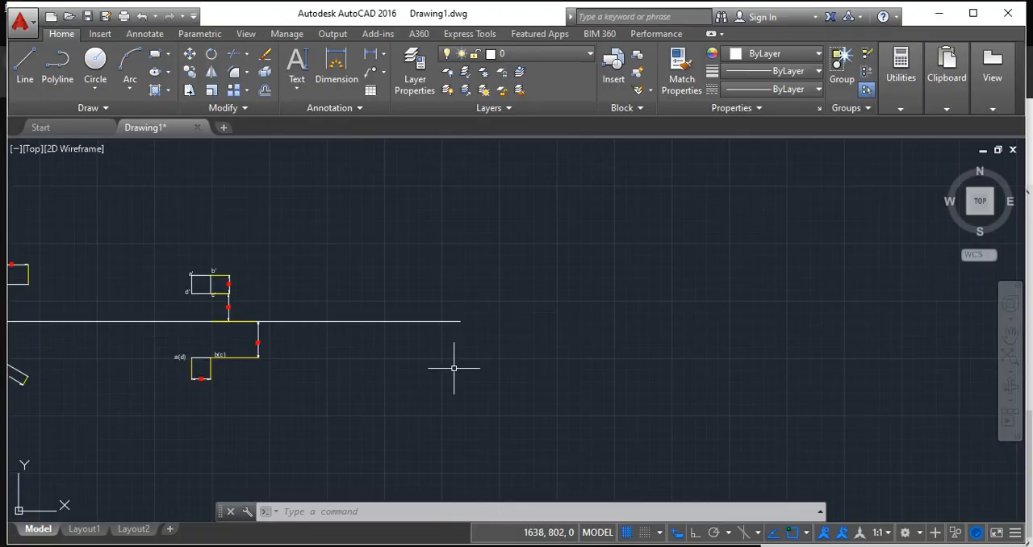
{"action": "mouse_move", "coordinate": [453, 368]}
{"action": "middle_mouse_down"}
{"action": "mouse_move", "coordinate": [807, 365]}
{"action": "mouse_move", "coordinate": [810, 352]}
{"action": "middle_mouse_up"}
{"action": "scroll", "coordinate": [758, 363], "scroll_direction": "down", "scroll_amount": 4}
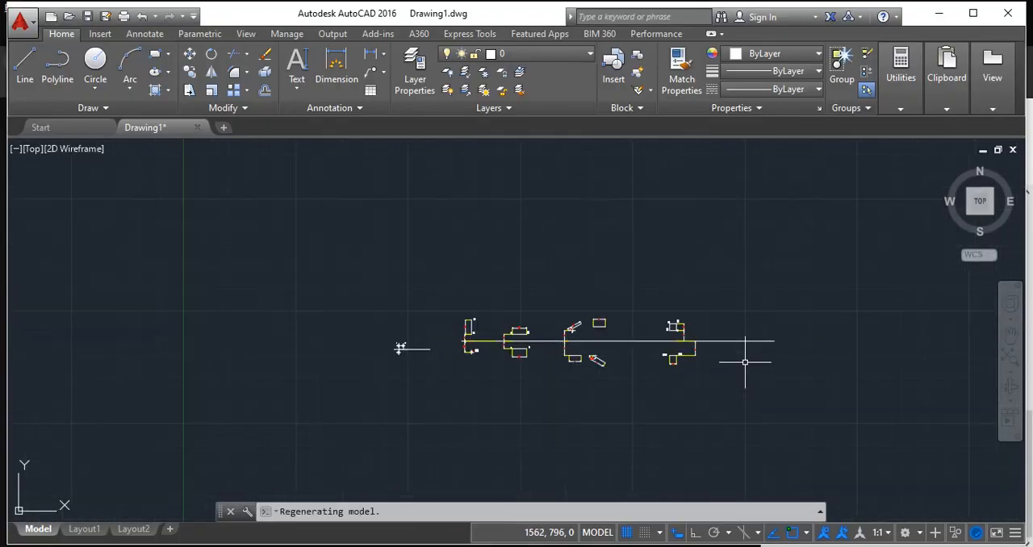
{"action": "middle_click_drag", "start_coordinate": [745, 362], "coordinate": [584, 358]}
{"action": "mouse_move", "coordinate": [194, 321]}
{"action": "left_mouse_down"}
{"action": "mouse_move", "coordinate": [669, 420]}
{"action": "mouse_move", "coordinate": [249, 386]}
{"action": "left_mouse_up"}
{"action": "key", "text": "Delete"}
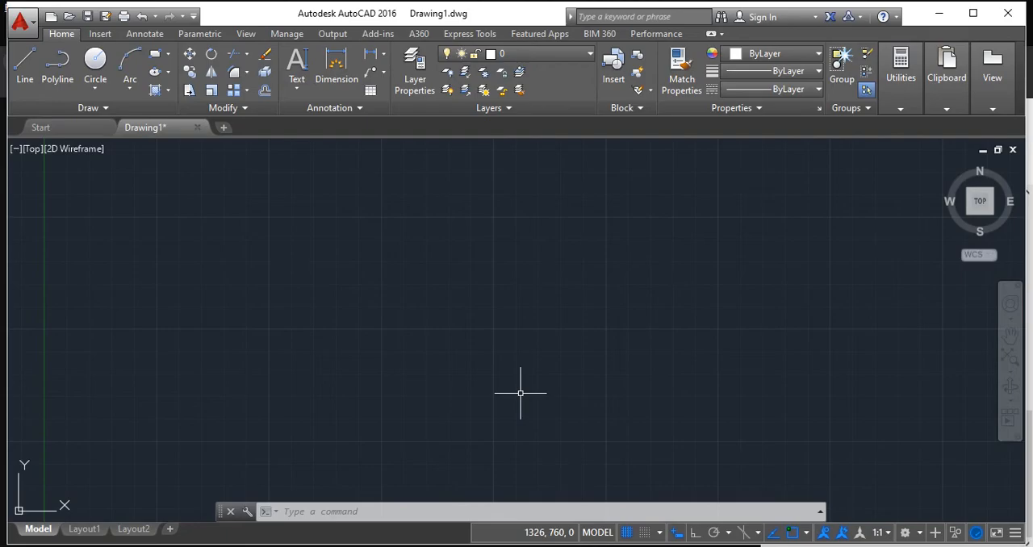
Switch to the browser and review the Projection of Solids - 1 problems in EGD_Exercise-5_Questions in Classroom.
{"action": "key", "text": "alt+Tab"}
{"action": "left_click", "coordinate": [74, 37]}
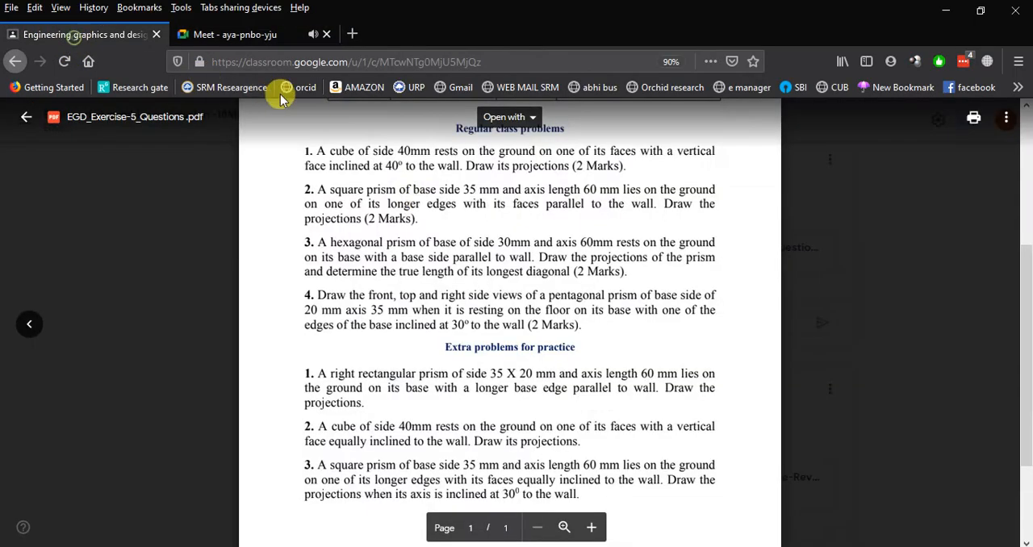
{"action": "scroll", "coordinate": [425, 199], "scroll_direction": "up", "scroll_amount": 3}
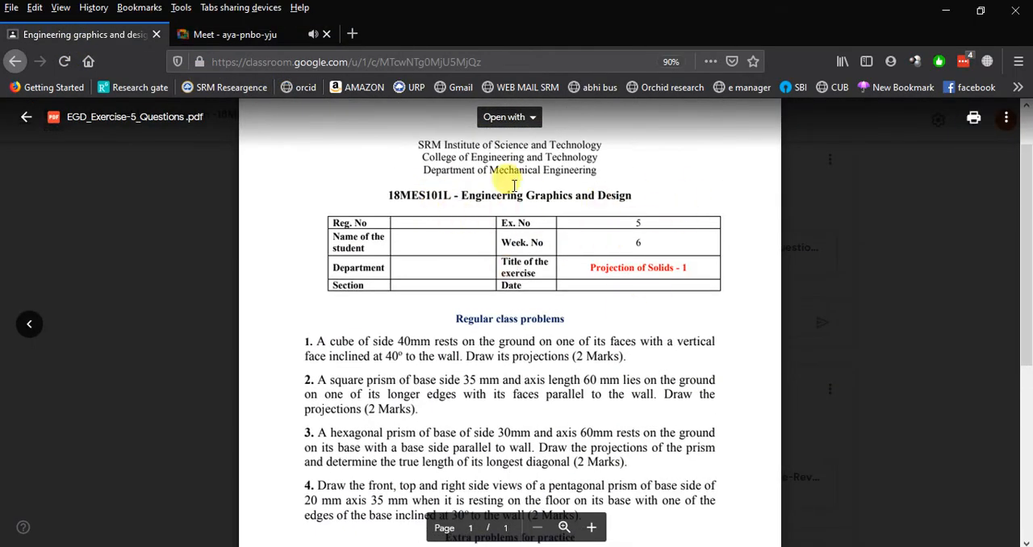
Switch to AutoCAD and change the workspace to 3D Modeling.
{"action": "key", "text": "alt+Tab"}
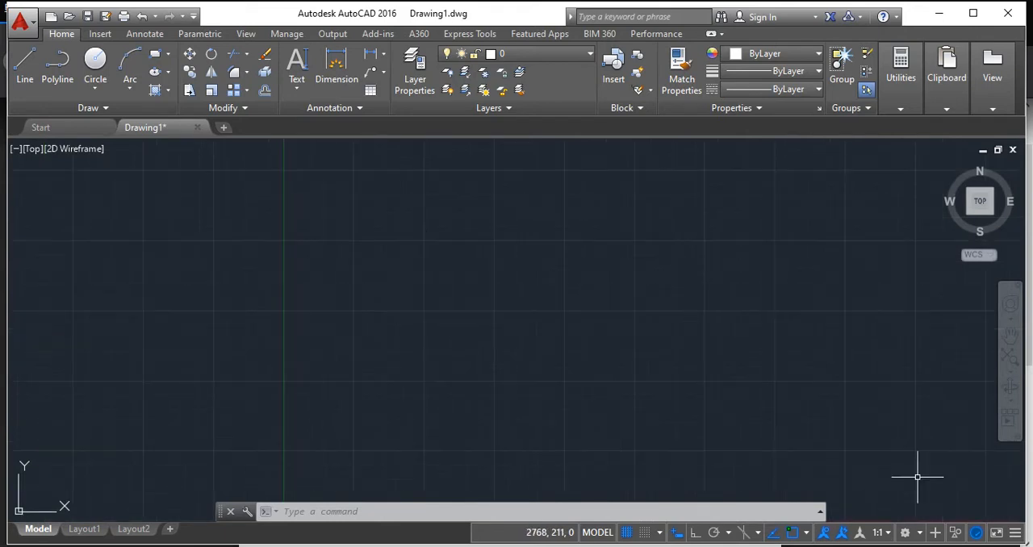
{"action": "left_click", "coordinate": [919, 534]}
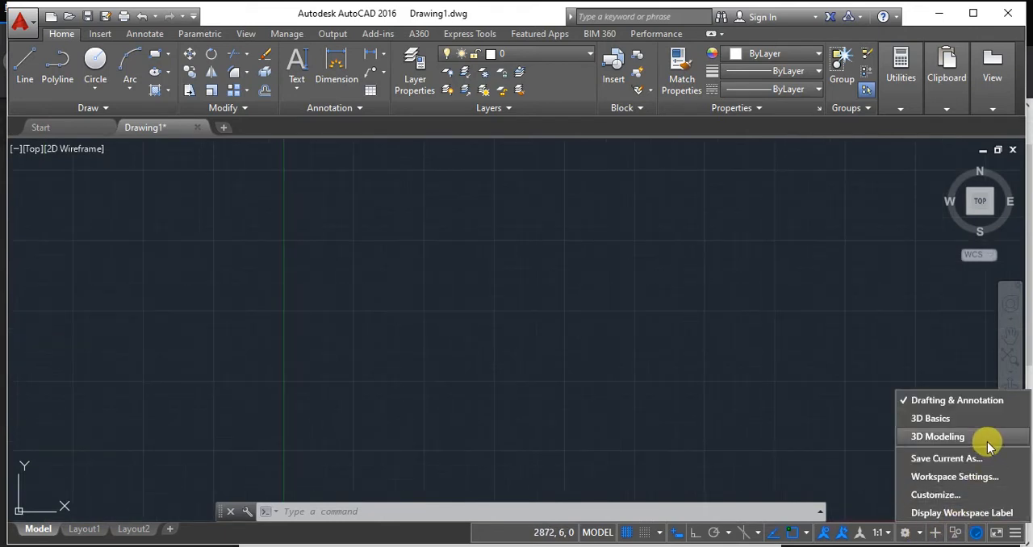
{"action": "left_click", "coordinate": [937, 436]}
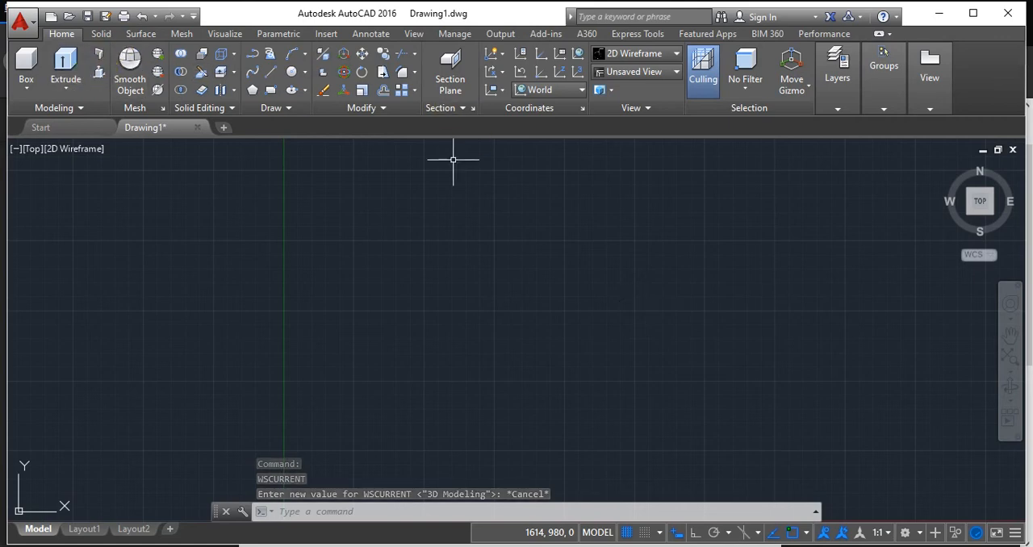
Set the viewport to the home SW Isometric view with the origin in the lower part of the drawing area.
{"action": "left_click", "coordinate": [427, 209]}
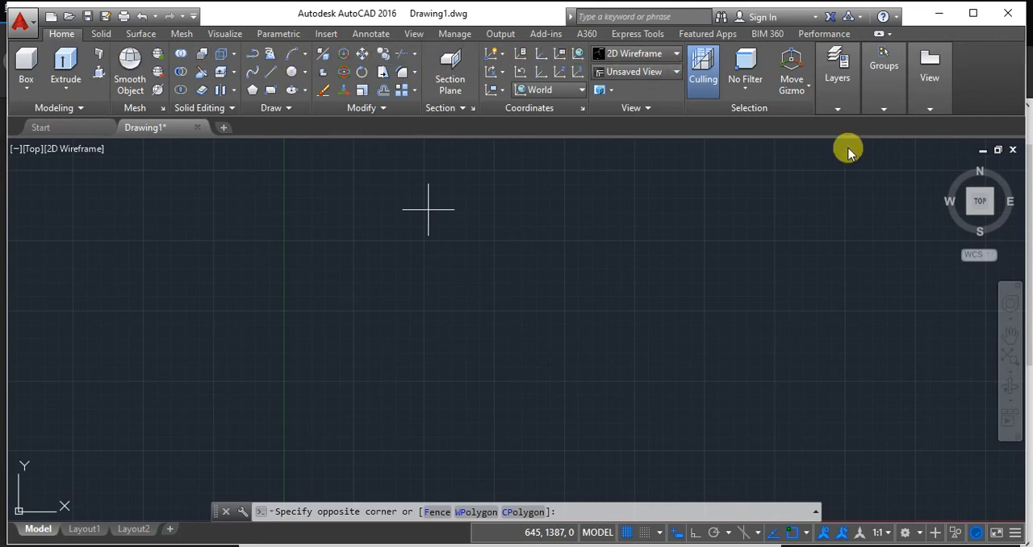
{"action": "left_click", "coordinate": [1005, 177]}
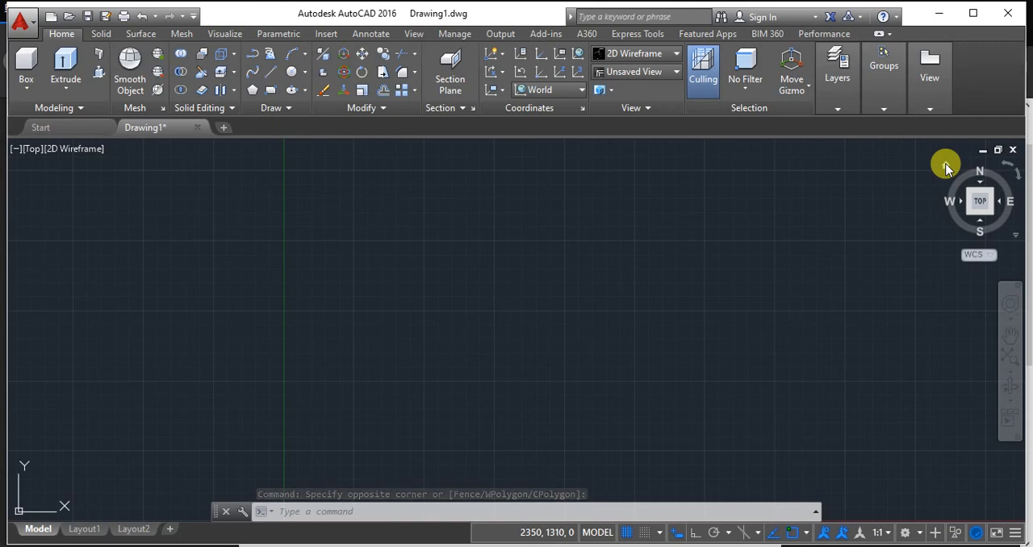
{"action": "left_click", "coordinate": [945, 165]}
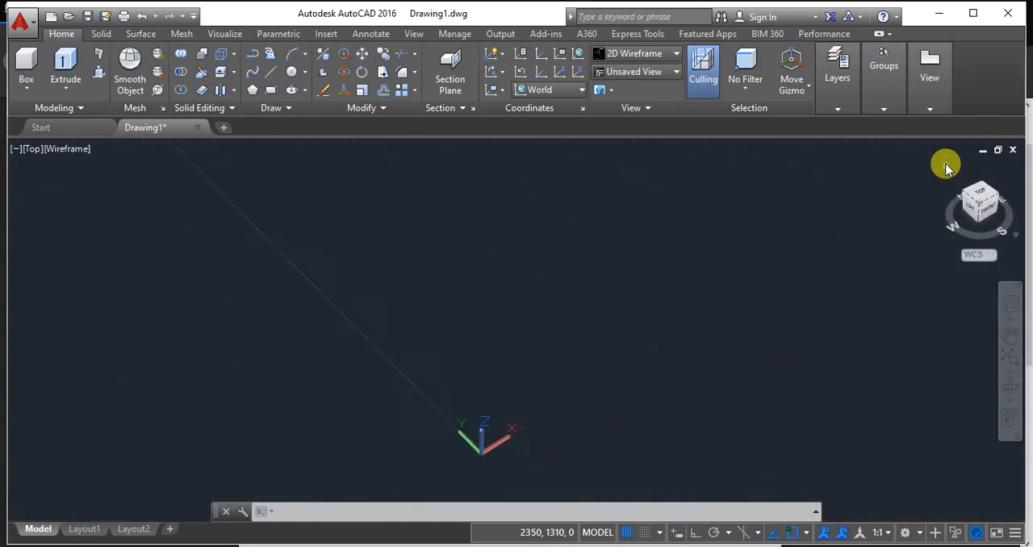
{"action": "middle_click_drag", "start_coordinate": [835, 231], "coordinate": [770, 362]}
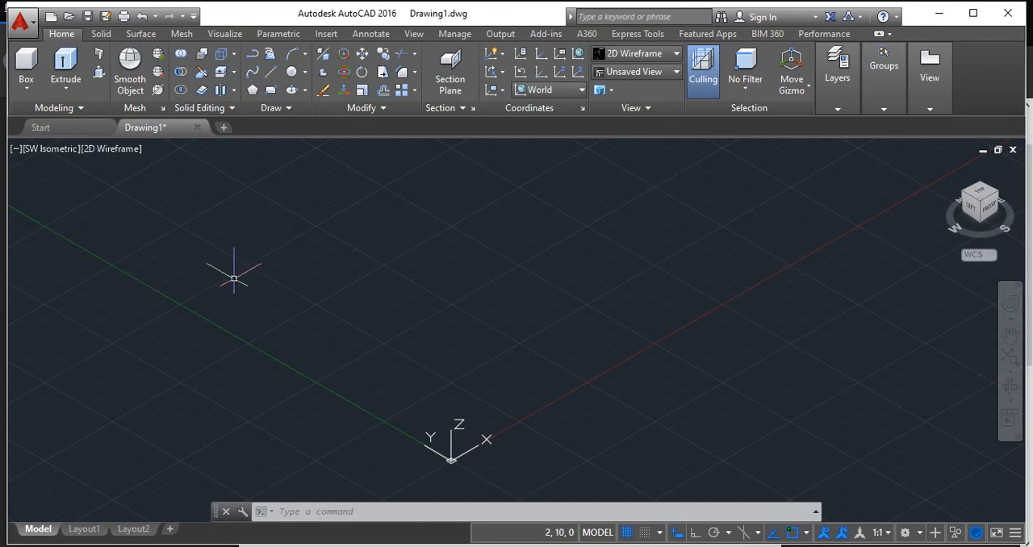
Go through the preset Top, Bottom, Left, Right and Front views of the viewport one after another.
{"action": "left_click", "coordinate": [36, 150]}
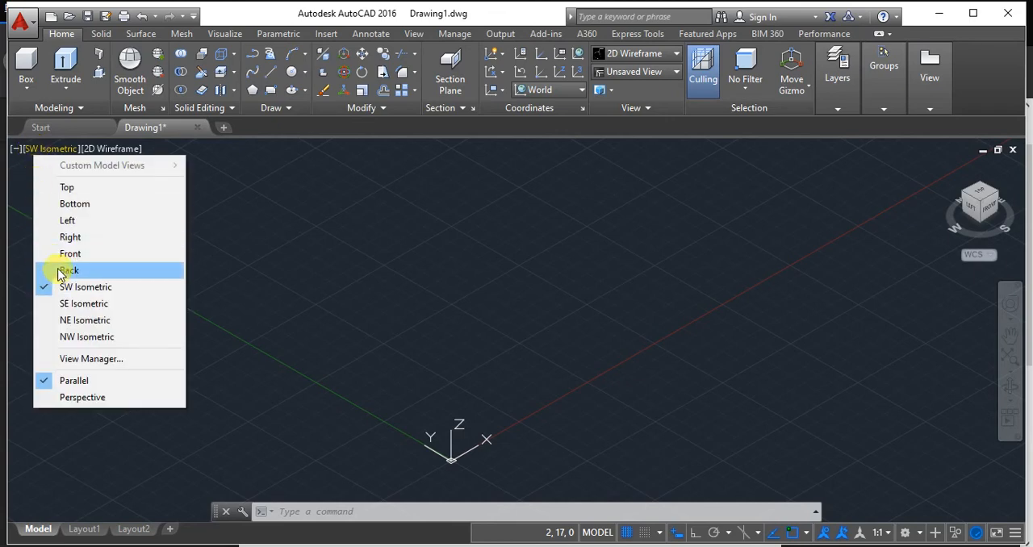
{"action": "left_click", "coordinate": [92, 189]}
{"action": "left_click", "coordinate": [33, 148]}
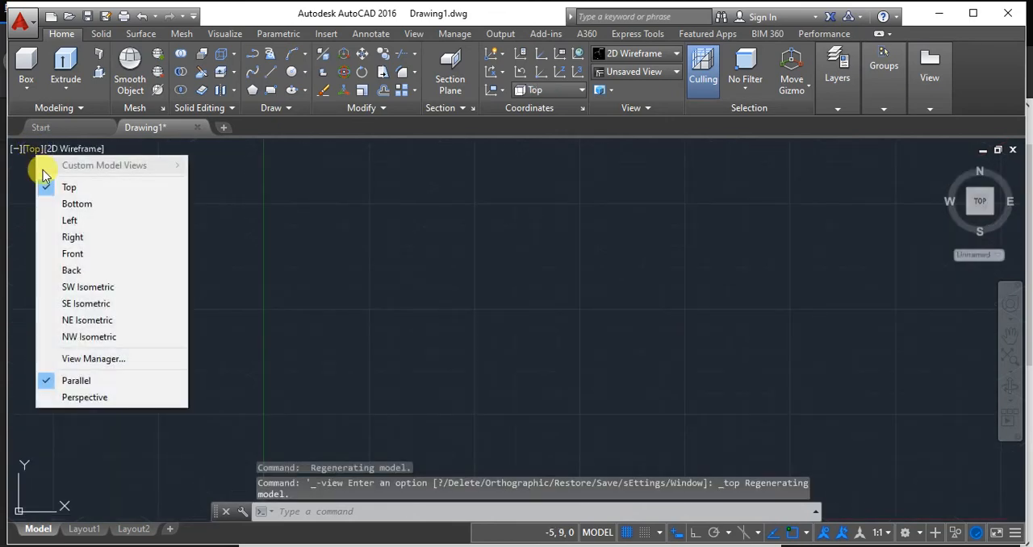
{"action": "left_click", "coordinate": [62, 201]}
{"action": "left_click", "coordinate": [33, 149]}
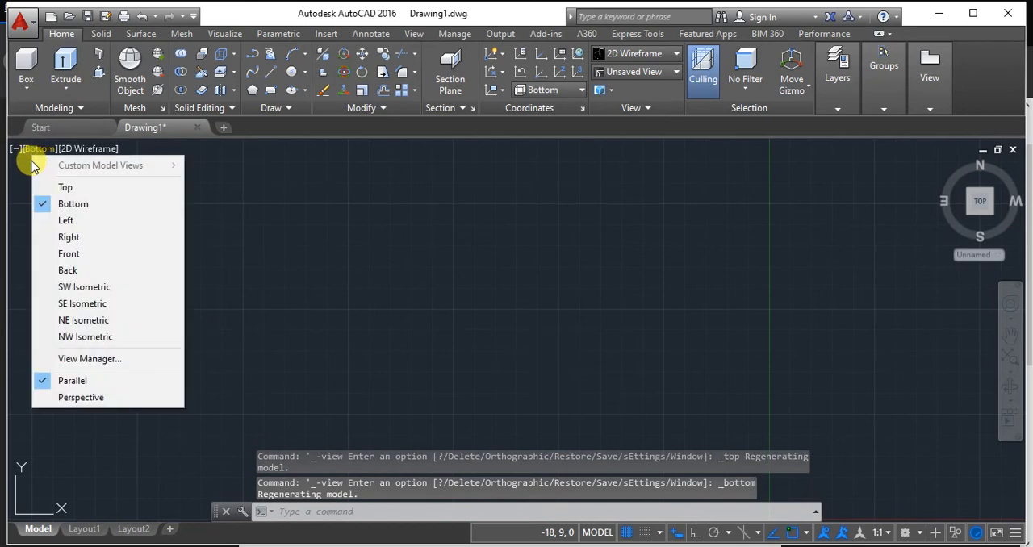
{"action": "left_click", "coordinate": [63, 216]}
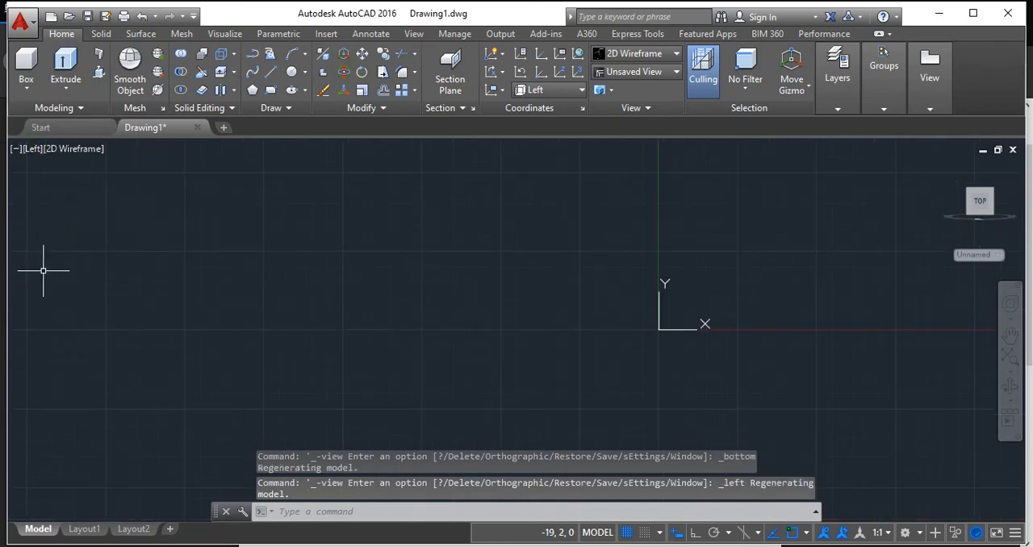
{"action": "left_click", "coordinate": [35, 150]}
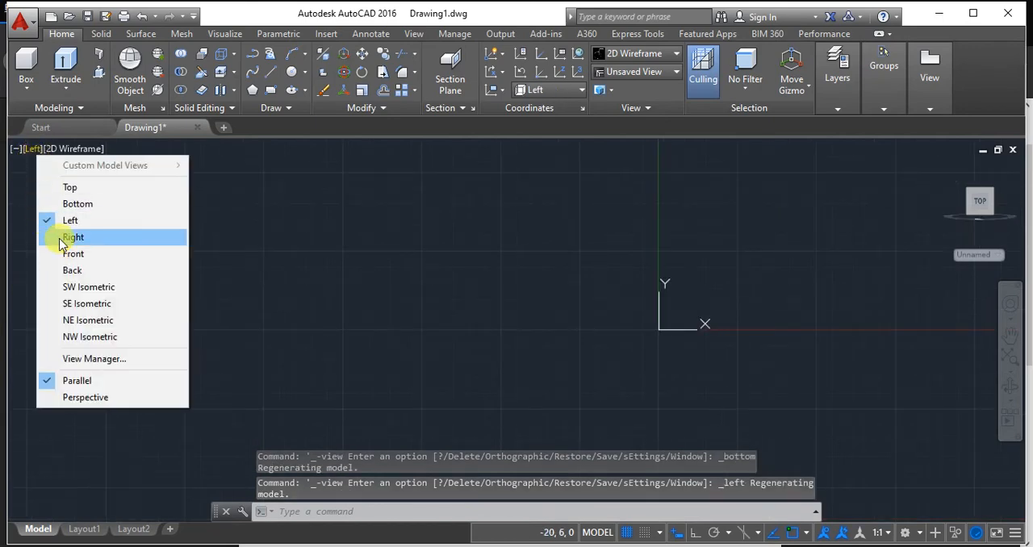
{"action": "left_click", "coordinate": [63, 236]}
{"action": "left_click", "coordinate": [35, 150]}
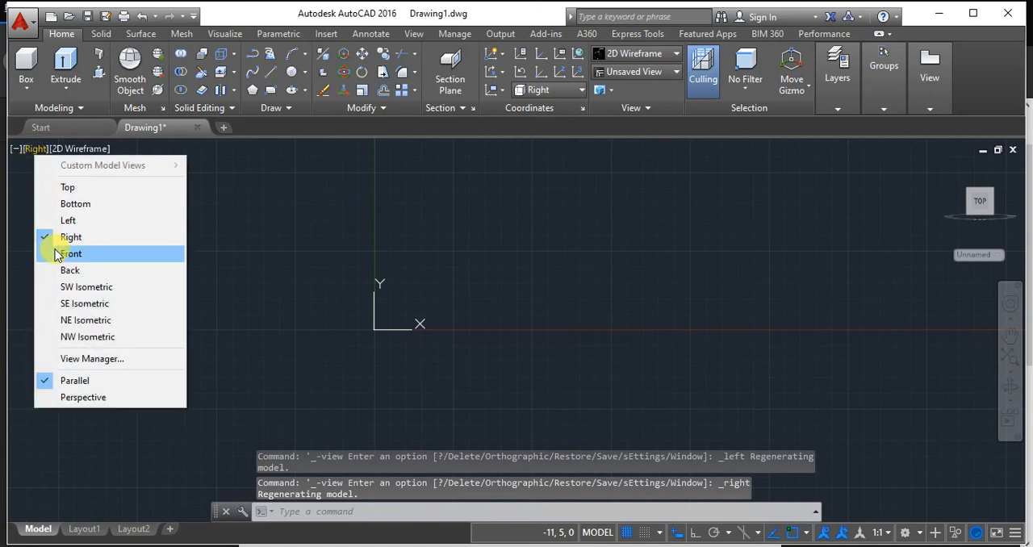
{"action": "left_click", "coordinate": [58, 250]}
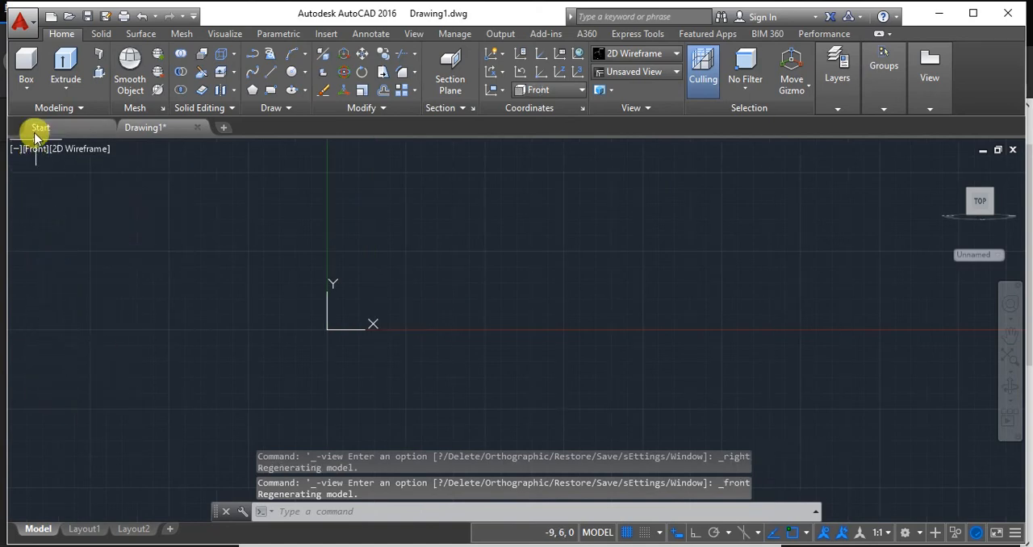
Try the home isometric view with the Front coordinate system, including a turn to a single view cube face.
{"action": "left_click", "coordinate": [36, 150]}
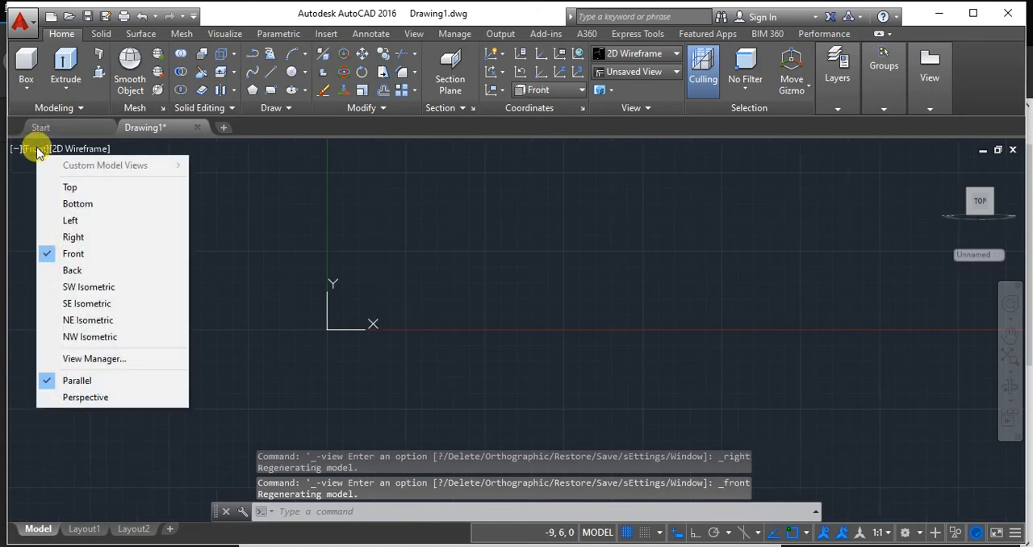
{"action": "left_click", "coordinate": [946, 205]}
{"action": "left_click", "coordinate": [942, 175]}
{"action": "left_click", "coordinate": [945, 169]}
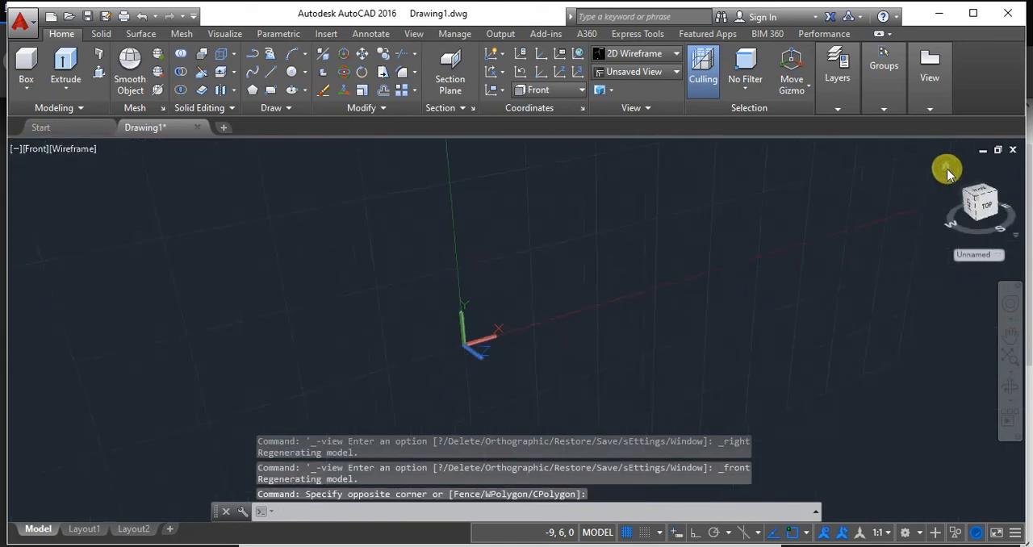
{"action": "left_click", "coordinate": [56, 156]}
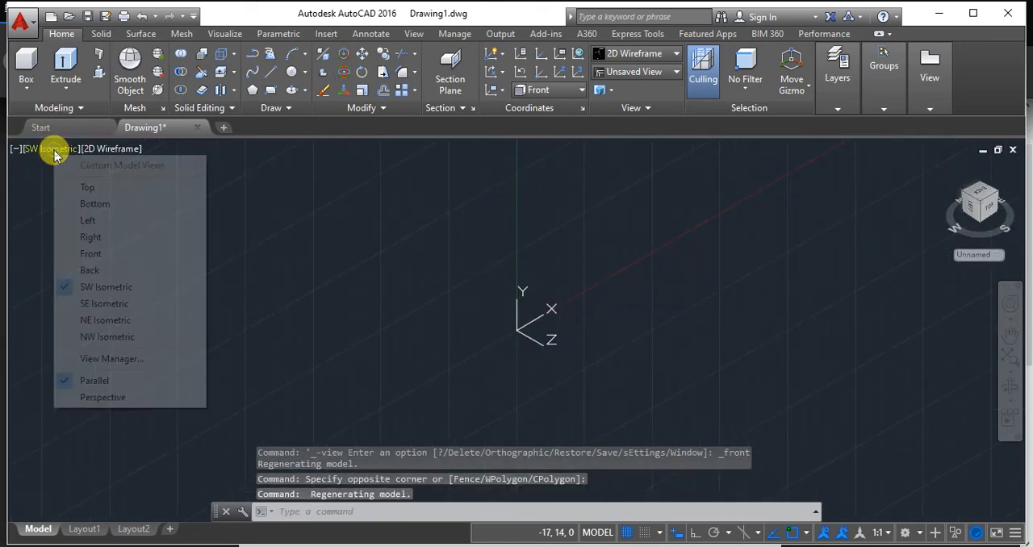
{"action": "left_click", "coordinate": [992, 211]}
{"action": "left_click", "coordinate": [992, 212]}
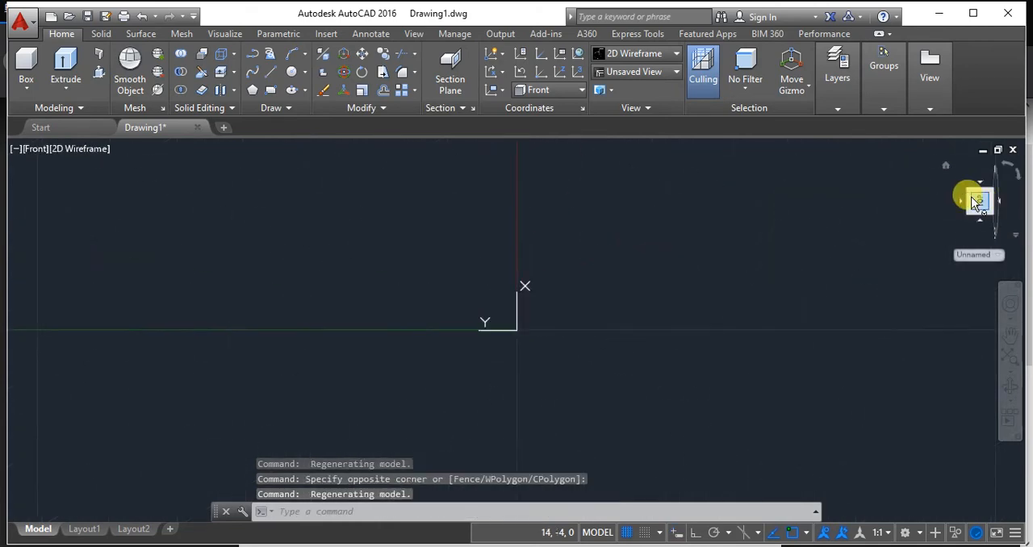
{"action": "left_click", "coordinate": [945, 165]}
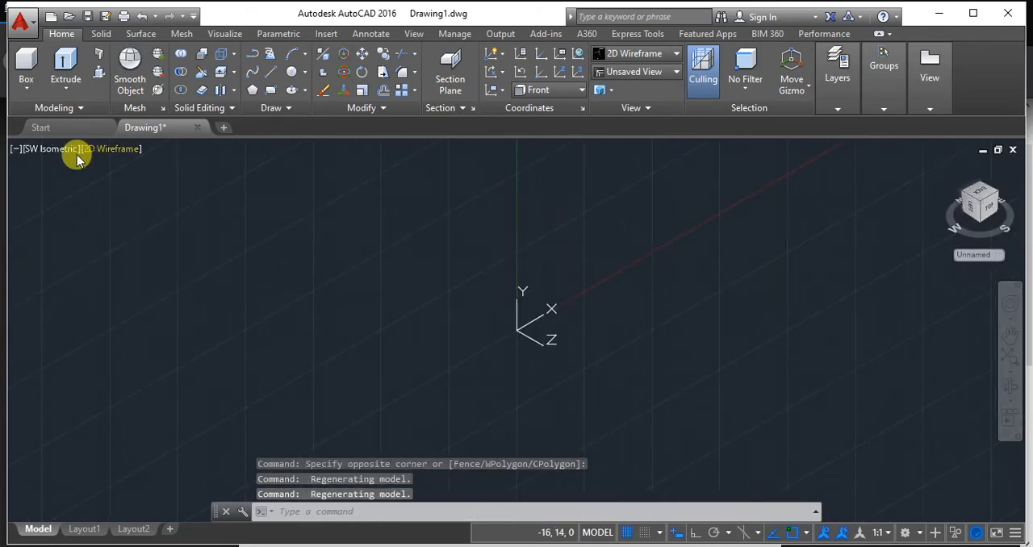
Set the Top view to realign the coordinate system, and return to the home SW Isometric view.
{"action": "left_click", "coordinate": [34, 148]}
{"action": "left_click", "coordinate": [65, 188]}
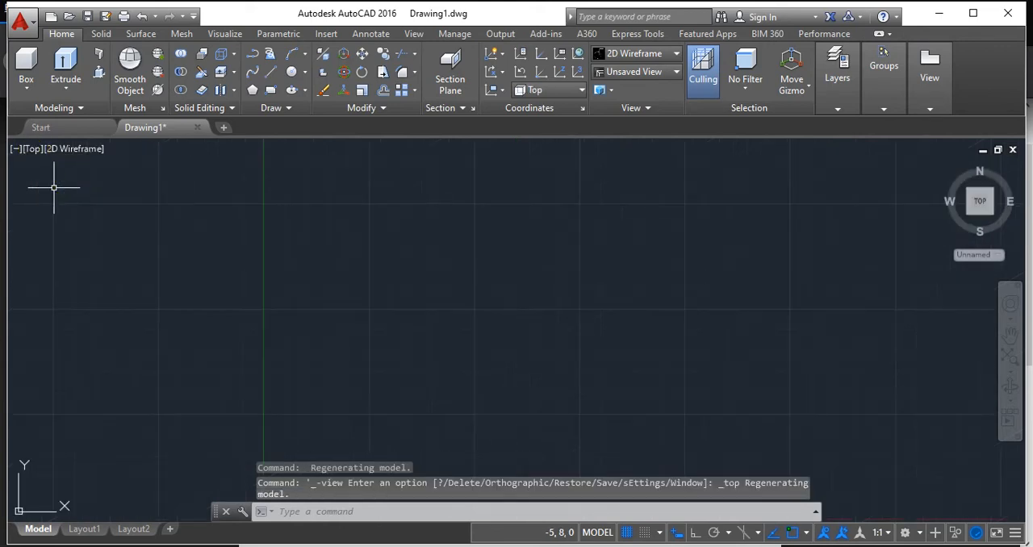
{"action": "left_click", "coordinate": [942, 165]}
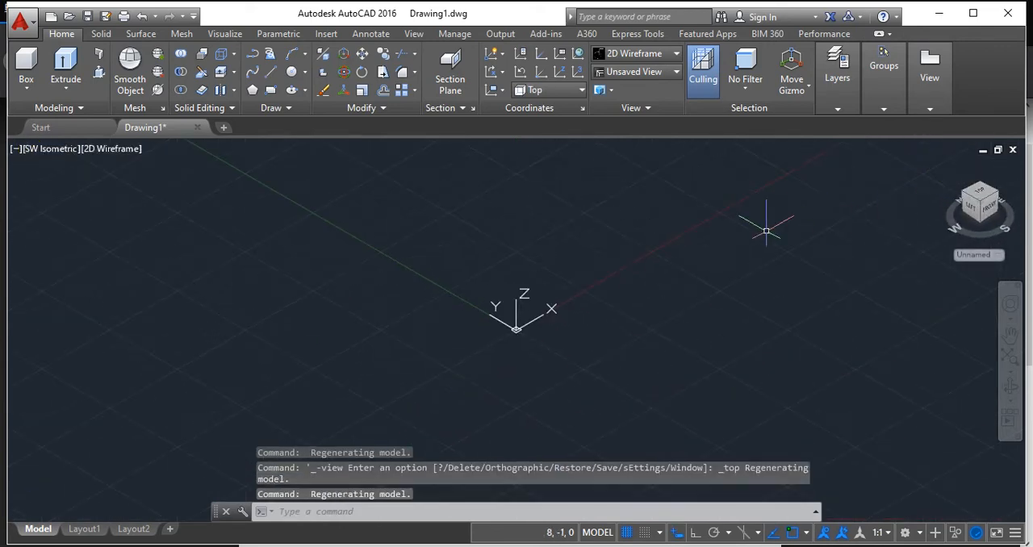
{"action": "middle_click_drag", "start_coordinate": [761, 223], "coordinate": [641, 345]}
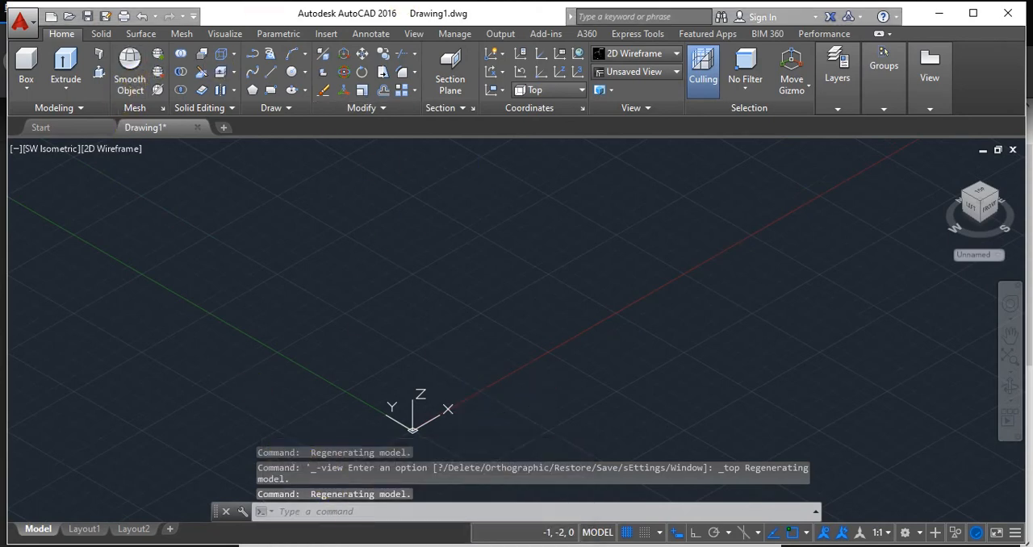
Consult problem 1 of the Exercise 5 sheet in the browser, and model its cube in AutoCAD as a 40 × 40 × 40 mm box near the origin.
{"action": "left_click", "coordinate": [369, 511]}
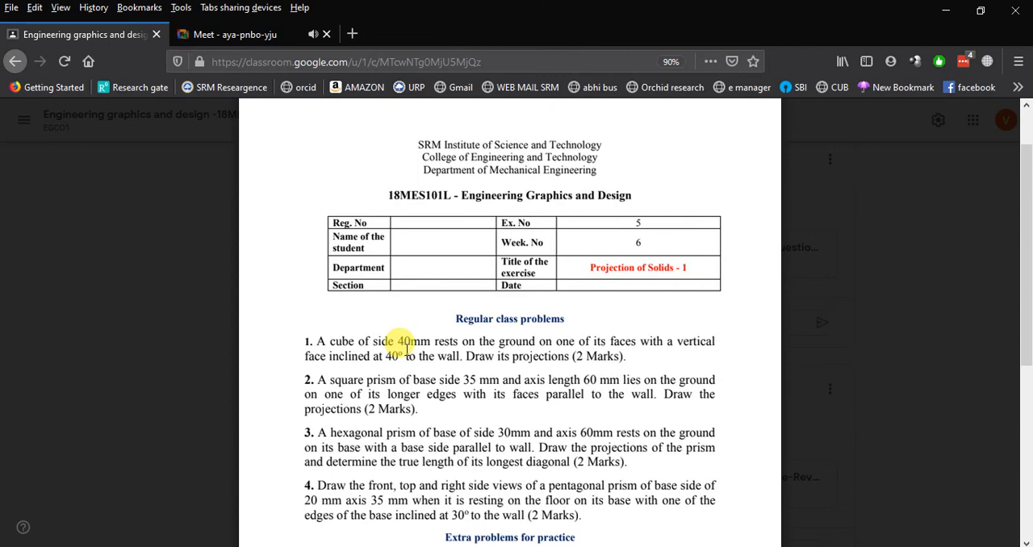
{"action": "key", "text": "alt+Tab"}
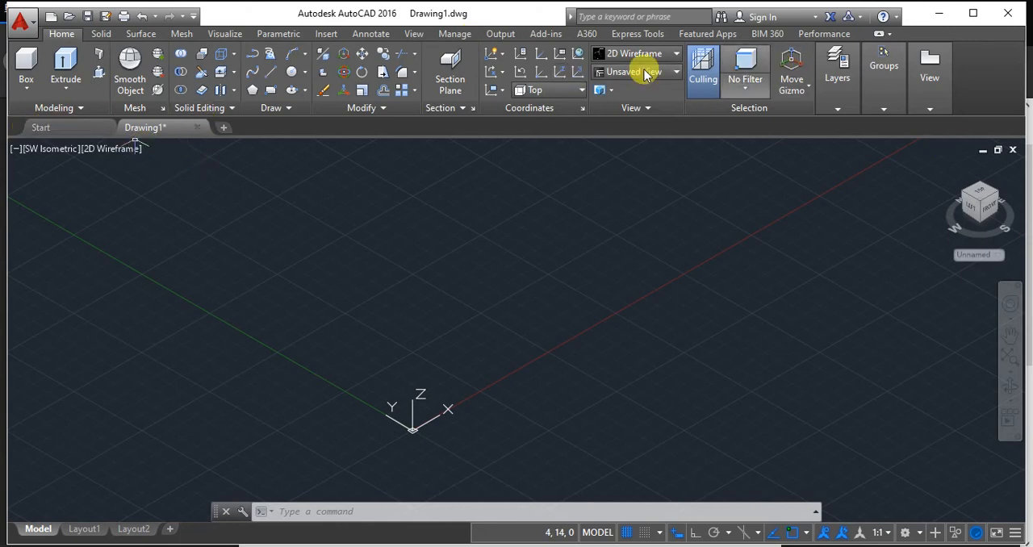
{"action": "left_click", "coordinate": [26, 85]}
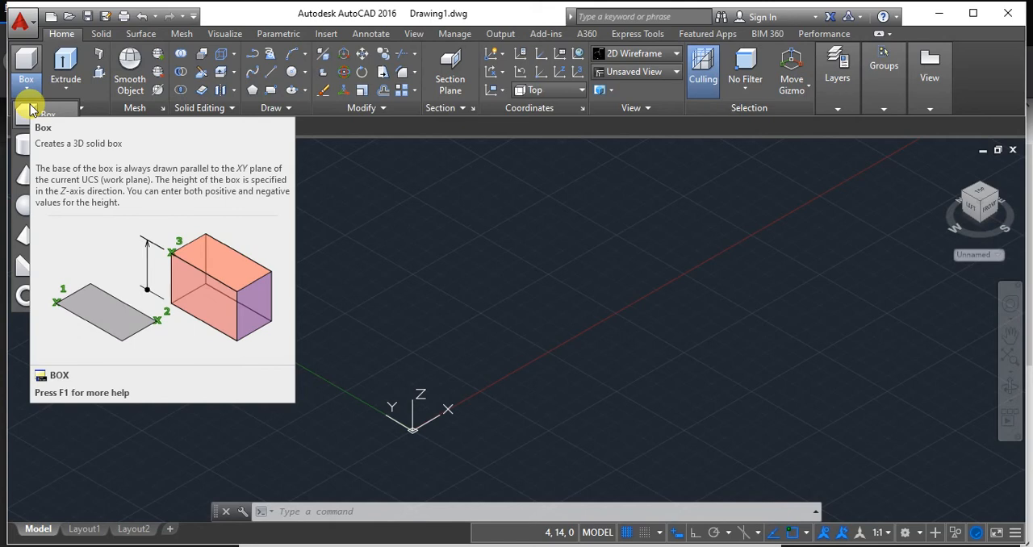
{"action": "left_click", "coordinate": [31, 109]}
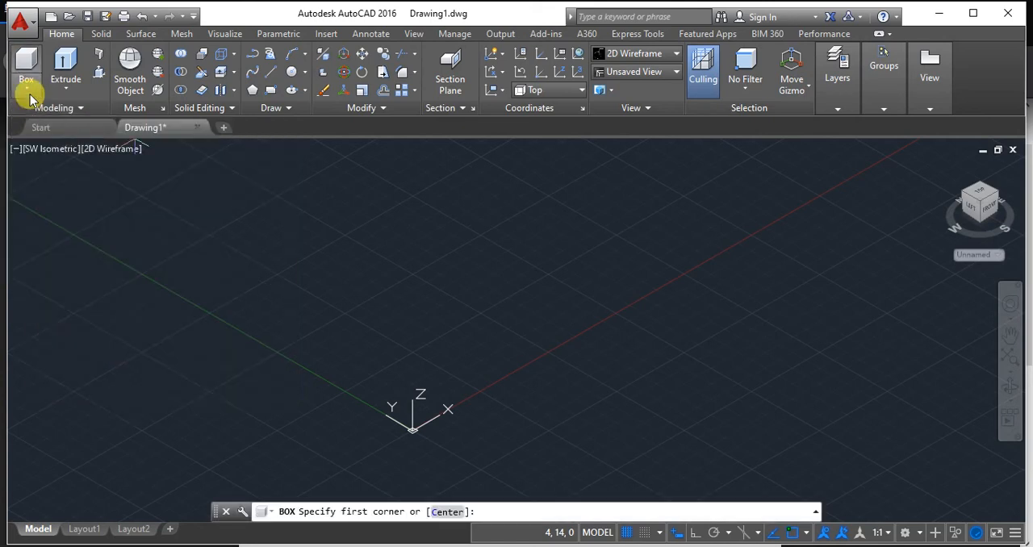
{"action": "left_click", "coordinate": [27, 88]}
{"action": "left_click", "coordinate": [36, 117]}
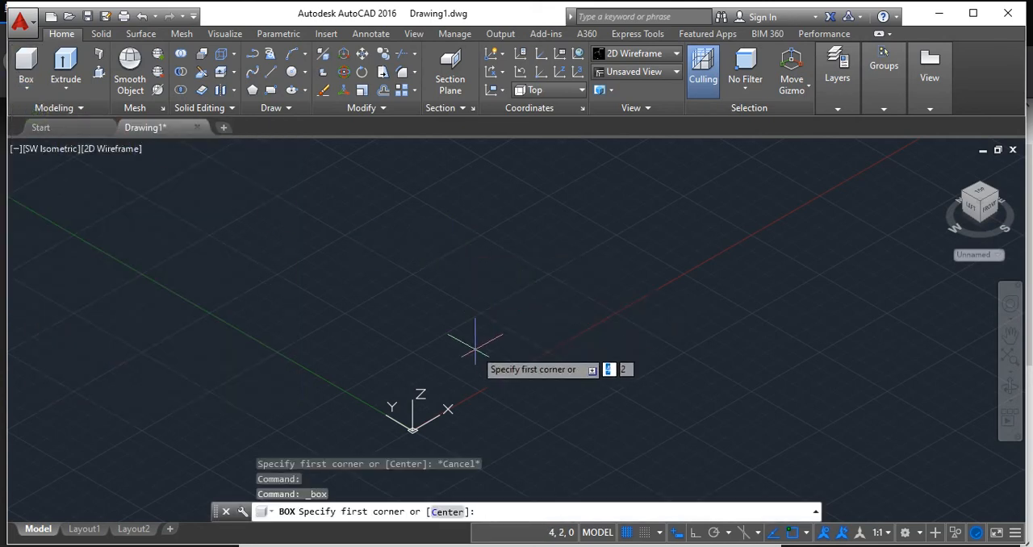
{"action": "left_click", "coordinate": [441, 269]}
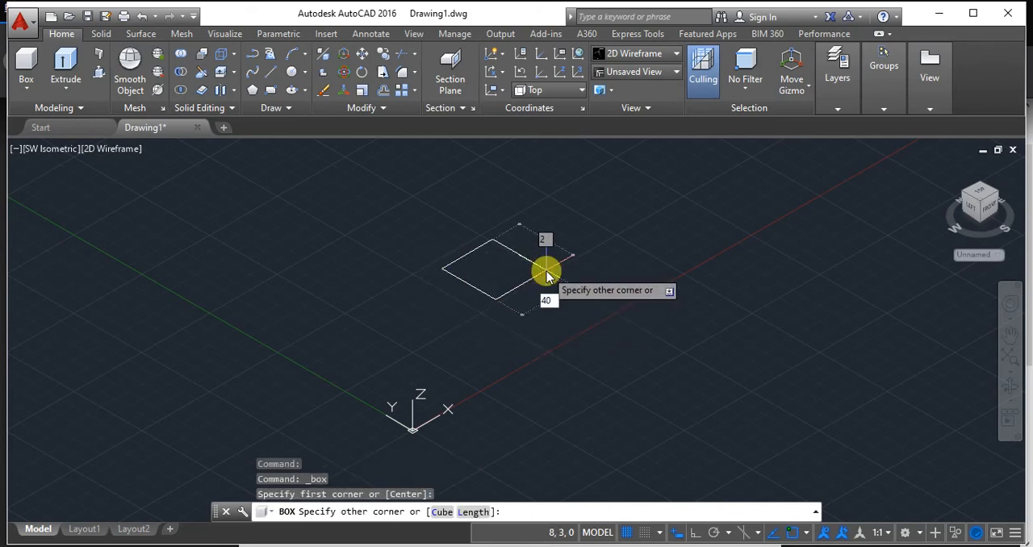
{"action": "key", "text": "Tab"}
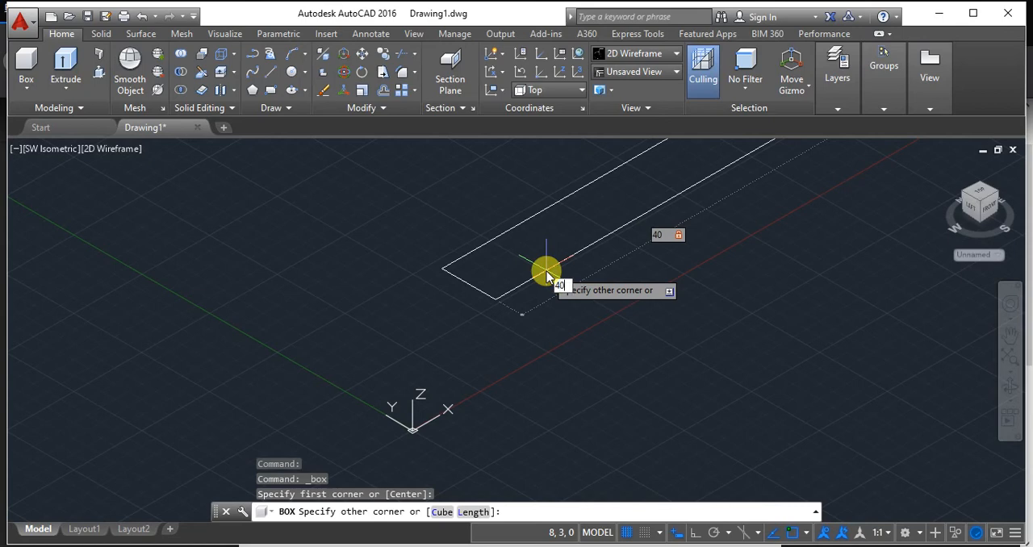
{"action": "key", "text": "Return"}
{"action": "type", "text": "40"}
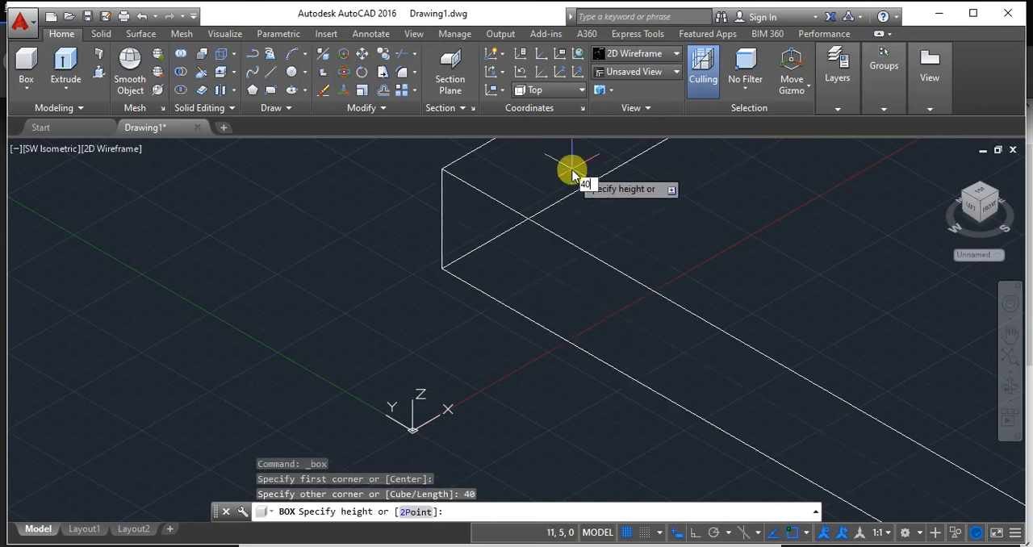
{"action": "key", "text": "Return"}
Centre the whole cube in the viewport and display it in the Conceptual visual style.
{"action": "scroll", "coordinate": [605, 295], "scroll_direction": "down", "scroll_amount": 5}
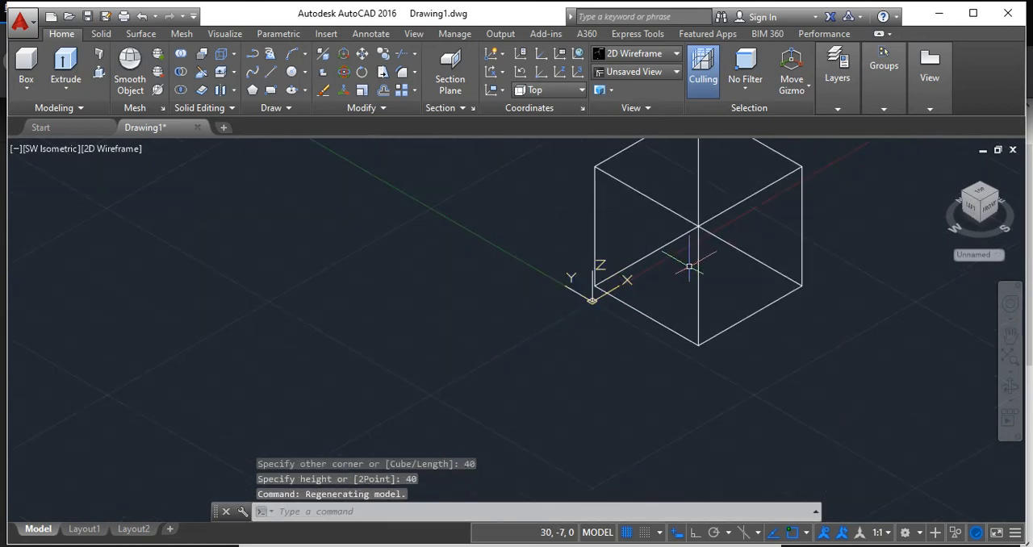
{"action": "scroll", "coordinate": [694, 259], "scroll_direction": "down", "scroll_amount": 1}
{"action": "middle_click_drag", "start_coordinate": [773, 264], "coordinate": [735, 285]}
{"action": "scroll", "coordinate": [733, 284], "scroll_direction": "up", "scroll_amount": 1}
{"action": "middle_click_drag", "start_coordinate": [761, 234], "coordinate": [635, 318]}
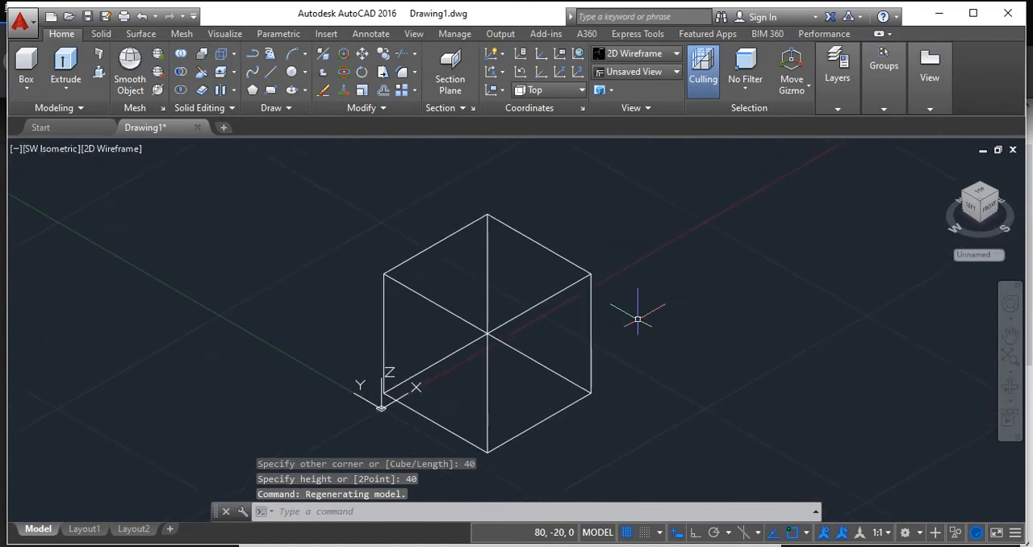
{"action": "left_click", "coordinate": [641, 63]}
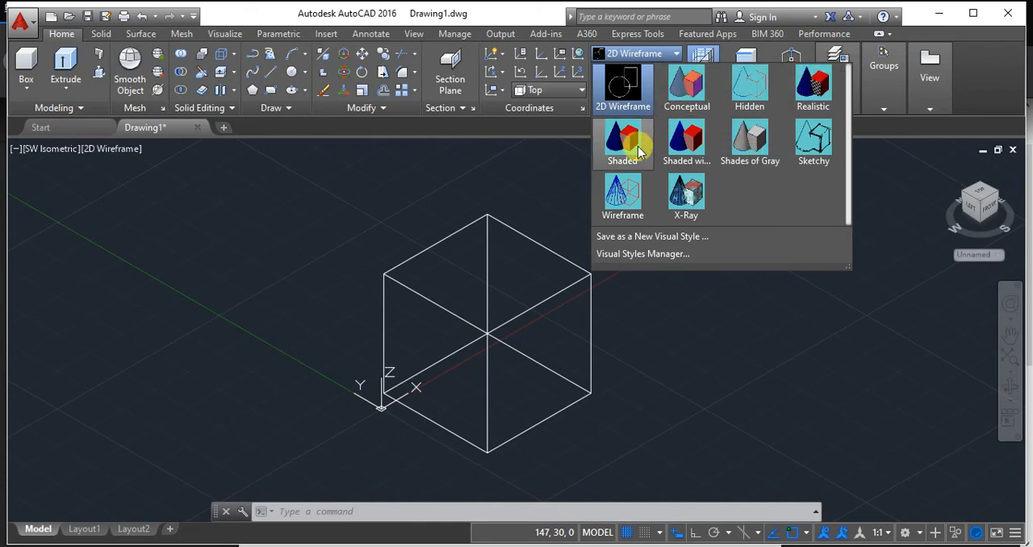
{"action": "left_click", "coordinate": [700, 77]}
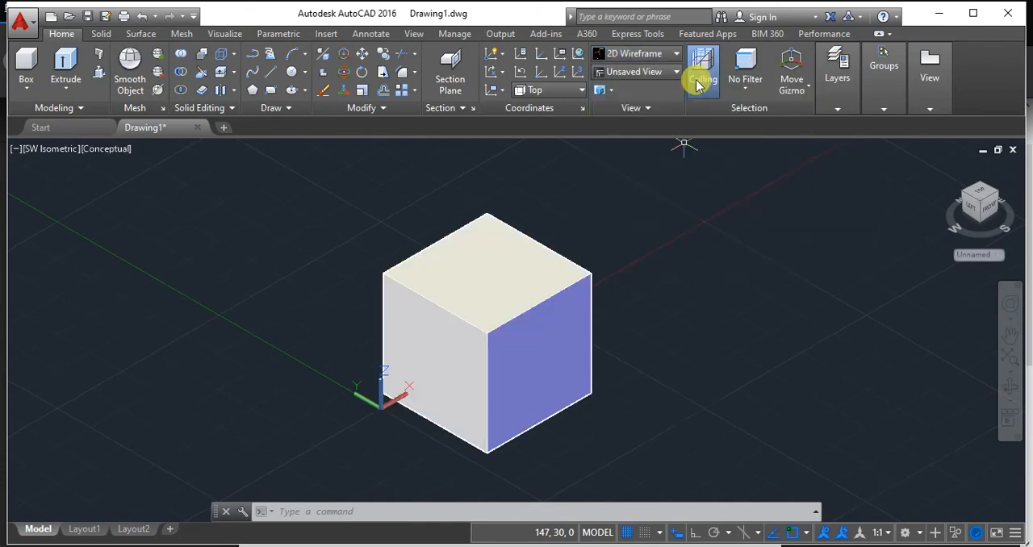
Inspect the cube from its top, front and left faces, going back to the home isometric view after each one.
{"action": "middle_click_drag", "start_coordinate": [583, 214], "coordinate": [551, 262]}
{"action": "scroll", "coordinate": [551, 260], "scroll_direction": "up", "scroll_amount": 3}
{"action": "scroll", "coordinate": [551, 261], "scroll_direction": "down", "scroll_amount": 4}
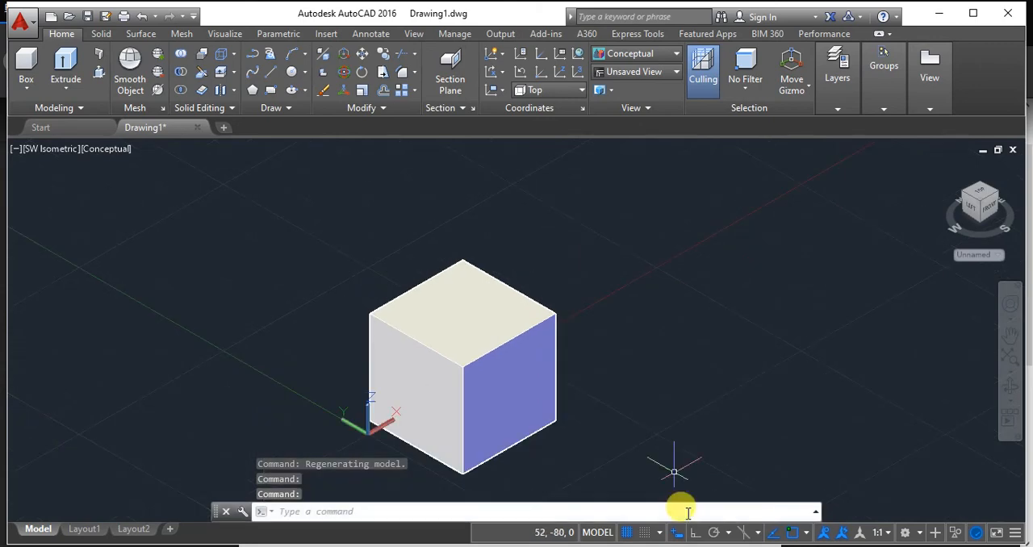
{"action": "left_click", "coordinate": [975, 193]}
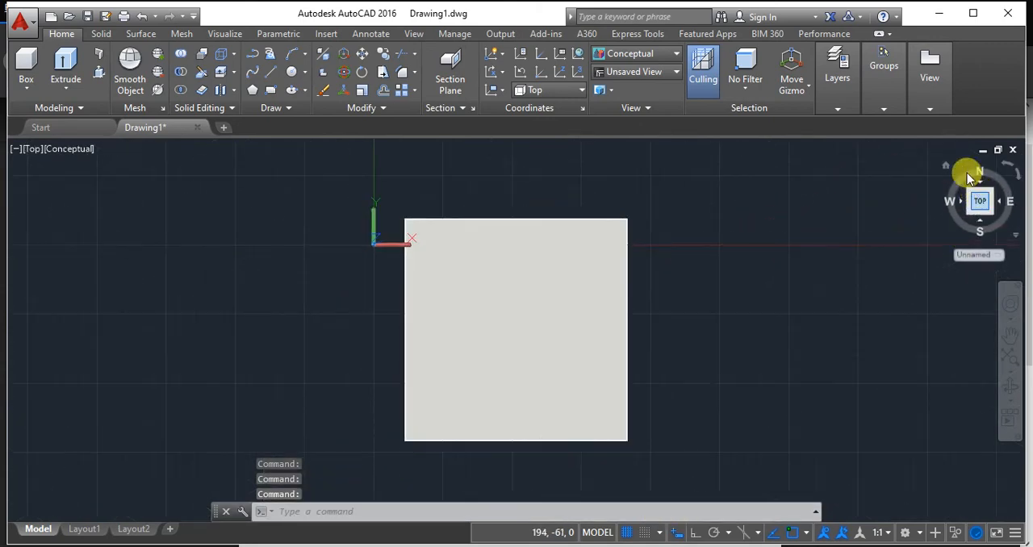
{"action": "left_click", "coordinate": [945, 168]}
{"action": "left_click", "coordinate": [989, 210]}
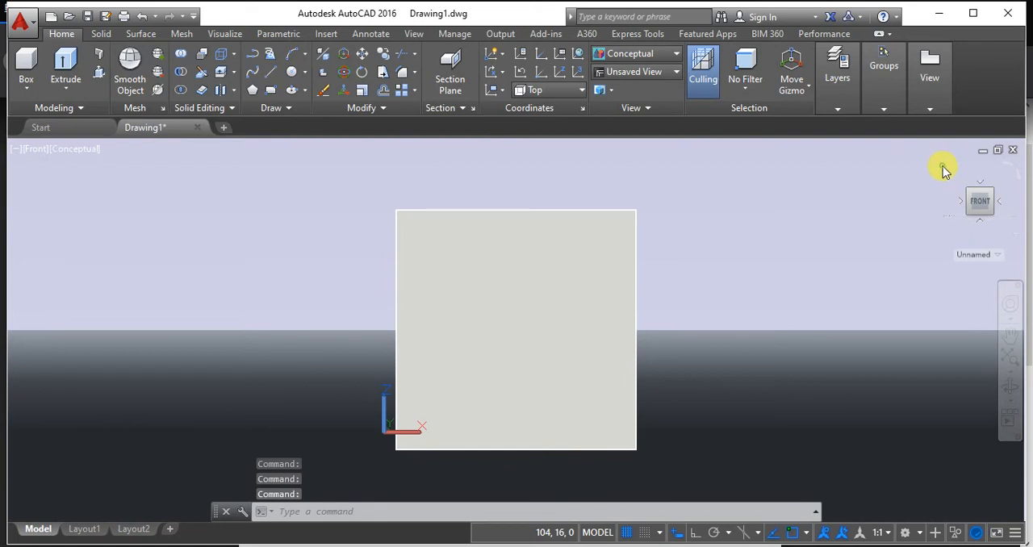
{"action": "left_click", "coordinate": [892, 233]}
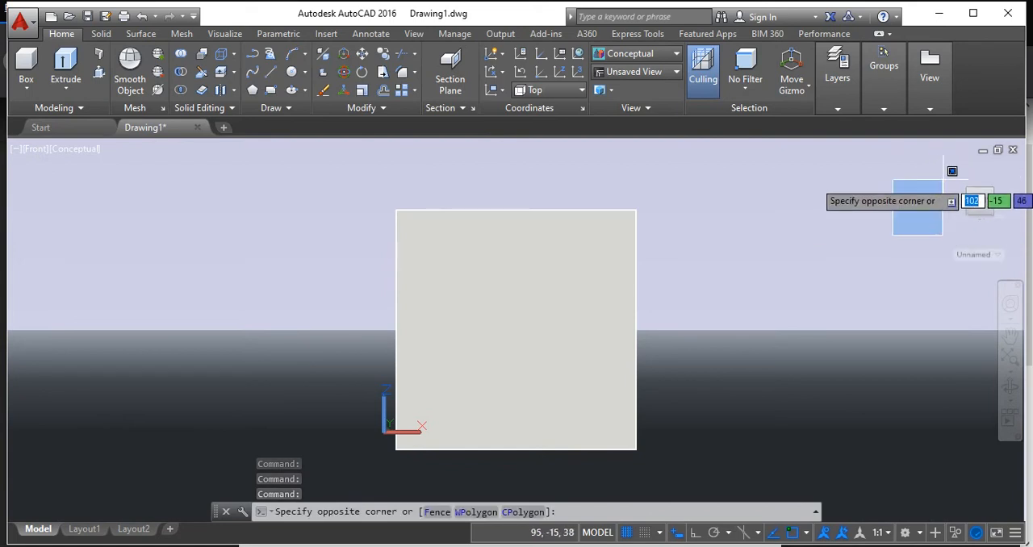
{"action": "left_click", "coordinate": [939, 181]}
{"action": "key", "text": "Escape"}
{"action": "left_click", "coordinate": [947, 172]}
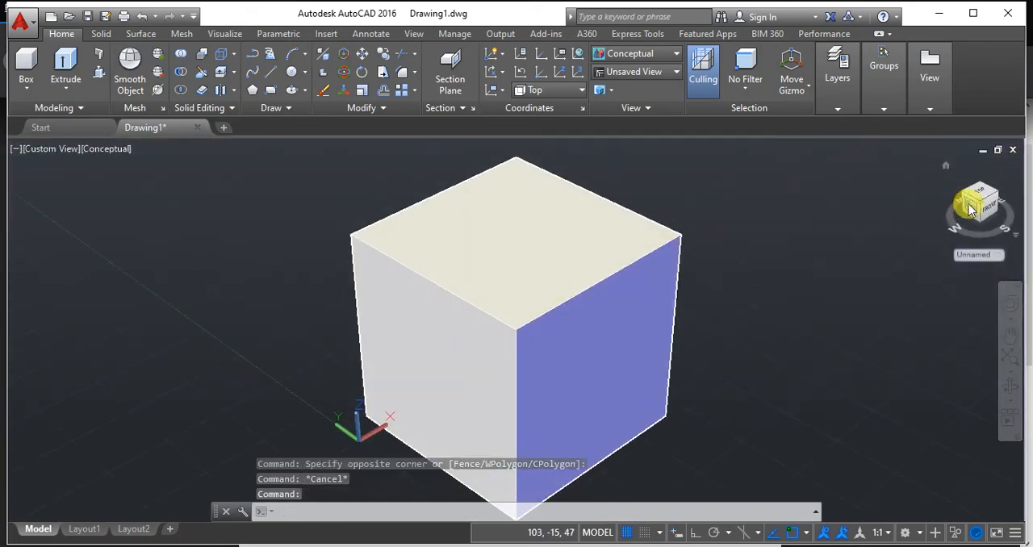
{"action": "left_click", "coordinate": [969, 203]}
{"action": "left_click", "coordinate": [946, 173]}
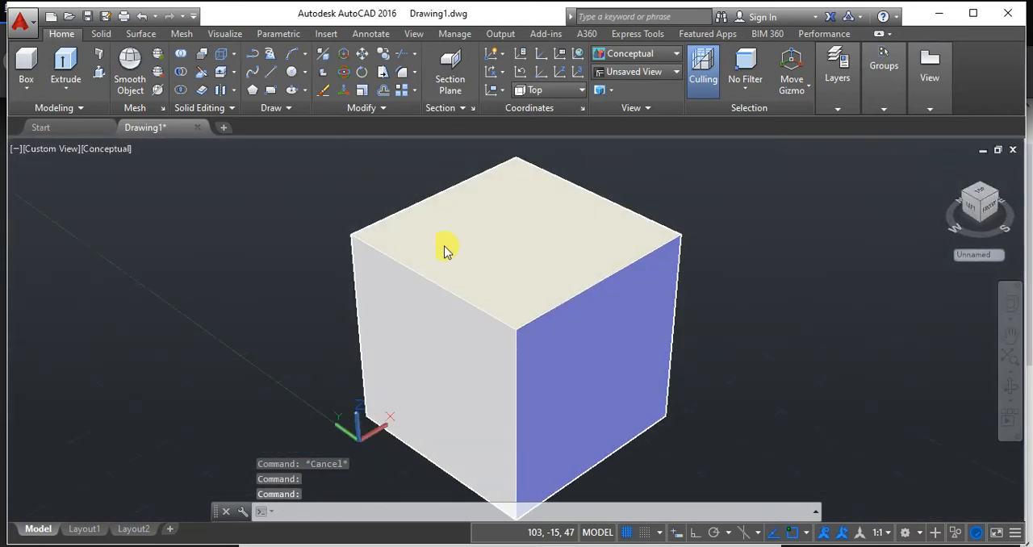
{"action": "scroll", "coordinate": [744, 328], "scroll_direction": "down", "scroll_amount": 2}
{"action": "middle_click_drag", "start_coordinate": [750, 336], "coordinate": [647, 395]}
{"action": "scroll", "coordinate": [676, 293], "scroll_direction": "down", "scroll_amount": 1}
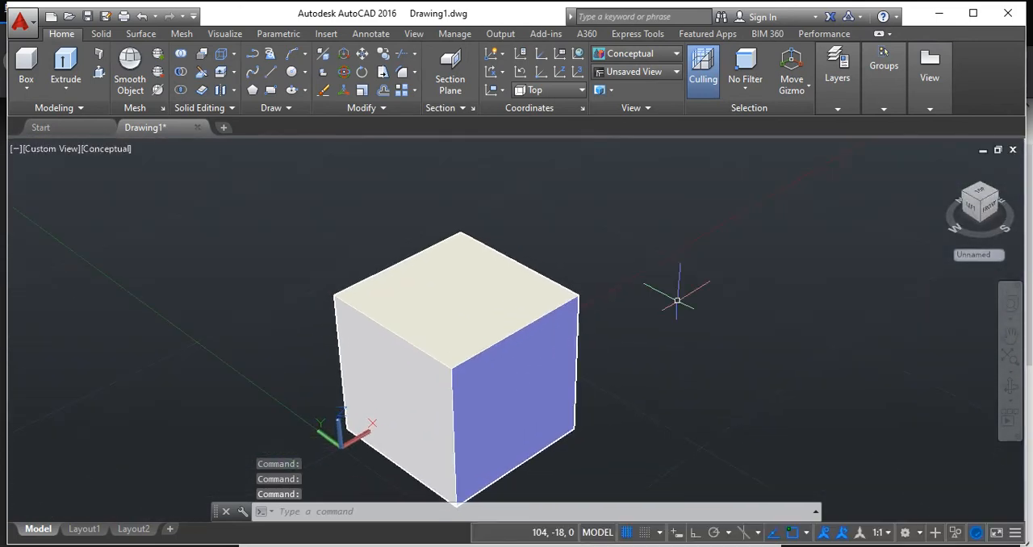
{"action": "scroll", "coordinate": [611, 362], "scroll_direction": "down", "scroll_amount": 2}
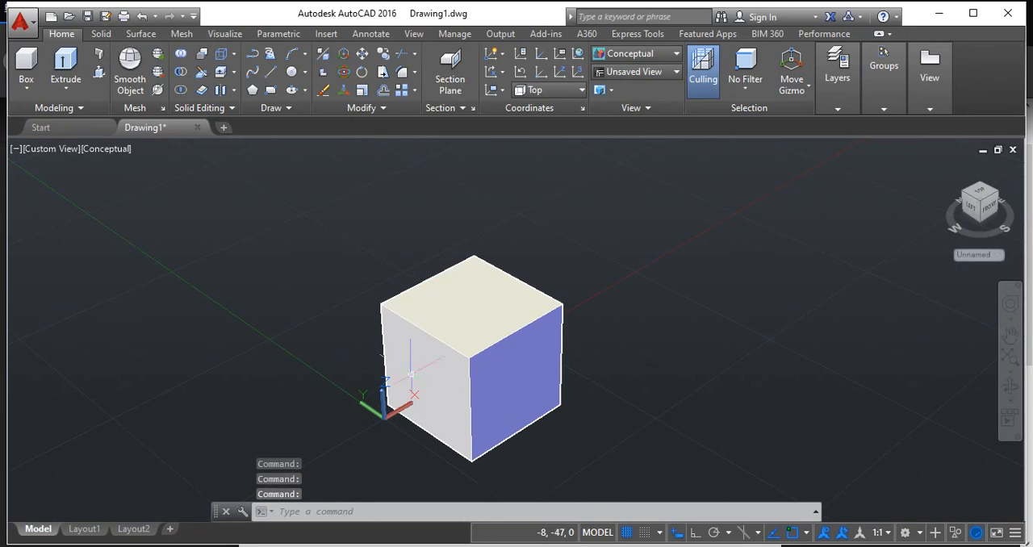
{"action": "scroll", "coordinate": [513, 327], "scroll_direction": "up", "scroll_amount": 1}
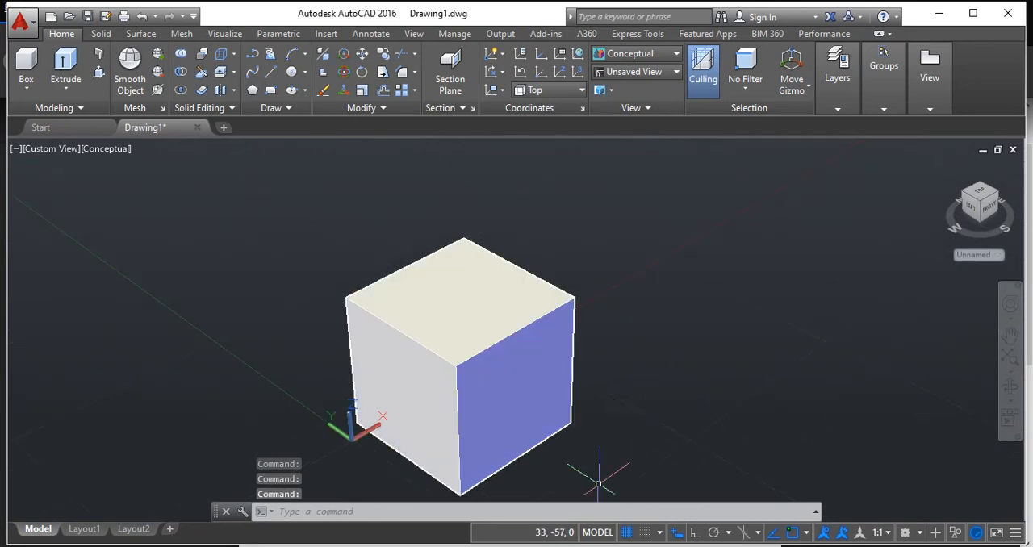
Look up the inclination to the wall in problem 1 on the browser's exercise sheet, and check the cube in AutoCAD's Top and home views.
{"action": "mouse_move", "coordinate": [380, 542]}
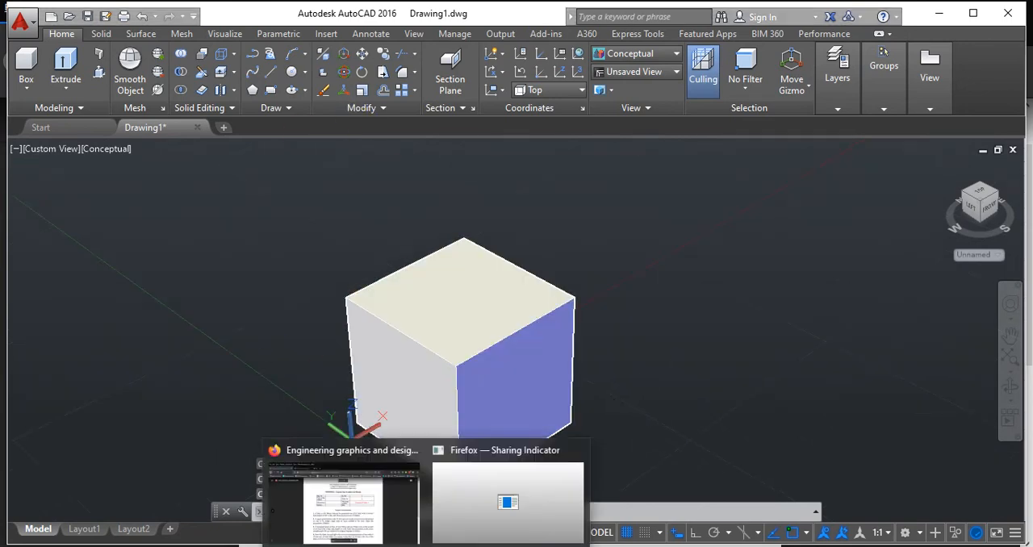
{"action": "left_click", "coordinate": [369, 508]}
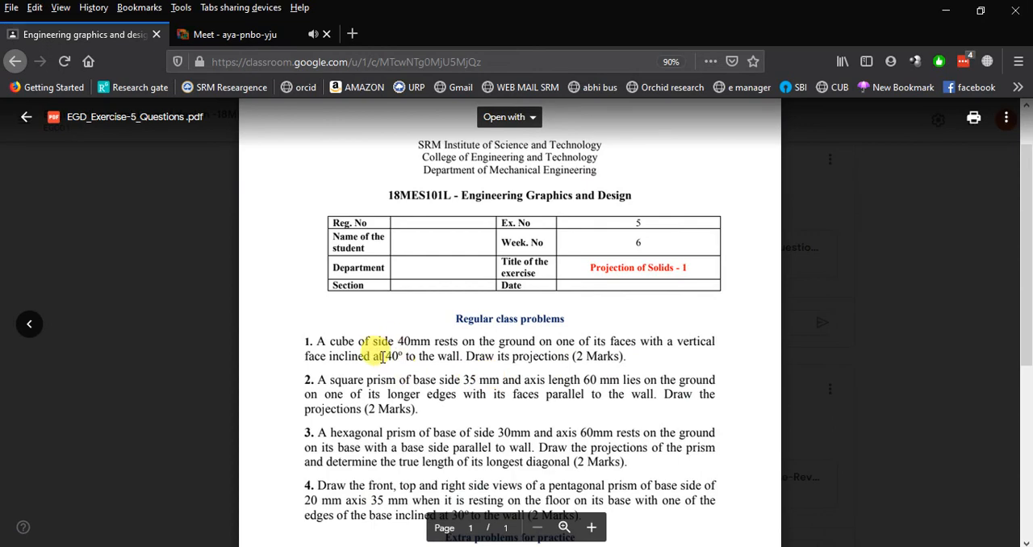
{"action": "left_click_drag", "start_coordinate": [373, 355], "coordinate": [405, 362]}
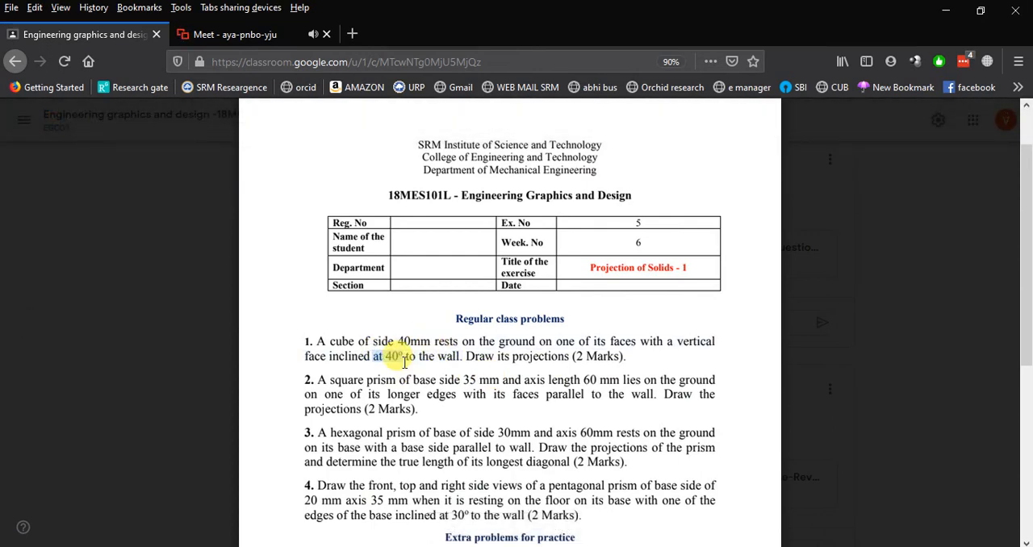
{"action": "key", "text": "alt+Tab"}
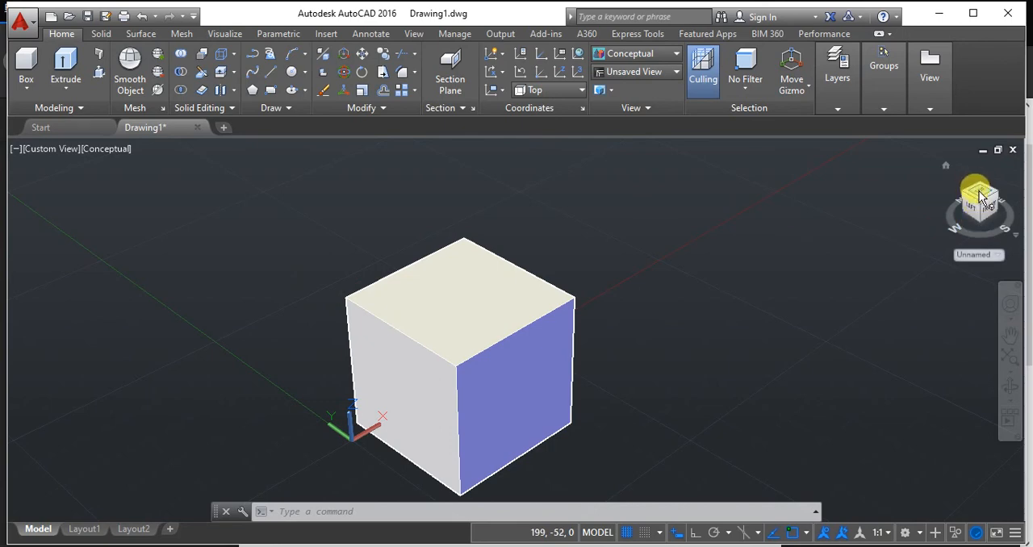
{"action": "left_click", "coordinate": [978, 196]}
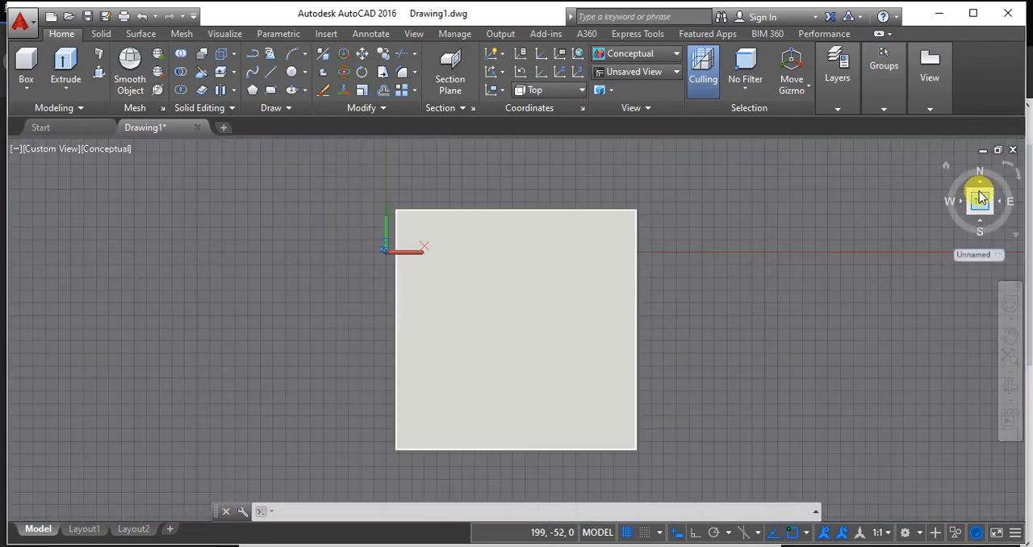
{"action": "left_click", "coordinate": [946, 167]}
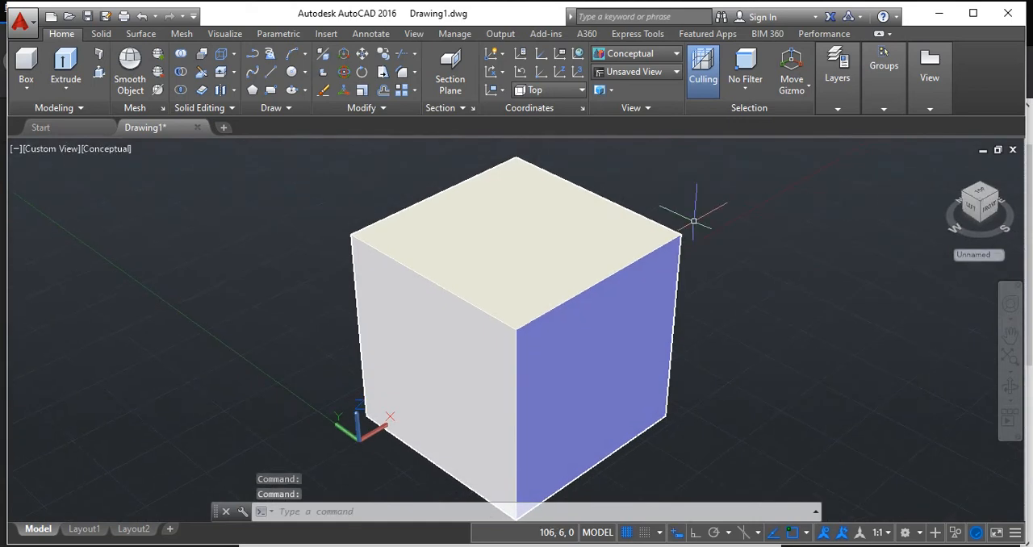
Rotate the whole cube 40° about its vertical axis with 3DROTATE.
{"action": "scroll", "coordinate": [685, 335], "scroll_direction": "down", "scroll_amount": 2}
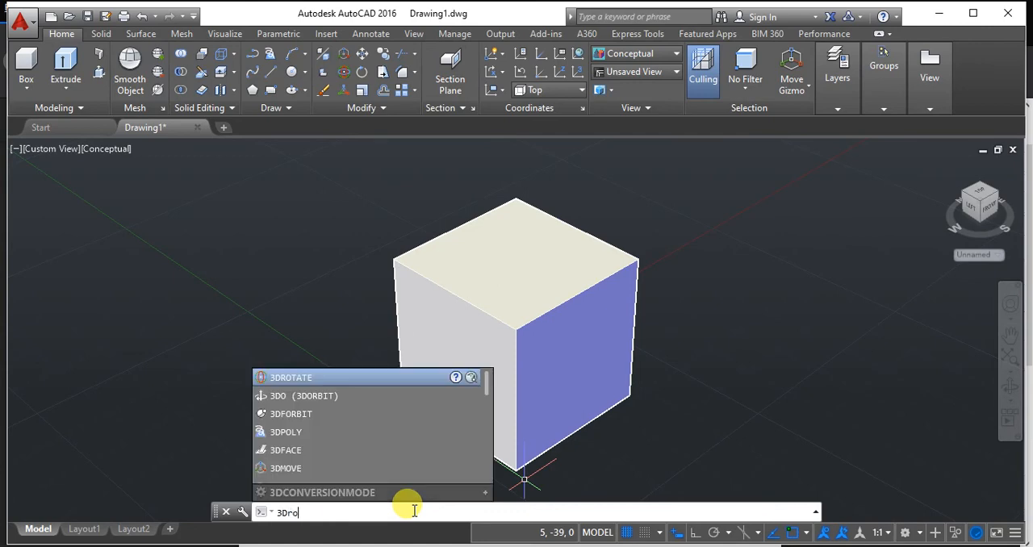
{"action": "key", "text": "Return"}
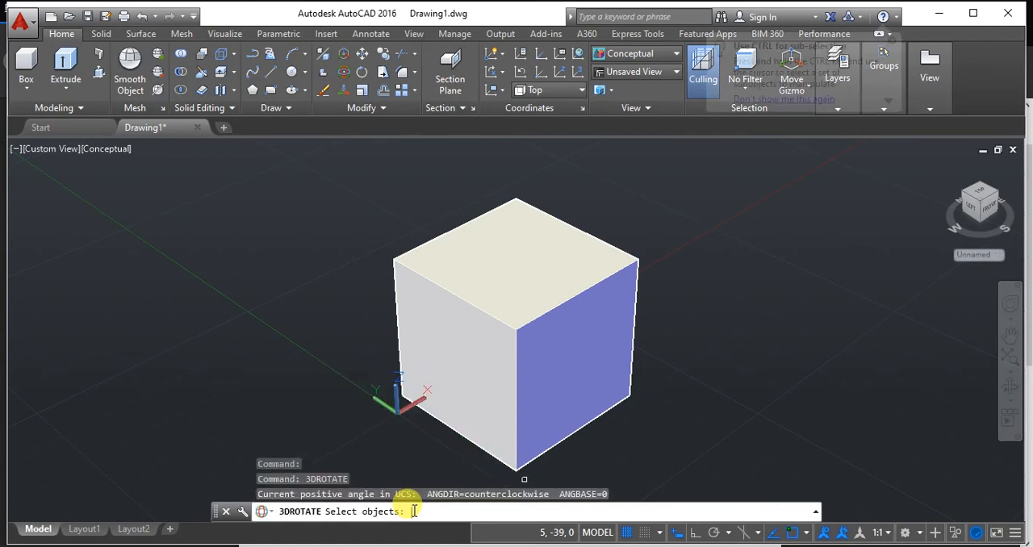
{"action": "left_click", "coordinate": [459, 281]}
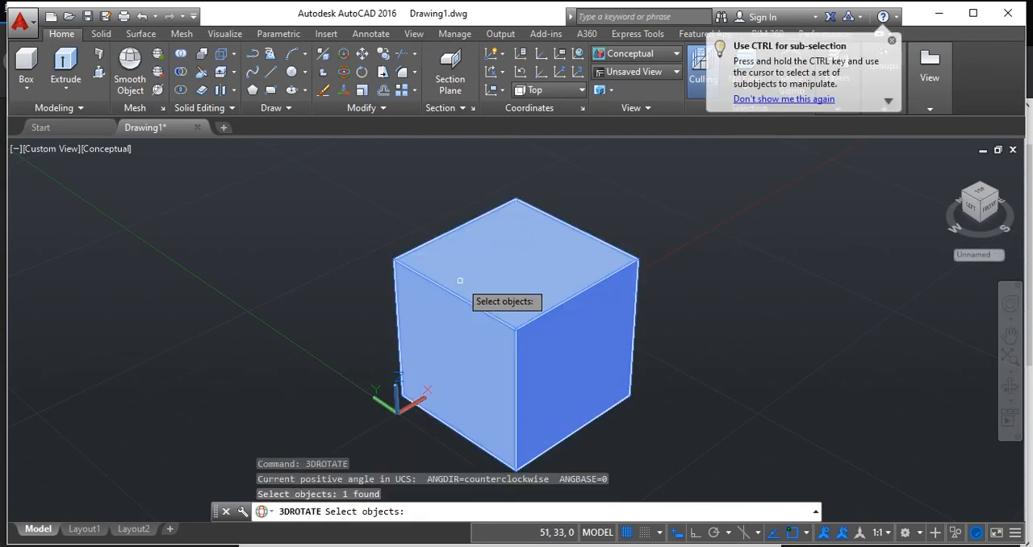
{"action": "key", "text": "Return"}
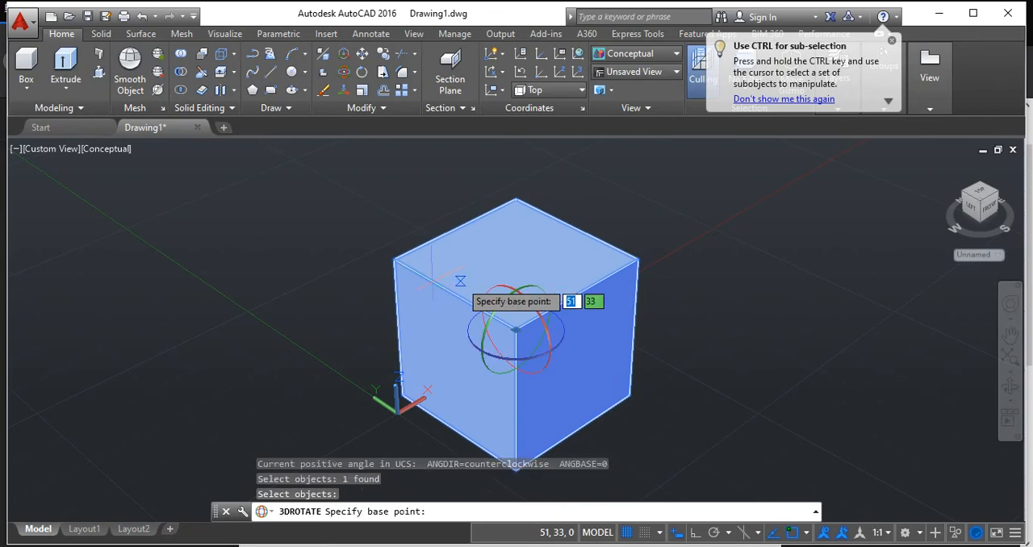
{"action": "scroll", "coordinate": [516, 319], "scroll_direction": "up", "scroll_amount": 1}
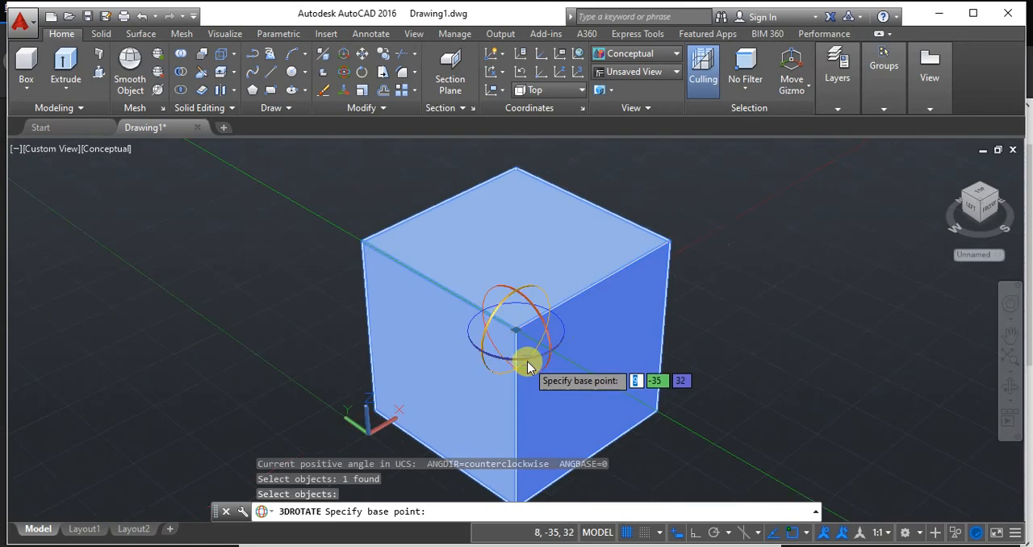
{"action": "scroll", "coordinate": [528, 365], "scroll_direction": "up", "scroll_amount": 1}
{"action": "scroll", "coordinate": [529, 361], "scroll_direction": "down", "scroll_amount": 2}
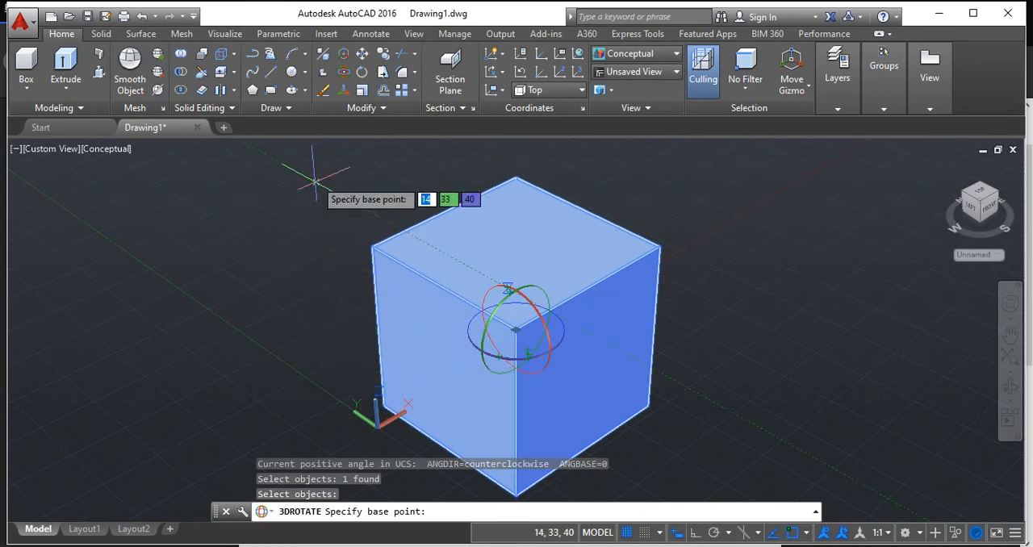
{"action": "left_click", "coordinate": [490, 361]}
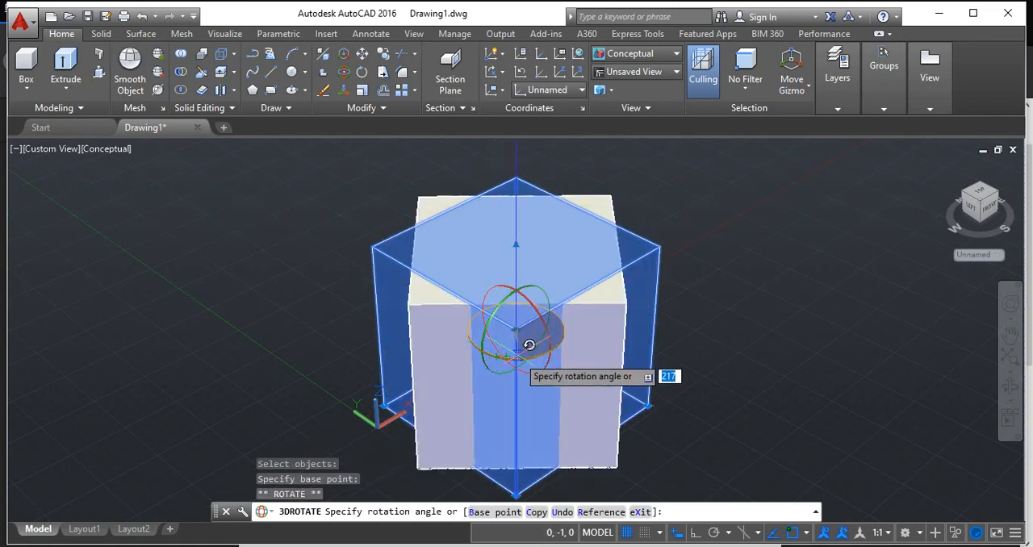
{"action": "type", "text": "40"}
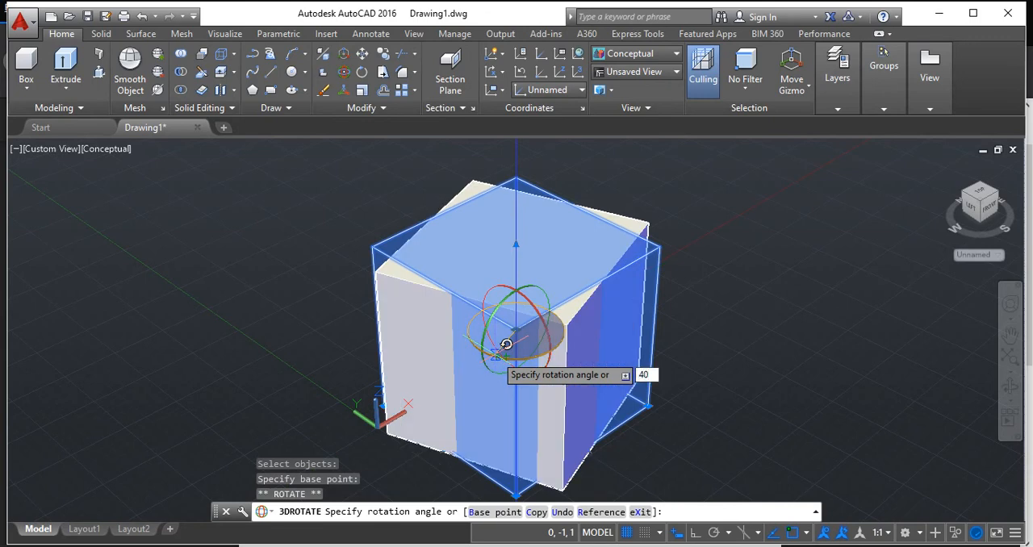
{"action": "key", "text": "Return"}
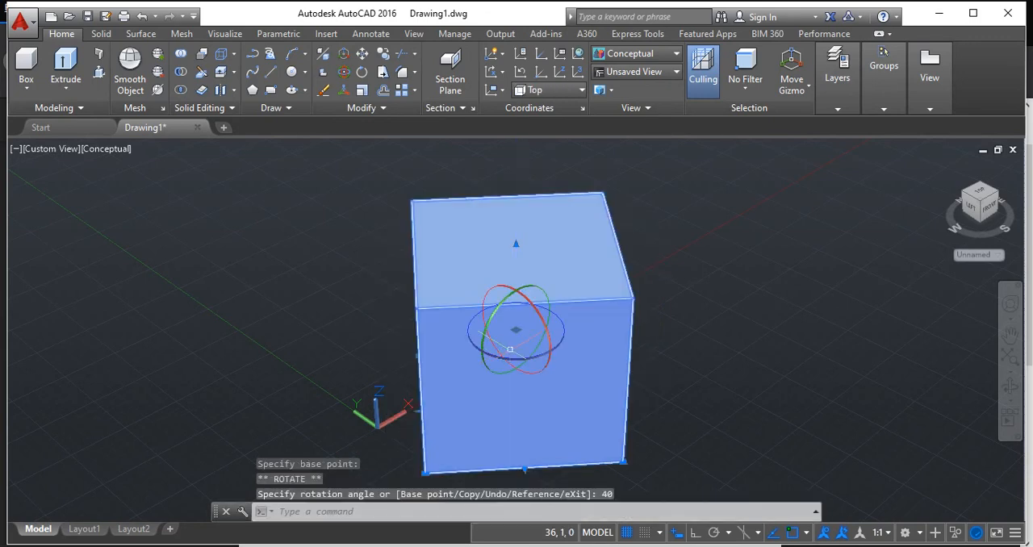
Check the rotated cube in the Top and home views, and look in on the Google Meet call in Firefox before returning to AutoCAD.
{"action": "left_click", "coordinate": [986, 195]}
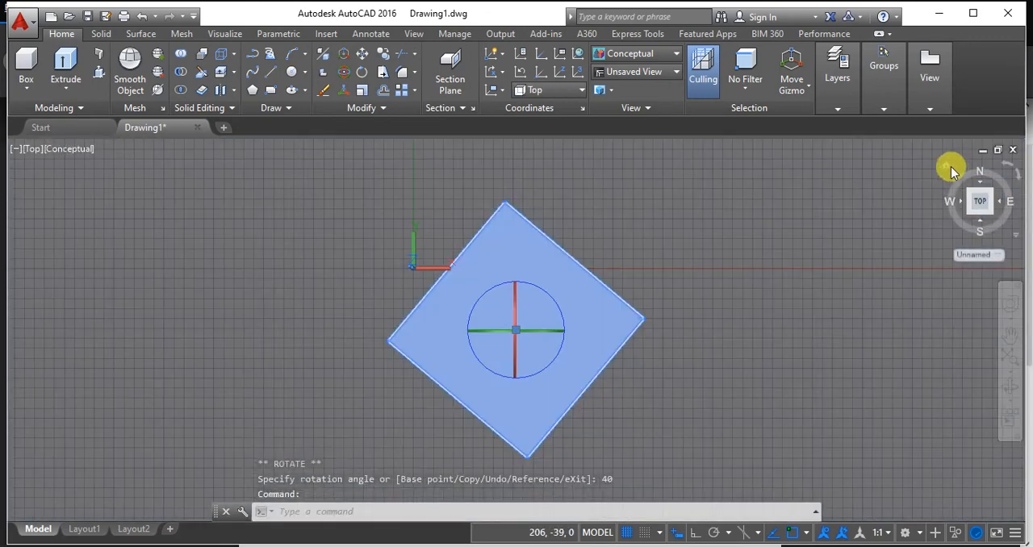
{"action": "left_click", "coordinate": [947, 165]}
{"action": "mouse_move", "coordinate": [465, 544]}
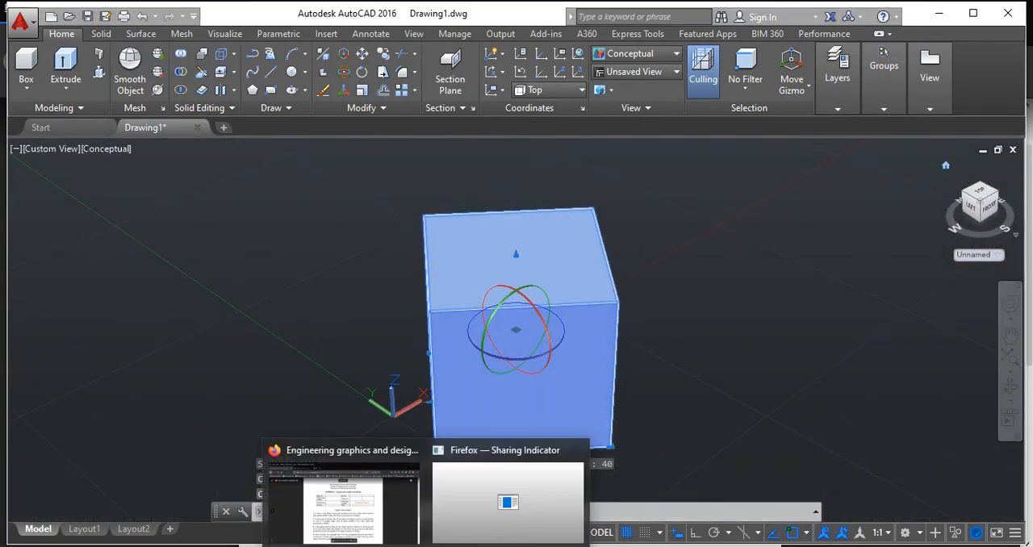
{"action": "left_click", "coordinate": [367, 517]}
{"action": "left_click", "coordinate": [268, 32]}
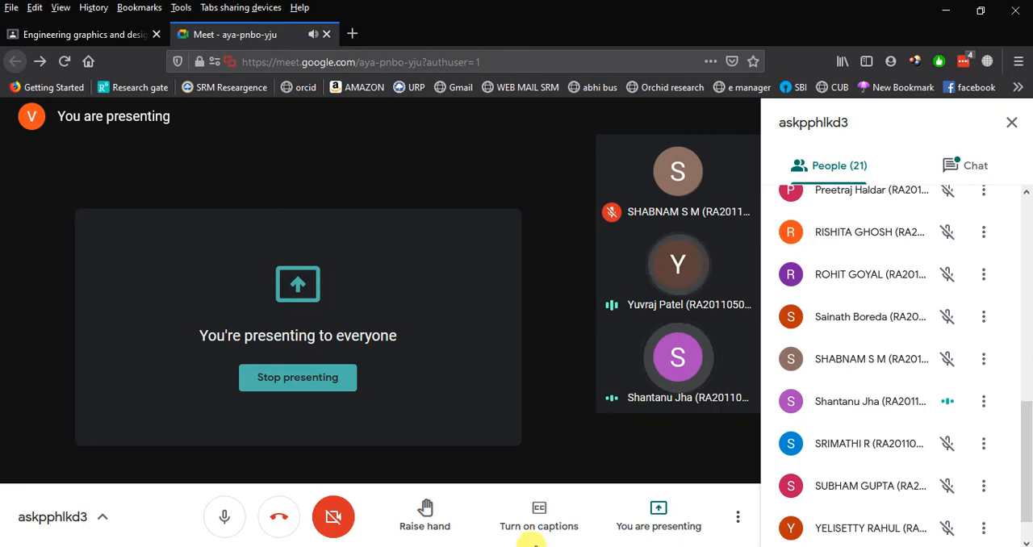
{"action": "left_click", "coordinate": [495, 545]}
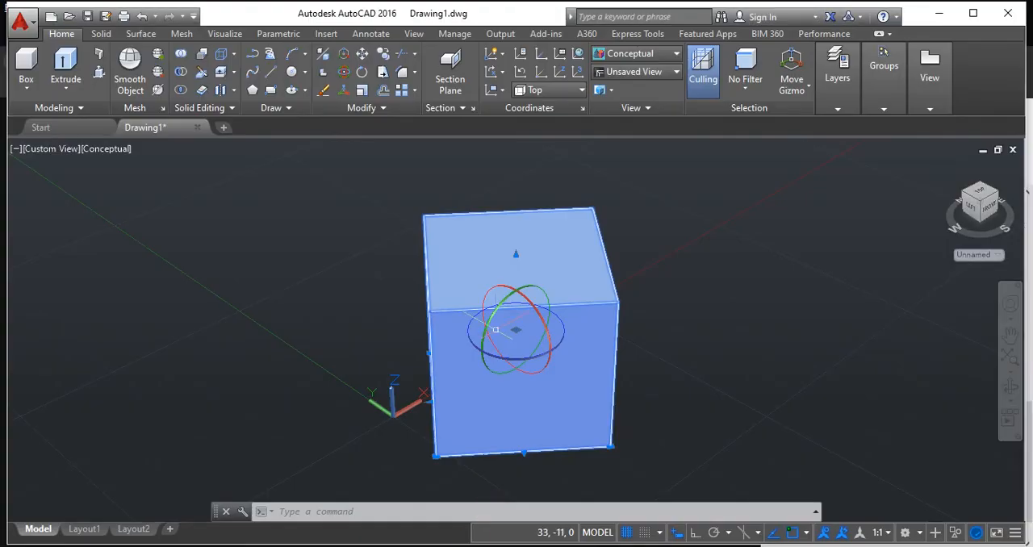
Deselect the cube and dismiss the sub-selection tip.
{"action": "left_click", "coordinate": [673, 289]}
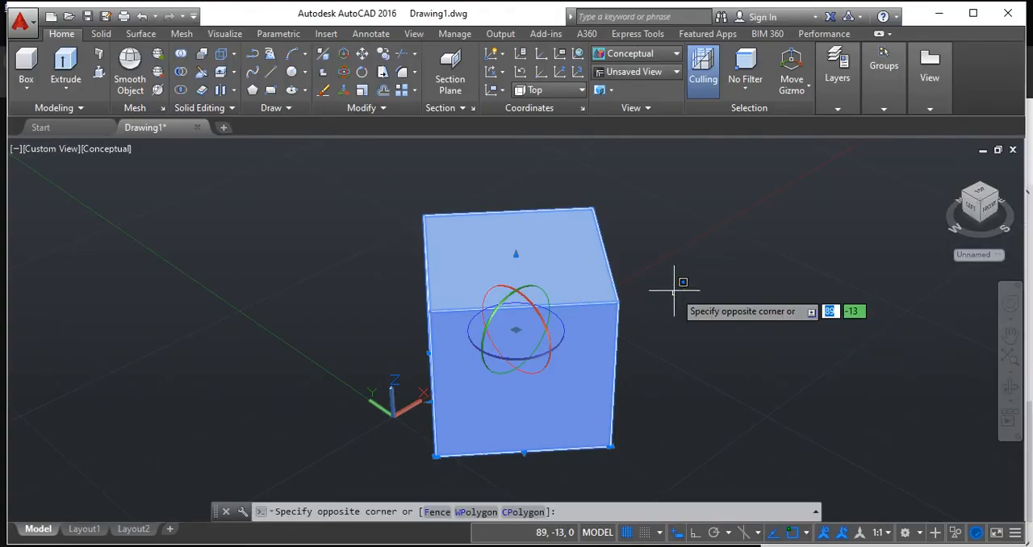
{"action": "left_click", "coordinate": [674, 290]}
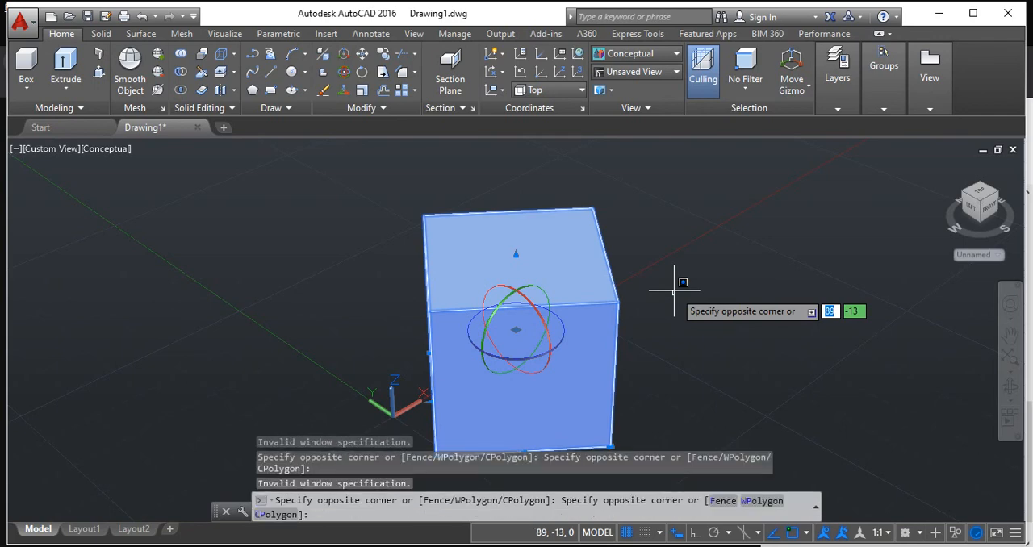
{"action": "key", "text": "Escape"}
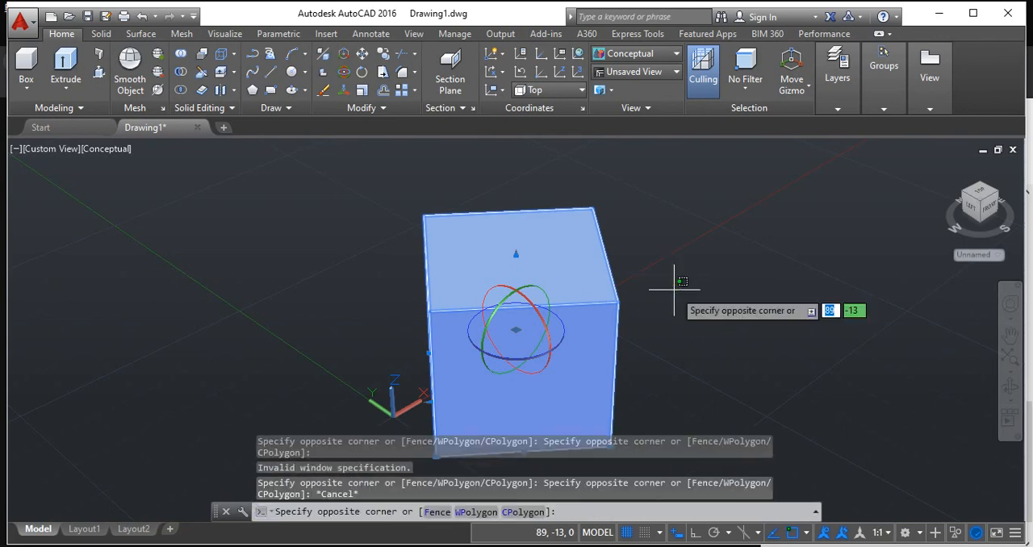
{"action": "key", "text": "Escape"}
{"action": "key", "text": "Escape"}
{"action": "scroll", "coordinate": [674, 290], "scroll_direction": "up", "scroll_amount": 2}
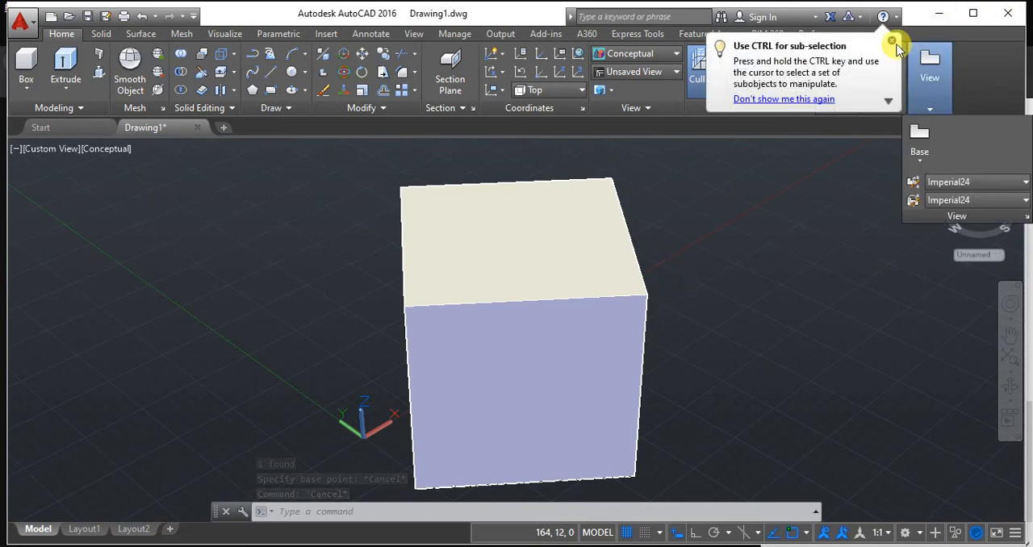
{"action": "left_click", "coordinate": [891, 41]}
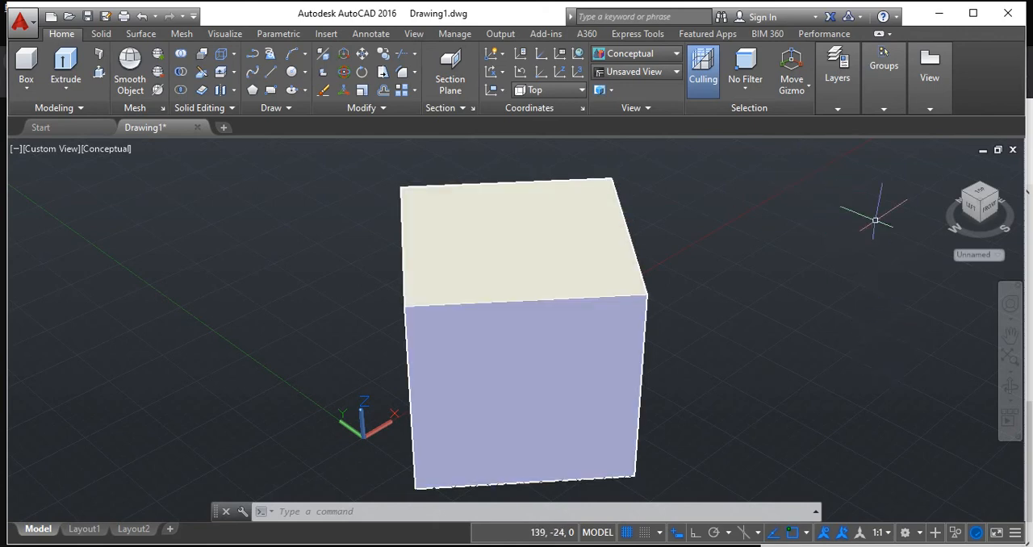
Set the drafting standard for new drawing views to first angle projection with VIEWSTD.
{"action": "left_click", "coordinate": [928, 113]}
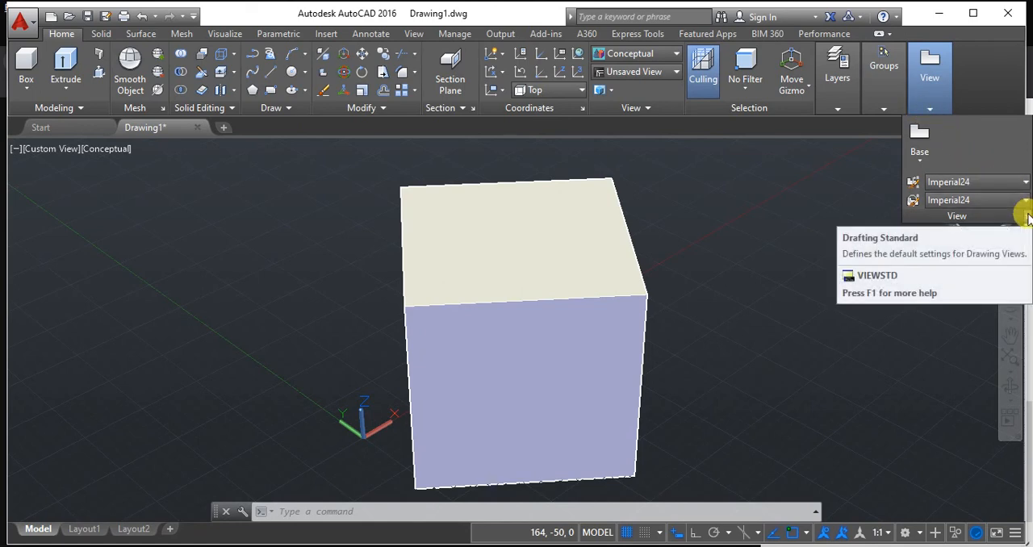
{"action": "left_click", "coordinate": [449, 511]}
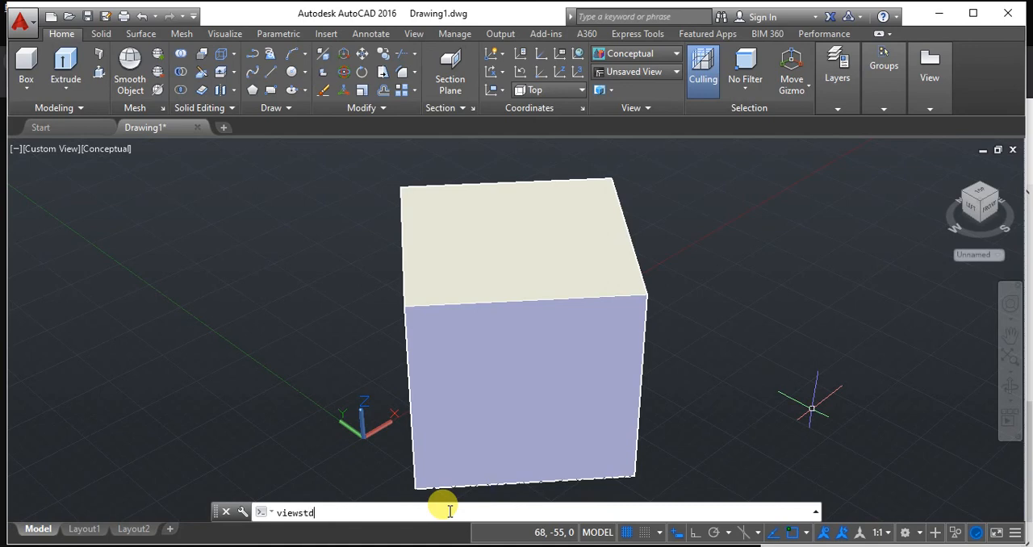
{"action": "key", "text": "Return"}
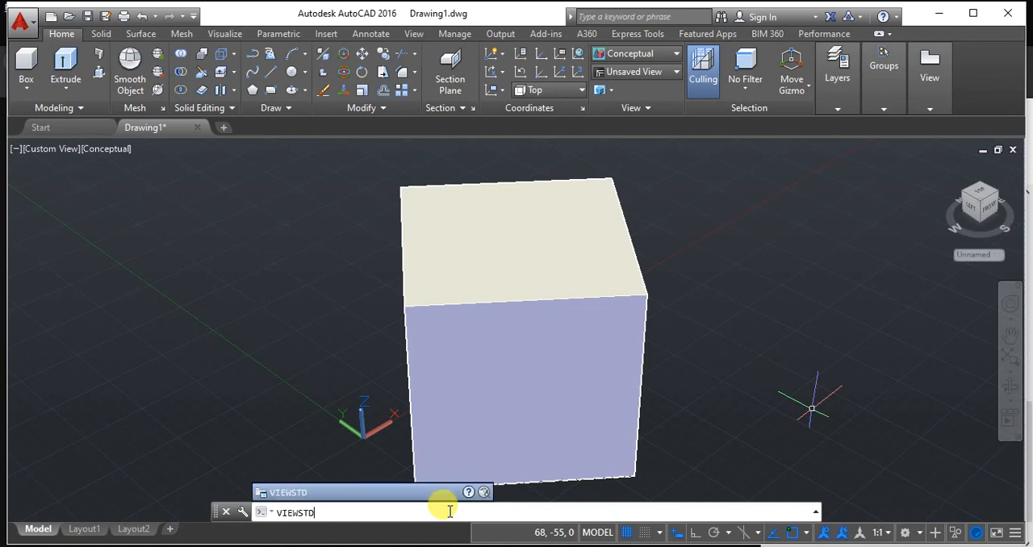
{"action": "key", "text": "Return"}
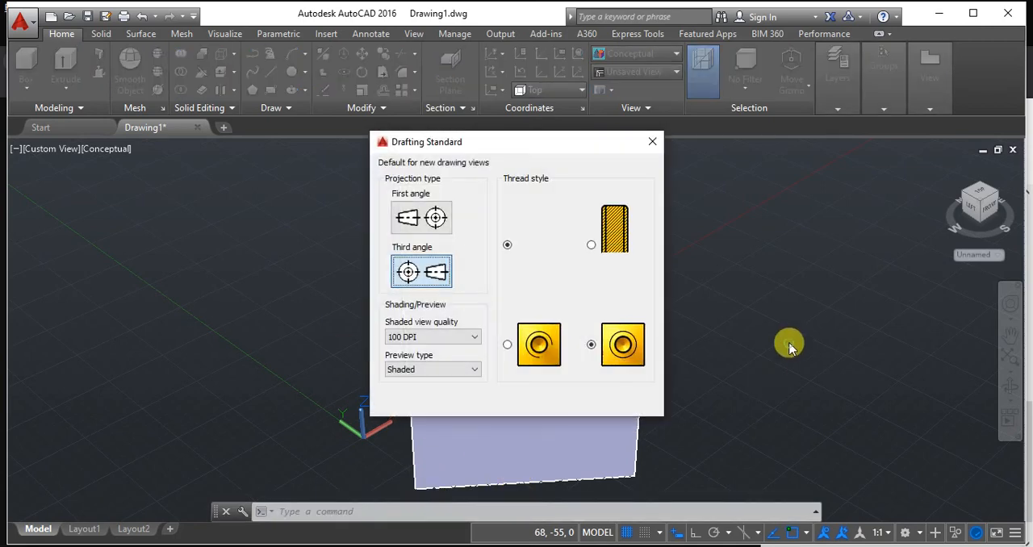
{"action": "left_click", "coordinate": [410, 216]}
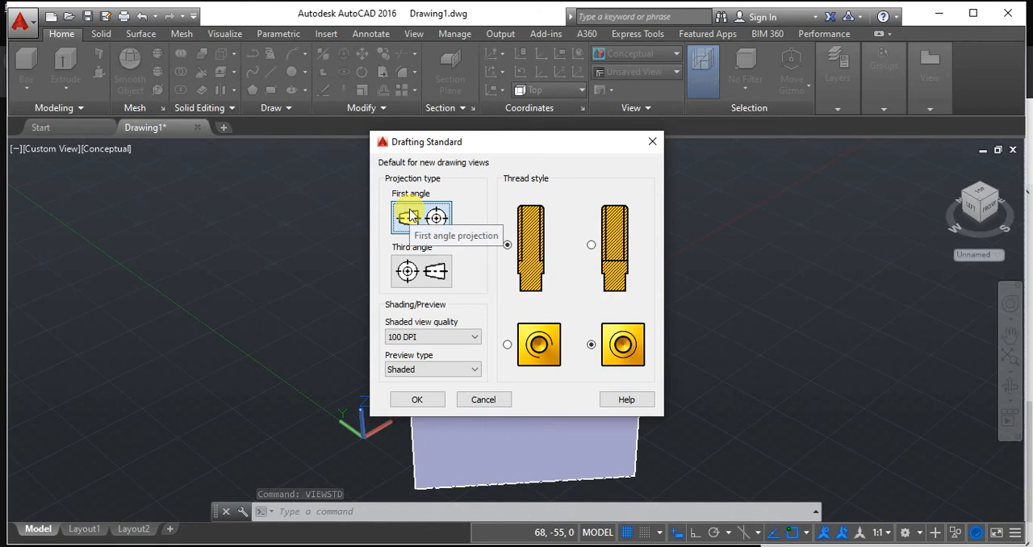
{"action": "left_click", "coordinate": [403, 399]}
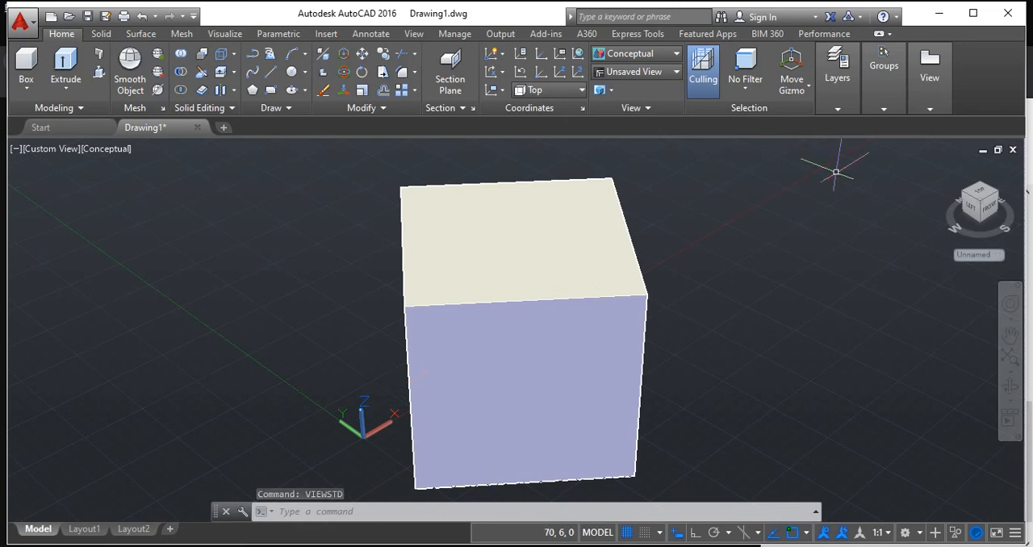
Create a base view of the cube from model space on a new layout q1, placing its front view at the sheet's upper left.
{"action": "left_click", "coordinate": [928, 109]}
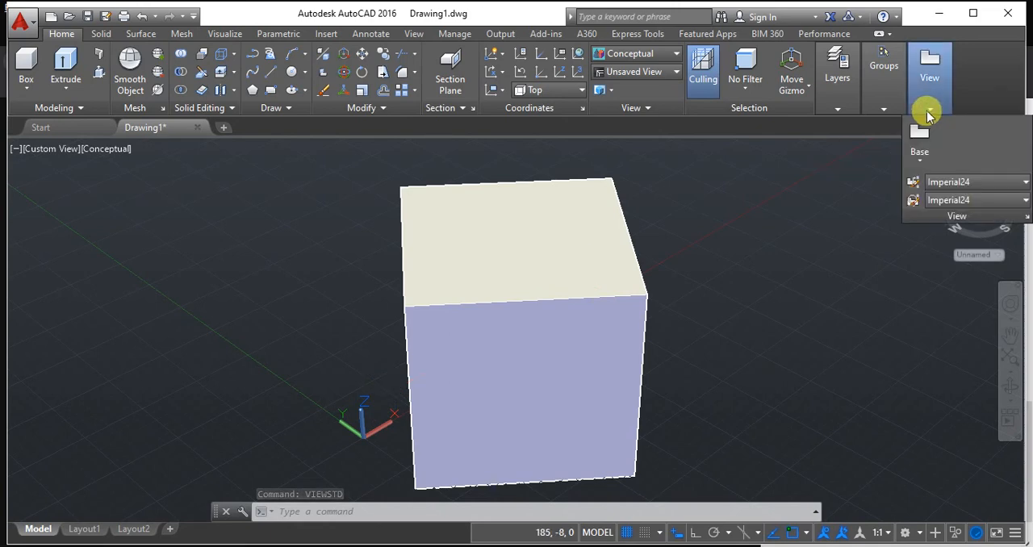
{"action": "left_click", "coordinate": [917, 159]}
{"action": "left_click", "coordinate": [925, 186]}
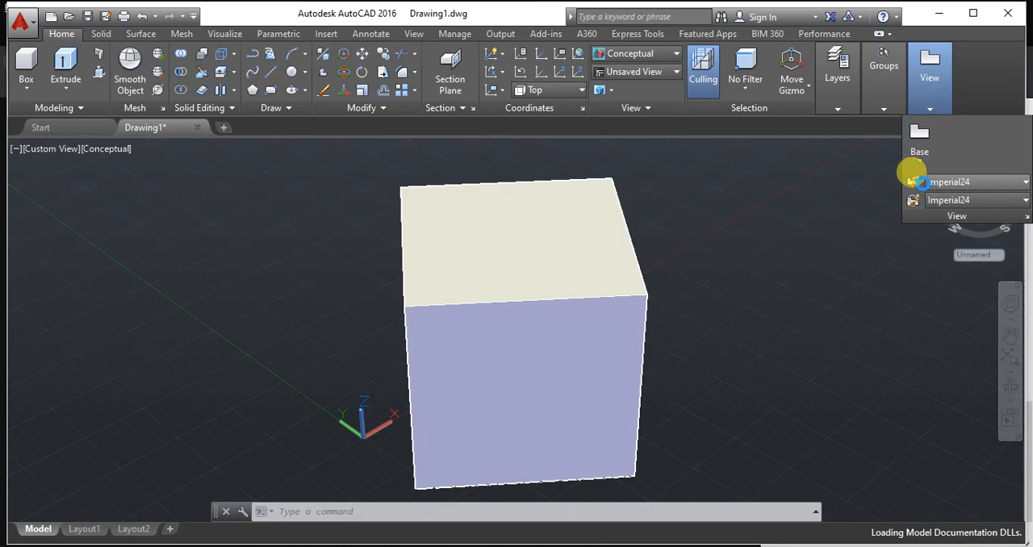
{"action": "left_click", "coordinate": [531, 247]}
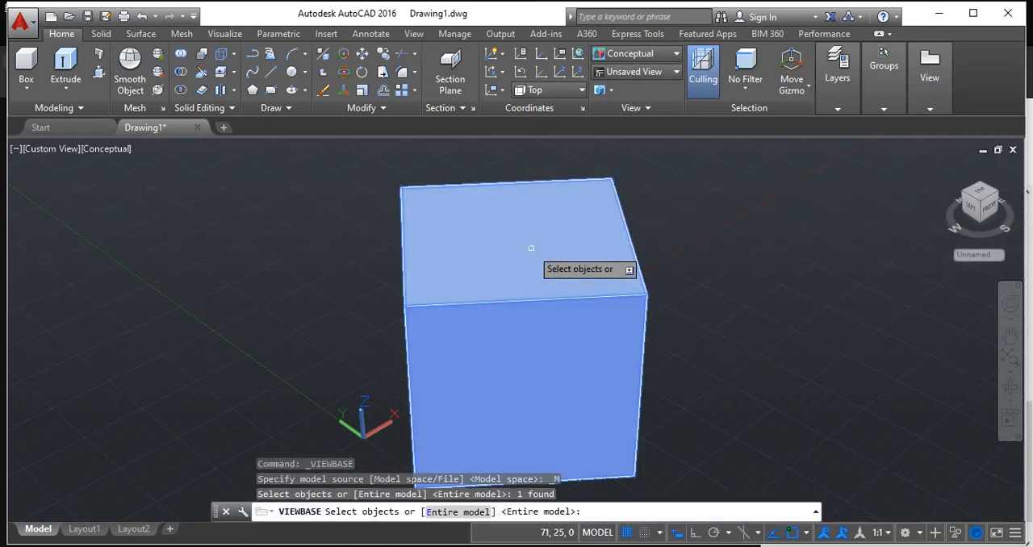
{"action": "key", "text": "Return"}
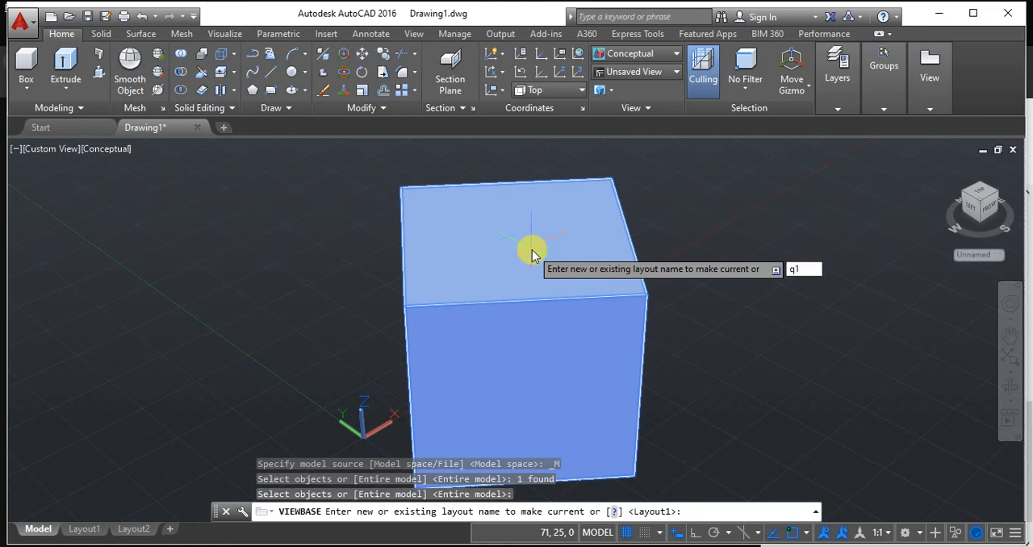
{"action": "key", "text": "Return"}
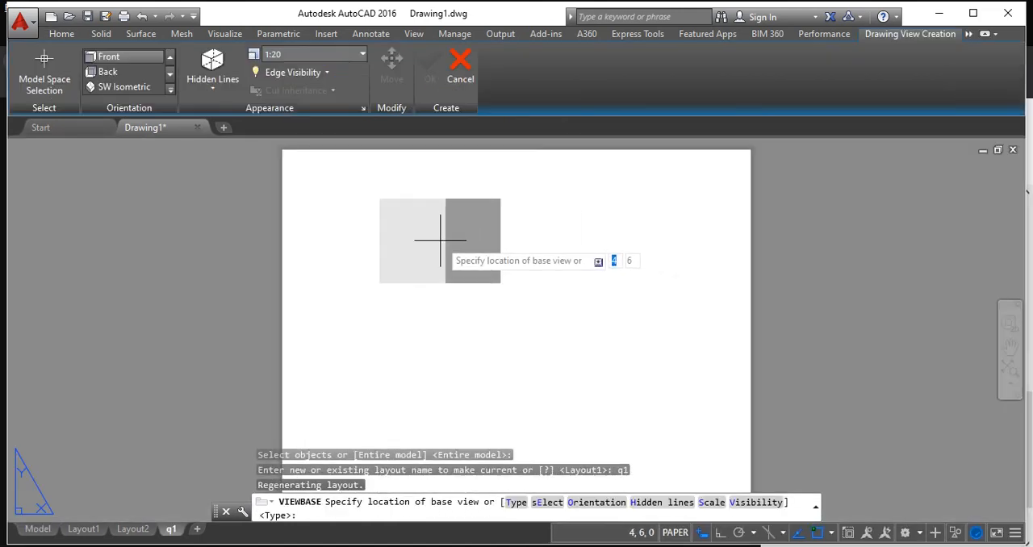
{"action": "left_click", "coordinate": [393, 225]}
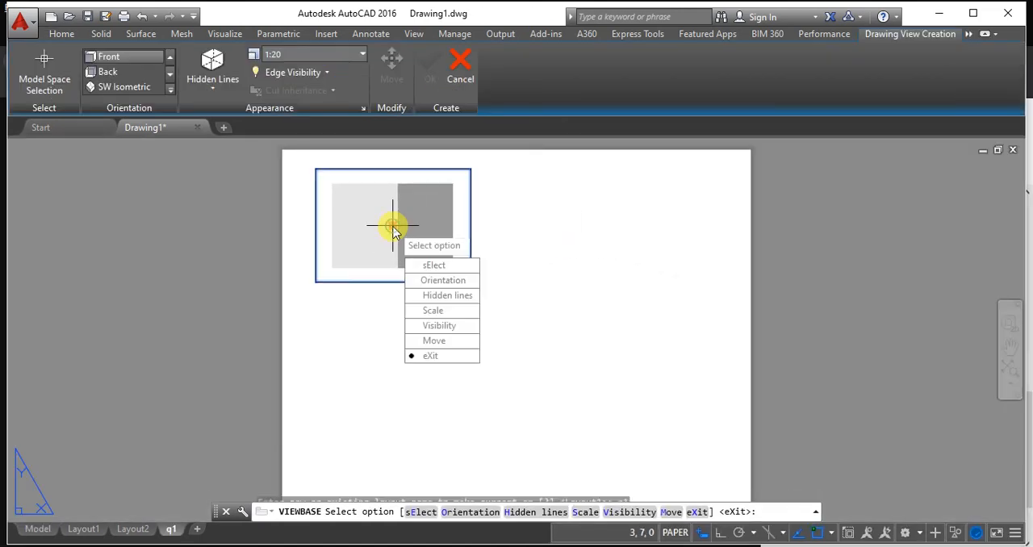
{"action": "key", "text": "Return"}
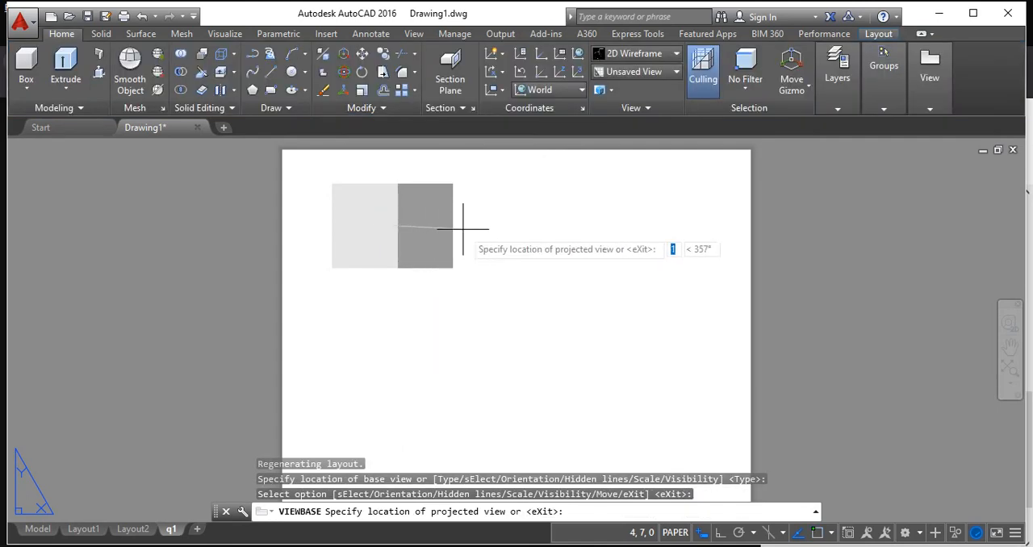
Project a side view to the right of the front view, a top view below it and an isometric view diagonally at the lower right.
{"action": "left_click", "coordinate": [647, 217]}
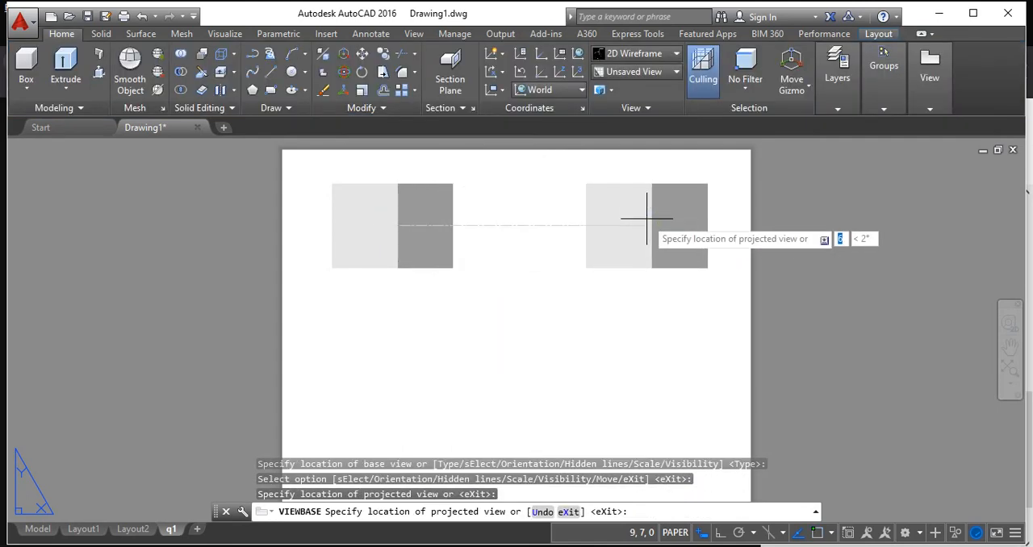
{"action": "left_click", "coordinate": [398, 400]}
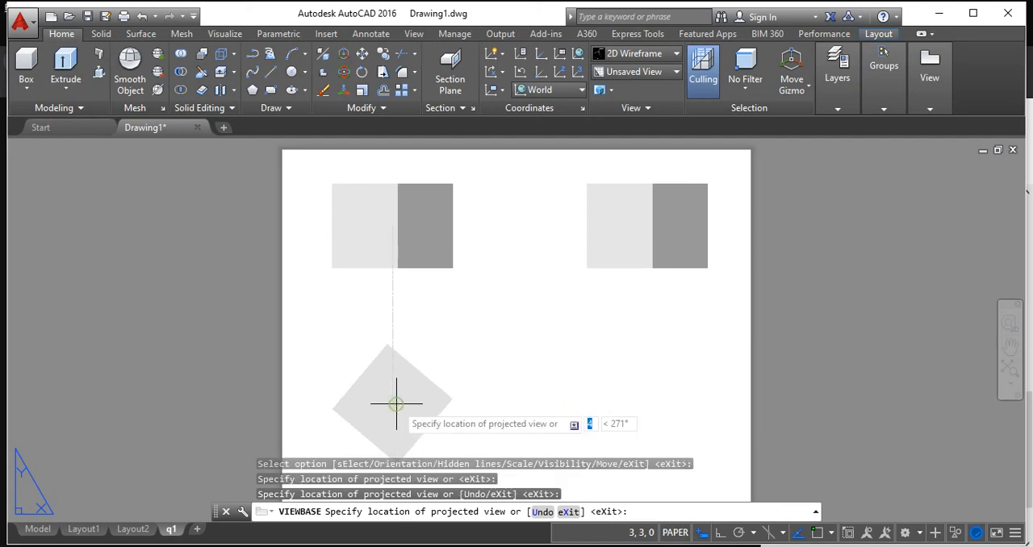
{"action": "left_click", "coordinate": [649, 399]}
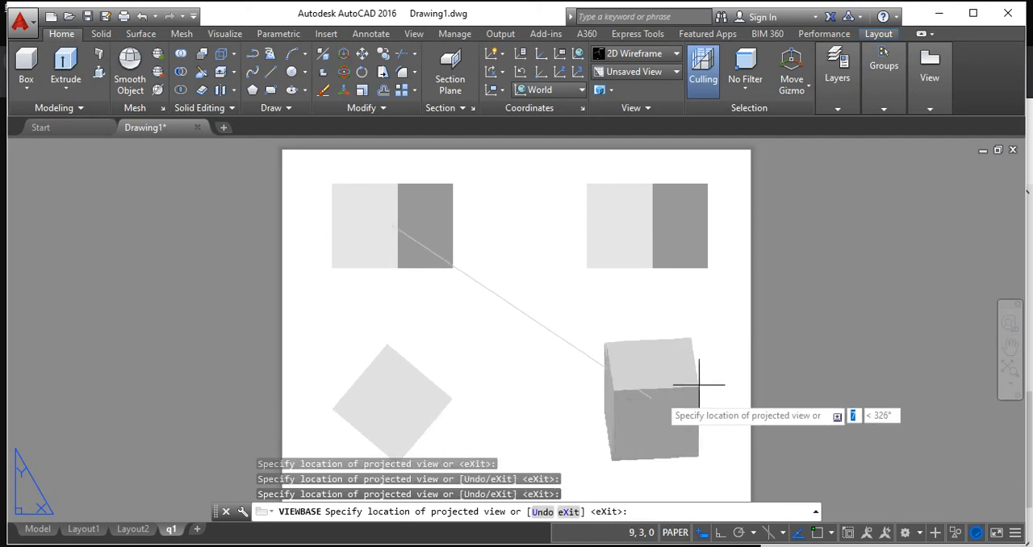
{"action": "right_click", "coordinate": [817, 332]}
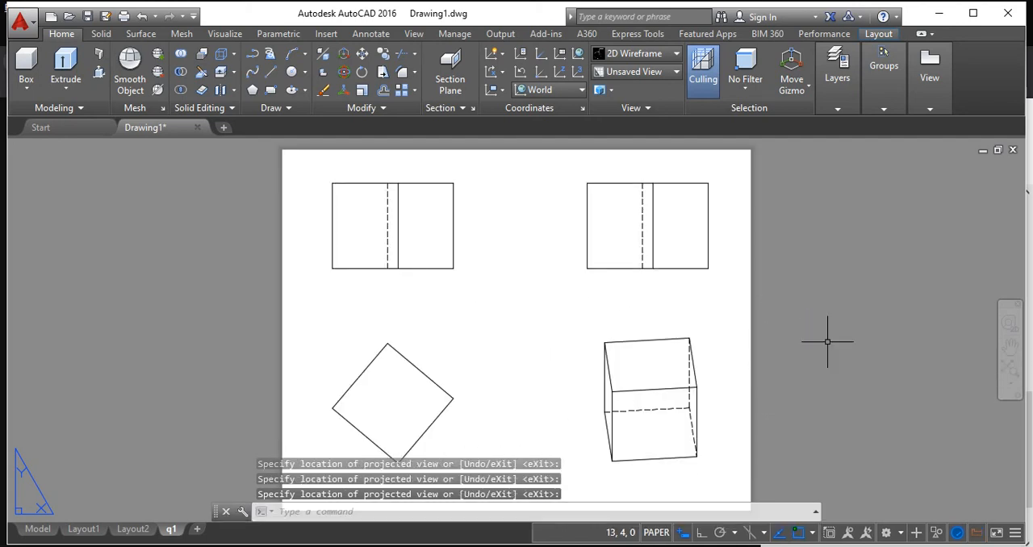
{"action": "scroll", "coordinate": [827, 341], "scroll_direction": "down", "scroll_amount": 2}
{"action": "scroll", "coordinate": [639, 355], "scroll_direction": "up", "scroll_amount": 2}
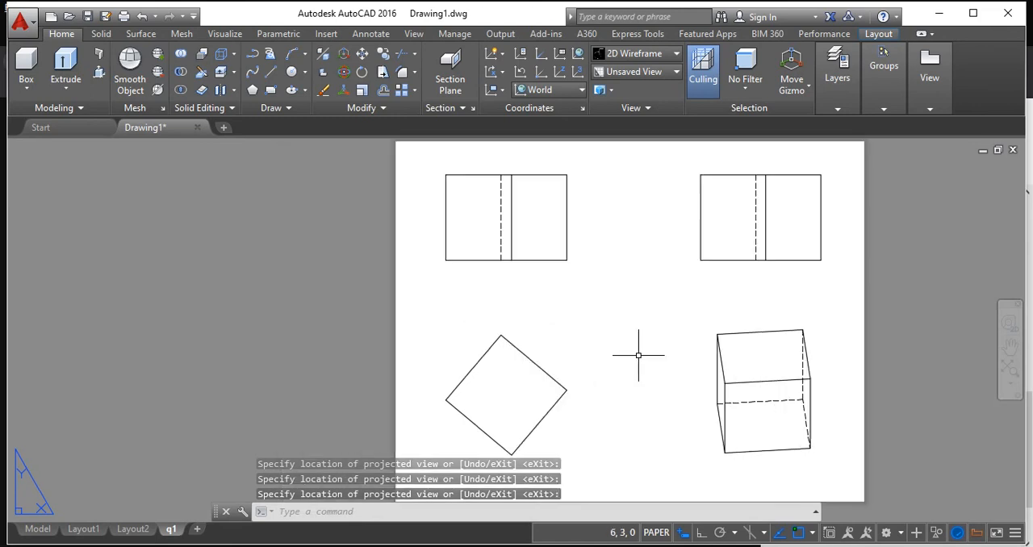
{"action": "middle_click_drag", "start_coordinate": [632, 358], "coordinate": [478, 310]}
{"action": "middle_click_drag", "start_coordinate": [404, 351], "coordinate": [412, 439]}
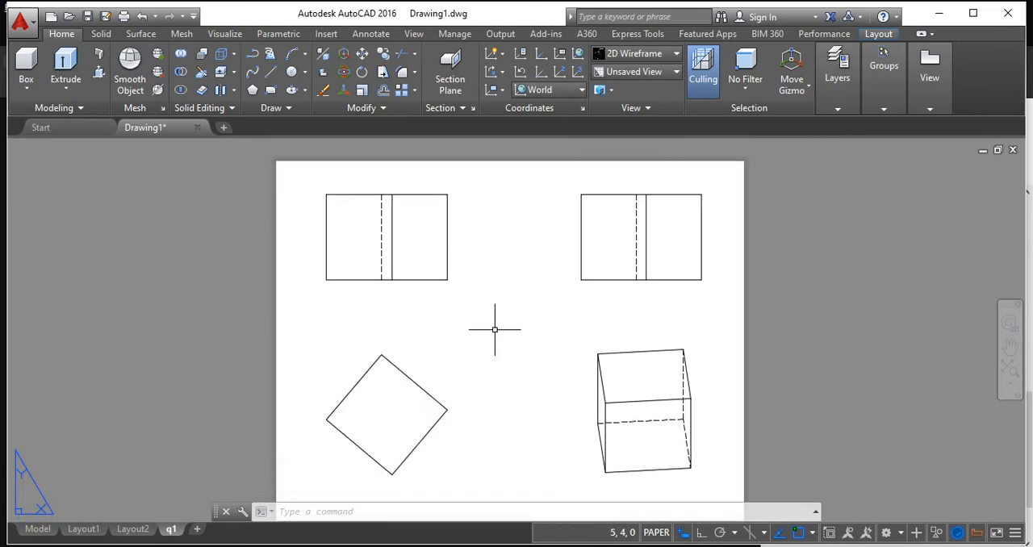
{"action": "middle_click_drag", "start_coordinate": [495, 329], "coordinate": [509, 281]}
Examine the Standard dimension style's text, line, arrow, fit and primary unit settings with DIMSTYLE.
{"action": "left_click", "coordinate": [431, 506]}
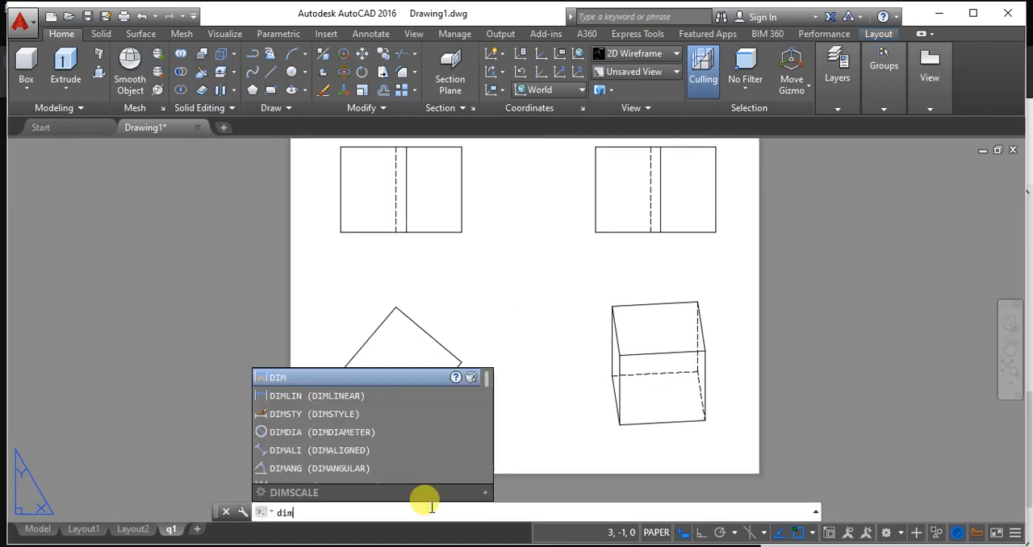
{"action": "type", "text": "sty"}
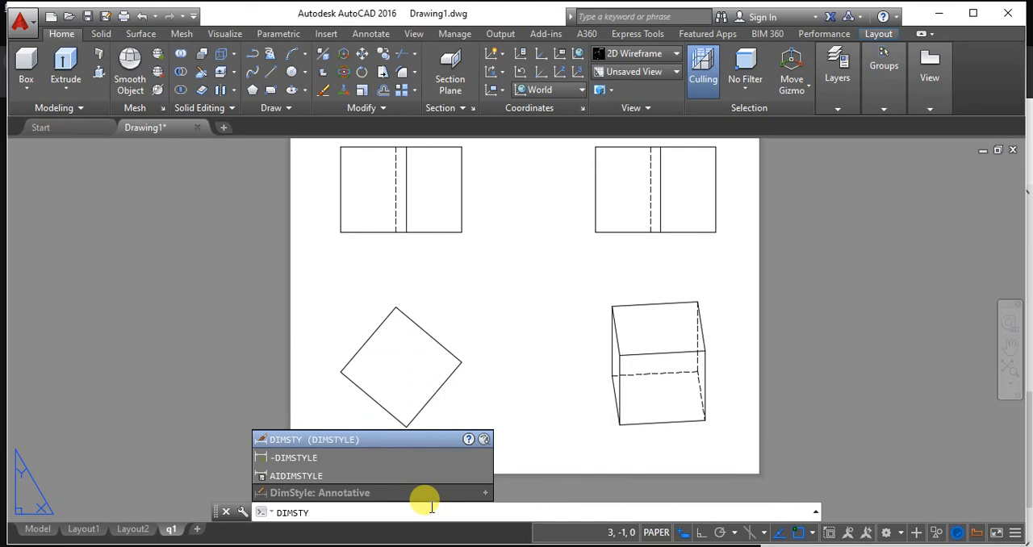
{"action": "key", "text": "Return"}
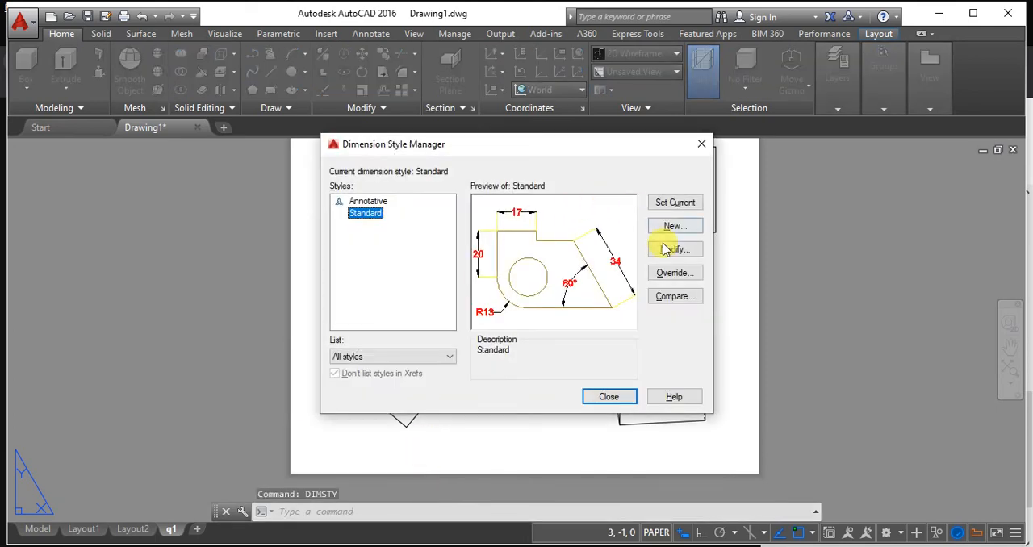
{"action": "left_click", "coordinate": [669, 249]}
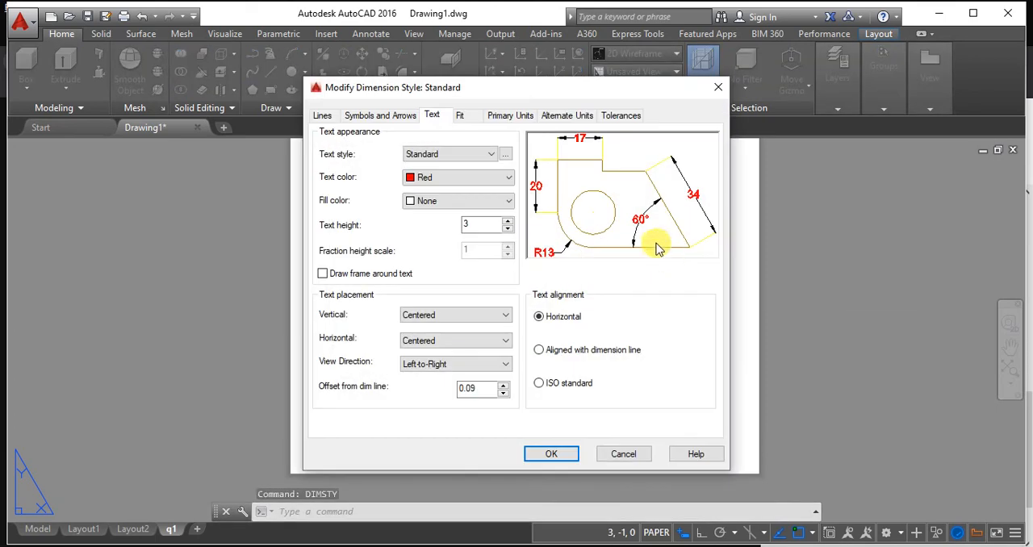
{"action": "left_click", "coordinate": [381, 117]}
{"action": "left_click", "coordinate": [331, 118]}
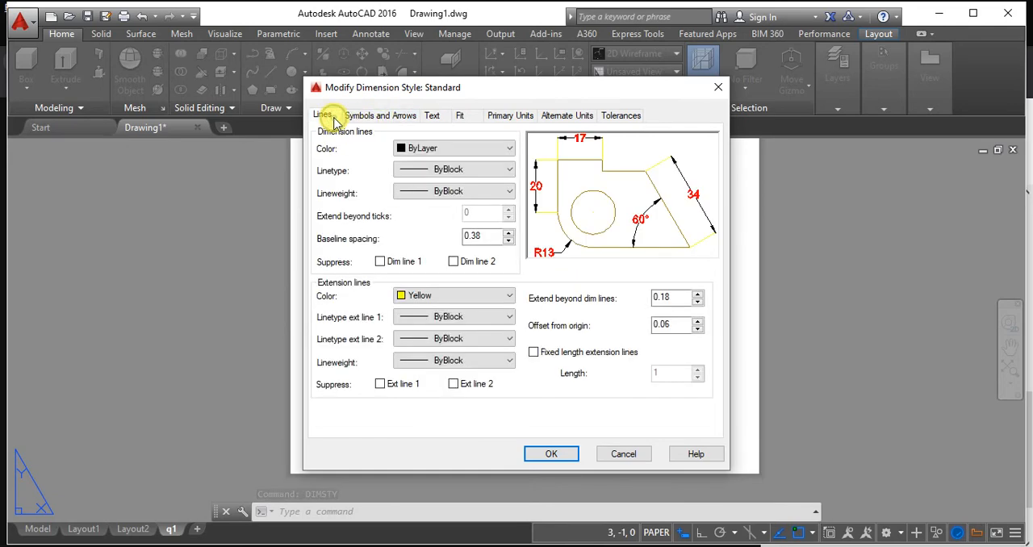
{"action": "left_click", "coordinate": [459, 115]}
{"action": "left_click", "coordinate": [510, 116]}
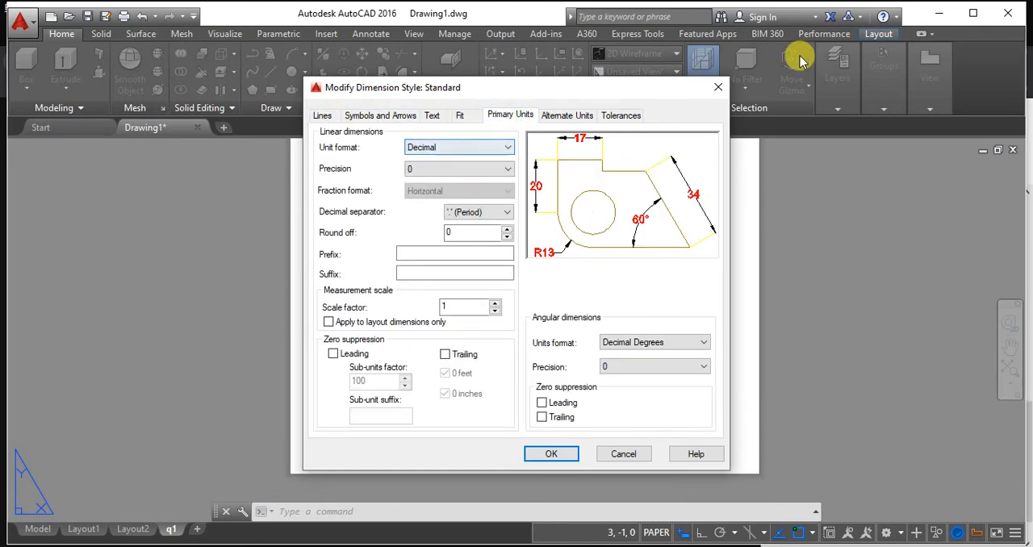
{"action": "left_click", "coordinate": [717, 86]}
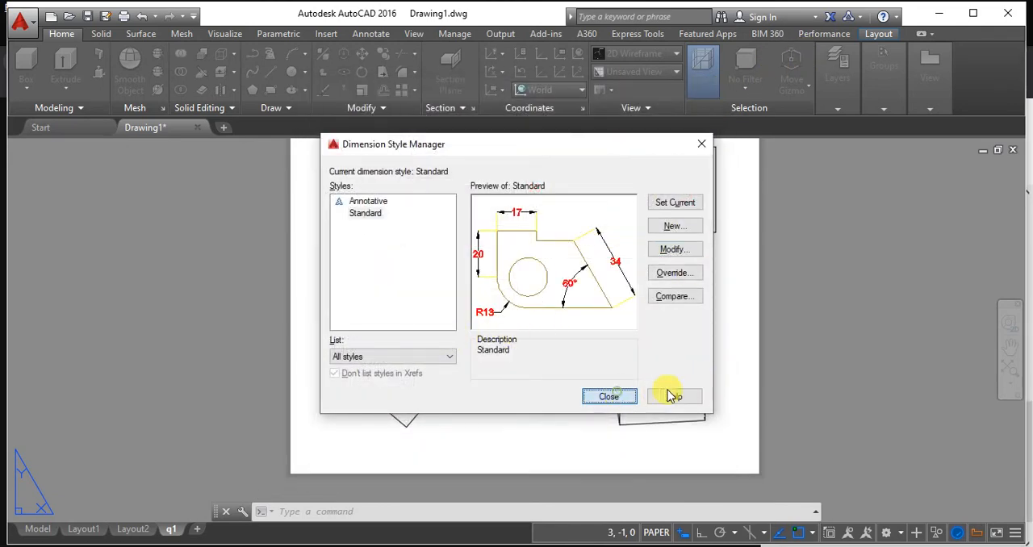
{"action": "left_click", "coordinate": [633, 396]}
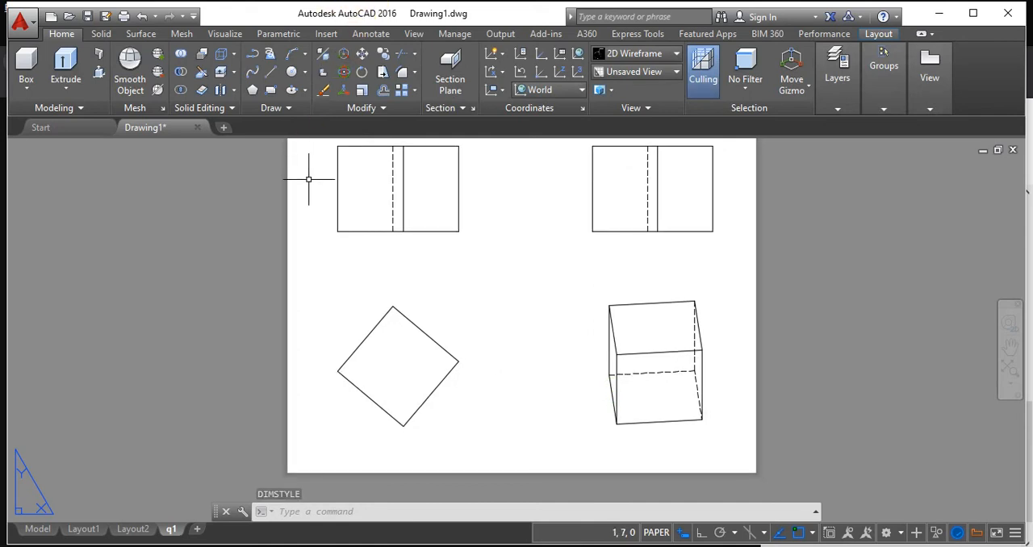
Draw a vertical reference line at 90° upward from the leftmost corner of the rotated square in the top view.
{"action": "left_click", "coordinate": [271, 77]}
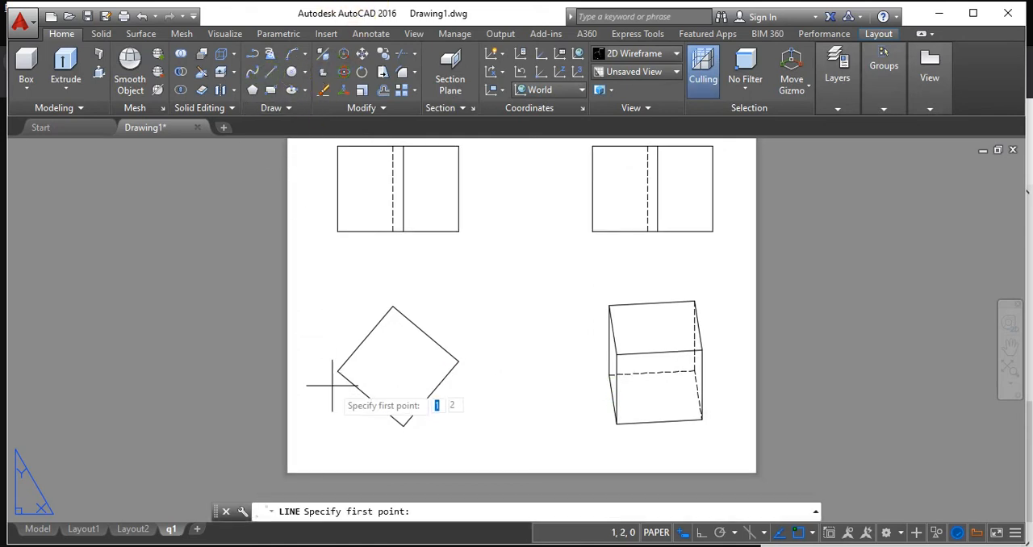
{"action": "left_click", "coordinate": [337, 371]}
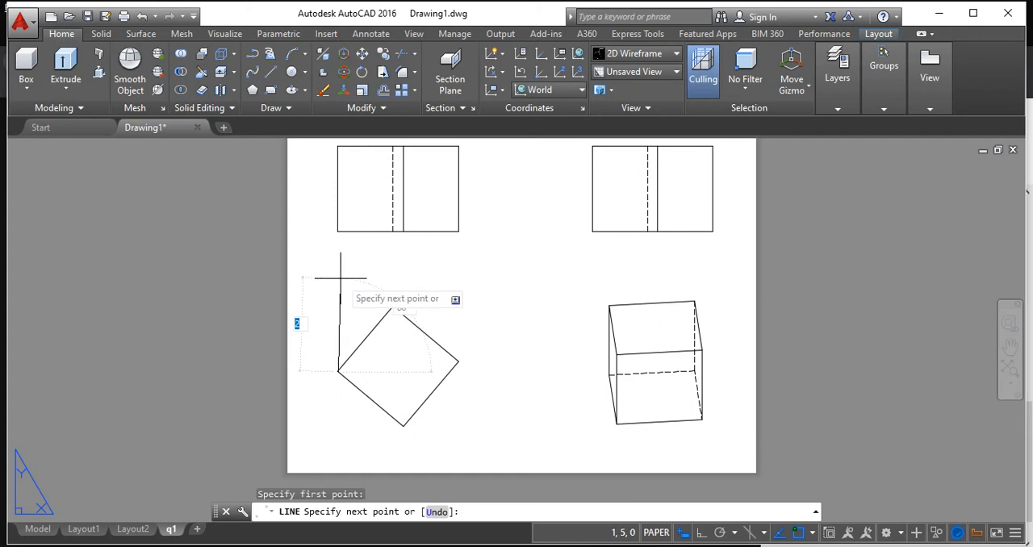
{"action": "key", "text": "Tab"}
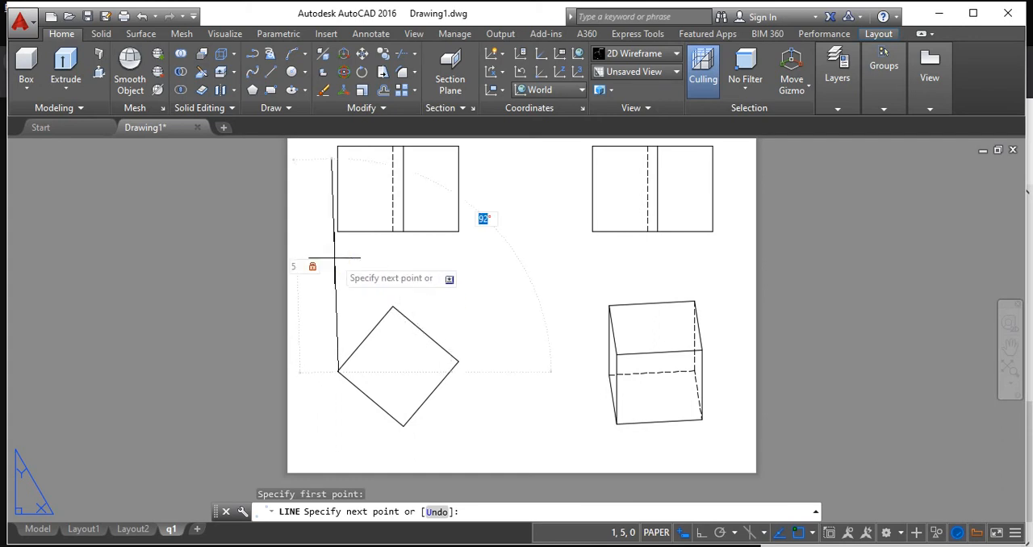
{"action": "type", "text": "90"}
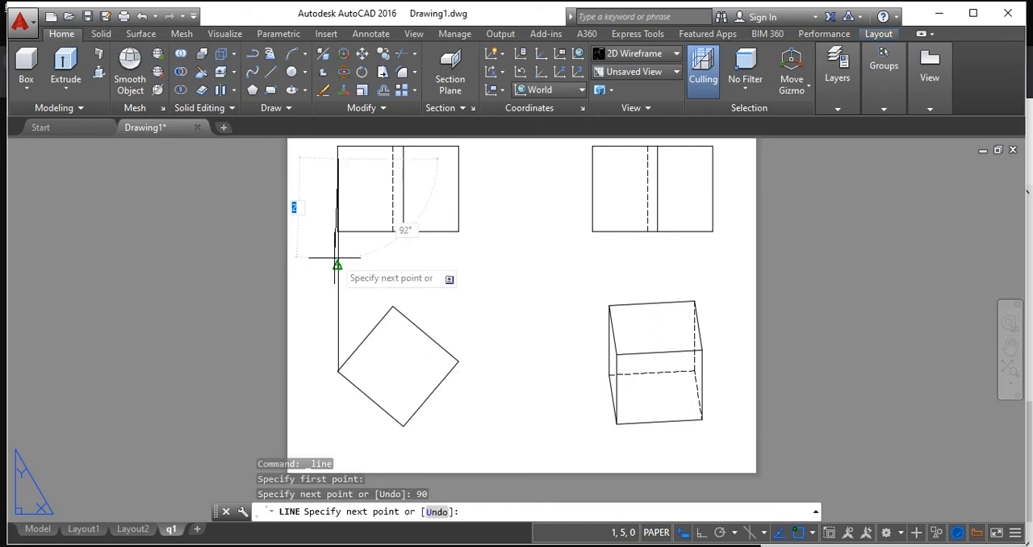
{"action": "key", "text": "Return"}
{"action": "key", "text": "Escape"}
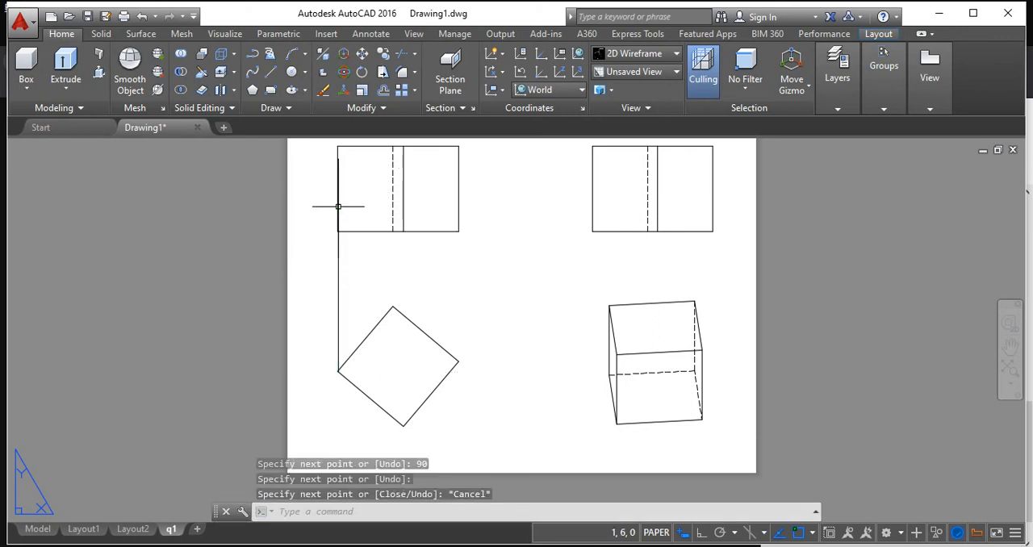
Shorten the vertical reference line from its upper end to about 2 units above the square's leftmost corner.
{"action": "left_click", "coordinate": [338, 259]}
{"action": "left_click", "coordinate": [338, 159]}
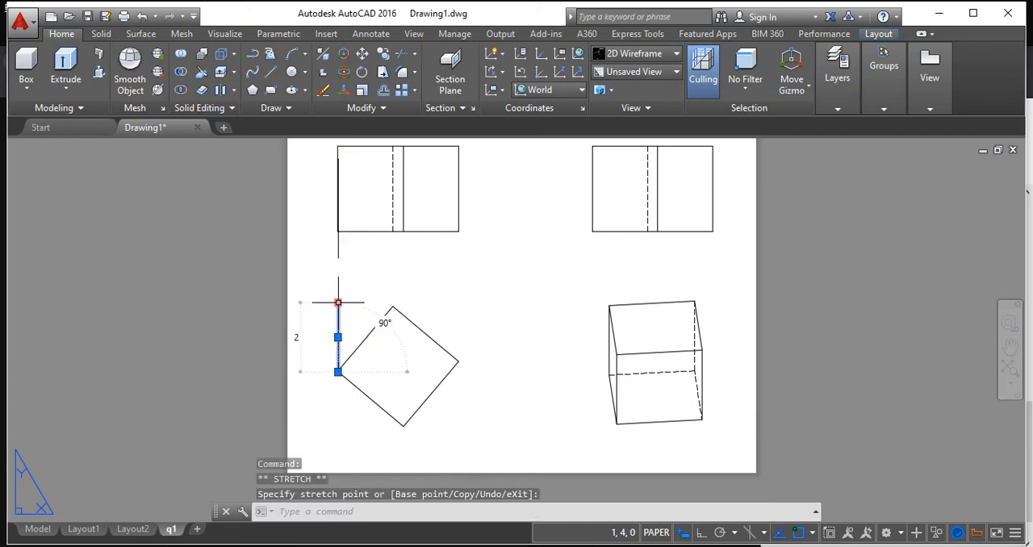
{"action": "key", "text": "Escape"}
Try to add an angular dimension between the vertical reference line and the adjacent edge of the rotated square.
{"action": "scroll", "coordinate": [338, 299], "scroll_direction": "up", "scroll_amount": 2}
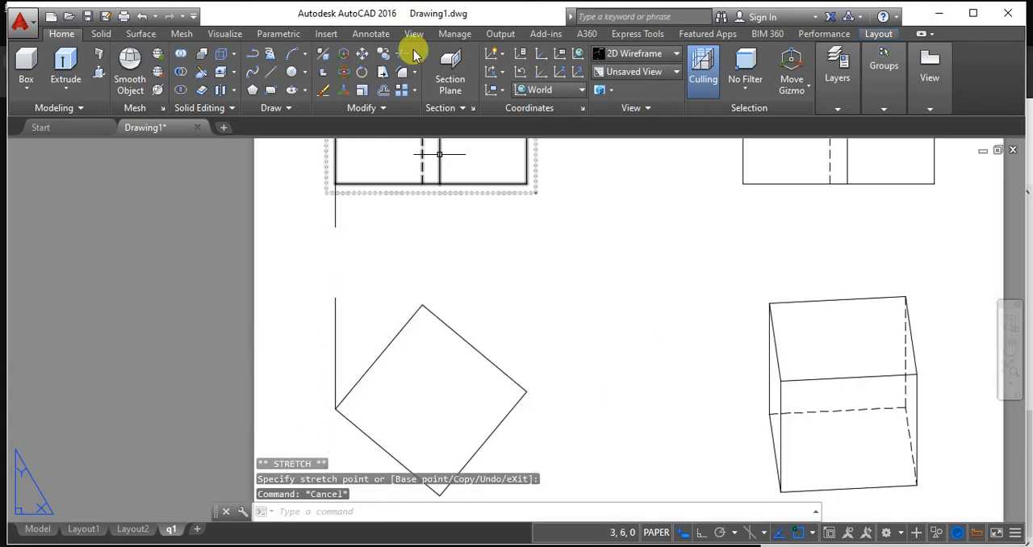
{"action": "left_click", "coordinate": [363, 33]}
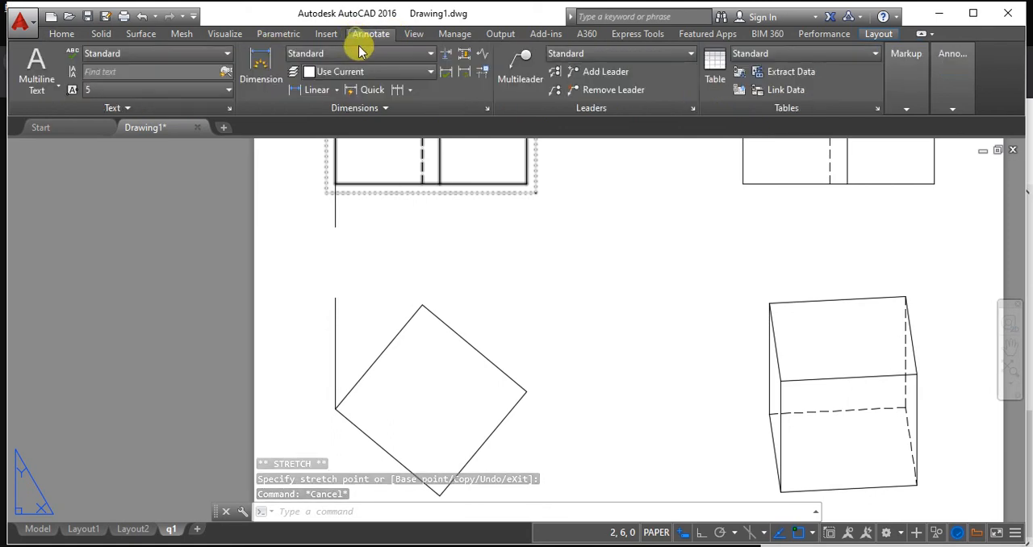
{"action": "left_click", "coordinate": [336, 89]}
{"action": "left_click", "coordinate": [337, 173]}
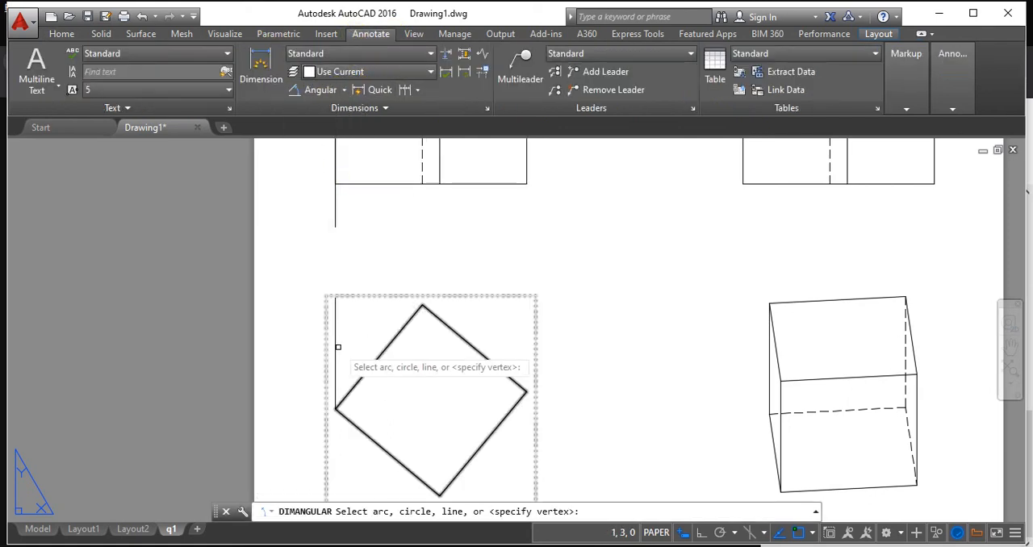
{"action": "left_click", "coordinate": [336, 387]}
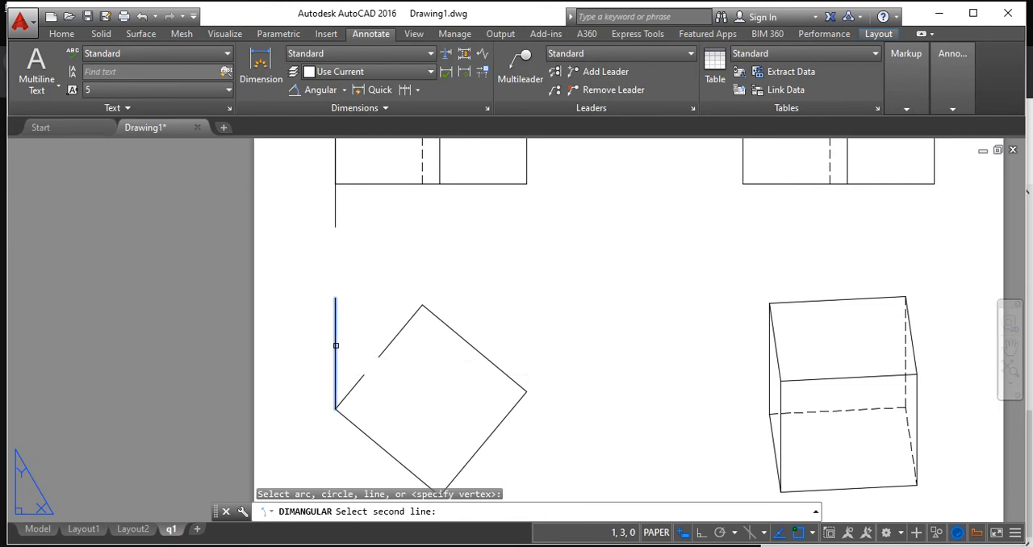
{"action": "left_click", "coordinate": [361, 372]}
{"action": "scroll", "coordinate": [310, 261], "scroll_direction": "down", "scroll_amount": 5}
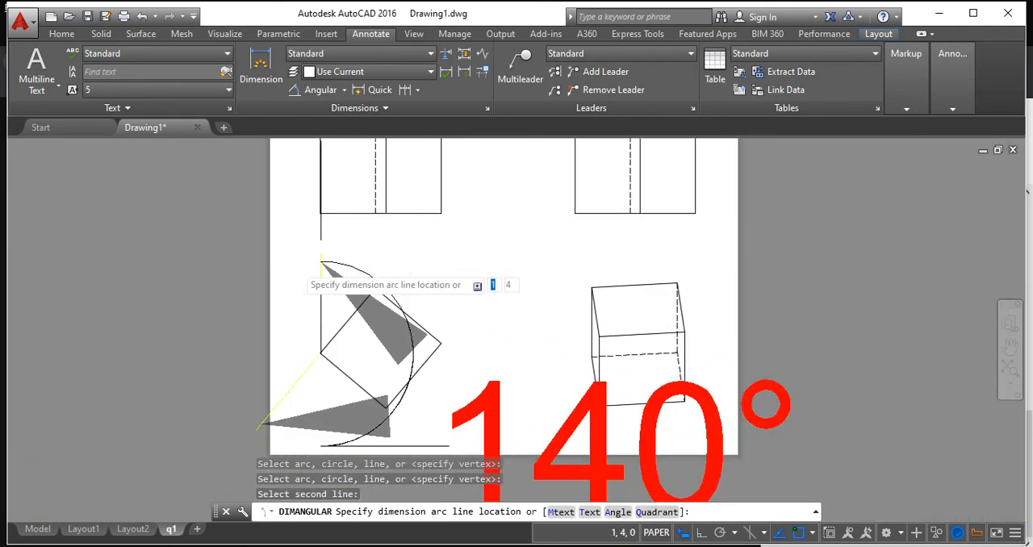
{"action": "key", "text": "Escape"}
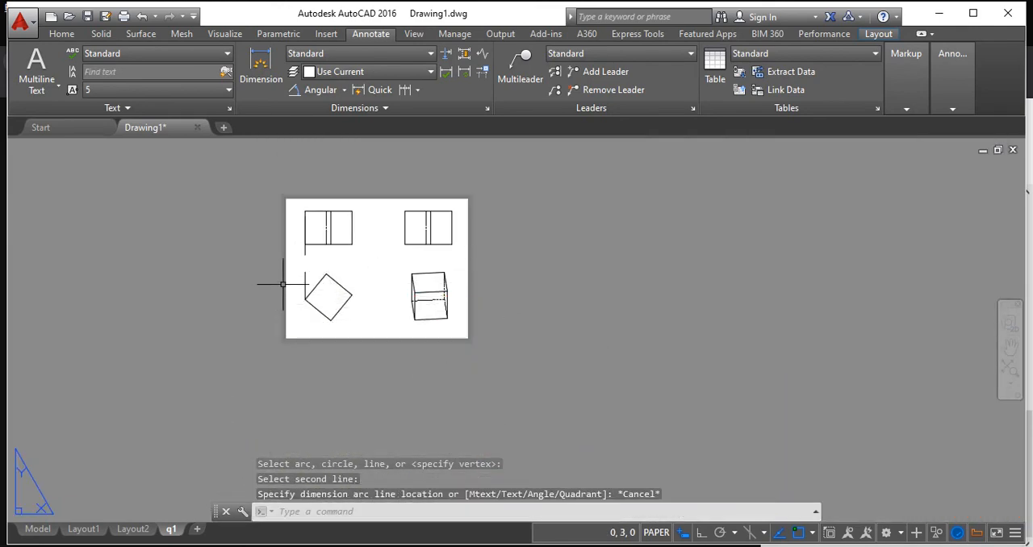
{"action": "scroll", "coordinate": [334, 284], "scroll_direction": "up", "scroll_amount": 2}
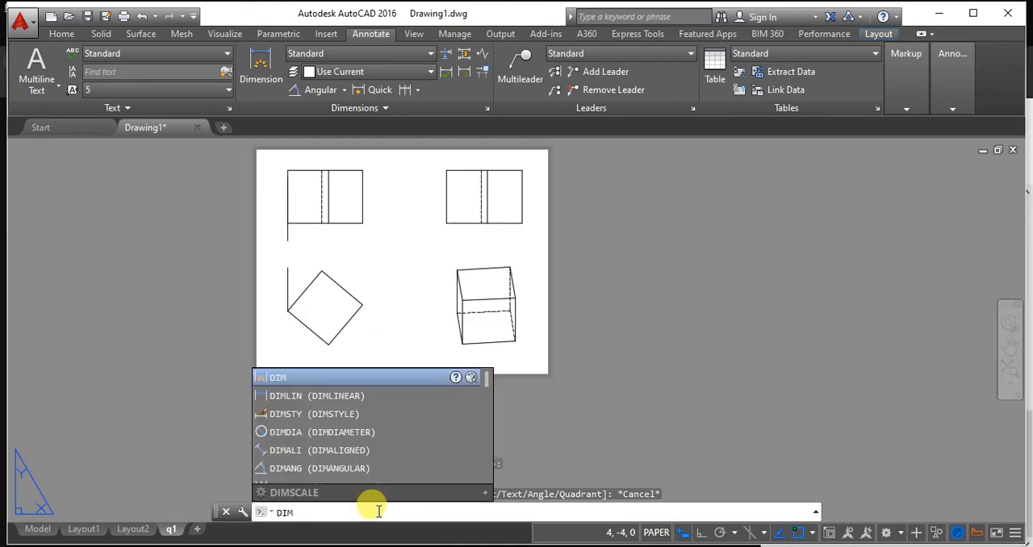
{"action": "key", "text": "Down"}
{"action": "key", "text": "Down"}
{"action": "key", "text": "Return"}
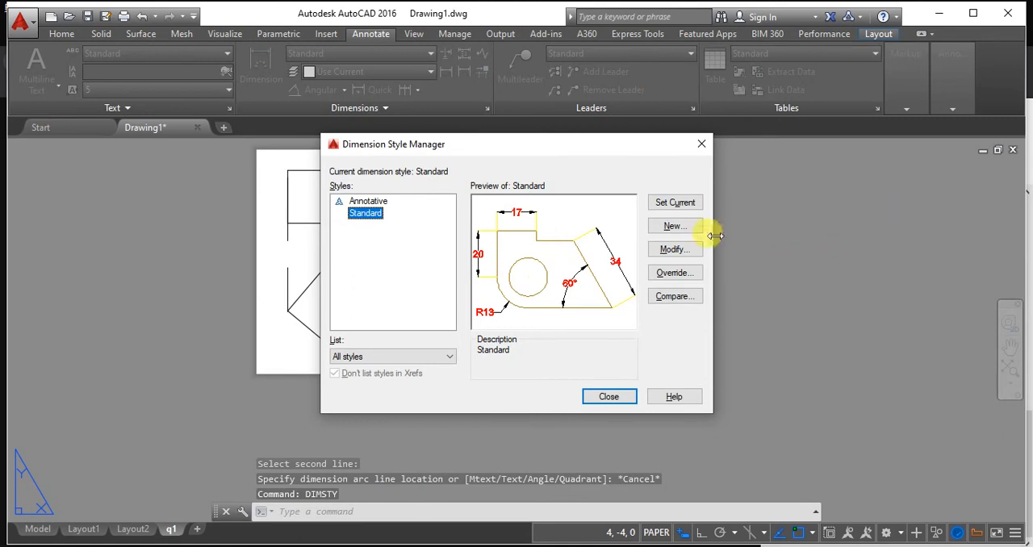
{"action": "left_click", "coordinate": [589, 393]}
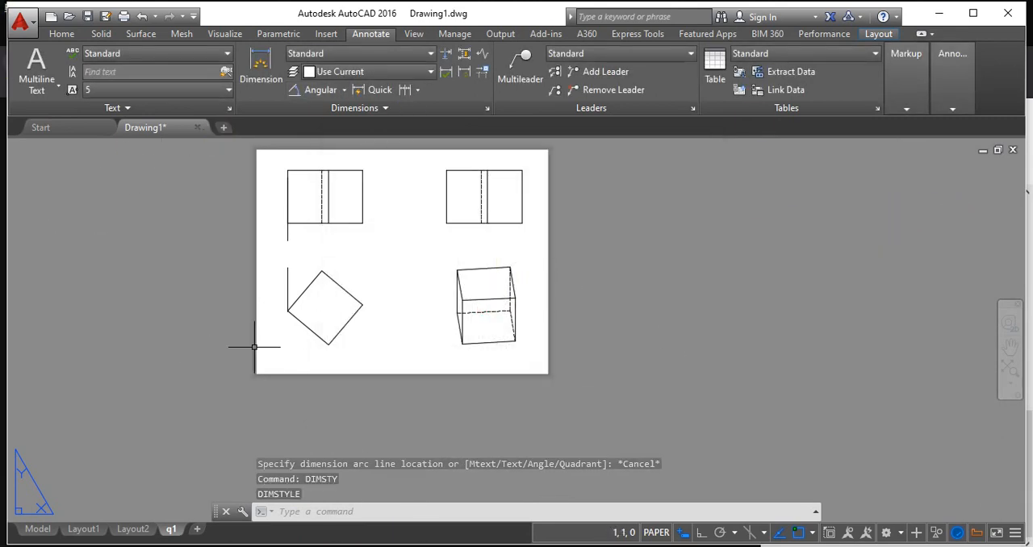
{"action": "middle_click_drag", "start_coordinate": [287, 185], "coordinate": [392, 287]}
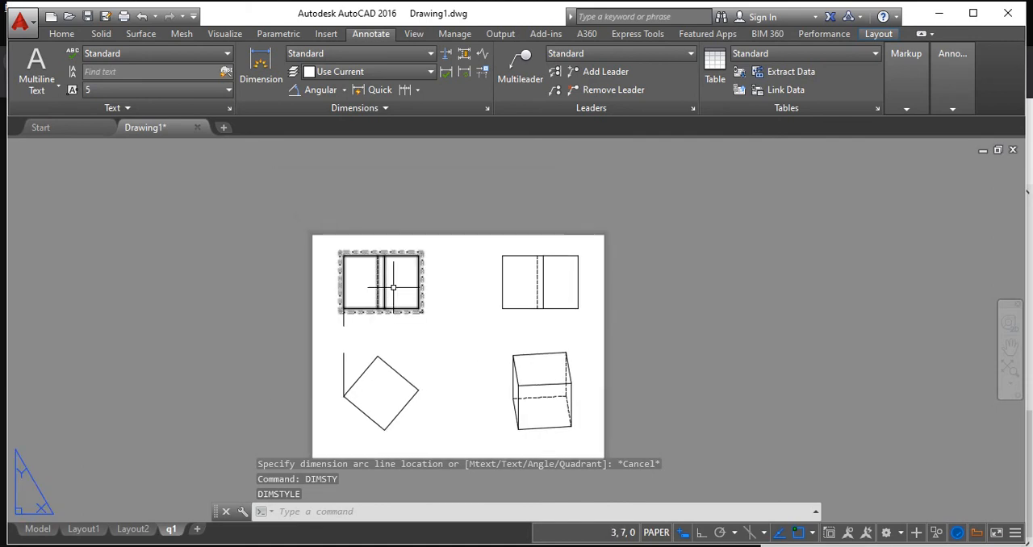
{"action": "key", "text": "Escape"}
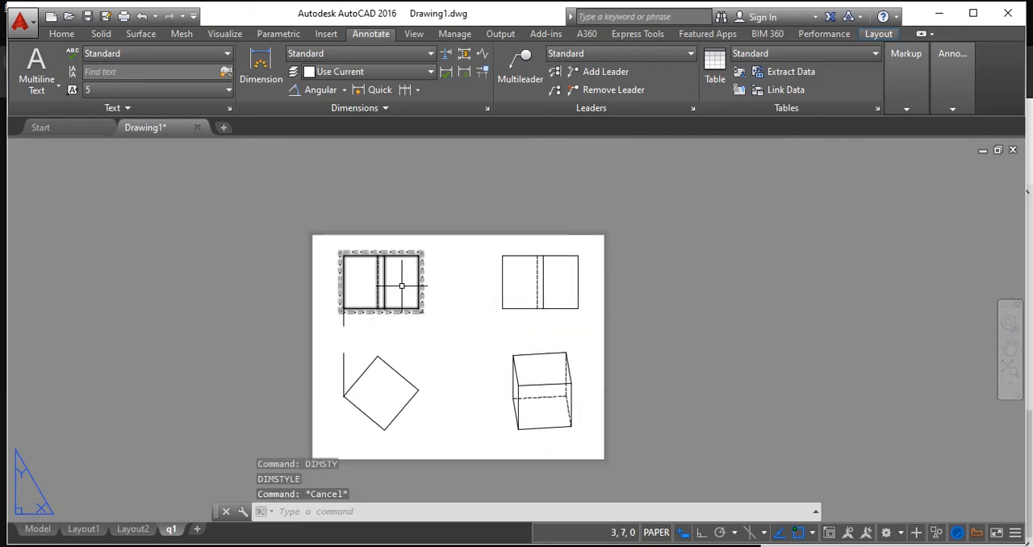
{"action": "key", "text": "Escape"}
Modify the Standard dimension style with DIMSTYLE, setting its text height to 0.3.
{"action": "scroll", "coordinate": [384, 331], "scroll_direction": "up", "scroll_amount": 2}
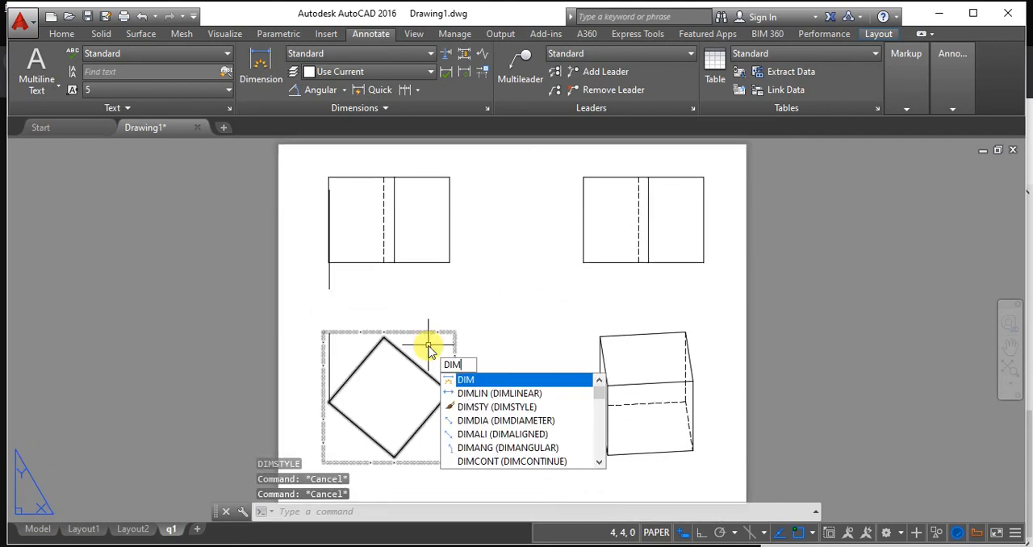
{"action": "key", "text": "Down"}
{"action": "key", "text": "Down"}
{"action": "key", "text": "Return"}
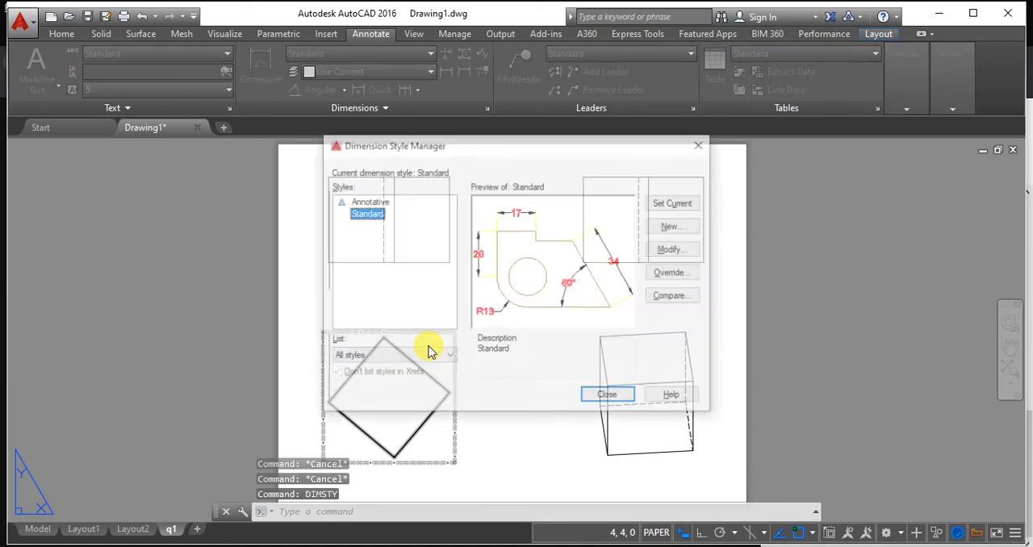
{"action": "left_click", "coordinate": [666, 254]}
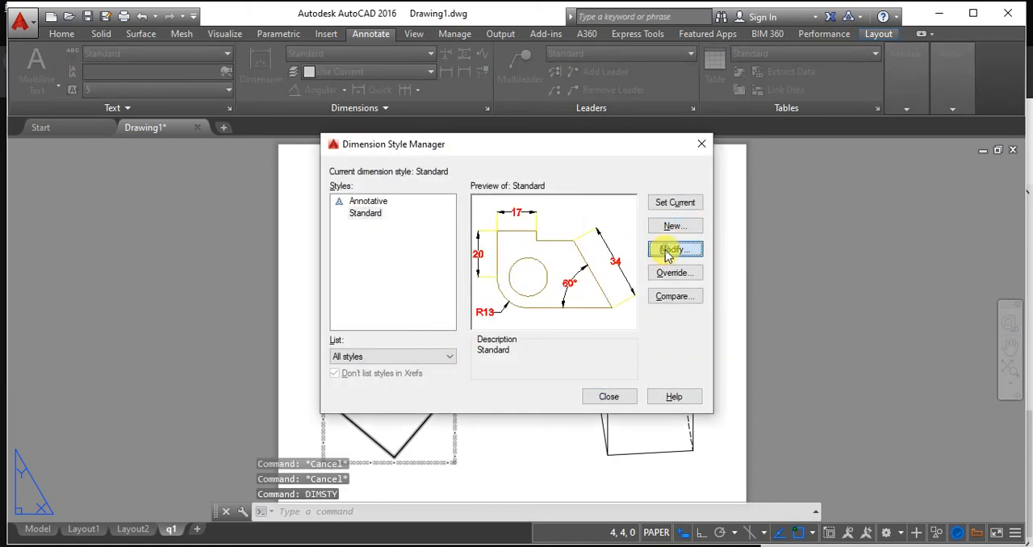
{"action": "double_click", "coordinate": [483, 225]}
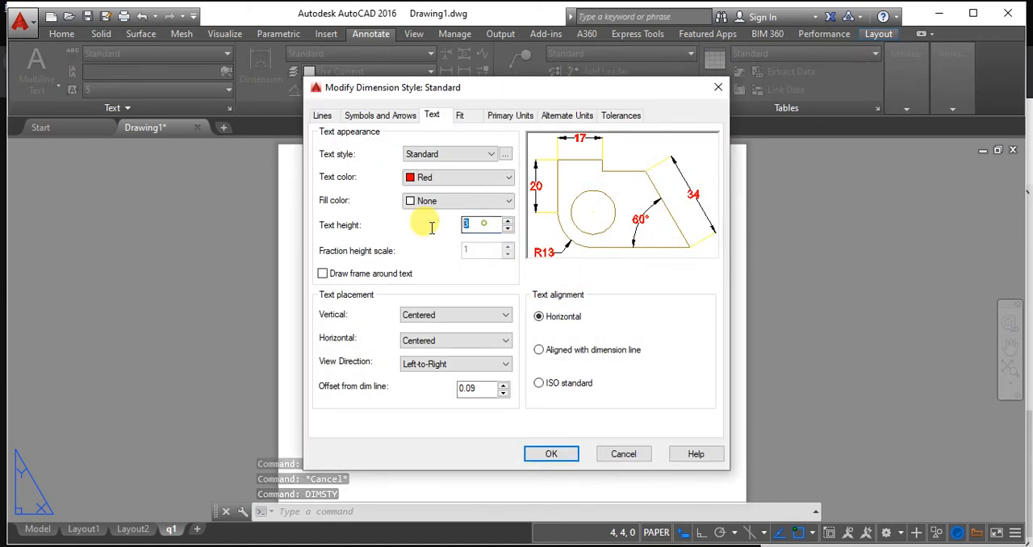
{"action": "type", "text": "0.3"}
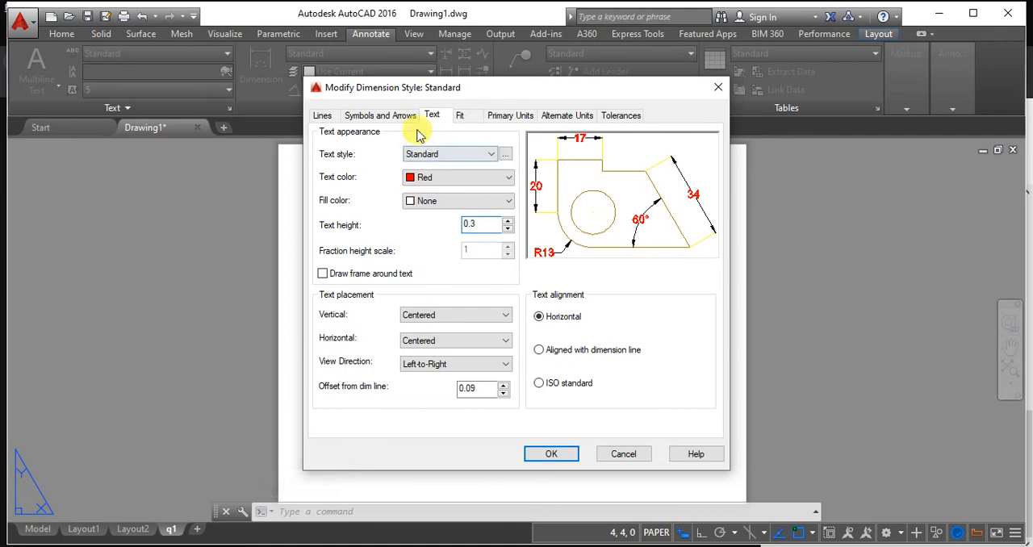
Set the Standard dimension style's arrow size to 0.3 and make the style current.
{"action": "left_click", "coordinate": [322, 115]}
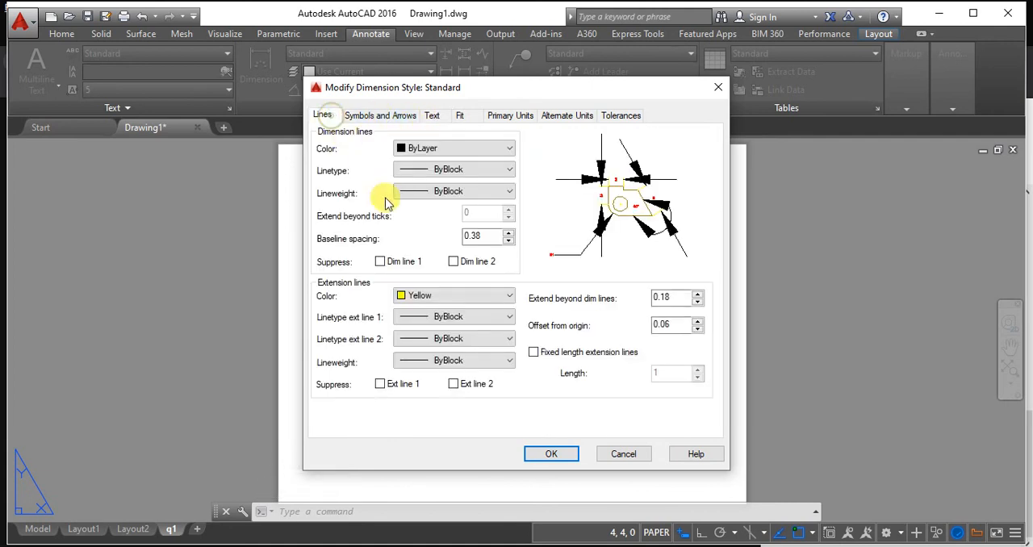
{"action": "double_click", "coordinate": [476, 234]}
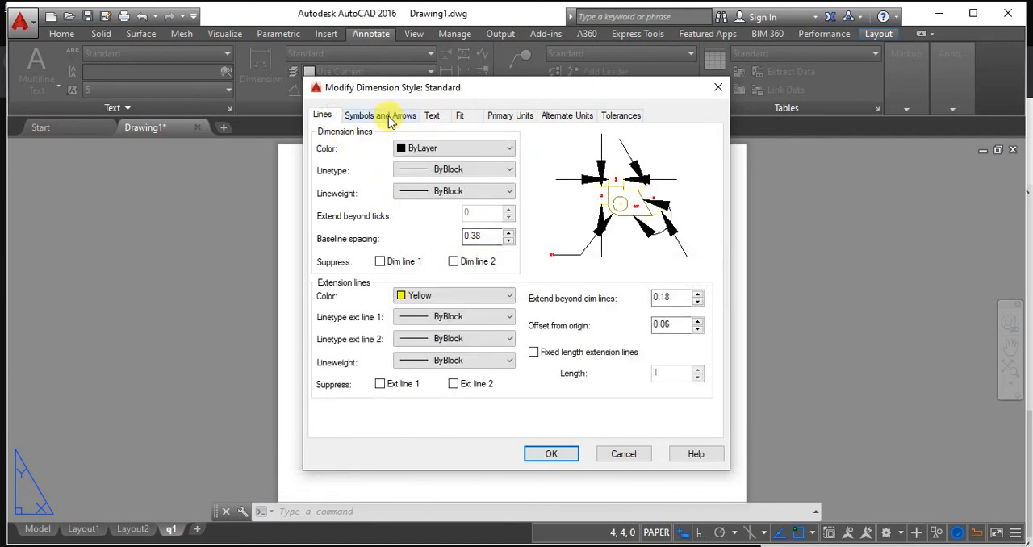
{"action": "left_click", "coordinate": [386, 116]}
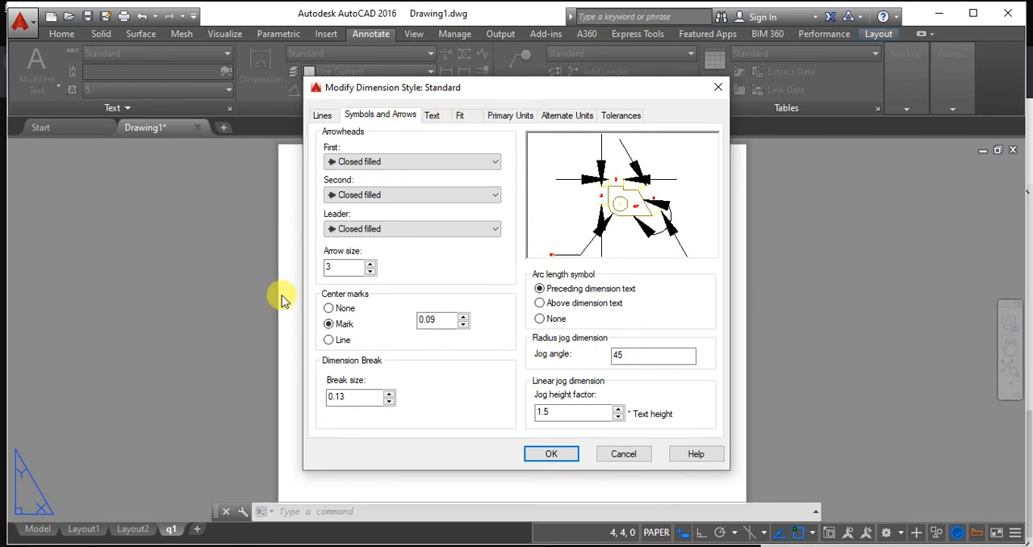
{"action": "double_click", "coordinate": [332, 266]}
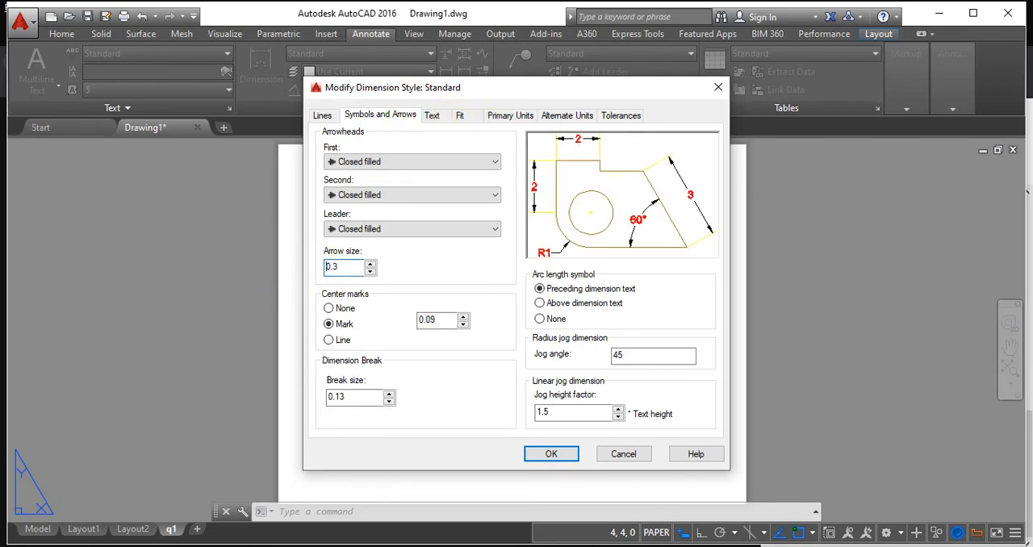
{"action": "left_click", "coordinate": [557, 454]}
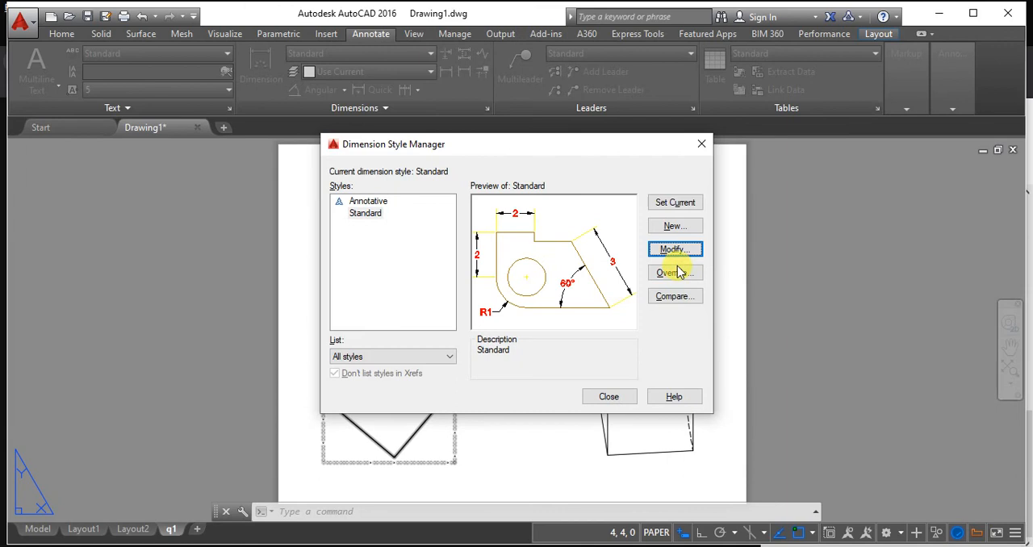
{"action": "left_click", "coordinate": [674, 203]}
{"action": "left_click", "coordinate": [603, 398]}
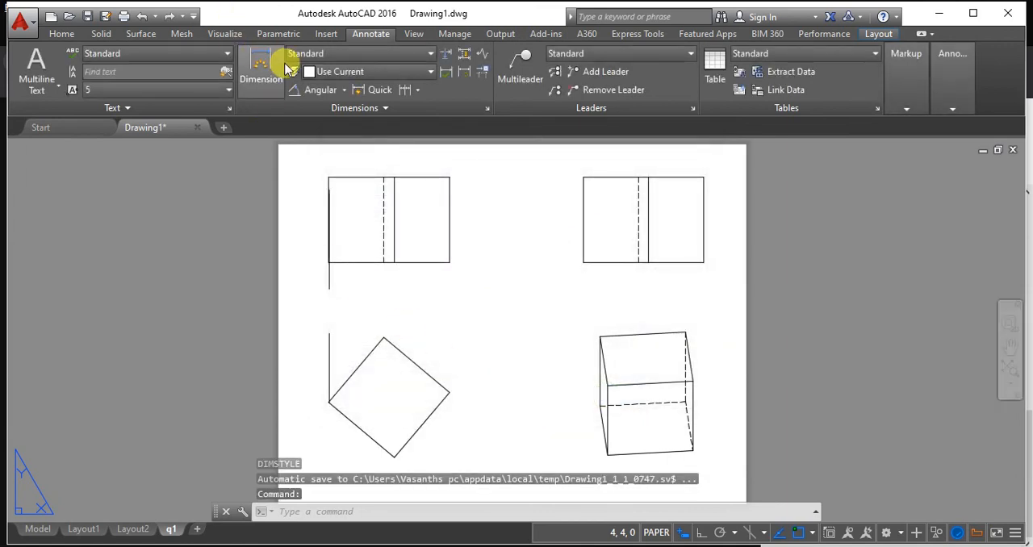
Add an angular dimension between the vertical reference line and the adjacent upper-left edge of the rotated square in the top view.
{"action": "left_click", "coordinate": [313, 89]}
{"action": "left_click", "coordinate": [329, 363]}
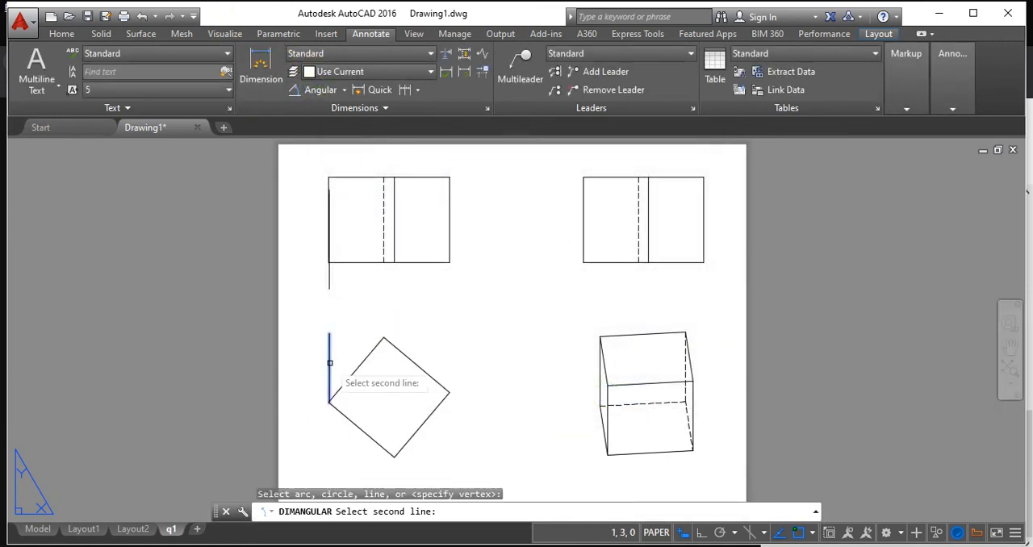
{"action": "left_click", "coordinate": [355, 372]}
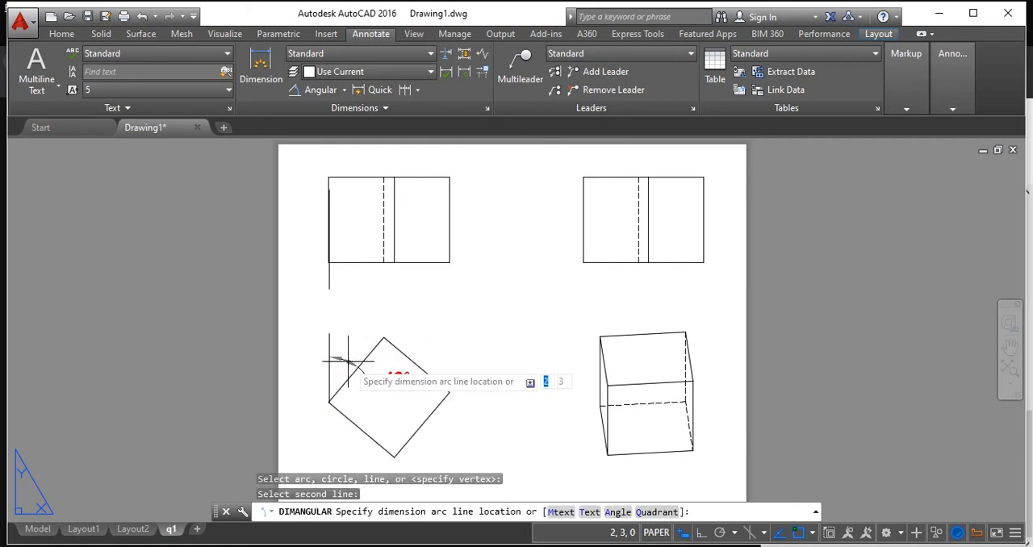
{"action": "left_click", "coordinate": [342, 355]}
{"action": "middle_click_drag", "start_coordinate": [369, 378], "coordinate": [407, 326]}
{"action": "middle_click_drag", "start_coordinate": [495, 332], "coordinate": [436, 337]}
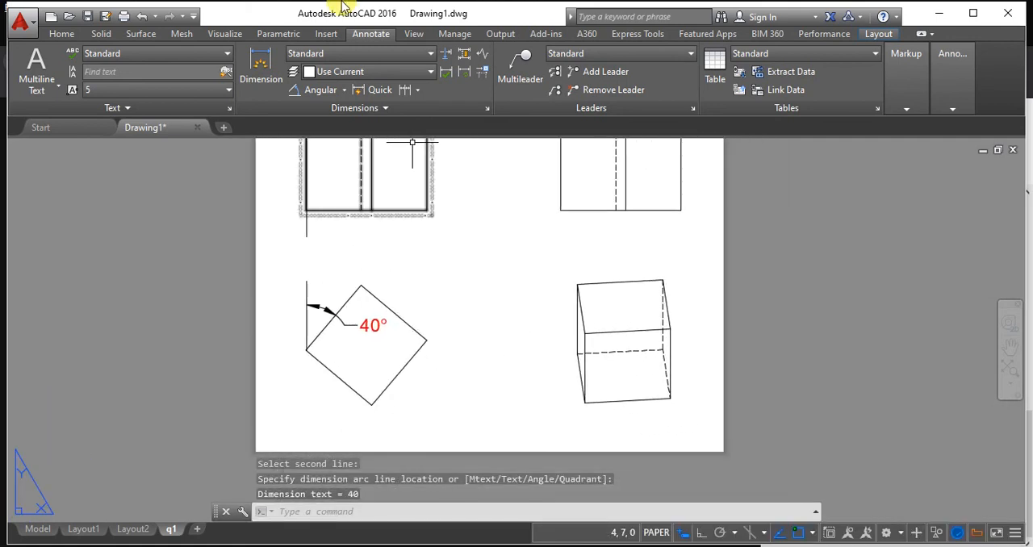
Add an aligned dimension to the rotated square's upper-right edge, placed outside the square.
{"action": "left_click", "coordinate": [343, 90]}
{"action": "left_click", "coordinate": [352, 121]}
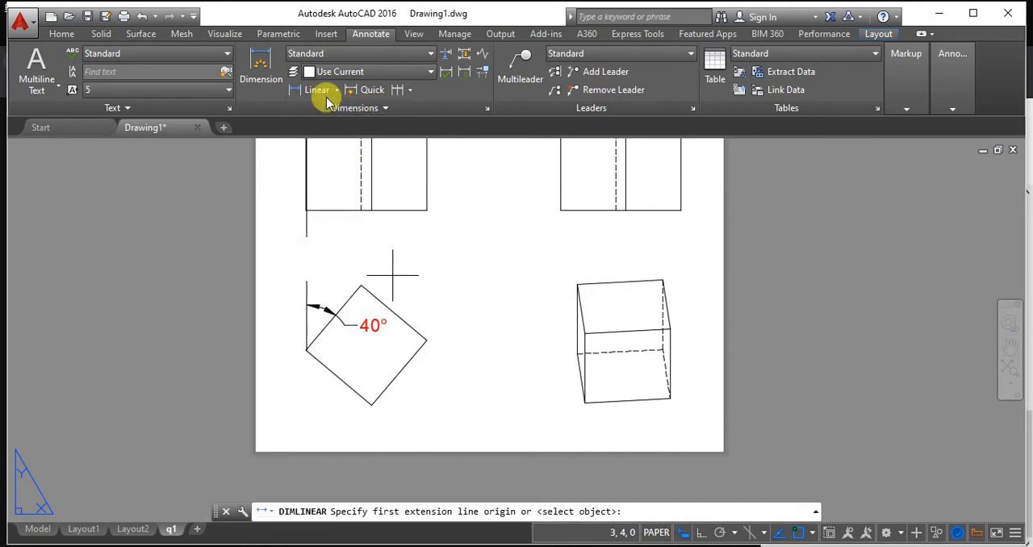
{"action": "left_click", "coordinate": [337, 90]}
{"action": "left_click", "coordinate": [331, 144]}
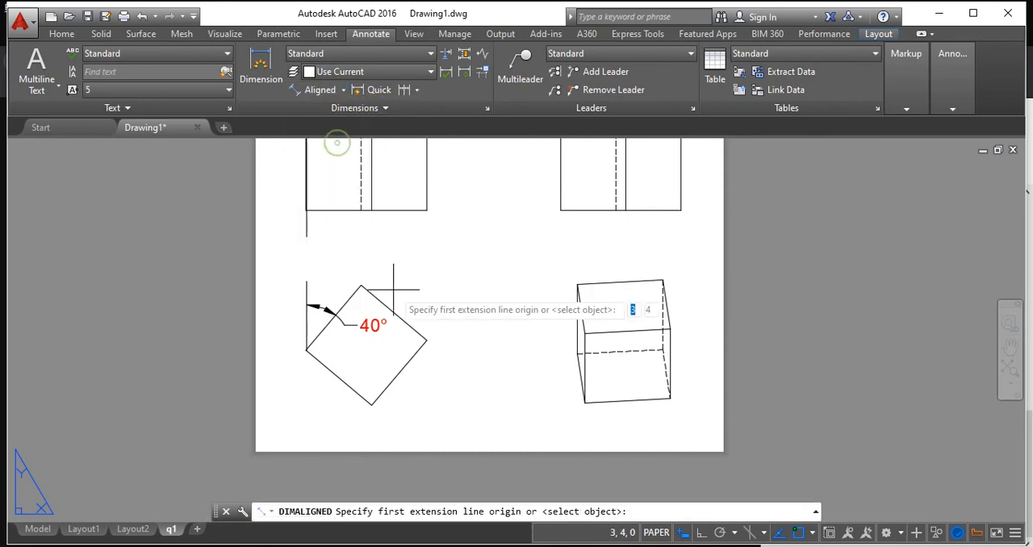
{"action": "left_click", "coordinate": [360, 284]}
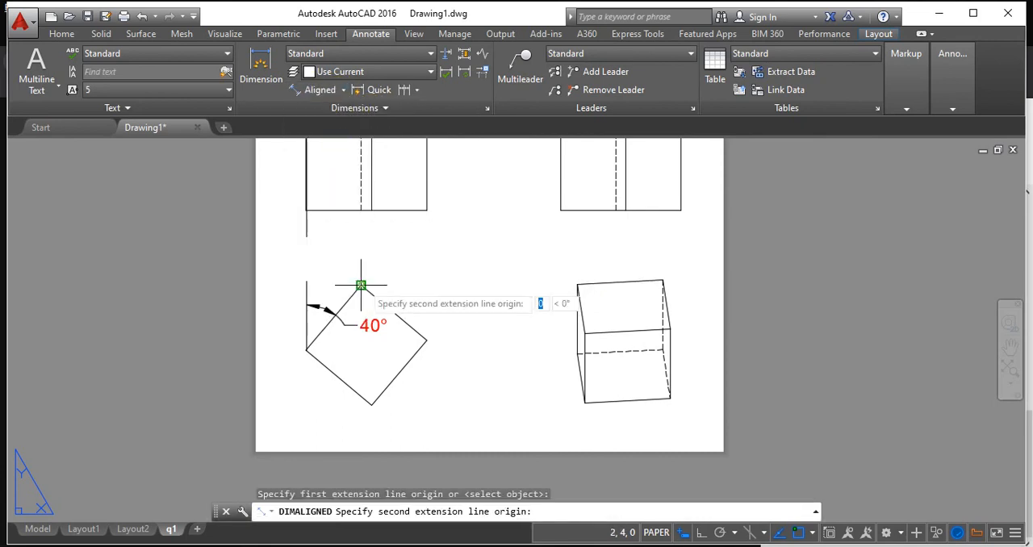
{"action": "left_click", "coordinate": [426, 341]}
{"action": "left_click", "coordinate": [445, 313]}
Add an aligned dimension to the rotated square's lower-right edge, placed outside the square.
{"action": "key", "text": "Return"}
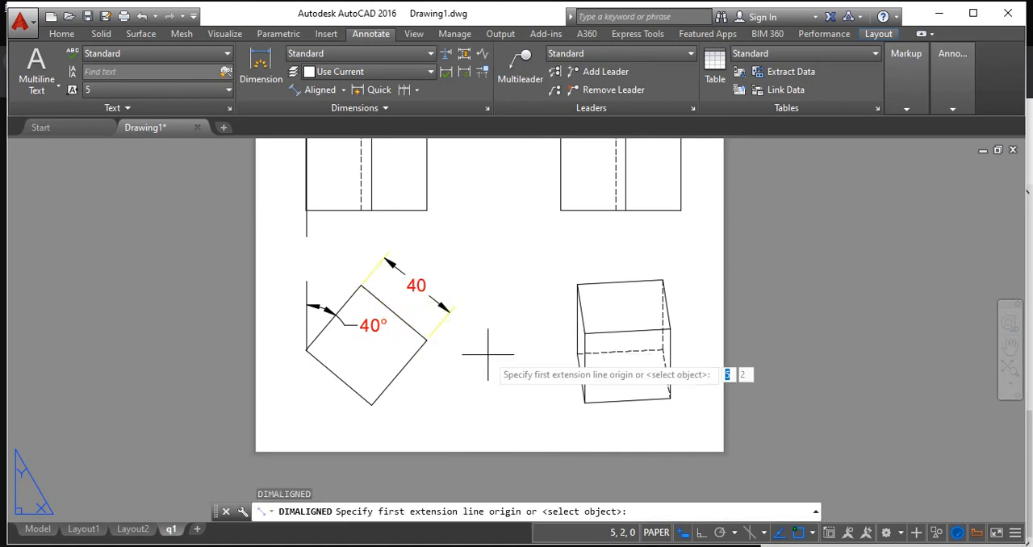
{"action": "left_click", "coordinate": [427, 340]}
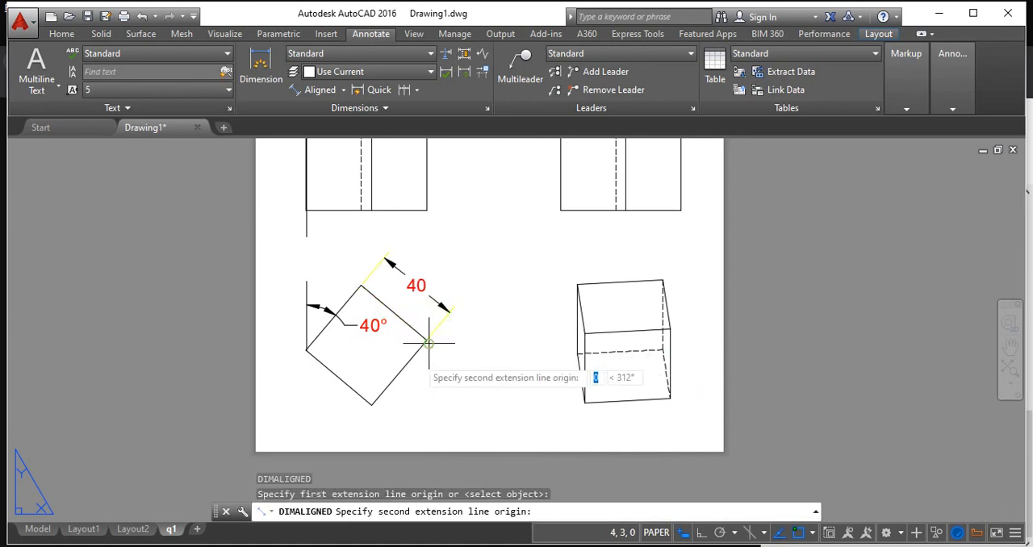
{"action": "left_click", "coordinate": [371, 402]}
{"action": "left_click", "coordinate": [428, 412]}
{"action": "middle_click_drag", "start_coordinate": [498, 341], "coordinate": [564, 356]}
{"action": "scroll", "coordinate": [557, 350], "scroll_direction": "down", "scroll_amount": 3}
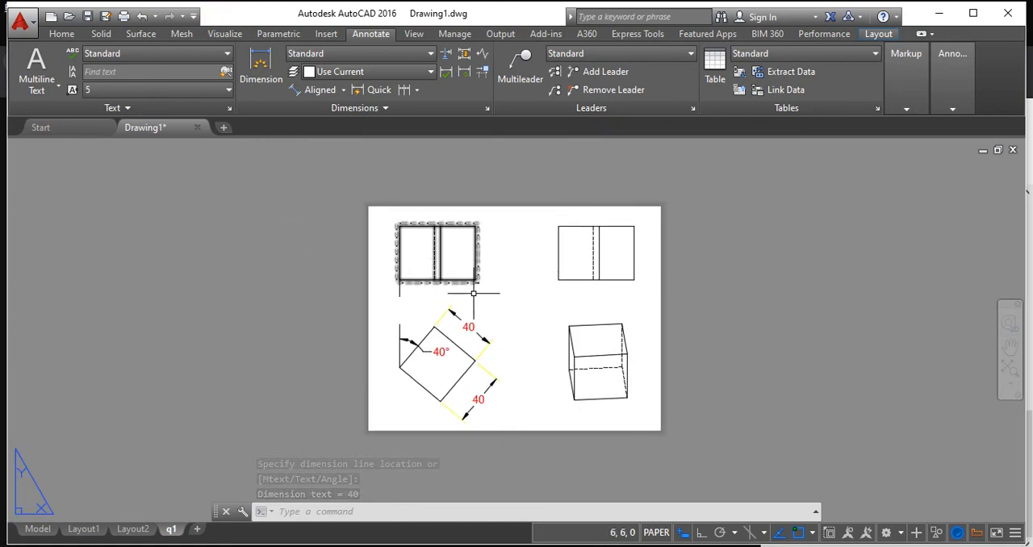
{"action": "scroll", "coordinate": [473, 293], "scroll_direction": "up", "scroll_amount": 2}
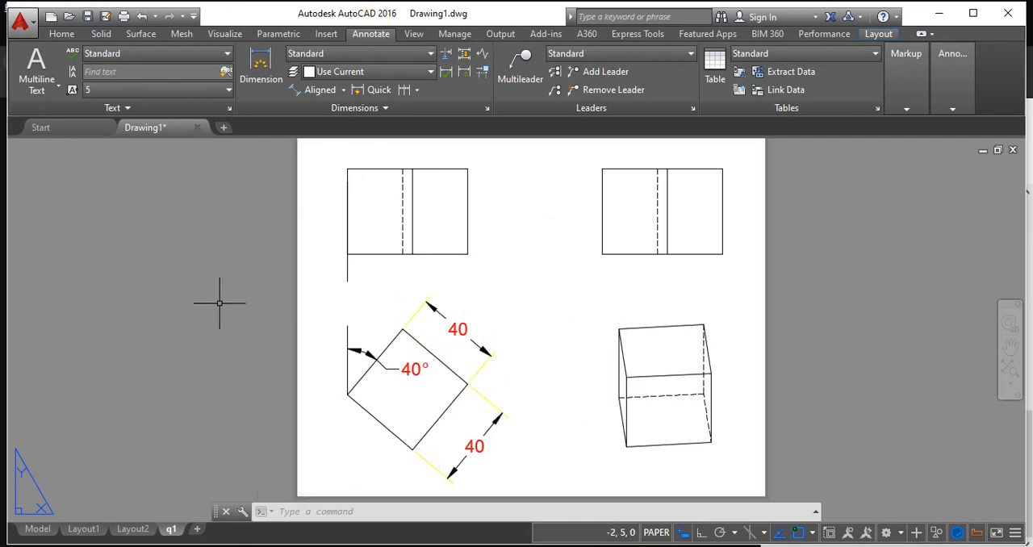
Switch from the q1 layout to model space with the solid cube.
{"action": "left_click", "coordinate": [37, 528]}
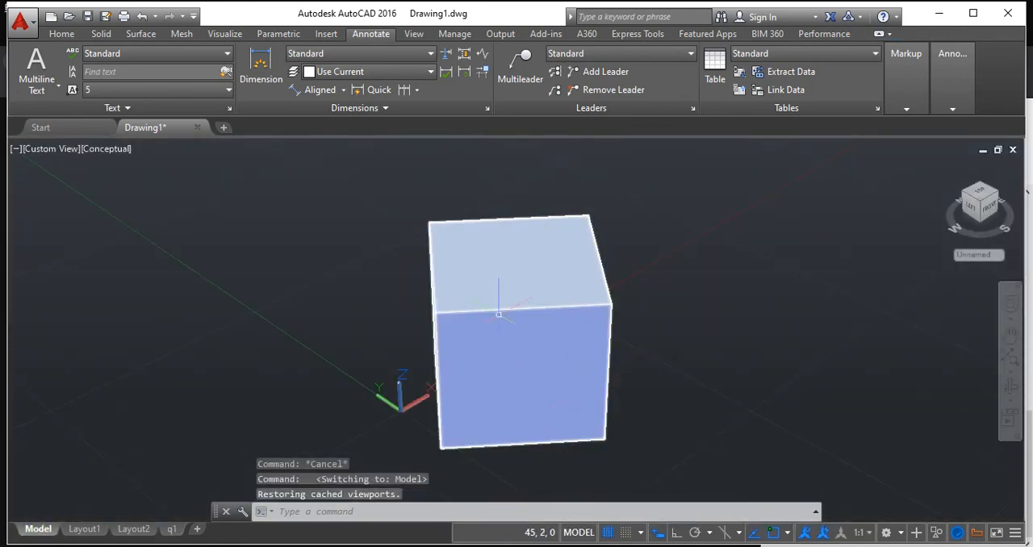
{"action": "left_click", "coordinate": [172, 529]}
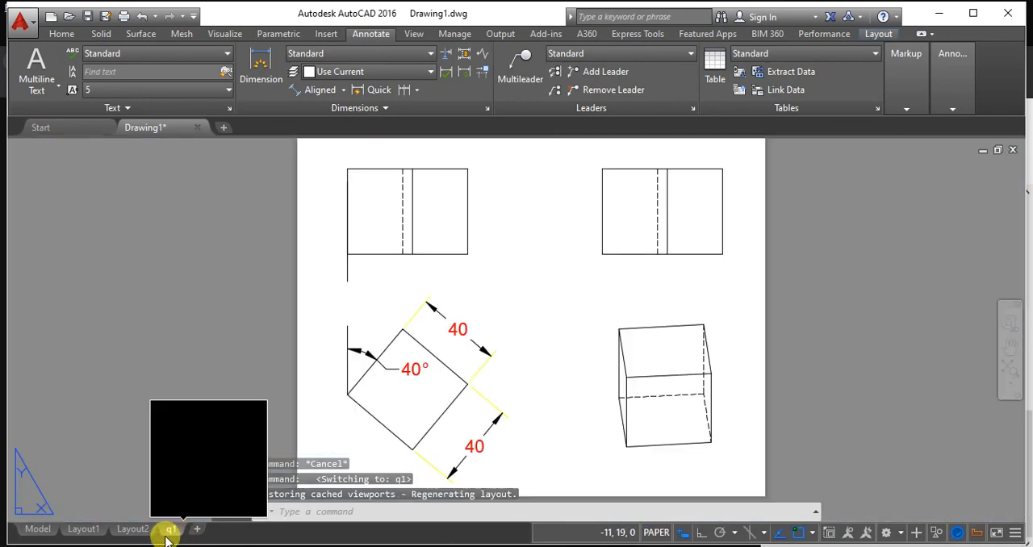
{"action": "left_click", "coordinate": [38, 529]}
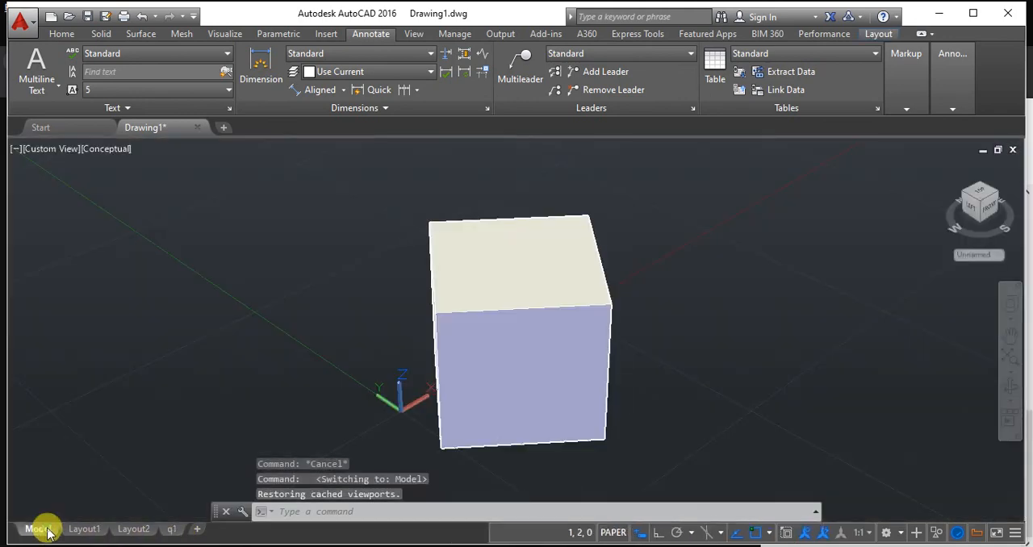
{"action": "left_click", "coordinate": [744, 350]}
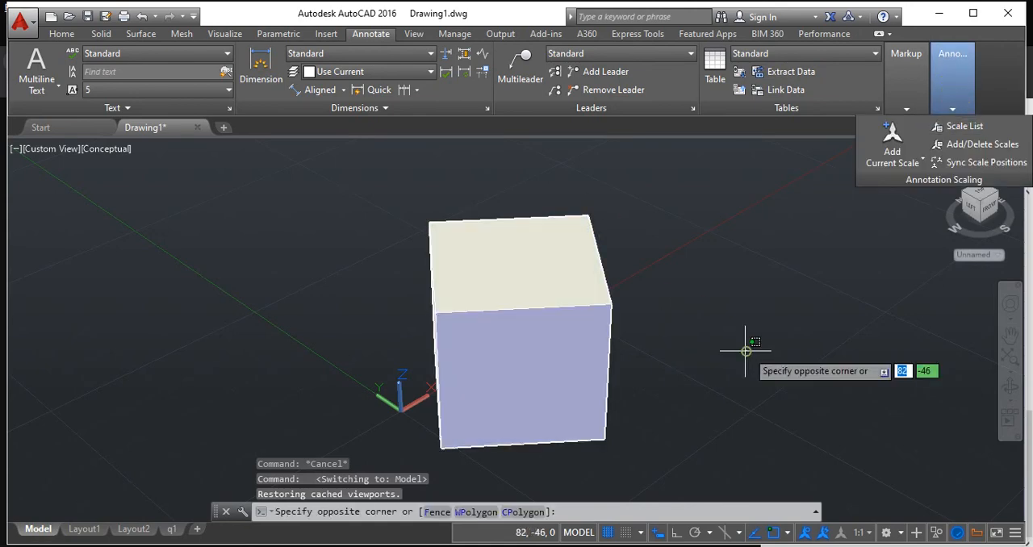
{"action": "key", "text": "Escape"}
{"action": "key", "text": "Return"}
{"action": "key", "text": "Escape"}
{"action": "key", "text": "Escape"}
{"action": "key", "text": "Escape"}
{"action": "left_click", "coordinate": [746, 350]}
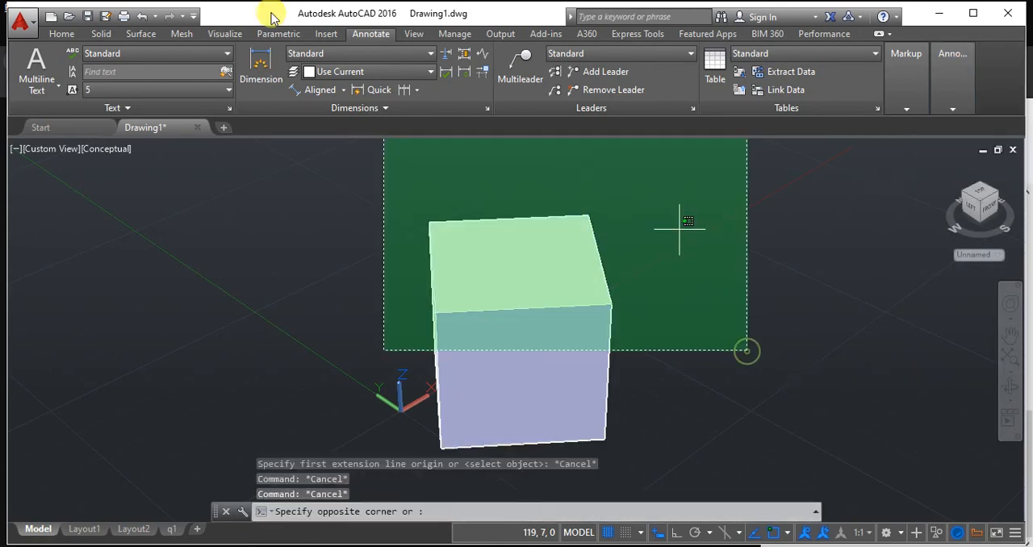
{"action": "key", "text": "Escape"}
Check the drafting standard with VIEWSTD and accept first angle as the projection type for new drawing views.
{"action": "left_click", "coordinate": [80, 34]}
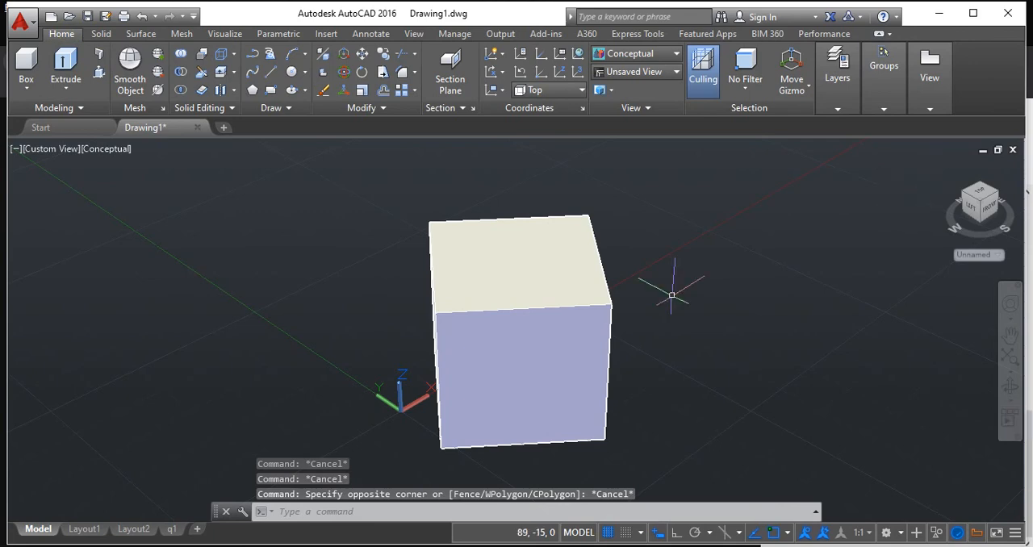
{"action": "left_click", "coordinate": [924, 103]}
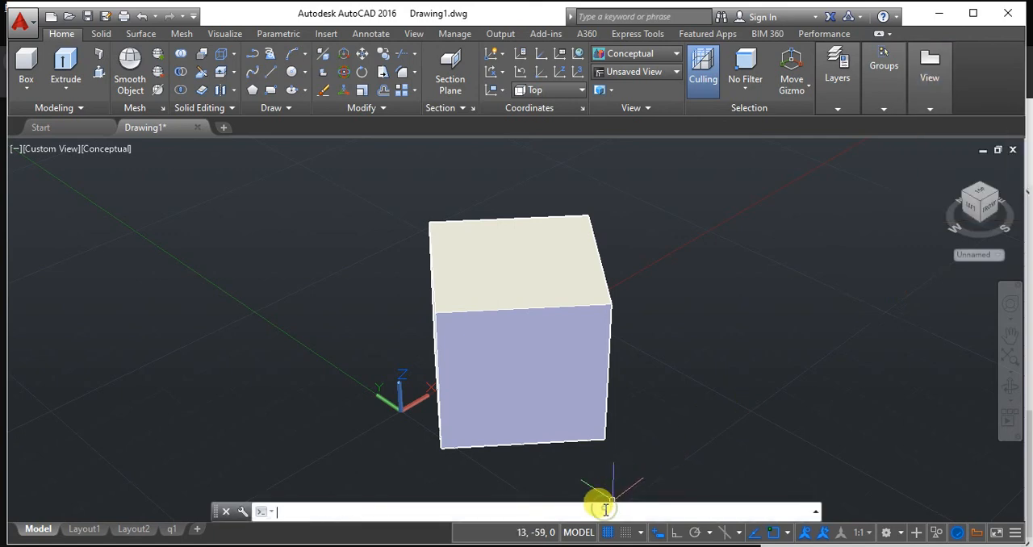
{"action": "type", "text": "viewstd"}
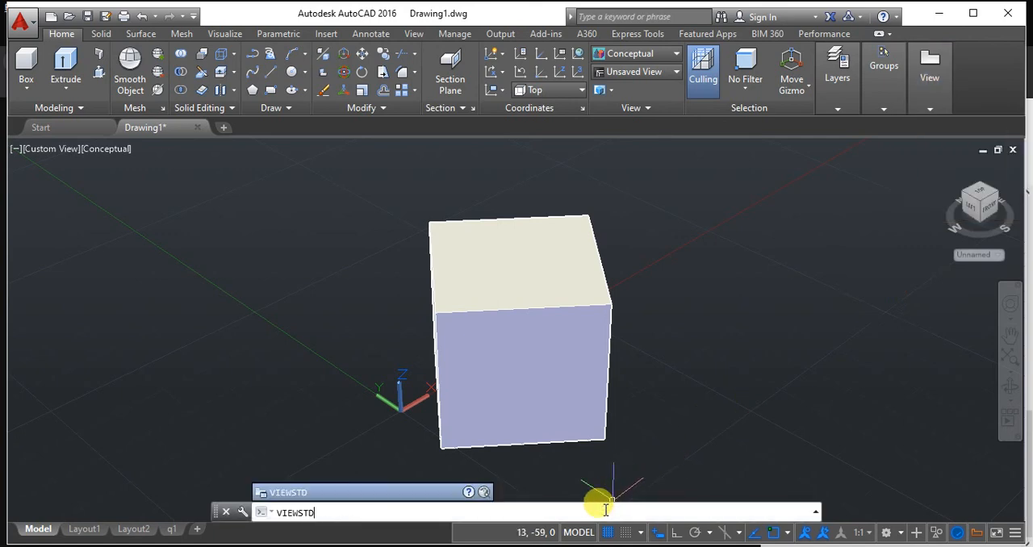
{"action": "key", "text": "Return"}
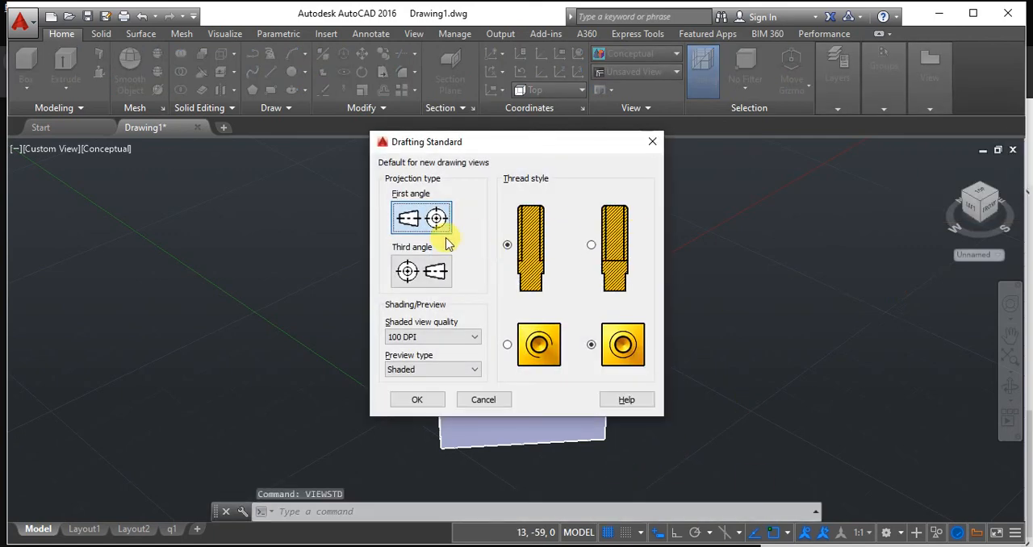
{"action": "left_click", "coordinate": [417, 400]}
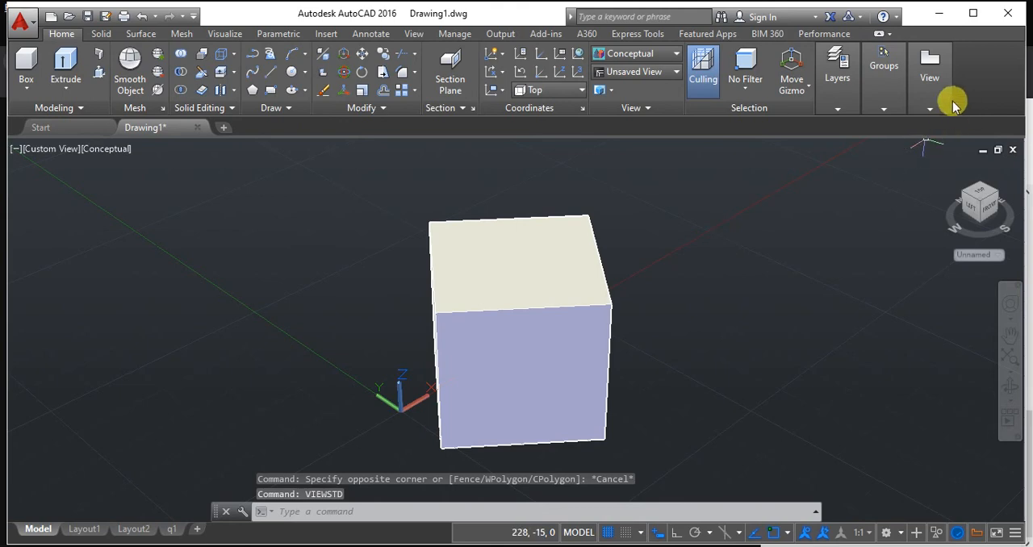
Start a base view from model space using the cube and direct it to a new layout named q11.
{"action": "left_click", "coordinate": [935, 108]}
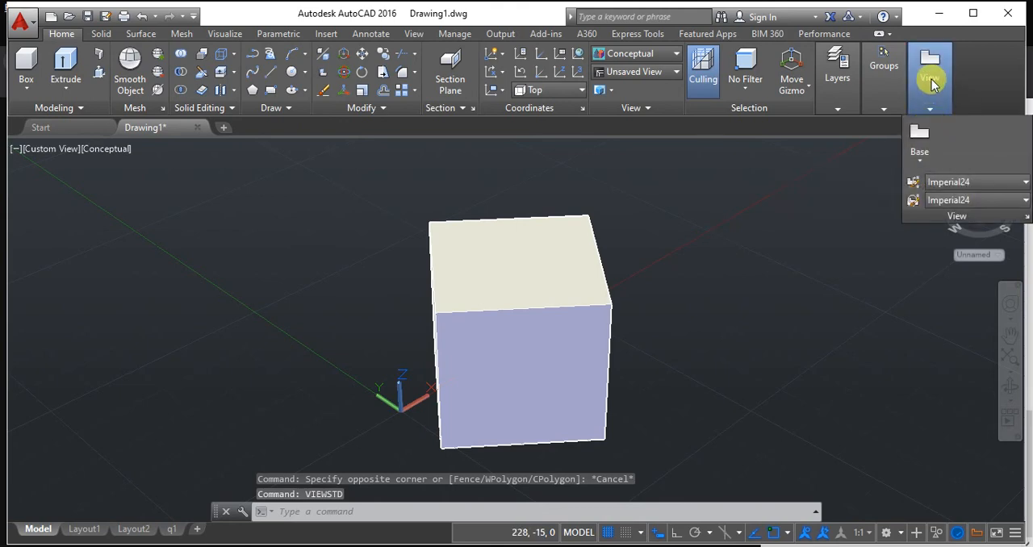
{"action": "left_click", "coordinate": [921, 158]}
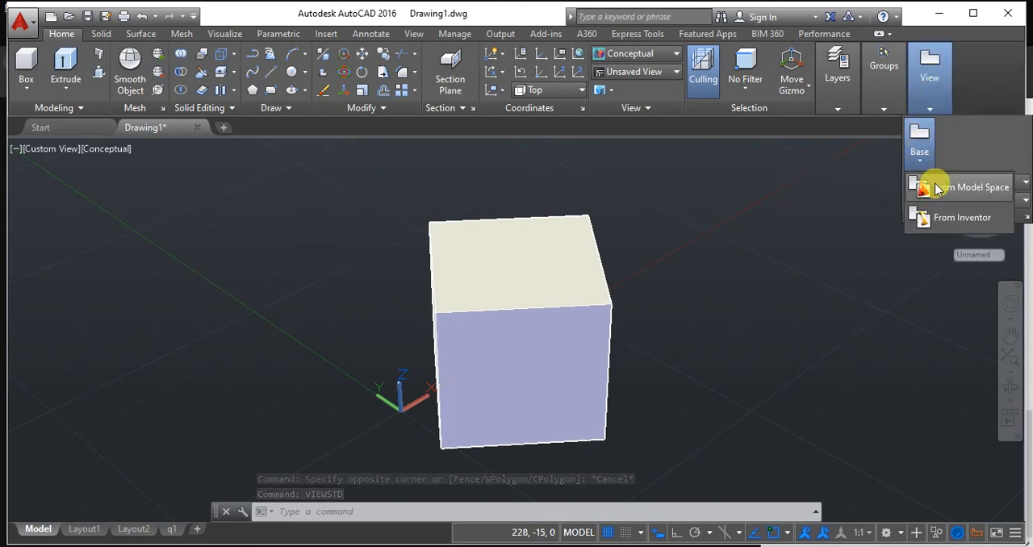
{"action": "left_click", "coordinate": [930, 190]}
{"action": "left_click", "coordinate": [513, 273]}
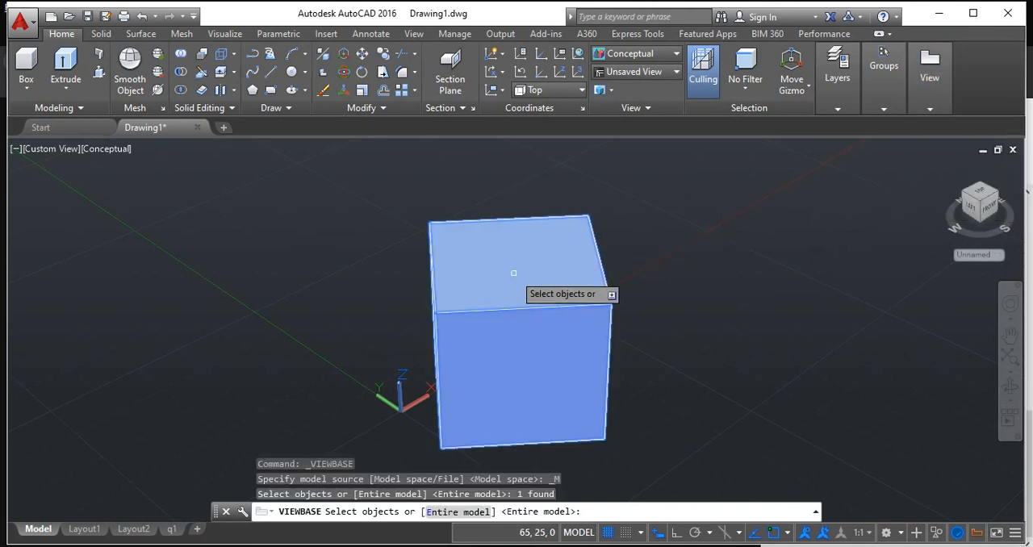
{"action": "key", "text": "Return"}
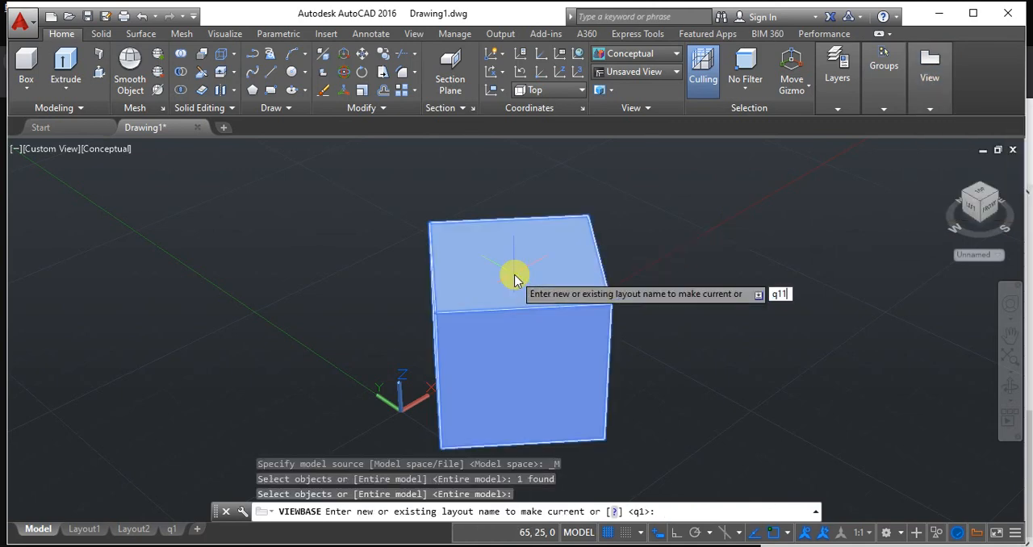
{"action": "key", "text": "Return"}
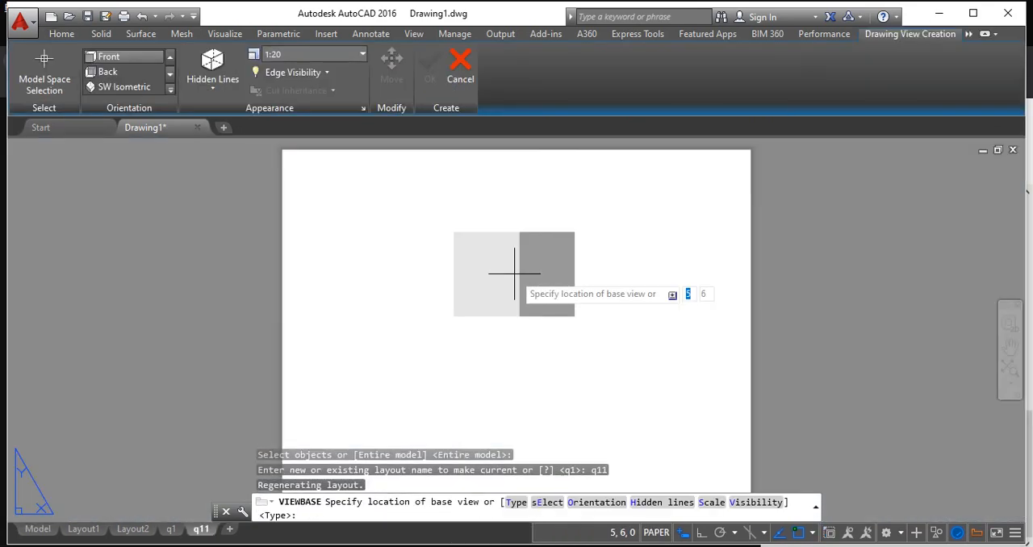
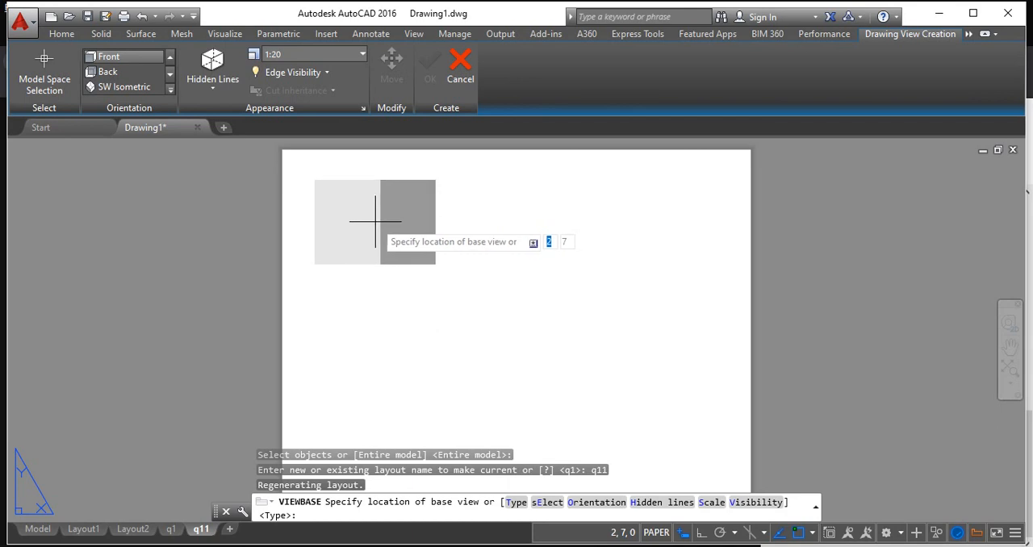
Try to place a front base view of the cube and one projected view beside it on layout q11.
{"action": "left_click", "coordinate": [375, 221]}
{"action": "key", "text": "Return"}
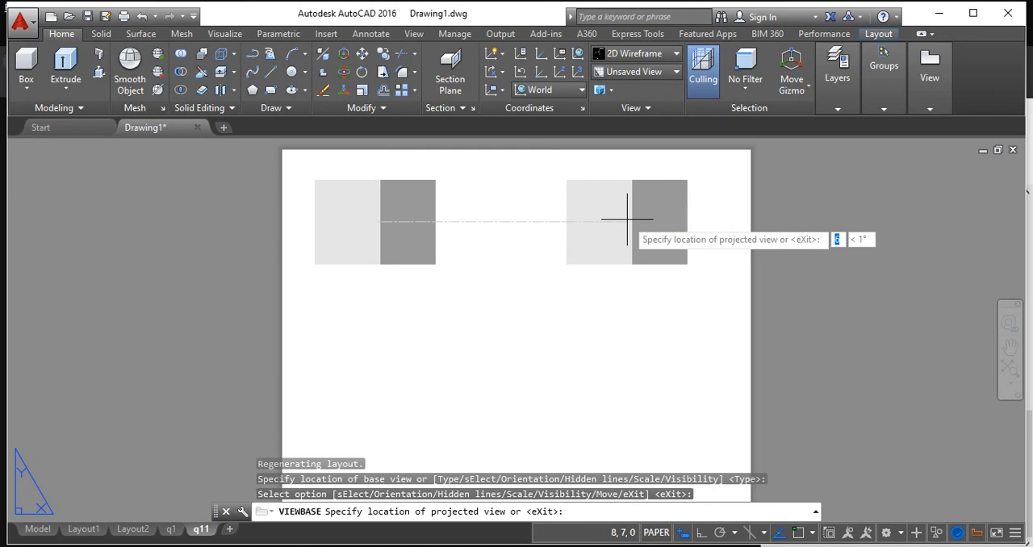
{"action": "left_click", "coordinate": [627, 219]}
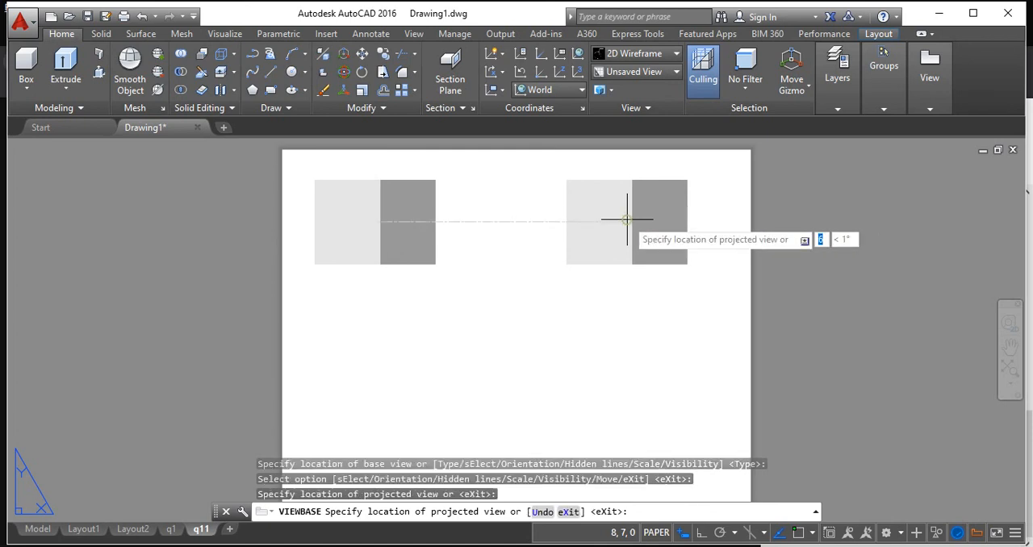
{"action": "key", "text": "Return"}
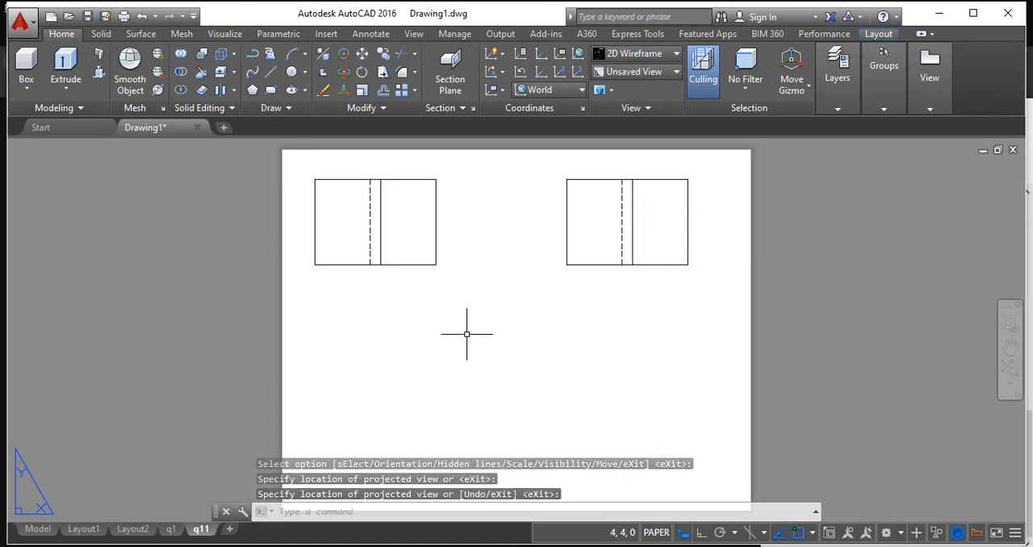
Undo the creation of the base and projected views together with layout q11.
{"action": "type", "text": "]"}
{"action": "key", "text": "Return"}
{"action": "key", "text": "Return"}
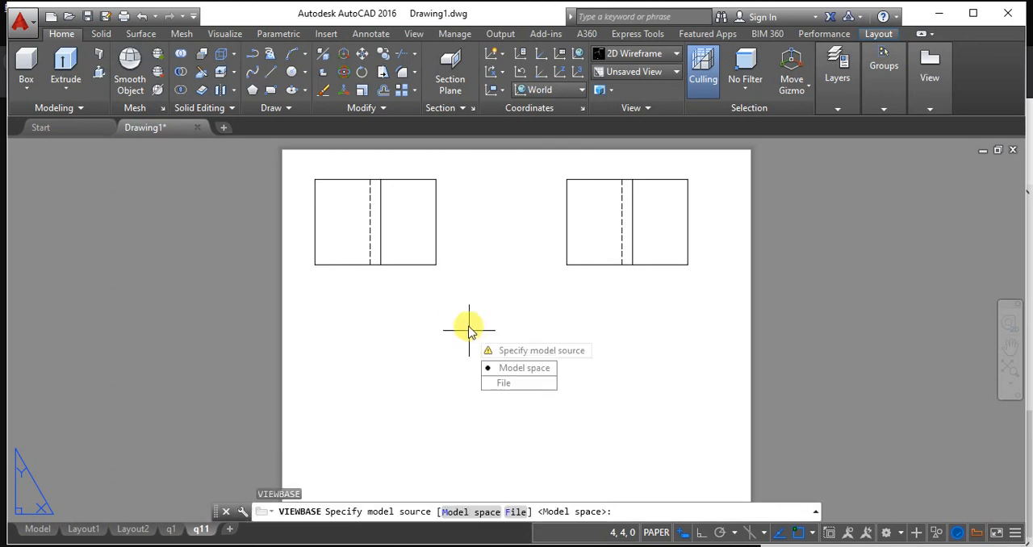
{"action": "key", "text": "ctrl+z"}
{"action": "key", "text": "ctrl+z"}
{"action": "key", "text": "Escape"}
{"action": "key", "text": "ctrl+z"}
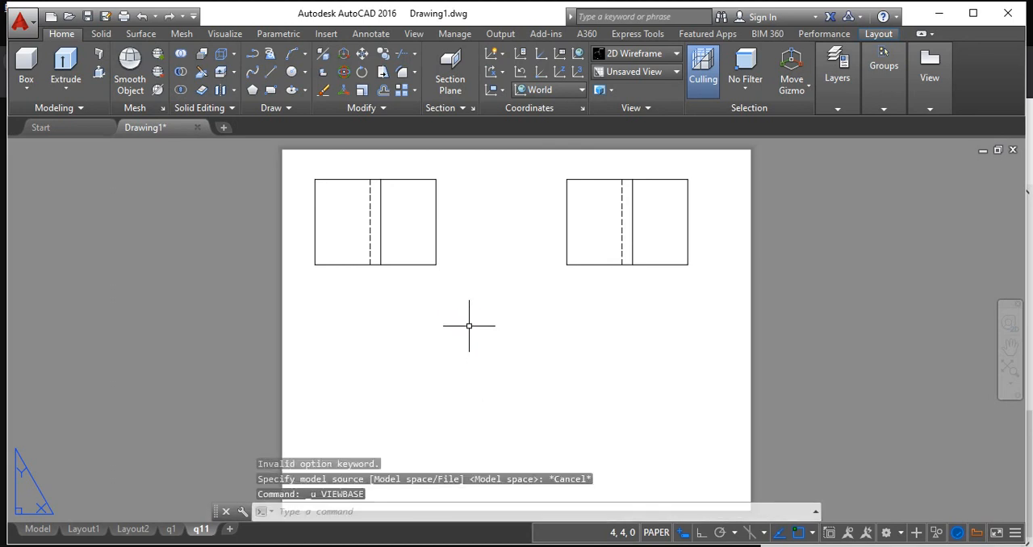
{"action": "key", "text": "ctrl+z"}
Create a base view from the cube in model space, using a new layout named q11.
{"action": "left_click", "coordinate": [928, 80]}
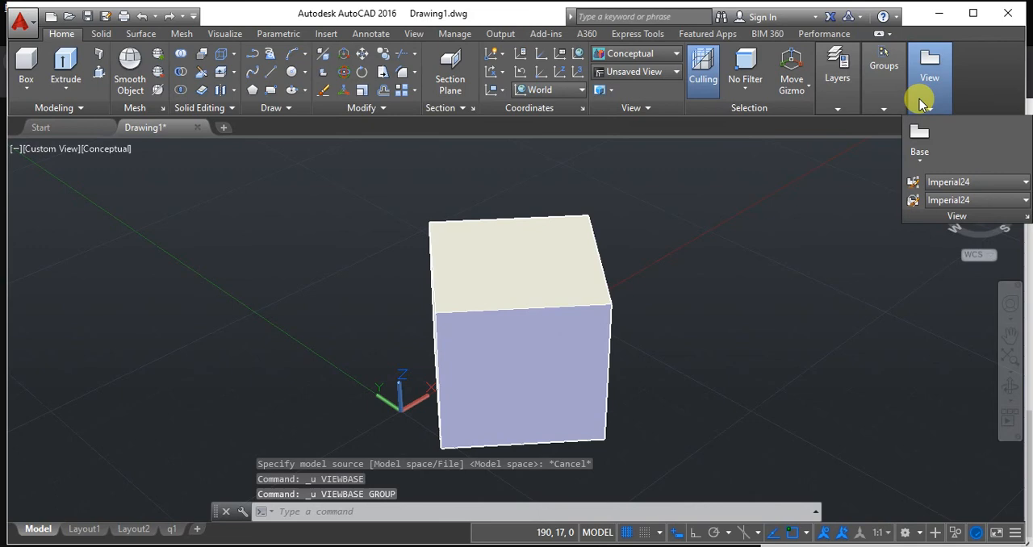
{"action": "left_click", "coordinate": [923, 152]}
{"action": "left_click", "coordinate": [952, 190]}
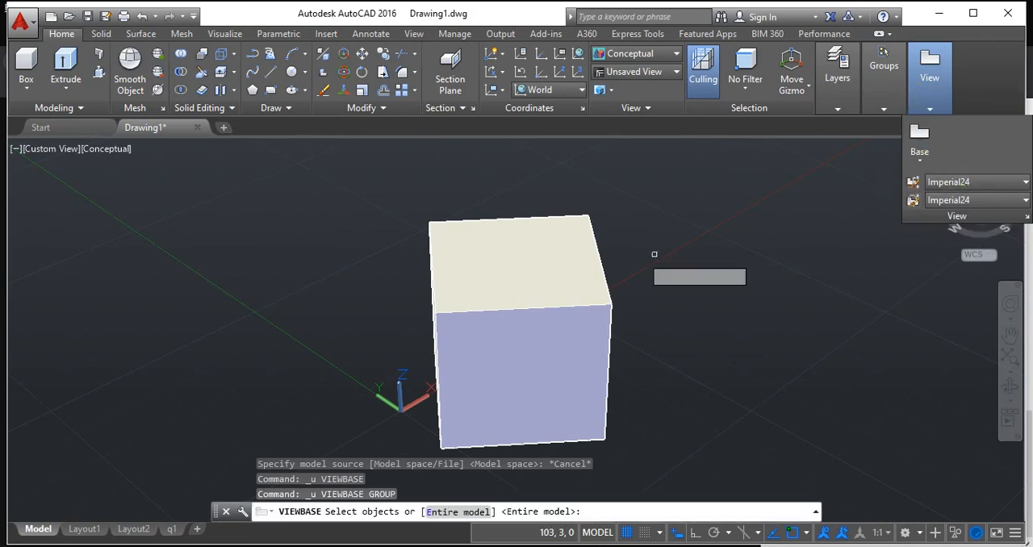
{"action": "left_click", "coordinate": [560, 266]}
{"action": "key", "text": "Return"}
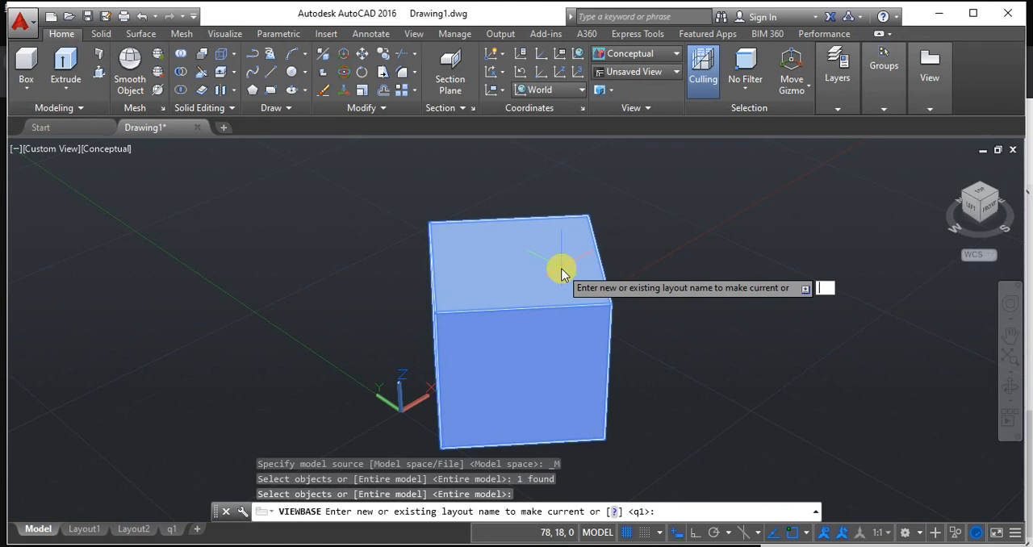
{"action": "type", "text": "q11"}
{"action": "key", "text": "Return"}
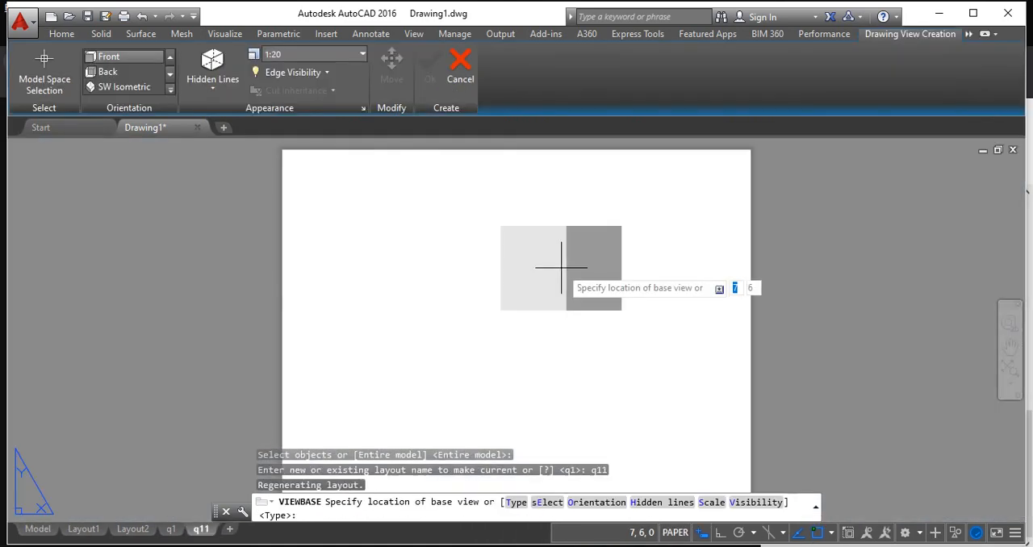
Place the cube's front base view at 1:20 in the sheet's upper left, with projected views beside, below and diagonally below it.
{"action": "left_click", "coordinate": [404, 237]}
{"action": "key", "text": "Return"}
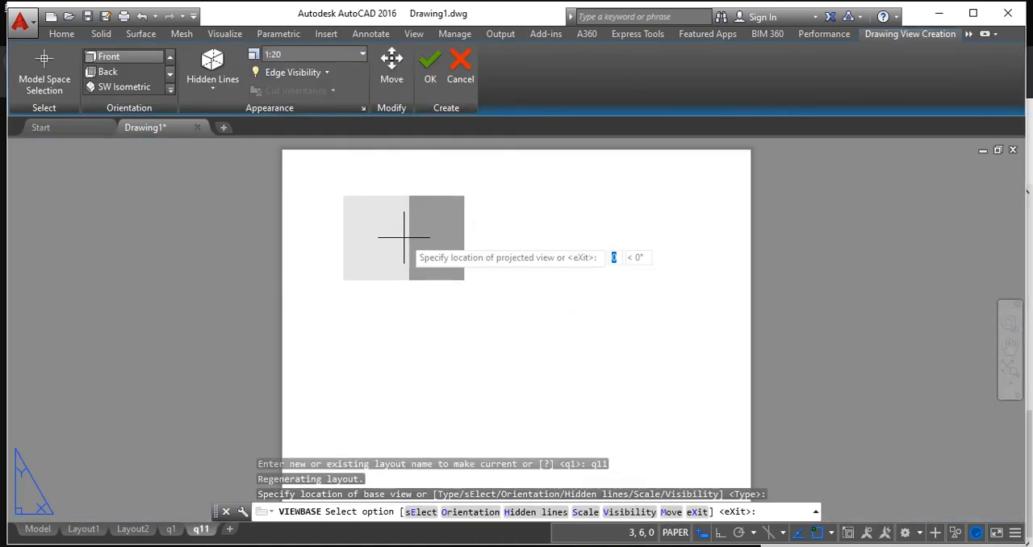
{"action": "left_click", "coordinate": [650, 238]}
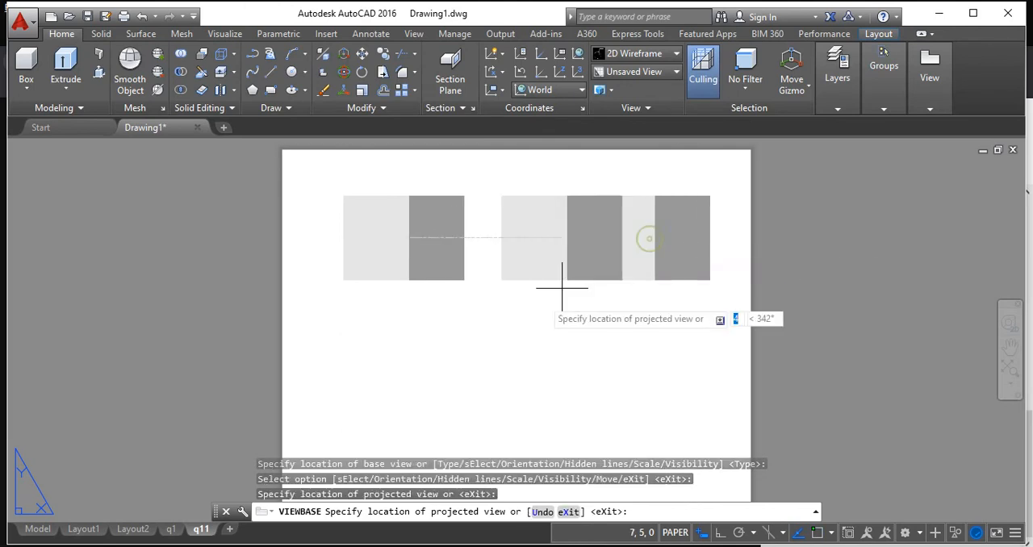
{"action": "left_click", "coordinate": [419, 421]}
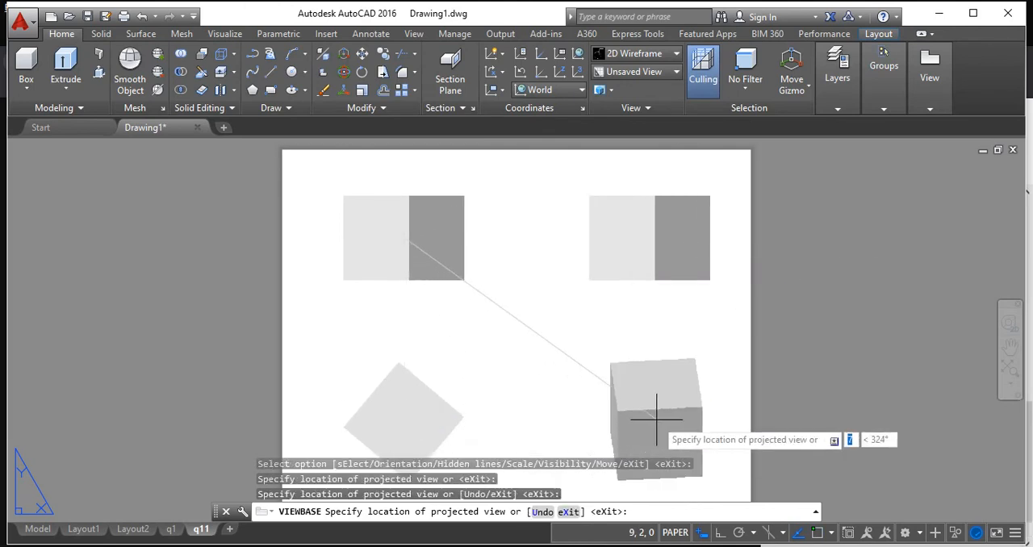
{"action": "left_click", "coordinate": [661, 412]}
{"action": "key", "text": "Return"}
{"action": "scroll", "coordinate": [427, 385], "scroll_direction": "up", "scroll_amount": 3}
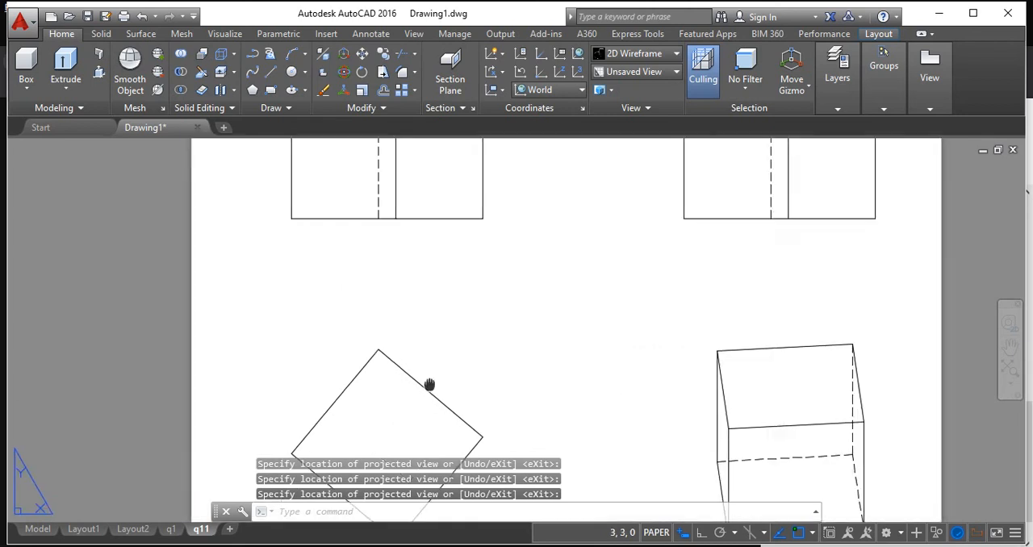
{"action": "scroll", "coordinate": [465, 307], "scroll_direction": "down", "scroll_amount": 3}
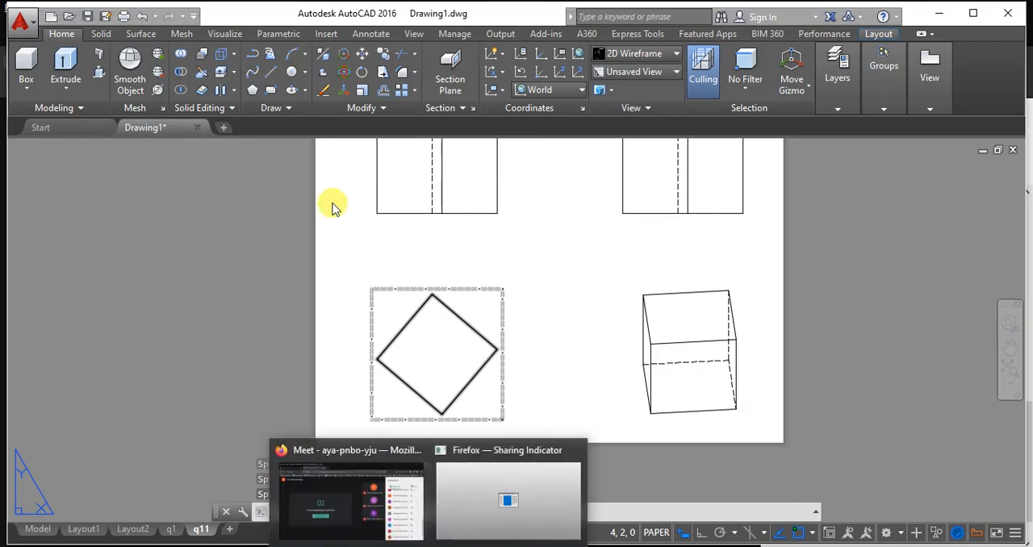
Switch to Firefox to review the exercise questions PDF and the Meet call, and return to AutoCAD.
{"action": "left_click", "coordinate": [341, 472]}
{"action": "left_click", "coordinate": [103, 33]}
{"action": "scroll", "coordinate": [311, 391], "scroll_direction": "up", "scroll_amount": 5}
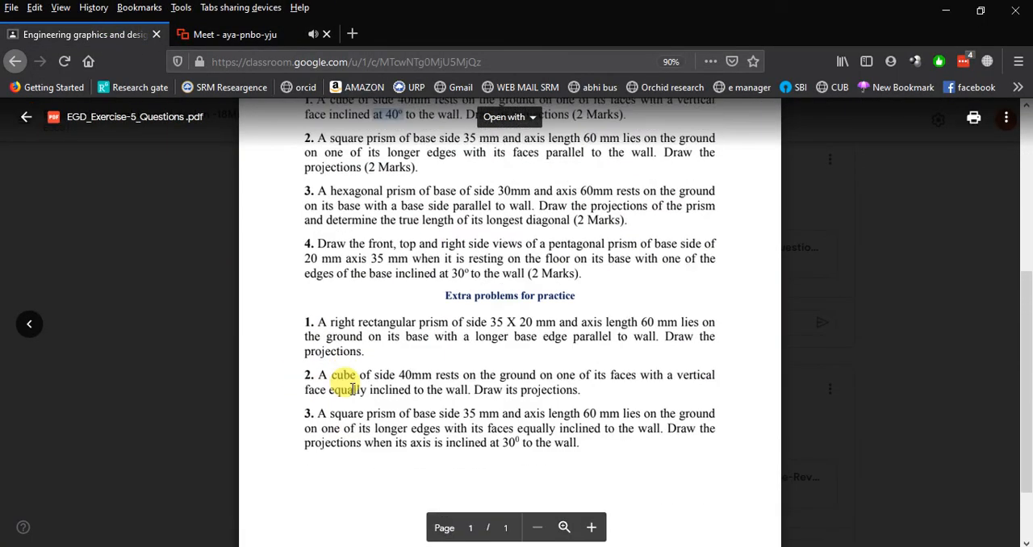
{"action": "double_click", "coordinate": [403, 323]}
{"action": "left_click", "coordinate": [413, 322]}
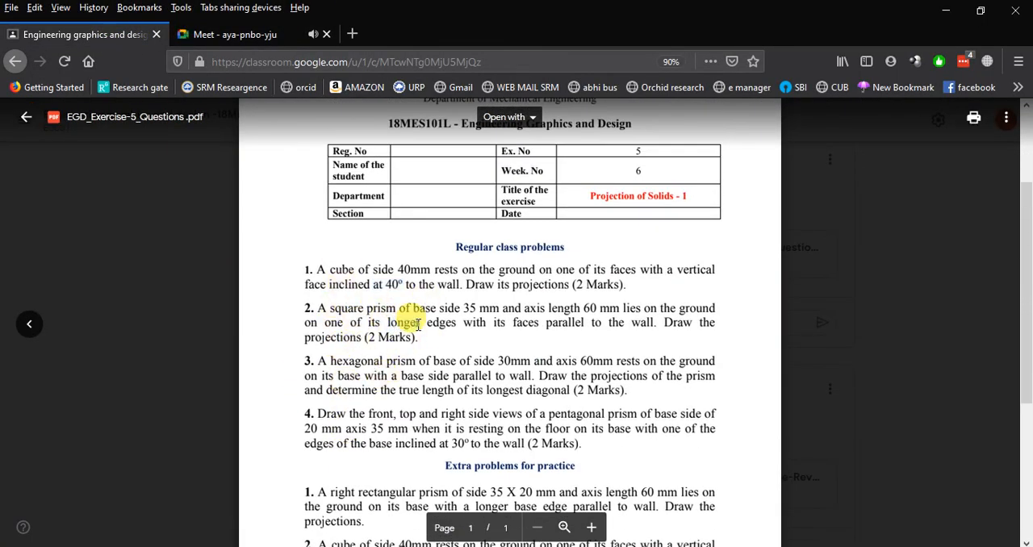
{"action": "mouse_move", "coordinate": [463, 546]}
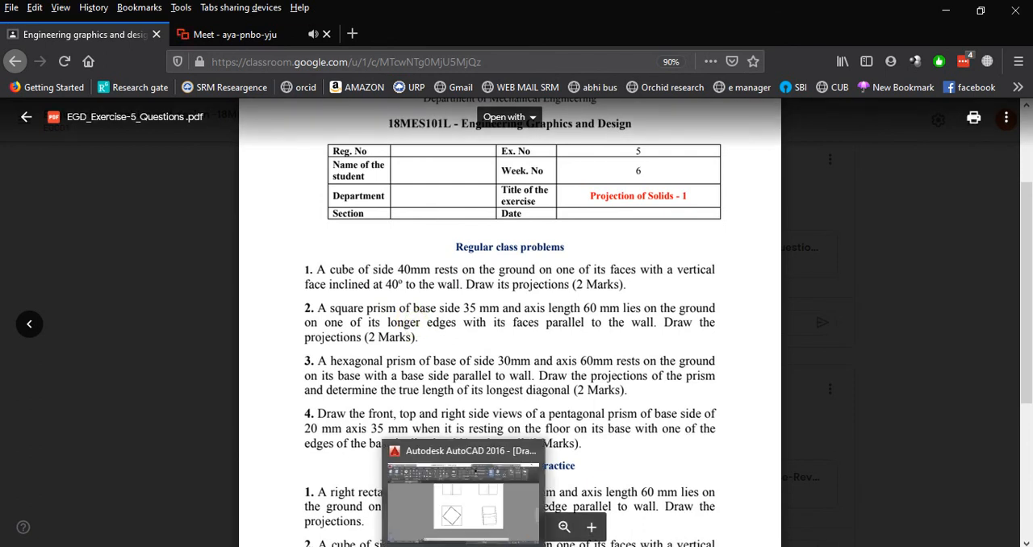
{"action": "left_click", "coordinate": [213, 34]}
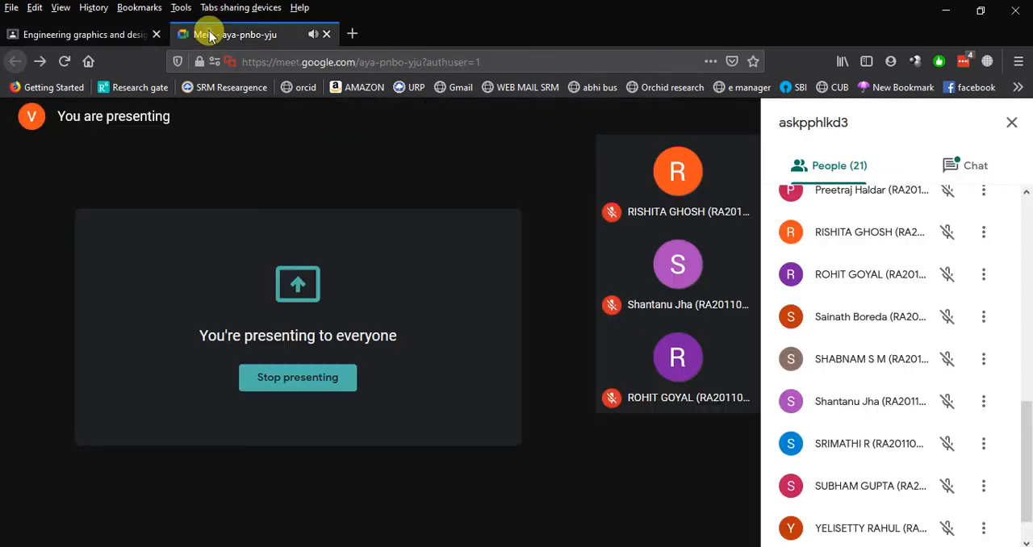
{"action": "left_click", "coordinate": [463, 546]}
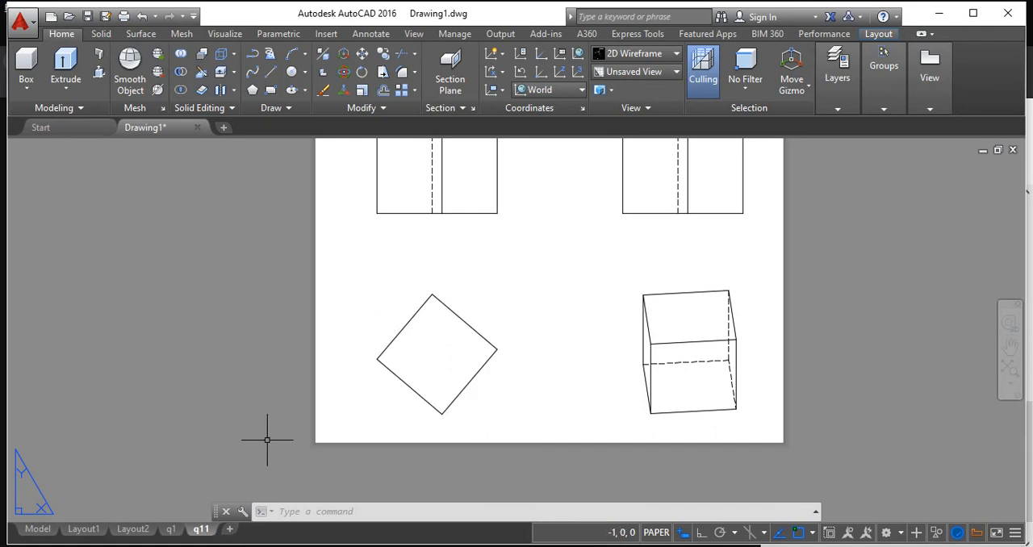
Delete the cube from model space.
{"action": "left_click", "coordinate": [37, 529]}
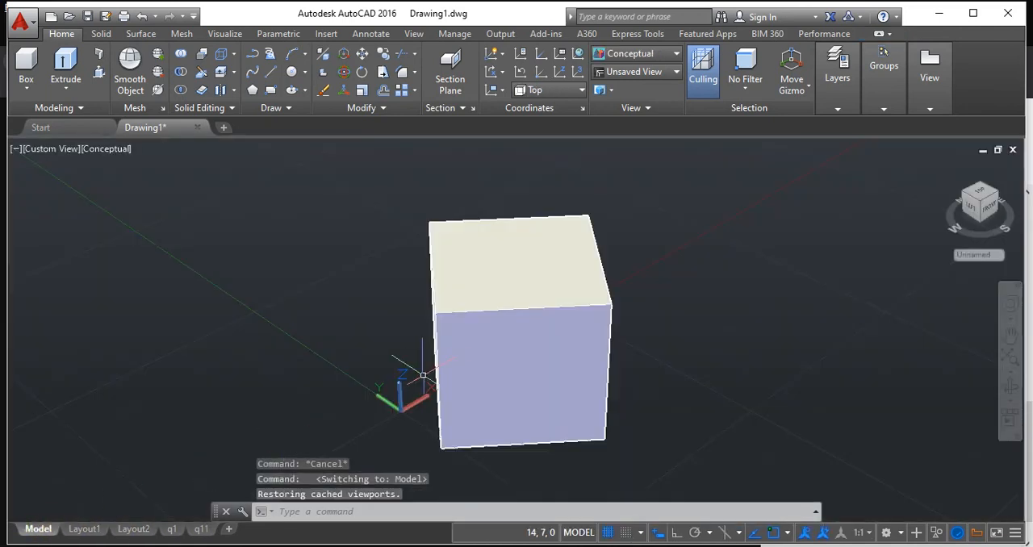
{"action": "left_click", "coordinate": [464, 366]}
{"action": "key", "text": "Delete"}
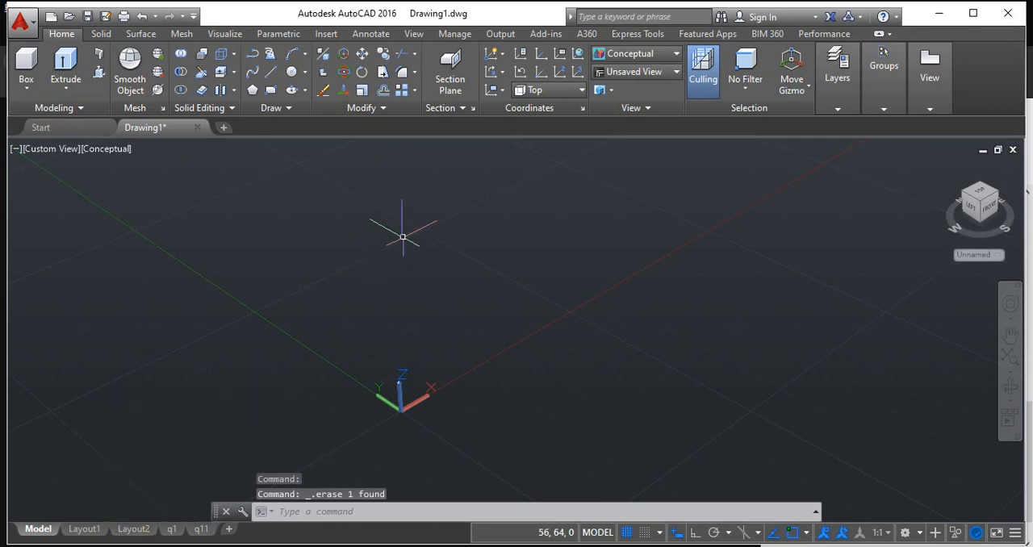
{"action": "middle_click_drag", "start_coordinate": [498, 270], "coordinate": [494, 336]}
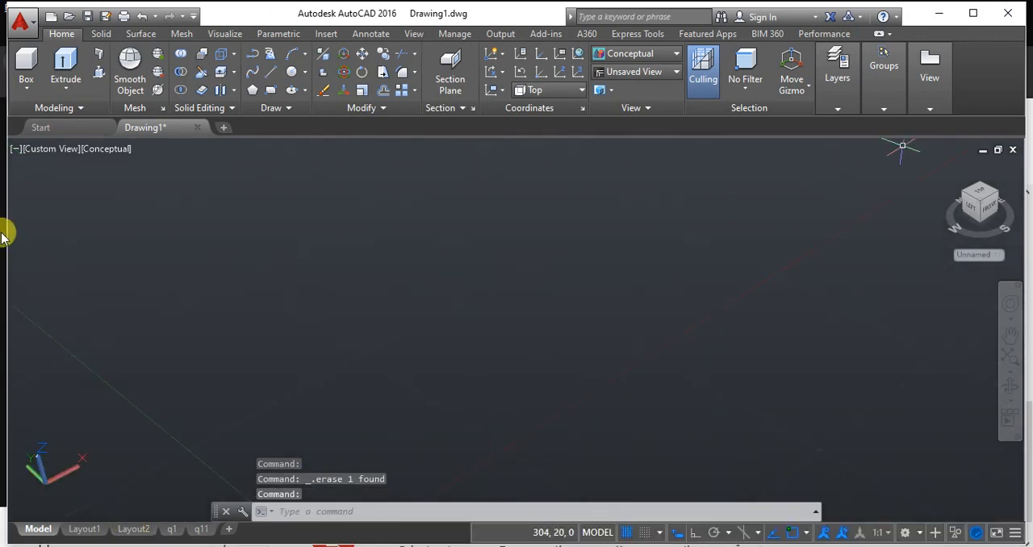
{"action": "left_click", "coordinate": [27, 92]}
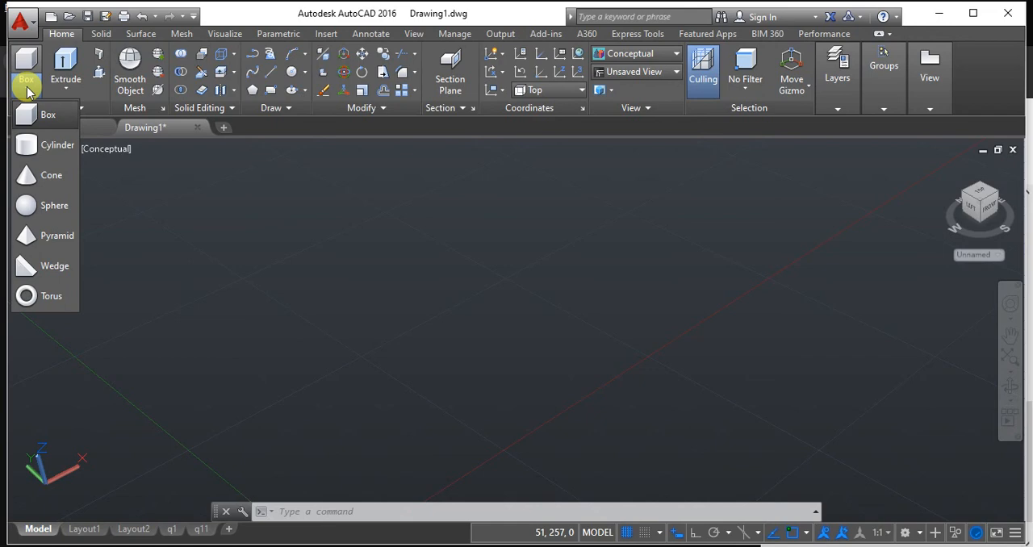
{"action": "left_click", "coordinate": [547, 276]}
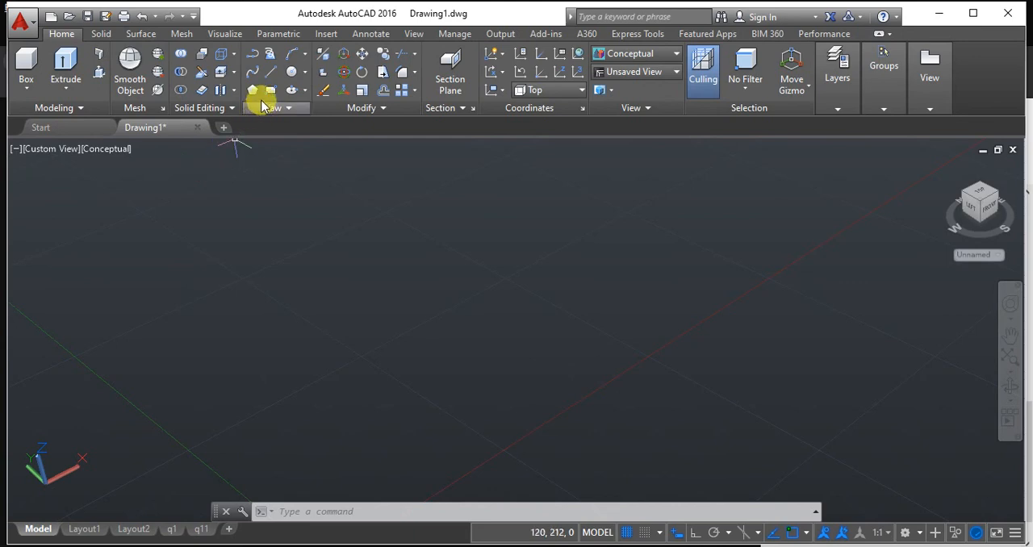
{"action": "left_click", "coordinate": [252, 90]}
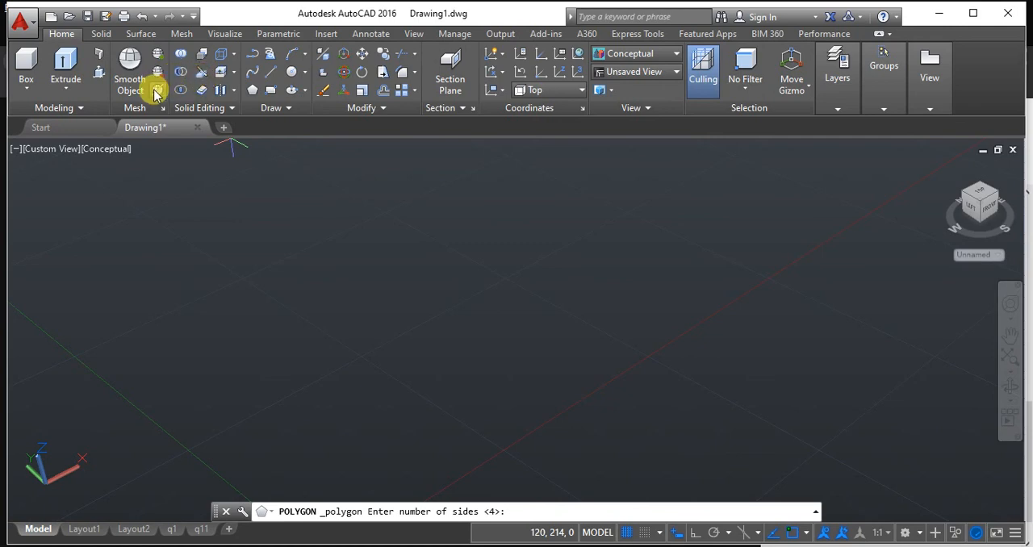
{"action": "key", "text": "Escape"}
{"action": "key", "text": "Escape"}
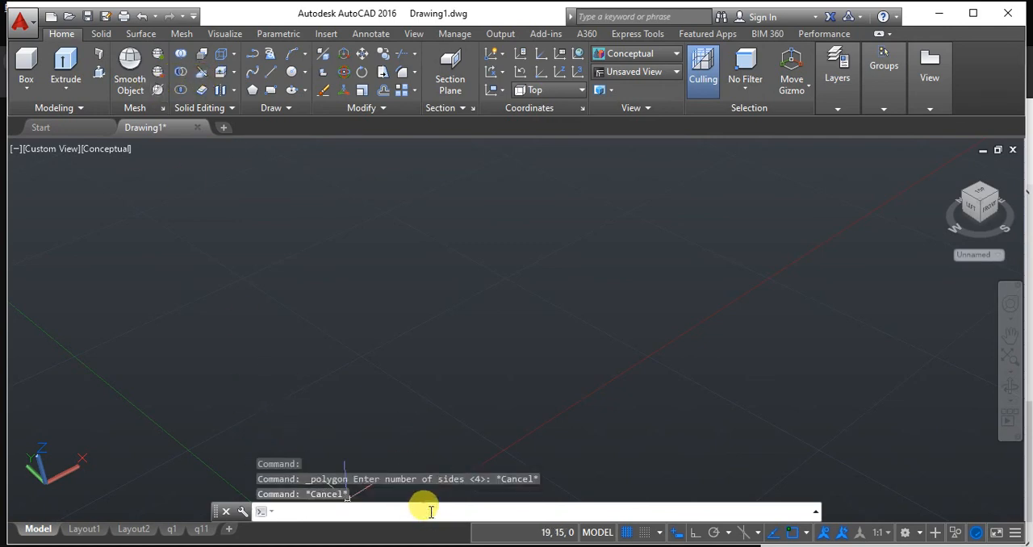
Draw a five-sided polygon by its edge with an edge length of 30.
{"action": "type", "text": "polygon"}
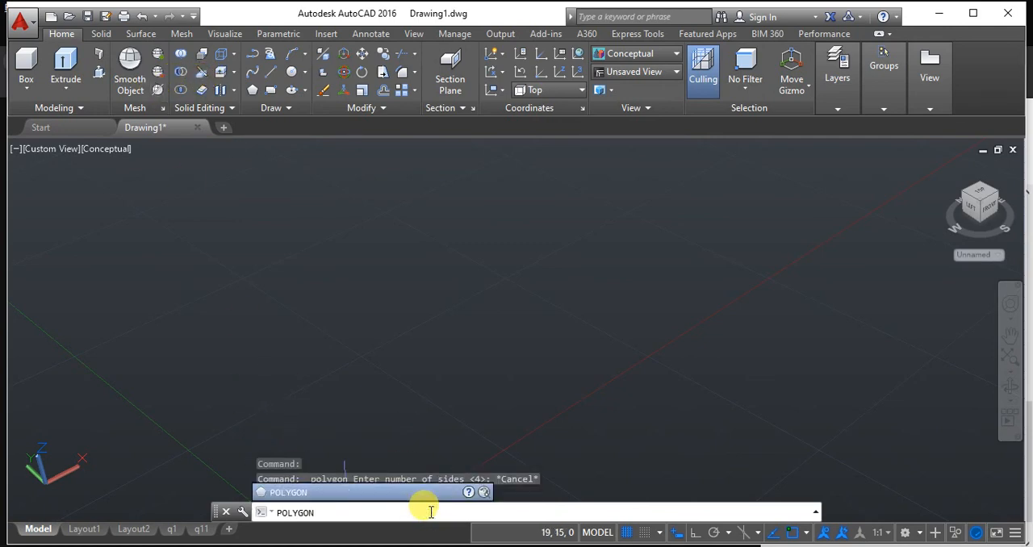
{"action": "key", "text": "Return"}
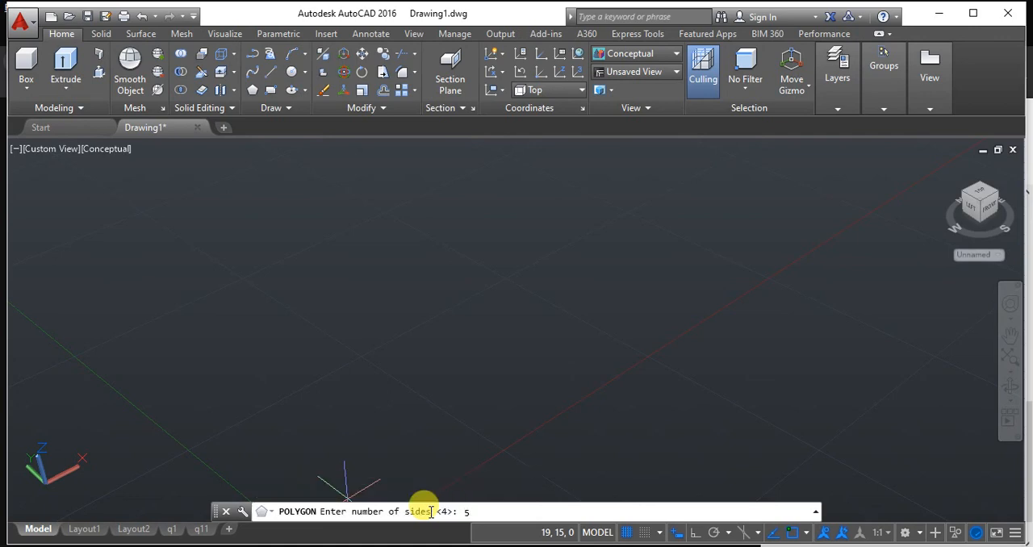
{"action": "type", "text": "5"}
{"action": "key", "text": "Return"}
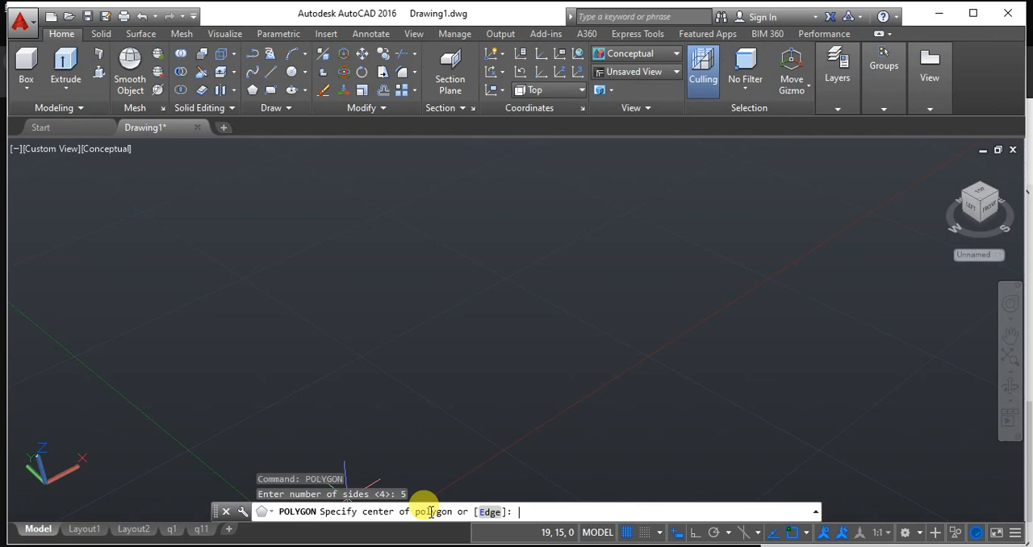
{"action": "left_click", "coordinate": [488, 511]}
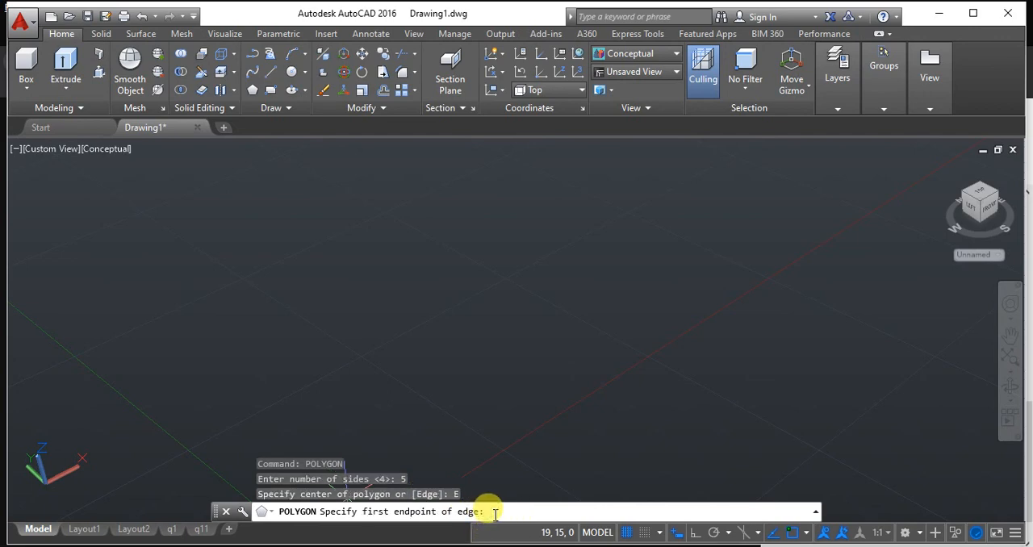
{"action": "left_click", "coordinate": [355, 318]}
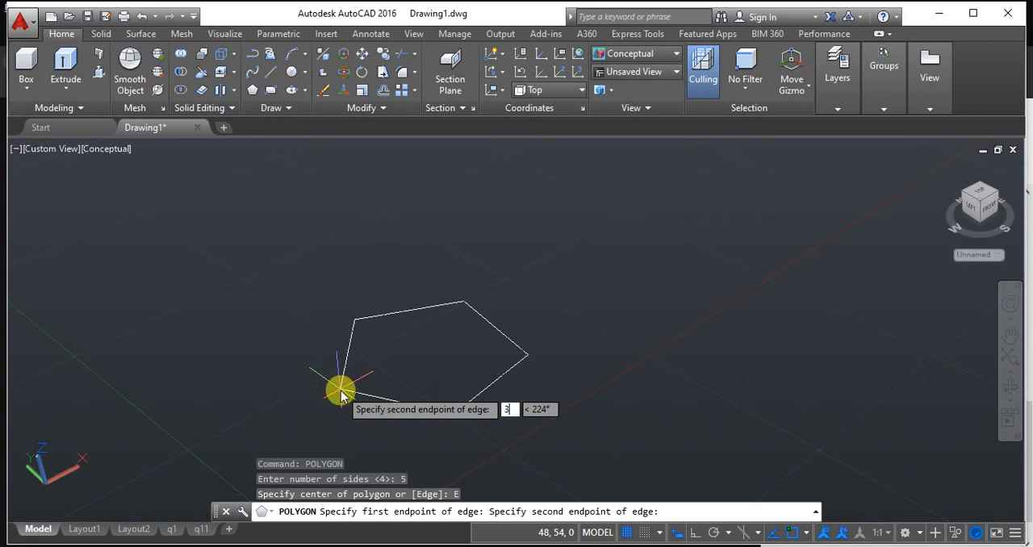
{"action": "key", "text": "Return"}
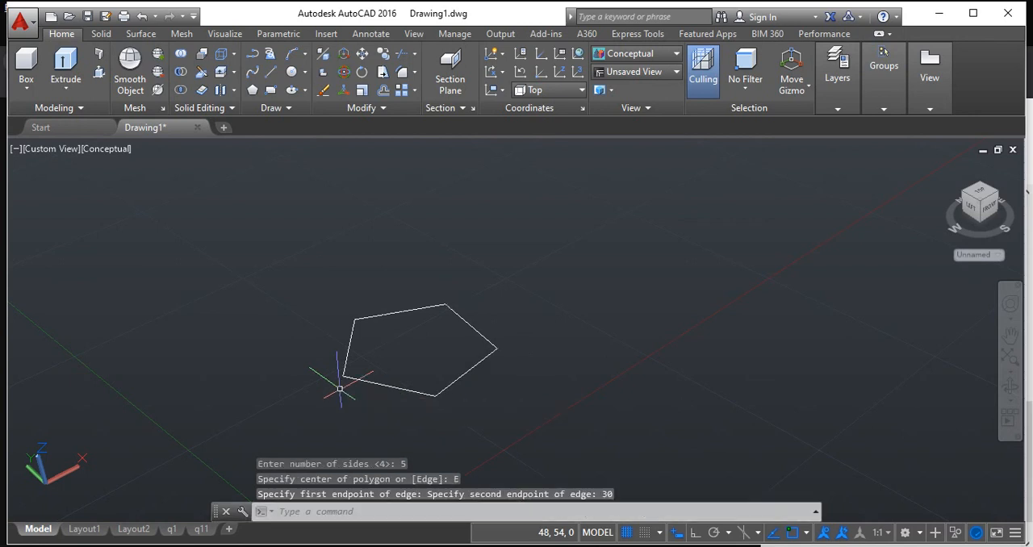
Add an aligned dimension along the pentagon's left edge, placed outside the shape.
{"action": "scroll", "coordinate": [371, 310], "scroll_direction": "up", "scroll_amount": 1}
{"action": "middle_click_drag", "start_coordinate": [422, 318], "coordinate": [470, 308]}
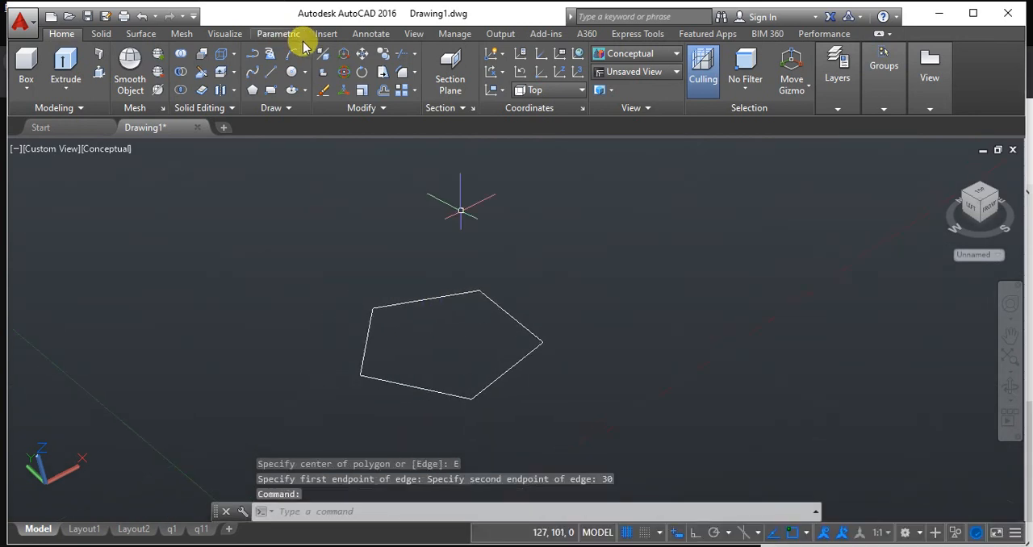
{"action": "left_click", "coordinate": [373, 34]}
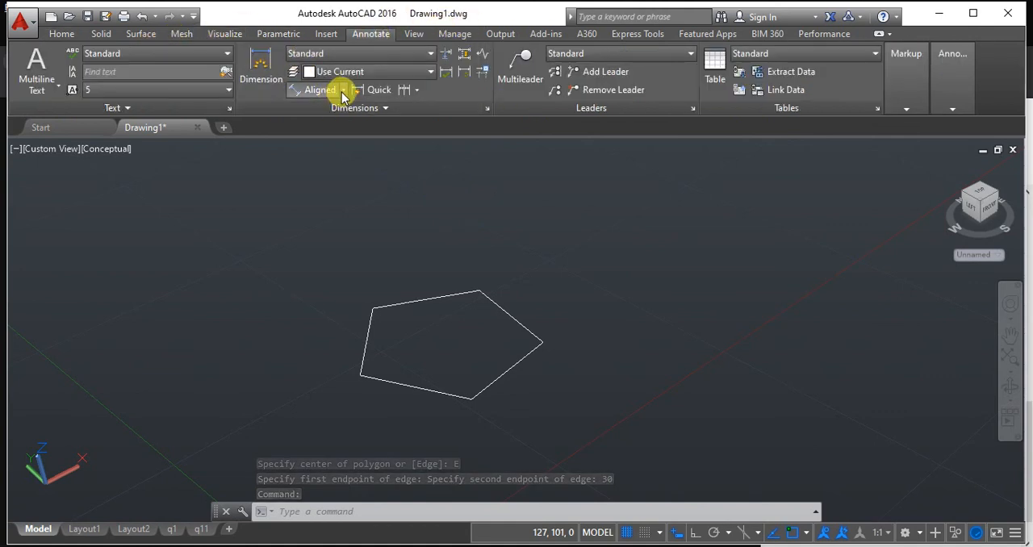
{"action": "left_click", "coordinate": [316, 90]}
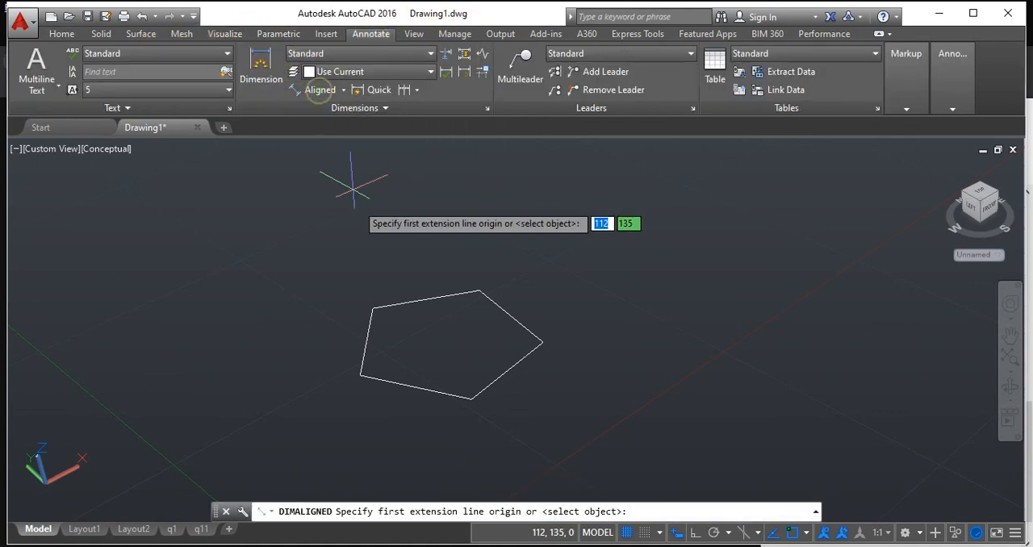
{"action": "left_click", "coordinate": [371, 307]}
{"action": "left_click", "coordinate": [361, 374]}
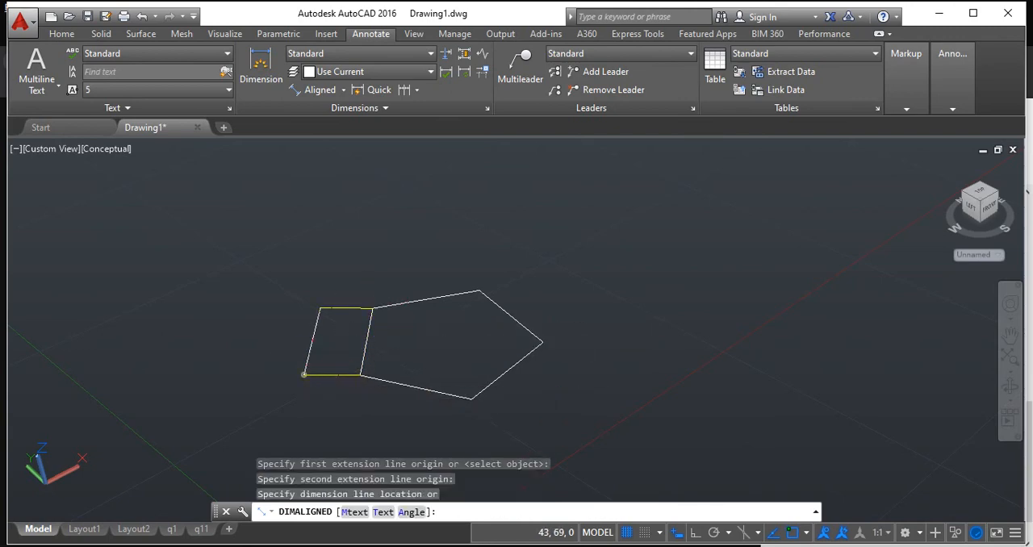
{"action": "left_click", "coordinate": [304, 375]}
Examine the text of the aligned dimension on the pentagon's left edge up close.
{"action": "scroll", "coordinate": [363, 320], "scroll_direction": "up", "scroll_amount": 5}
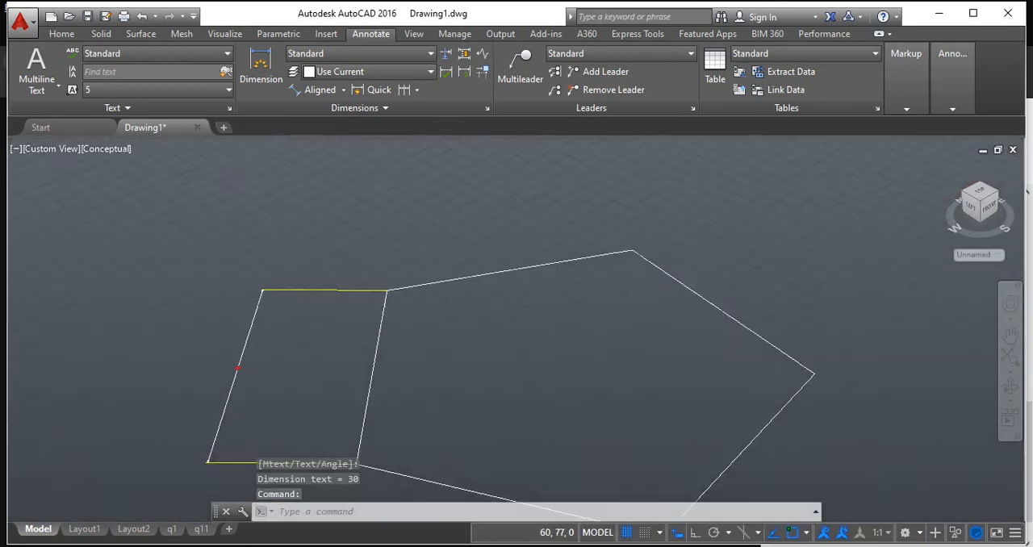
{"action": "scroll", "coordinate": [291, 347], "scroll_direction": "up", "scroll_amount": 1}
{"action": "middle_click_drag", "start_coordinate": [314, 355], "coordinate": [371, 354]}
{"action": "scroll", "coordinate": [280, 375], "scroll_direction": "up", "scroll_amount": 5}
{"action": "middle_click_drag", "start_coordinate": [444, 359], "coordinate": [564, 350]}
{"action": "scroll", "coordinate": [115, 409], "scroll_direction": "down", "scroll_amount": 1}
{"action": "middle_click_drag", "start_coordinate": [196, 422], "coordinate": [247, 417]}
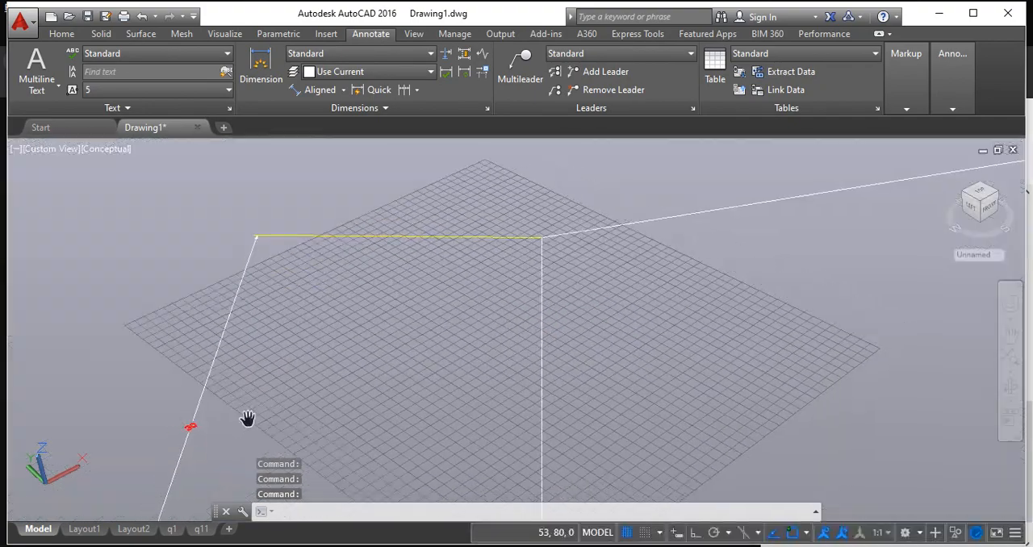
{"action": "scroll", "coordinate": [218, 410], "scroll_direction": "down", "scroll_amount": 2}
Undo the view changes and the aligned dimension, keeping only the pentagon.
{"action": "key", "text": "ctrl+z"}
{"action": "key", "text": "ctrl+z"}
{"action": "key", "text": "ctrl+z"}
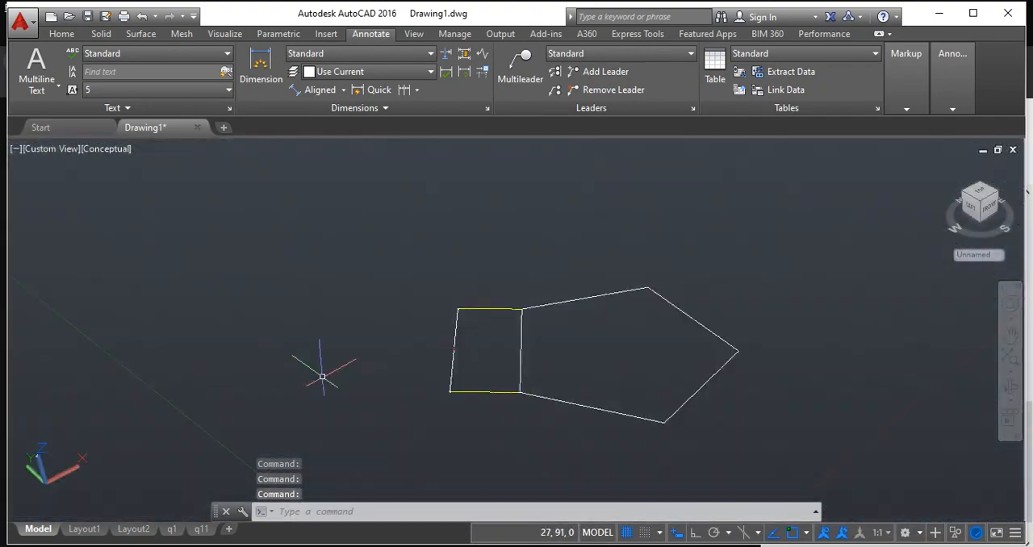
{"action": "key", "text": "ctrl+z"}
{"action": "key", "text": "ctrl+z"}
{"action": "key", "text": "ctrl+z"}
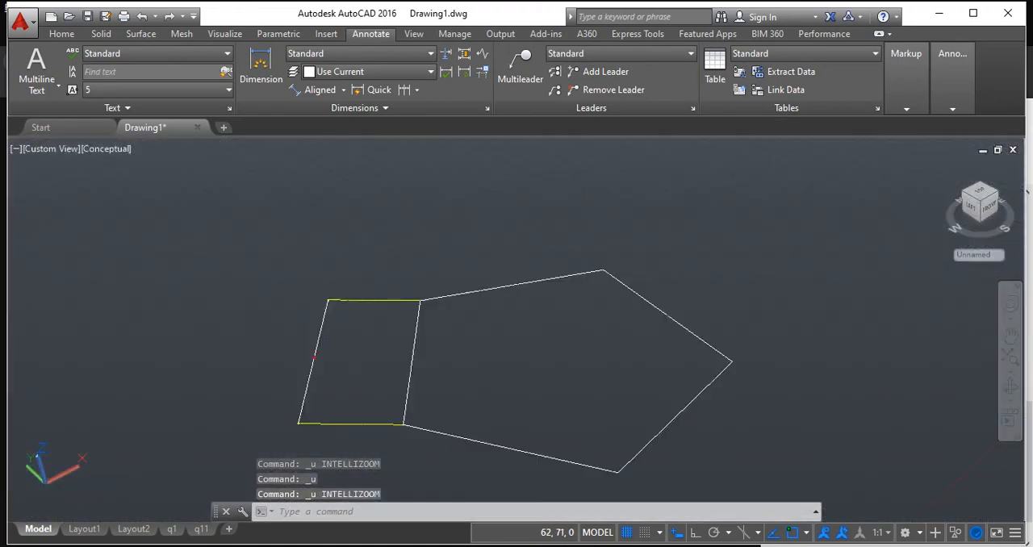
{"action": "key", "text": "ctrl+z"}
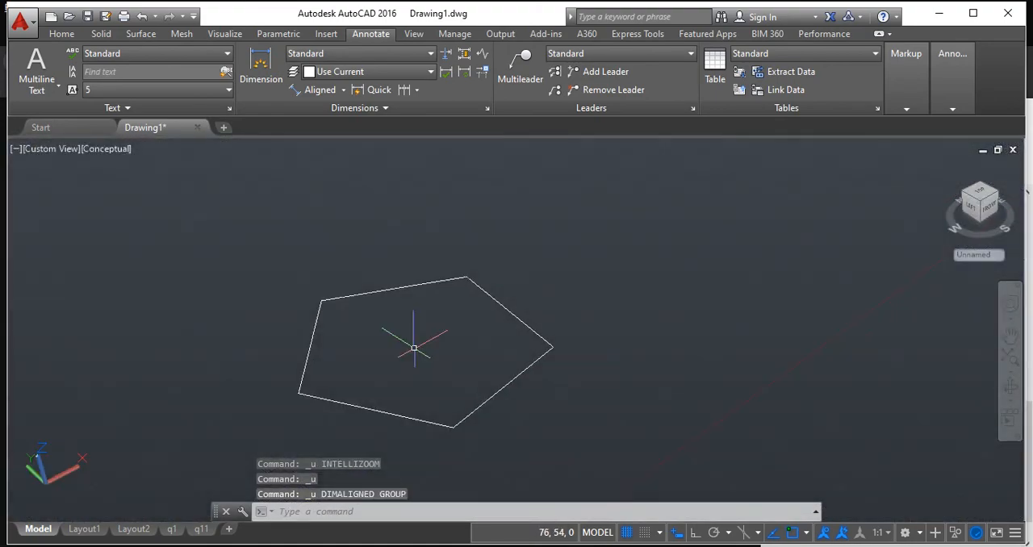
Extrude the pentagon into a solid prism with a height of 40.
{"action": "left_click", "coordinate": [58, 37]}
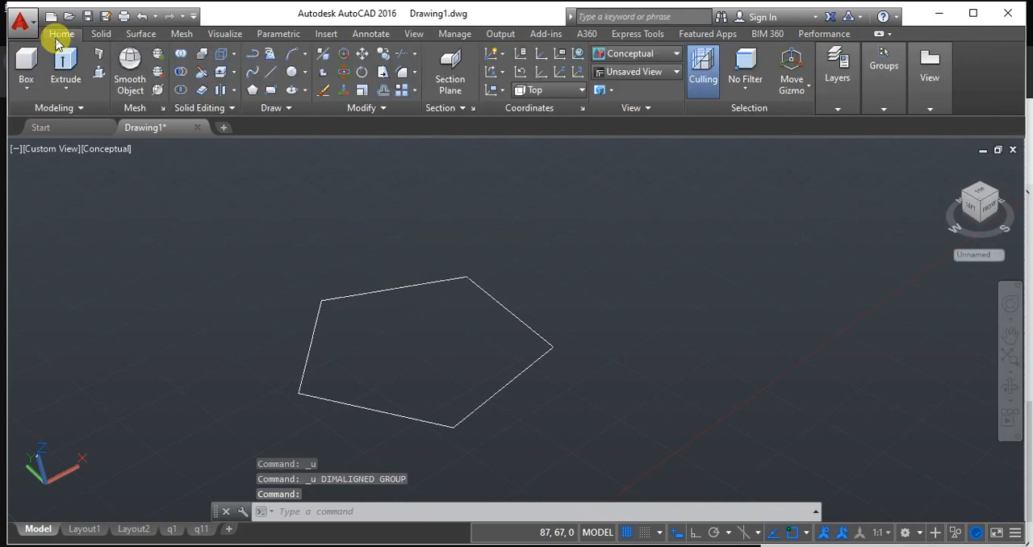
{"action": "left_click", "coordinate": [58, 90]}
{"action": "left_click", "coordinate": [74, 115]}
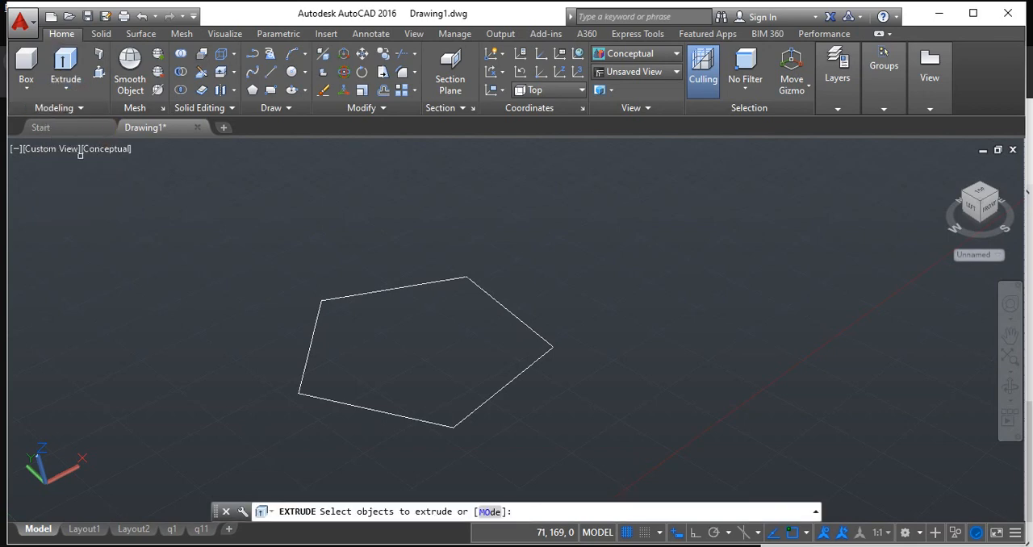
{"action": "left_click", "coordinate": [366, 293]}
{"action": "key", "text": "Return"}
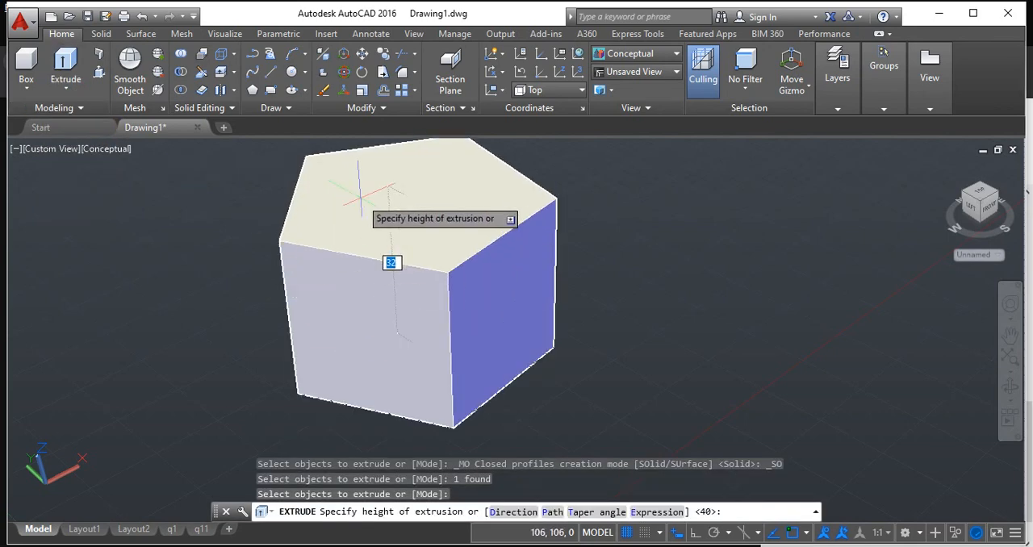
{"action": "type", "text": "40"}
{"action": "key", "text": "Return"}
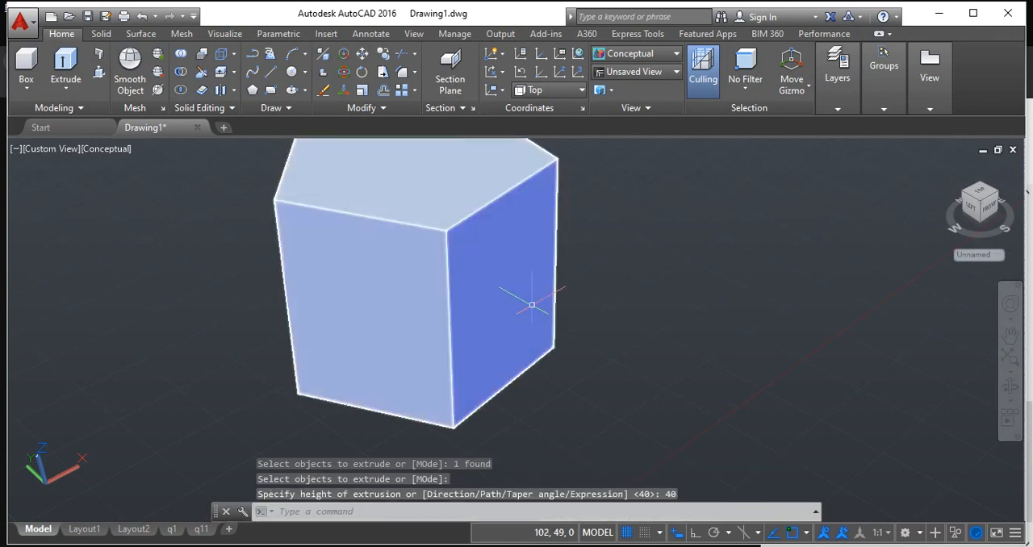
Inspect the pentagonal prism from the front and from the isometric view, leaving it unselected.
{"action": "scroll", "coordinate": [522, 338], "scroll_direction": "up", "scroll_amount": 1}
{"action": "scroll", "coordinate": [532, 286], "scroll_direction": "down", "scroll_amount": 1}
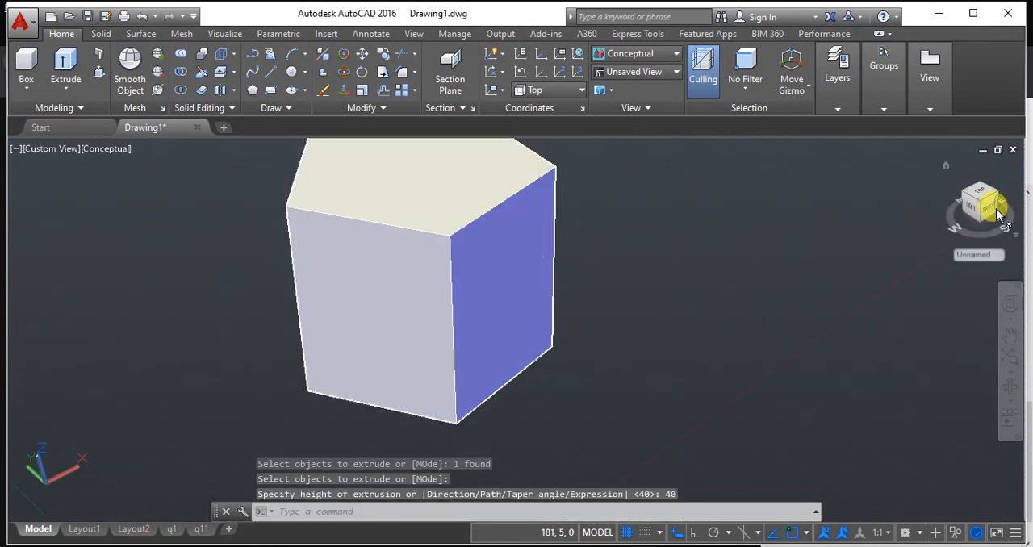
{"action": "left_click_drag", "start_coordinate": [985, 207], "coordinate": [878, 220]}
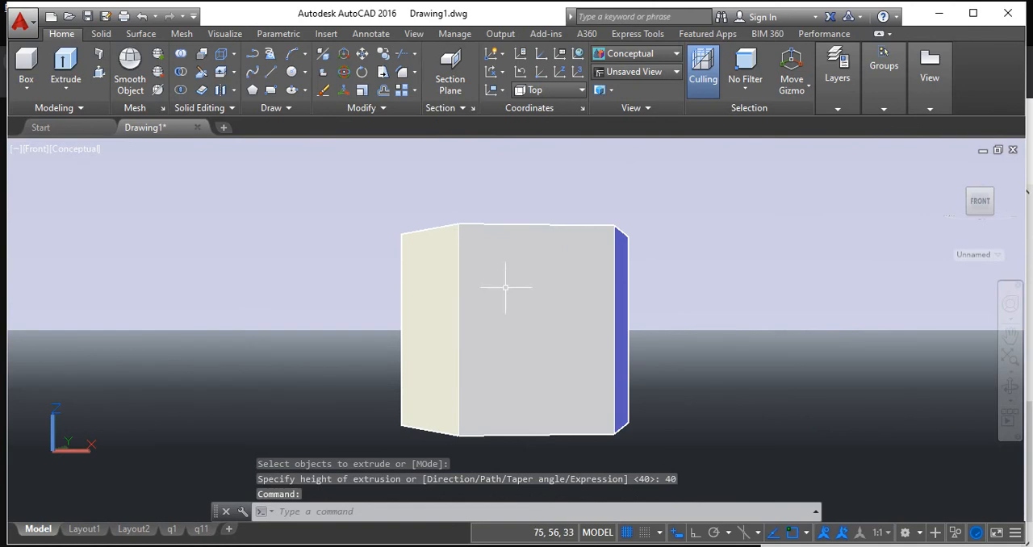
{"action": "left_click", "coordinate": [493, 292]}
{"action": "scroll", "coordinate": [536, 275], "scroll_direction": "up", "scroll_amount": 3}
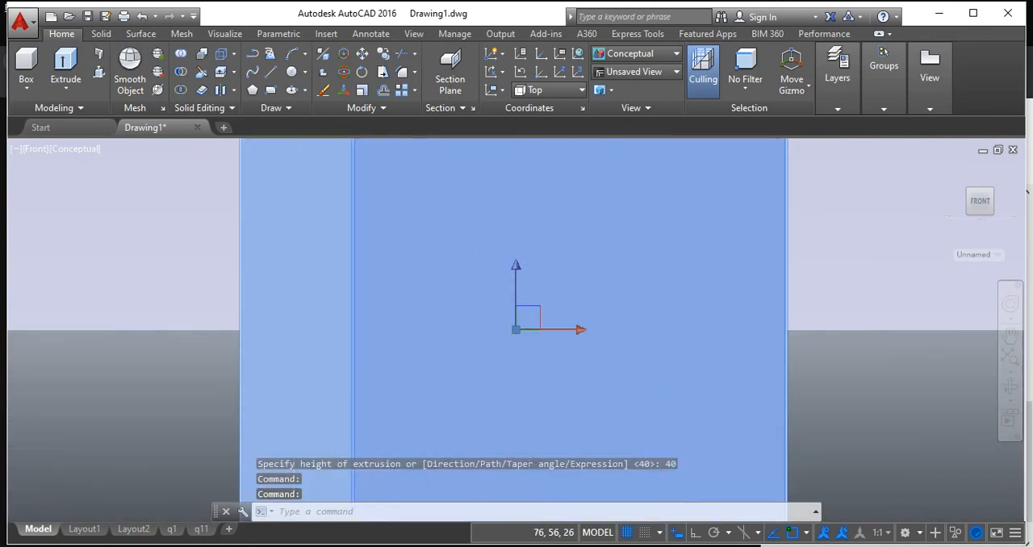
{"action": "scroll", "coordinate": [515, 263], "scroll_direction": "down", "scroll_amount": 5}
{"action": "middle_click_drag", "start_coordinate": [946, 170], "coordinate": [579, 179], "text": "shift"}
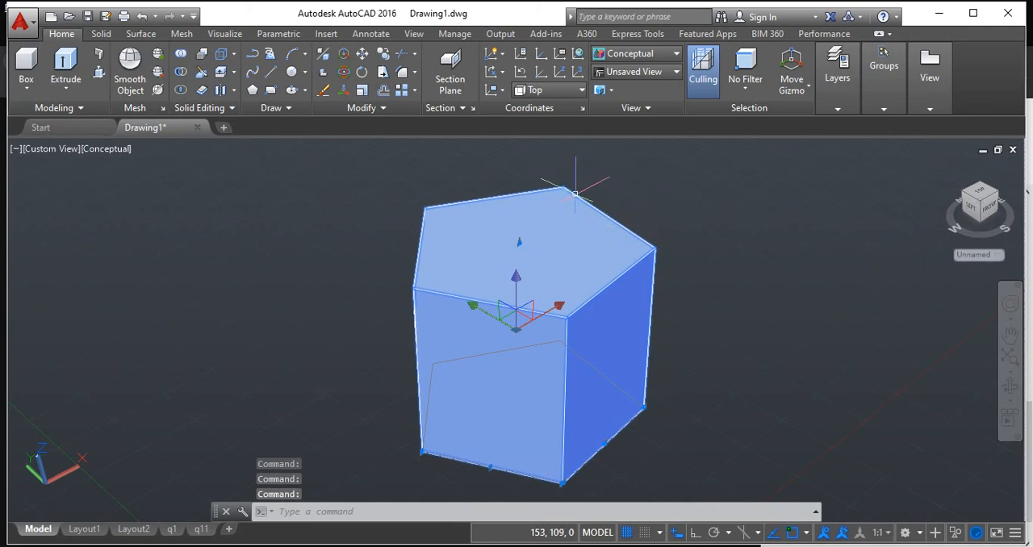
{"action": "key", "text": "Escape"}
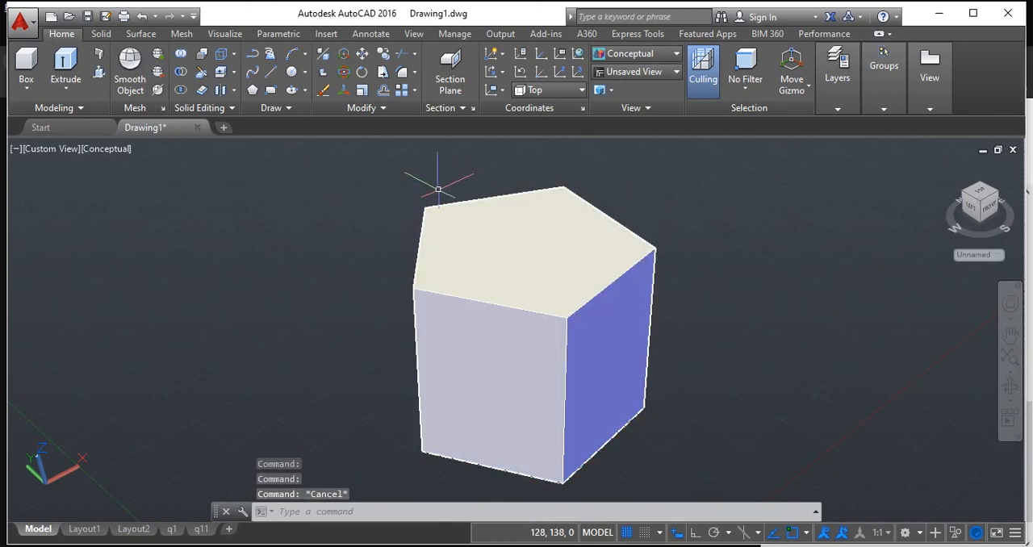
{"action": "left_click", "coordinate": [473, 363]}
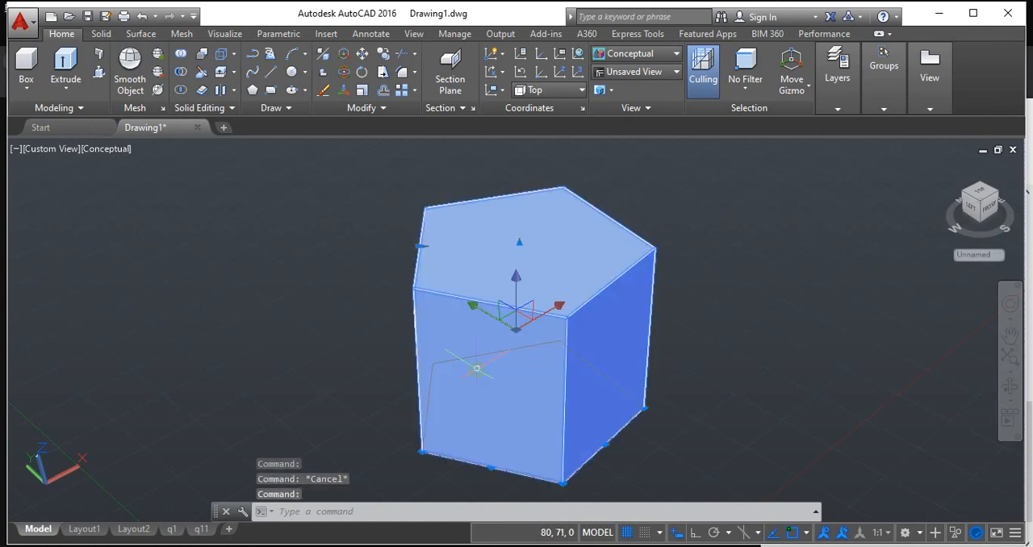
{"action": "key", "text": "Escape"}
Show the prism in the 2D Wireframe visual style and check how its edges can be selected.
{"action": "left_click", "coordinate": [676, 53]}
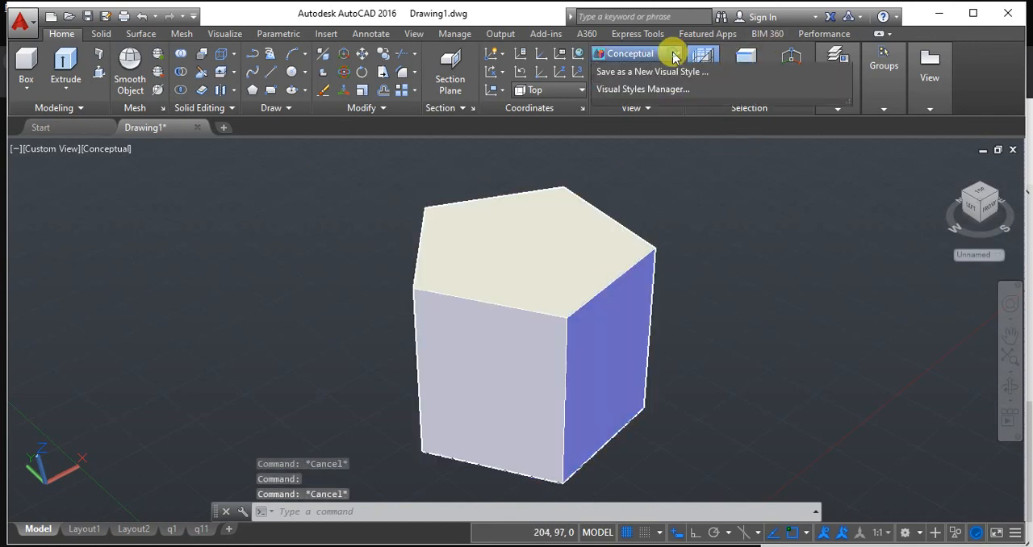
{"action": "left_click", "coordinate": [635, 91]}
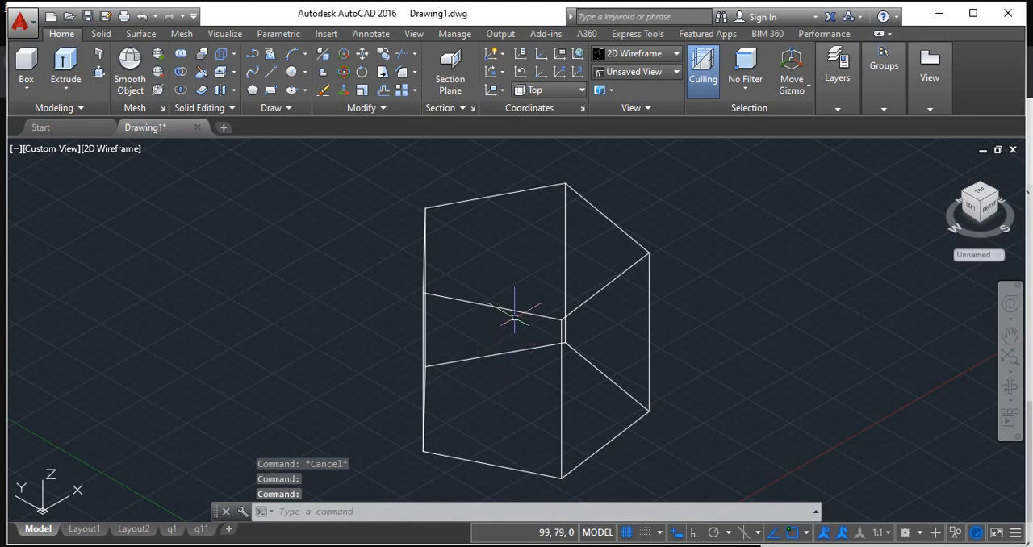
{"action": "left_click", "coordinate": [513, 310]}
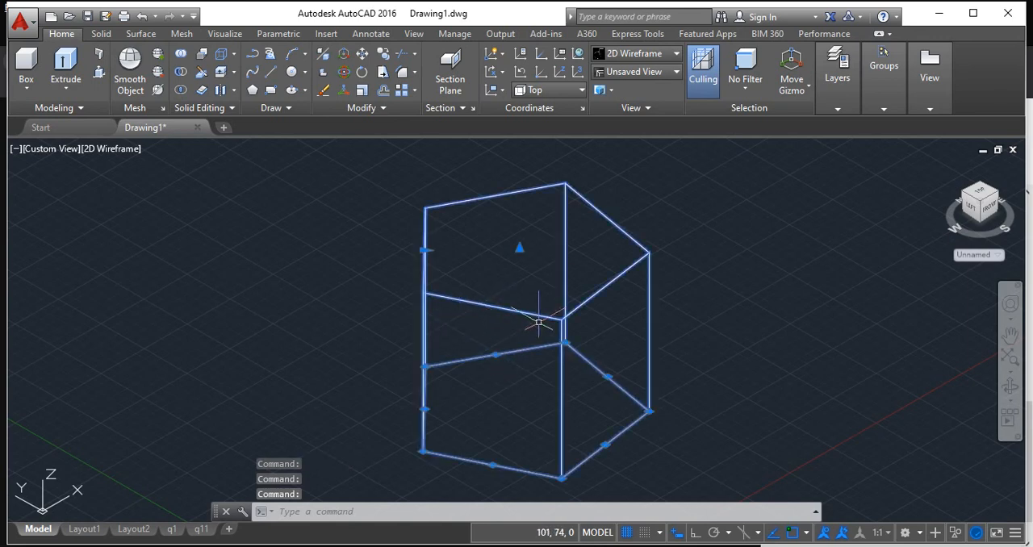
{"action": "key", "text": "Escape"}
{"action": "left_click", "coordinate": [495, 413]}
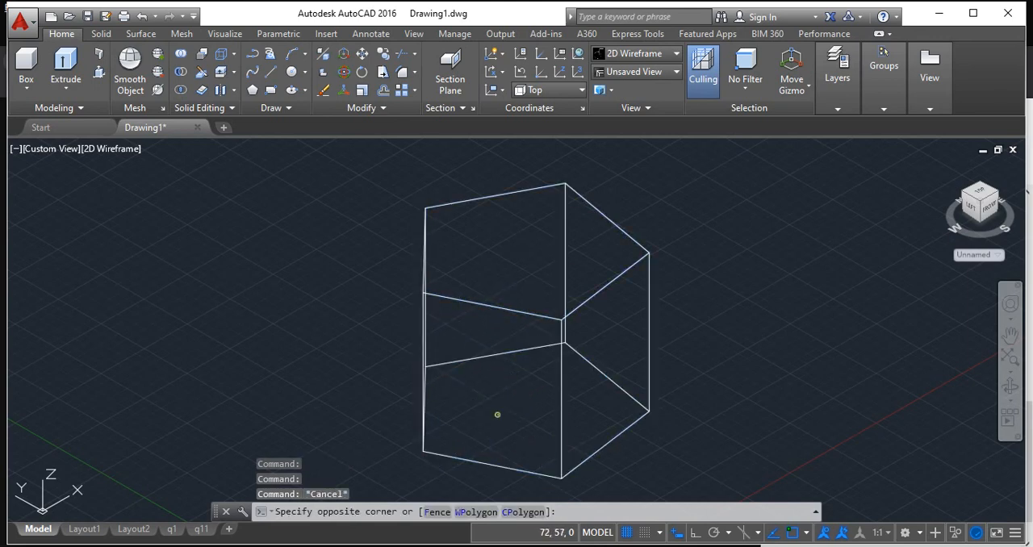
{"action": "key", "text": "Escape"}
{"action": "left_click", "coordinate": [505, 255]}
{"action": "scroll", "coordinate": [506, 253], "scroll_direction": "down", "scroll_amount": 2}
{"action": "key", "text": "Escape"}
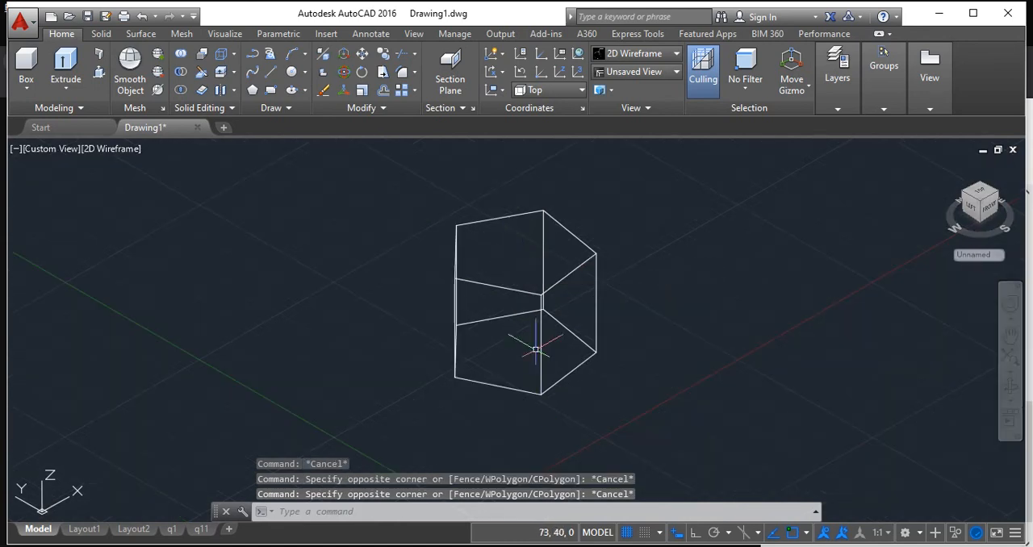
Try the Shades of Gray visual style on the prism, and restore the Conceptual style.
{"action": "left_click", "coordinate": [675, 54]}
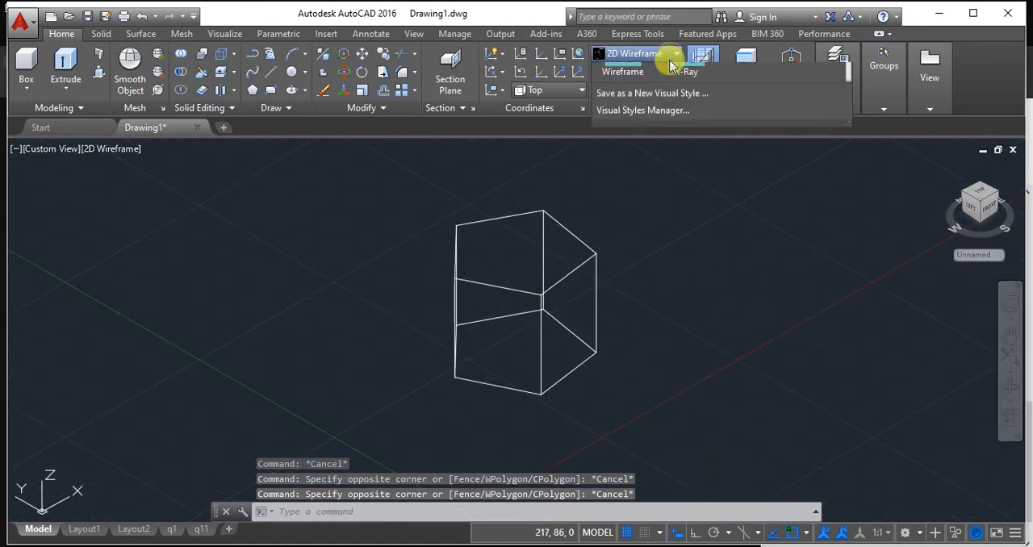
{"action": "left_click", "coordinate": [757, 153]}
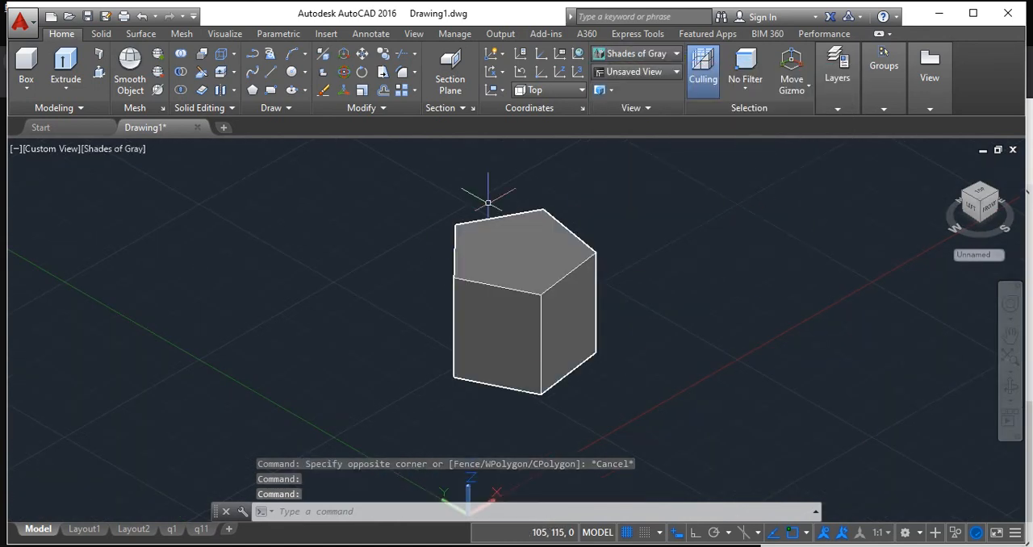
{"action": "left_click", "coordinate": [643, 52]}
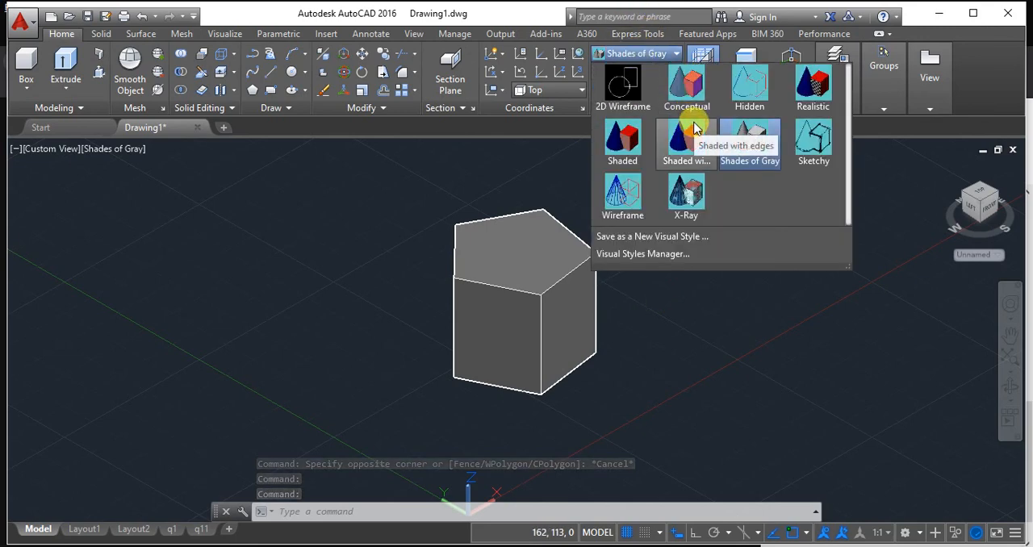
{"action": "left_click", "coordinate": [687, 87]}
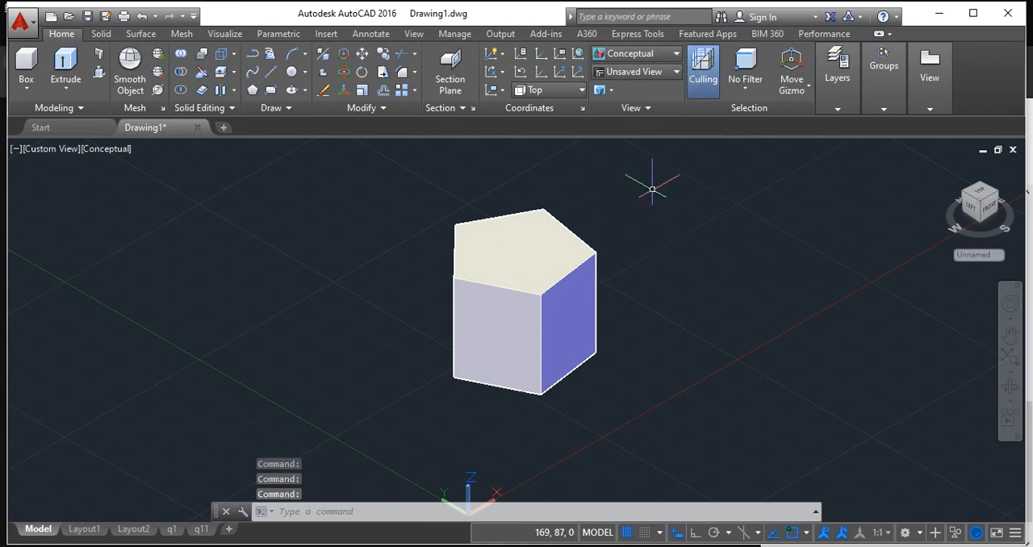
Rotate the pentagonal prism 45 degrees about the Y axis with 3DROTATE and return to the home view.
{"action": "scroll", "coordinate": [528, 234], "scroll_direction": "up", "scroll_amount": 3}
{"action": "scroll", "coordinate": [525, 242], "scroll_direction": "down", "scroll_amount": 2}
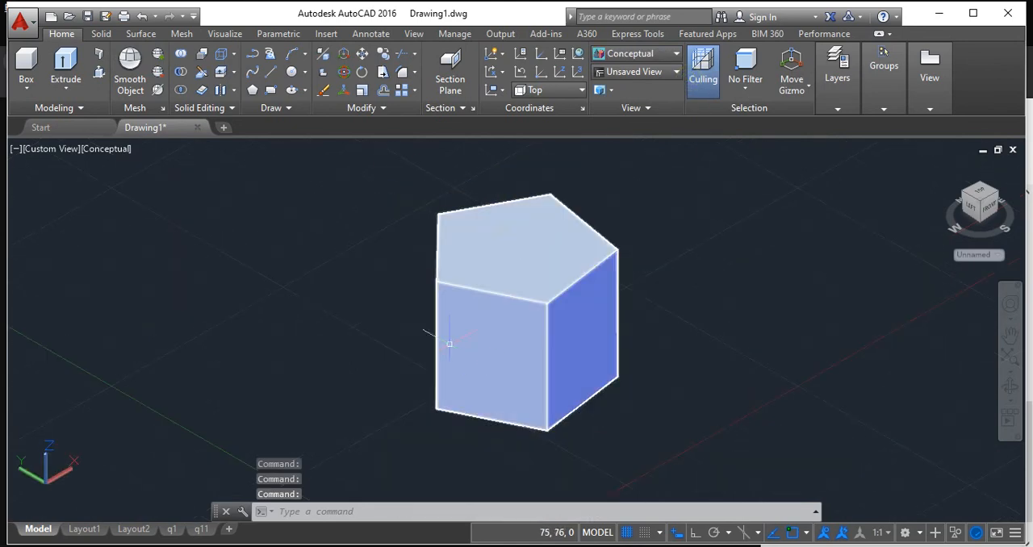
{"action": "mouse_move", "coordinate": [483, 271]}
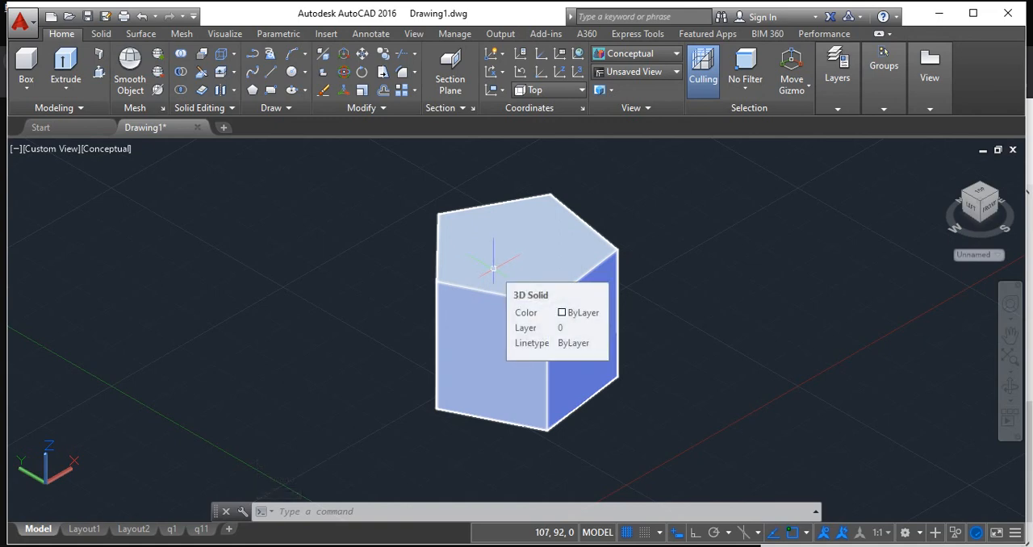
{"action": "type", "text": "r"}
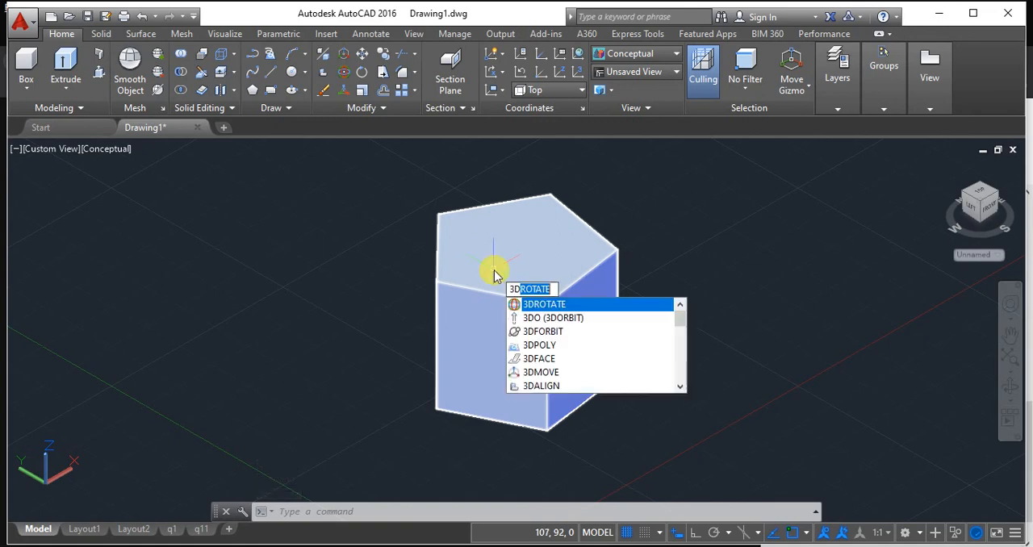
{"action": "key", "text": "Return"}
{"action": "left_click", "coordinate": [493, 268]}
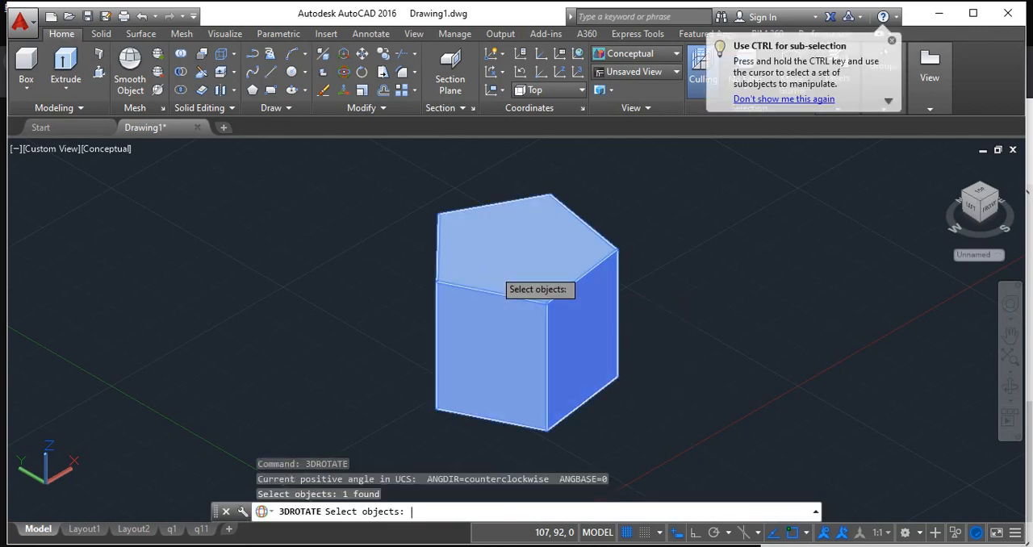
{"action": "key", "text": "Return"}
{"action": "left_click", "coordinate": [492, 293]}
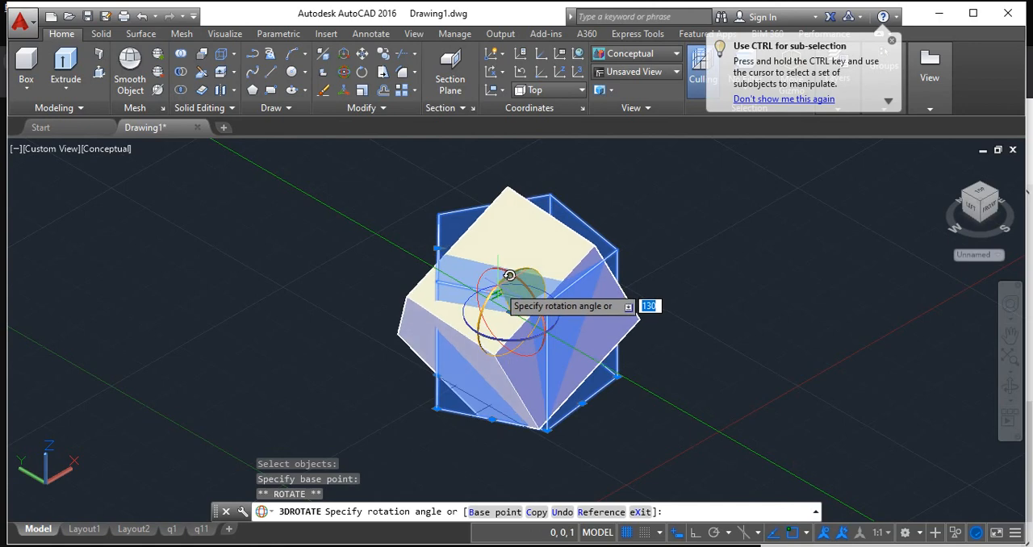
{"action": "type", "text": "90"}
{"action": "key", "text": "Return"}
{"action": "type", "text": "45"}
{"action": "key", "text": "Return"}
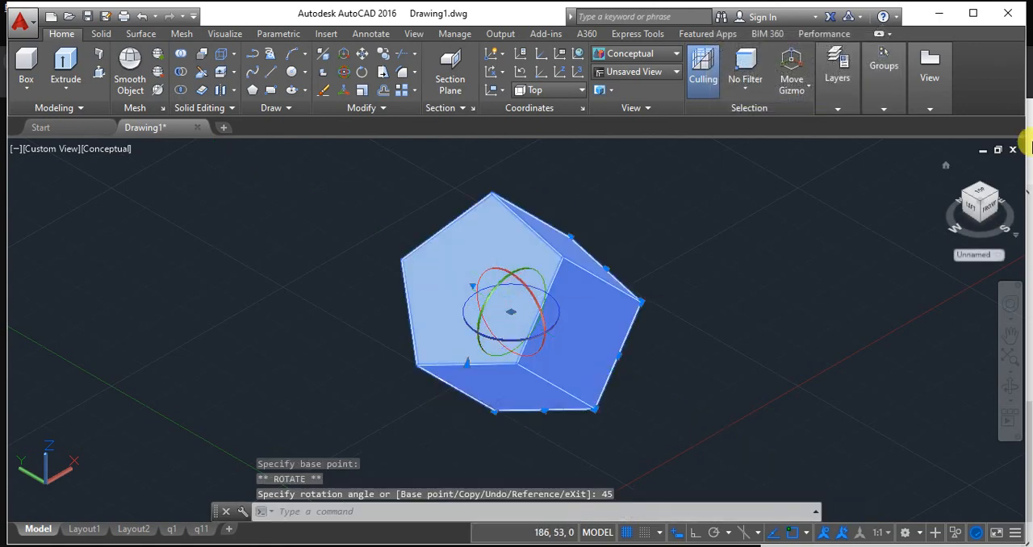
{"action": "left_click", "coordinate": [947, 166]}
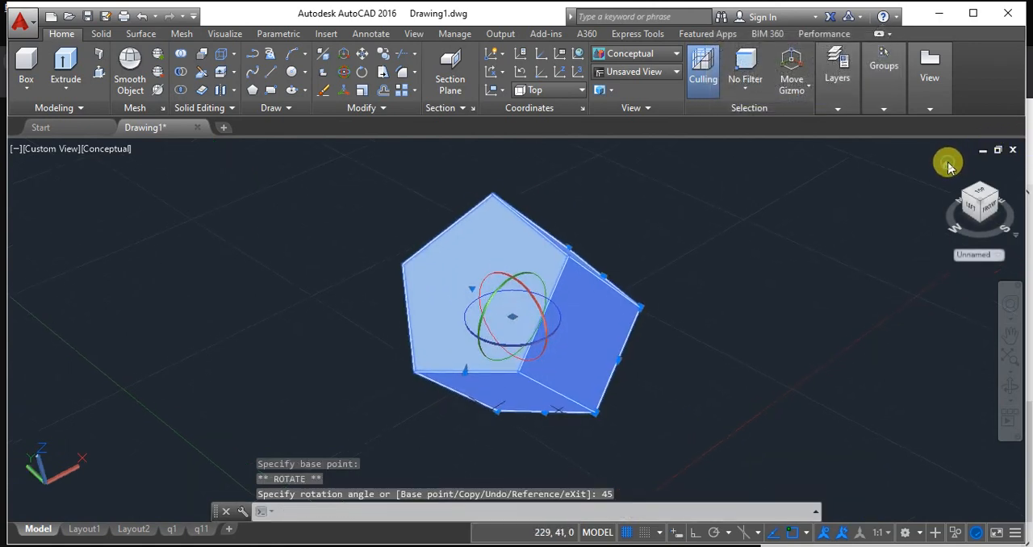
{"action": "key", "text": "Return"}
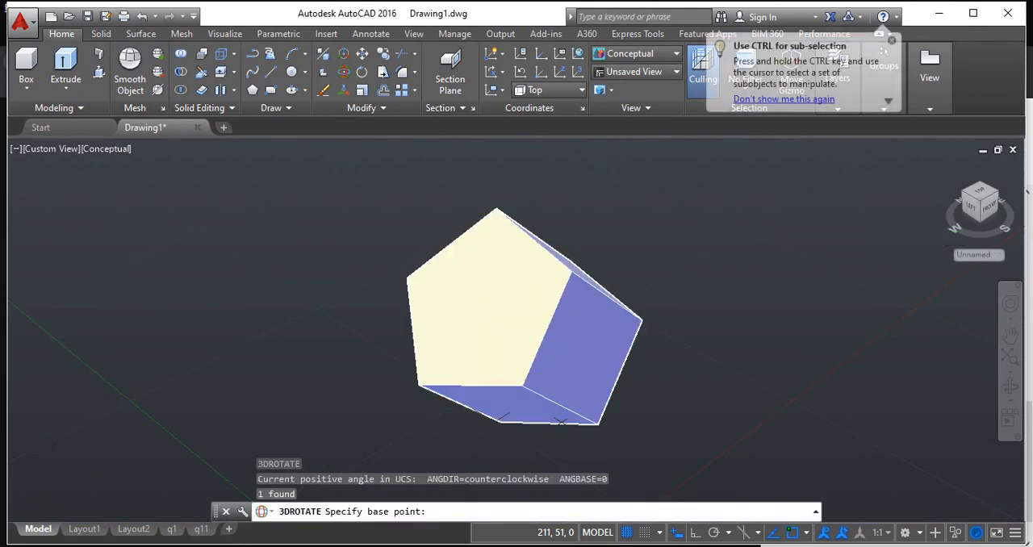
{"action": "key", "text": "Escape"}
{"action": "key", "text": "Escape"}
{"action": "key", "text": "Escape"}
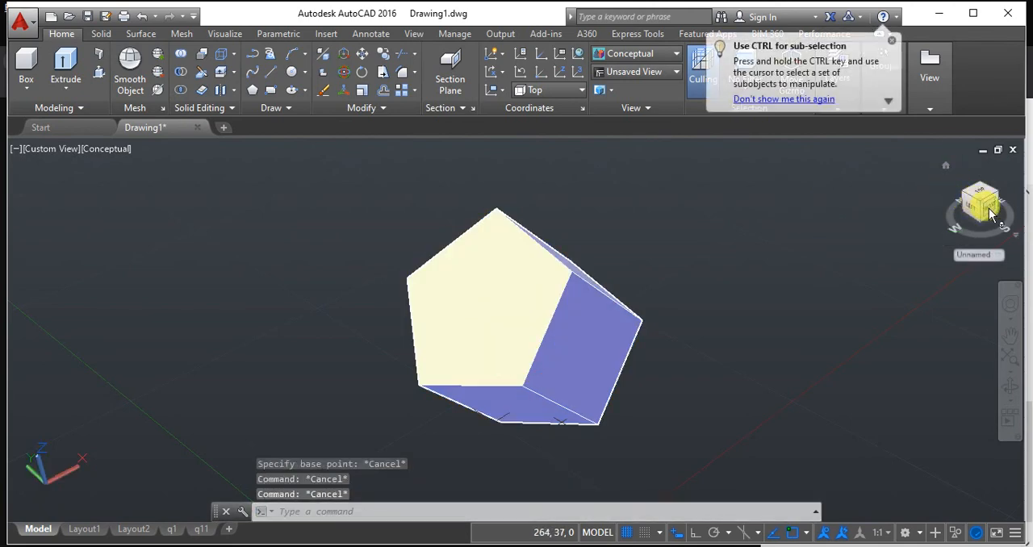
Inspect the tilted pentagonal prism from the front, left and top, and return to the home view.
{"action": "left_click", "coordinate": [978, 208]}
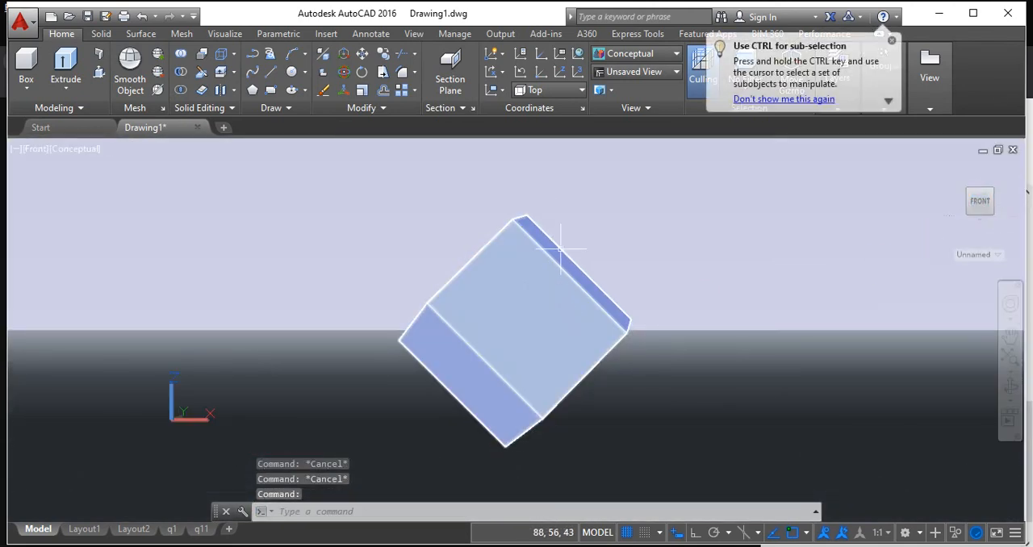
{"action": "left_click", "coordinate": [943, 169]}
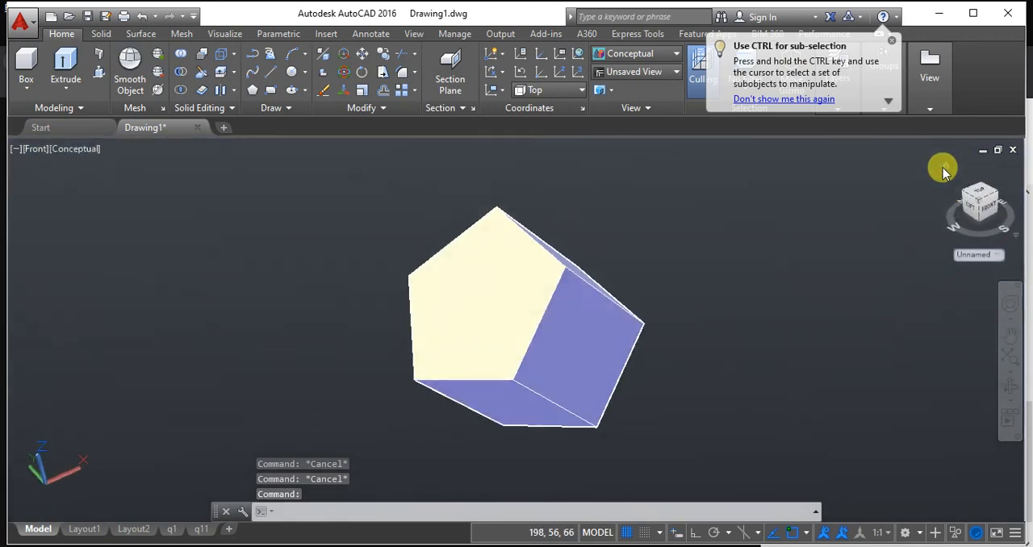
{"action": "left_click", "coordinate": [957, 203]}
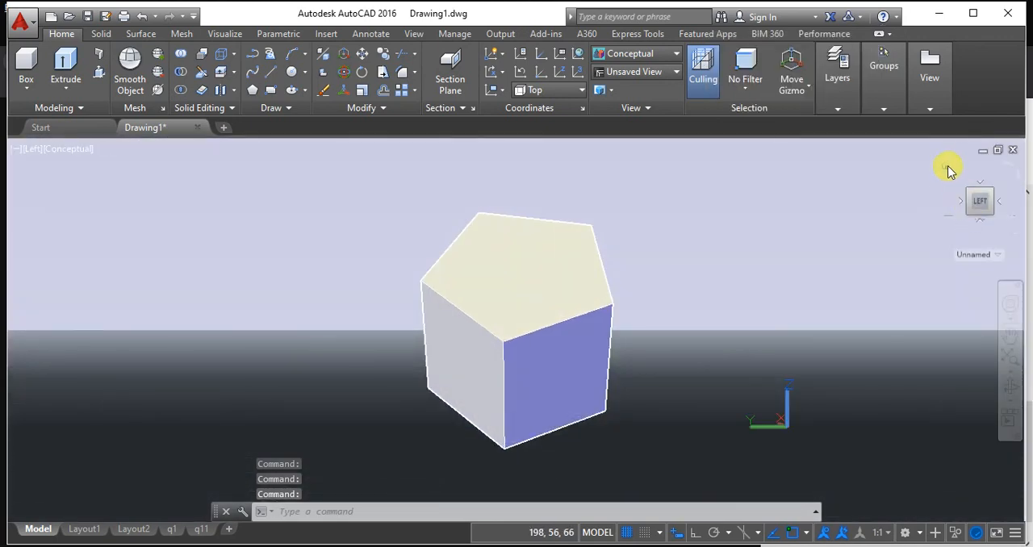
{"action": "left_click", "coordinate": [978, 183]}
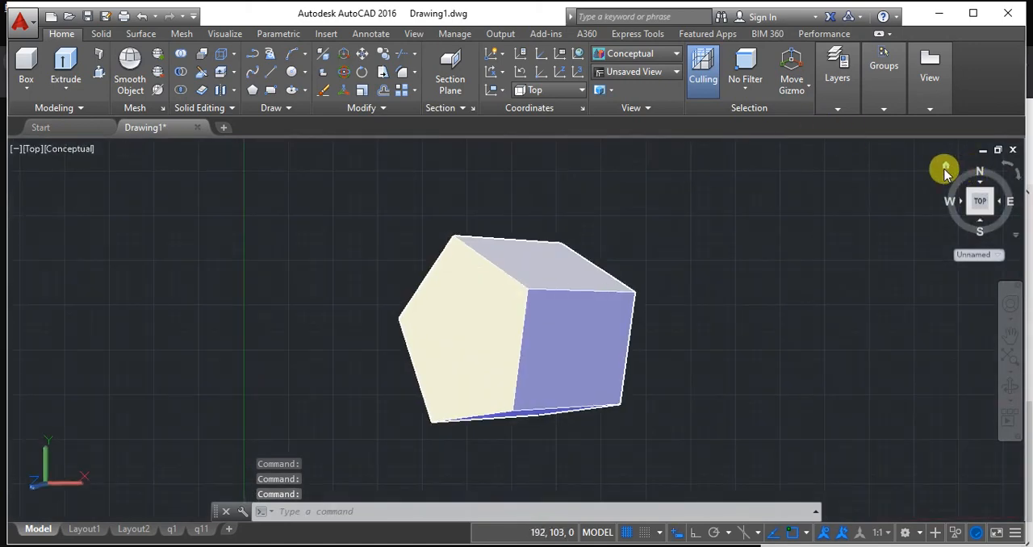
{"action": "left_click", "coordinate": [943, 166]}
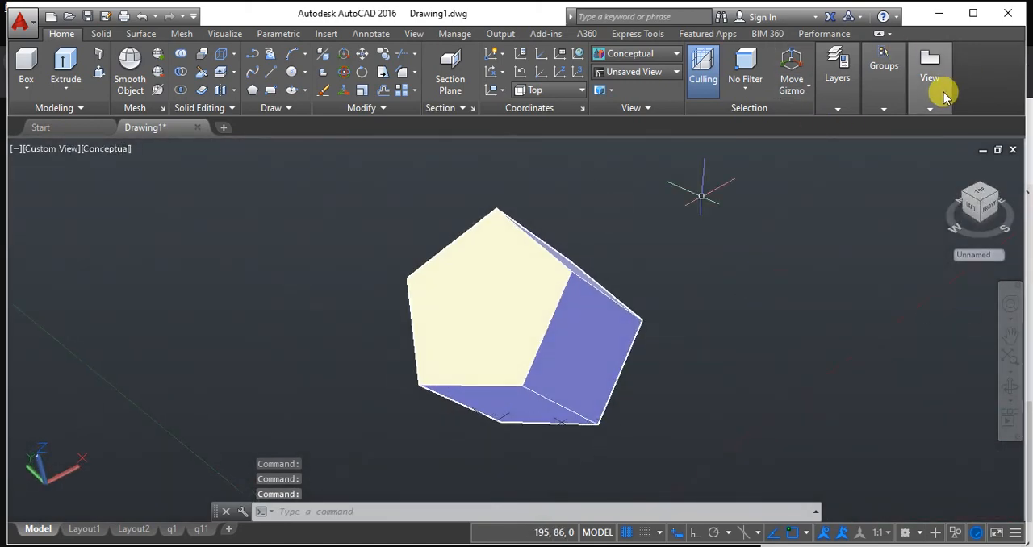
Start a base view of the pentagonal prism from model space on a new layout named q12.
{"action": "left_click", "coordinate": [932, 100]}
{"action": "left_click", "coordinate": [920, 159]}
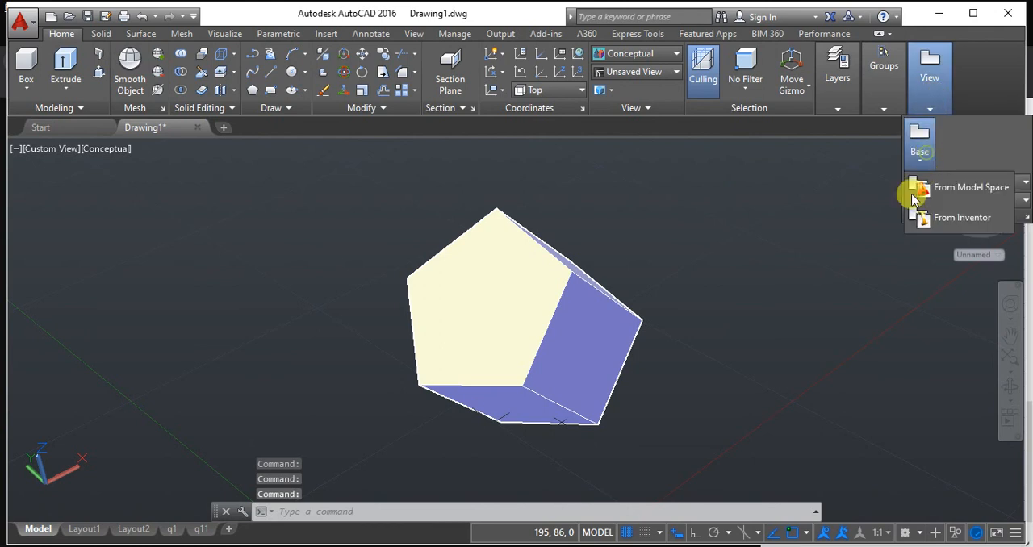
{"action": "left_click", "coordinate": [973, 201]}
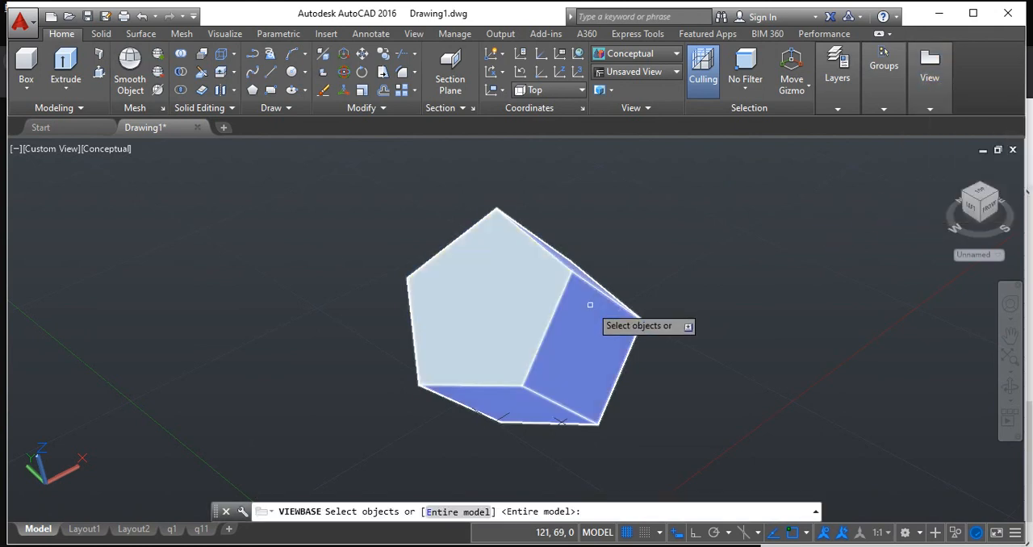
{"action": "left_click", "coordinate": [593, 300]}
{"action": "key", "text": "Return"}
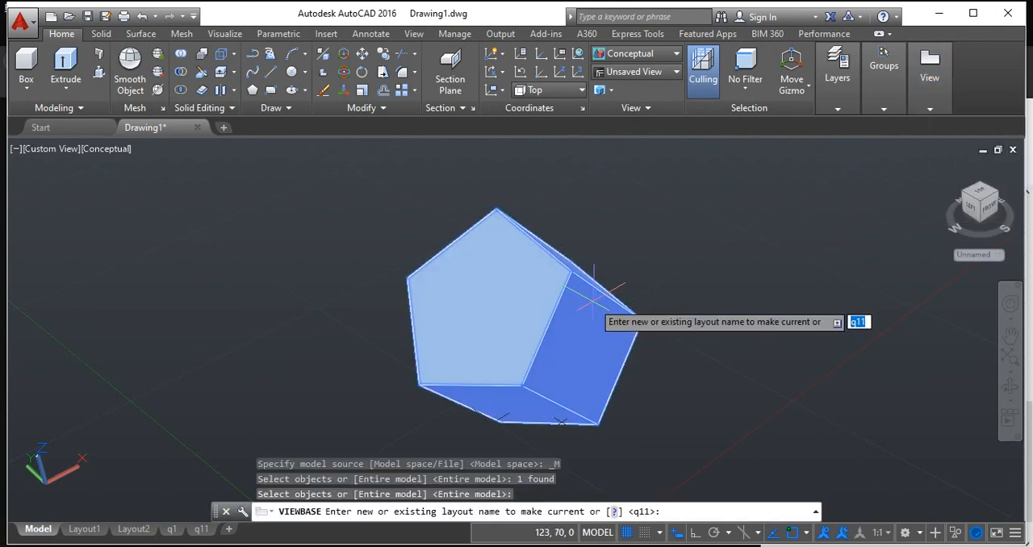
{"action": "type", "text": "q12"}
{"action": "key", "text": "Return"}
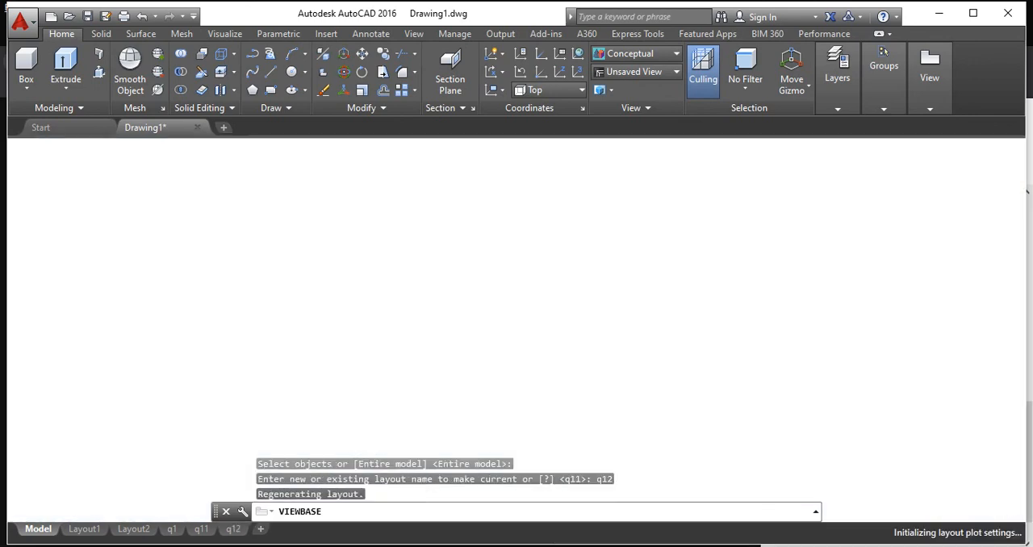
Place the front base view in the sheet's upper-left area and project the left side, top and isometric views from it.
{"action": "left_click", "coordinate": [381, 240]}
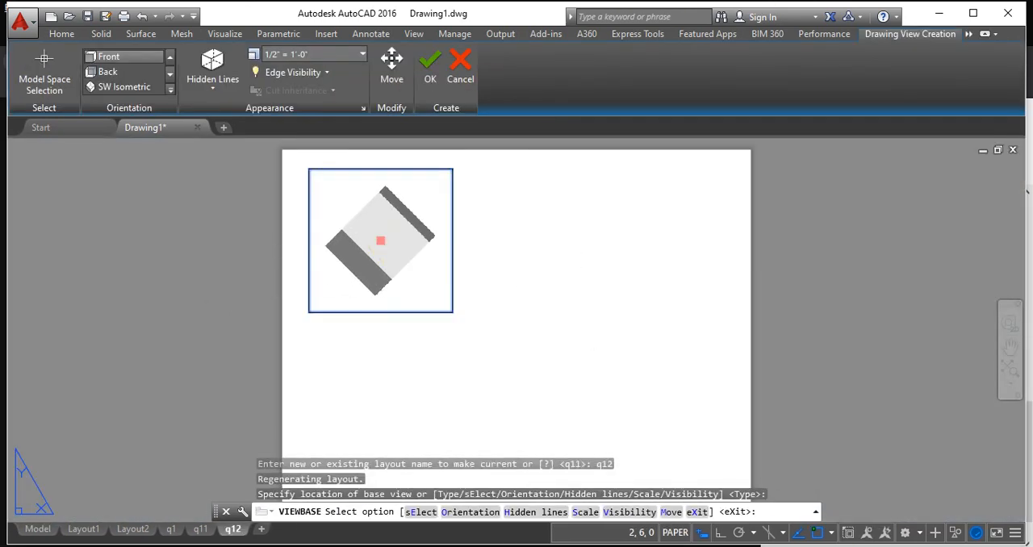
{"action": "key", "text": "Return"}
{"action": "left_click", "coordinate": [604, 235]}
{"action": "left_click", "coordinate": [418, 411]}
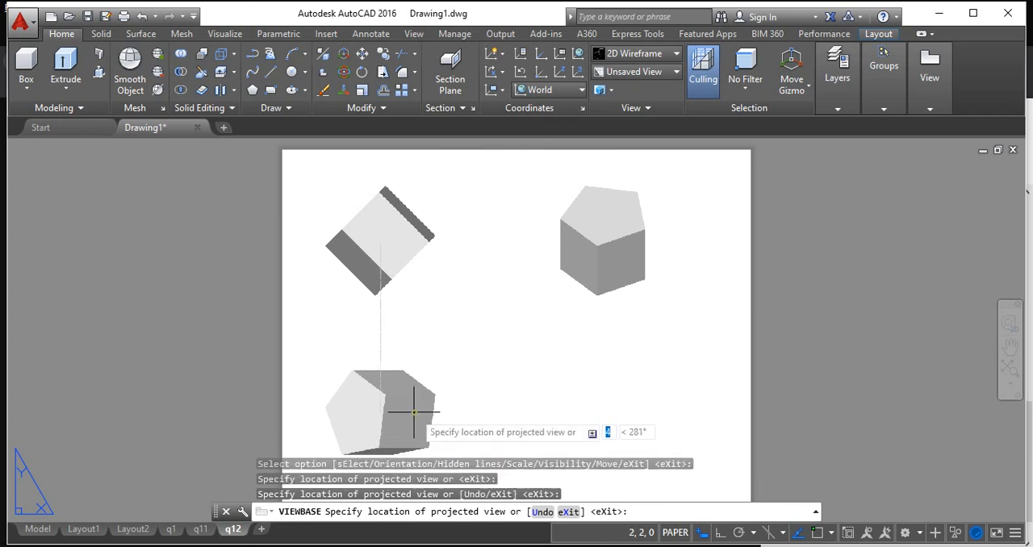
{"action": "left_click", "coordinate": [622, 396]}
{"action": "key", "text": "Return"}
Draw a horizontal reference line 2 units long starting at the lowest corner of the front view.
{"action": "scroll", "coordinate": [527, 380], "scroll_direction": "up", "scroll_amount": 3}
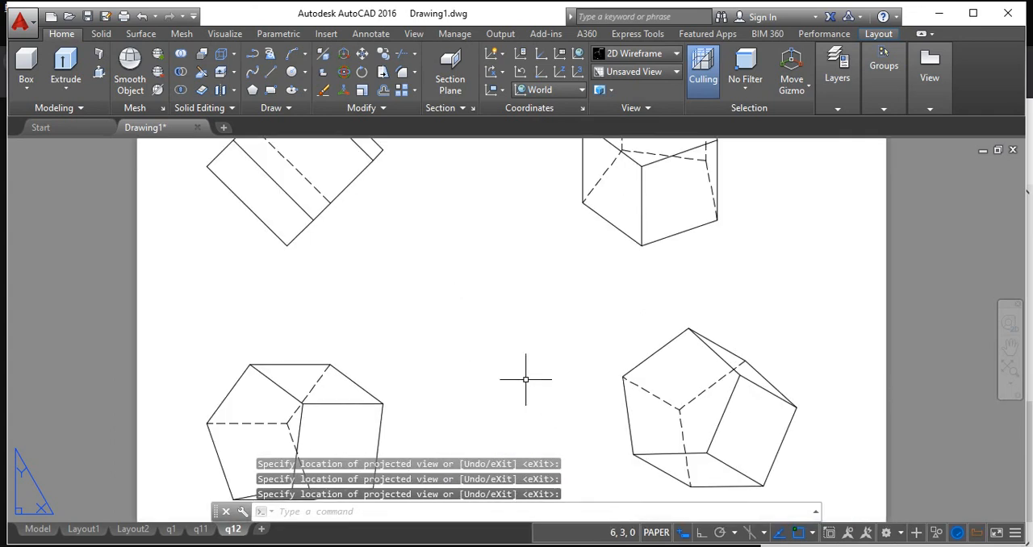
{"action": "scroll", "coordinate": [470, 347], "scroll_direction": "down", "scroll_amount": 3}
{"action": "middle_click_drag", "start_coordinate": [470, 347], "coordinate": [556, 374]}
{"action": "scroll", "coordinate": [538, 331], "scroll_direction": "up", "scroll_amount": 2}
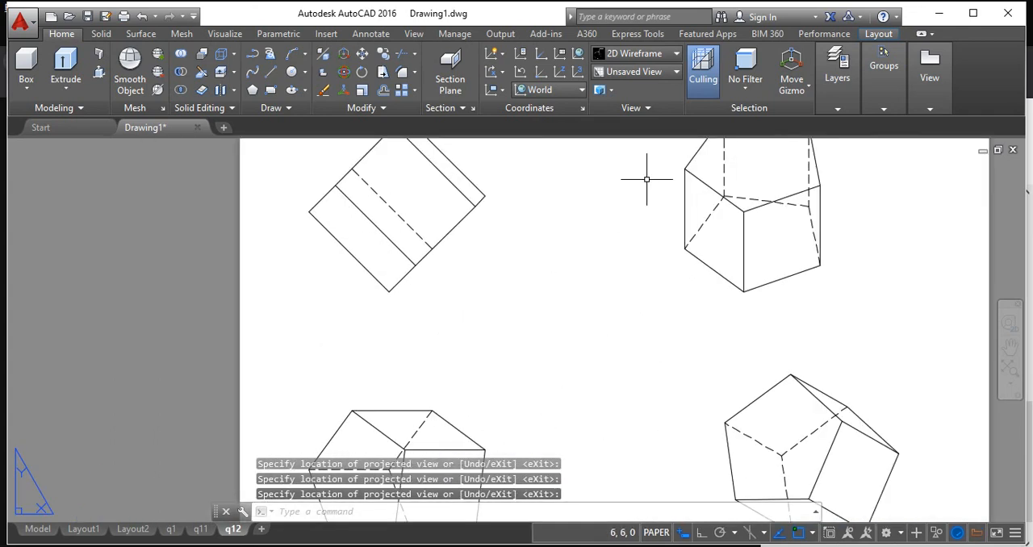
{"action": "left_click", "coordinate": [271, 71]}
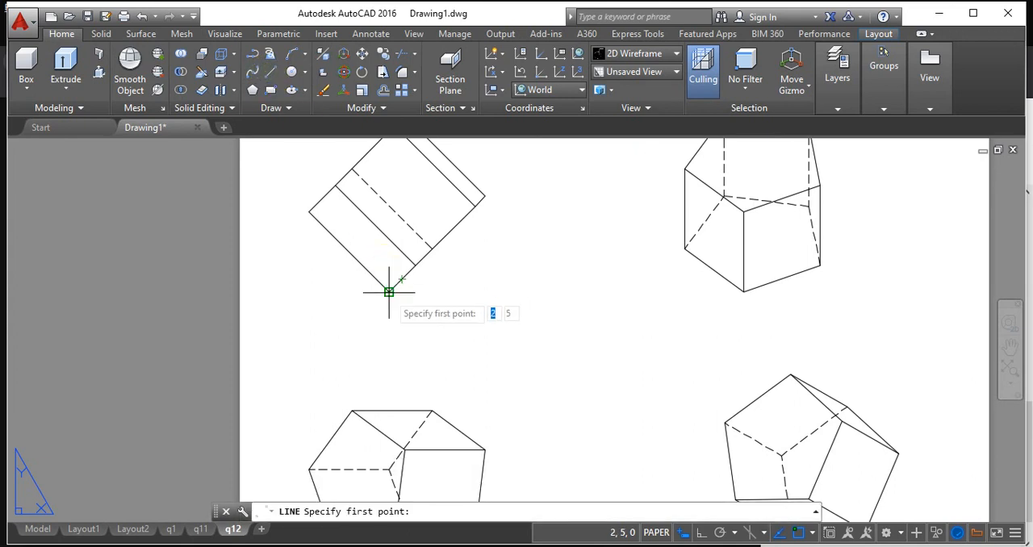
{"action": "left_click", "coordinate": [388, 292]}
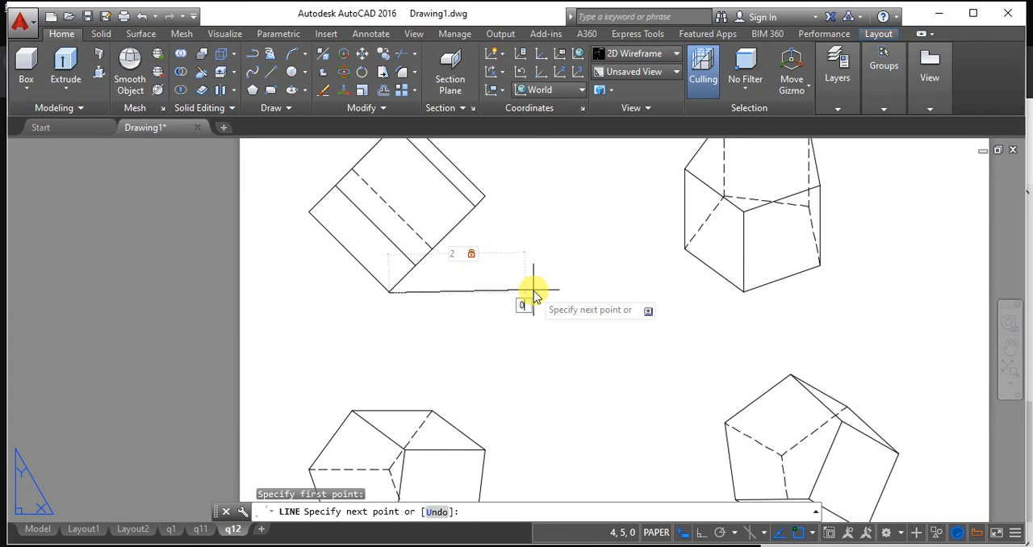
{"action": "type", "text": "0"}
{"action": "key", "text": "Return"}
{"action": "key", "text": "Return"}
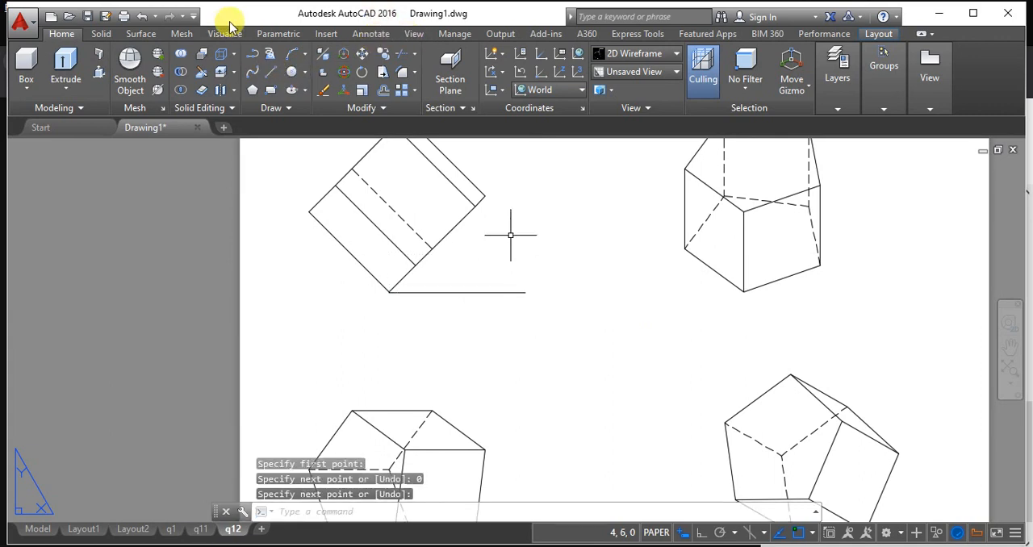
Add an angular dimension between the front view's lower inclined edge and the horizontal reference line.
{"action": "left_click", "coordinate": [282, 34]}
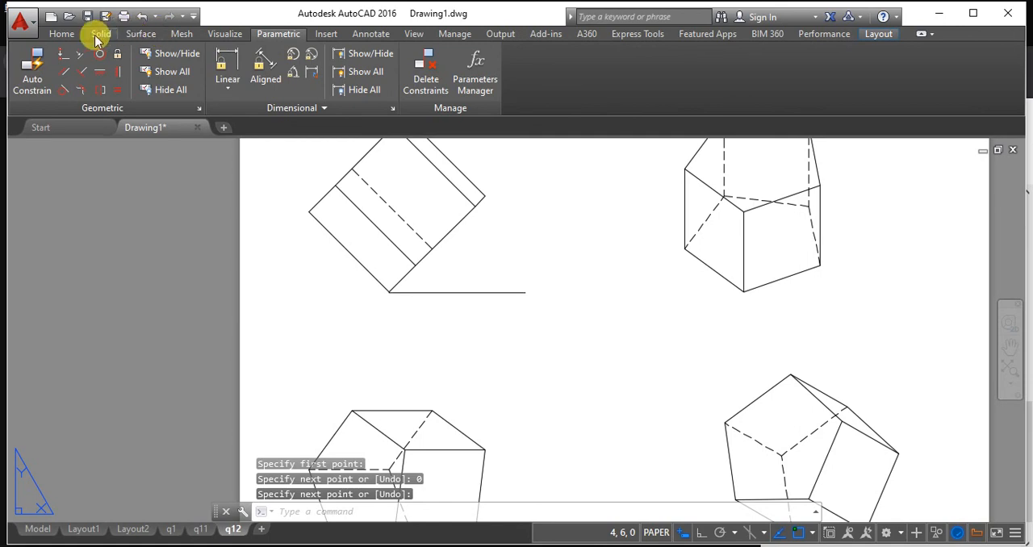
{"action": "left_click", "coordinate": [61, 34]}
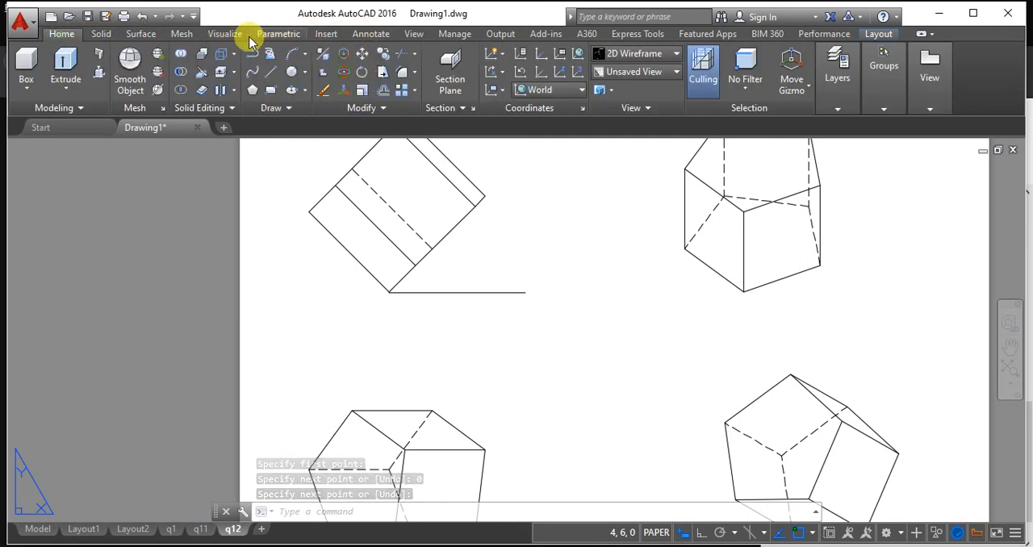
{"action": "left_click", "coordinate": [106, 33]}
{"action": "left_click", "coordinate": [373, 34]}
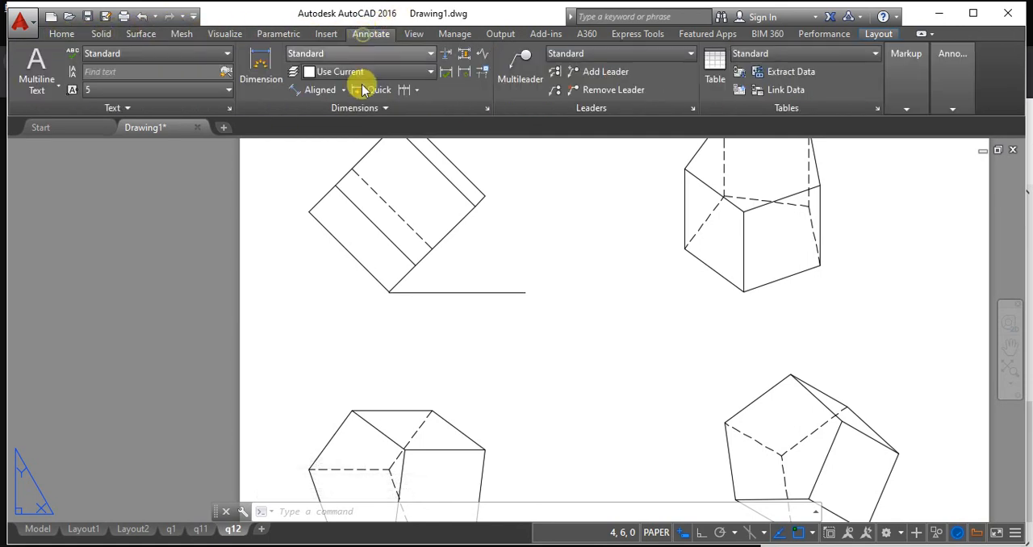
{"action": "left_click", "coordinate": [343, 90]}
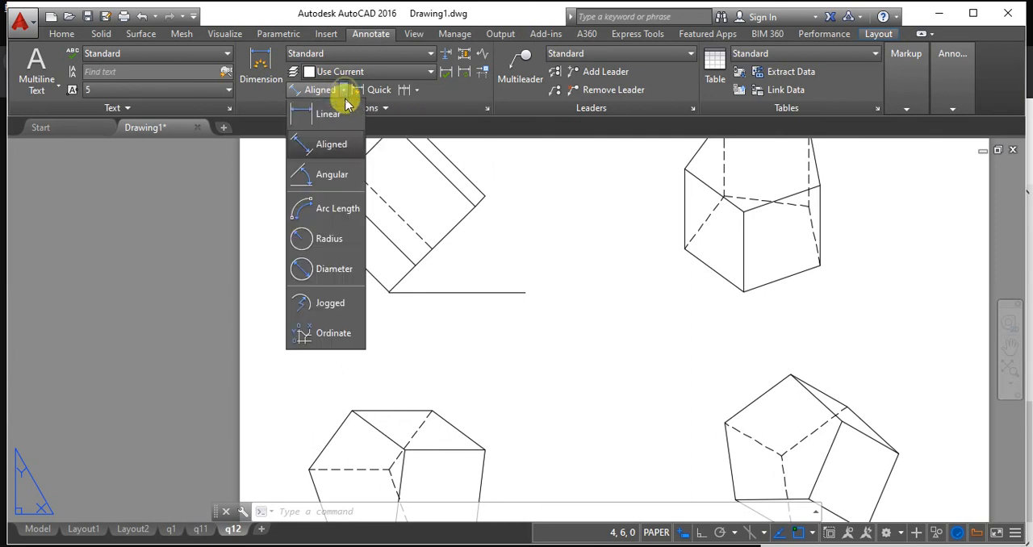
{"action": "left_click", "coordinate": [331, 174]}
{"action": "left_click", "coordinate": [445, 235]}
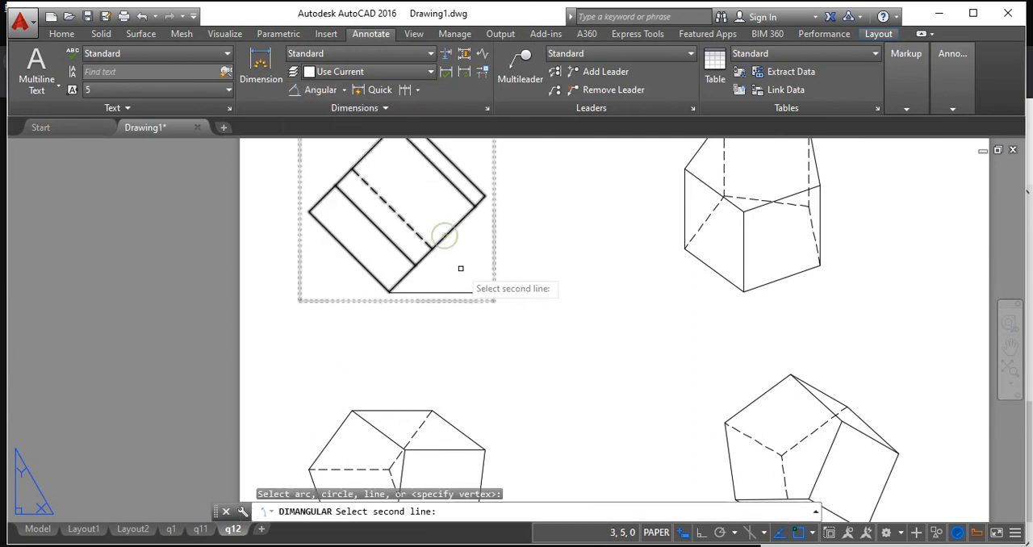
{"action": "left_click", "coordinate": [460, 292]}
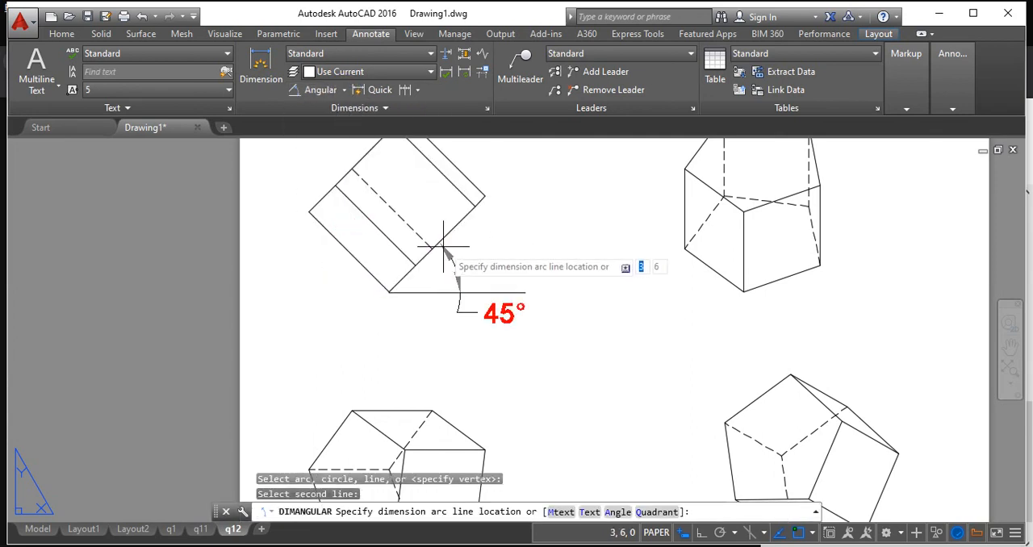
{"action": "left_click", "coordinate": [439, 241]}
{"action": "scroll", "coordinate": [479, 231], "scroll_direction": "up", "scroll_amount": 2}
{"action": "scroll", "coordinate": [501, 237], "scroll_direction": "down", "scroll_amount": 5}
{"action": "key", "text": "Escape"}
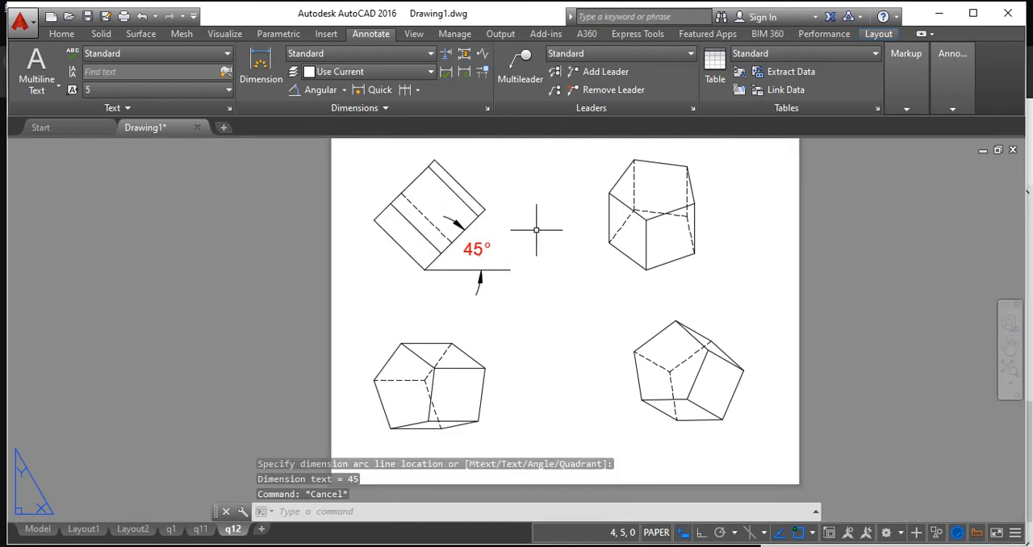
{"action": "left_click", "coordinate": [63, 33]}
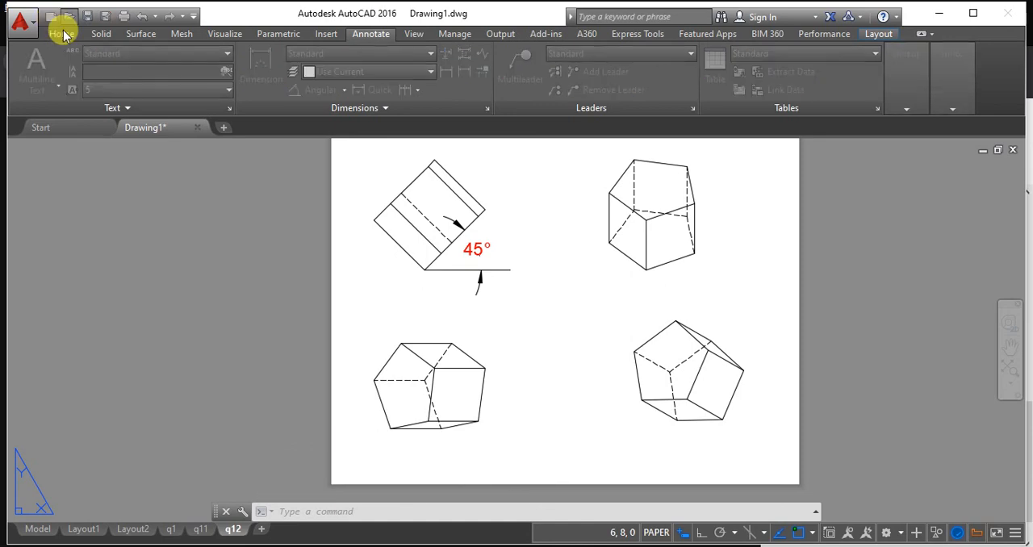
{"action": "key", "text": "Escape"}
{"action": "key", "text": "Escape"}
Return to model space and delete the pentagonal prism.
{"action": "left_click", "coordinate": [70, 37]}
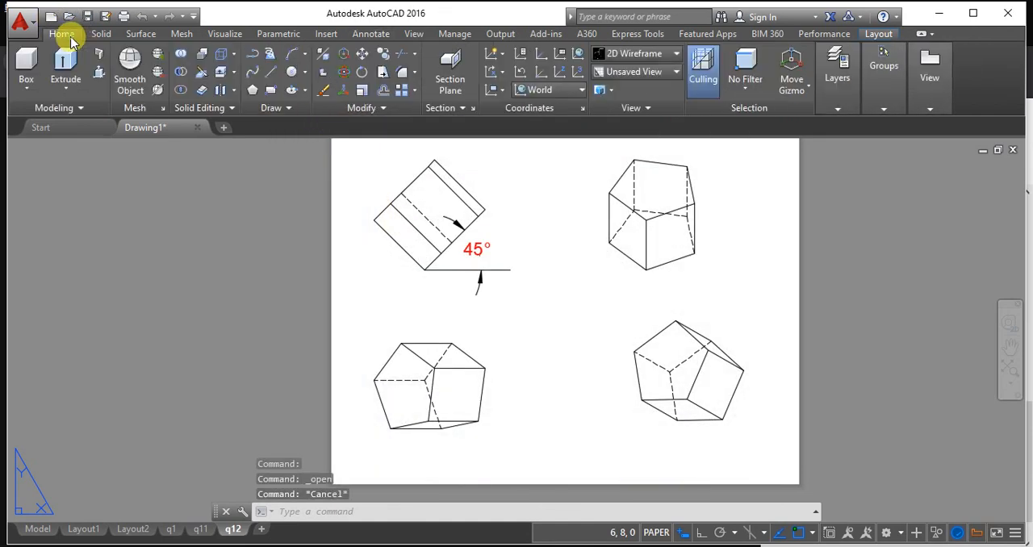
{"action": "left_click", "coordinate": [36, 529]}
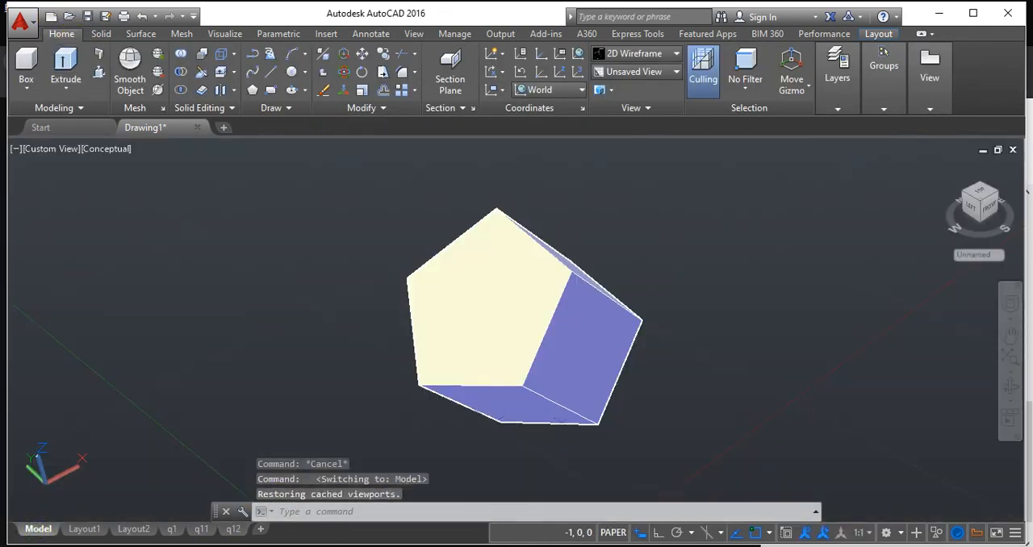
{"action": "left_click", "coordinate": [599, 351]}
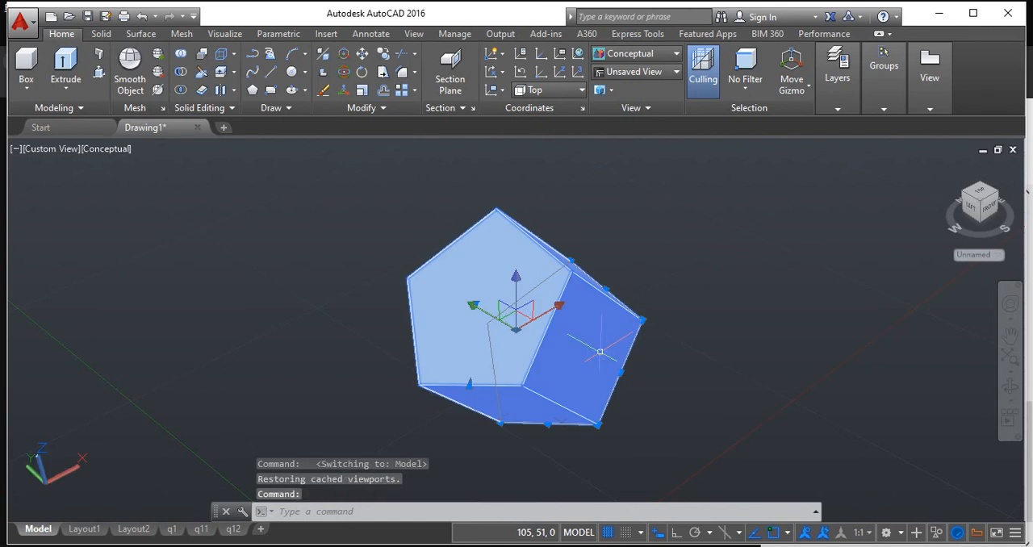
{"action": "key", "text": "Delete"}
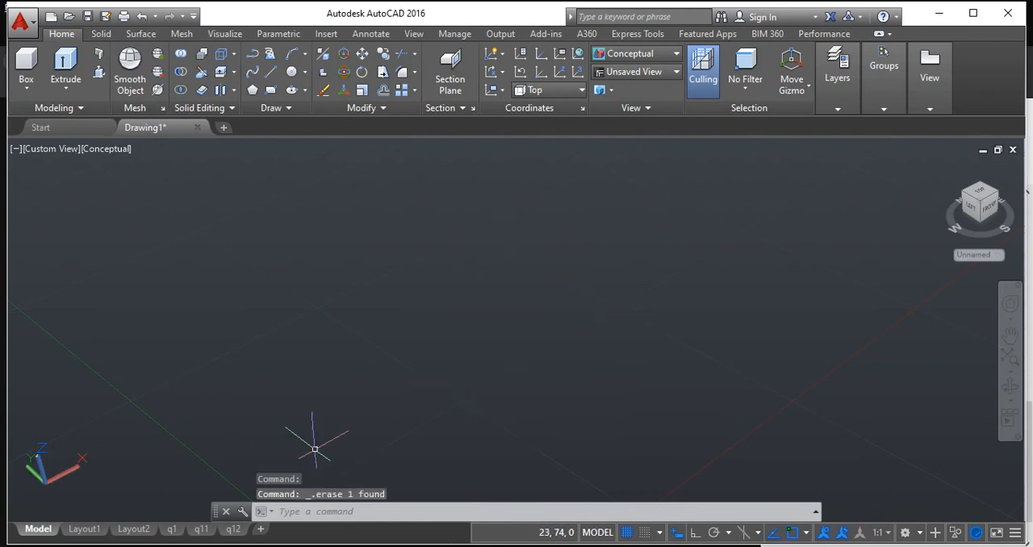
Switch to the Google Meet session in the browser.
{"action": "mouse_move", "coordinate": [363, 540]}
{"action": "left_click", "coordinate": [365, 520]}
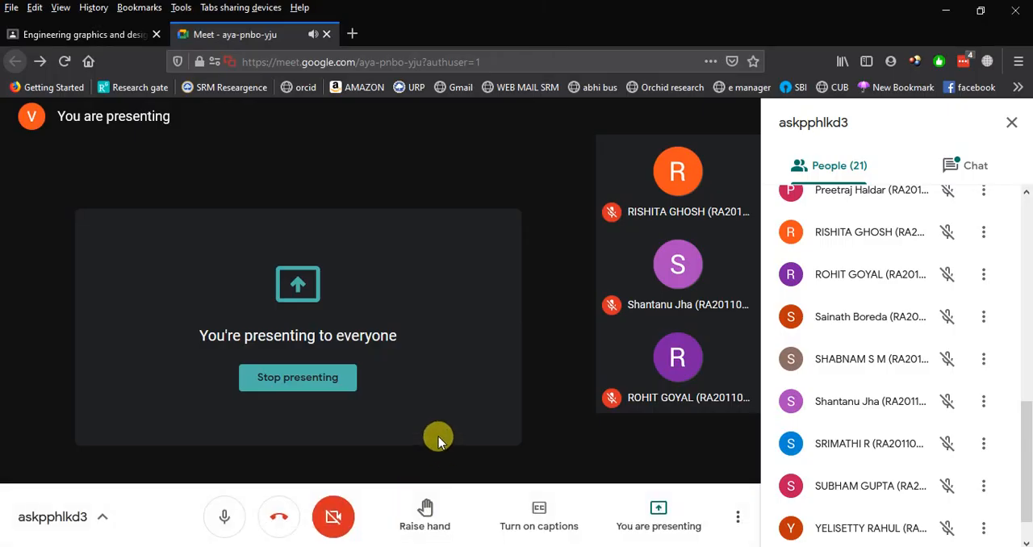